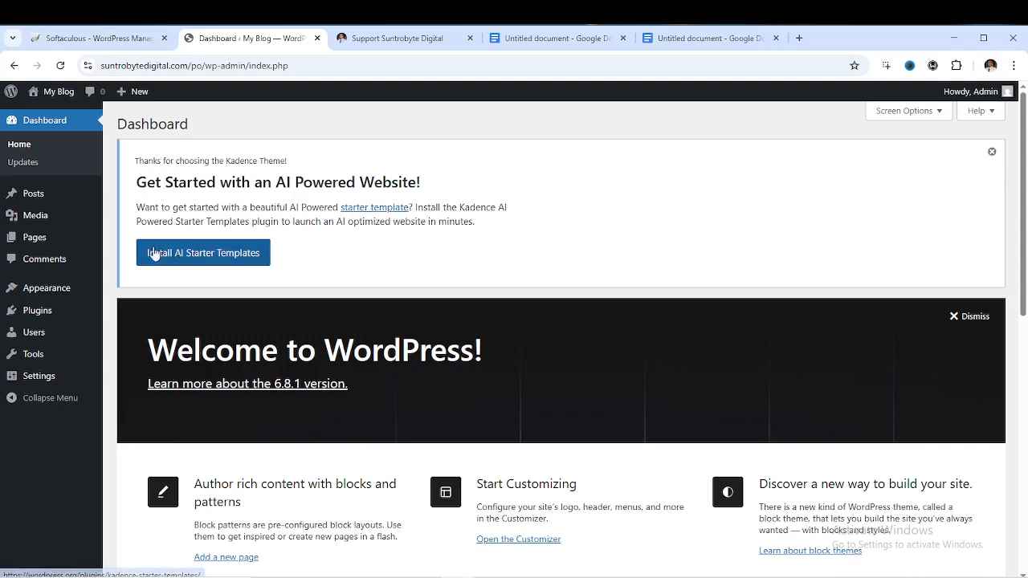
Go from Appearance > Themes to the Add Themes page listing popular themes
mouse_move(54, 289)
click(122, 294)
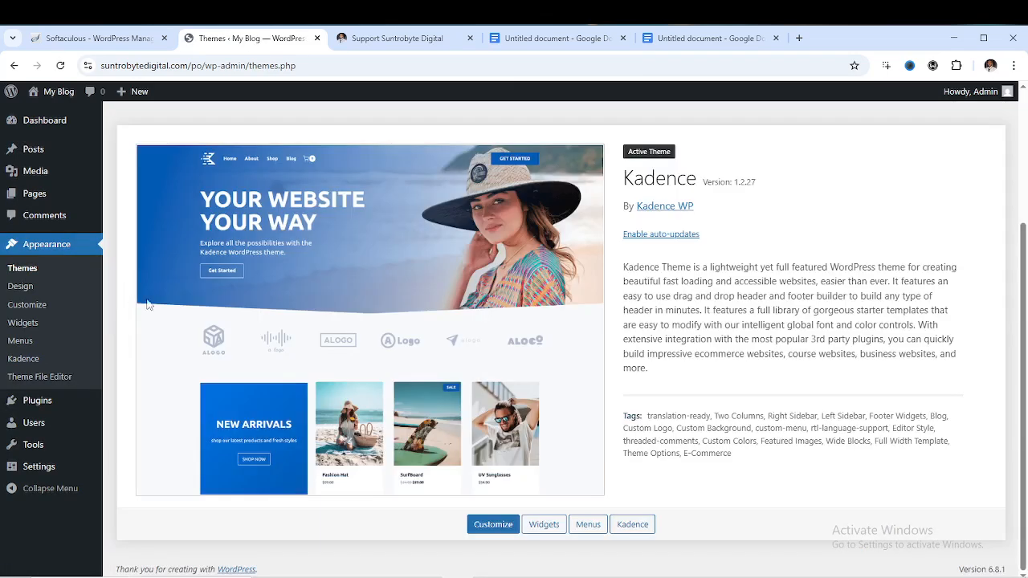
scroll(478, 321, up, 3)
scroll(481, 310, down, 3)
scroll(505, 332, up, 3)
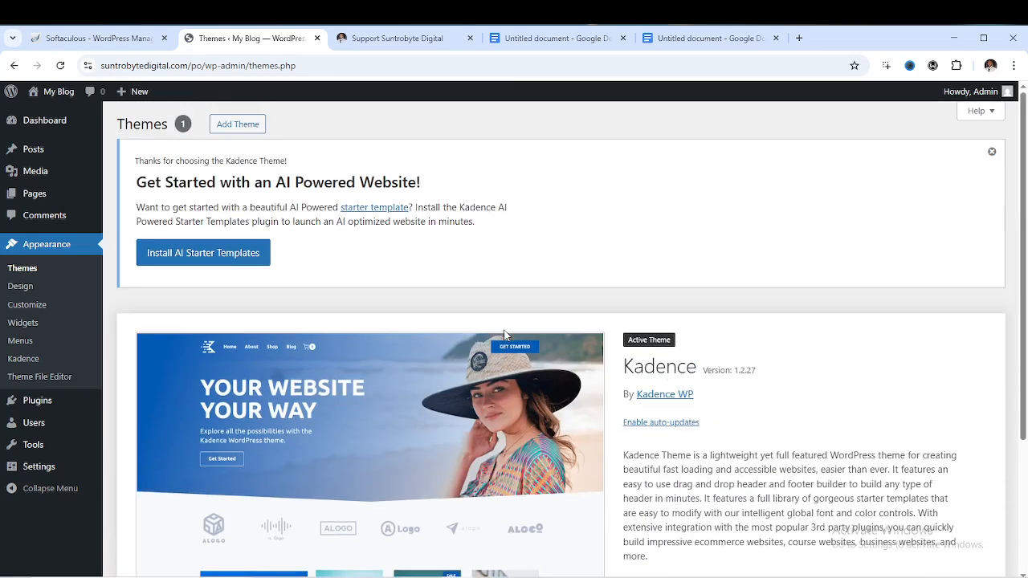
click(231, 129)
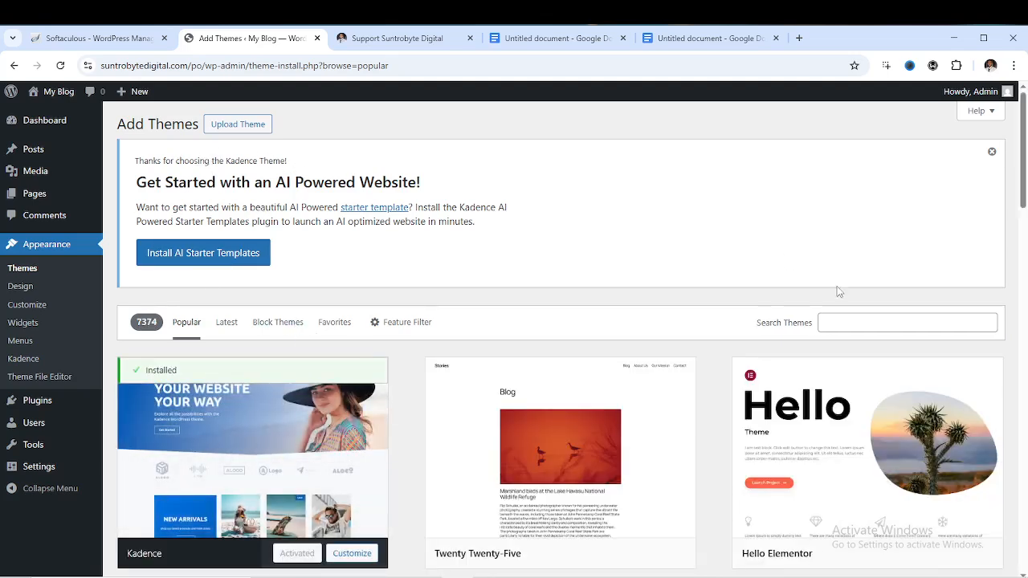
Search the theme directory for 'astra', then install and activate the Astra theme
click(853, 323)
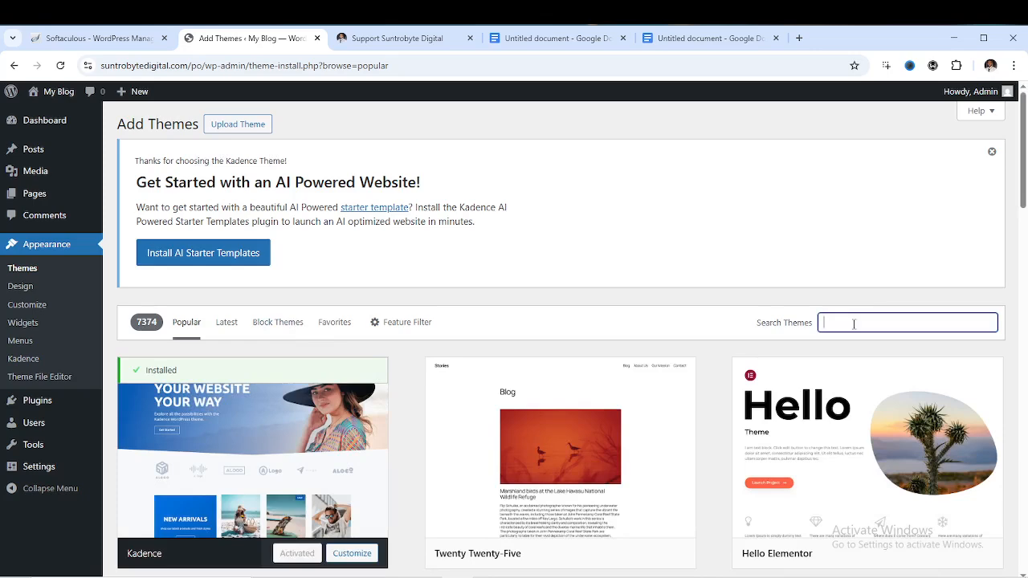
text(asr)
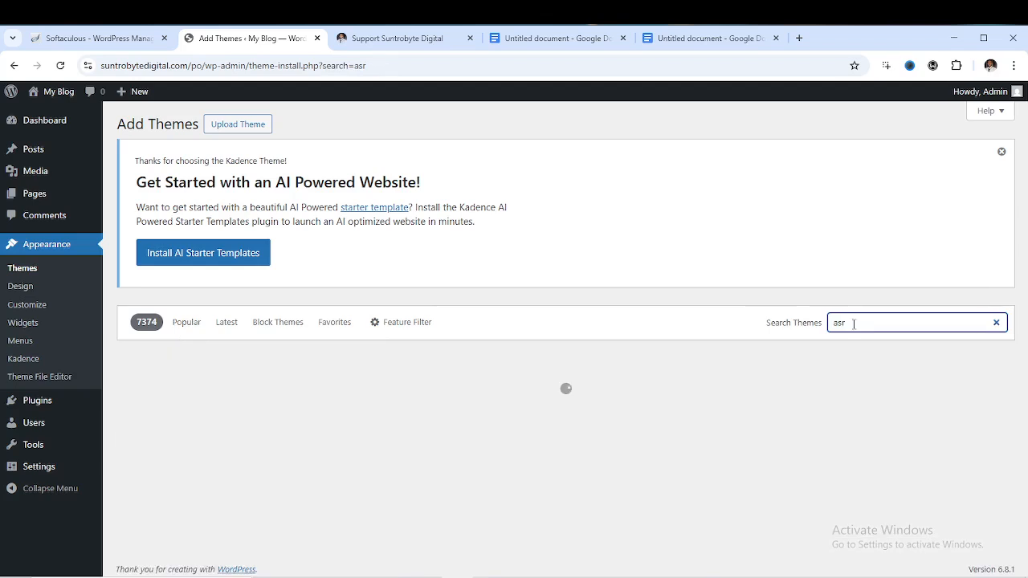
key(BackSpace)
text(tra)
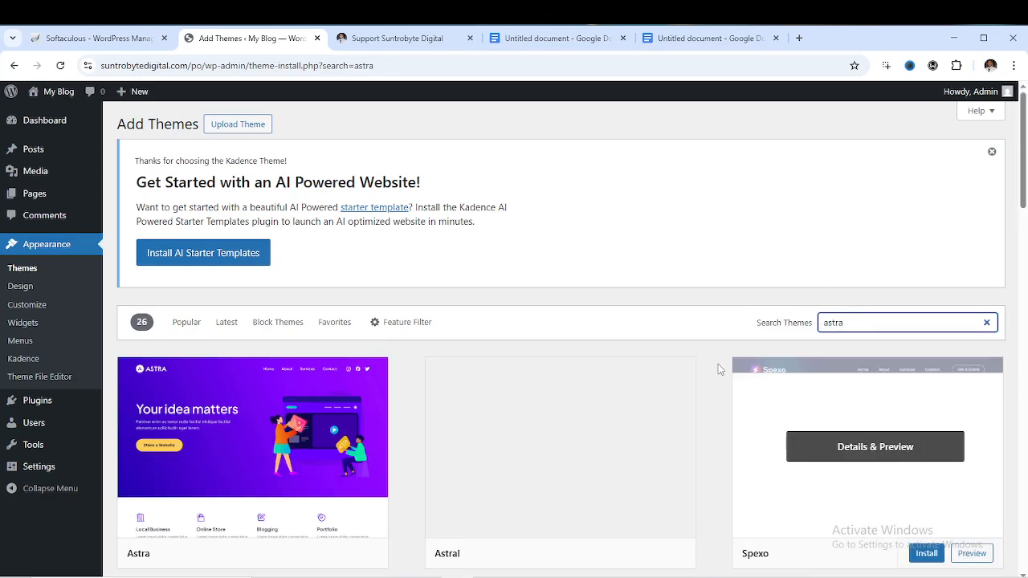
scroll(317, 455, down, 1)
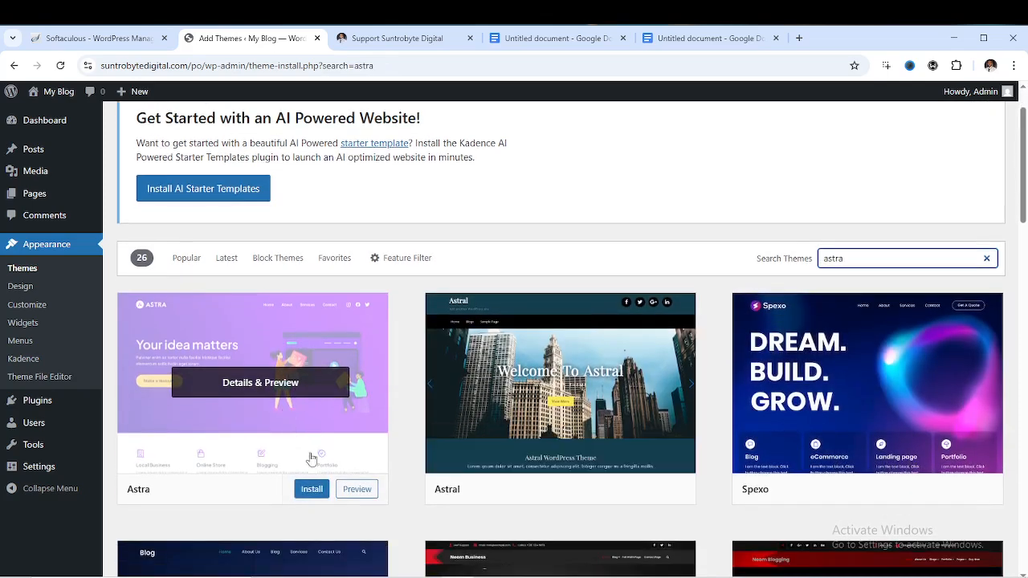
click(316, 491)
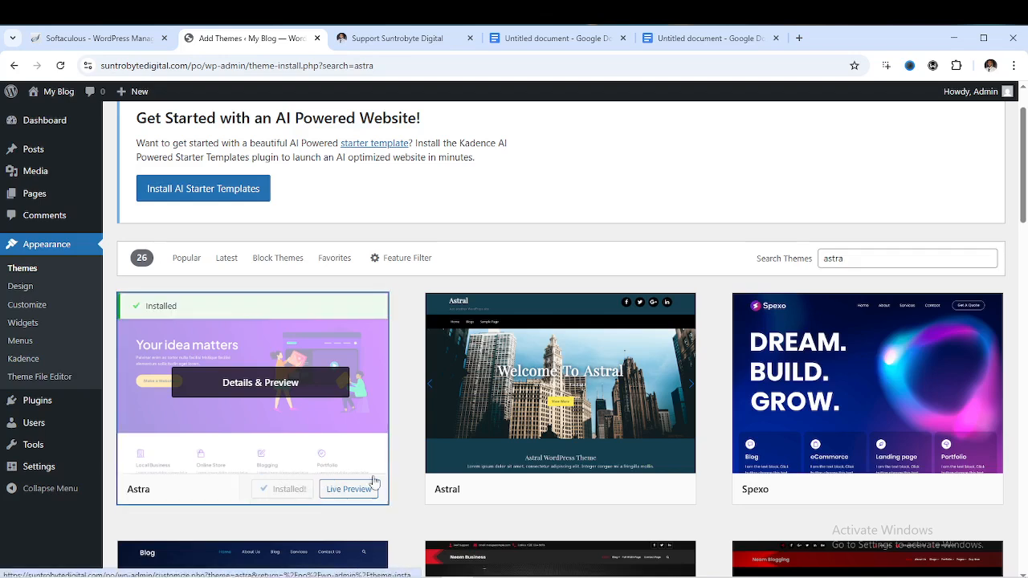
click(291, 491)
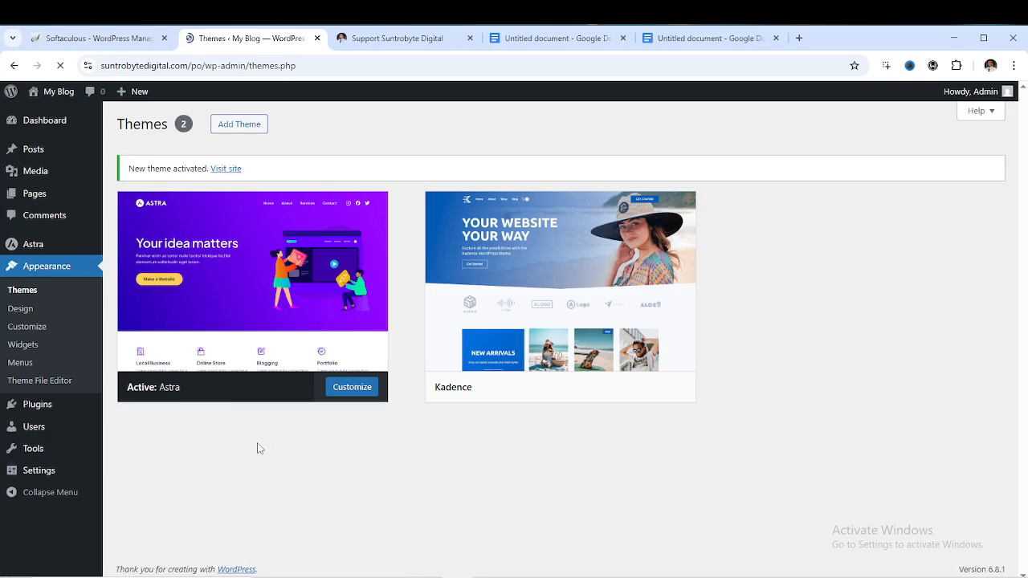
mouse_move(35, 408)
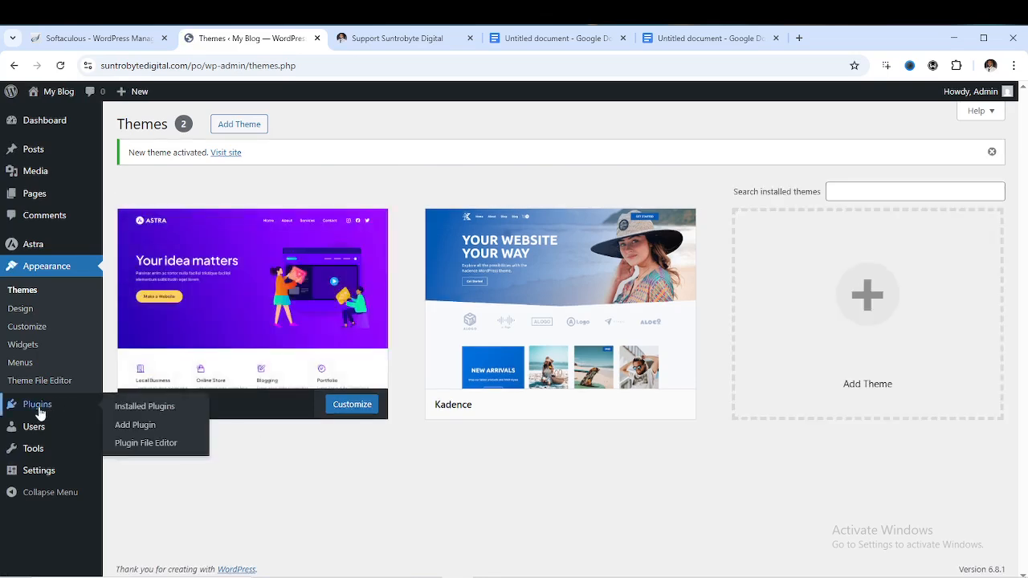
Search Add Plugins for 'elementor', install Elementor Website Builder, and clear the search box
click(133, 431)
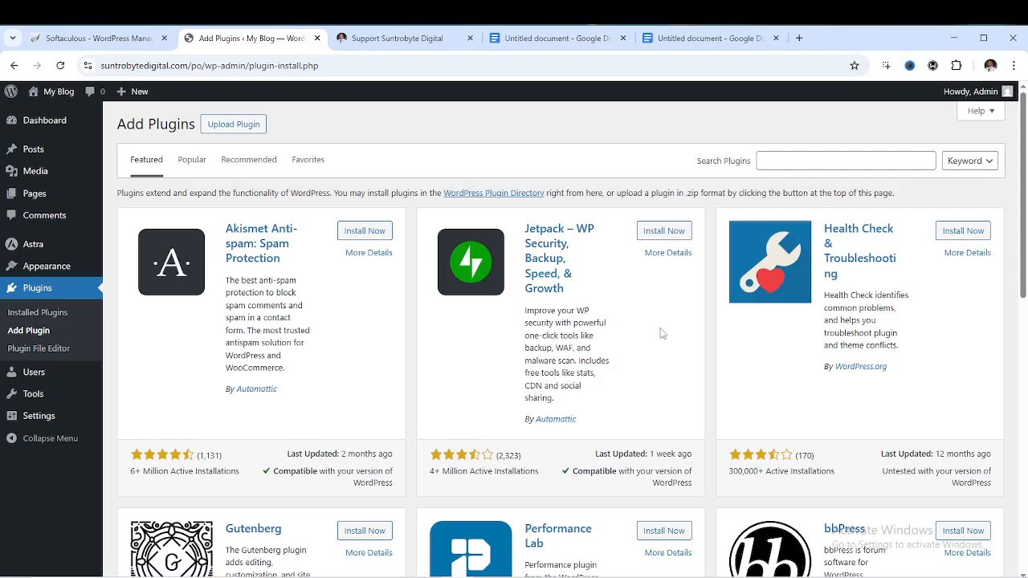
click(781, 162)
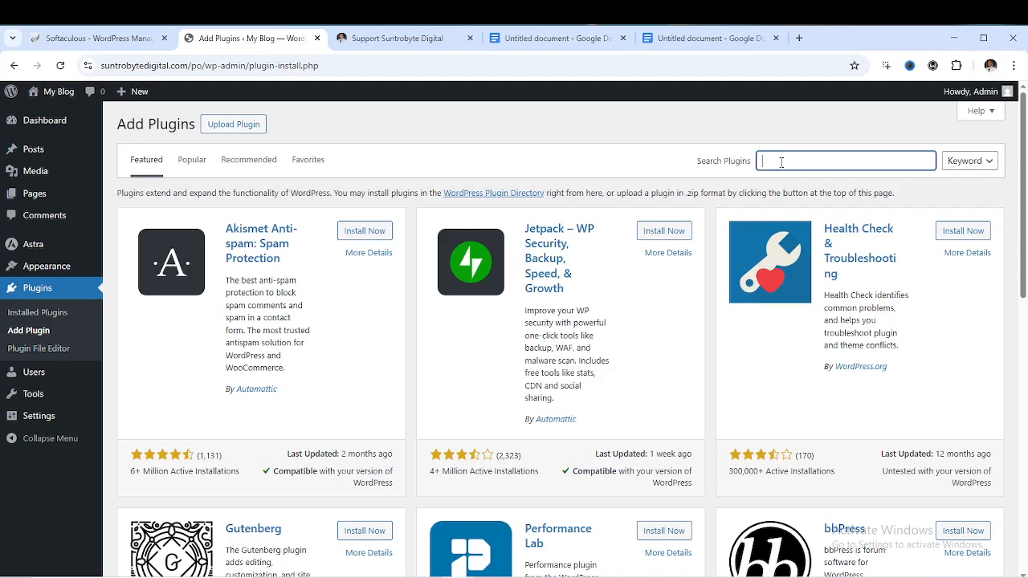
text(elem)
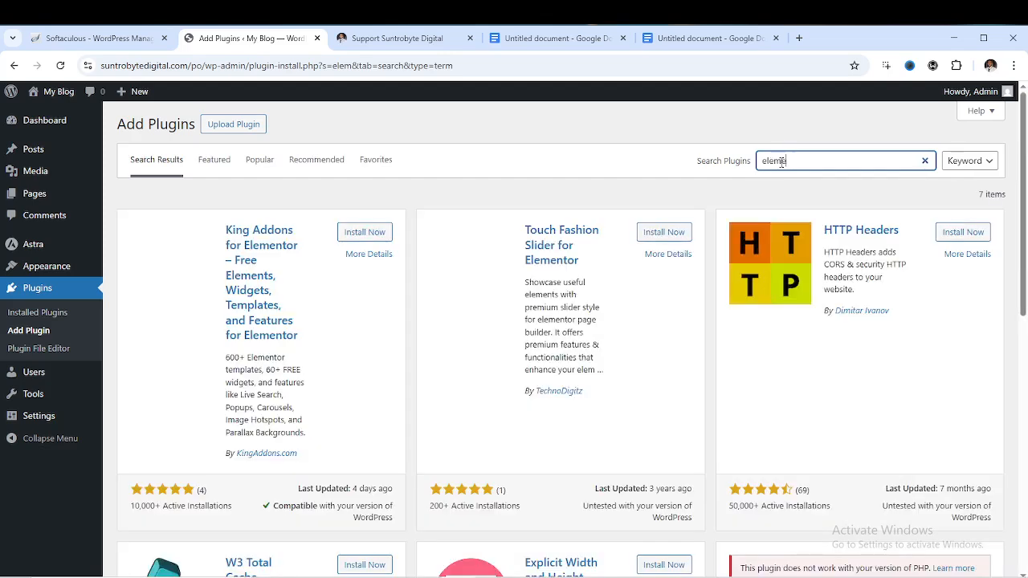
text(entor)
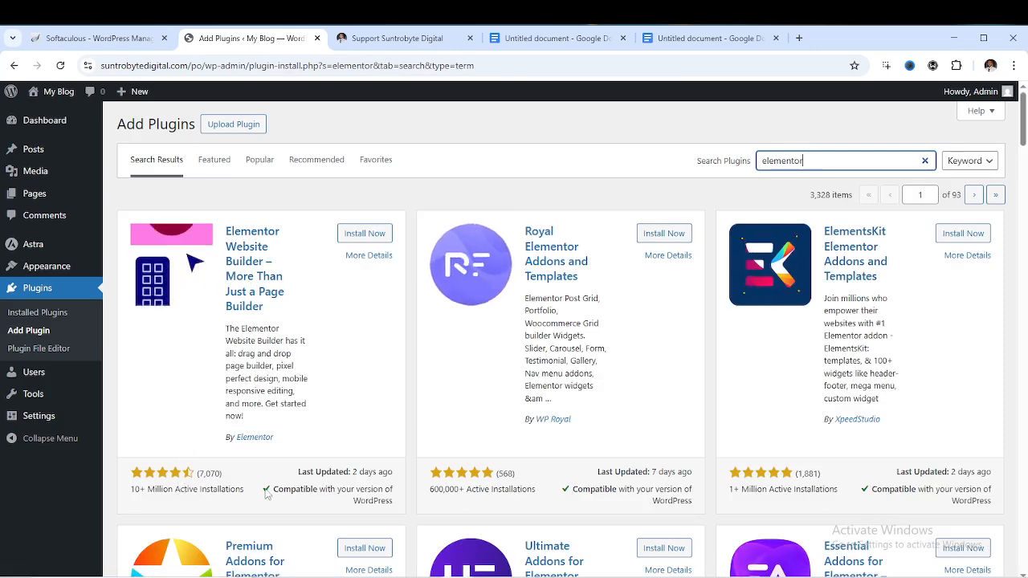
click(360, 234)
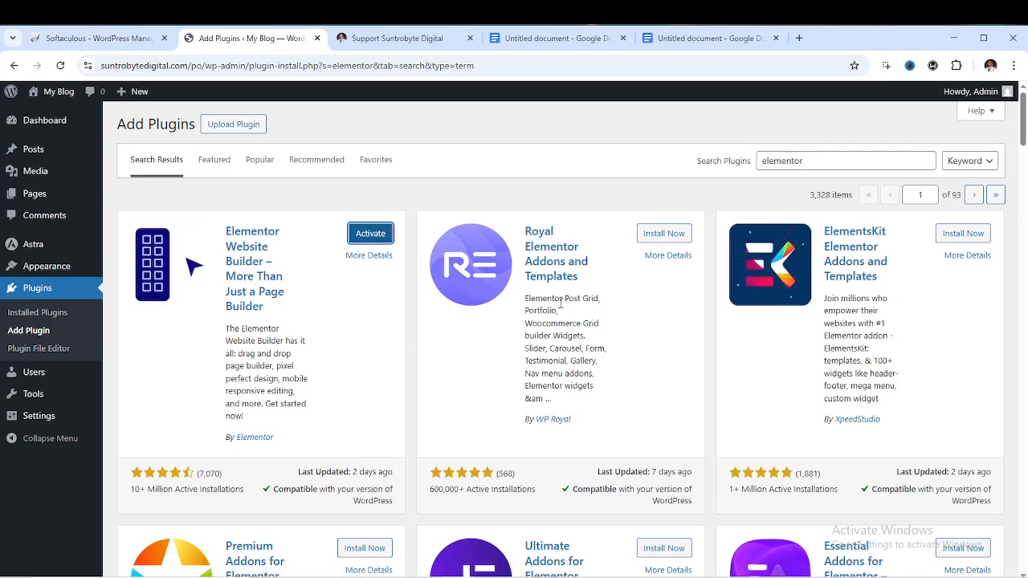
click(925, 161)
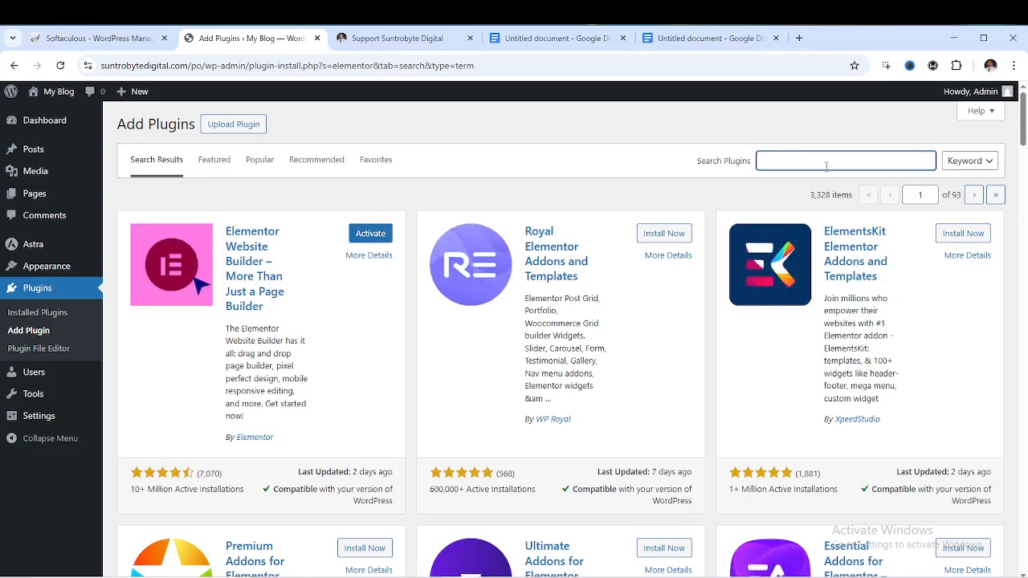
Search 'starter template', install the Starter Templates plugin, and empty the search
text(start)
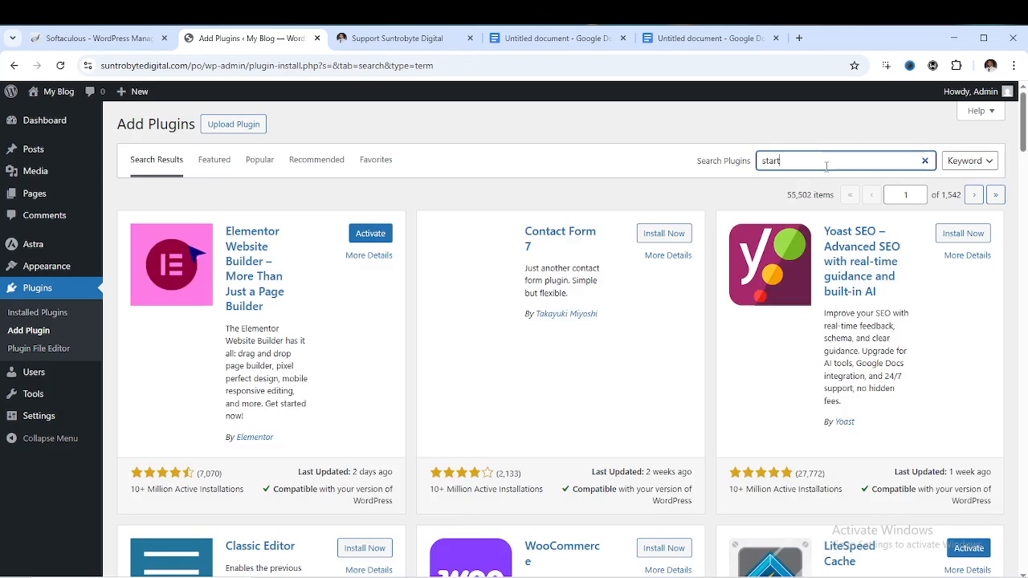
text(er template)
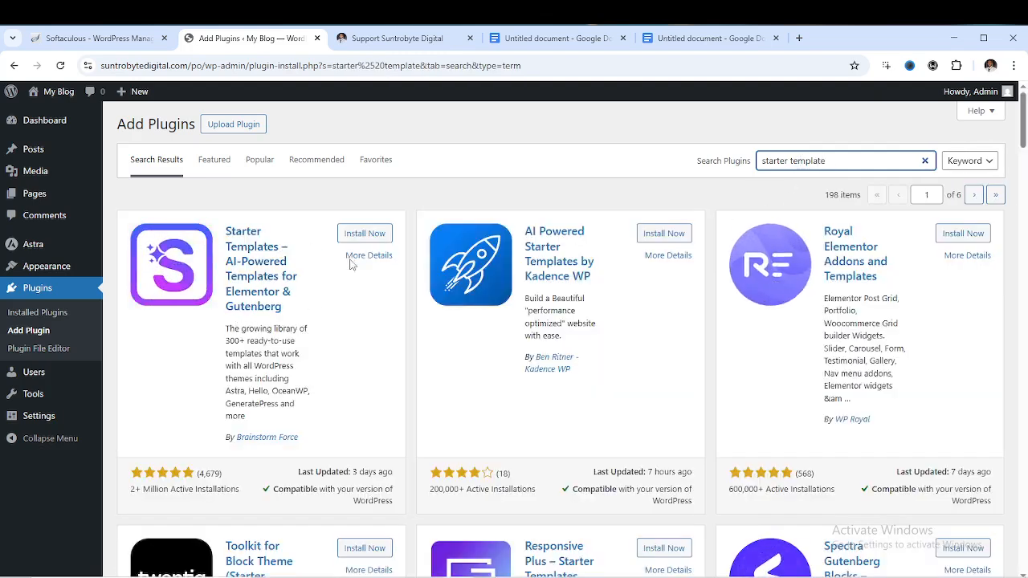
click(365, 234)
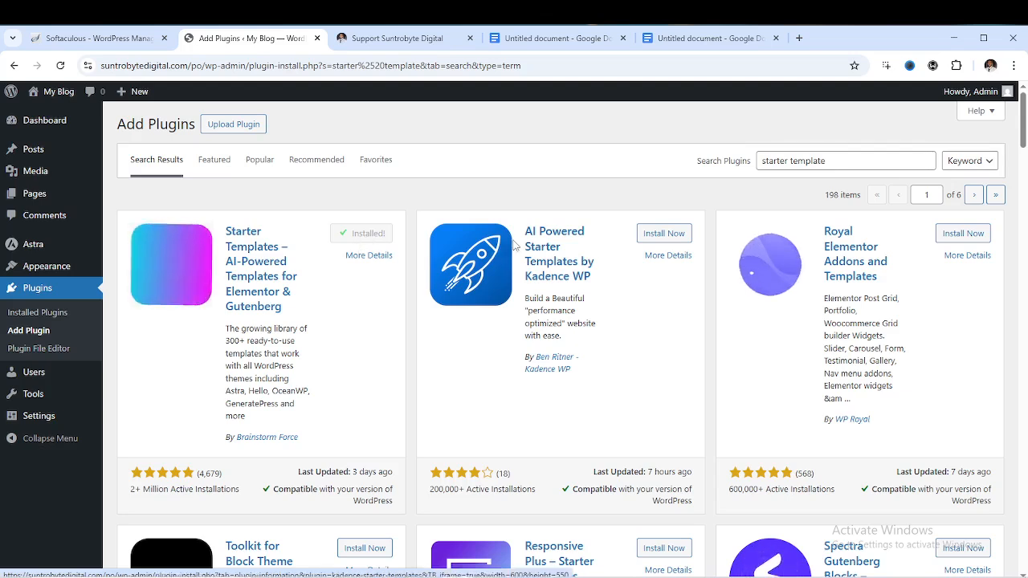
click(925, 160)
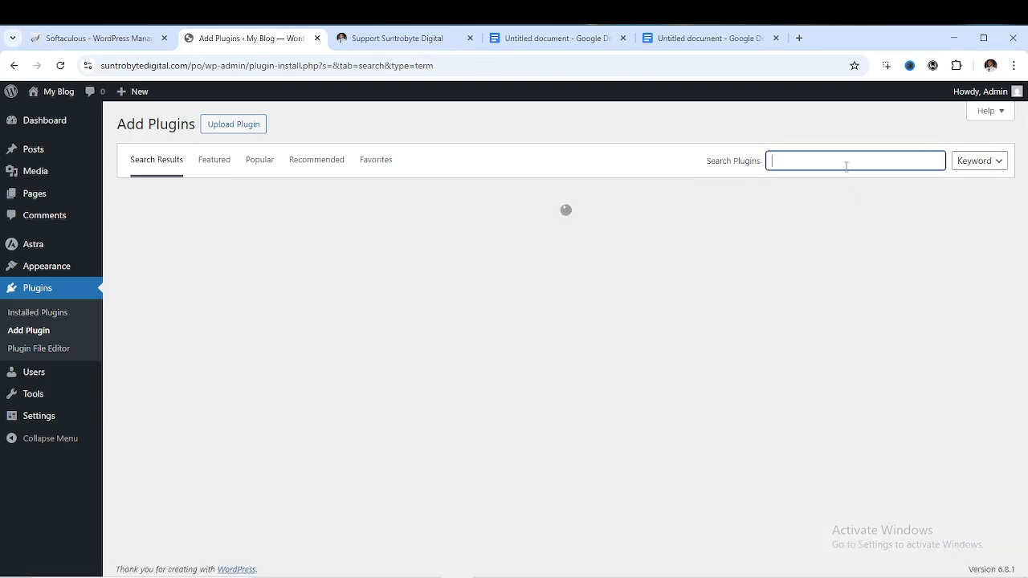
Search 'woo', install WooCommerce, and go to the Installed Plugins list
text(woo)
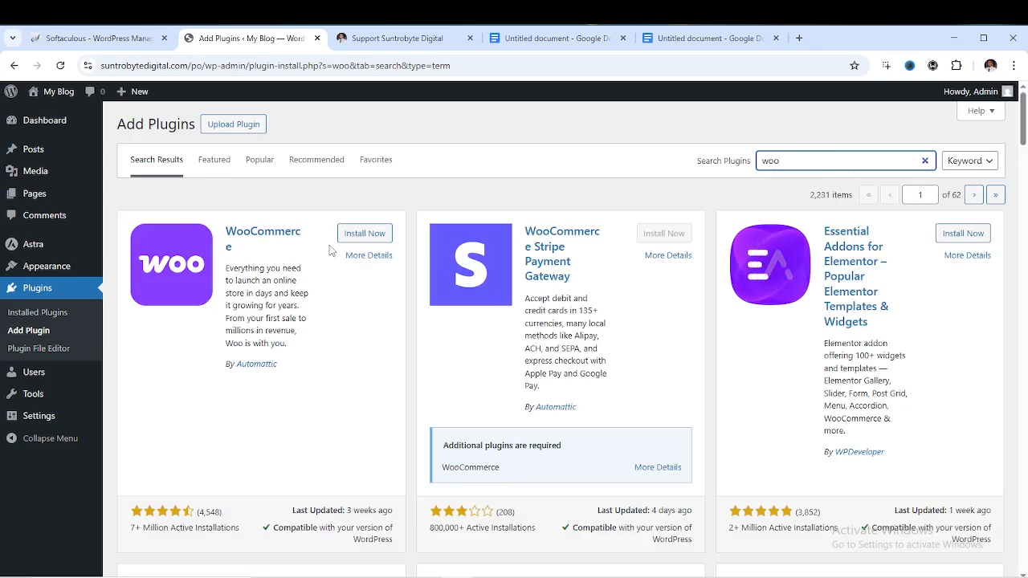
click(359, 238)
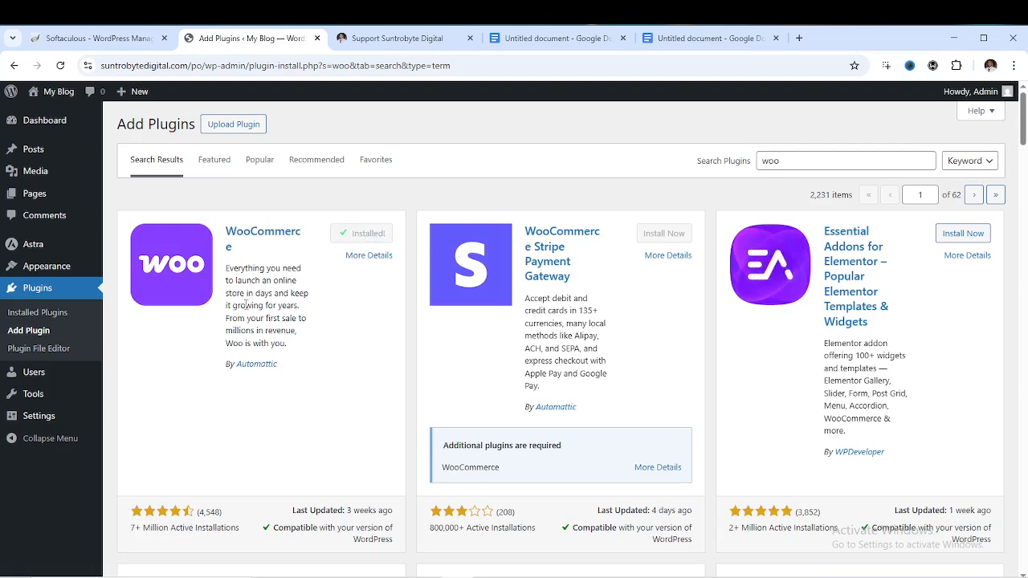
click(53, 321)
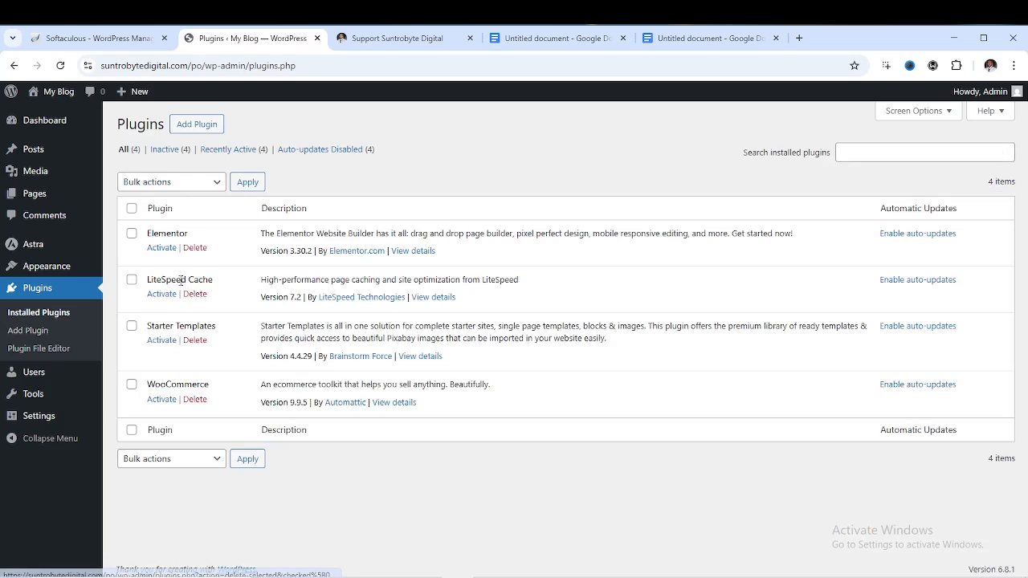
Select all four installed plugins and apply the Activate bulk action
click(132, 210)
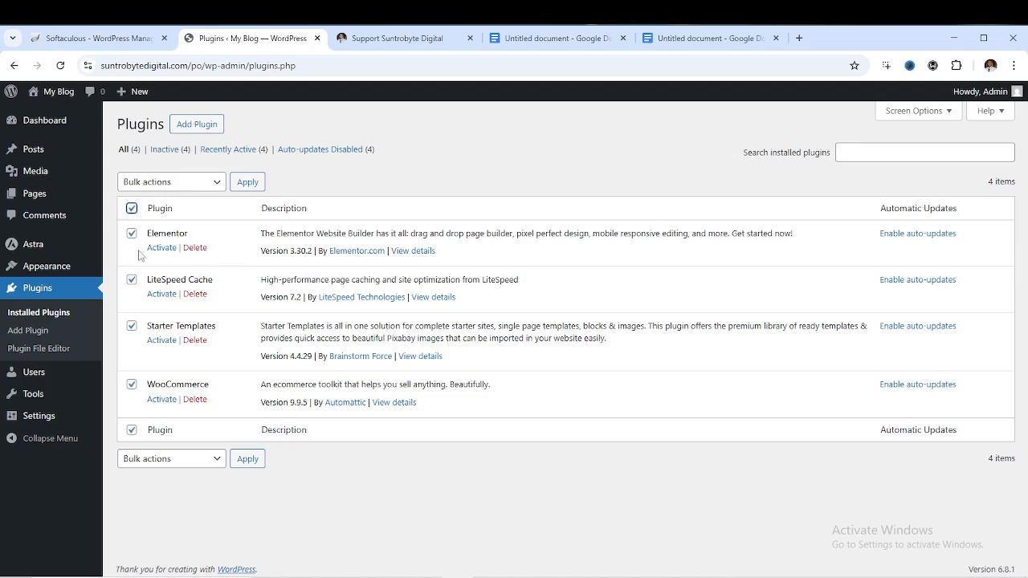
click(197, 185)
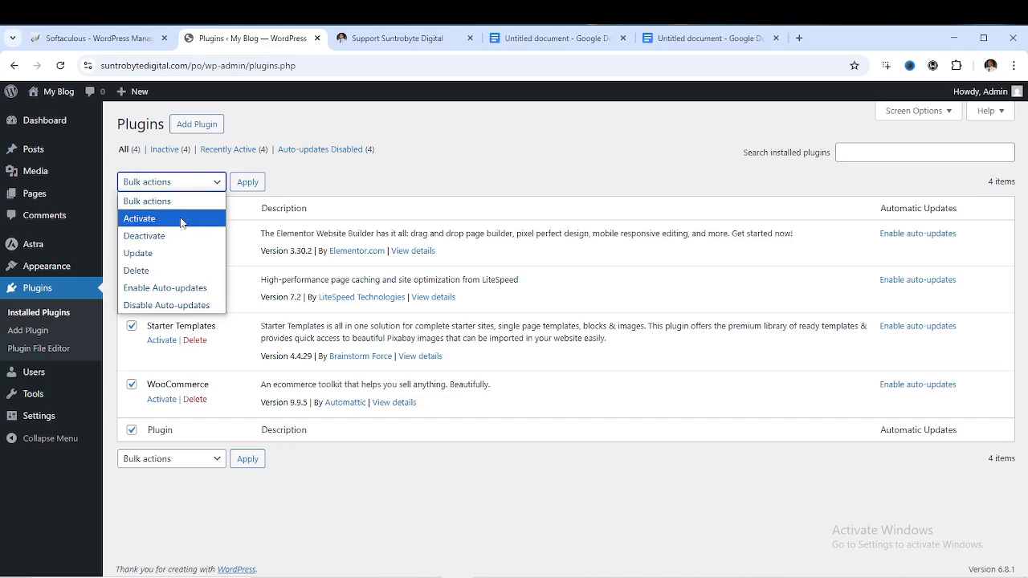
click(180, 221)
click(247, 183)
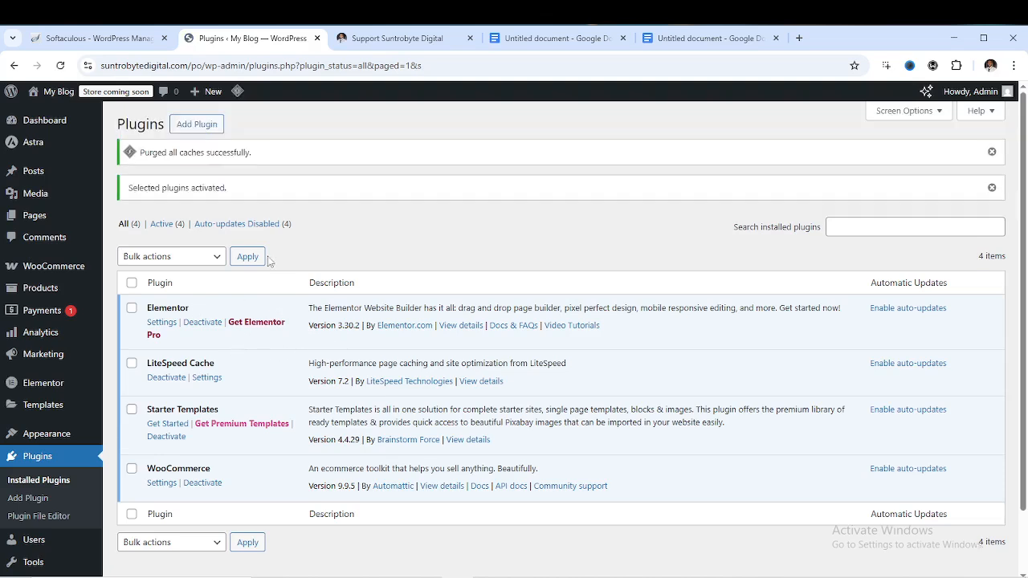
Return to the dashboard and open Starter Templates under the Appearance menu
mouse_move(48, 132)
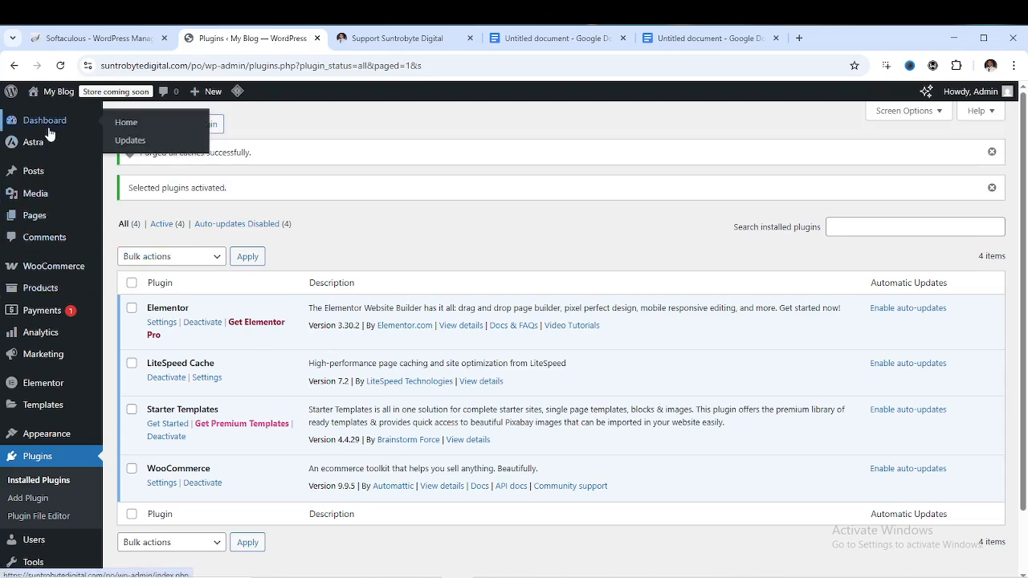
click(51, 127)
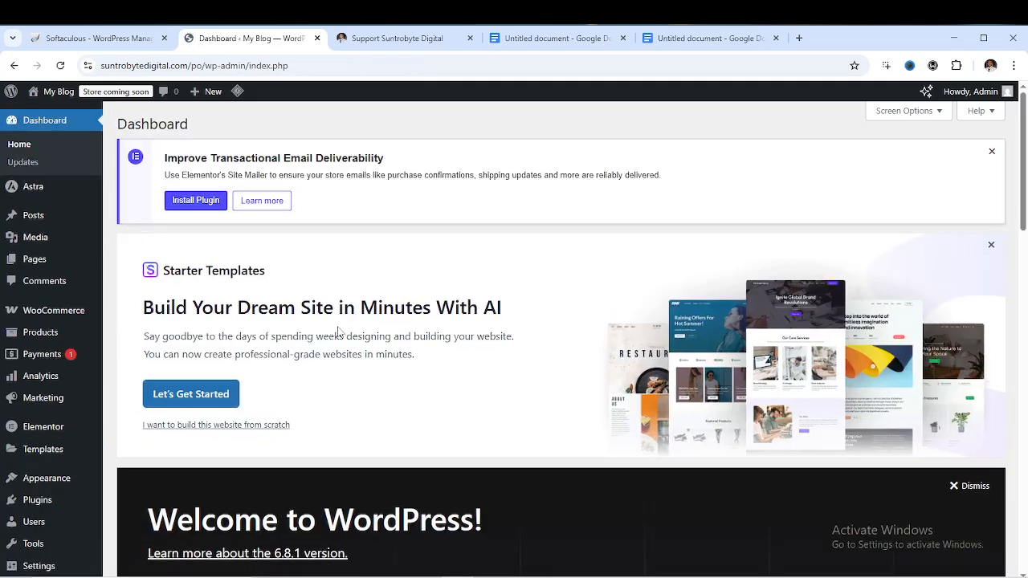
scroll(339, 331, down, 2)
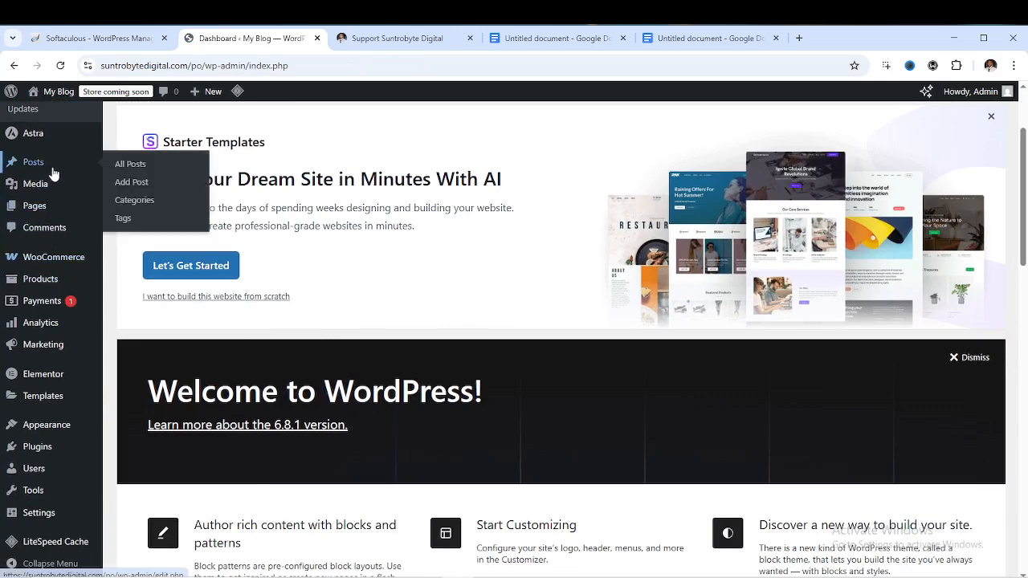
scroll(40, 377, down, 3)
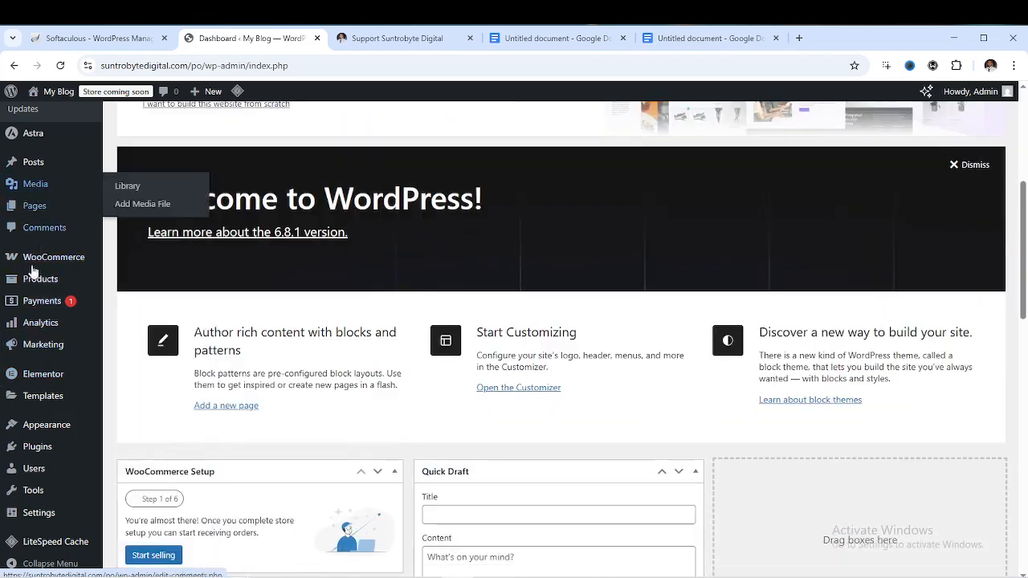
mouse_move(44, 455)
mouse_move(35, 501)
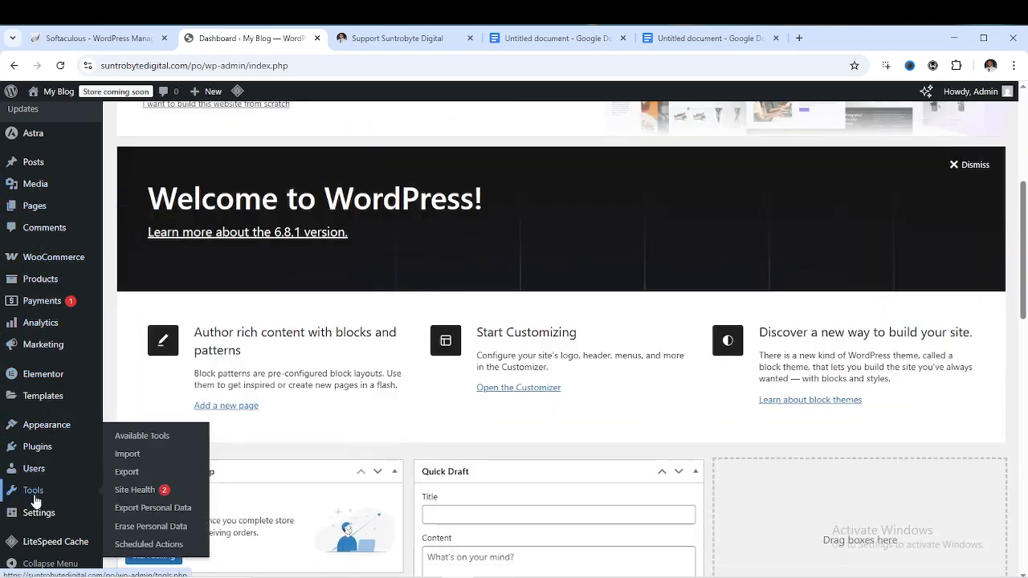
mouse_move(36, 522)
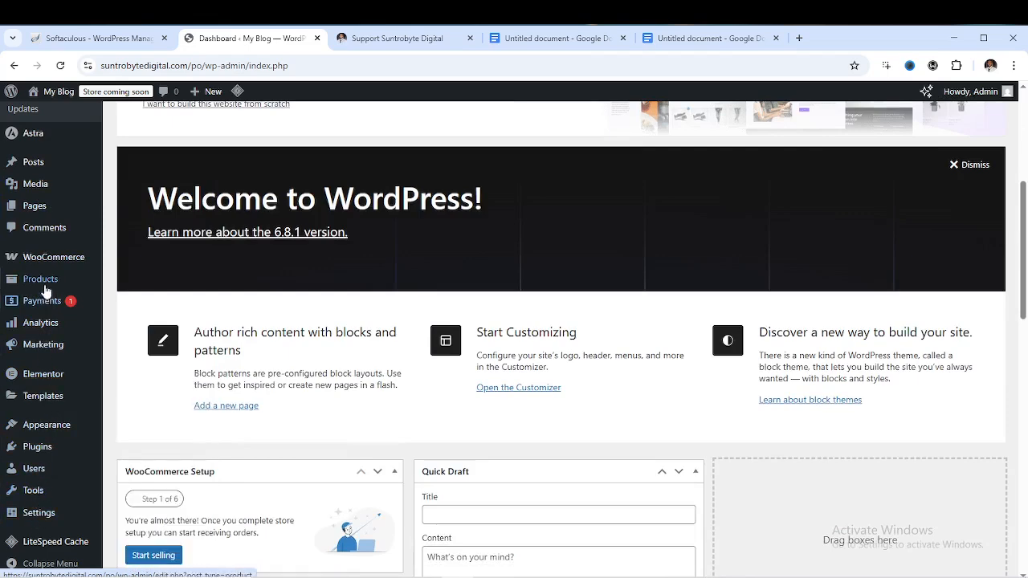
mouse_move(52, 256)
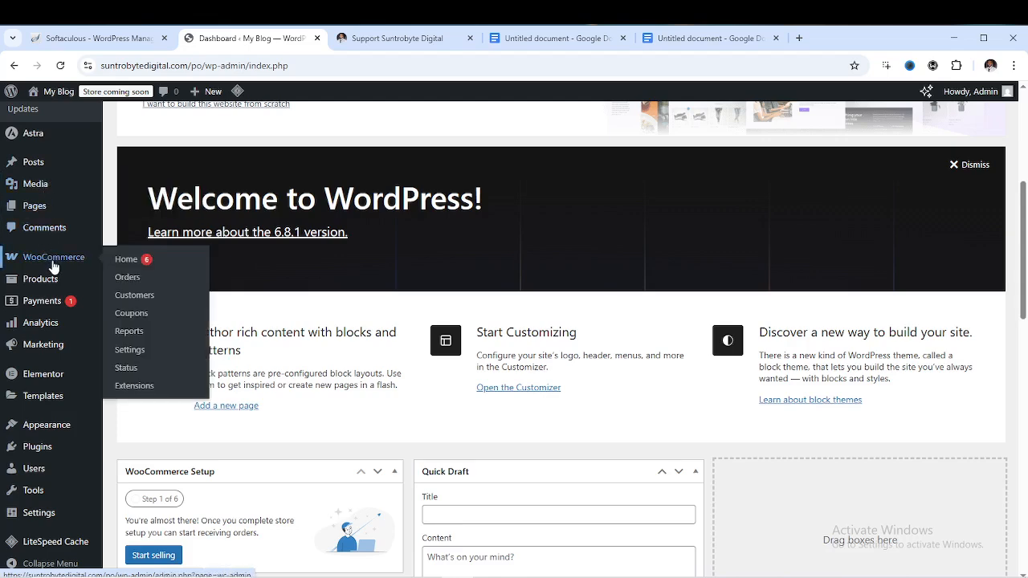
scroll(53, 265, down, 1)
scroll(51, 265, up, 3)
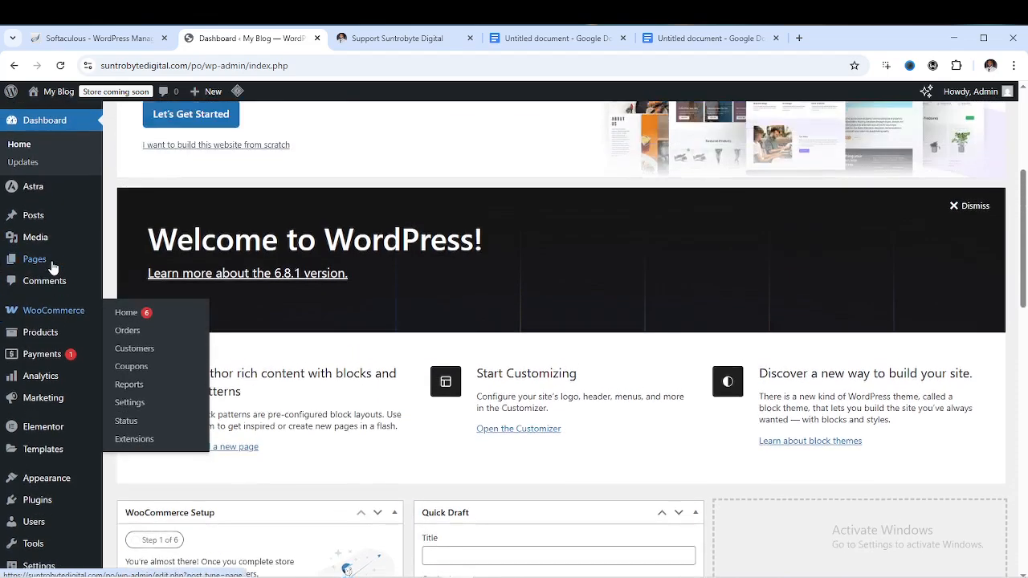
mouse_move(33, 197)
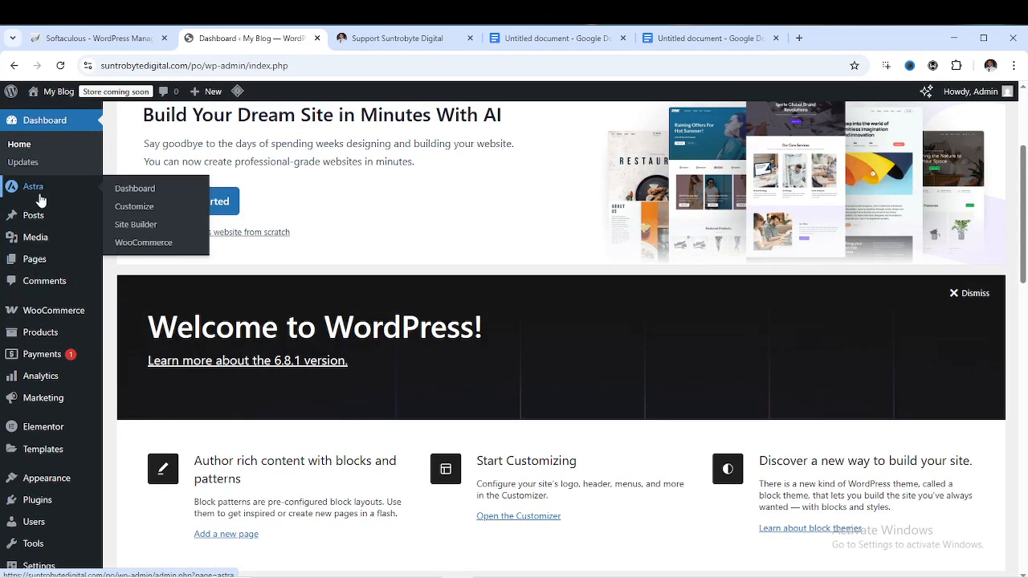
scroll(770, 269, down, 2)
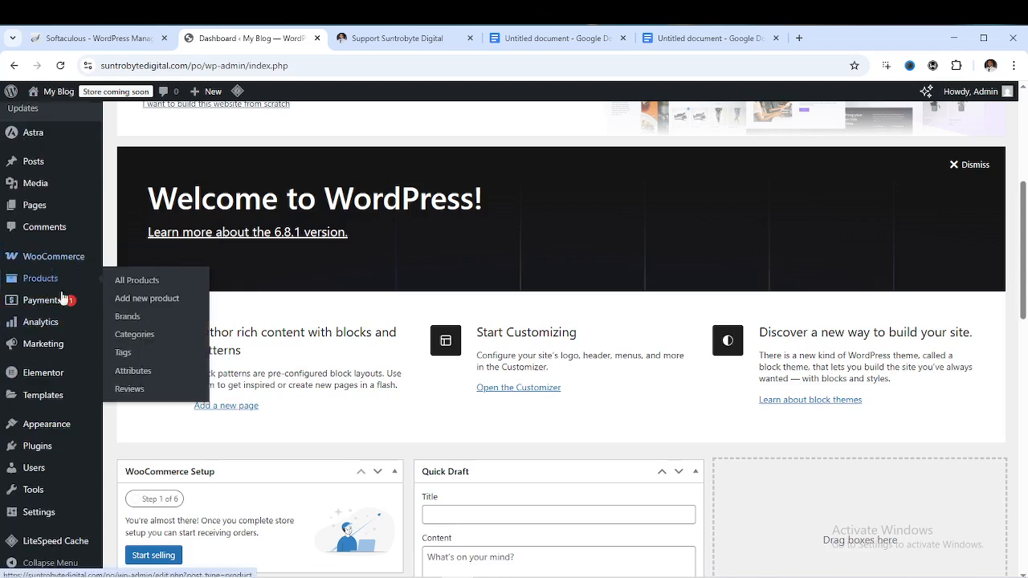
mouse_move(46, 374)
mouse_move(38, 430)
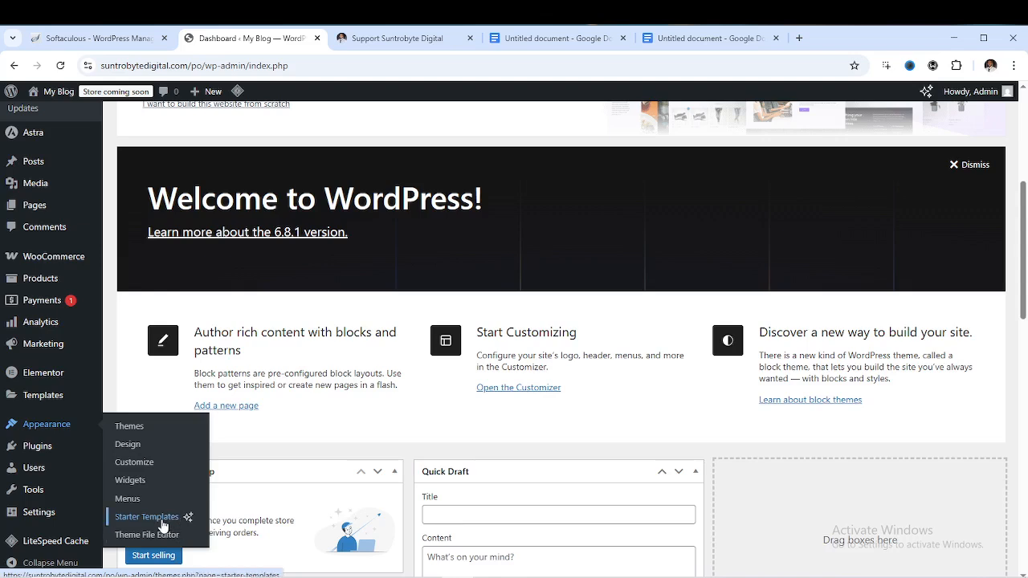
click(163, 525)
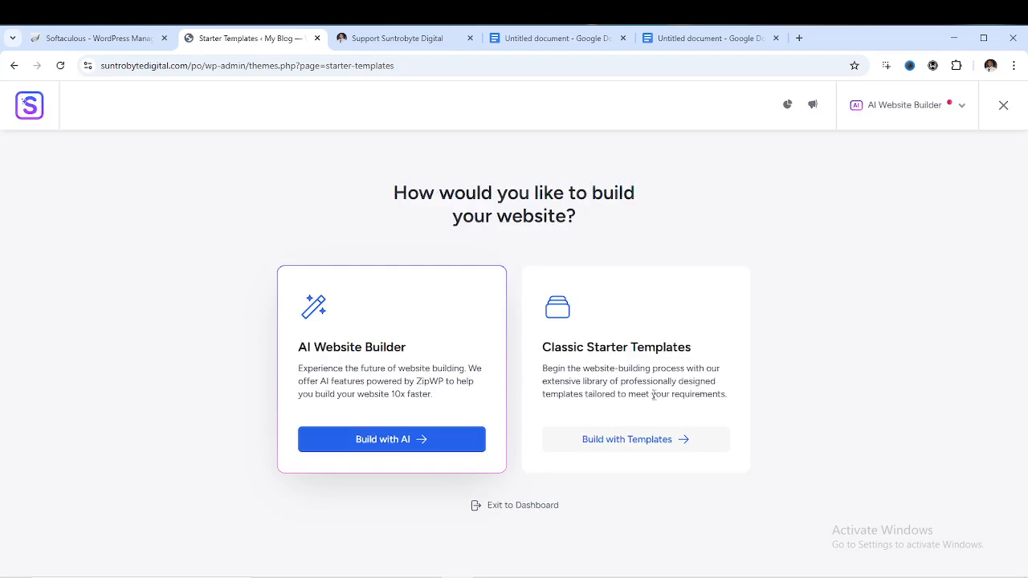
Choose Build with Templates and select Elementor as the page builder
click(642, 449)
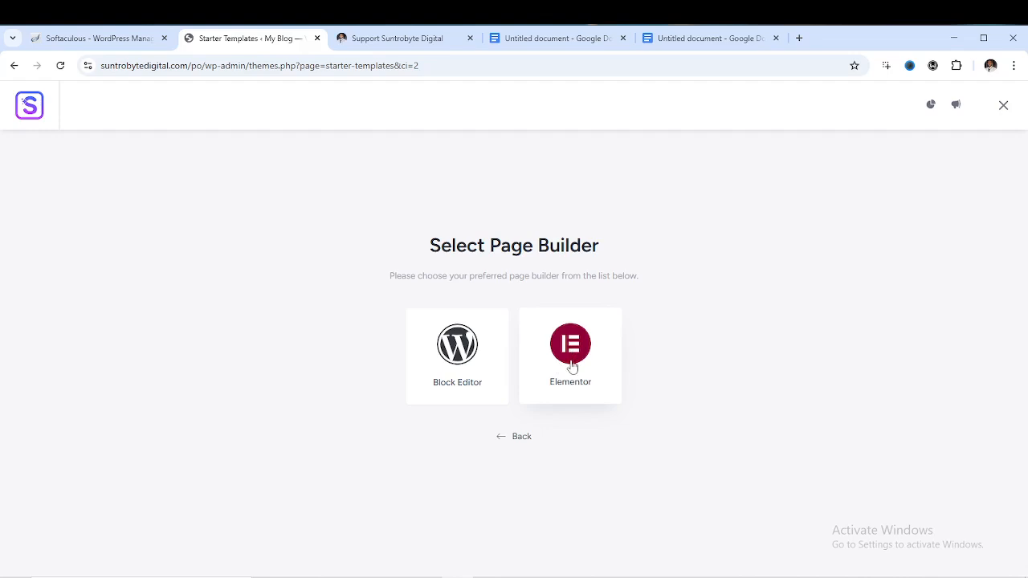
click(572, 365)
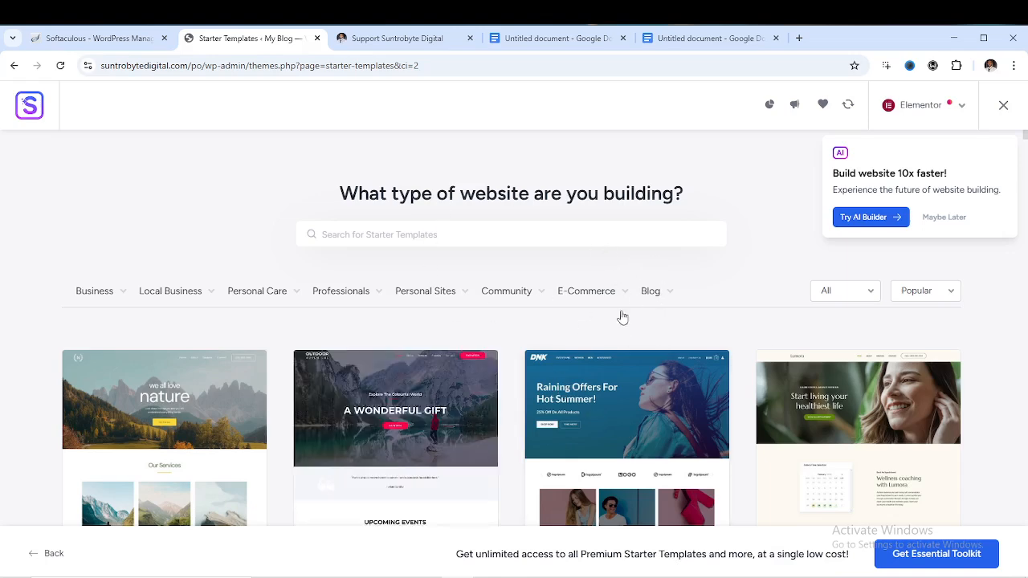
Browse the template gallery and filter it to the Online Shop category under E-Commerce
scroll(562, 326, down, 5)
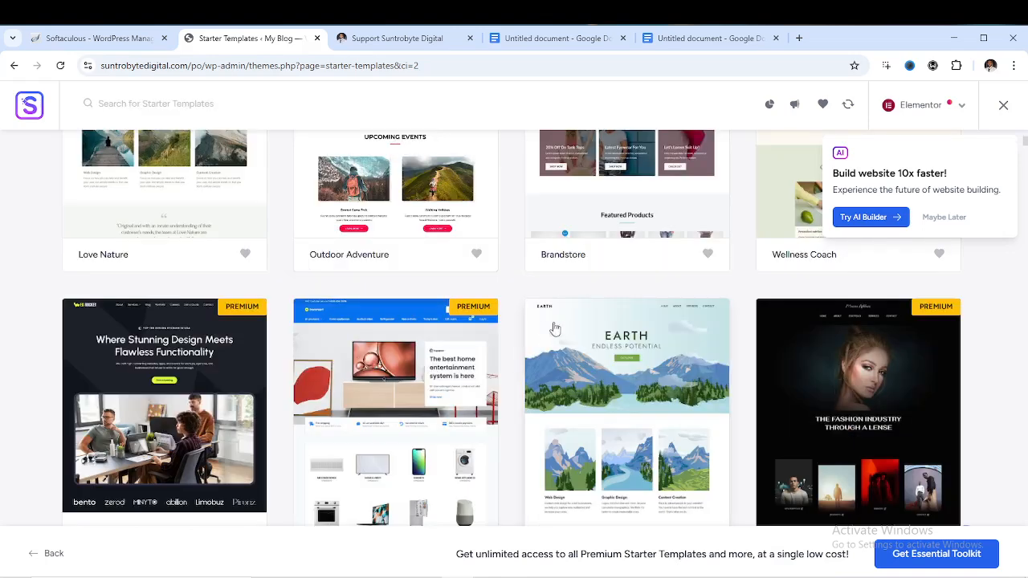
scroll(554, 328, down, 3)
scroll(544, 330, down, 3)
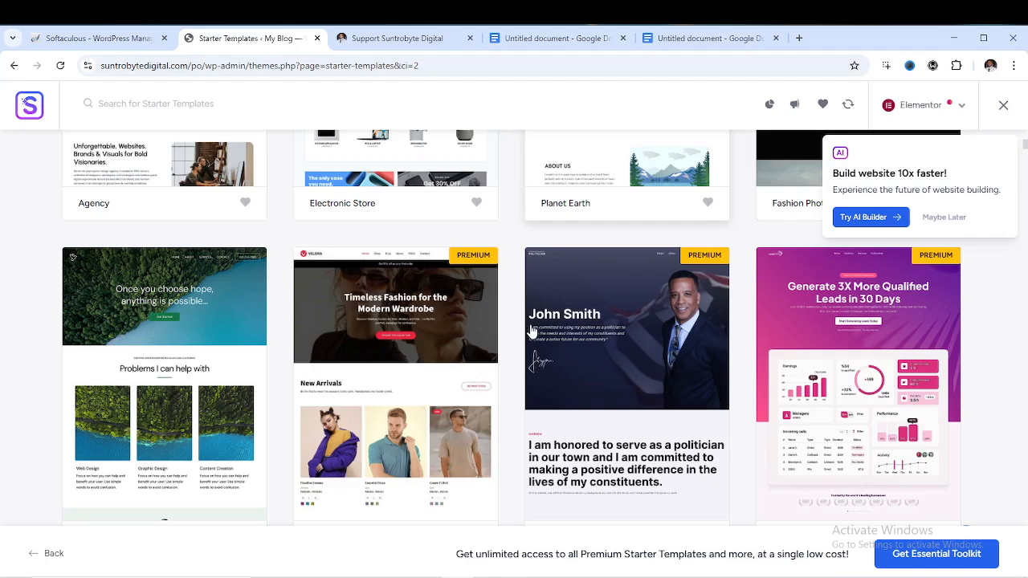
scroll(514, 334, down, 3)
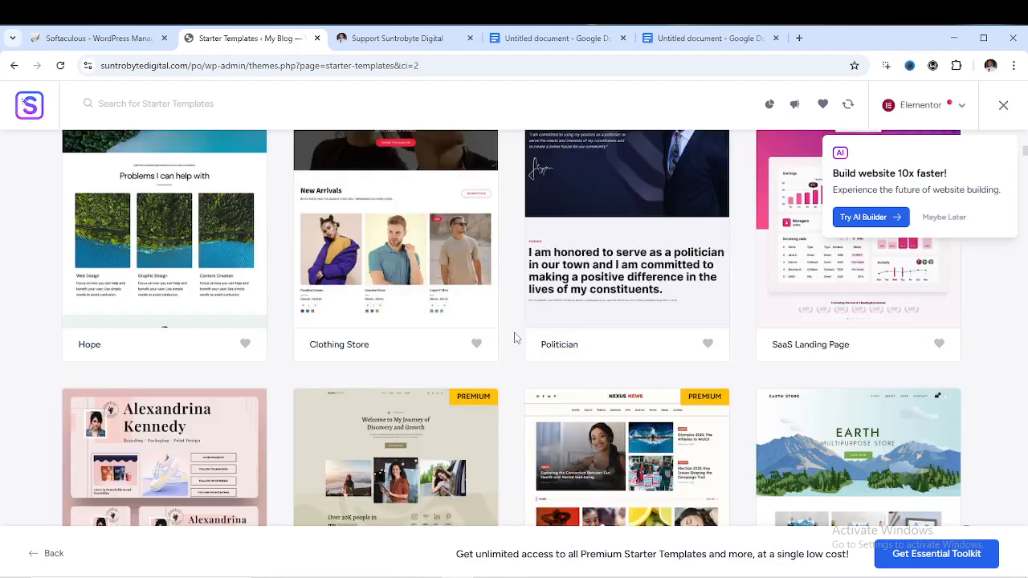
scroll(516, 338, down, 3)
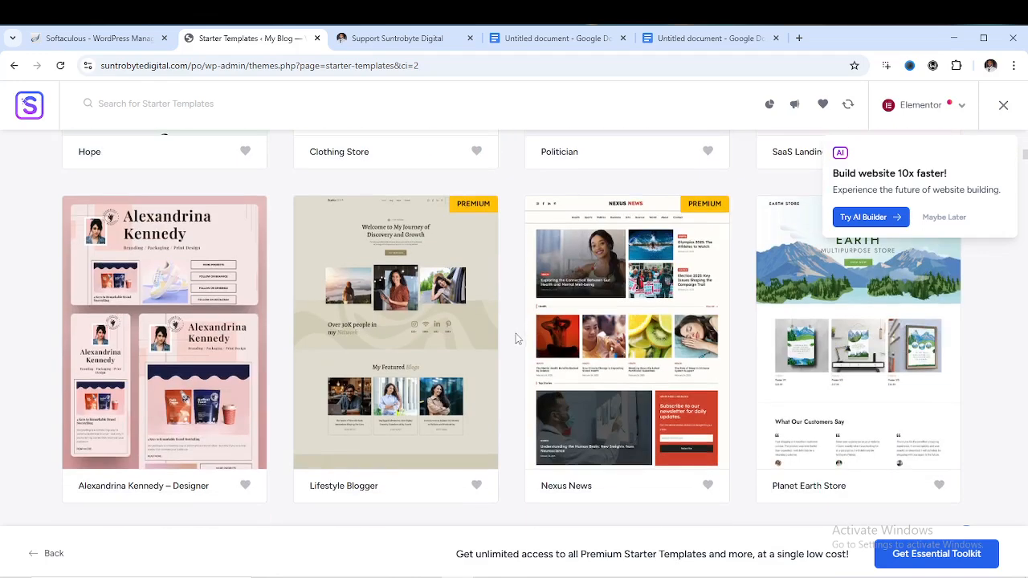
scroll(517, 338, down, 9)
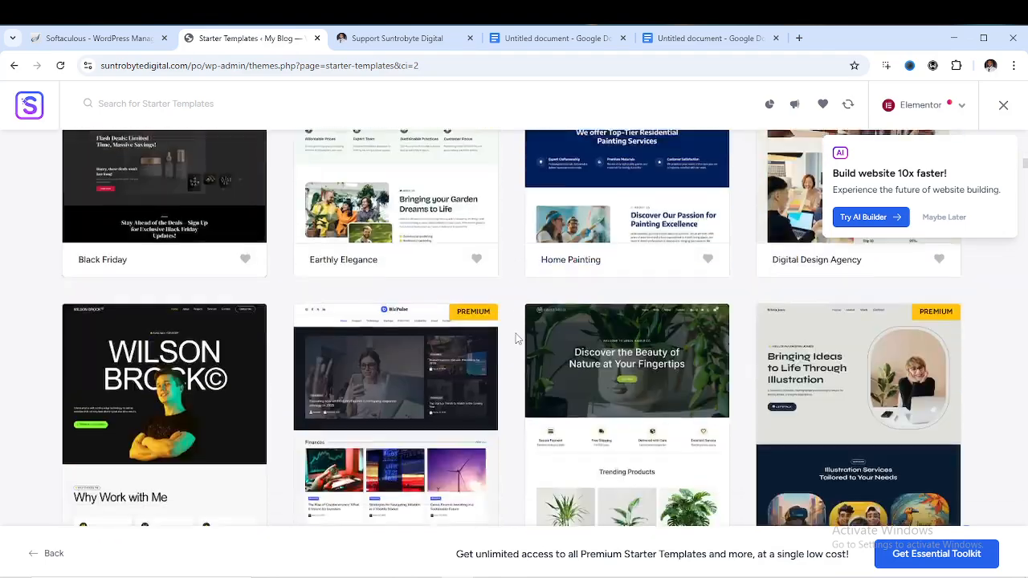
scroll(516, 338, down, 3)
scroll(516, 338, up, 15)
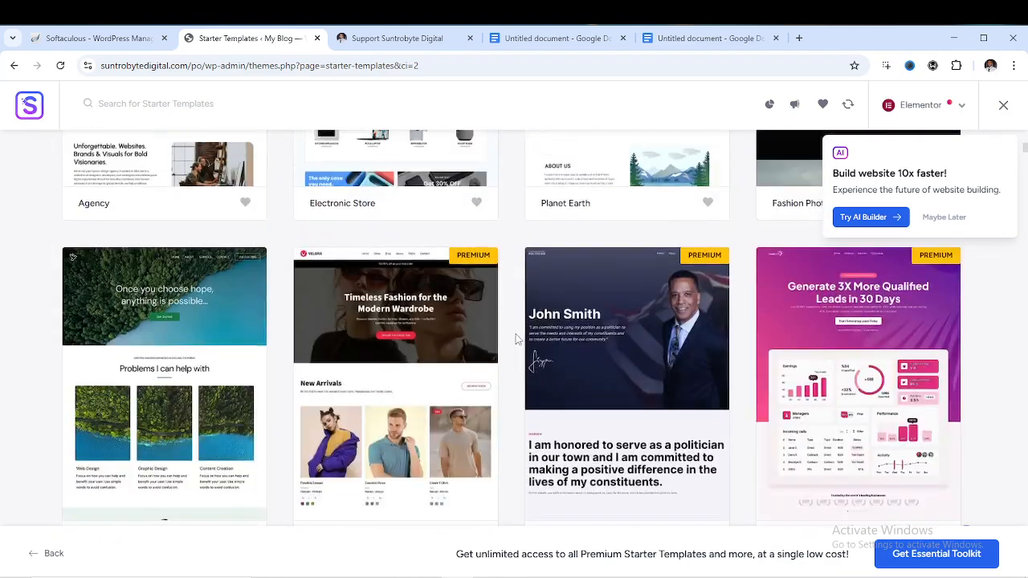
scroll(516, 338, up, 10)
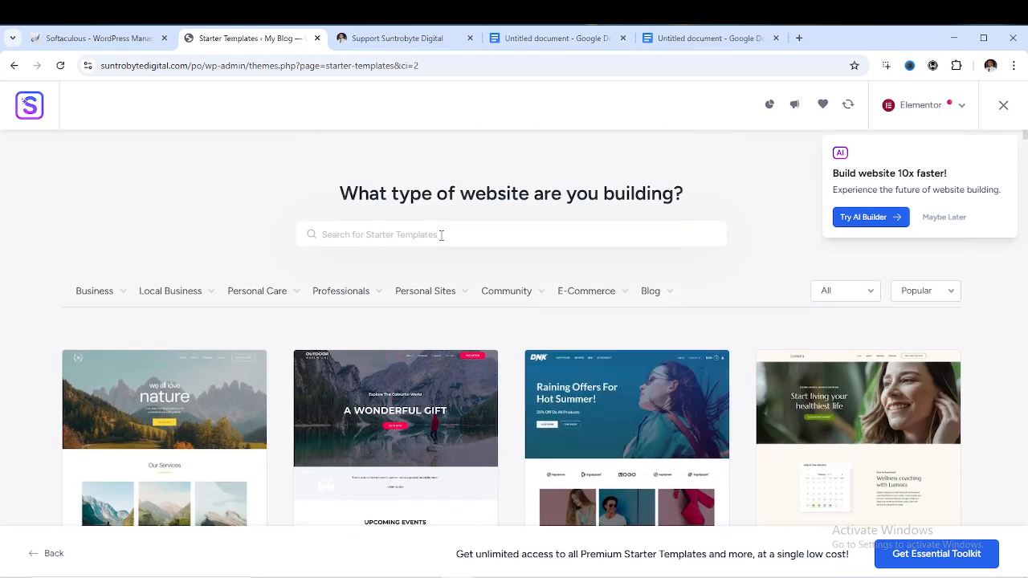
mouse_move(581, 294)
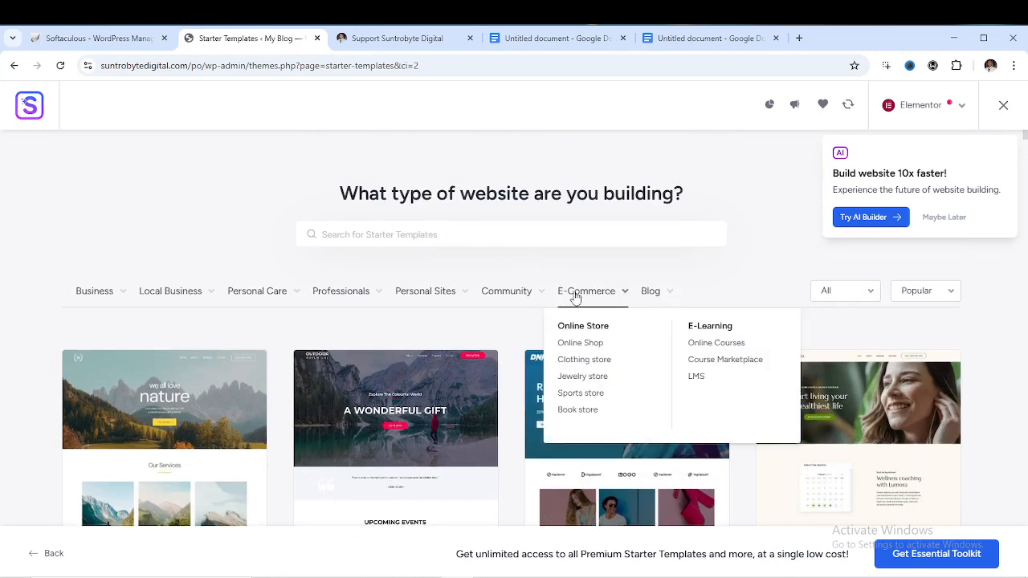
double_click(586, 344)
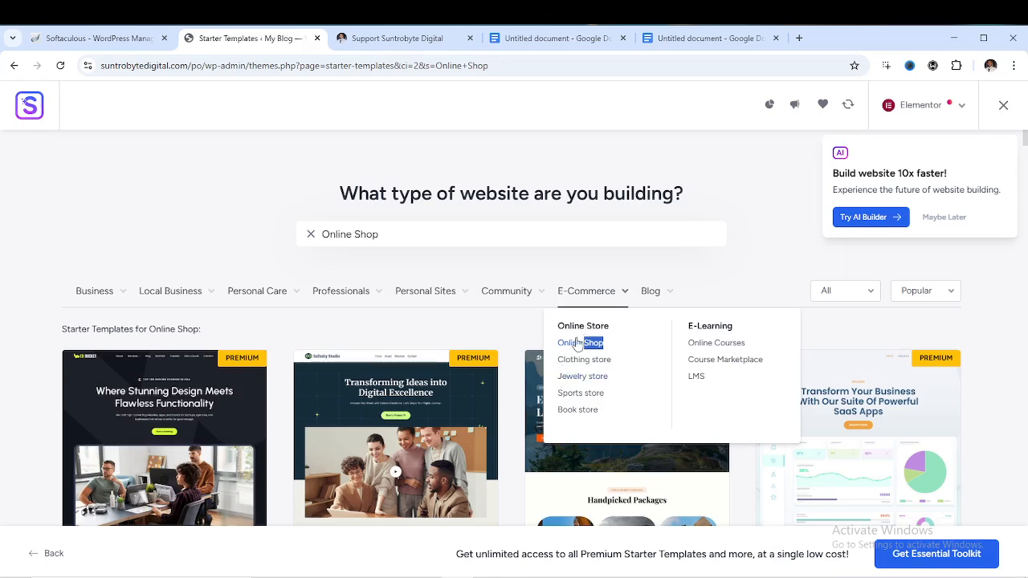
click(572, 351)
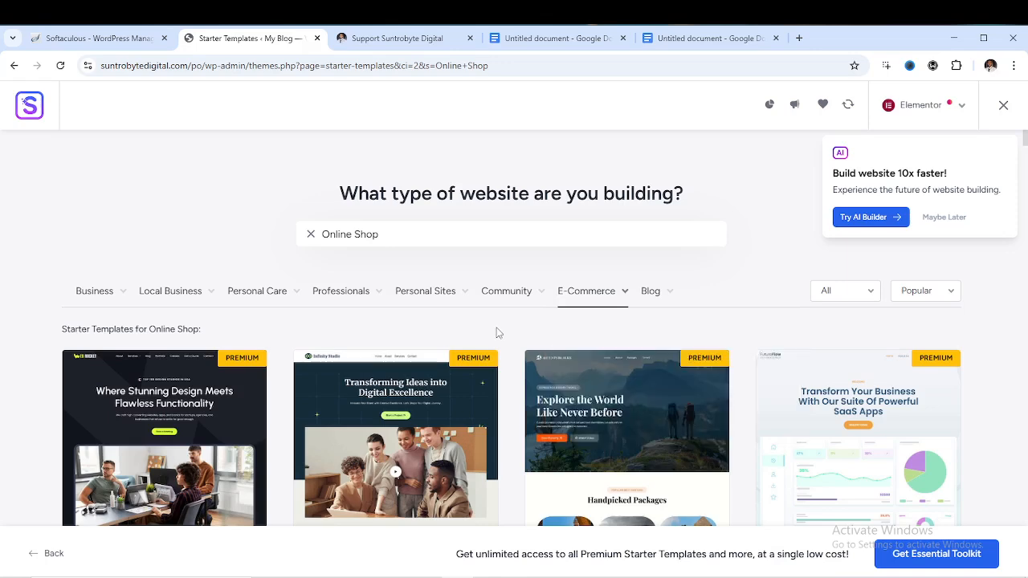
Scroll through the Online Shop results and preview the Advertising Agency template
scroll(474, 337, down, 4)
scroll(478, 346, down, 1)
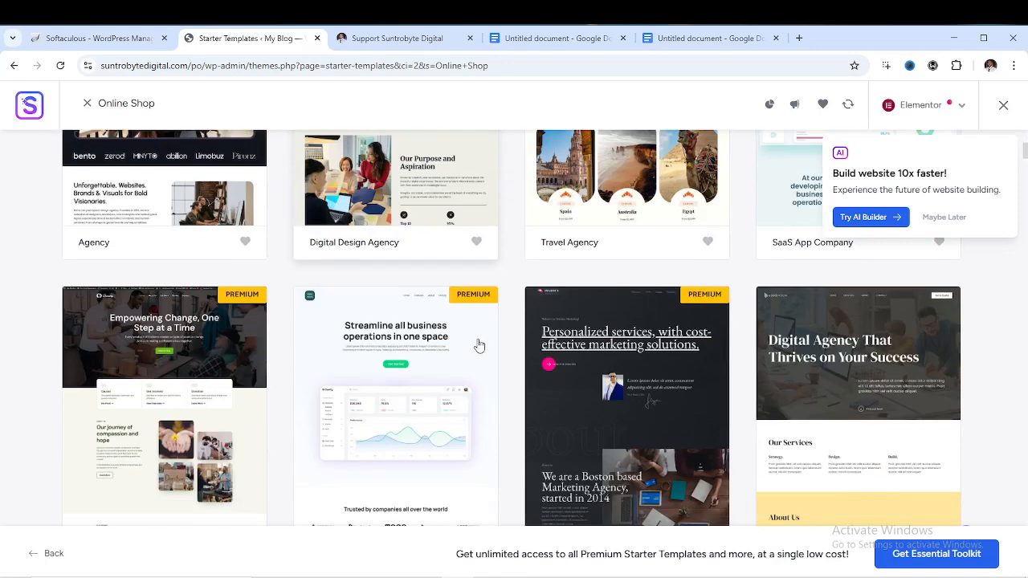
scroll(474, 342, down, 2)
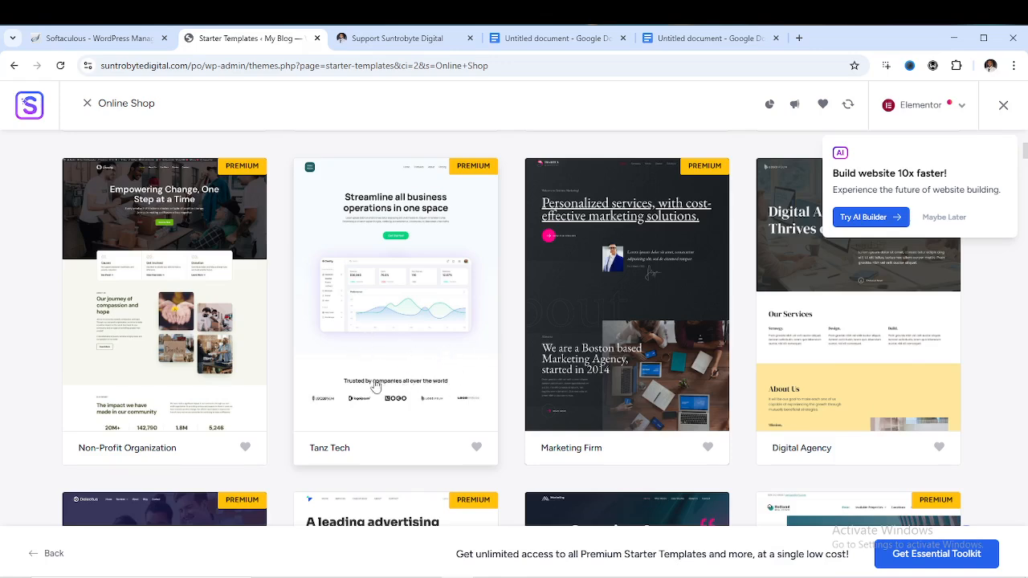
scroll(376, 387, down, 3)
scroll(427, 374, down, 2)
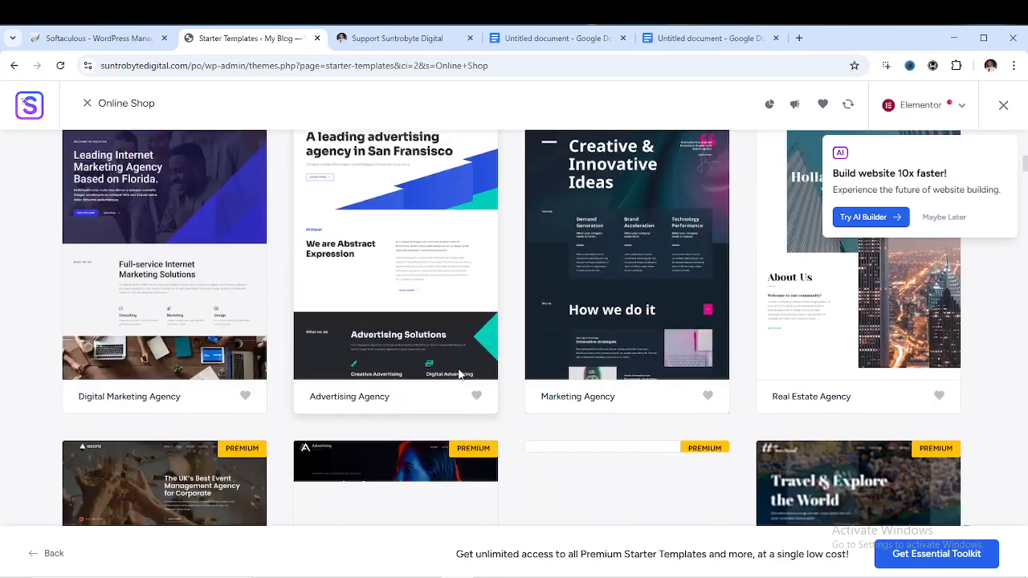
click(460, 374)
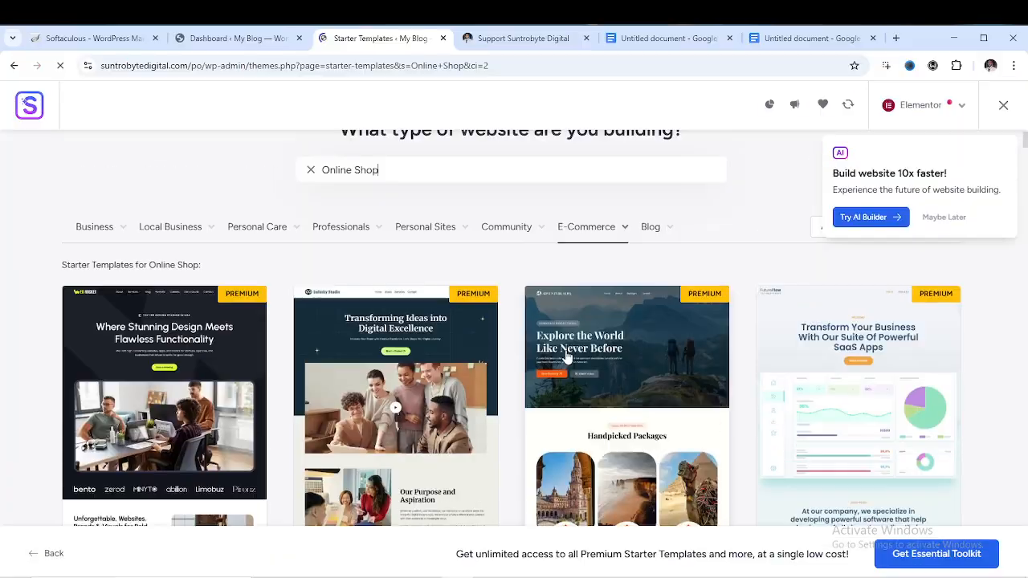
scroll(590, 346, down, 2)
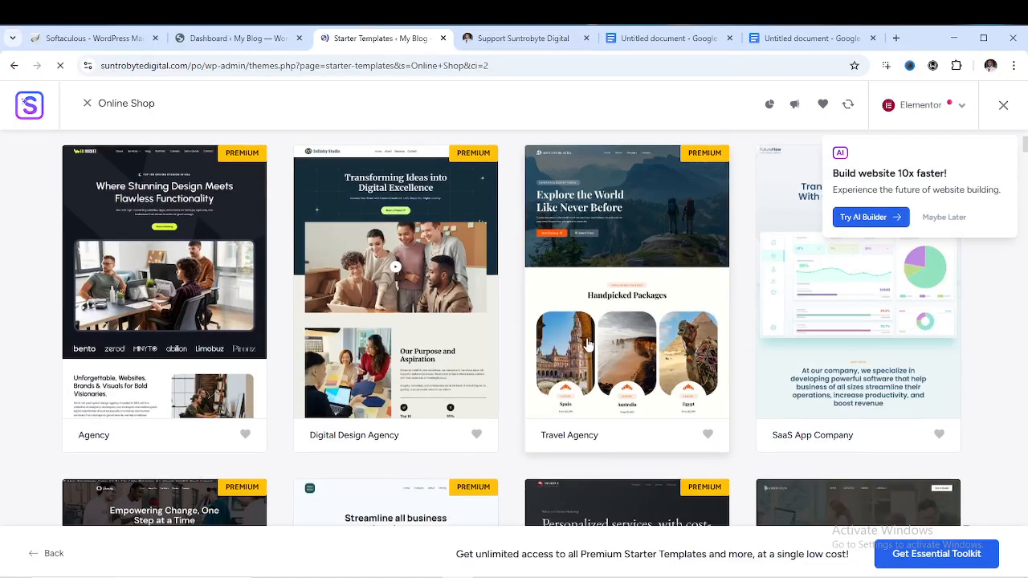
scroll(591, 346, down, 1)
scroll(592, 341, up, 3)
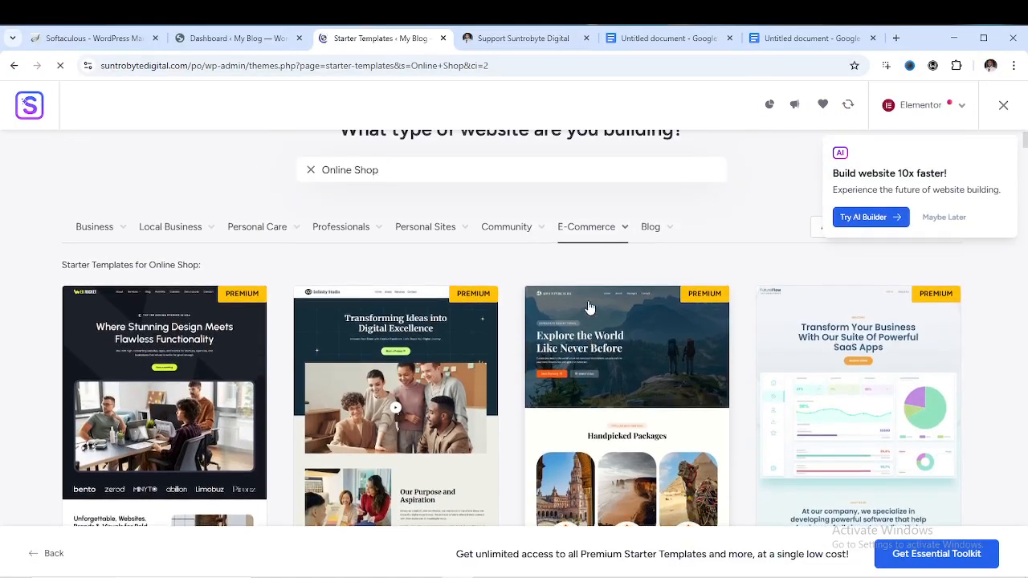
click(615, 228)
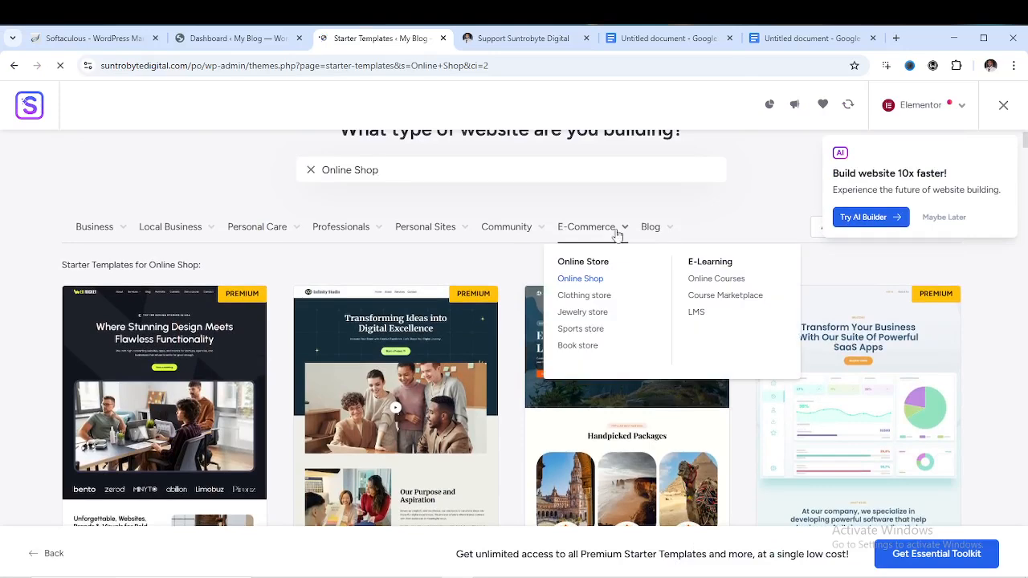
Switch to Clothing store templates and pick the Brandstore template to customise
click(584, 295)
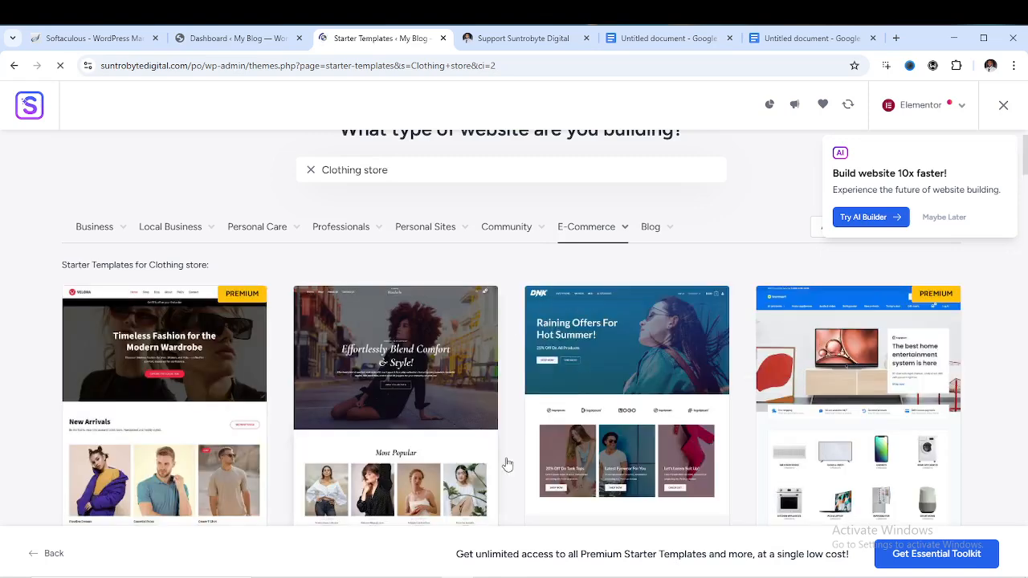
scroll(592, 384, down, 2)
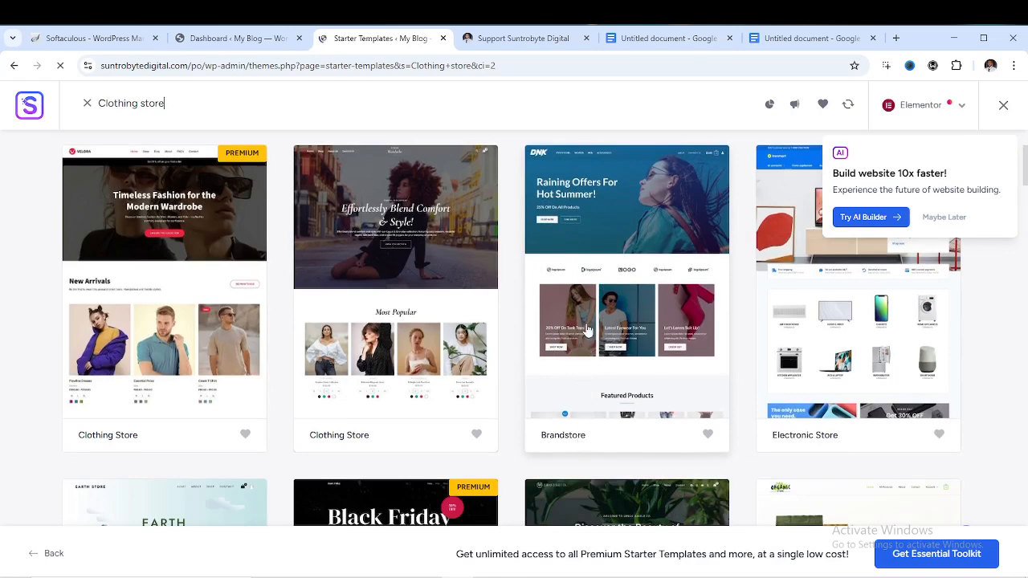
scroll(608, 345, up, 1)
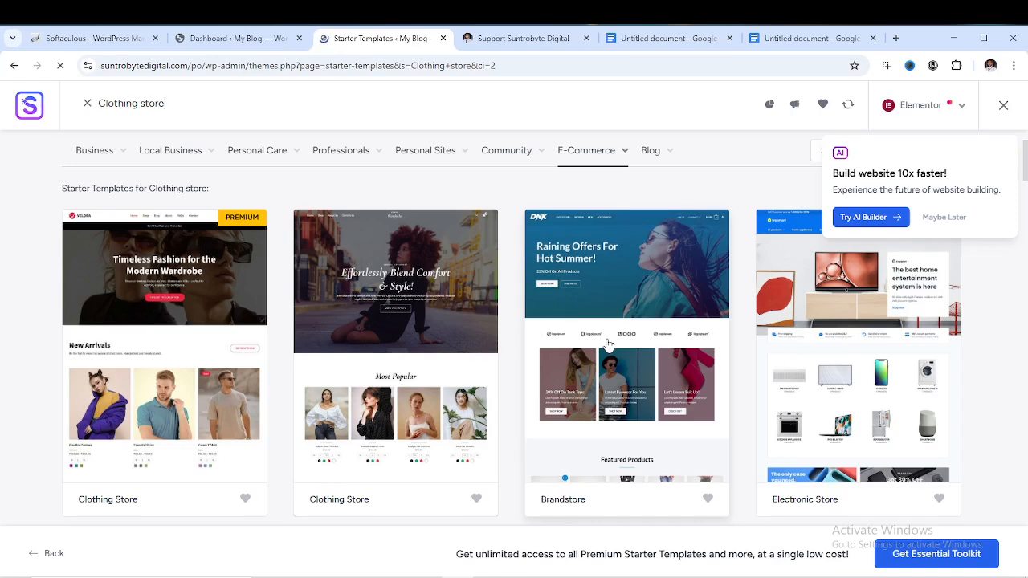
scroll(617, 323, down, 2)
scroll(617, 324, up, 3)
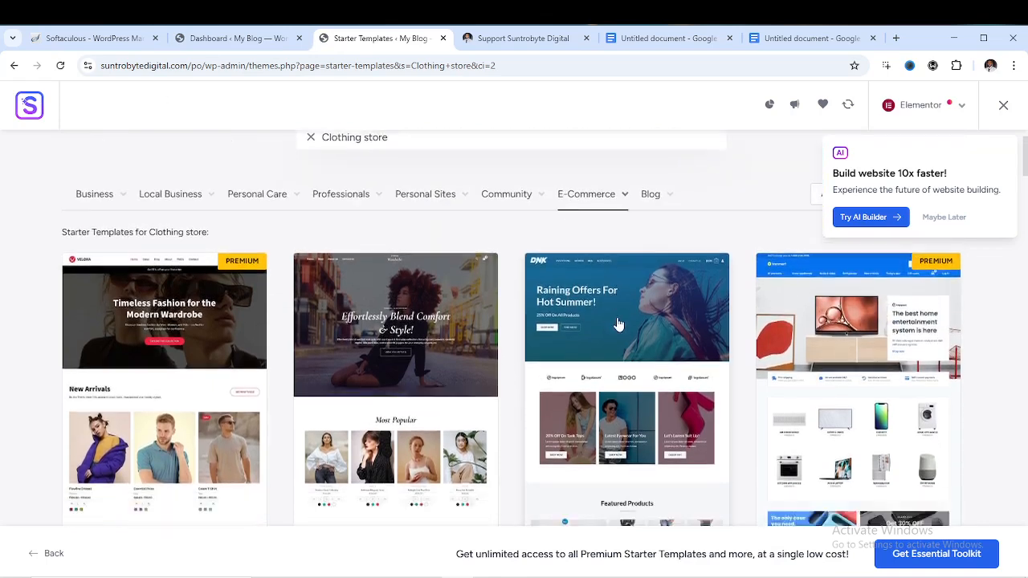
scroll(617, 324, down, 1)
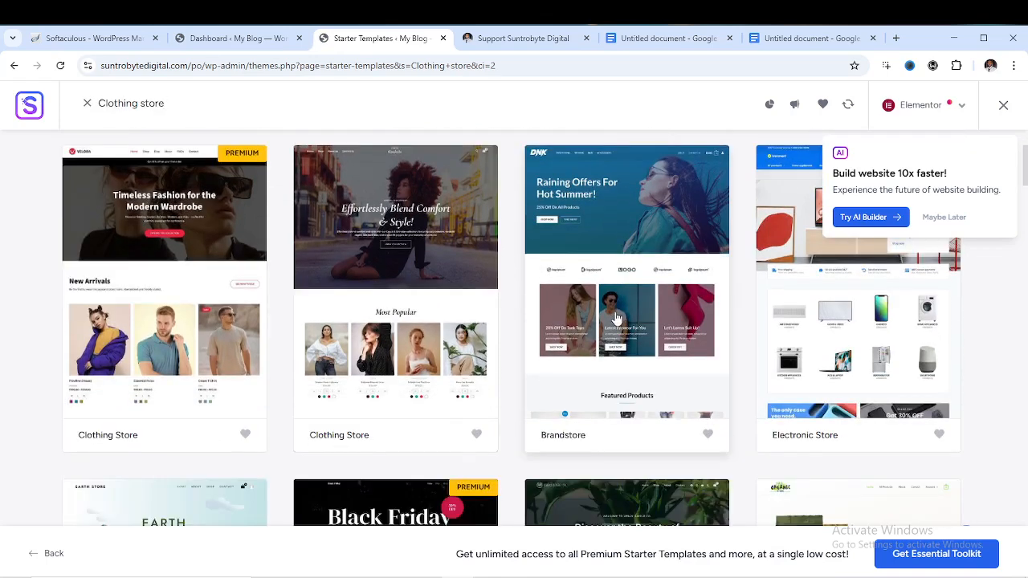
click(617, 318)
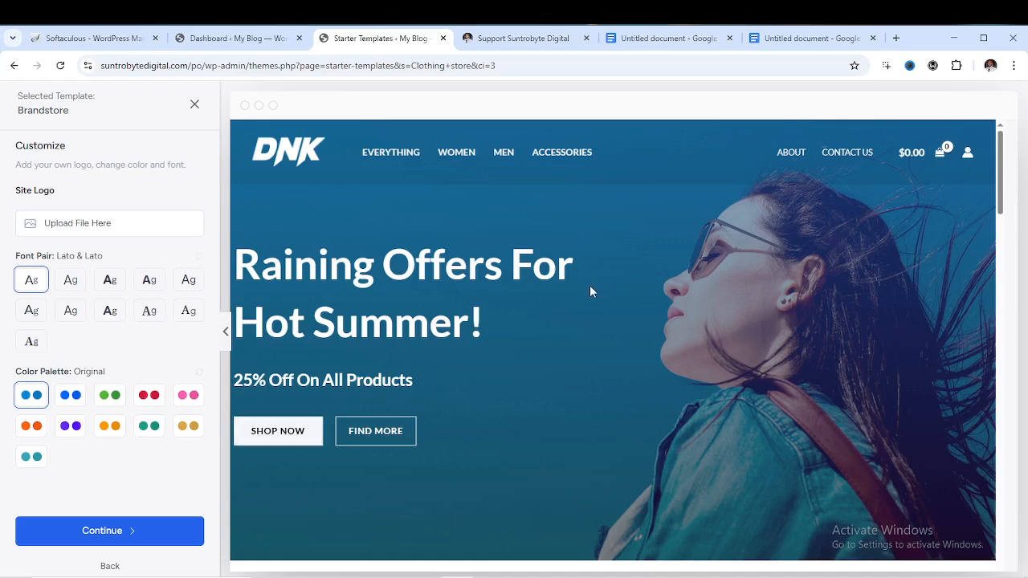
click(144, 399)
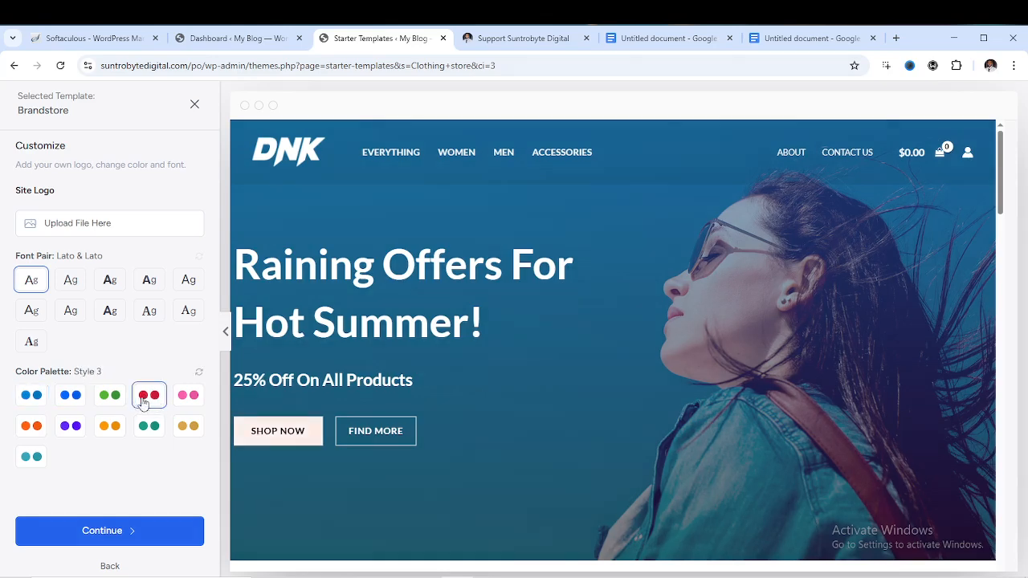
click(192, 402)
scroll(386, 287, down, 10)
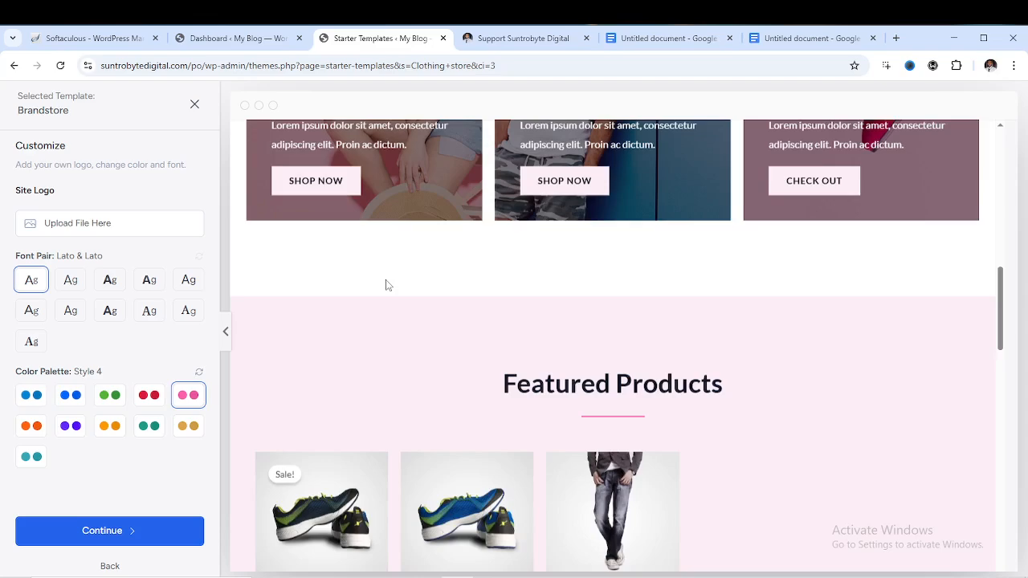
scroll(386, 286, up, 5)
scroll(386, 290, down, 10)
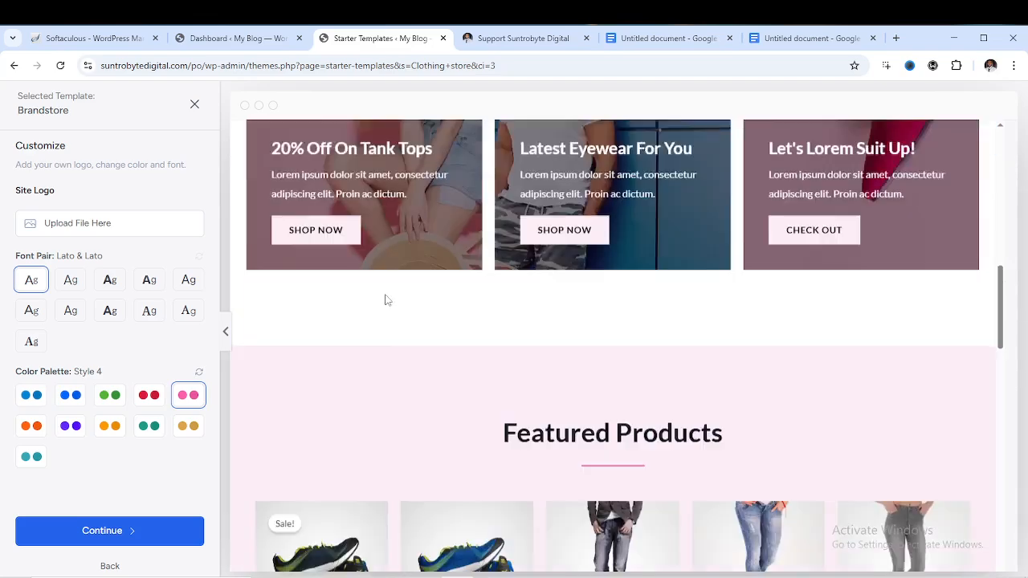
scroll(384, 302, down, 10)
scroll(383, 306, up, 5)
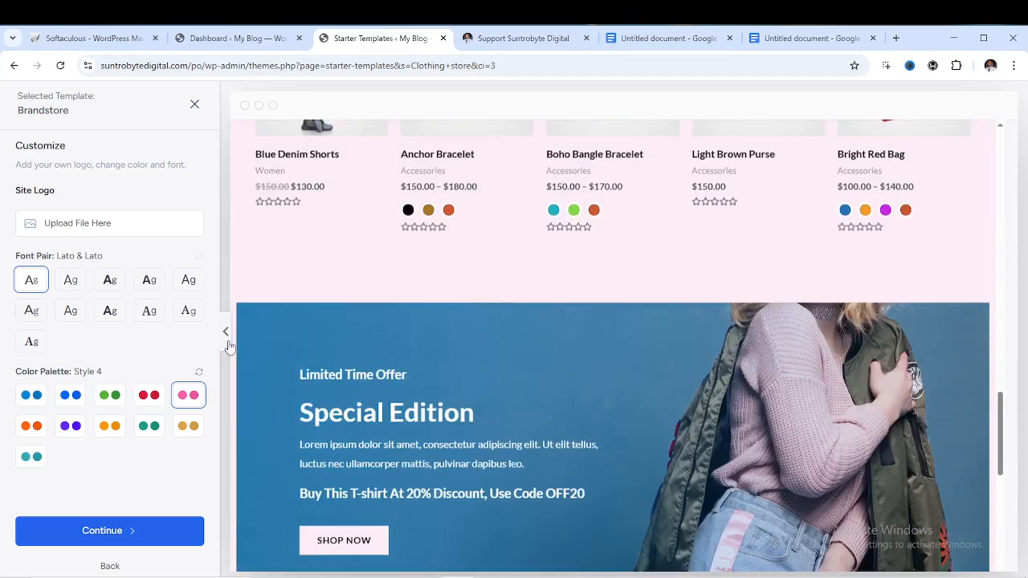
click(145, 399)
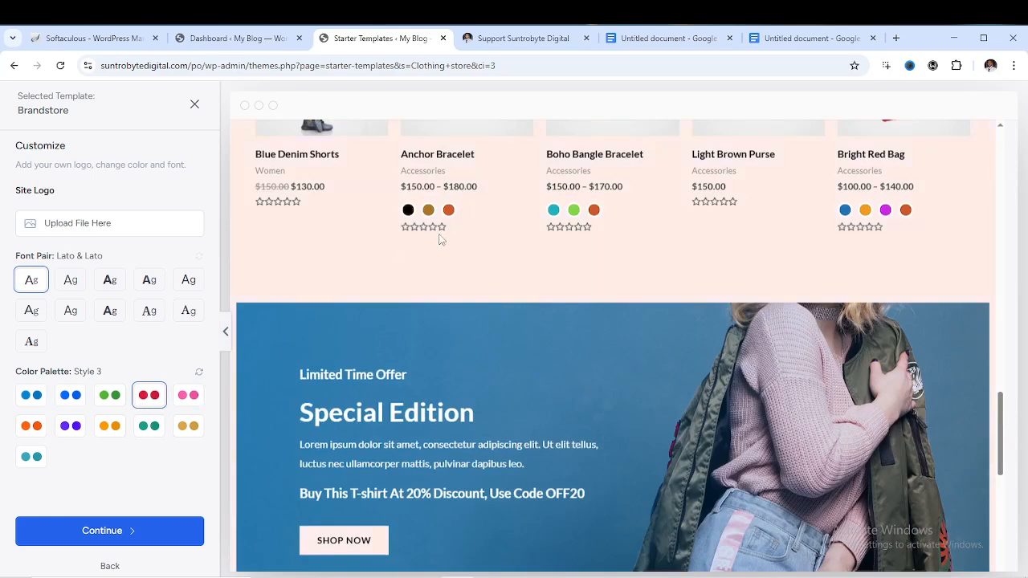
click(103, 394)
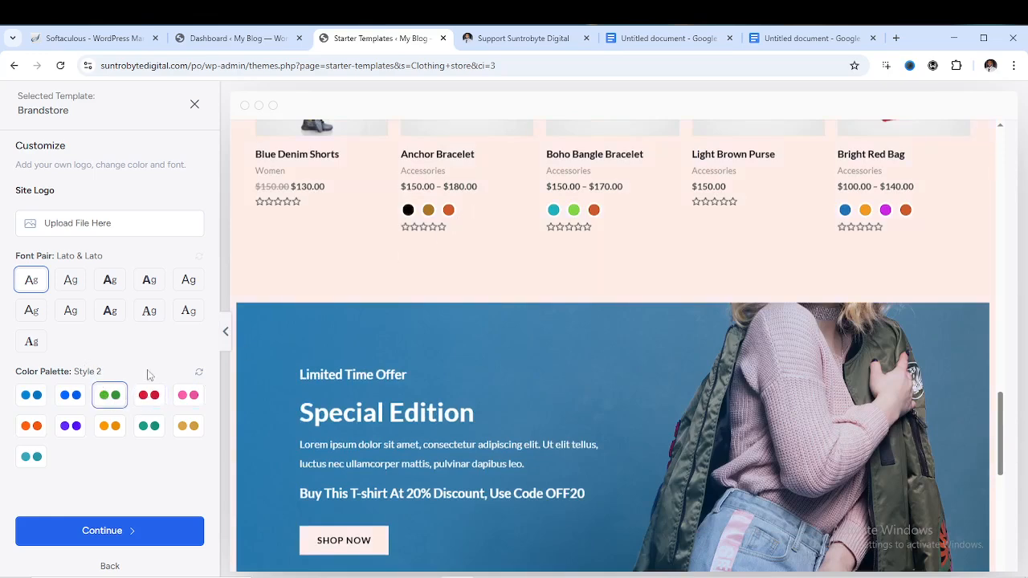
click(72, 396)
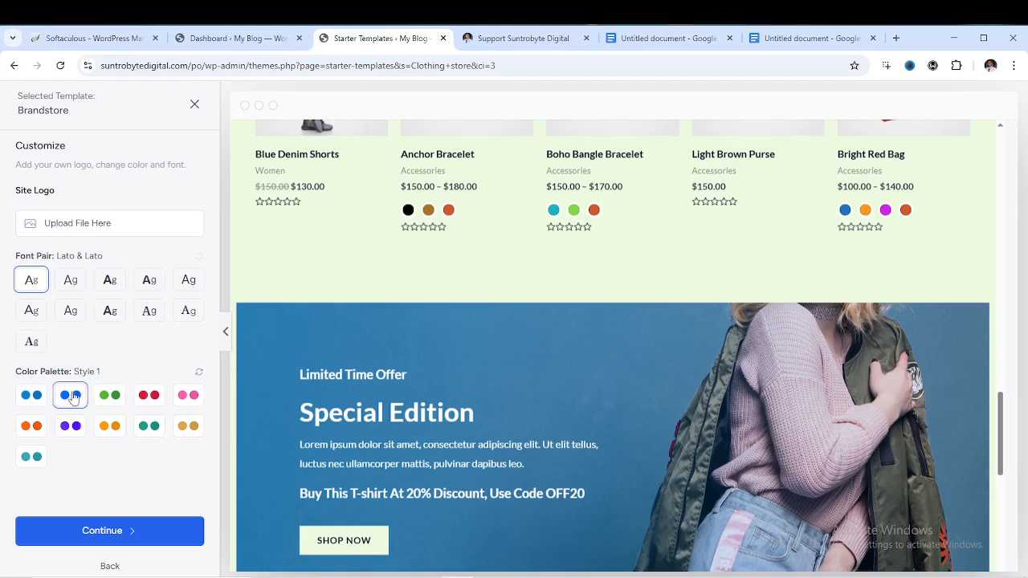
click(30, 401)
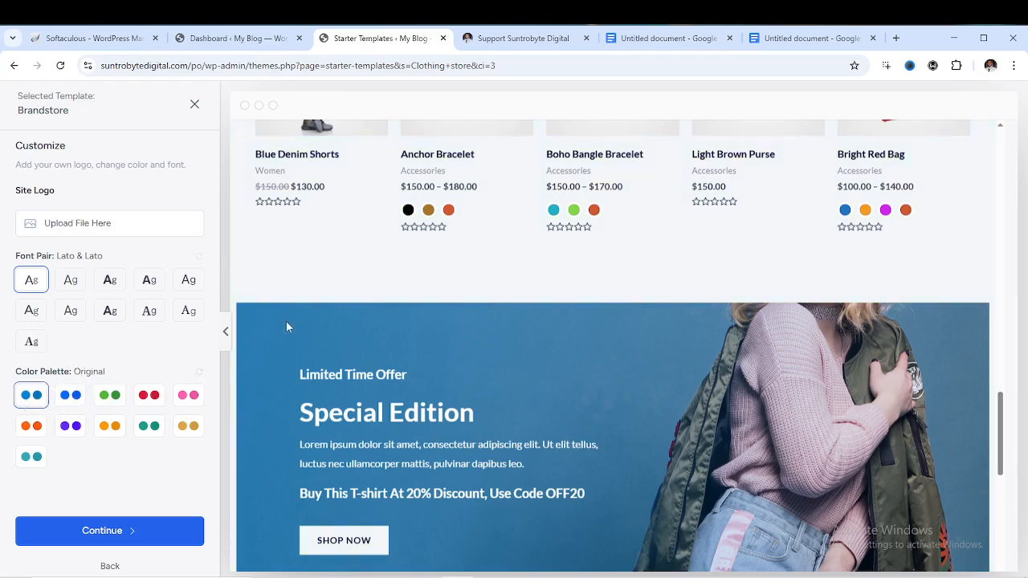
scroll(286, 321, up, 15)
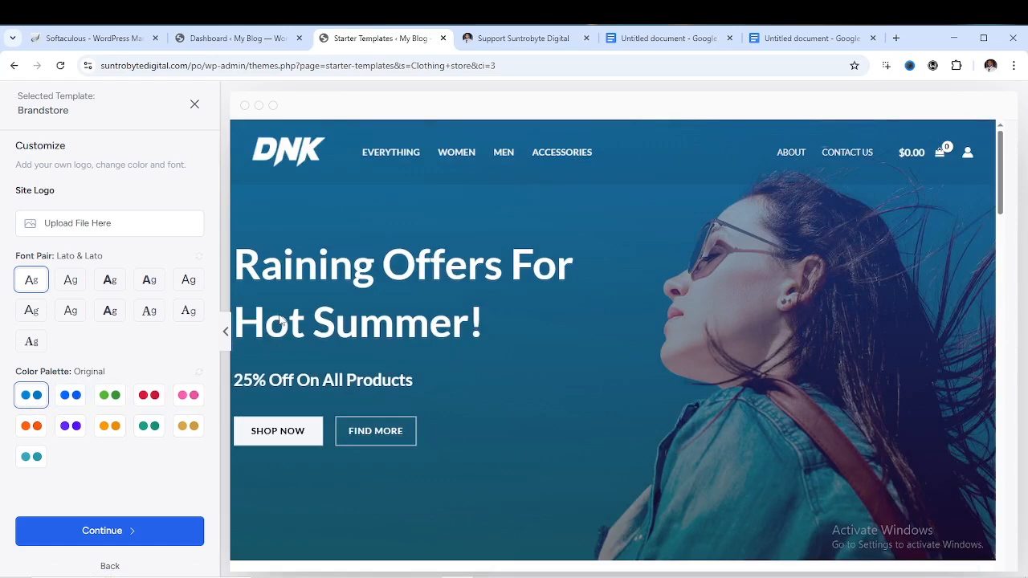
Accept the Brandstore design, untick SEO & Search Visibility, and continue to the details form
click(115, 531)
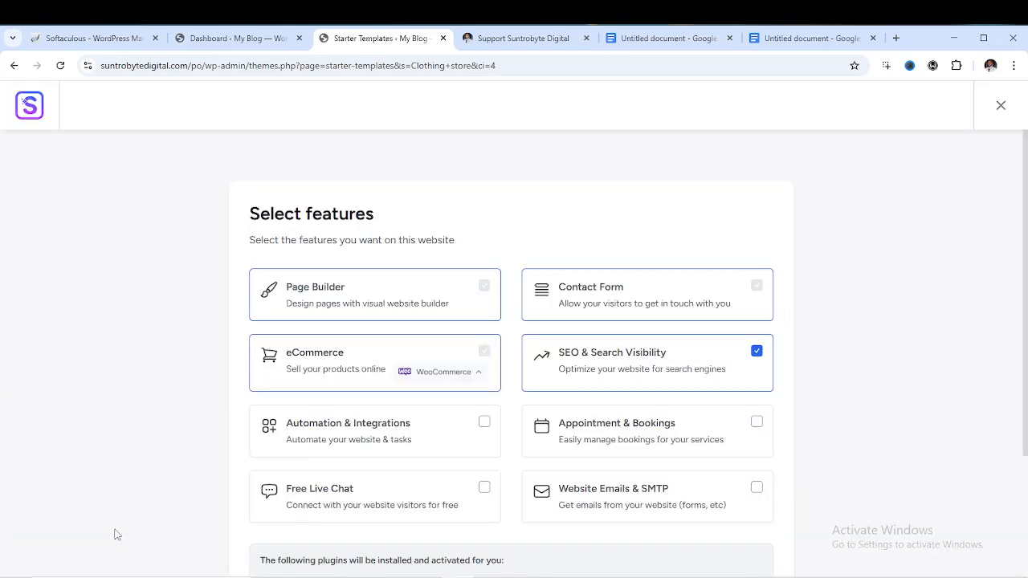
scroll(531, 353, down, 1)
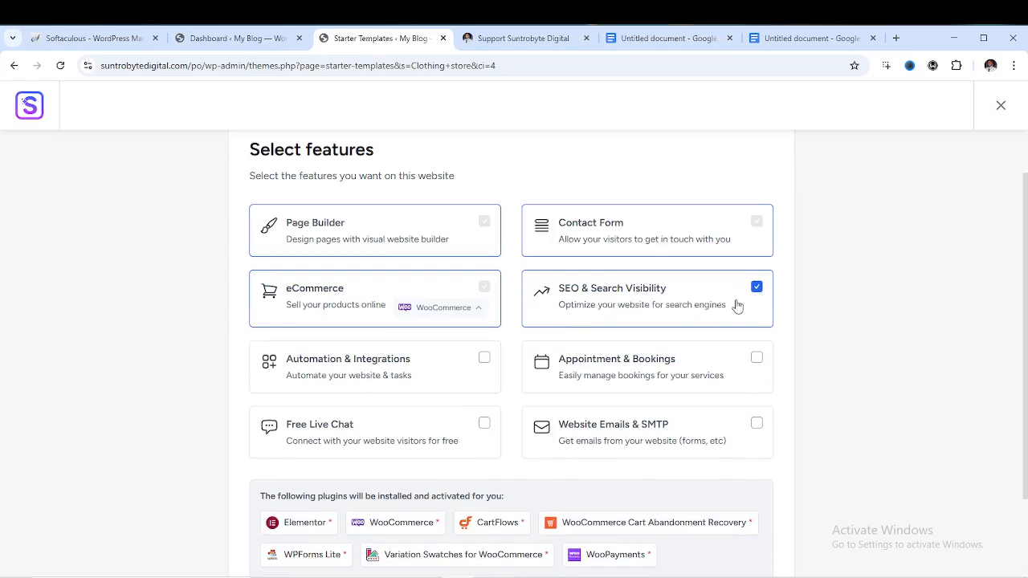
click(758, 289)
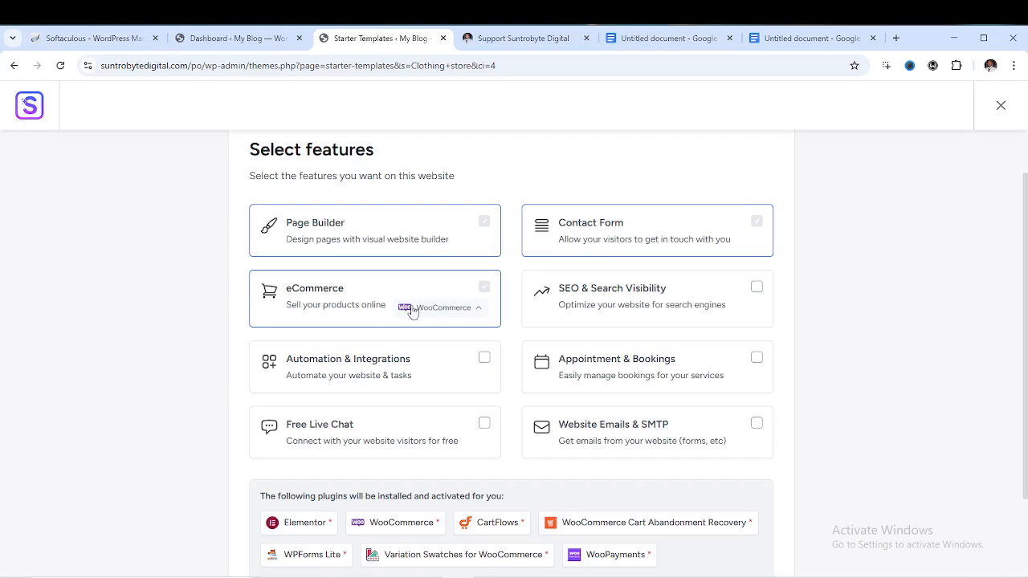
scroll(451, 323, down, 1)
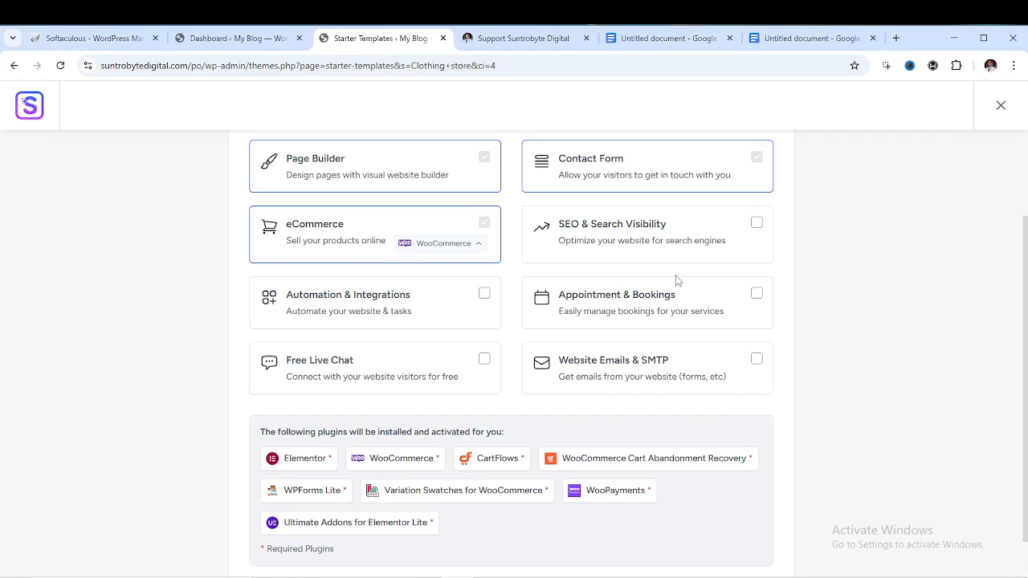
scroll(676, 280, down, 2)
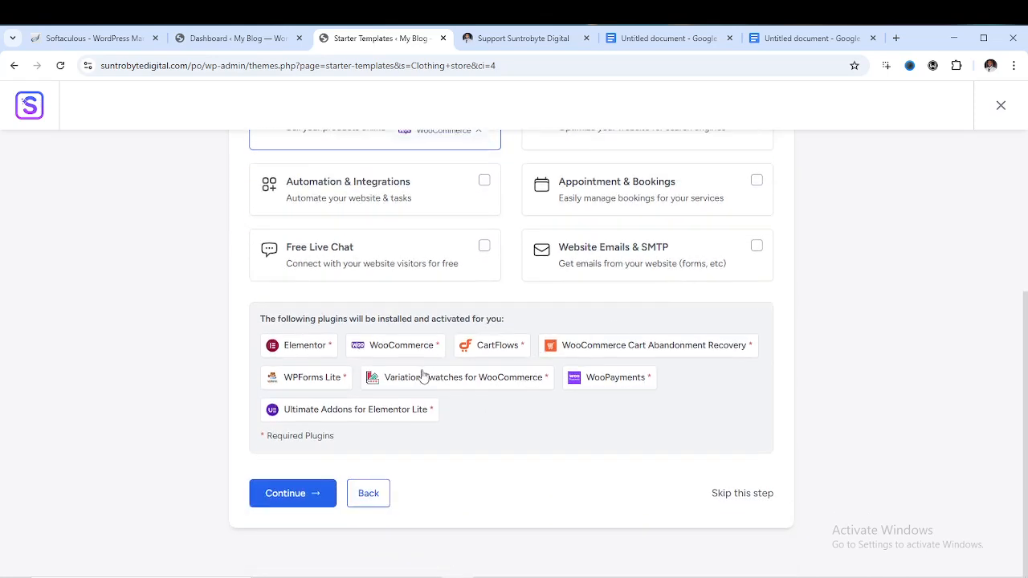
click(287, 498)
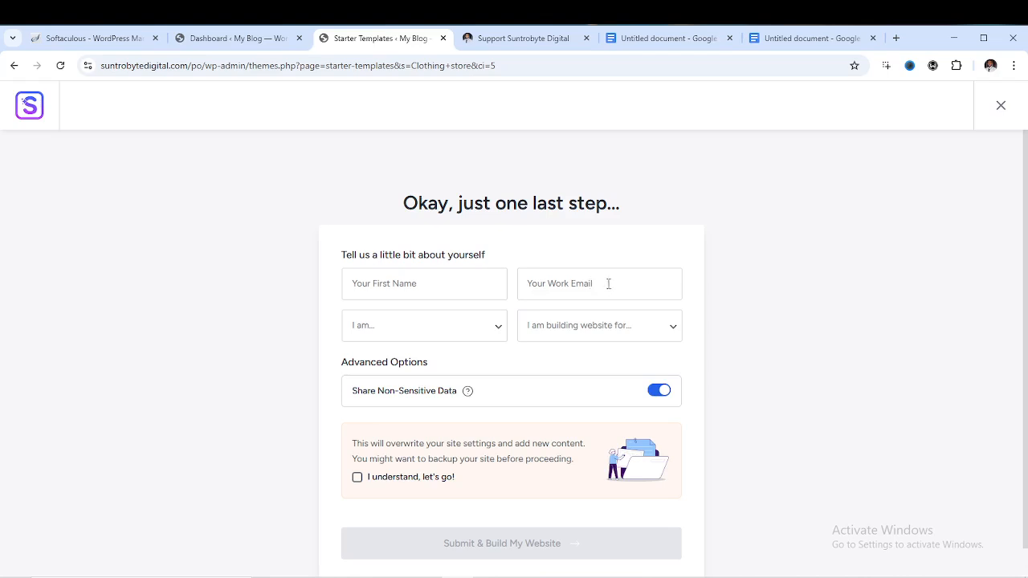
Choose Expert and Myself/My Company, accept the overwrite notice, and submit to build the website
click(485, 333)
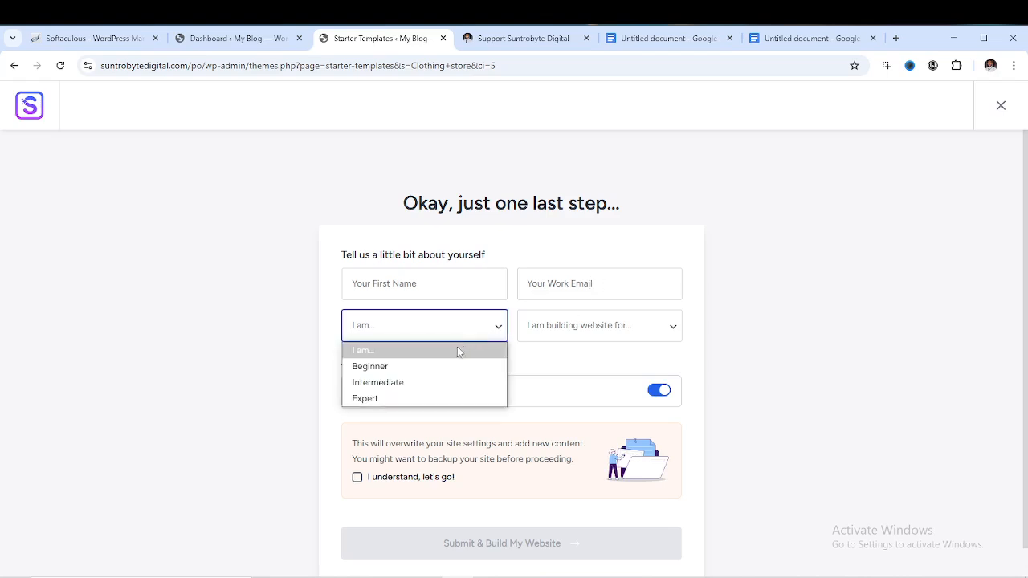
click(448, 367)
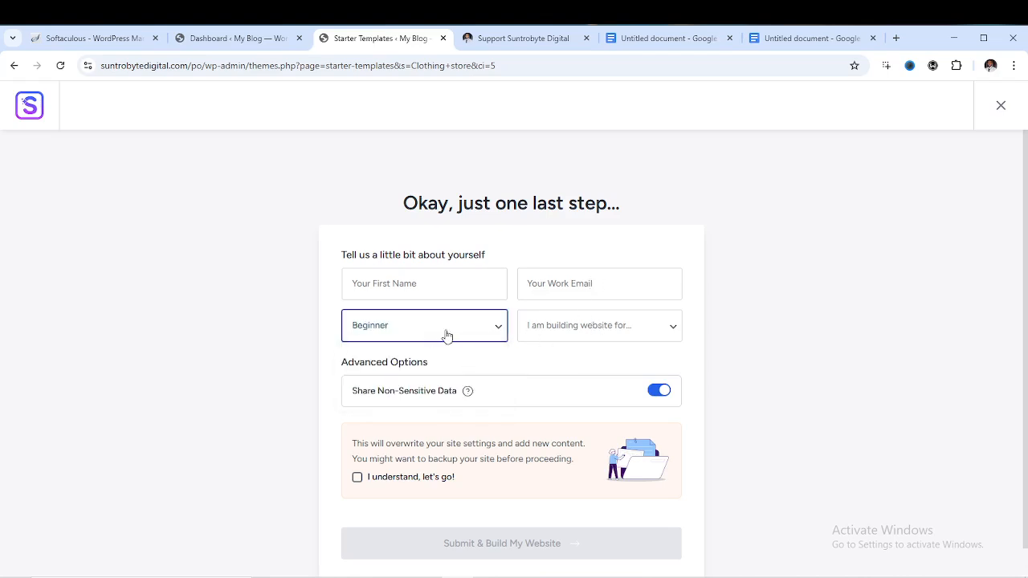
click(448, 335)
click(429, 396)
click(603, 328)
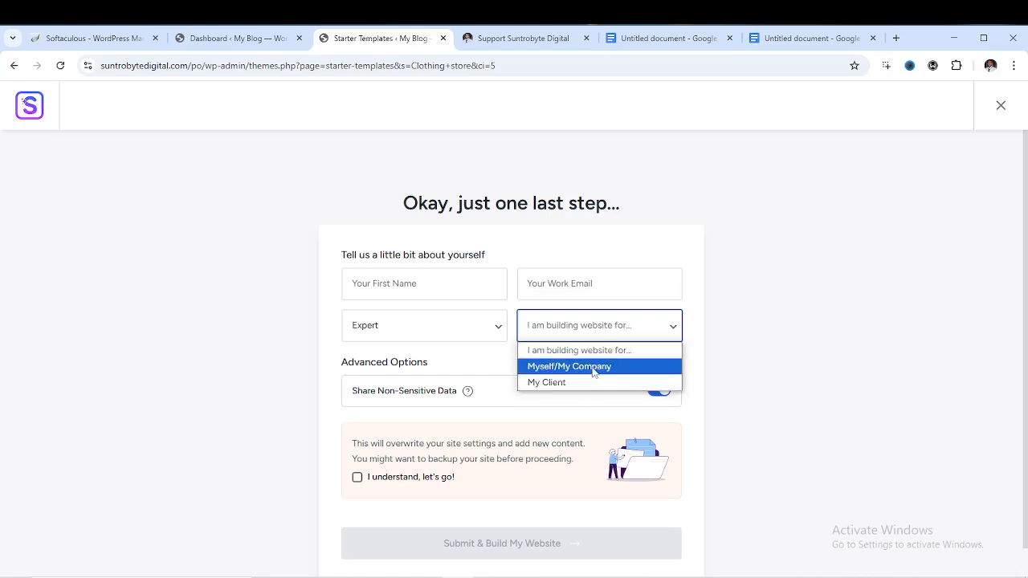
click(595, 368)
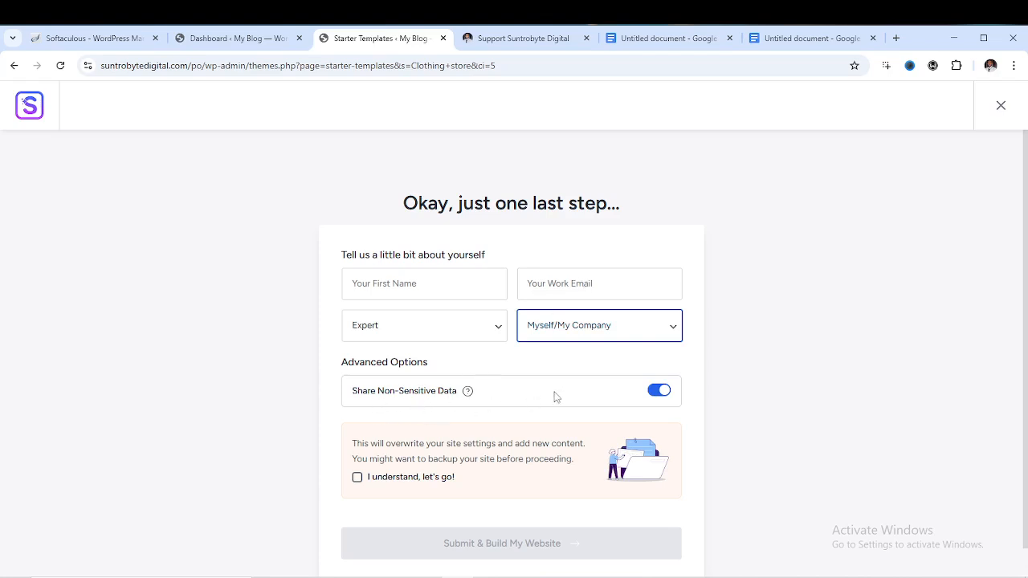
click(359, 480)
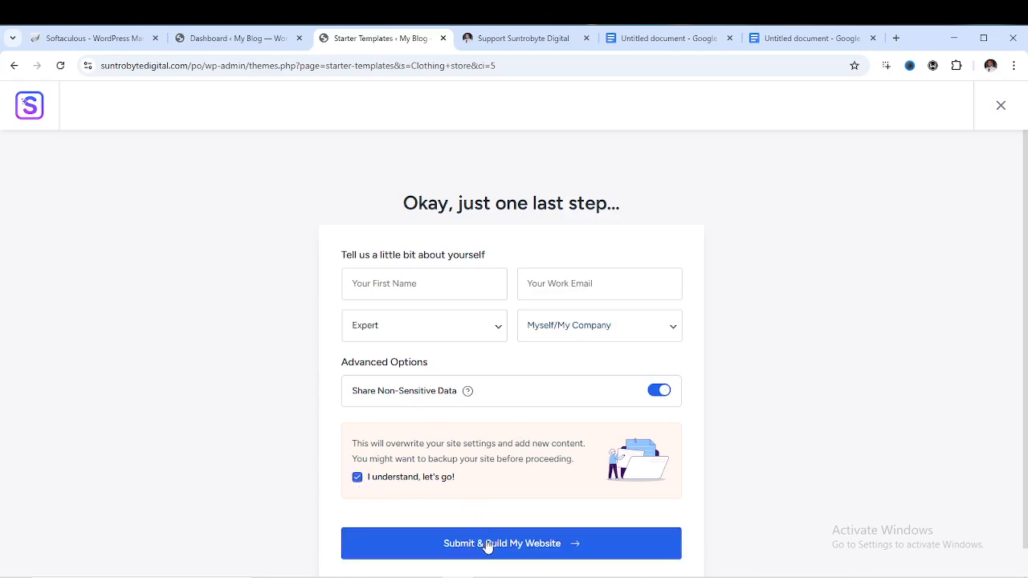
click(488, 545)
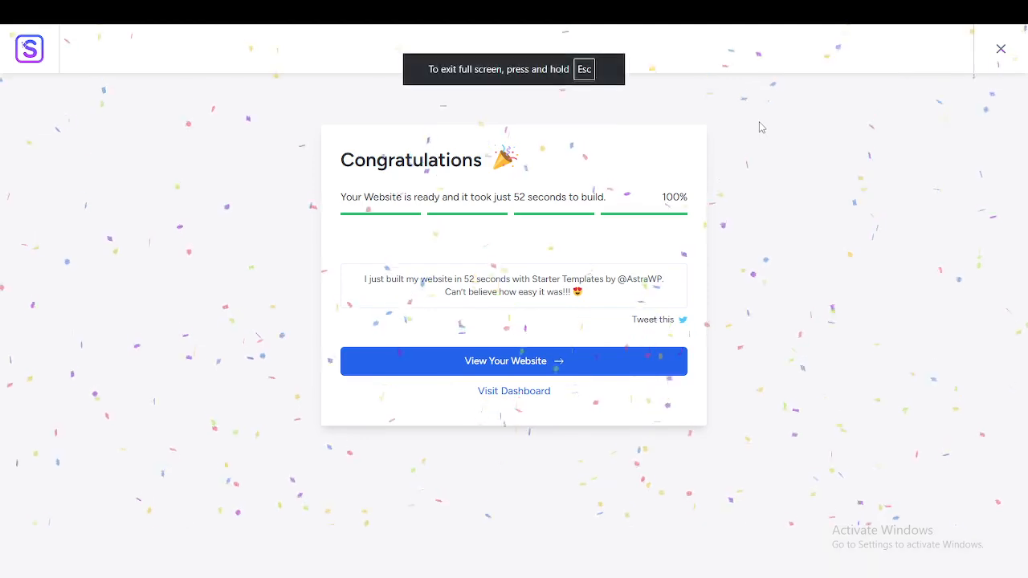
Once the Brandstore build finishes, exit full screen and go to the WordPress dashboard
key(Escape)
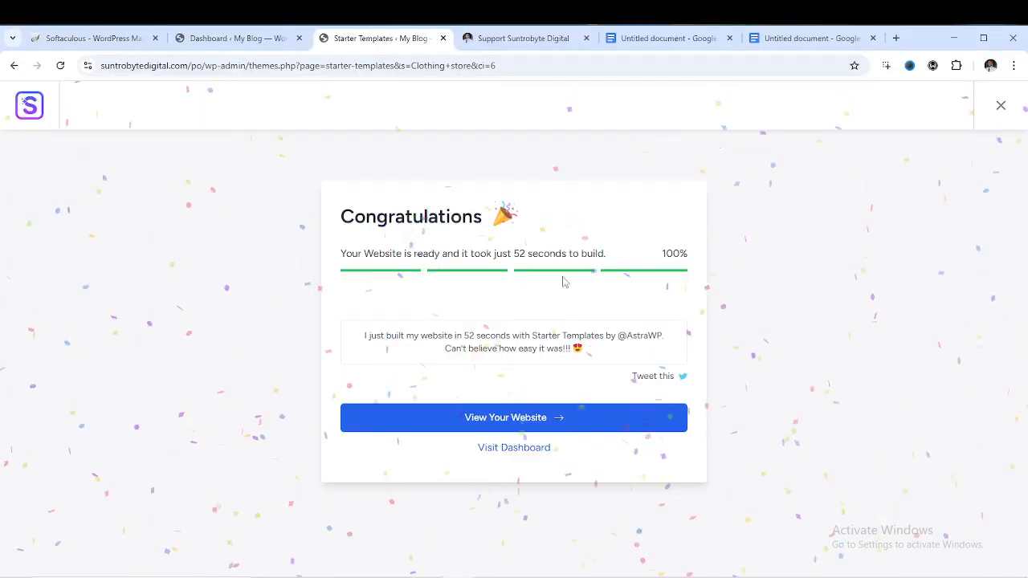
right_click(525, 430)
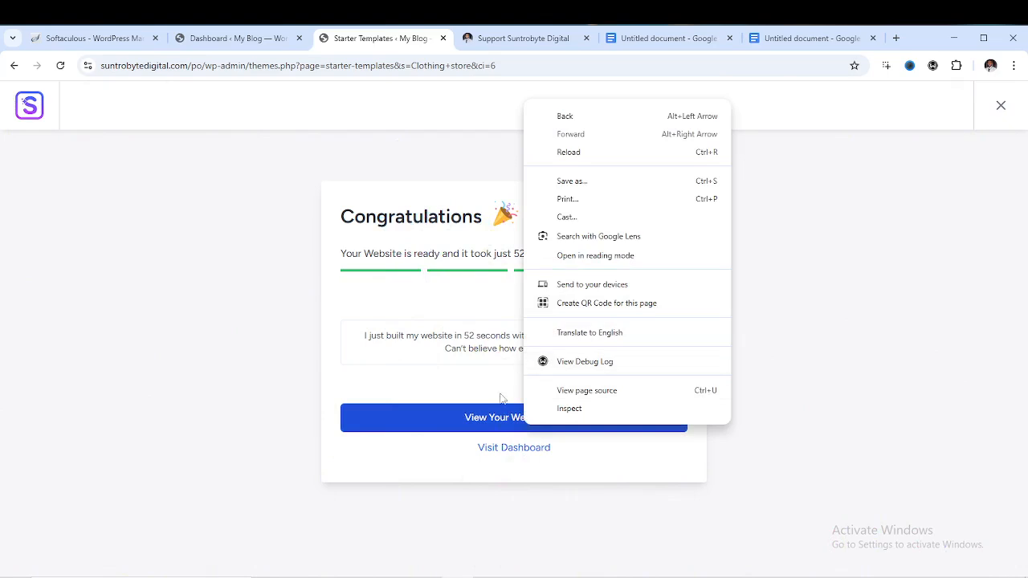
click(504, 449)
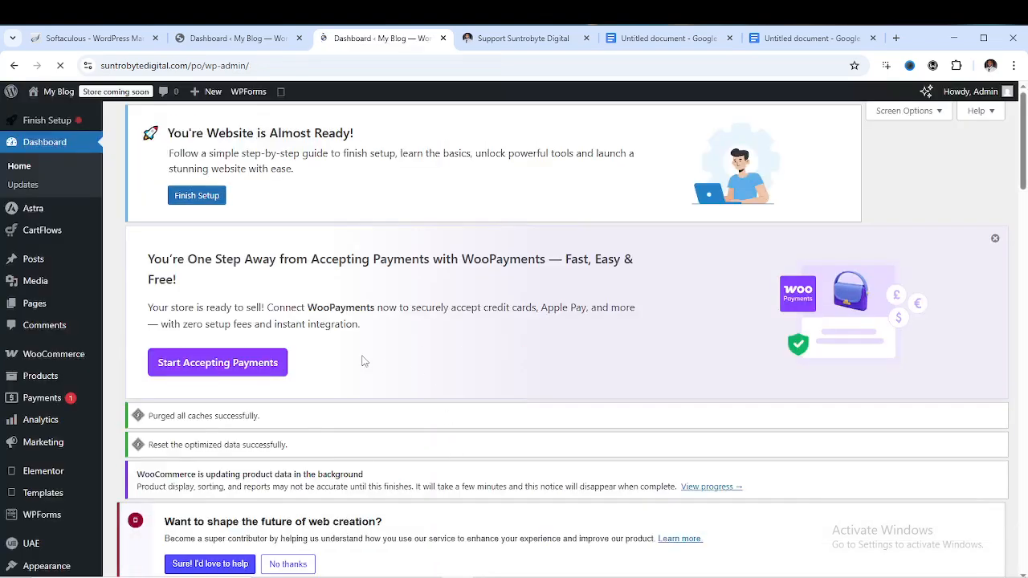
Open the live site in a new browser tab and look at it
mouse_move(54, 99)
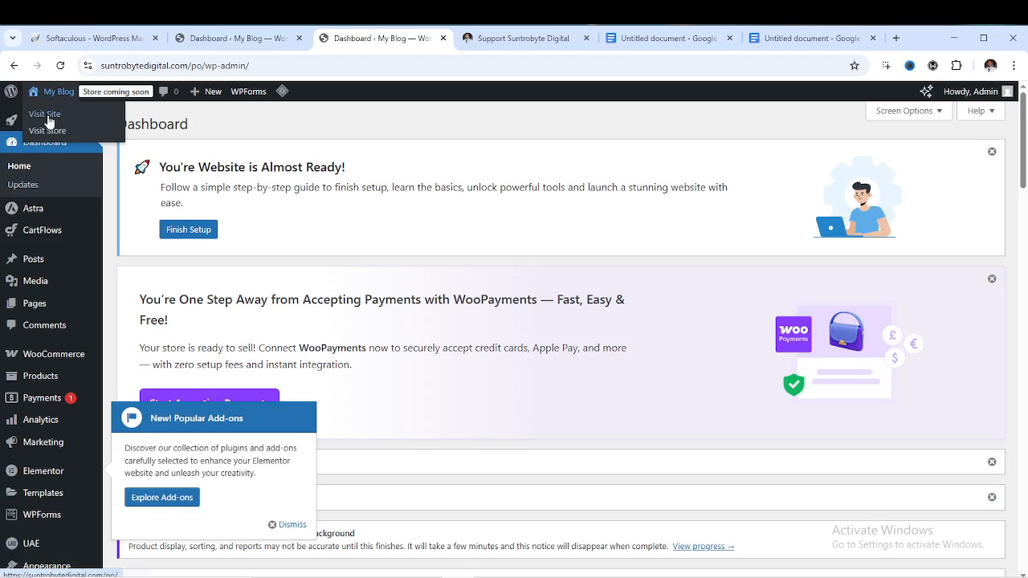
right_click(49, 119)
click(91, 132)
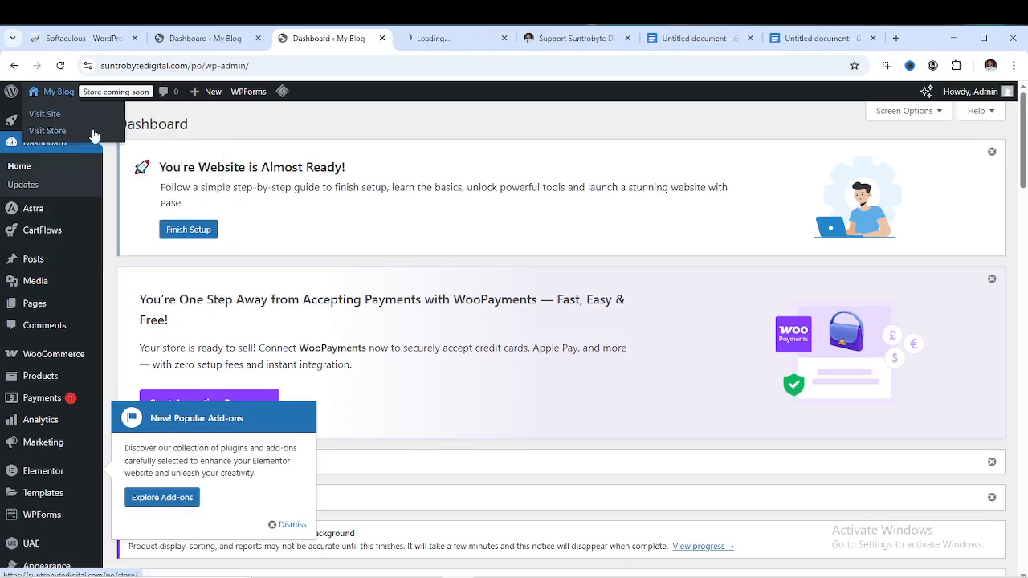
click(405, 40)
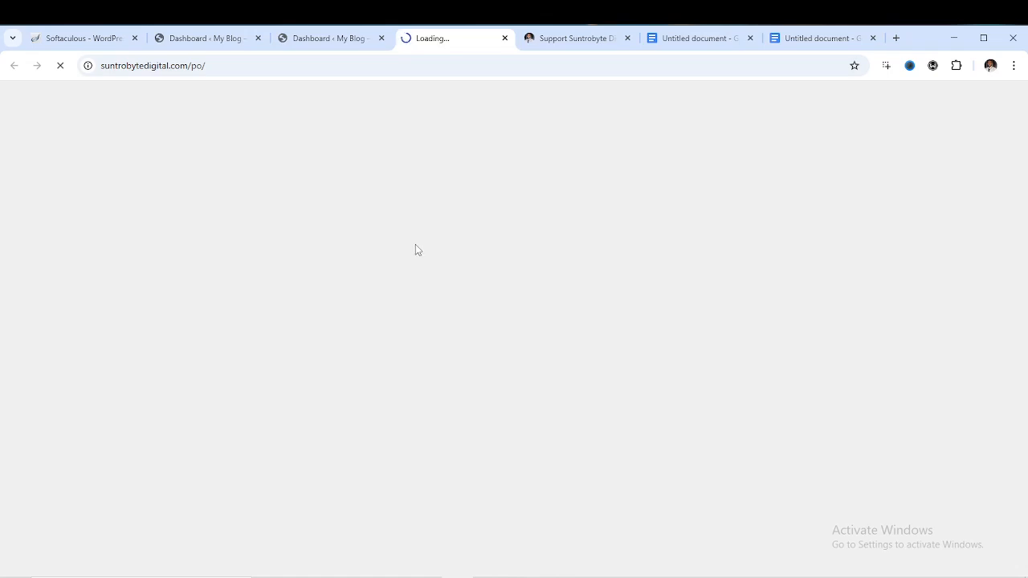
Back in the admin dashboard, go to Products > All Products
click(333, 40)
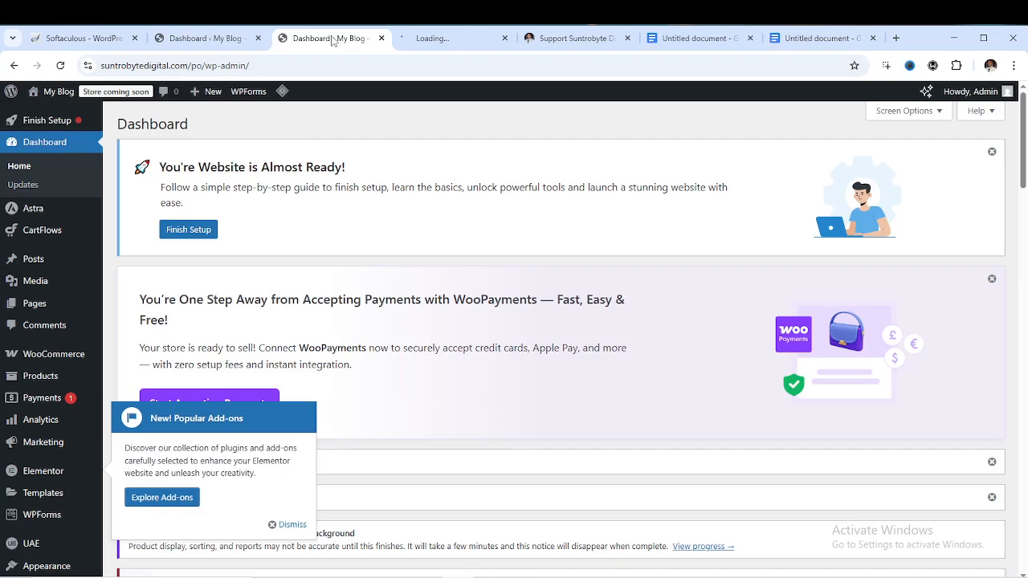
scroll(366, 283, down, 6)
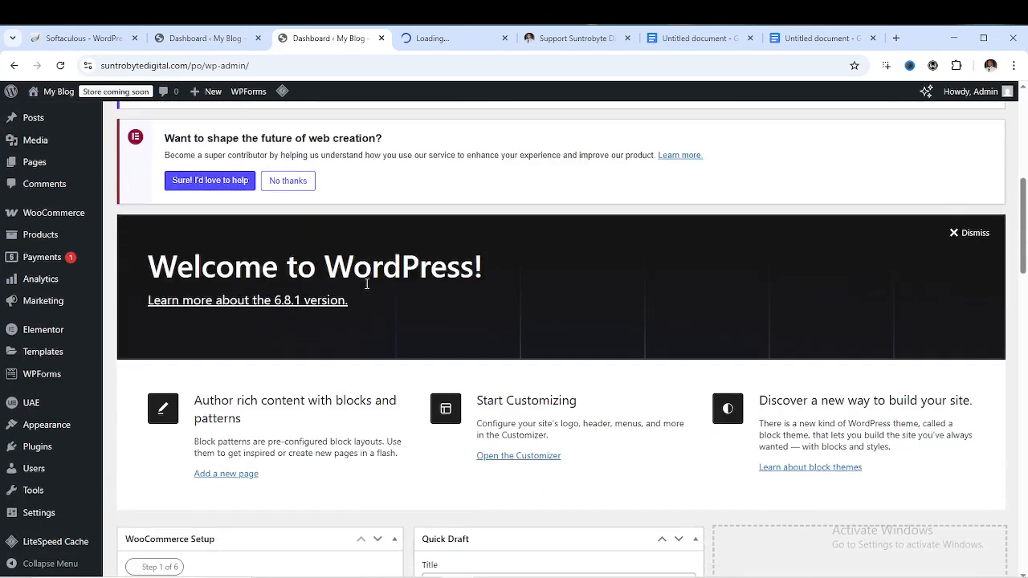
scroll(367, 283, up, 6)
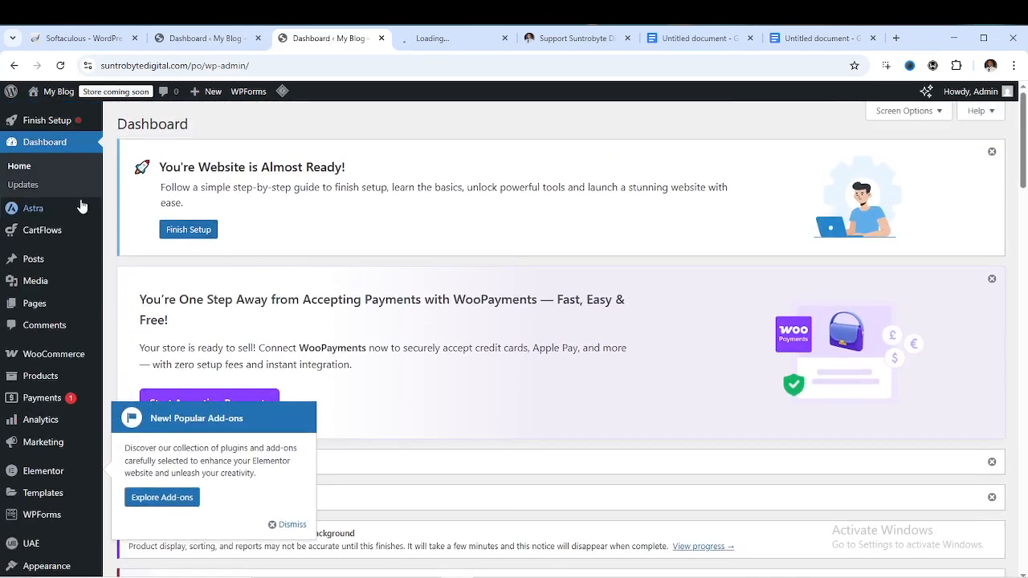
mouse_move(36, 382)
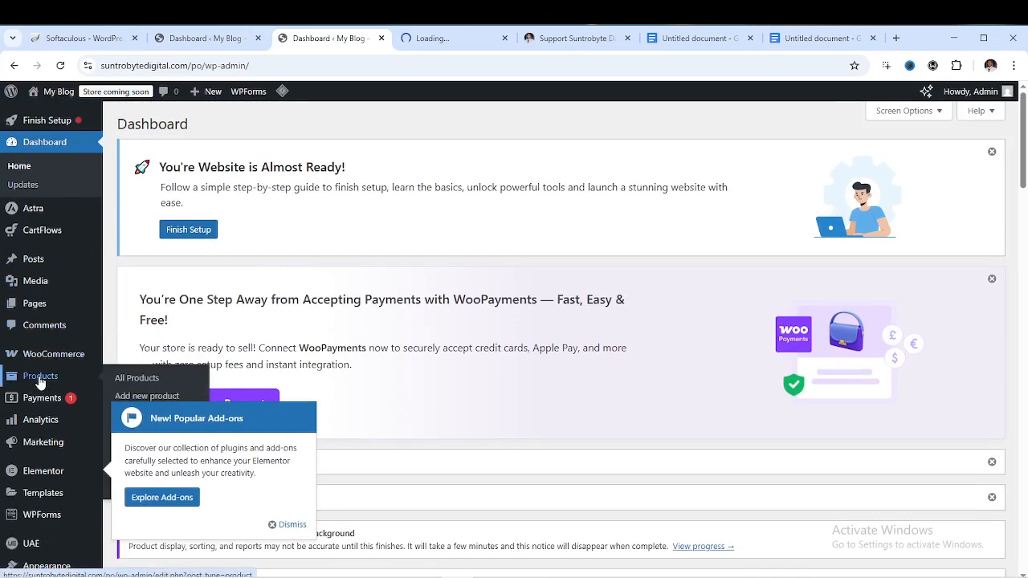
click(124, 380)
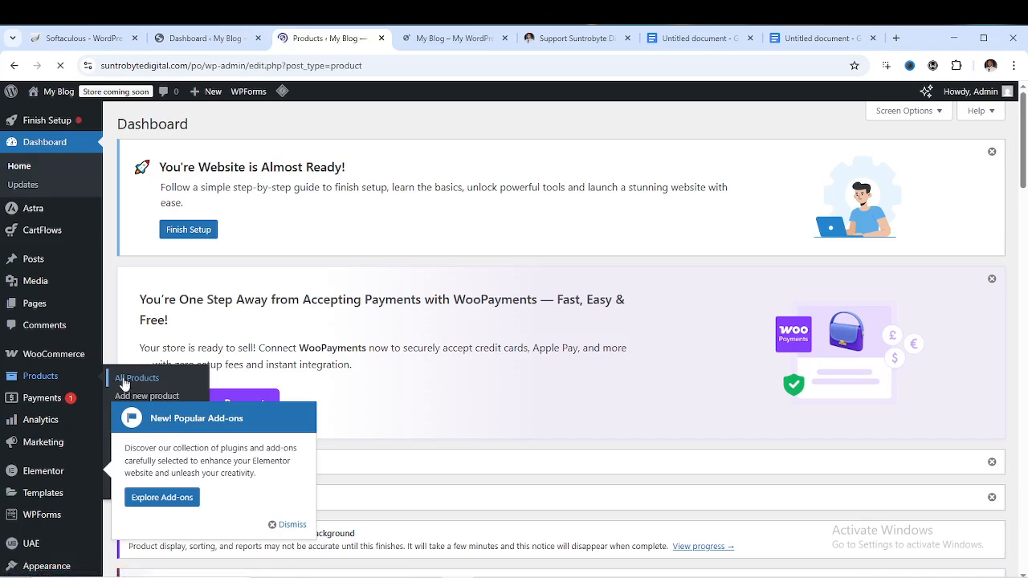
Scroll through the 31-item products list, then switch to the storefront home page tab
scroll(396, 345, down, 3)
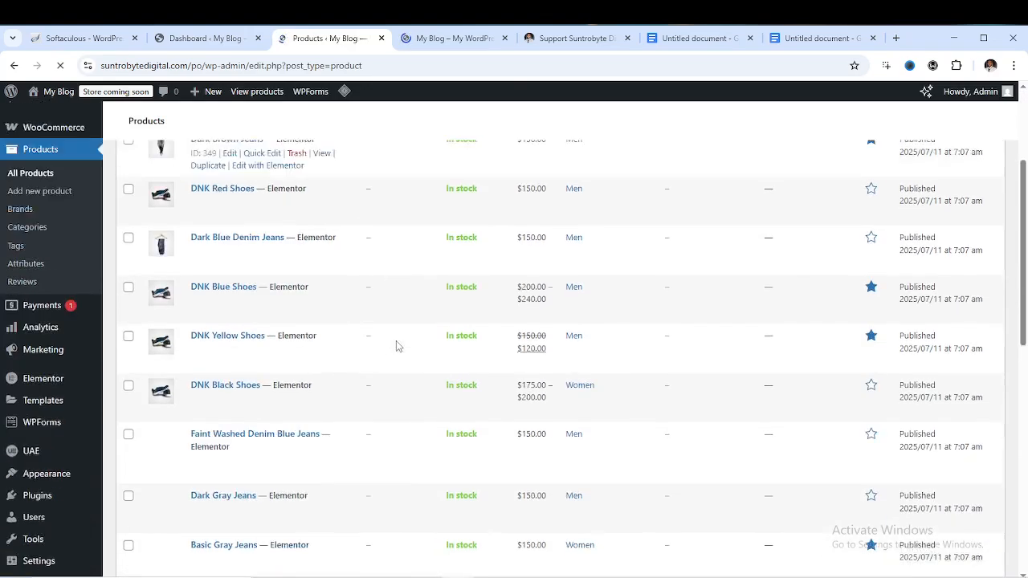
scroll(402, 339, down, 8)
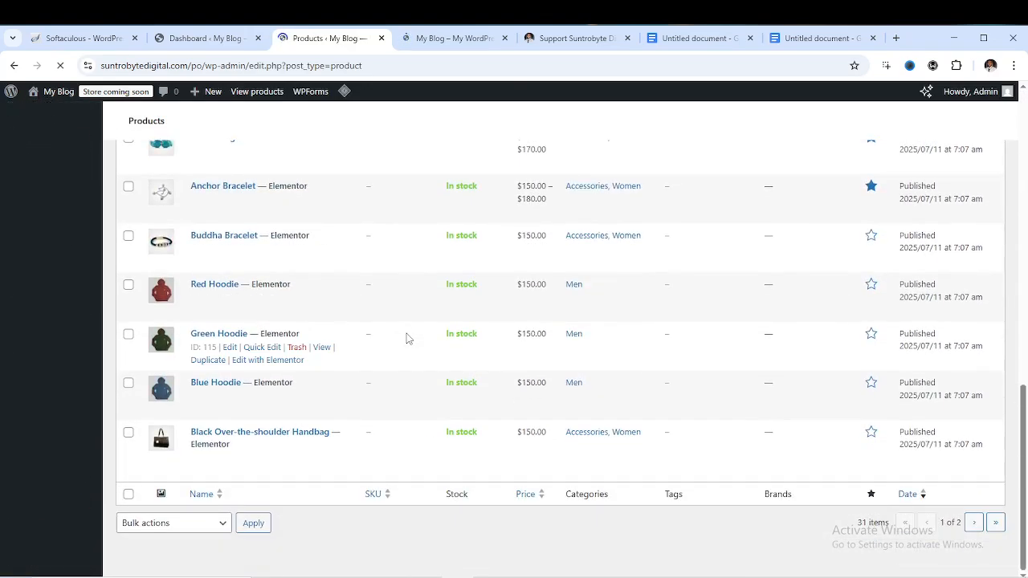
scroll(417, 343, up, 8)
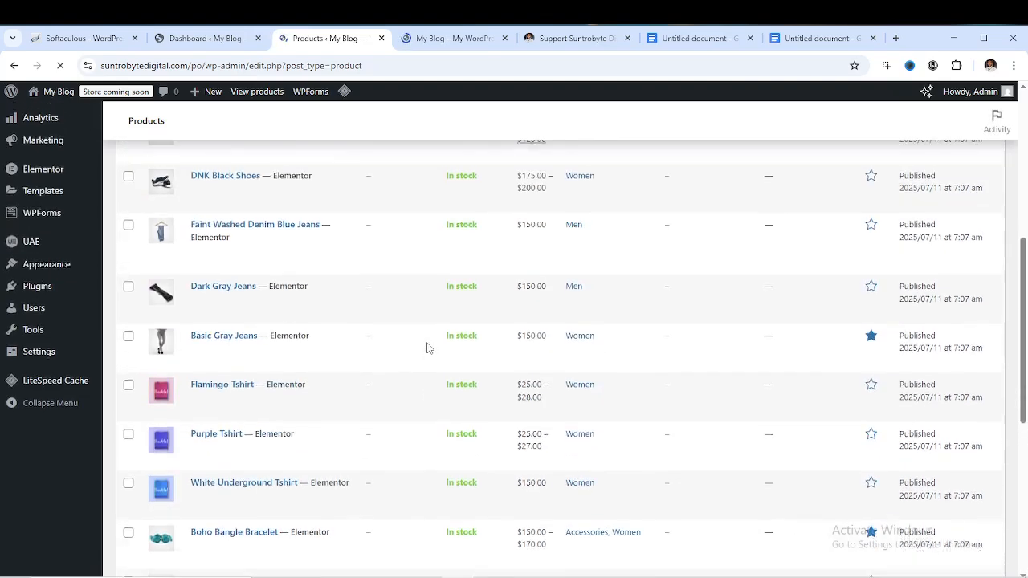
scroll(427, 348, up, 3)
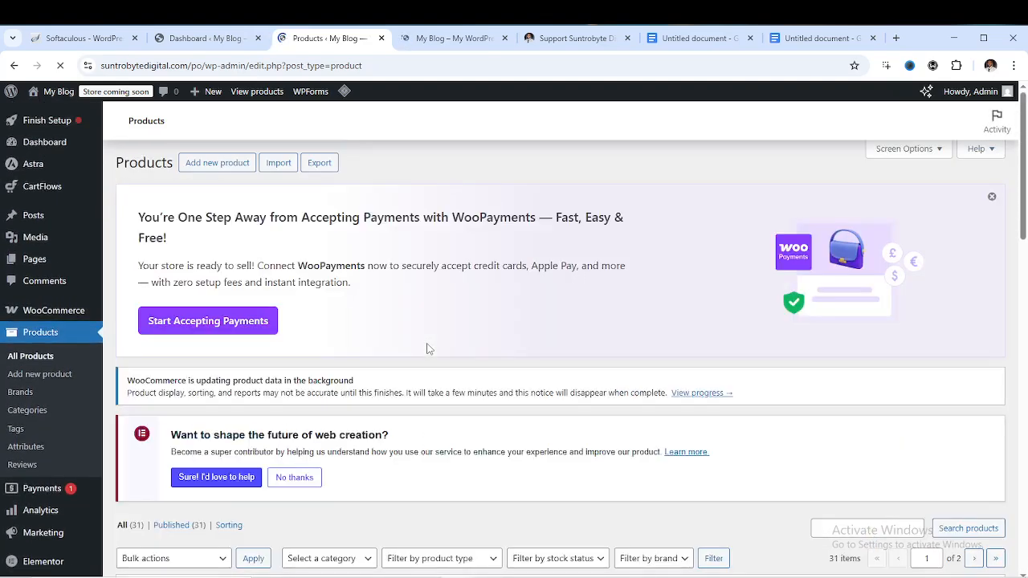
scroll(386, 318, down, 2)
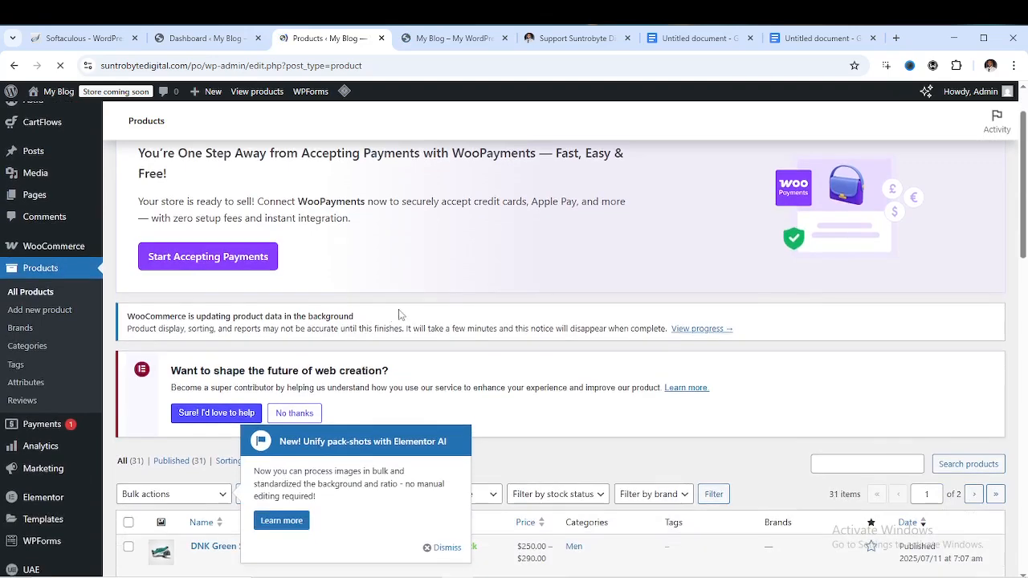
scroll(402, 312, up, 2)
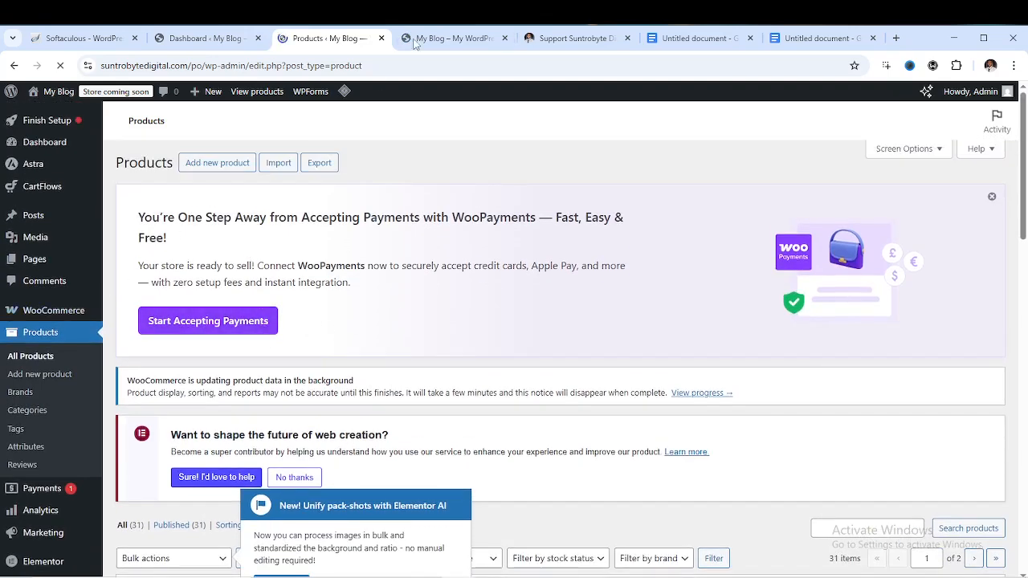
click(437, 37)
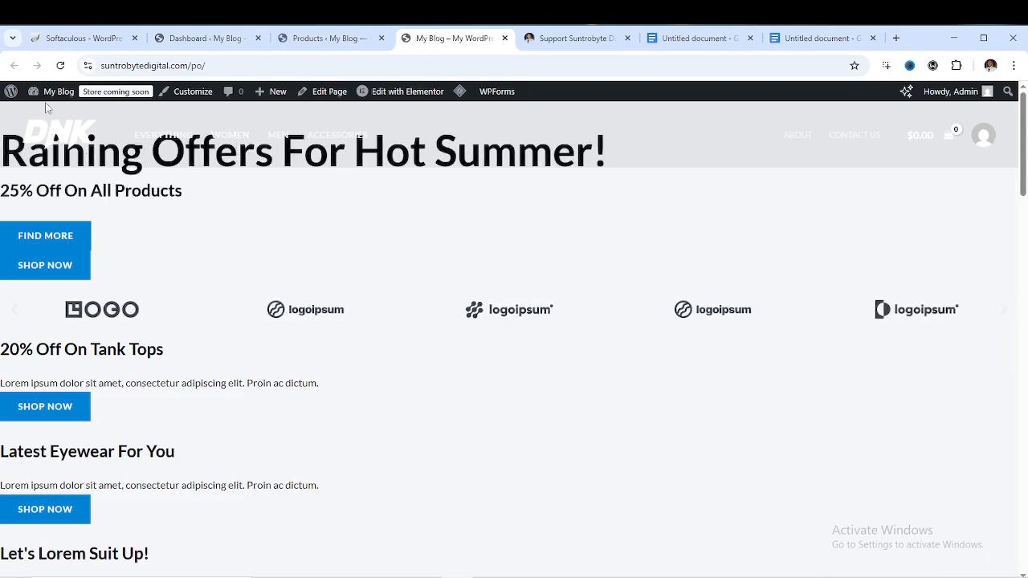
Reload the storefront, exit full screen, and scroll down to the Featured Products section
click(60, 65)
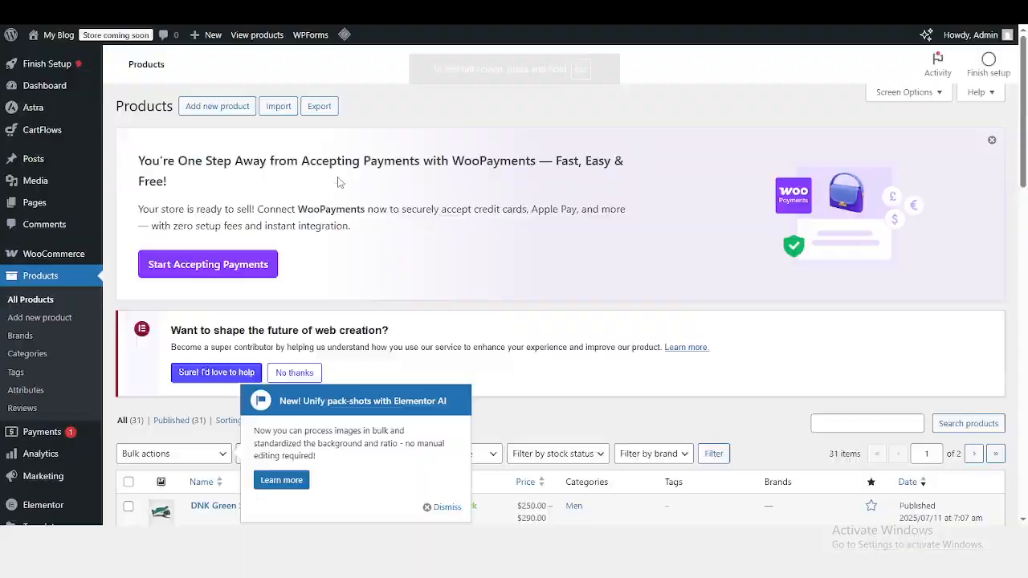
key(F11)
click(446, 39)
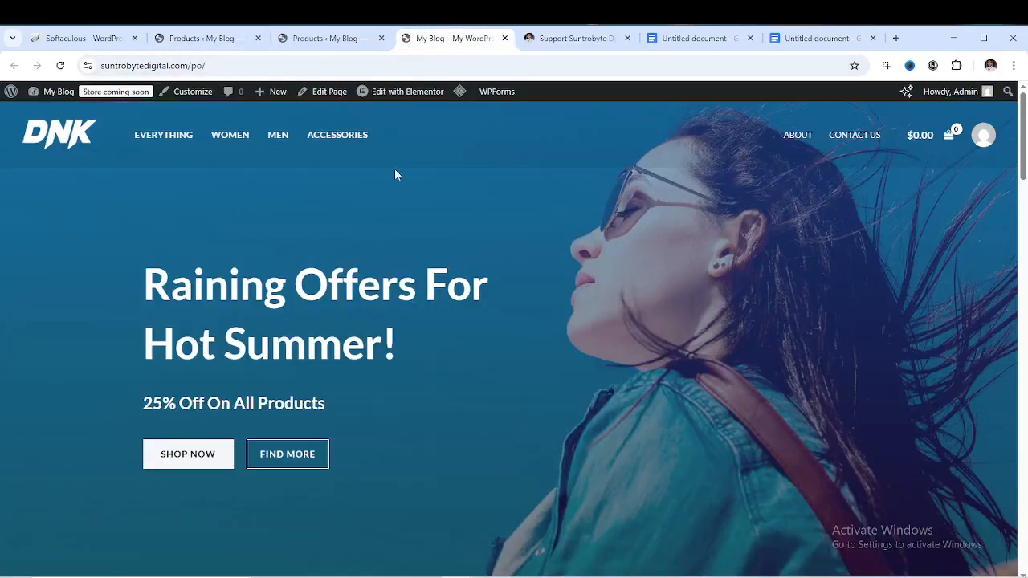
scroll(434, 241, down, 7)
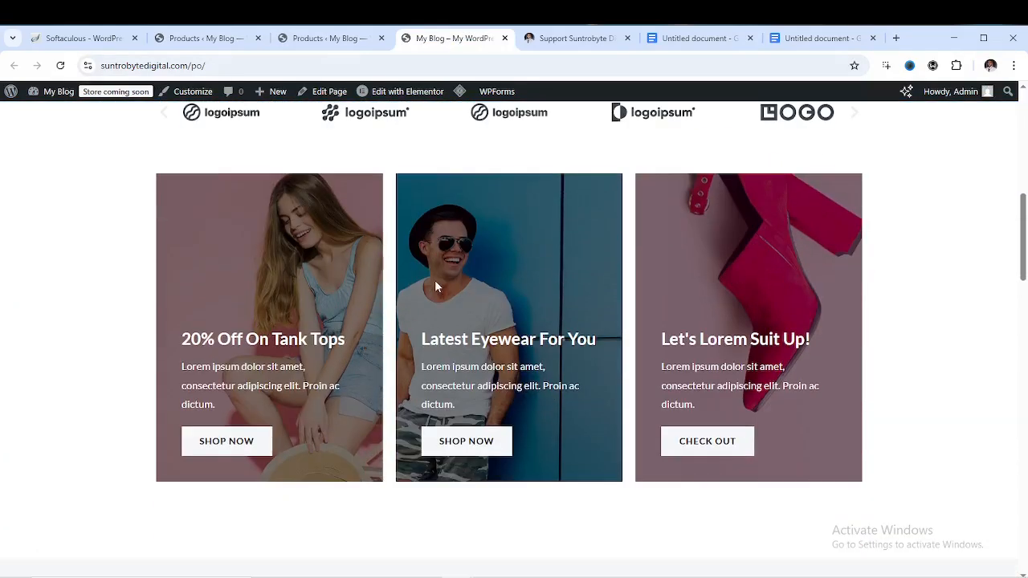
scroll(435, 287, down, 6)
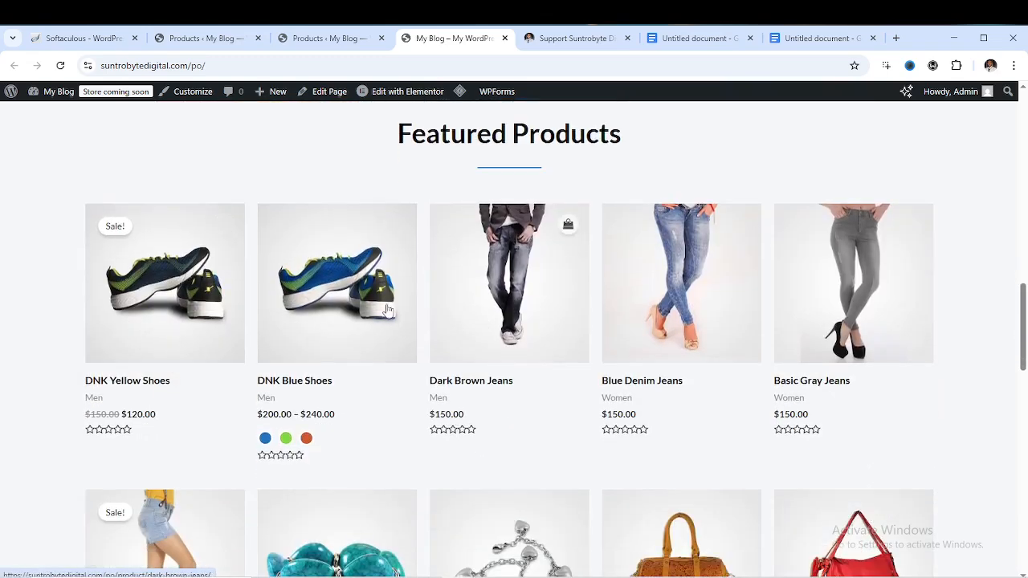
scroll(397, 309, down, 3)
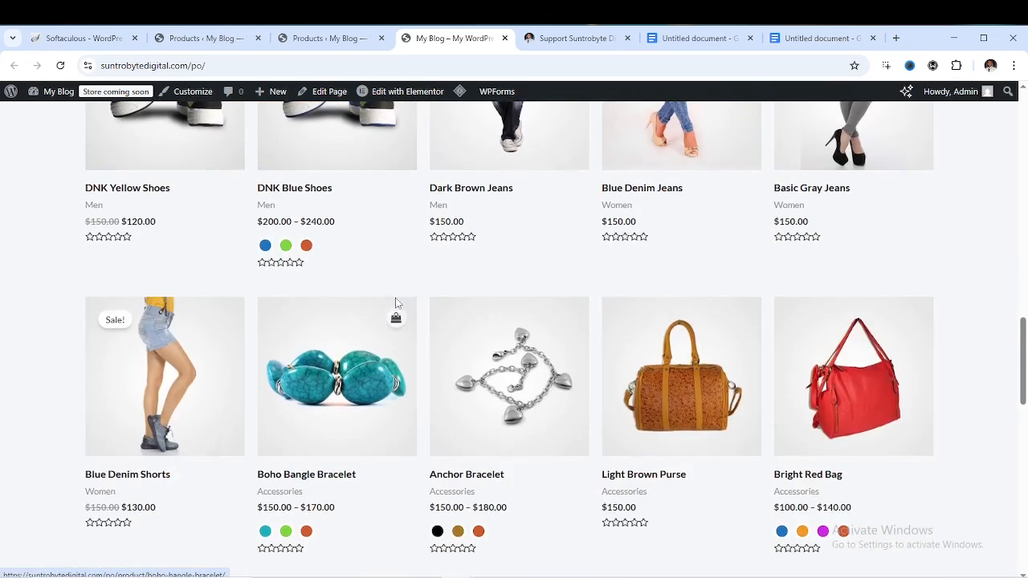
scroll(395, 302, up, 3)
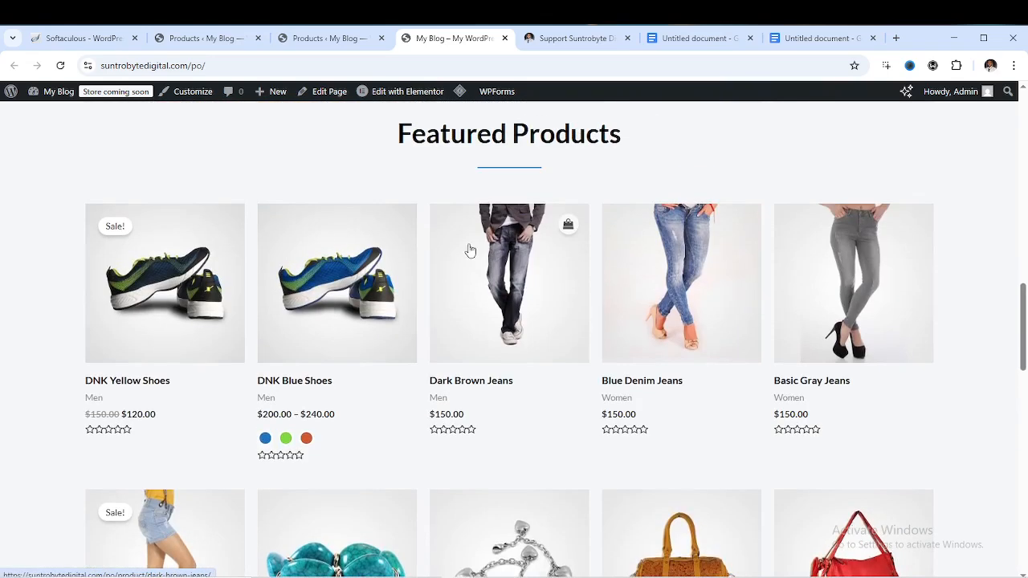
click(207, 38)
scroll(552, 380, down, 5)
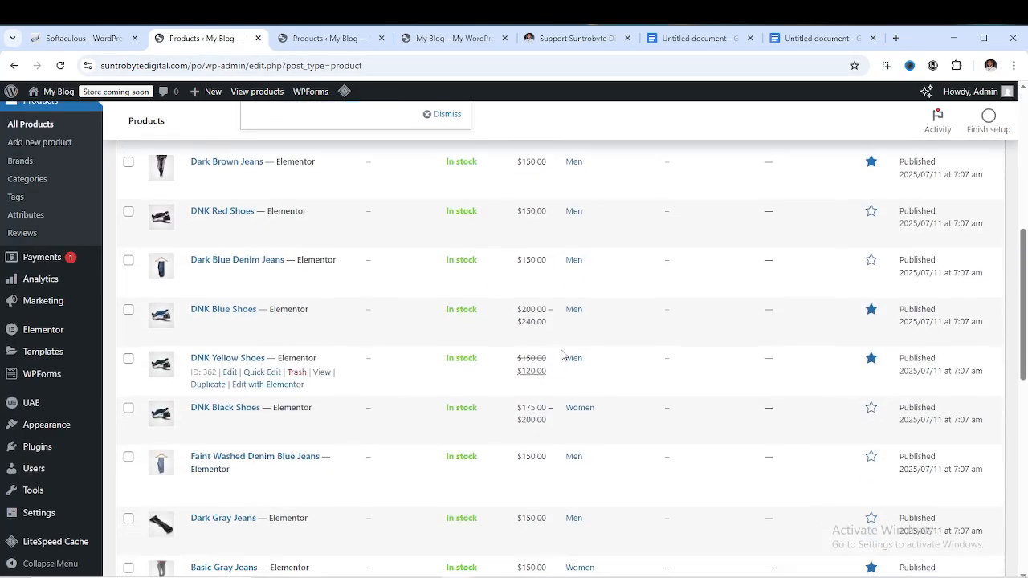
scroll(581, 338, up, 3)
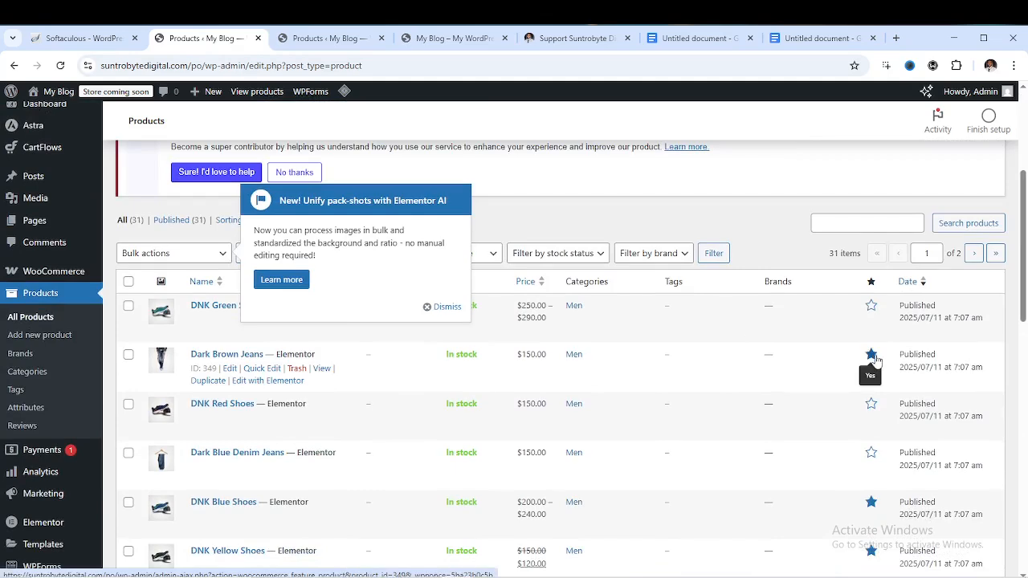
scroll(867, 369, down, 1)
scroll(884, 421, down, 1)
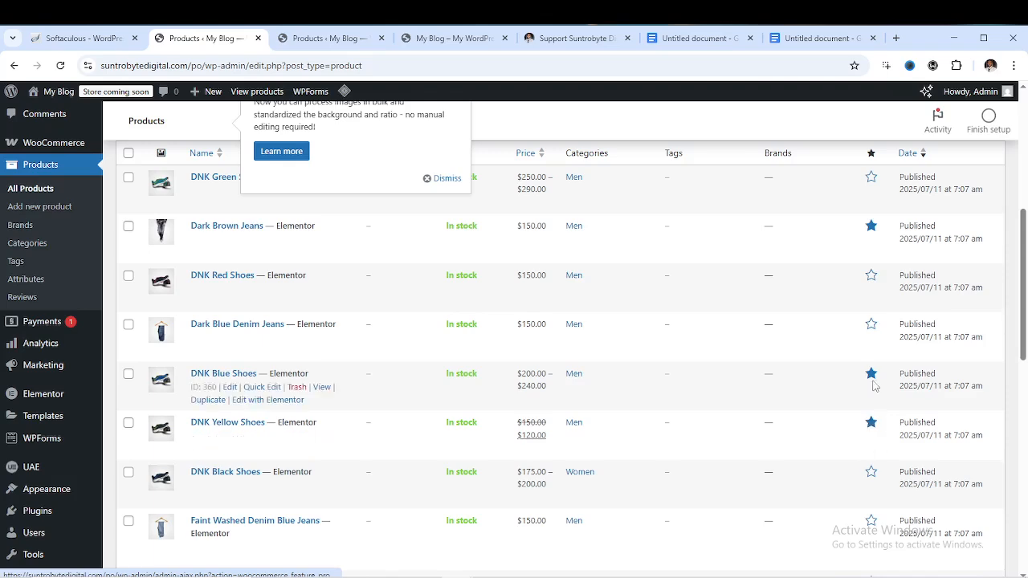
scroll(871, 434, down, 4)
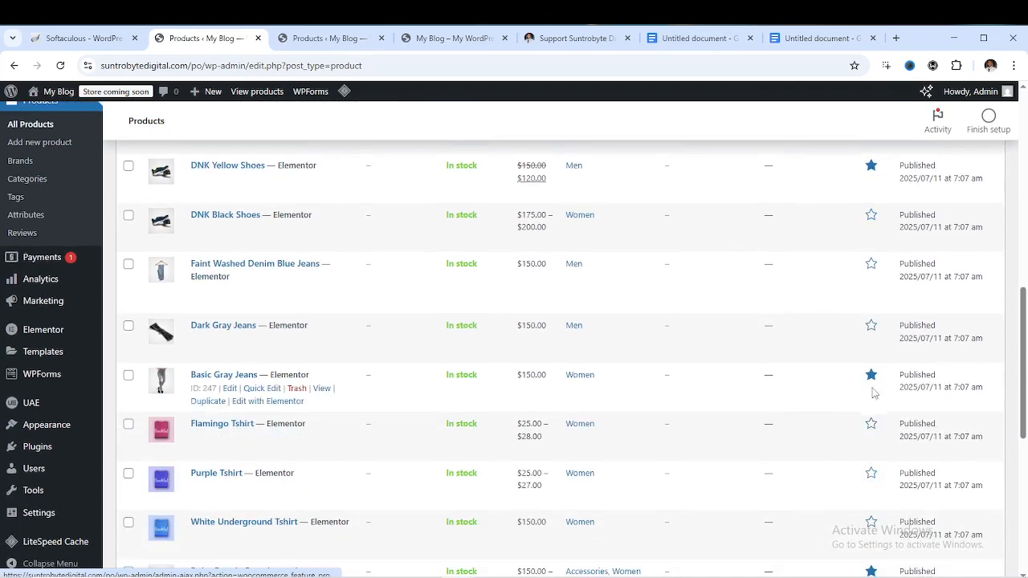
click(434, 41)
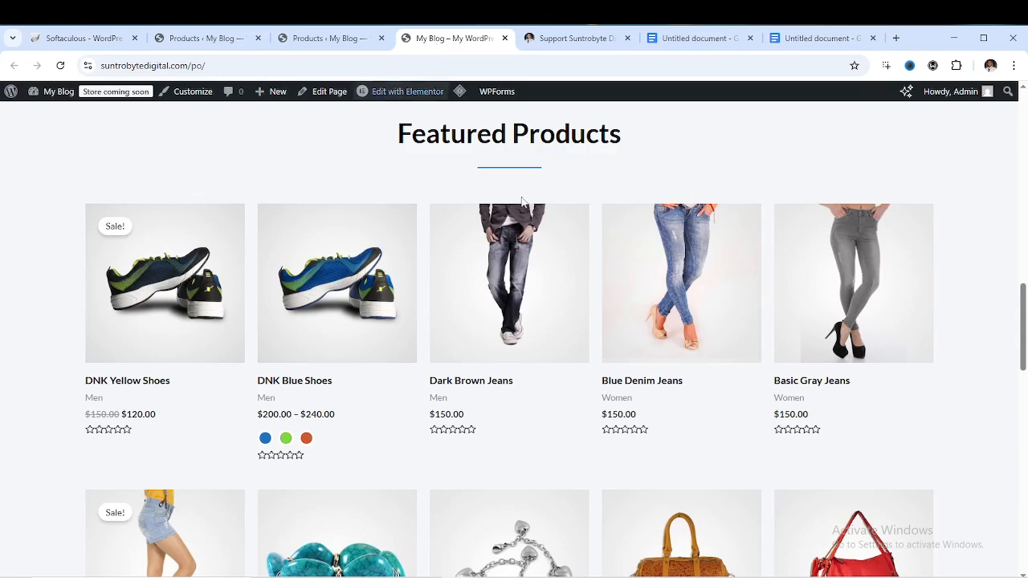
Scroll the storefront home page down to the footer and back to the top
scroll(529, 357, down, 7)
scroll(529, 354, down, 5)
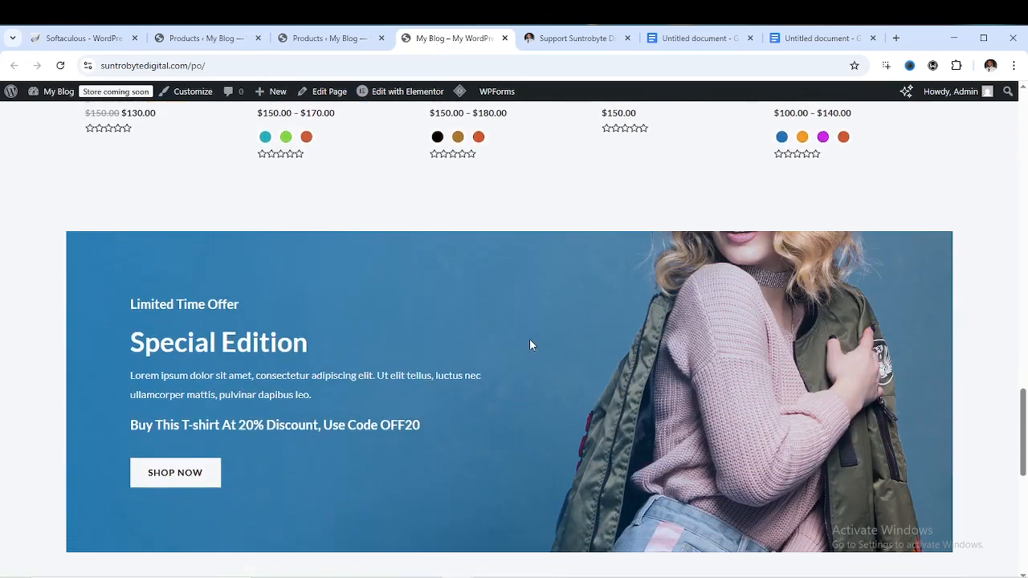
scroll(433, 312, up, 2)
scroll(417, 337, up, 1)
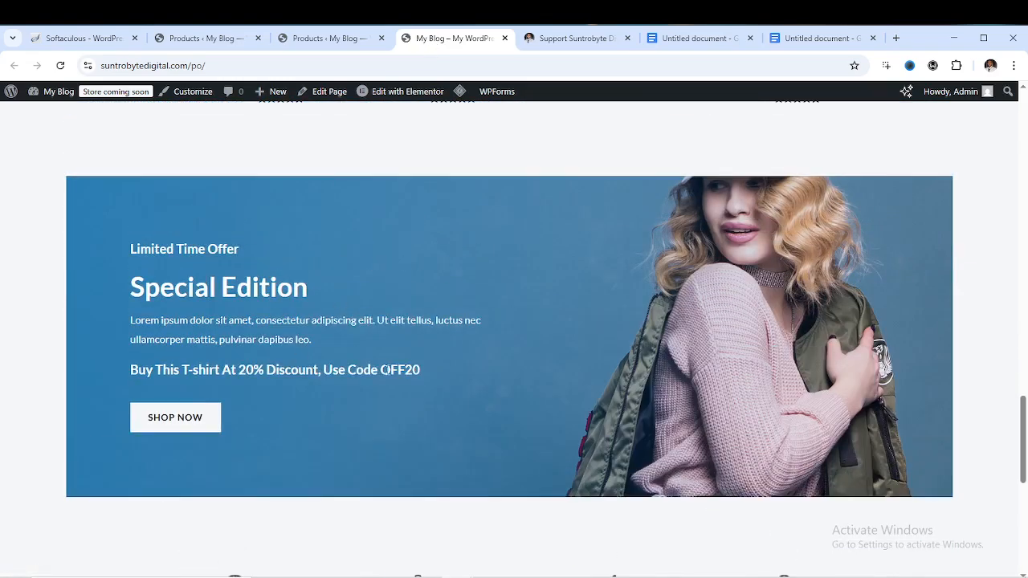
scroll(555, 328, down, 7)
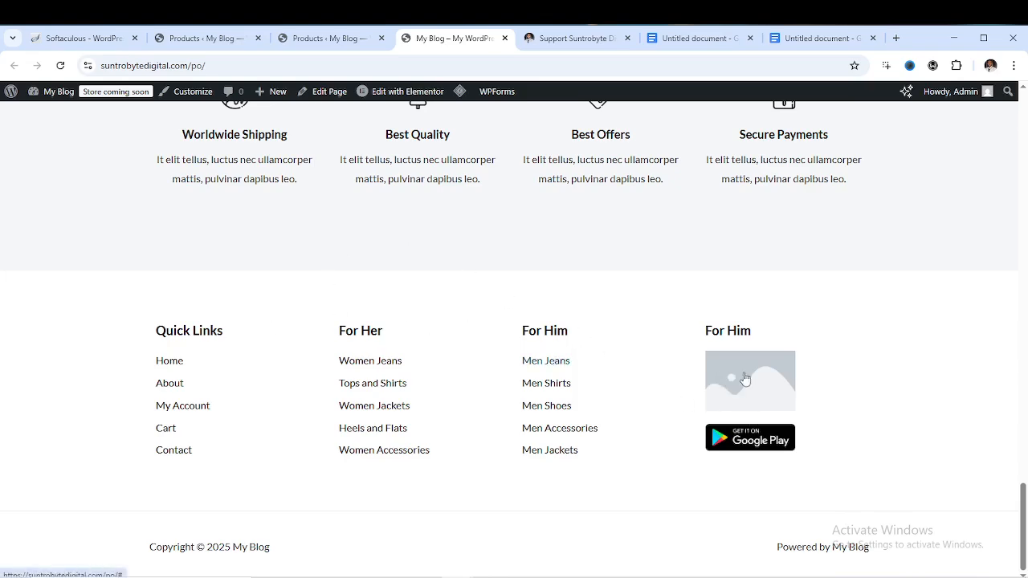
scroll(642, 350, up, 5)
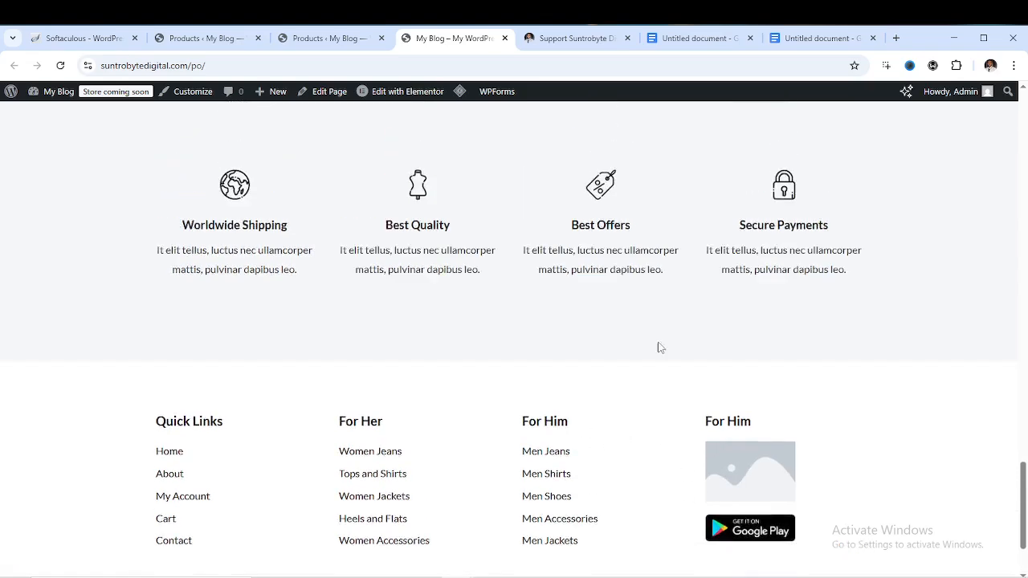
scroll(604, 372, up, 15)
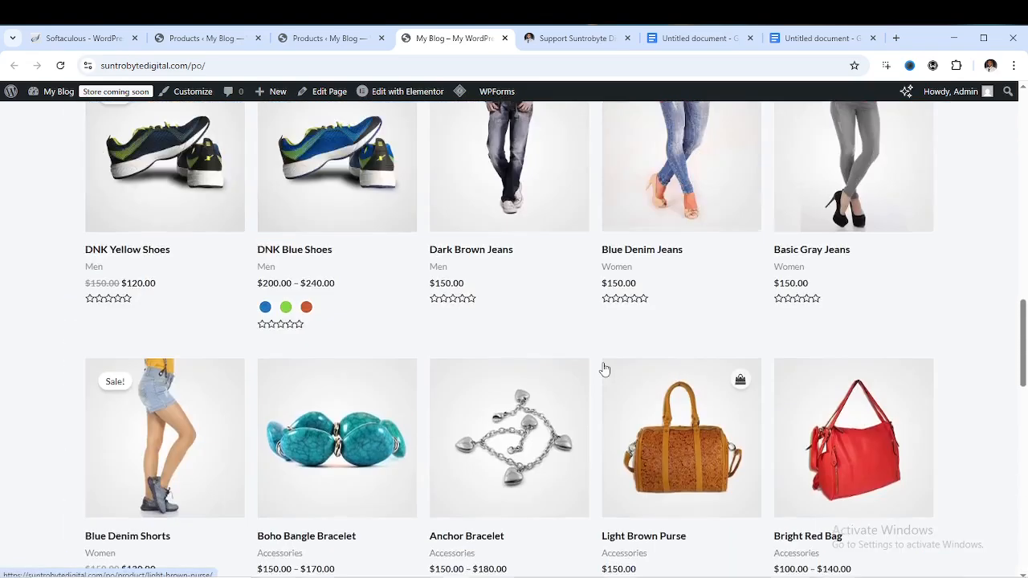
scroll(603, 370, up, 8)
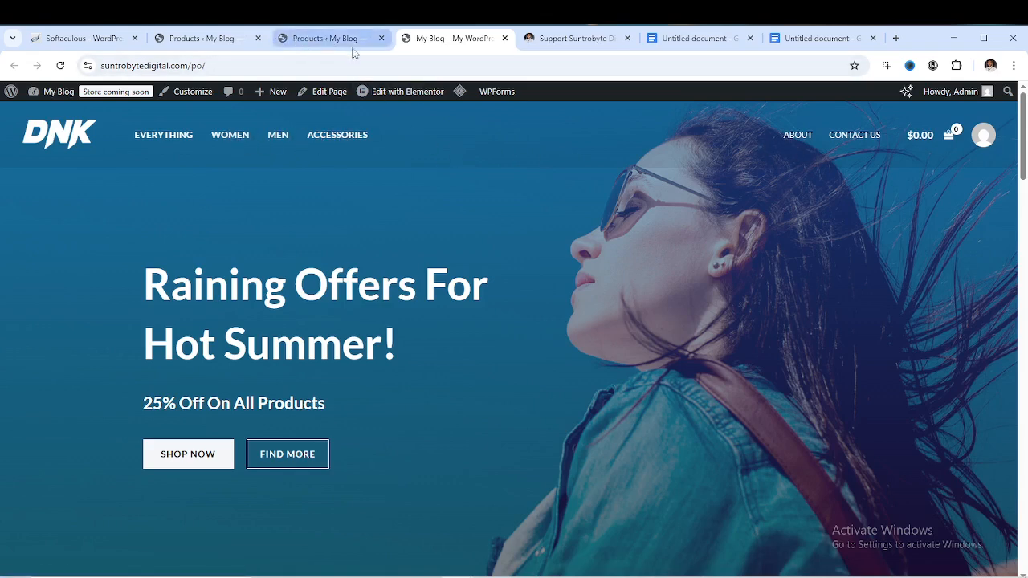
Toggle between the admin and storefront tabs, then open the DNK Blue Shoes product page
click(220, 42)
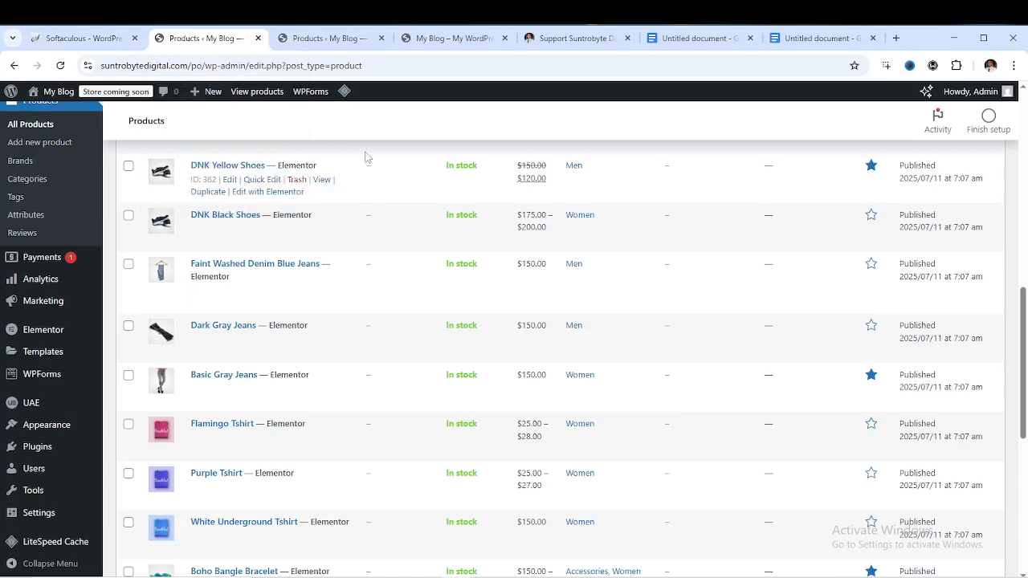
click(446, 38)
scroll(439, 349, down, 12)
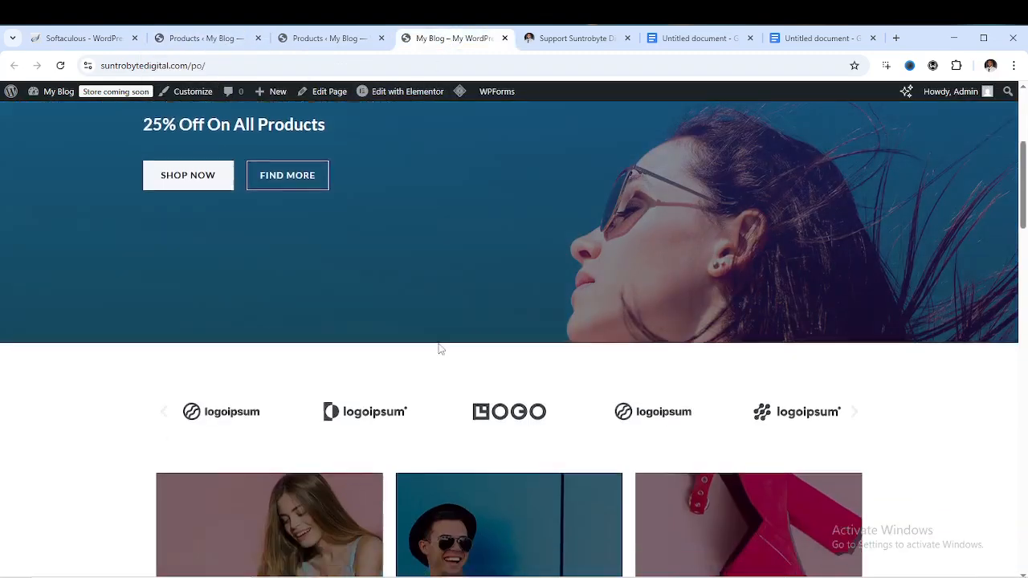
scroll(432, 358, down, 1)
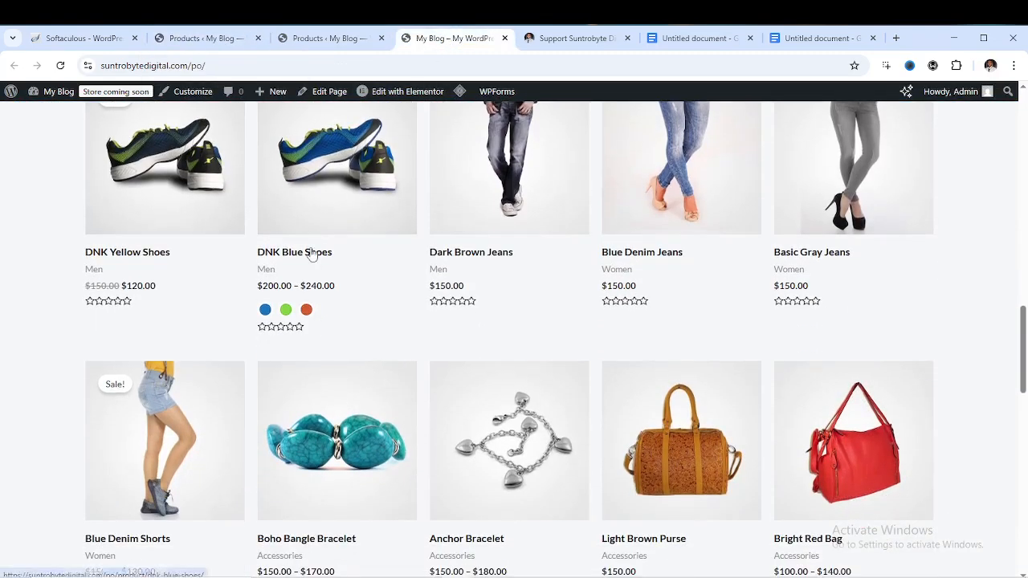
click(314, 255)
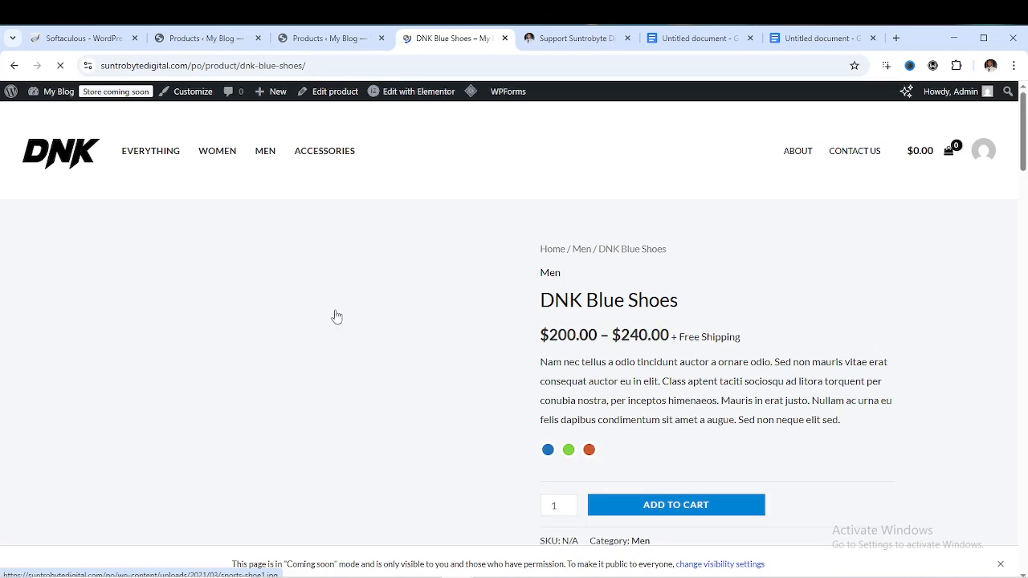
Scroll through the DNK Blue Shoes product page and back up
scroll(434, 331, down, 1)
scroll(453, 330, down, 2)
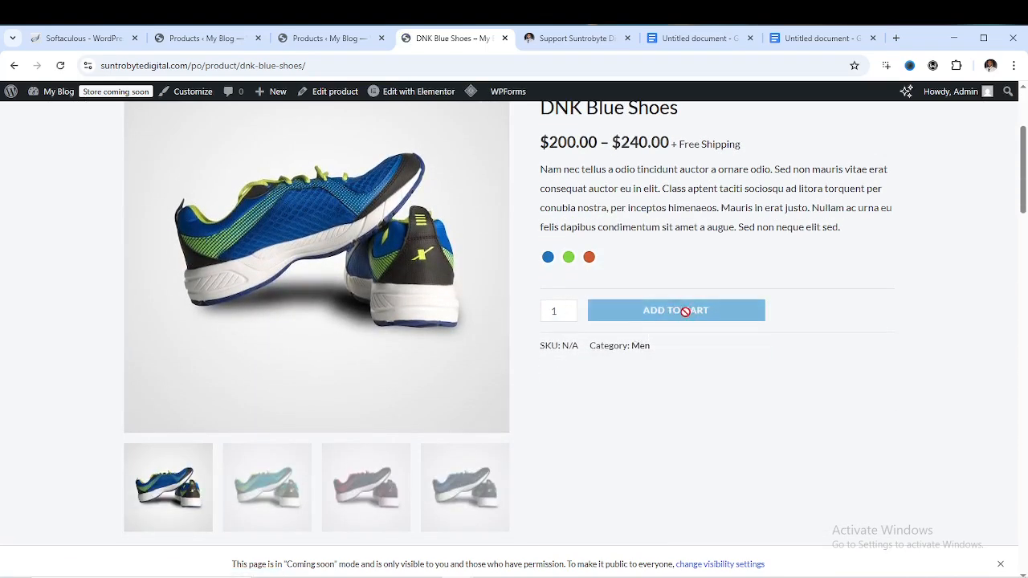
scroll(581, 338, down, 10)
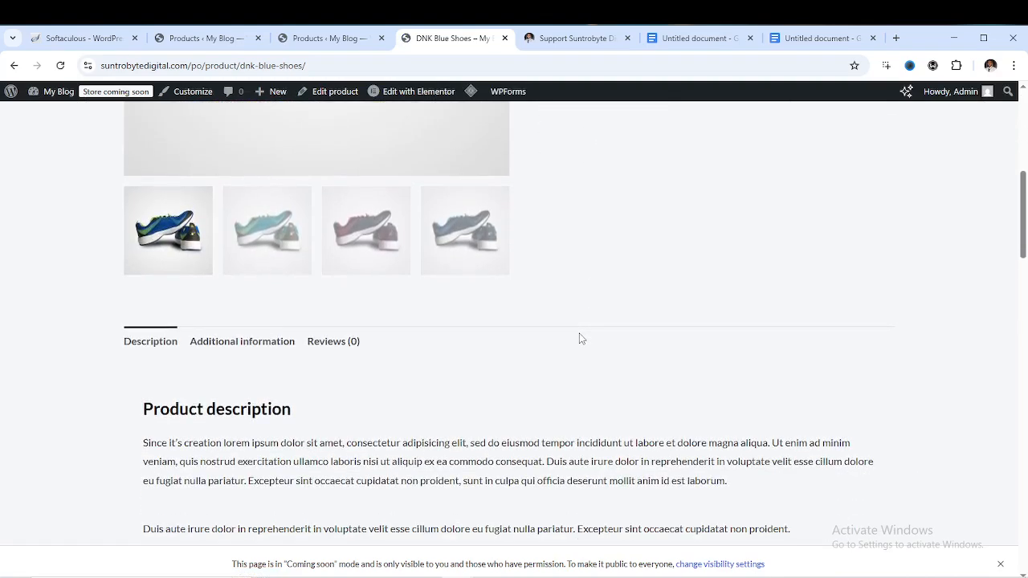
scroll(578, 334, down, 12)
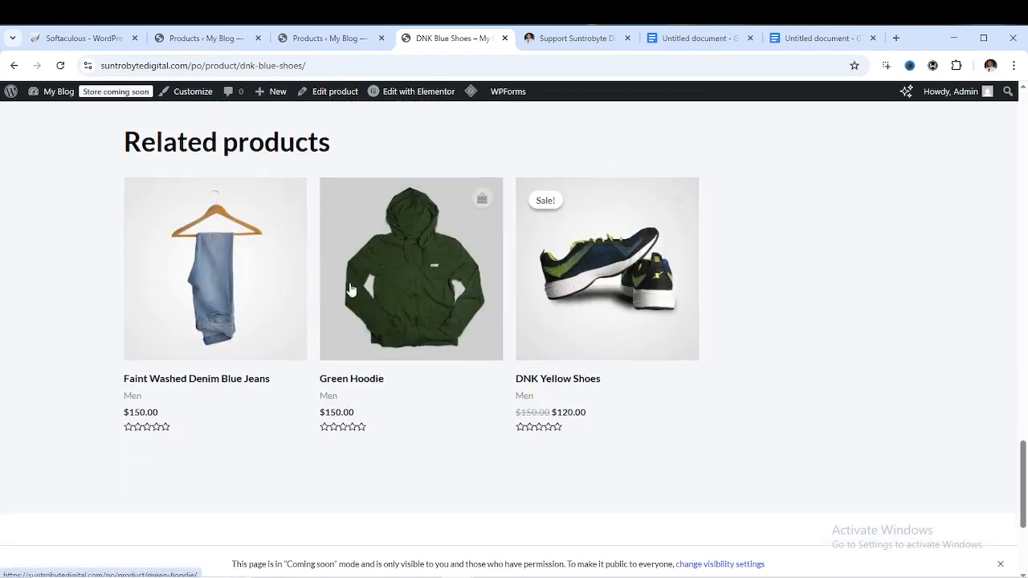
scroll(500, 288, down, 4)
scroll(495, 265, up, 20)
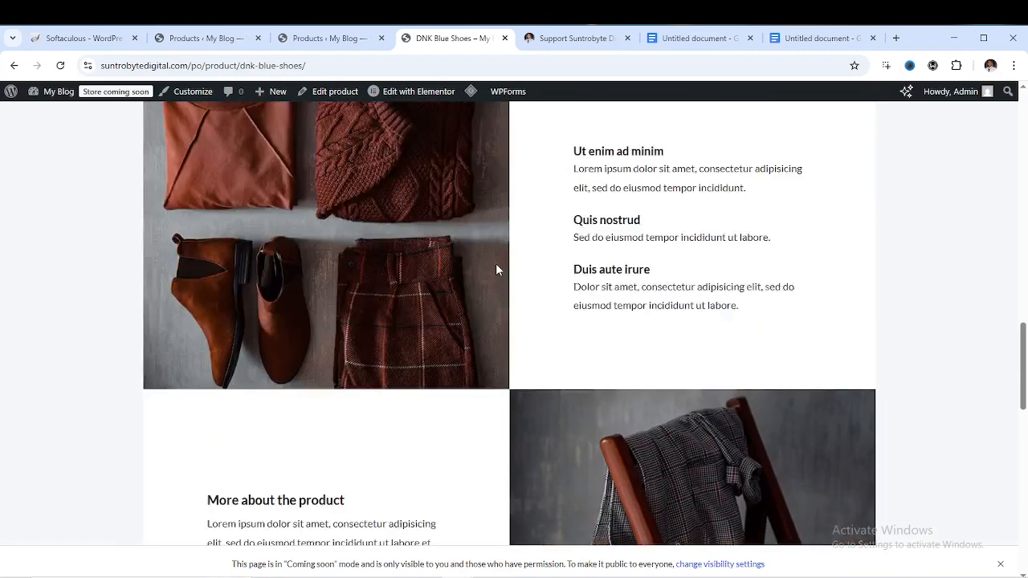
scroll(496, 269, up, 3)
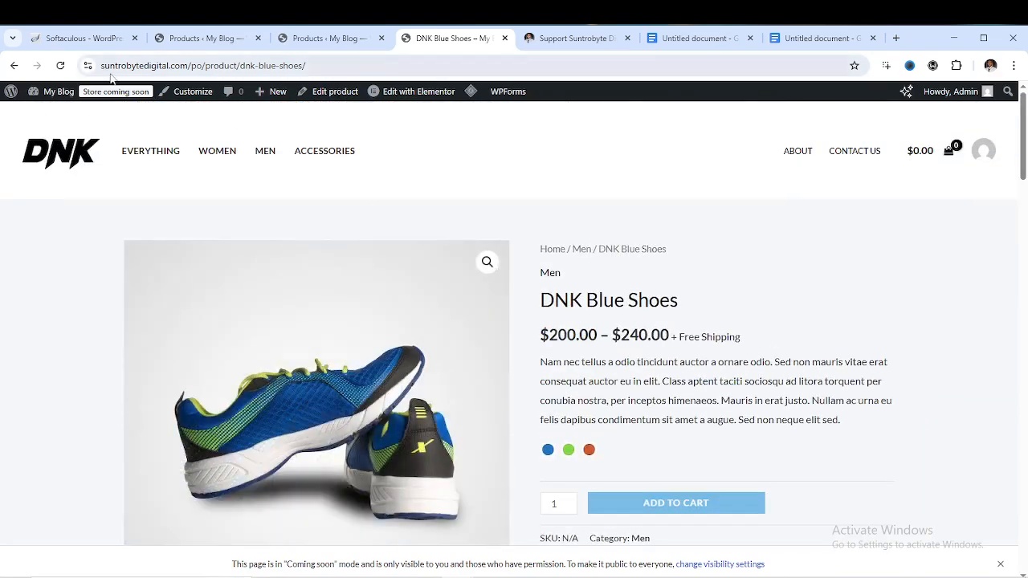
Go back to the shop homepage, then switch to the admin Products tab
click(13, 65)
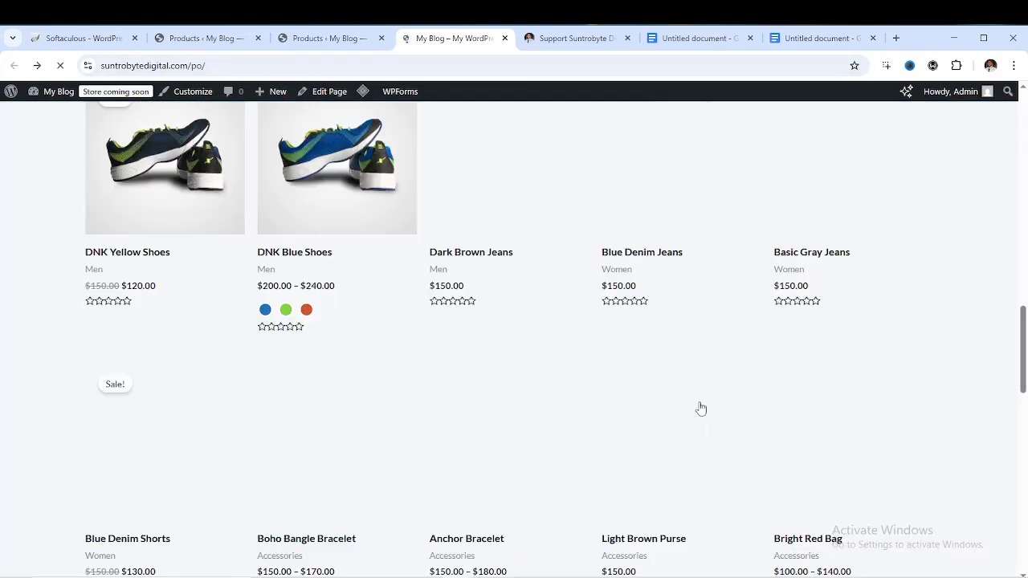
scroll(454, 307, up, 15)
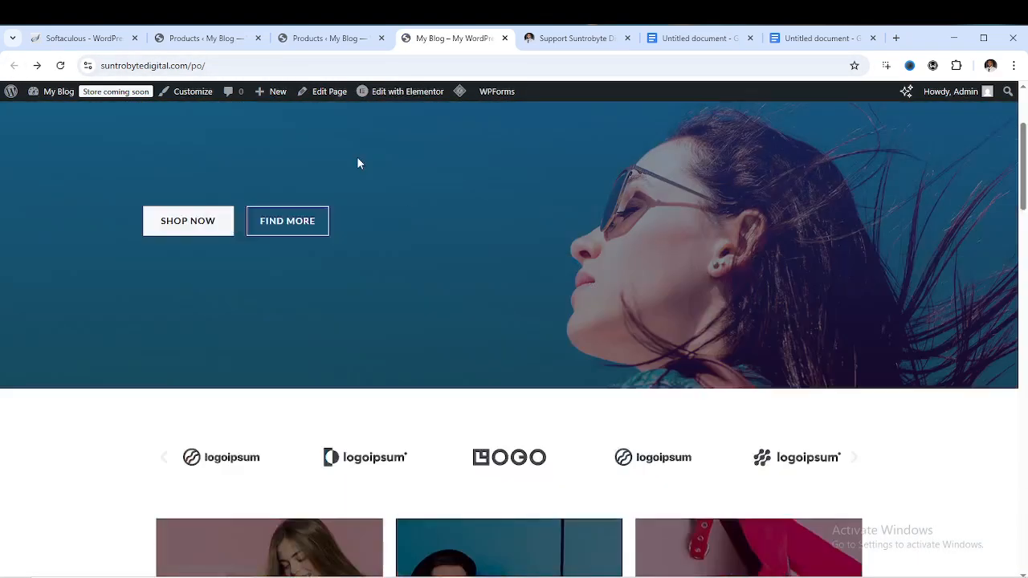
click(217, 38)
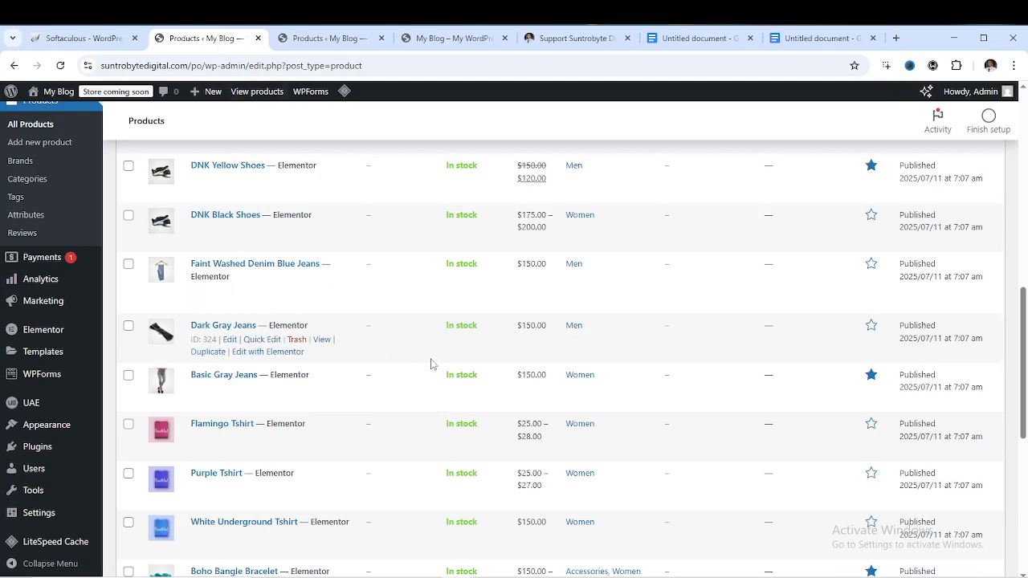
Dismiss the Elementor AI pack-shots announcement on the product list
scroll(431, 361, up, 3)
scroll(443, 366, up, 5)
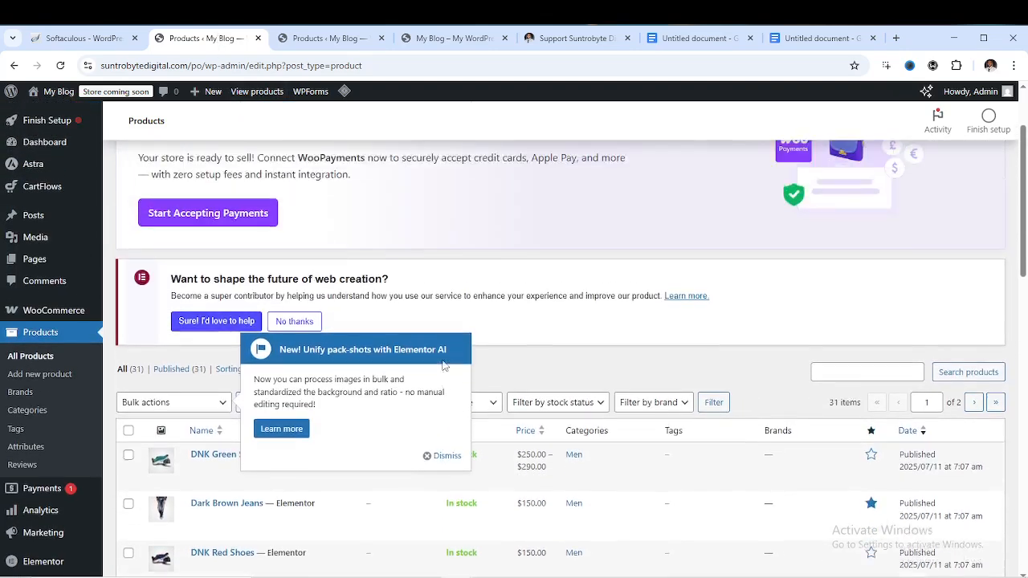
click(439, 500)
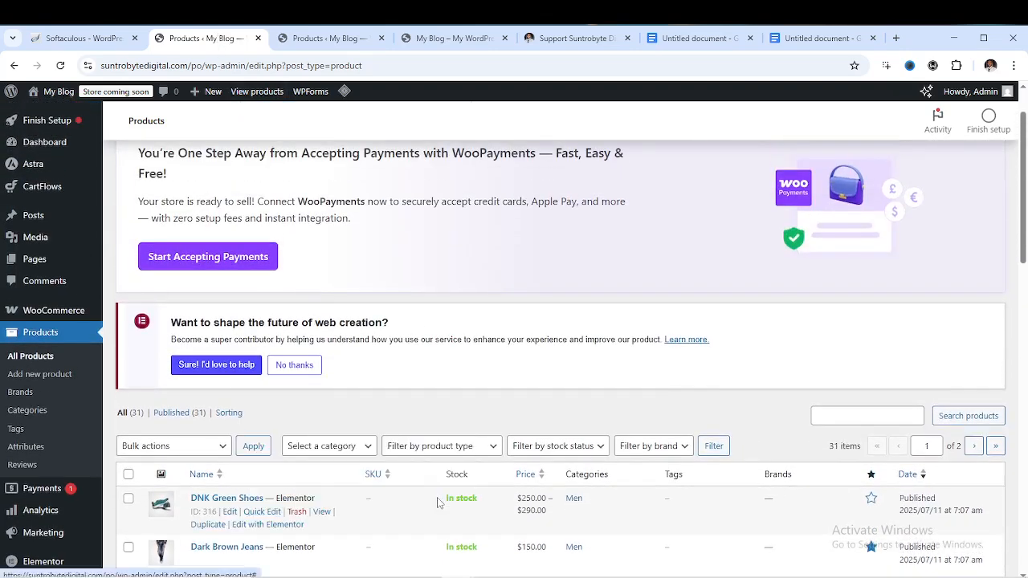
Pick Move to Trash in Bulk actions, then deselect all products without applying it
scroll(367, 344, up, 1)
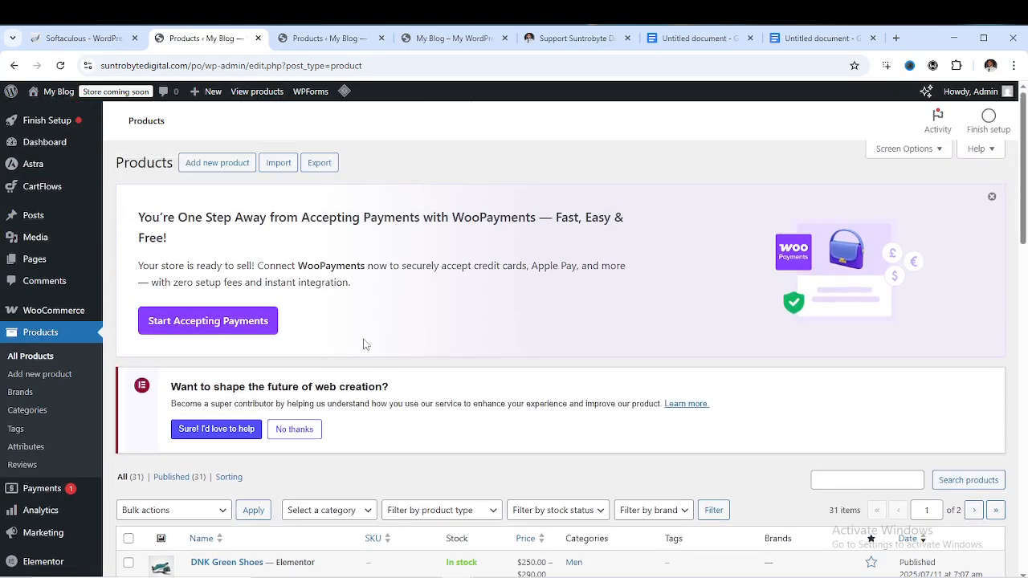
scroll(367, 356, down, 3)
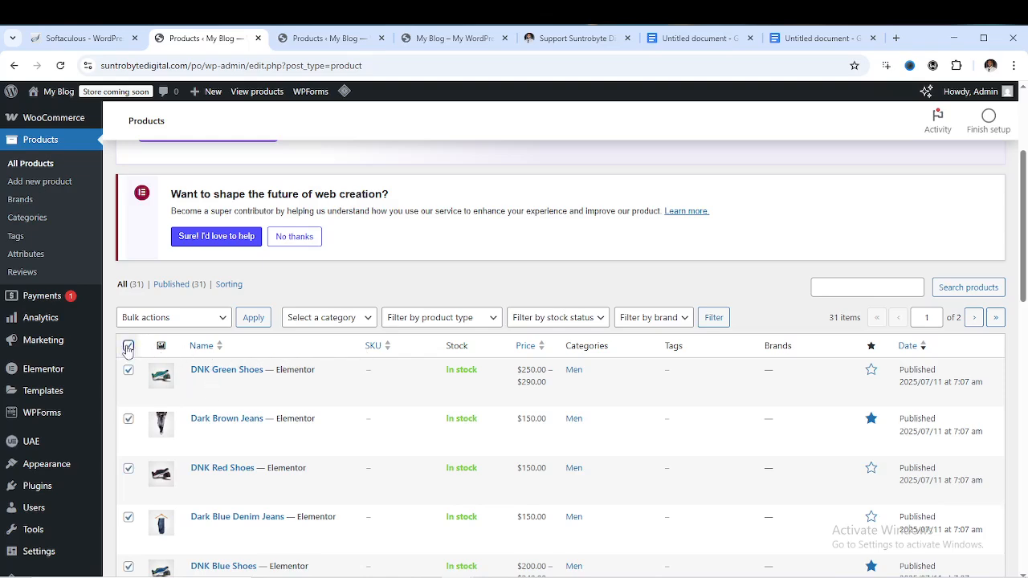
click(216, 321)
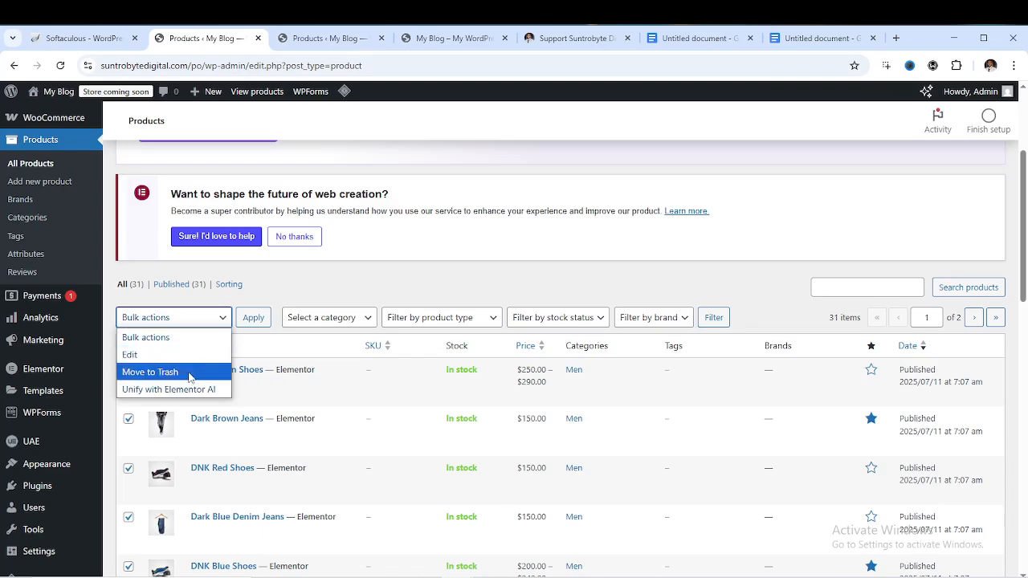
click(151, 372)
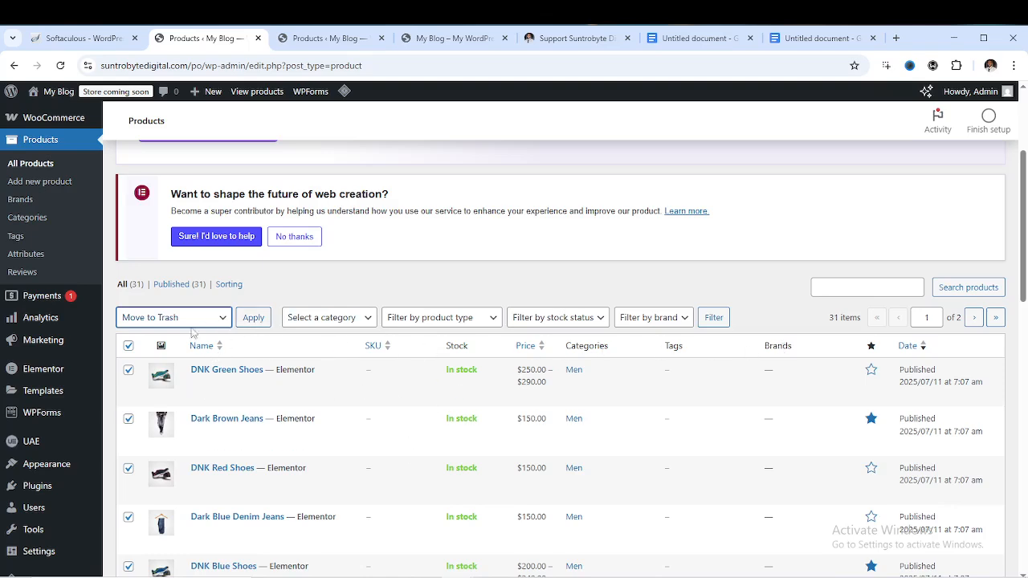
click(129, 345)
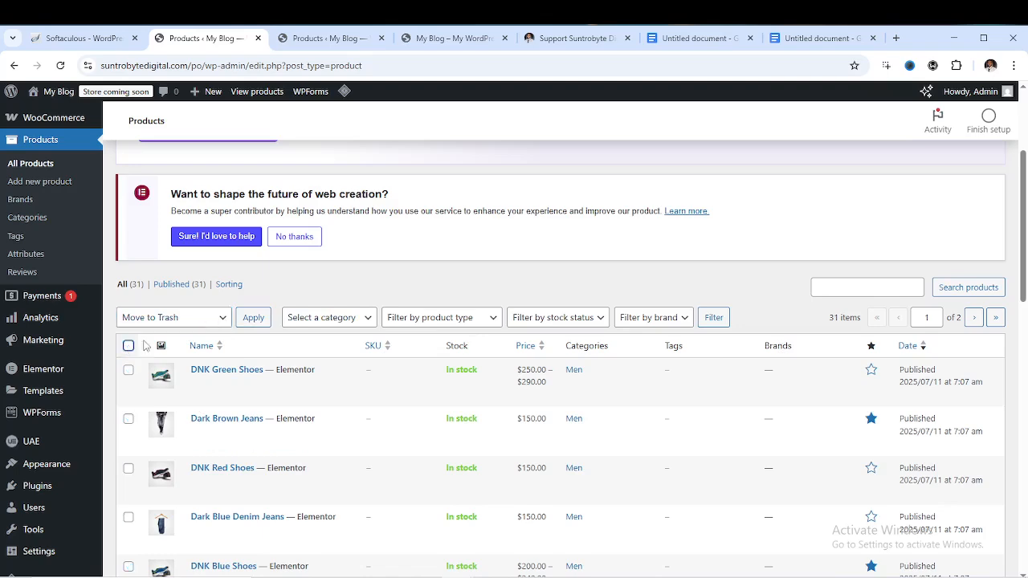
scroll(217, 339, up, 1)
scroll(218, 345, down, 3)
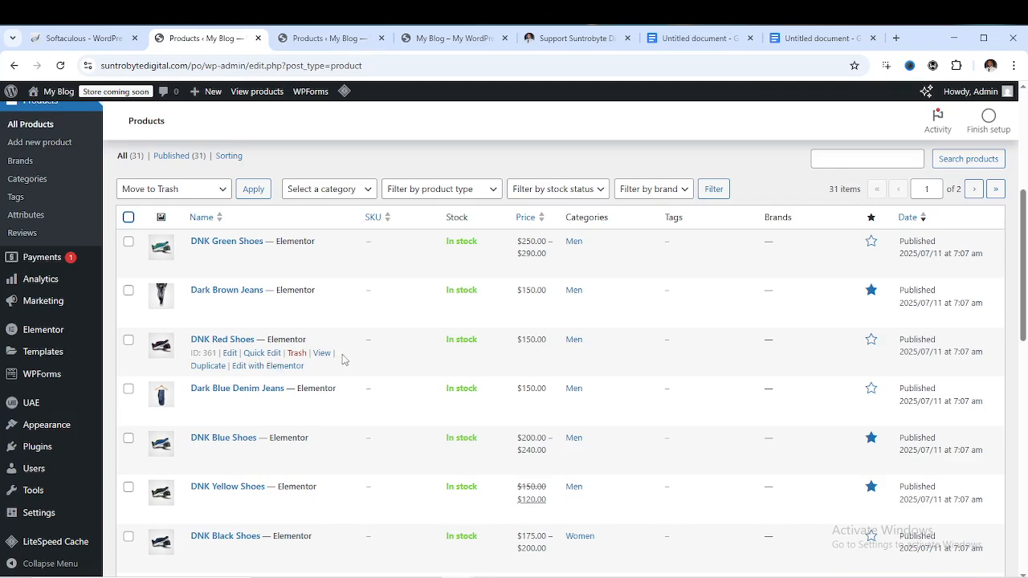
scroll(334, 356, up, 4)
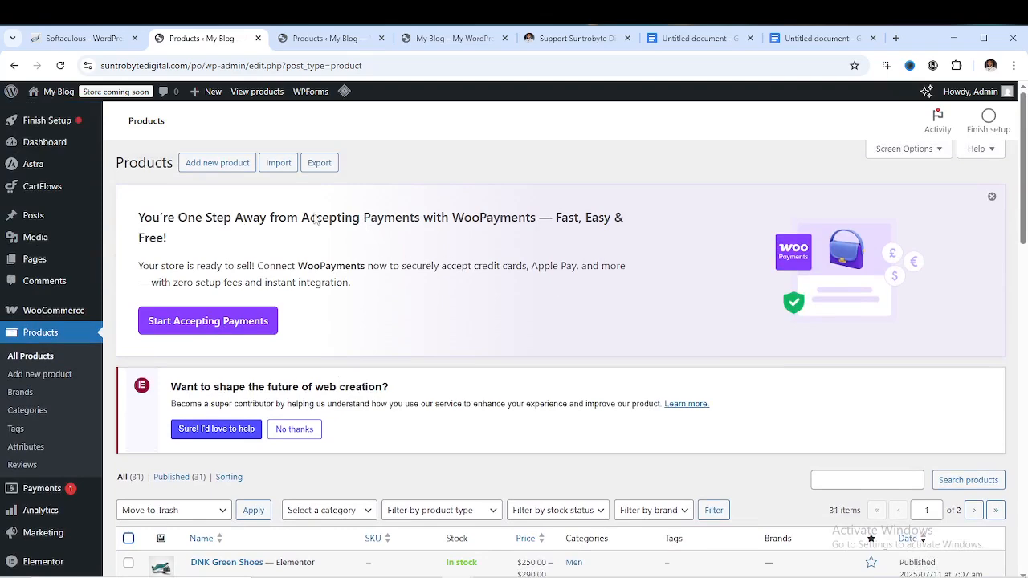
Add a new product and name it 'Elementor template kit'
click(210, 165)
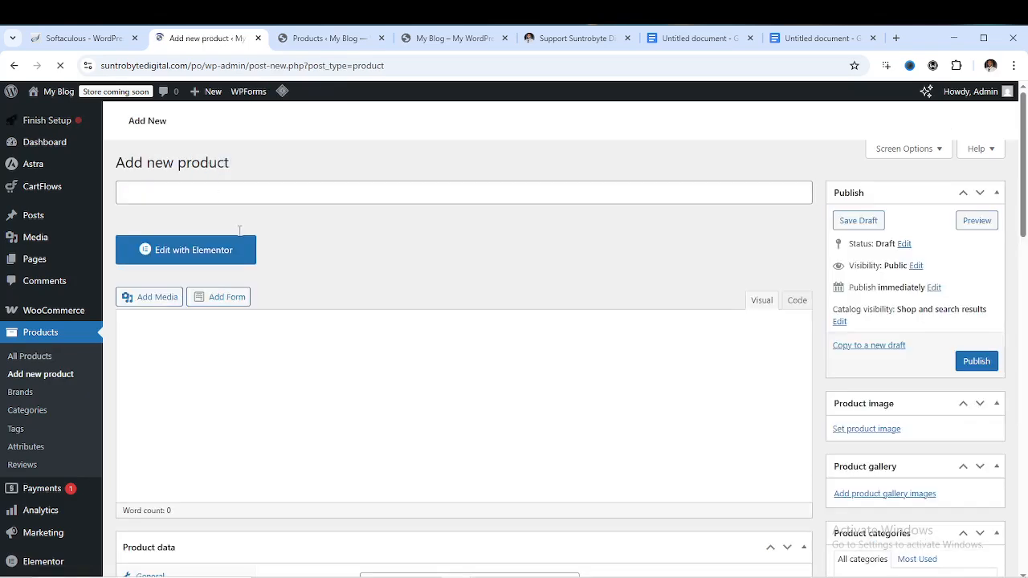
click(214, 200)
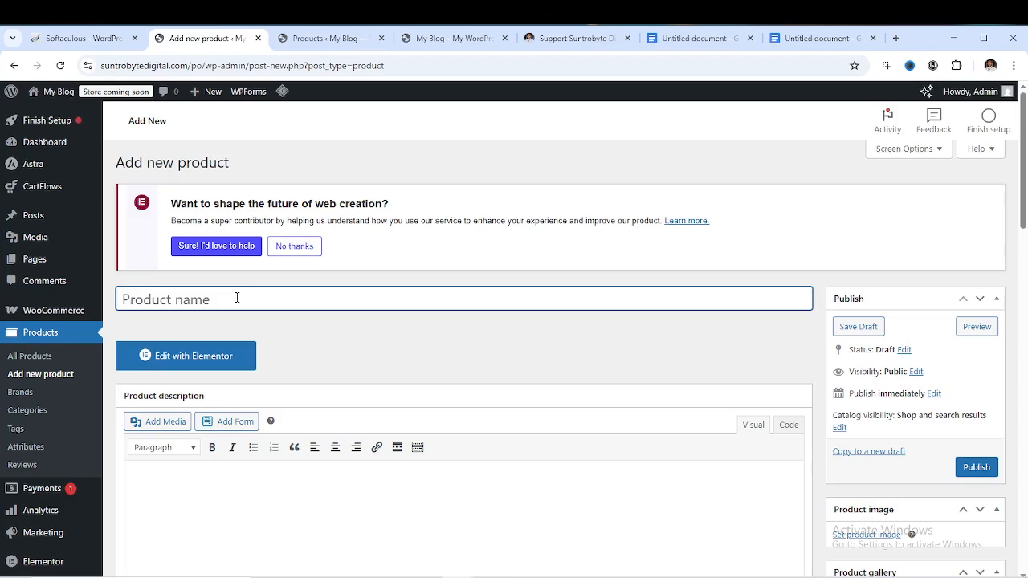
text(Elementor template kit)
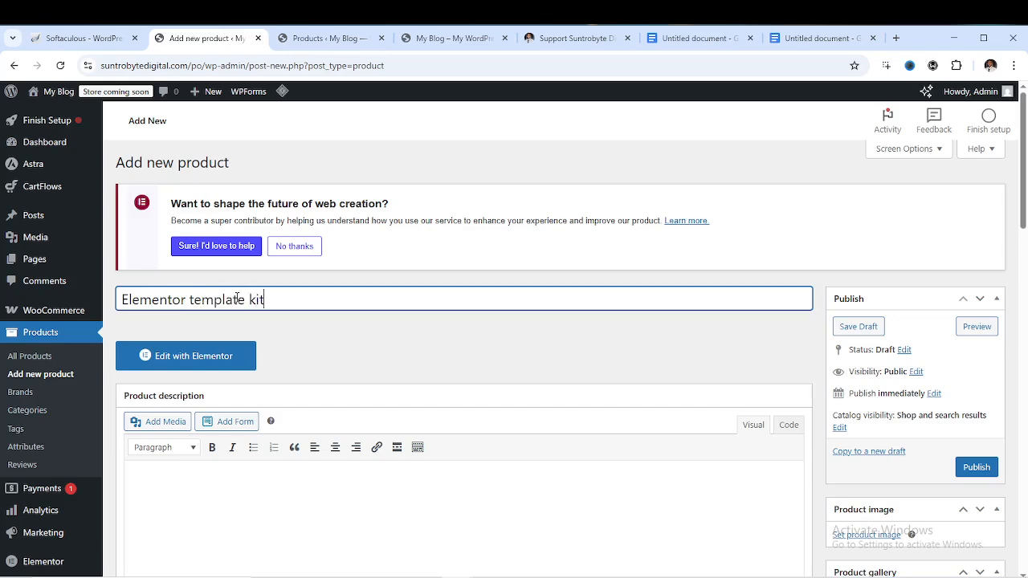
scroll(432, 360, down, 3)
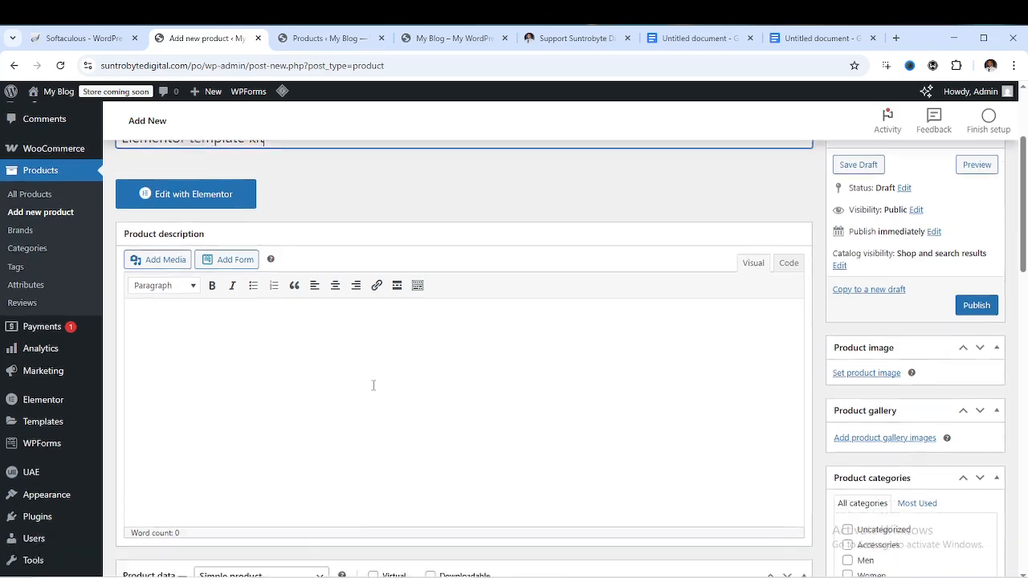
scroll(305, 293, up, 3)
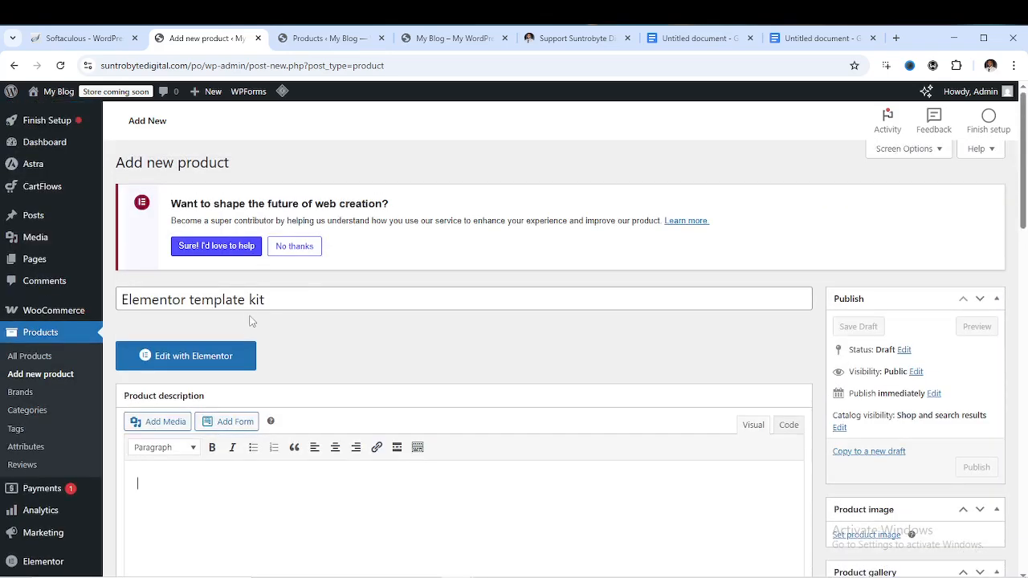
Copy the 'Elementor template kit' title and paste it into the product description
click(249, 299)
key(ctrl+a)
right_click(244, 298)
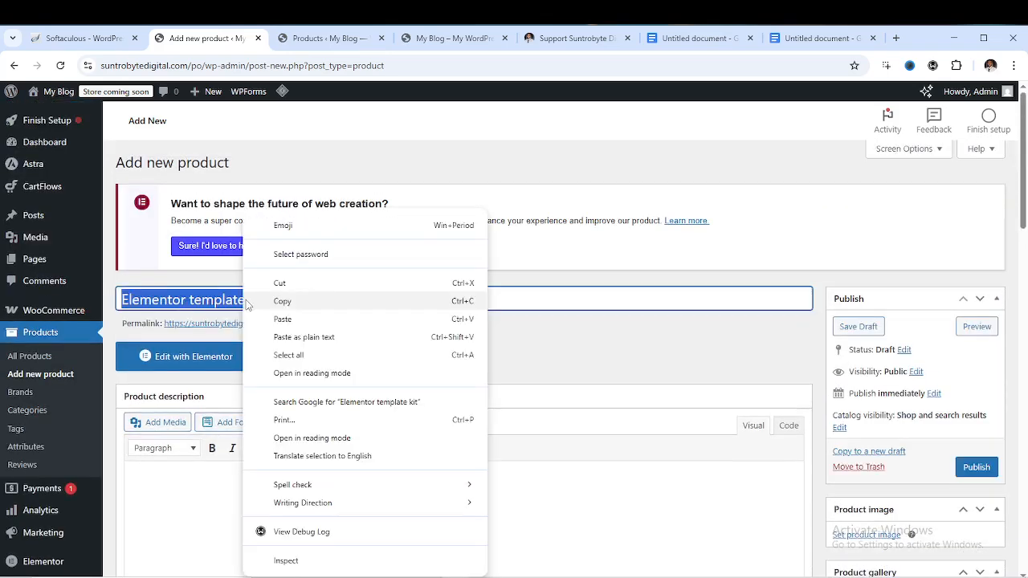
click(288, 303)
scroll(245, 480, down, 2)
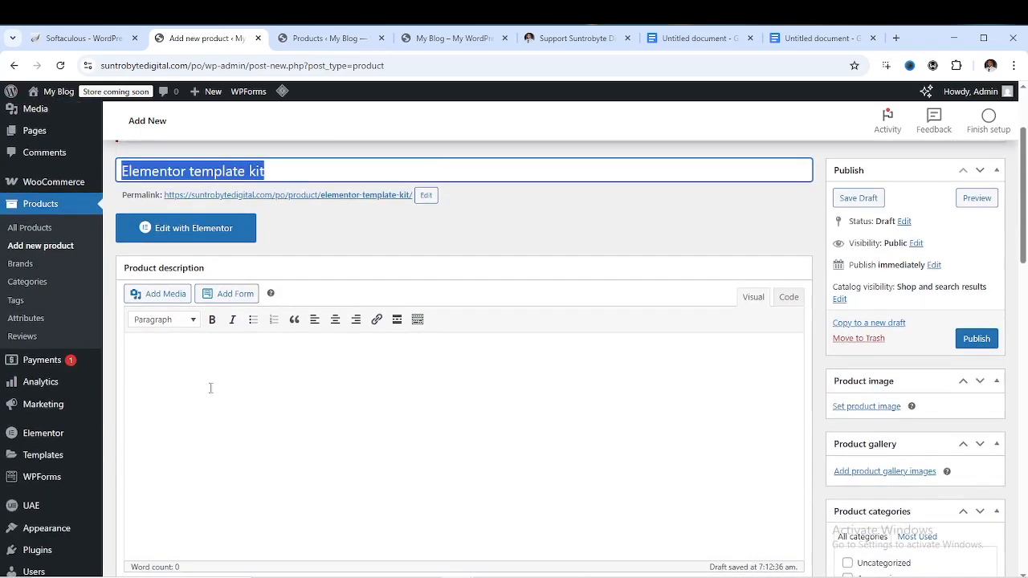
click(204, 350)
right_click(191, 357)
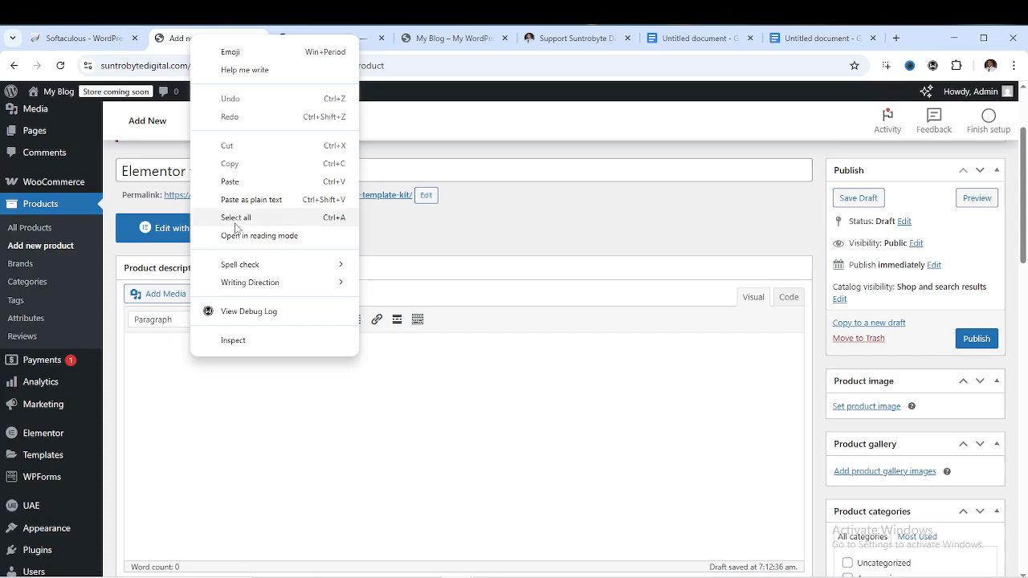
click(231, 182)
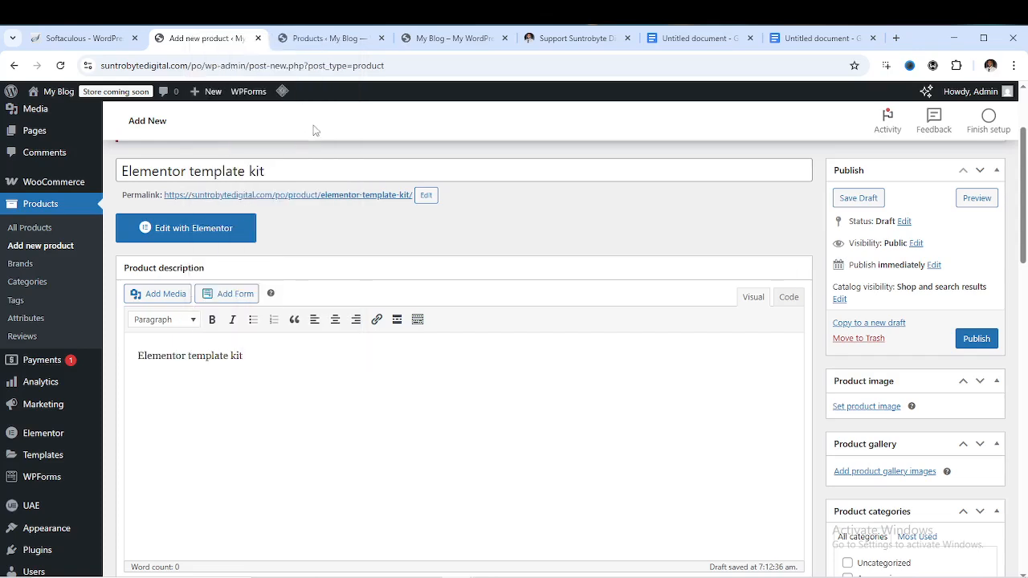
Open the DNK Blue Shoes product page in a new tab from the storefront and scroll through it
click(465, 38)
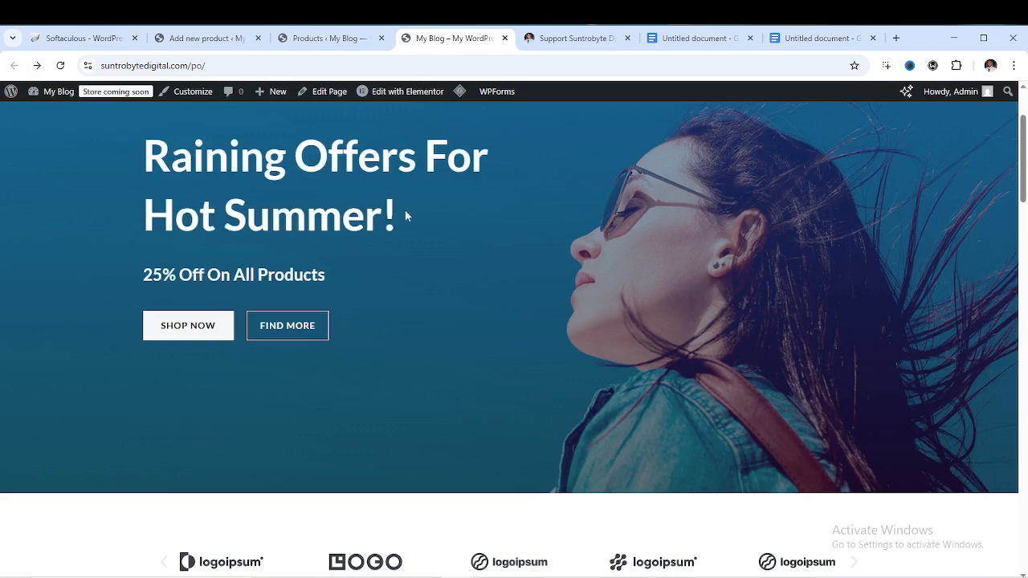
scroll(405, 215, down, 10)
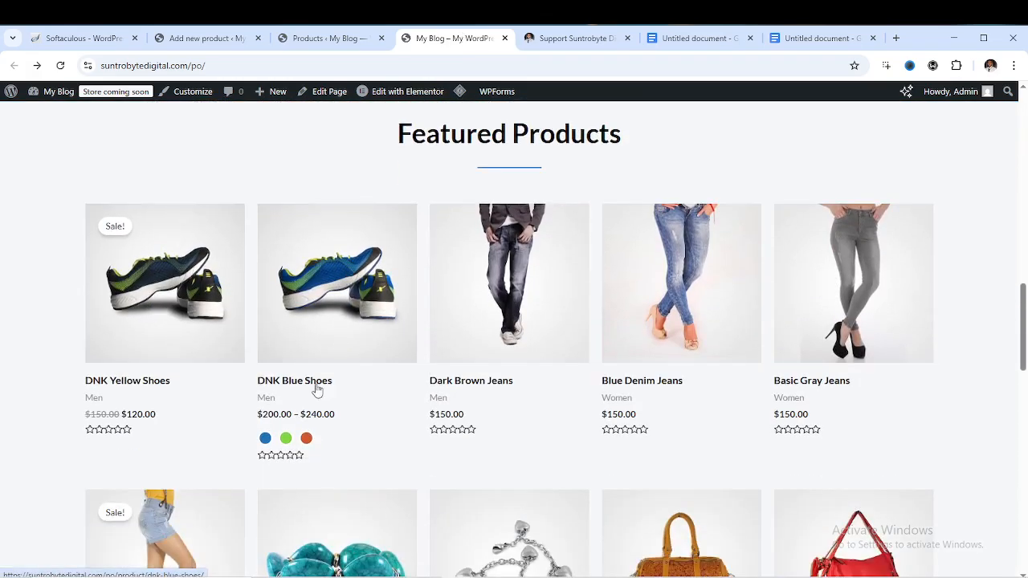
right_click(317, 390)
click(364, 394)
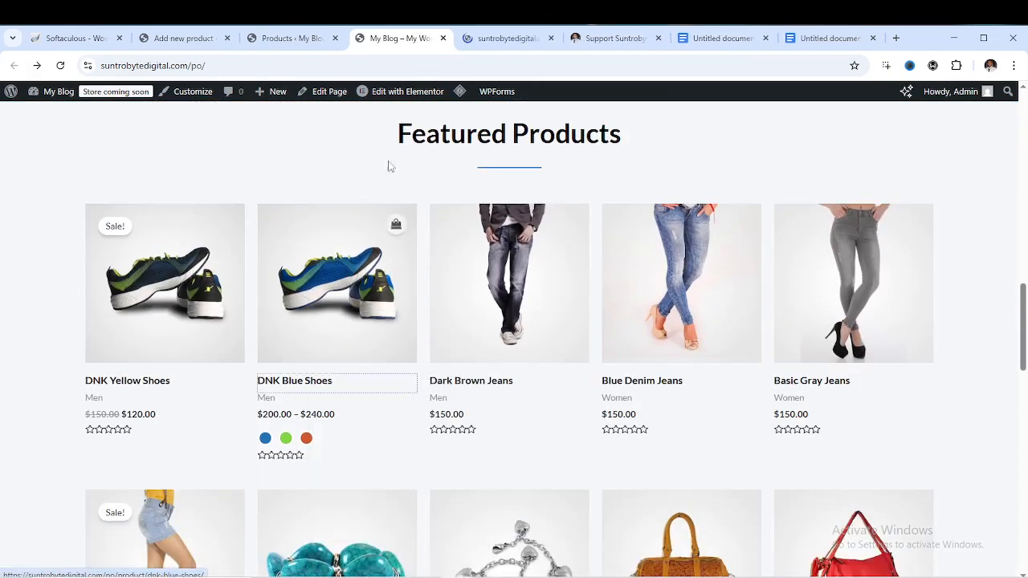
click(498, 38)
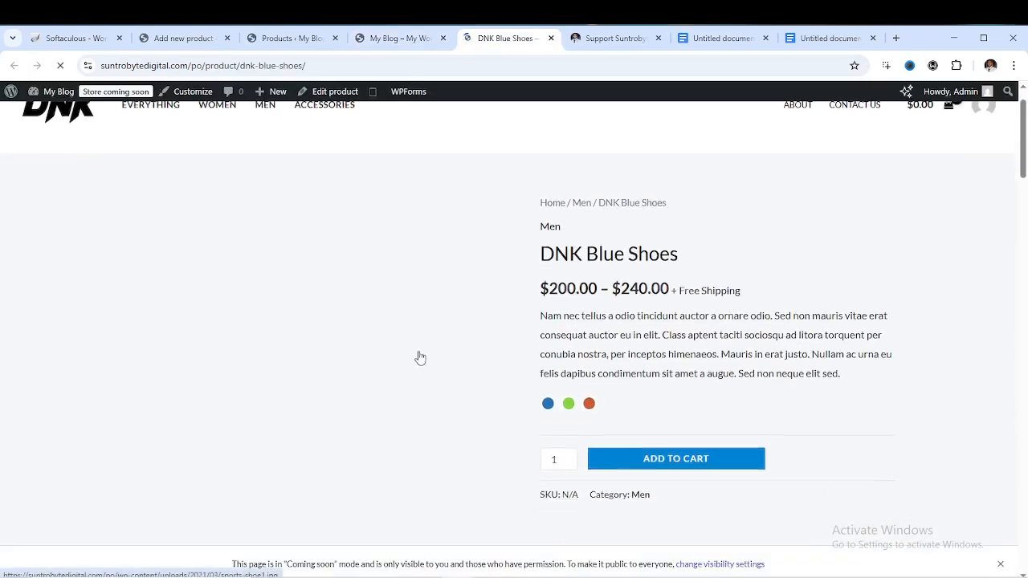
scroll(419, 357, down, 12)
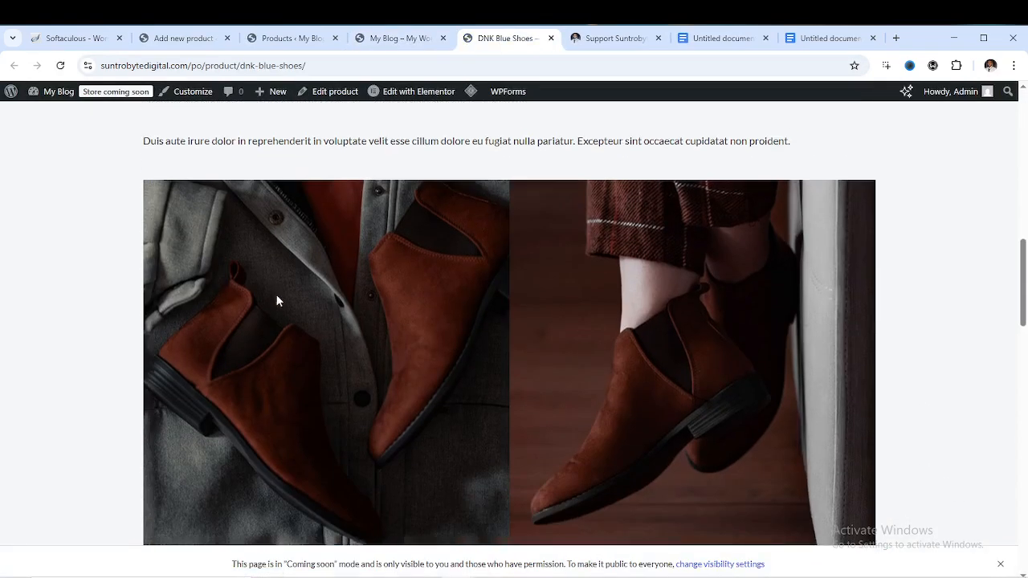
scroll(277, 295, down, 12)
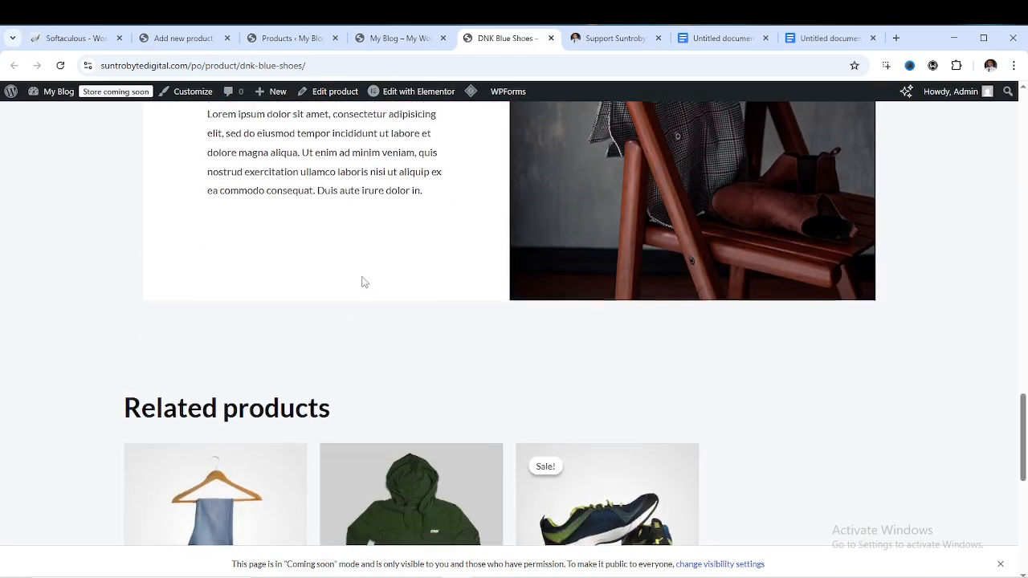
scroll(361, 282, up, 10)
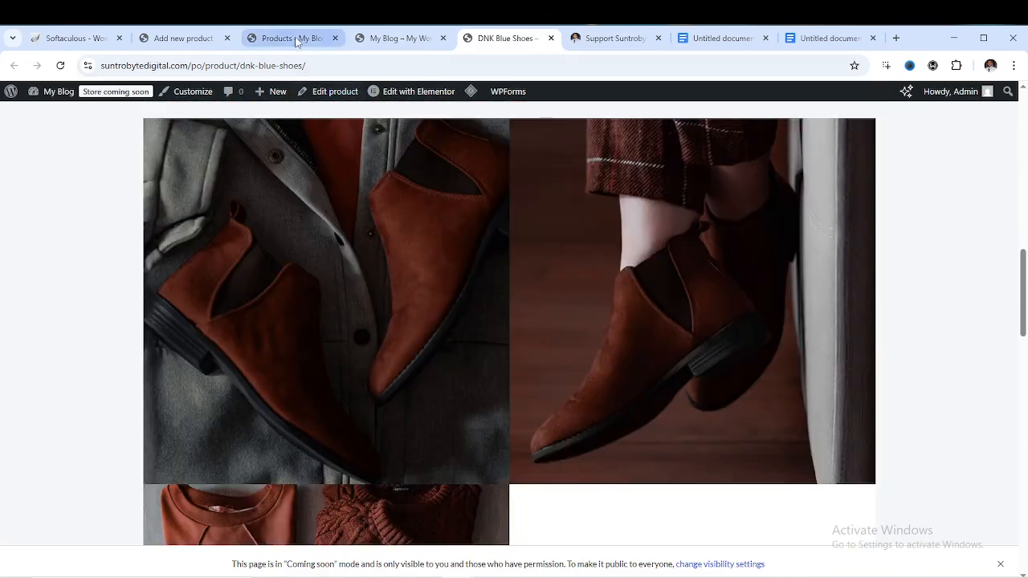
Return via the products list to the Elementor template kit draft's pricing fields
click(297, 40)
scroll(295, 367, down, 1)
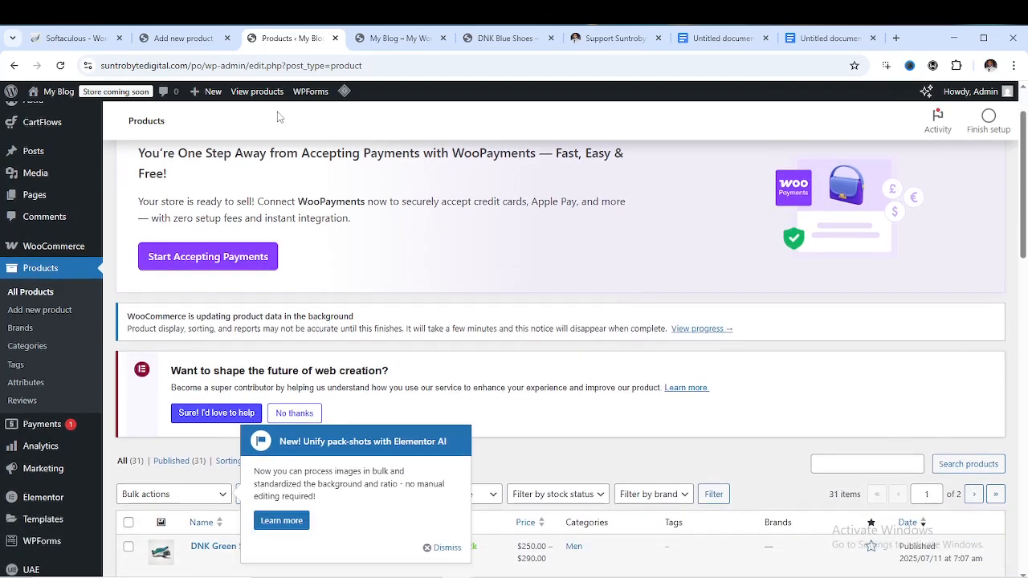
click(181, 38)
scroll(273, 409, down, 1)
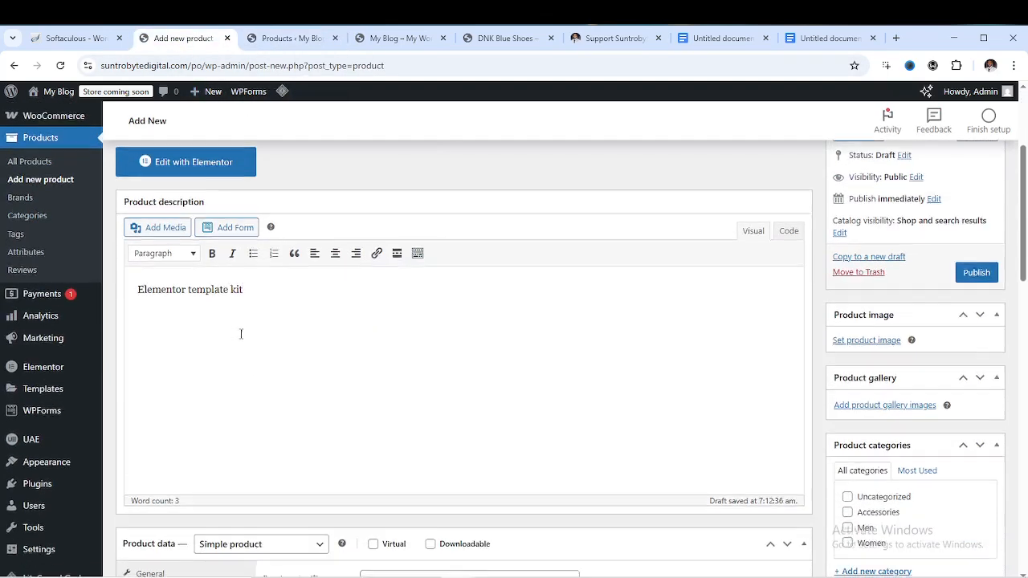
scroll(259, 323, down, 3)
Enter a regular price of 67 and a sale price of 50 in the General product data
scroll(269, 322, down, 1)
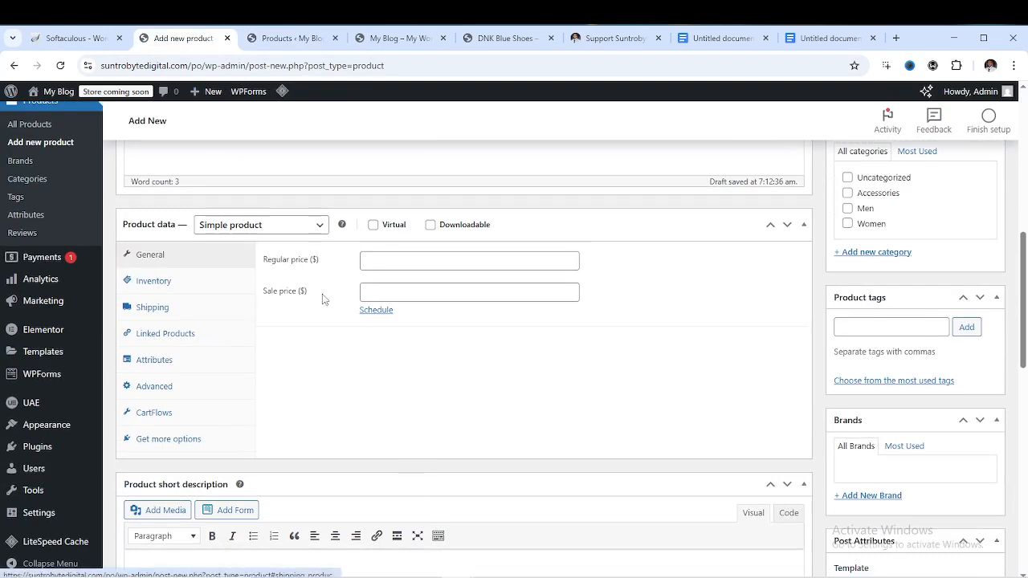
click(407, 263)
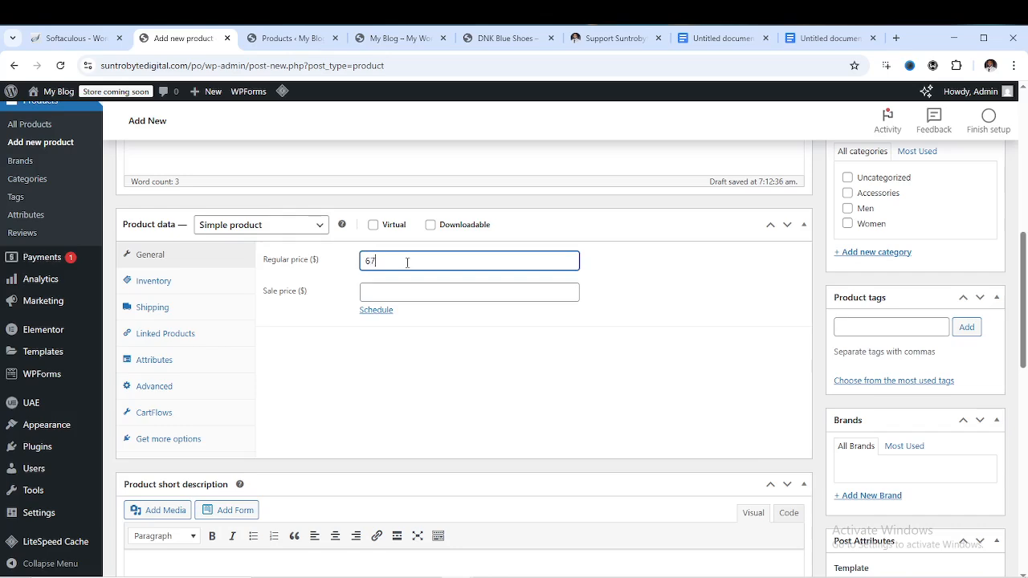
click(378, 295)
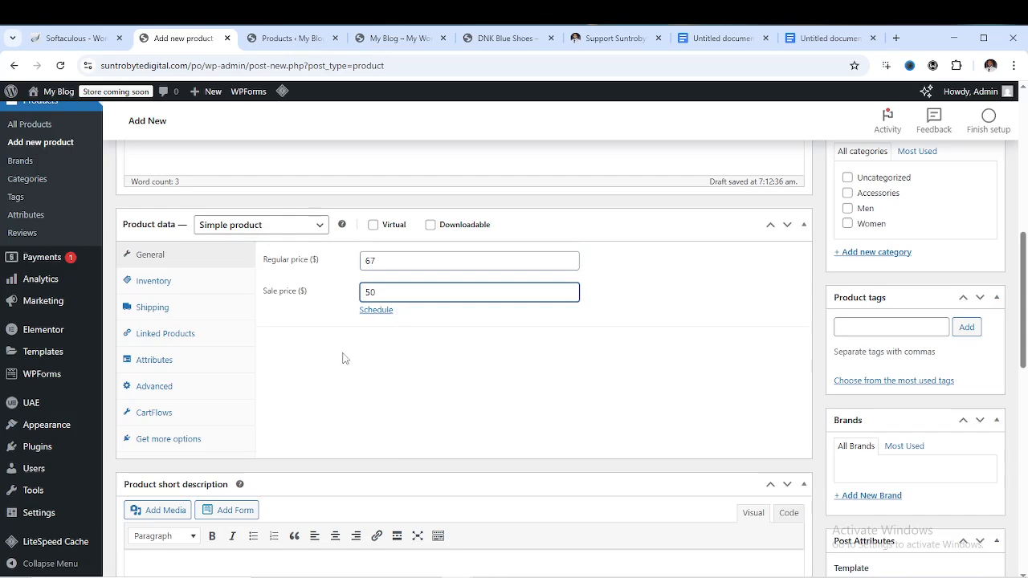
scroll(343, 358, down, 3)
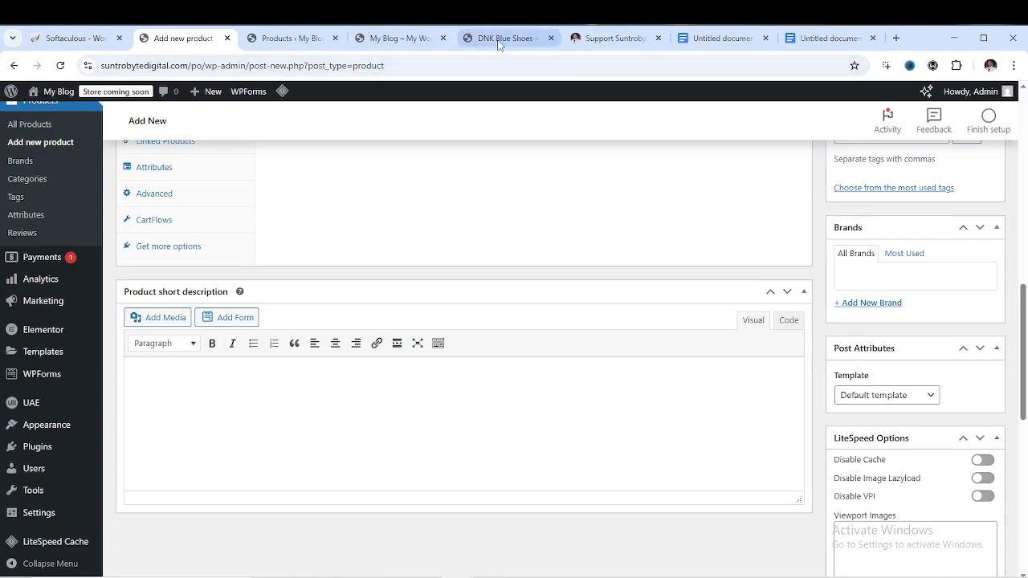
Compare with the DNK Blue Shoes page, then return to the product editor and scroll back up
click(500, 40)
scroll(549, 321, up, 10)
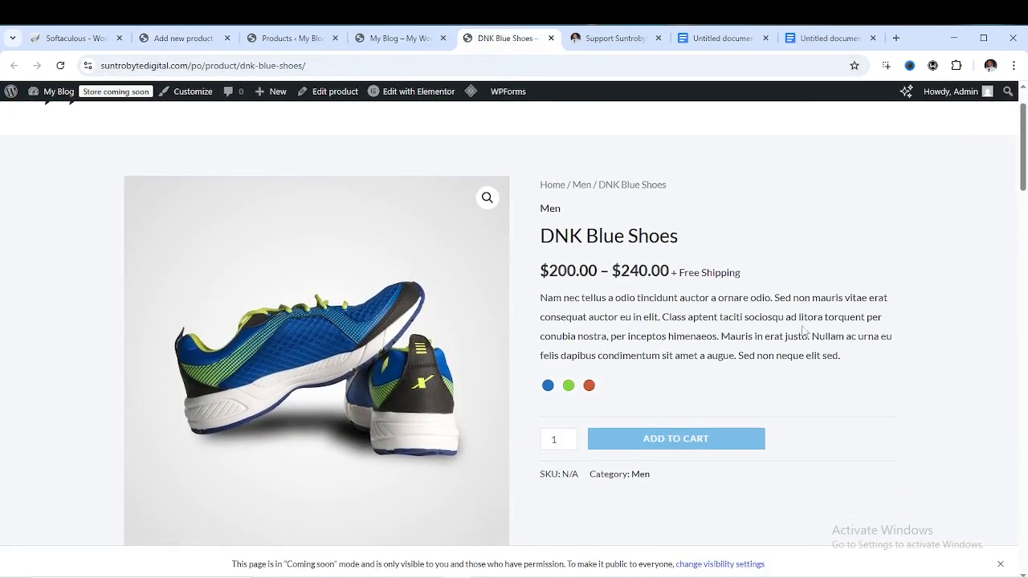
click(291, 37)
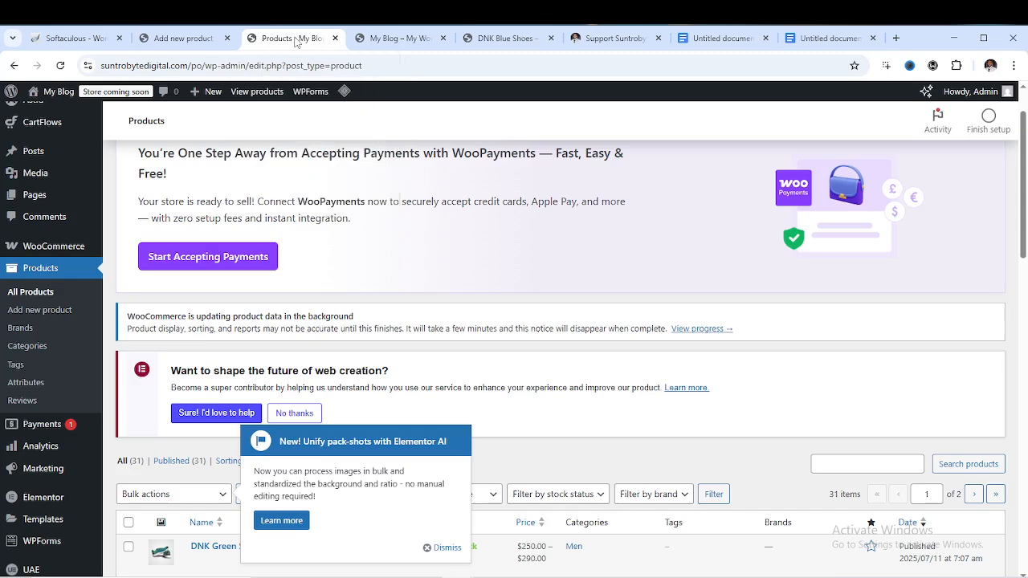
click(184, 38)
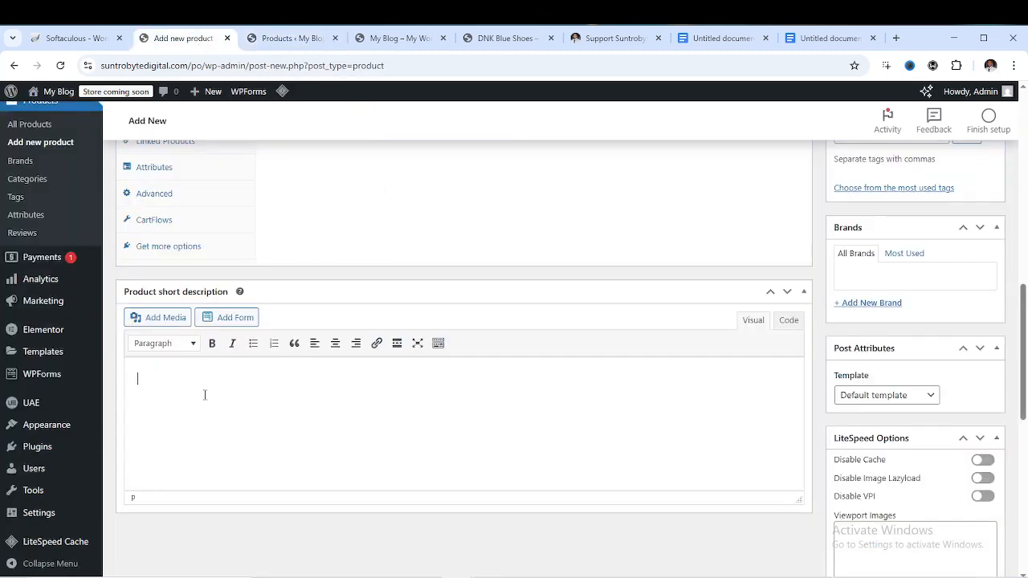
scroll(309, 408, up, 2)
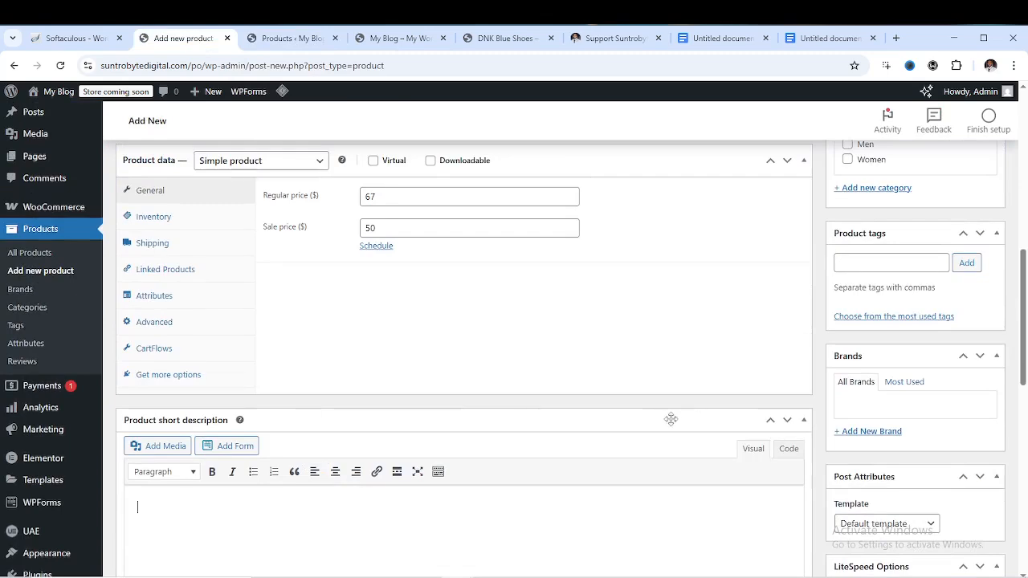
scroll(787, 418, up, 3)
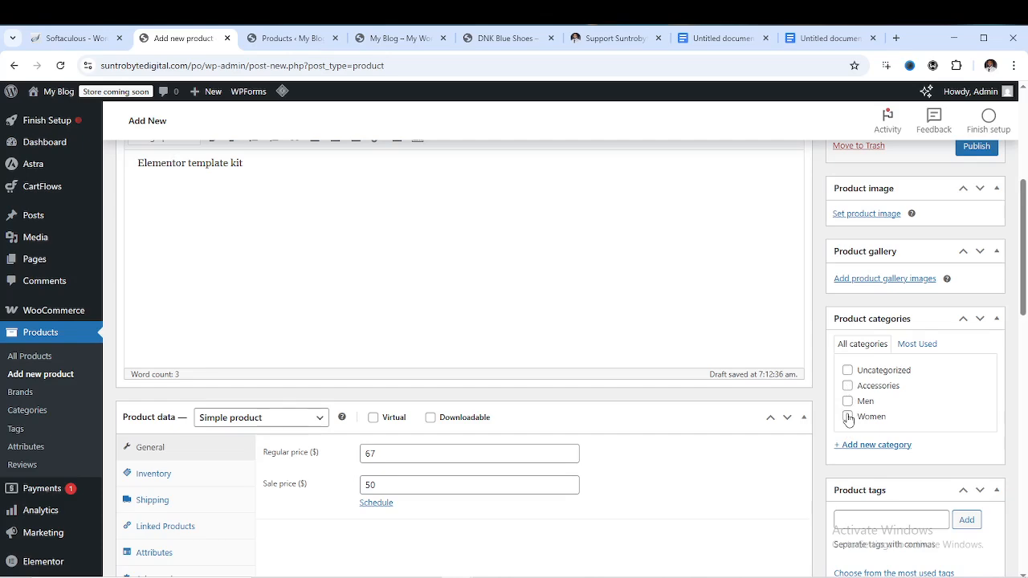
scroll(850, 411, up, 2)
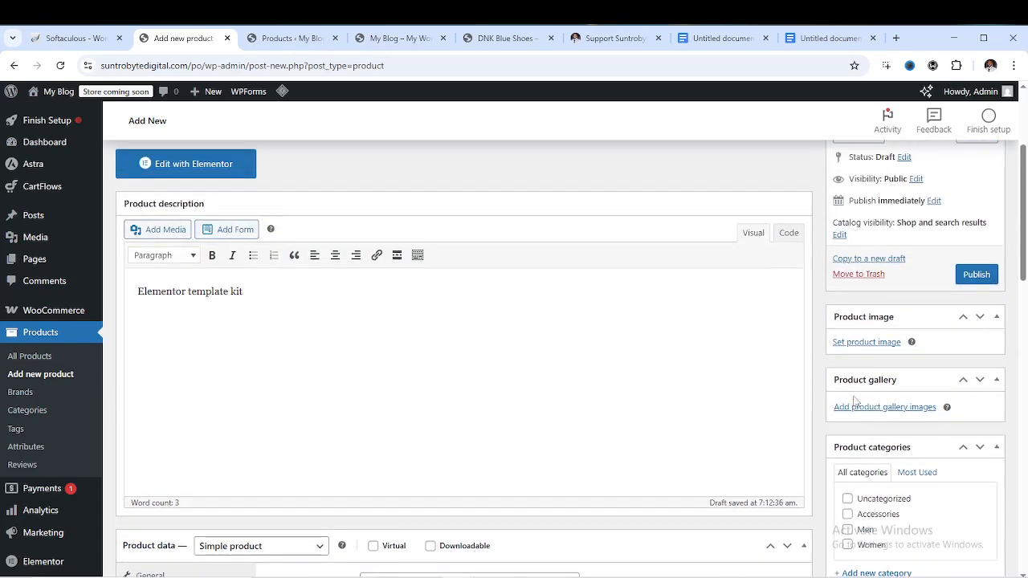
Set banner-04.jpg, the photo of people against a blue wall, as the product image
click(869, 343)
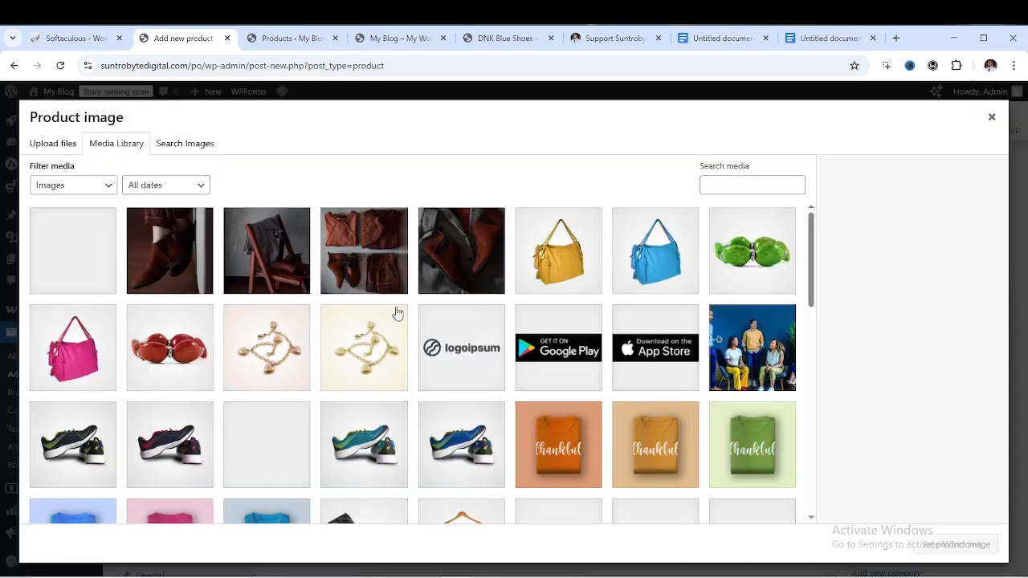
click(390, 38)
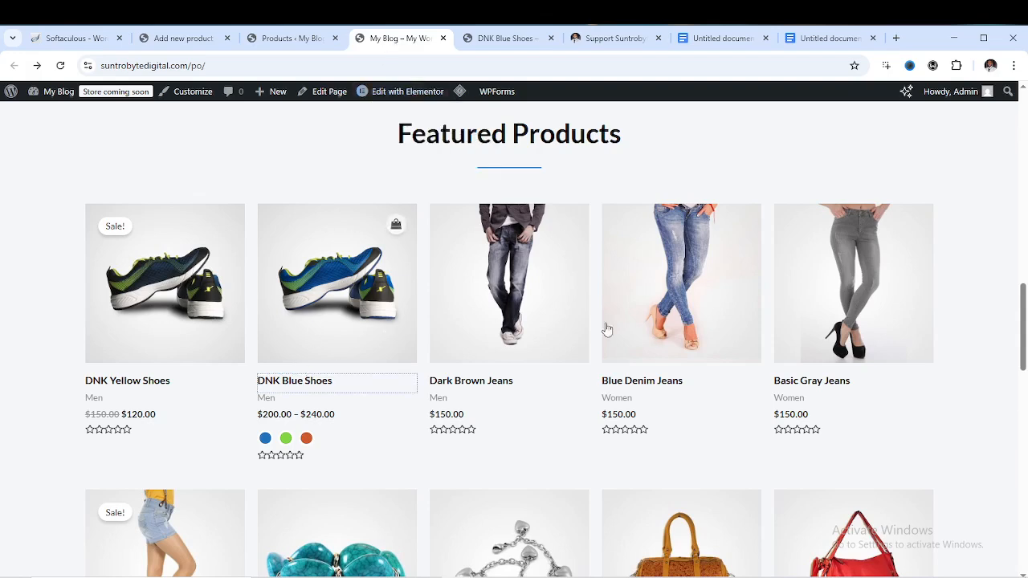
click(207, 43)
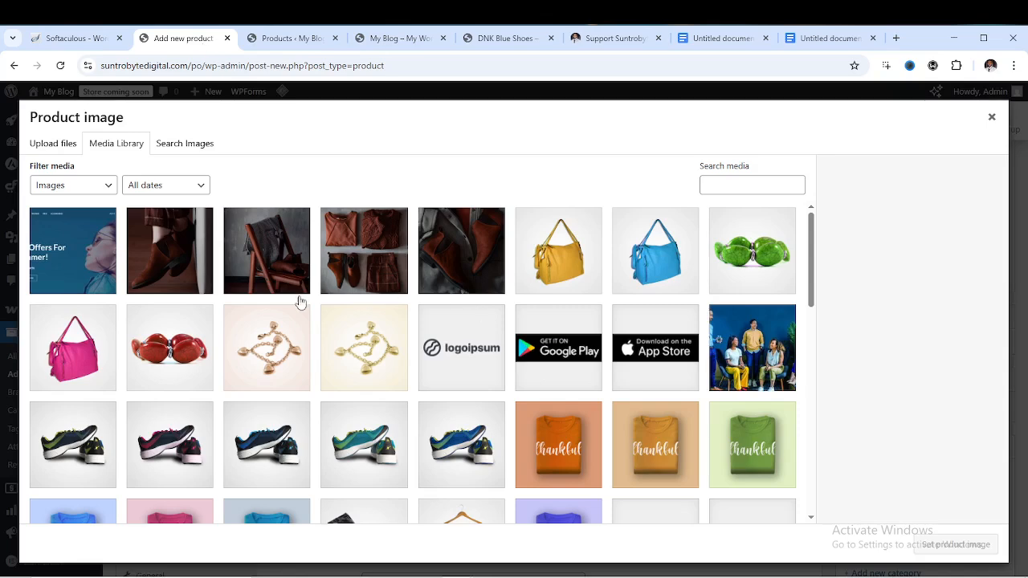
scroll(648, 326, down, 1)
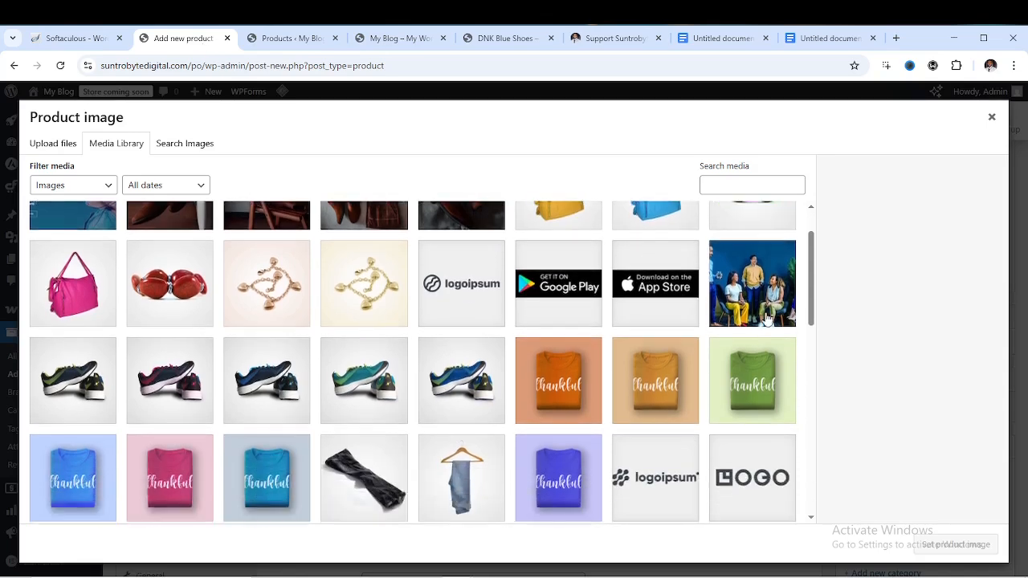
click(765, 309)
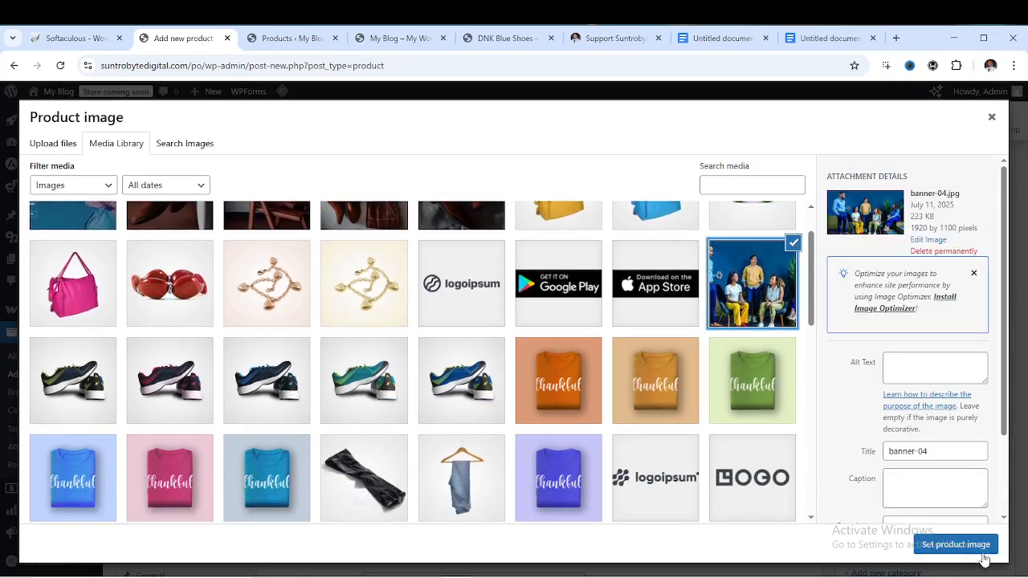
click(956, 544)
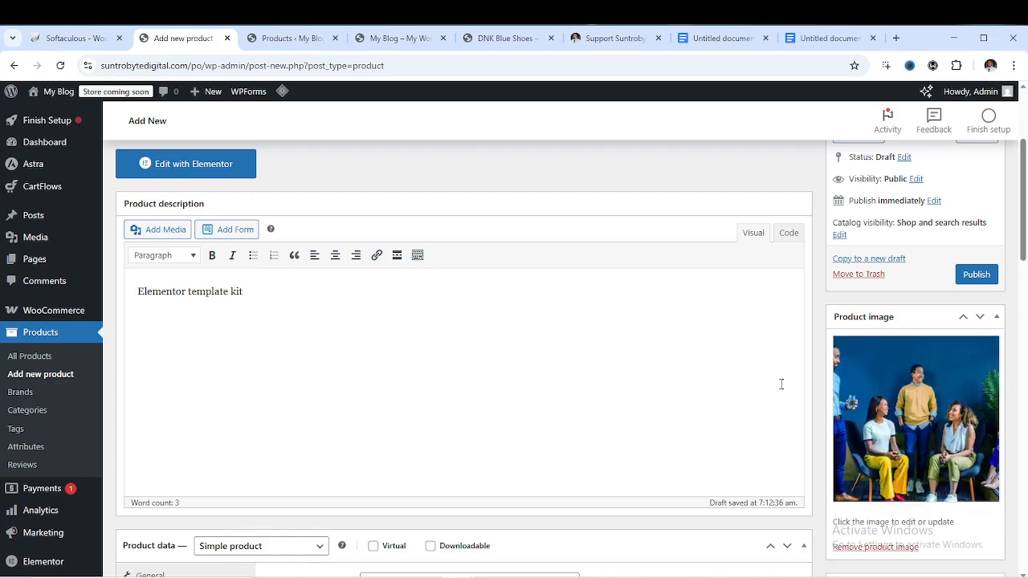
Publish Elementor template kit and view its live page showing $50.00 over $67.00 in a new tab
click(976, 276)
scroll(654, 402, down, 4)
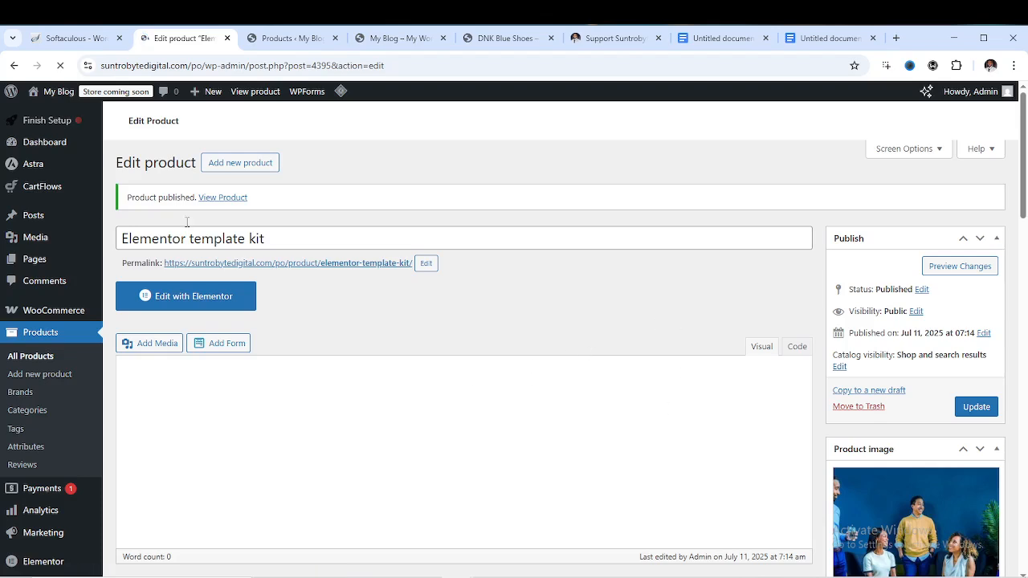
right_click(219, 199)
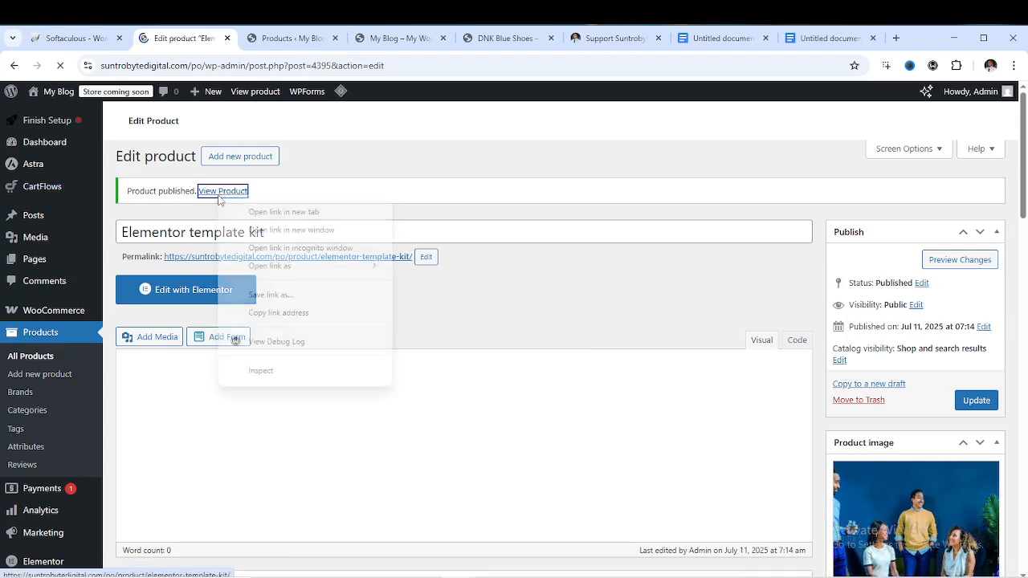
click(281, 212)
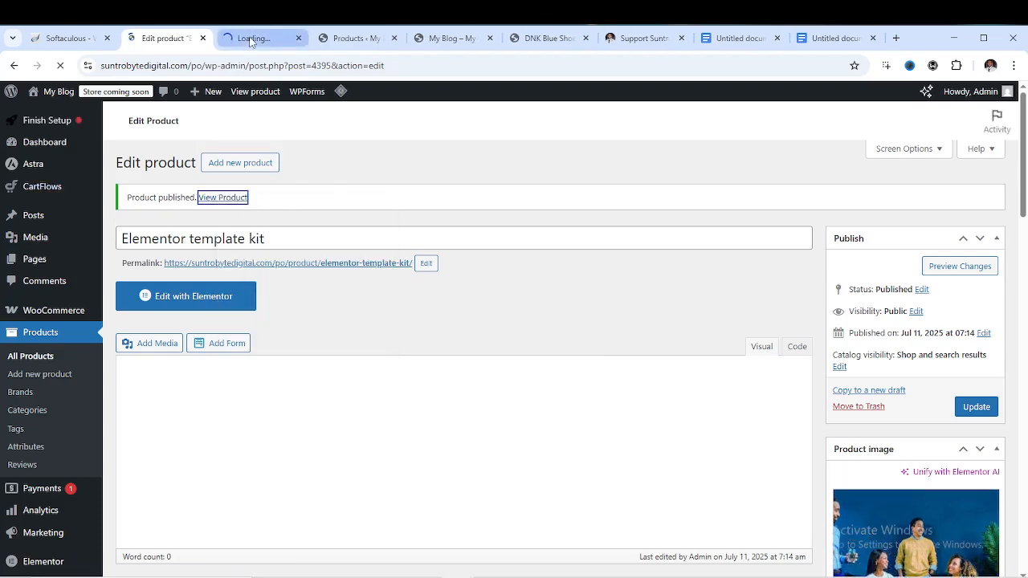
click(249, 38)
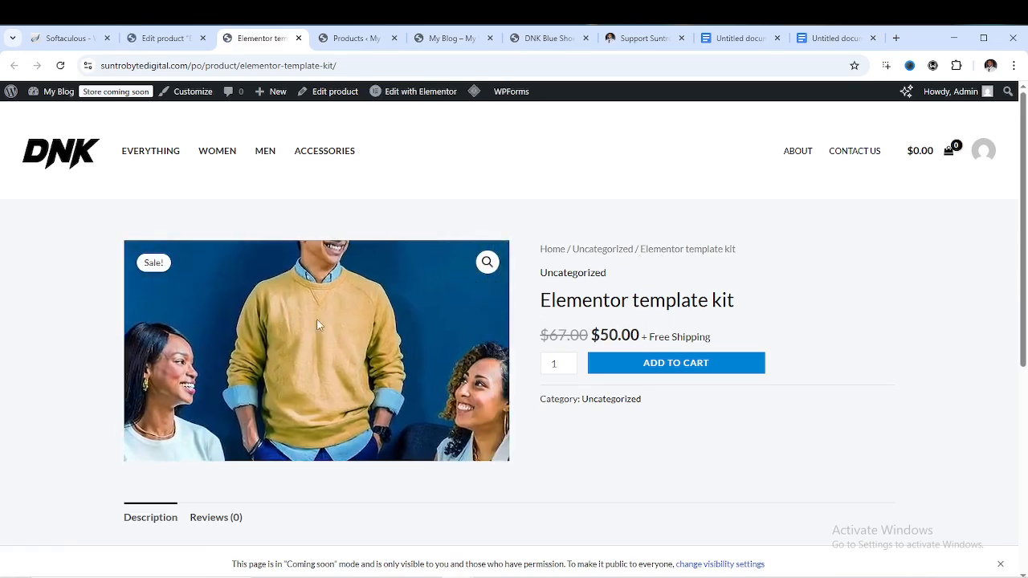
scroll(634, 237, down, 2)
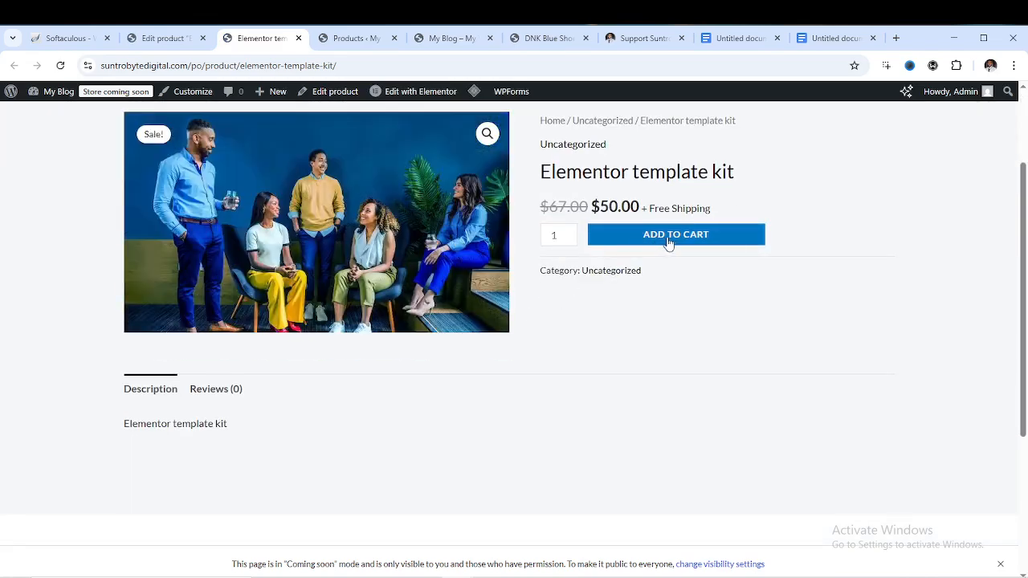
scroll(222, 312, down, 3)
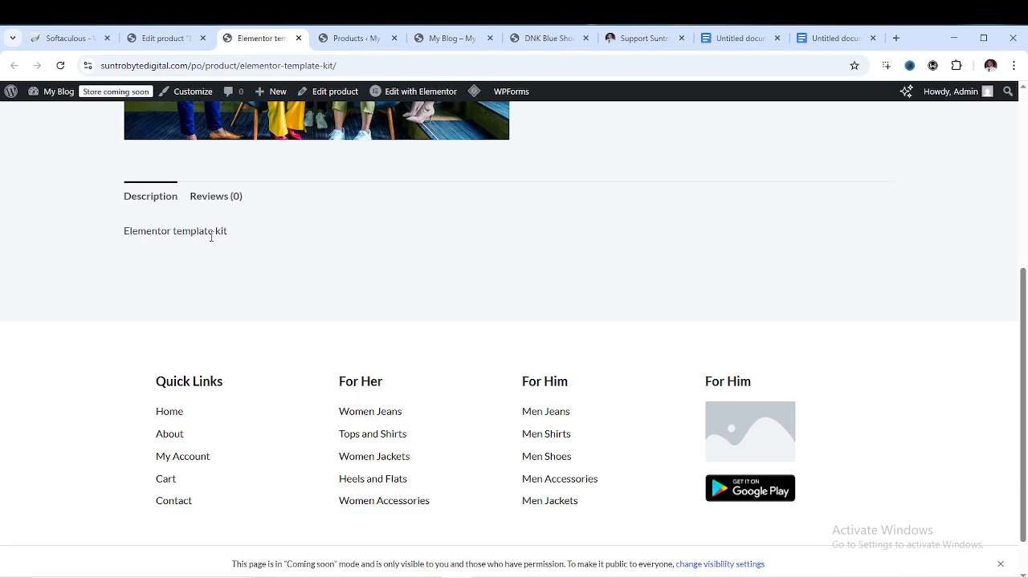
scroll(227, 244, down, 1)
scroll(246, 237, up, 3)
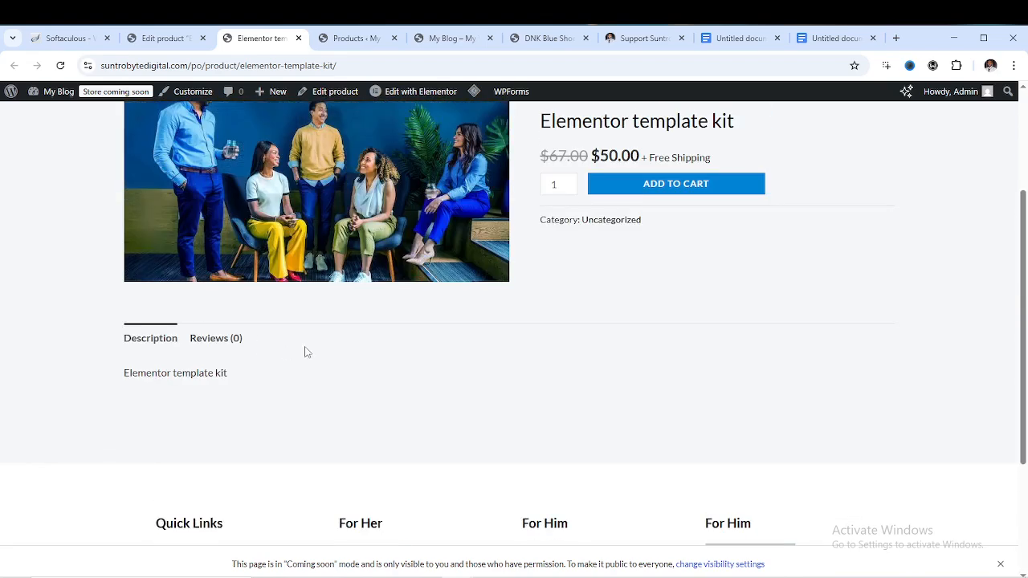
scroll(255, 367, up, 3)
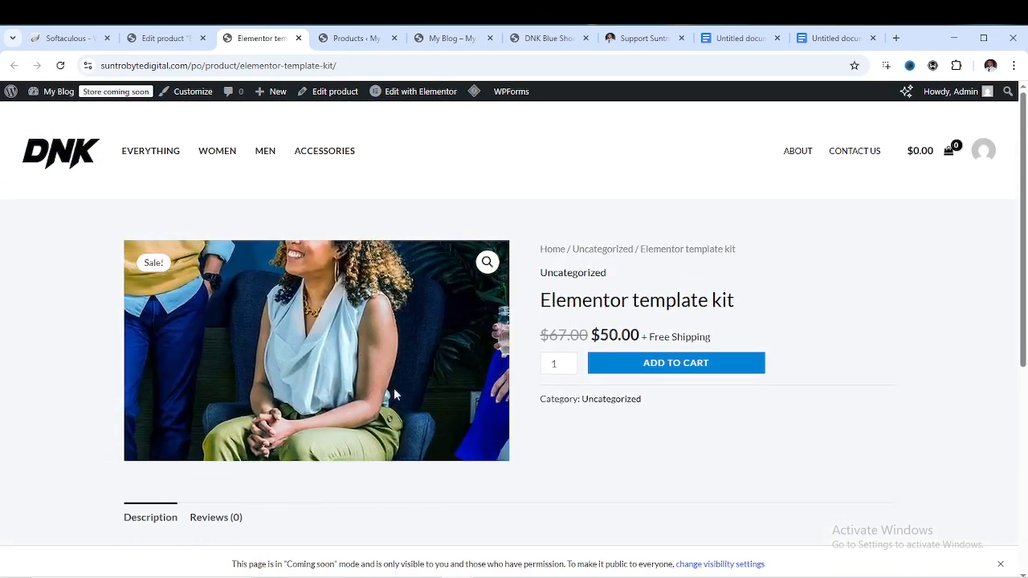
scroll(394, 388, down, 2)
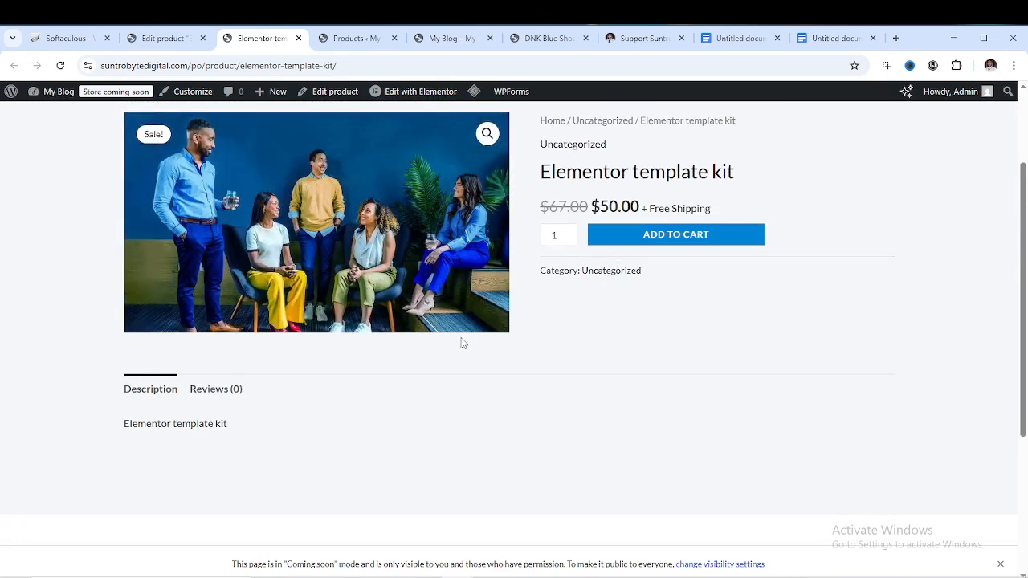
scroll(462, 343, up, 2)
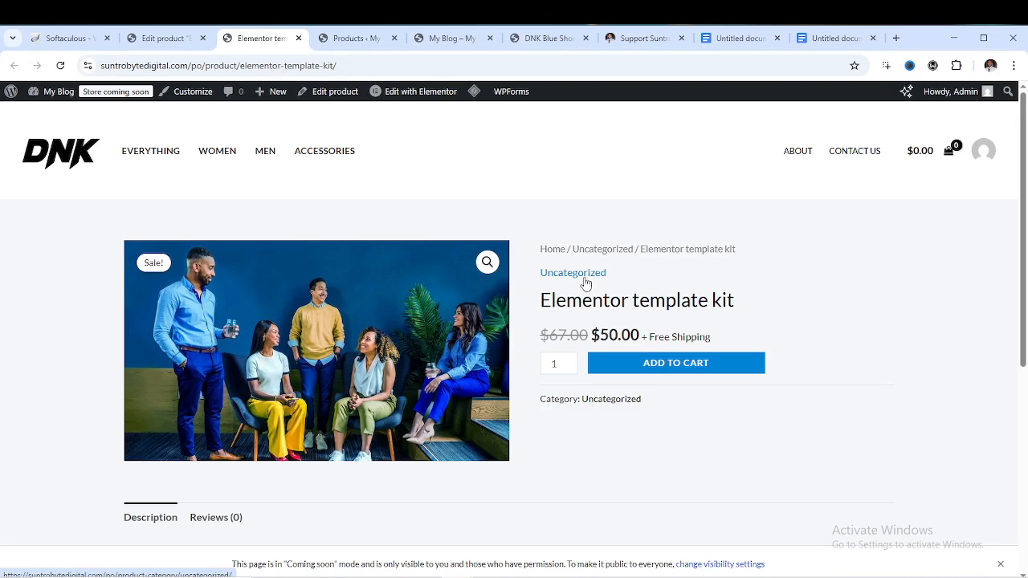
scroll(395, 410, down, 1)
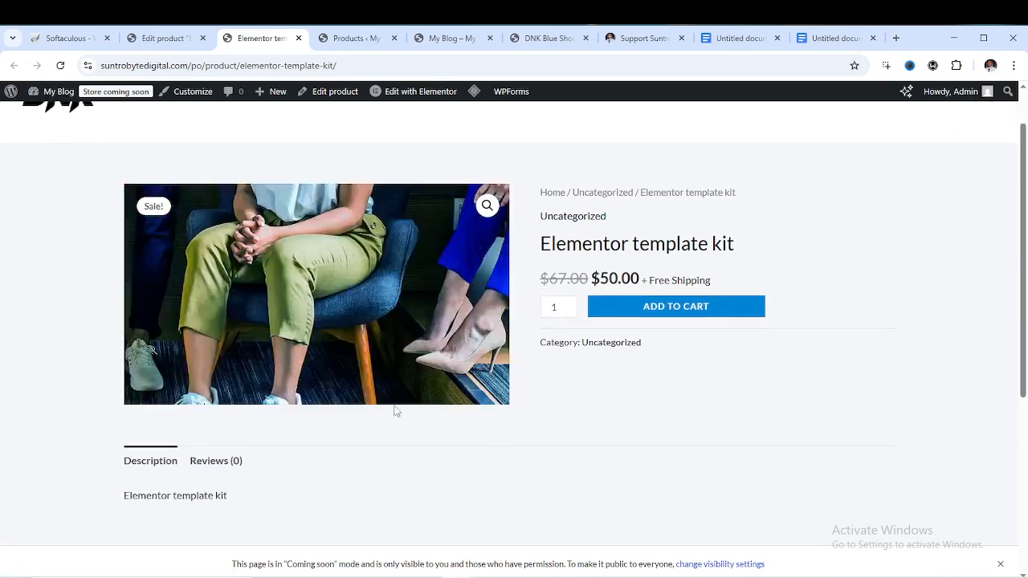
scroll(395, 411, down, 3)
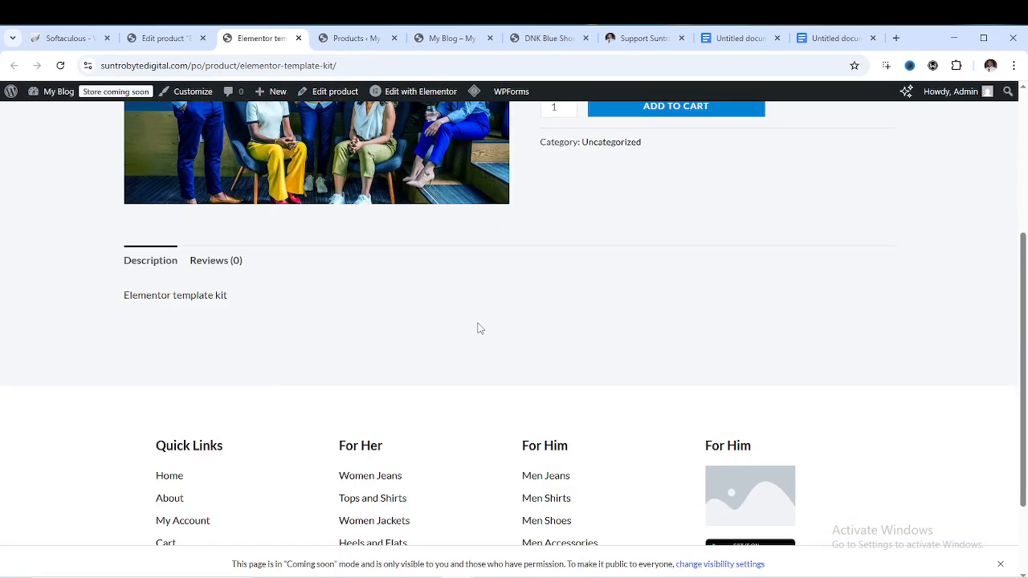
scroll(500, 328, up, 4)
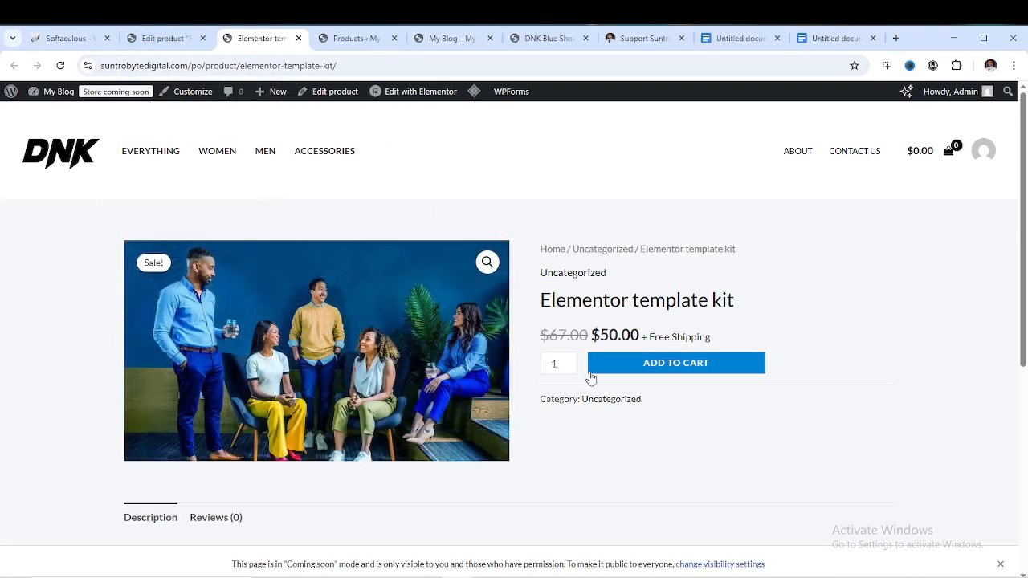
Tick Virtual and Downloadable in the Elementor template kit's Product data
click(157, 44)
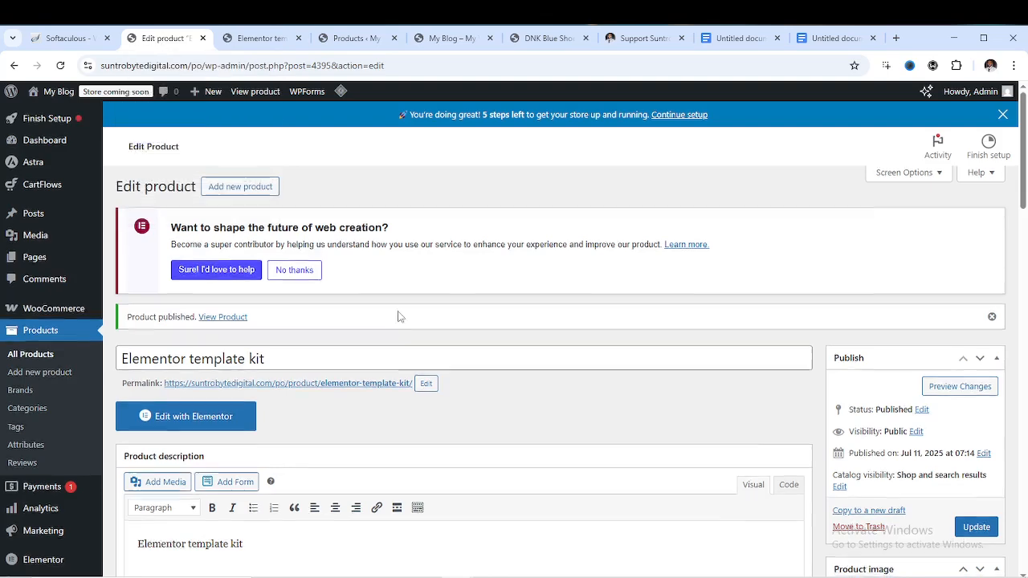
scroll(397, 313, down, 6)
scroll(405, 308, down, 2)
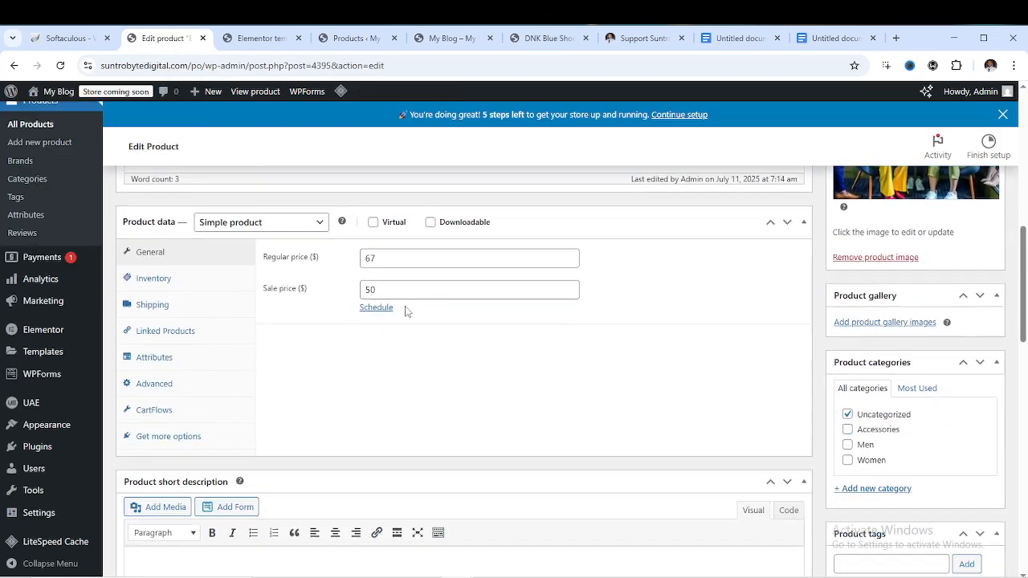
click(373, 224)
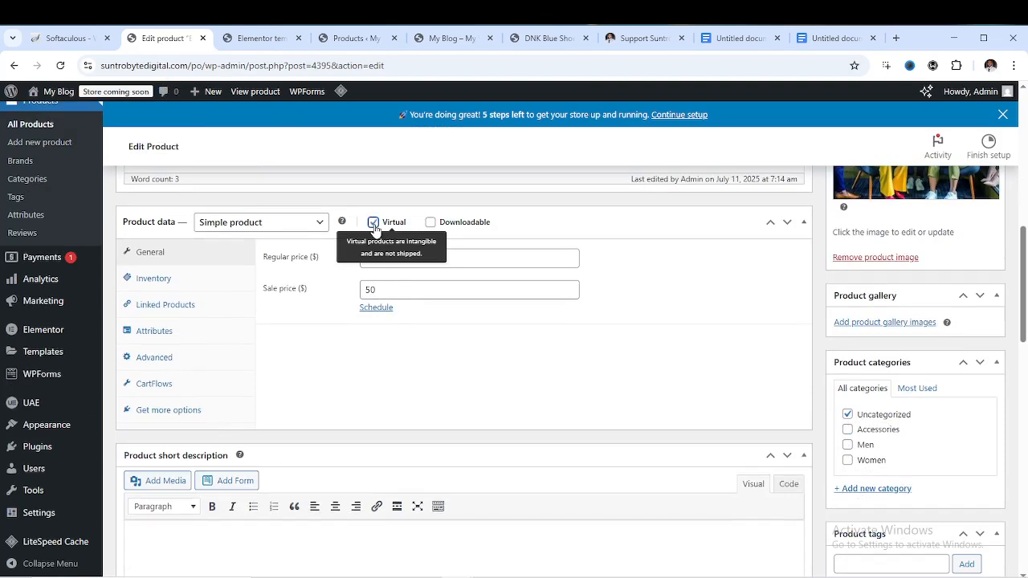
click(432, 225)
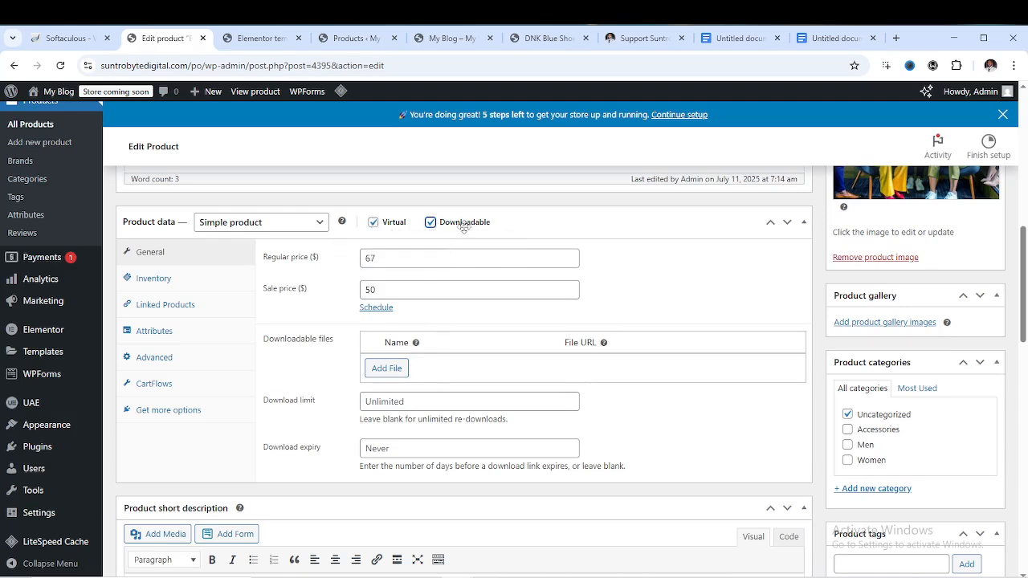
Add a downloadable file row using the yellow bag image's URL from the Media Library
click(387, 369)
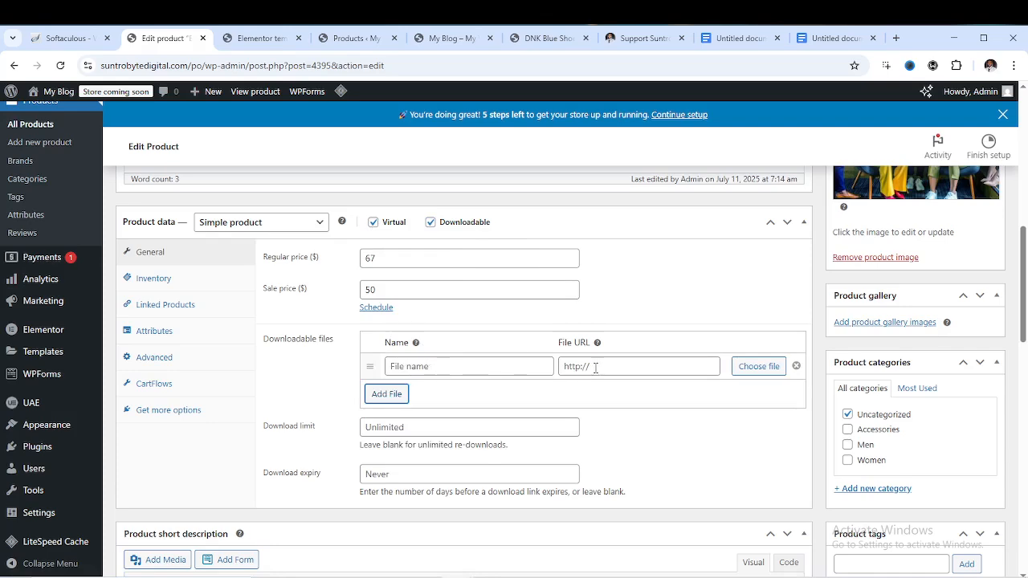
click(741, 367)
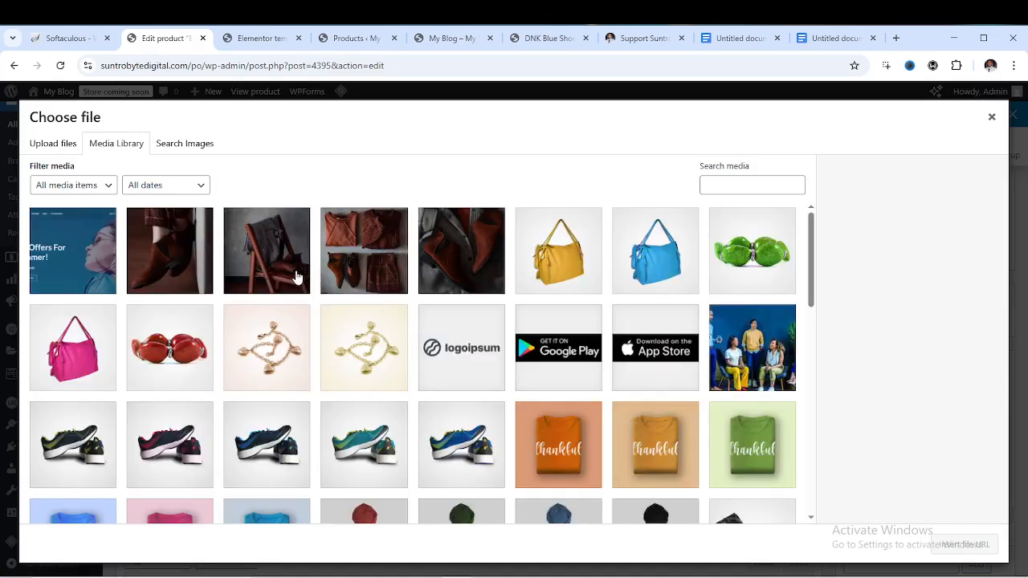
click(537, 266)
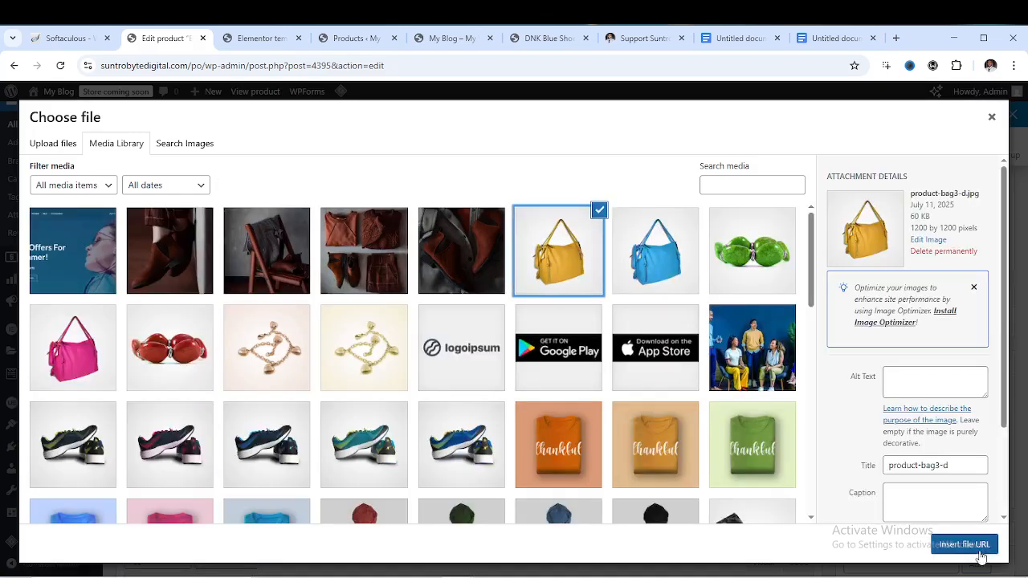
click(965, 545)
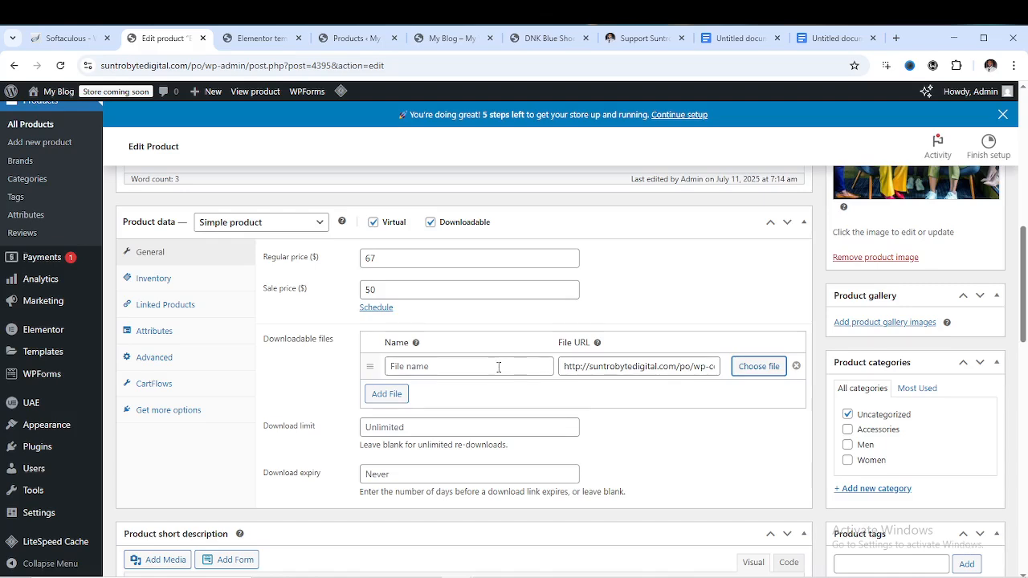
Name the downloadable file 'Bag sample' and update the product
click(439, 369)
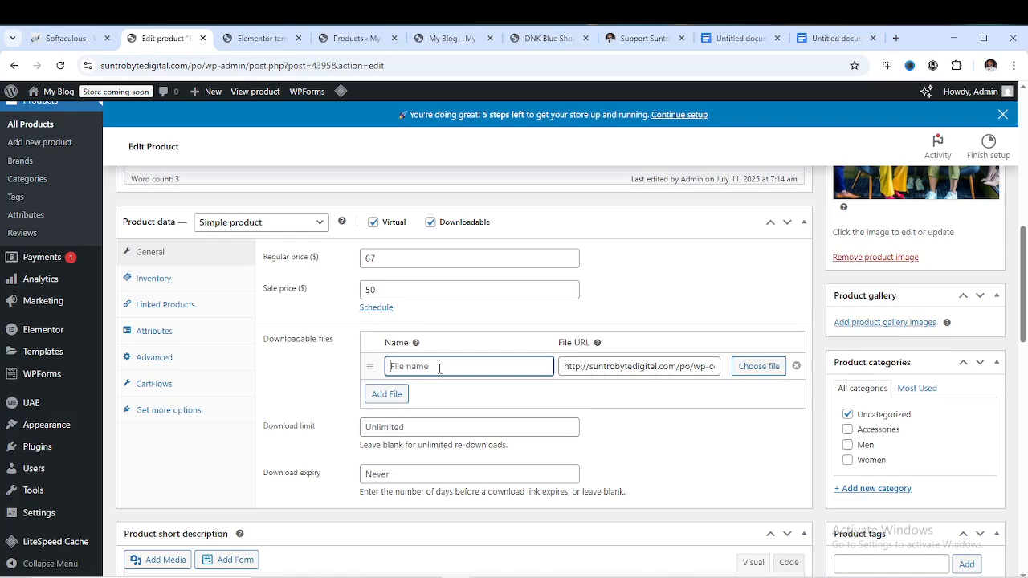
text(Bag sample)
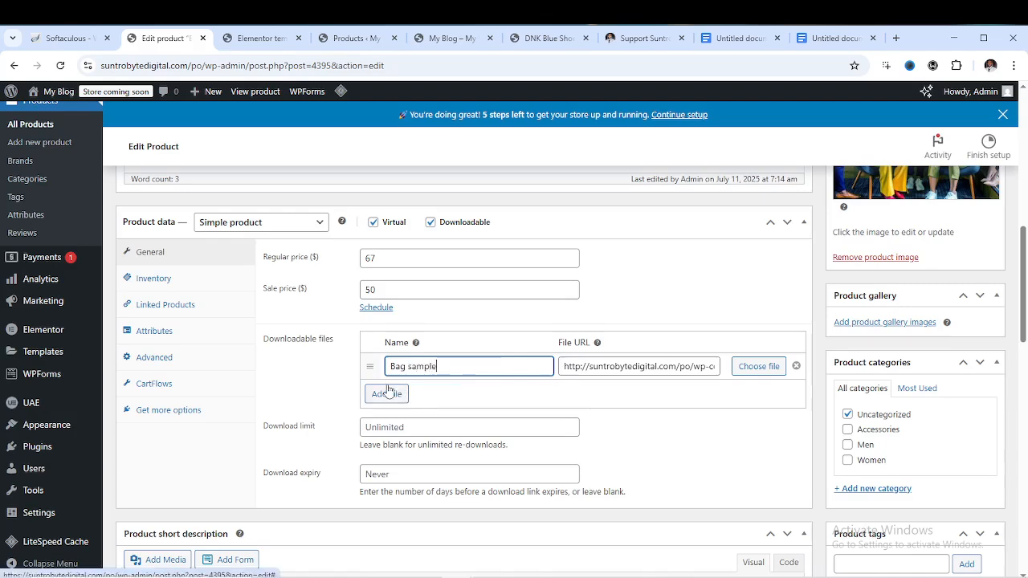
scroll(450, 384, down, 1)
scroll(498, 371, up, 3)
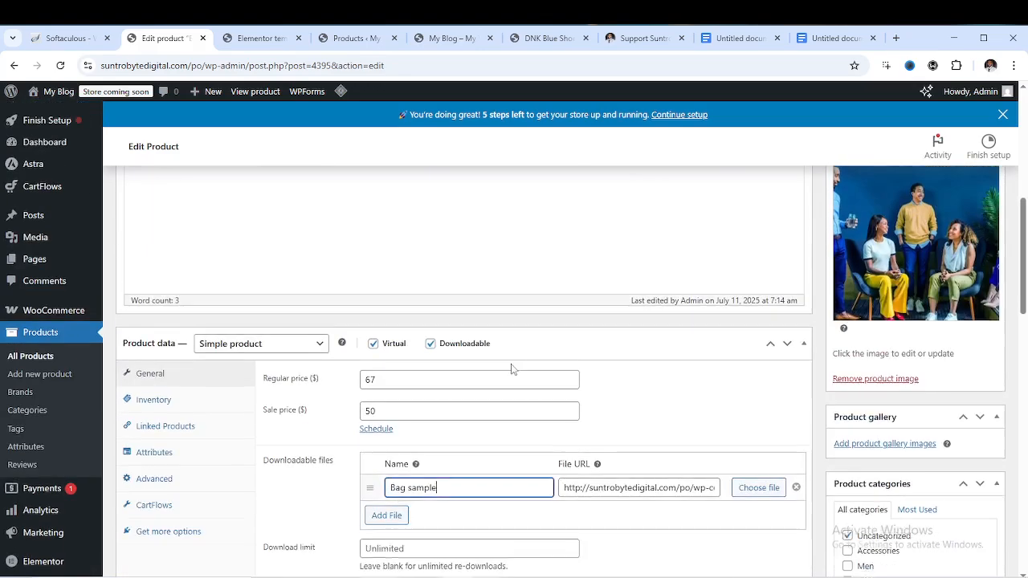
scroll(490, 386, down, 2)
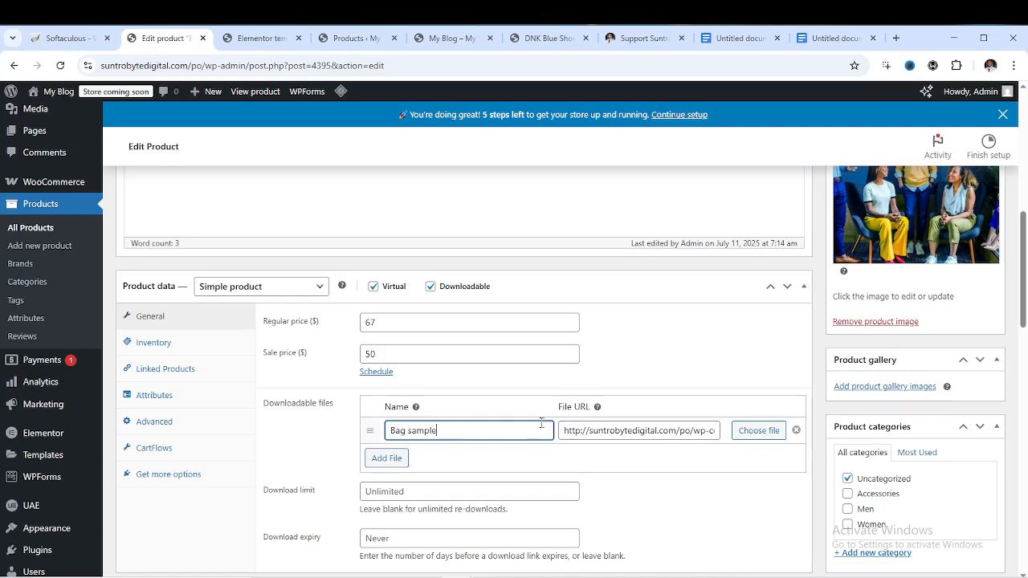
scroll(541, 423, up, 3)
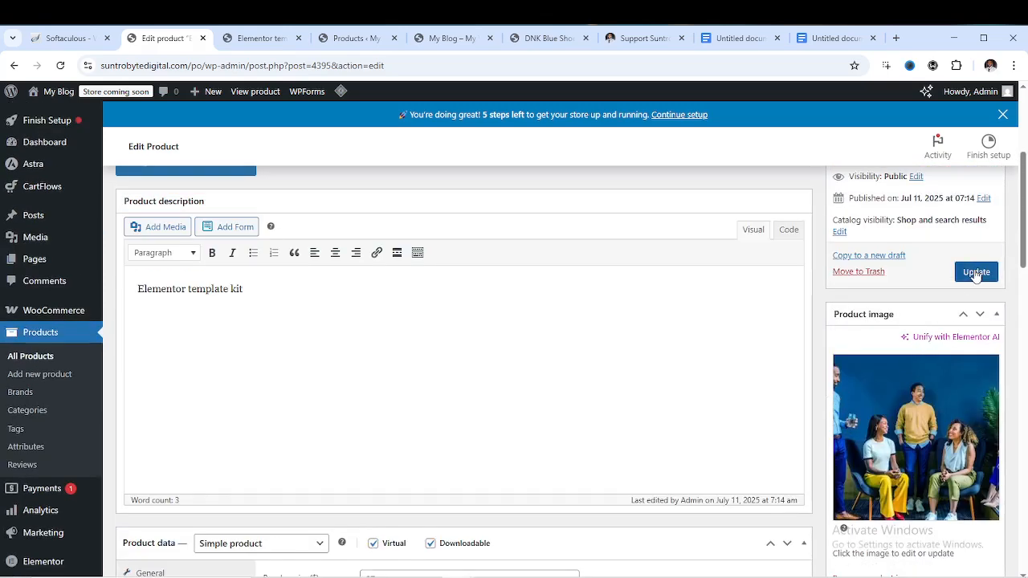
click(977, 272)
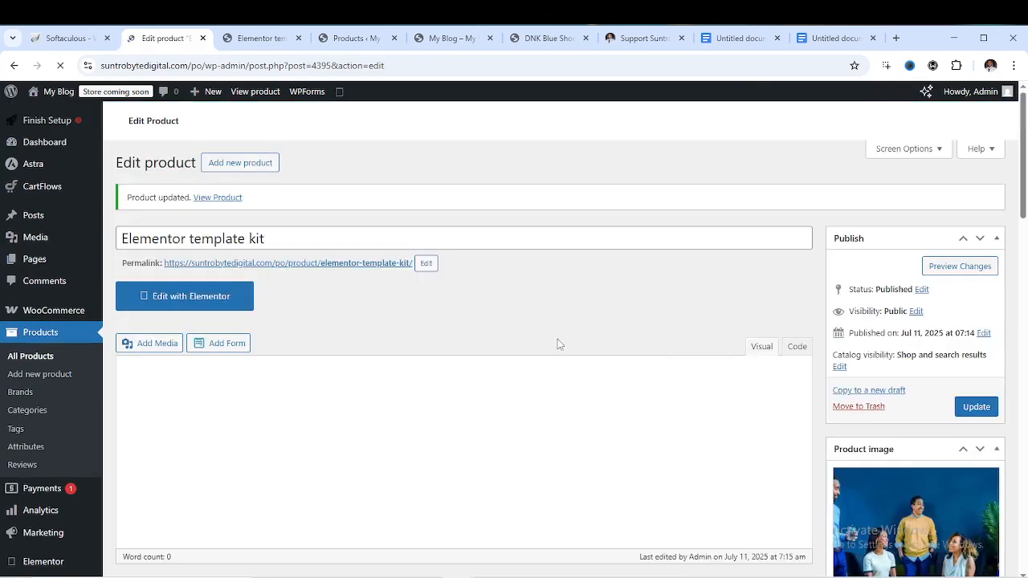
Review the updated product page, then open the WooCommerce setup wizard's 'Welcome to Woo!' screen
scroll(576, 351, down, 2)
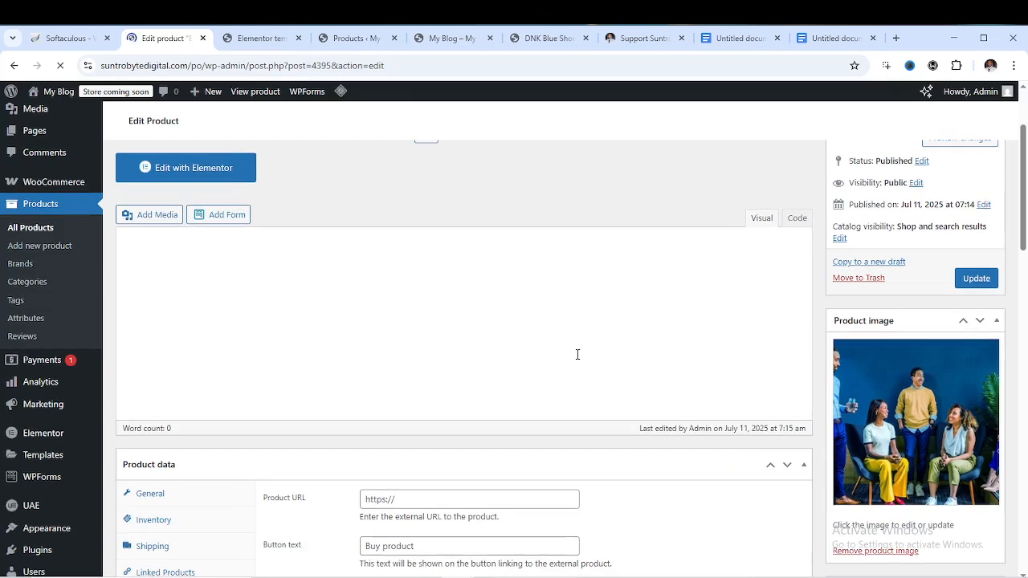
scroll(543, 433, down, 3)
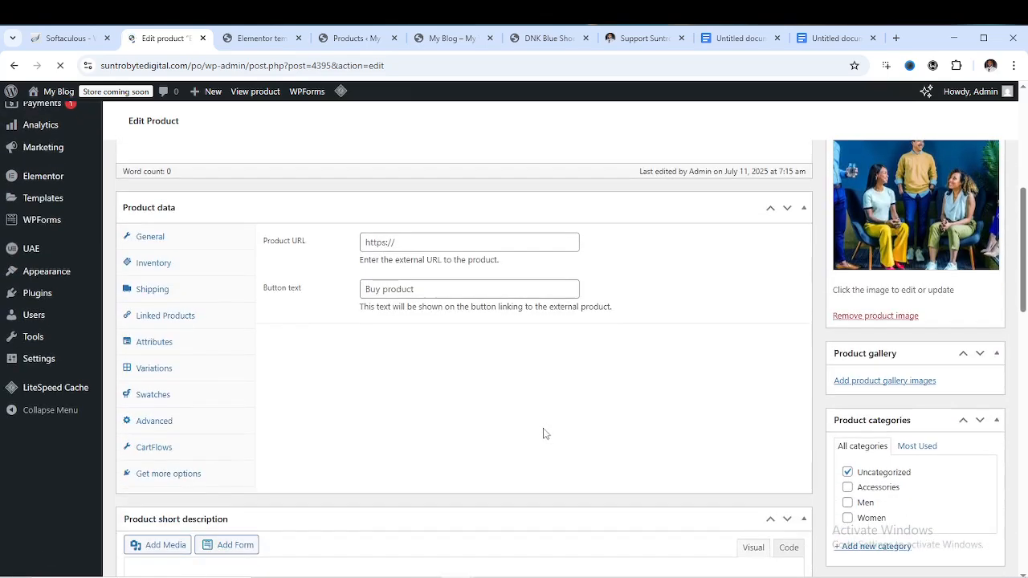
scroll(381, 281, up, 5)
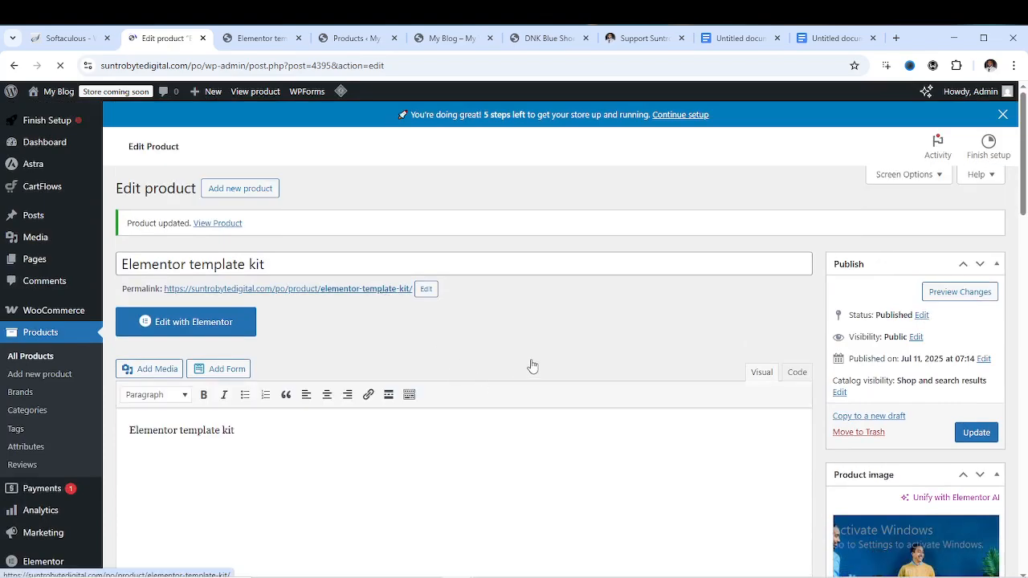
scroll(417, 396, down, 1)
scroll(418, 397, down, 2)
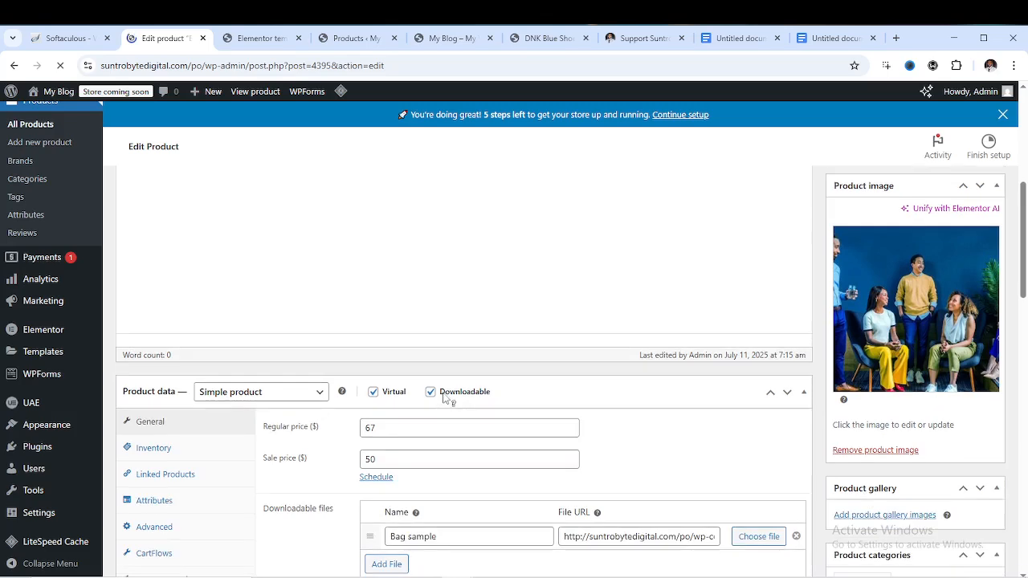
scroll(450, 410, up, 5)
scroll(473, 431, down, 2)
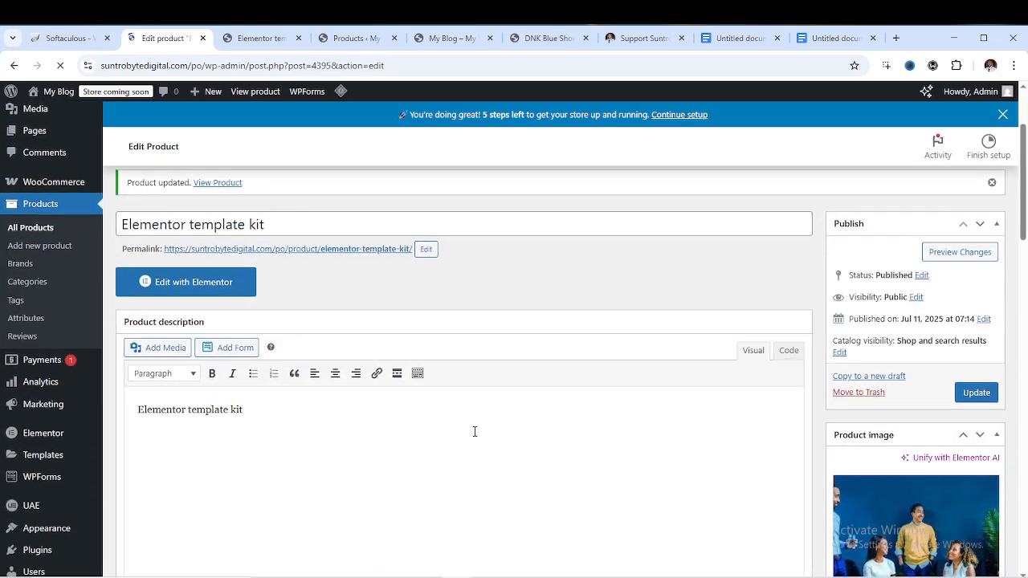
scroll(474, 431, up, 2)
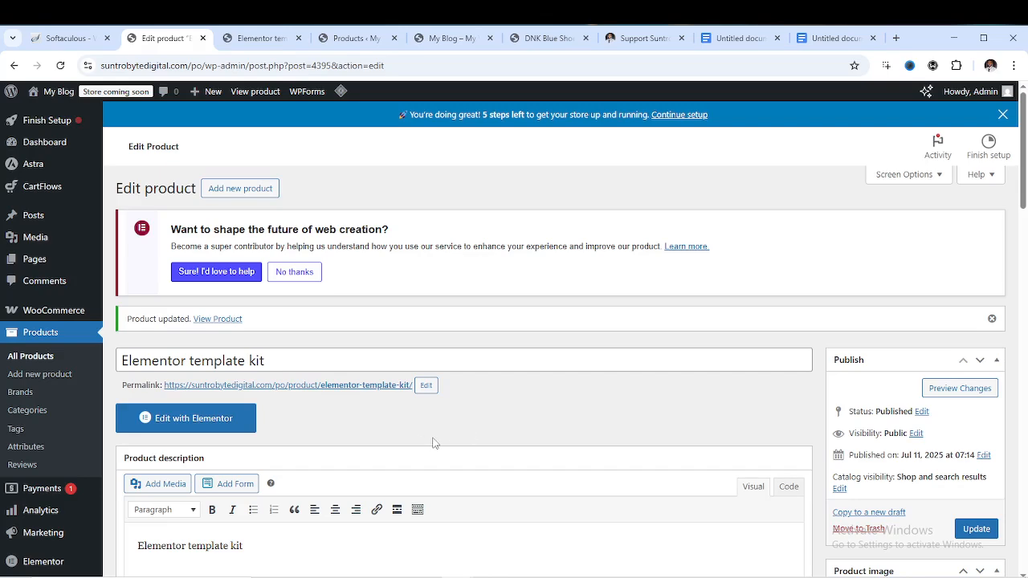
scroll(91, 481, down, 3)
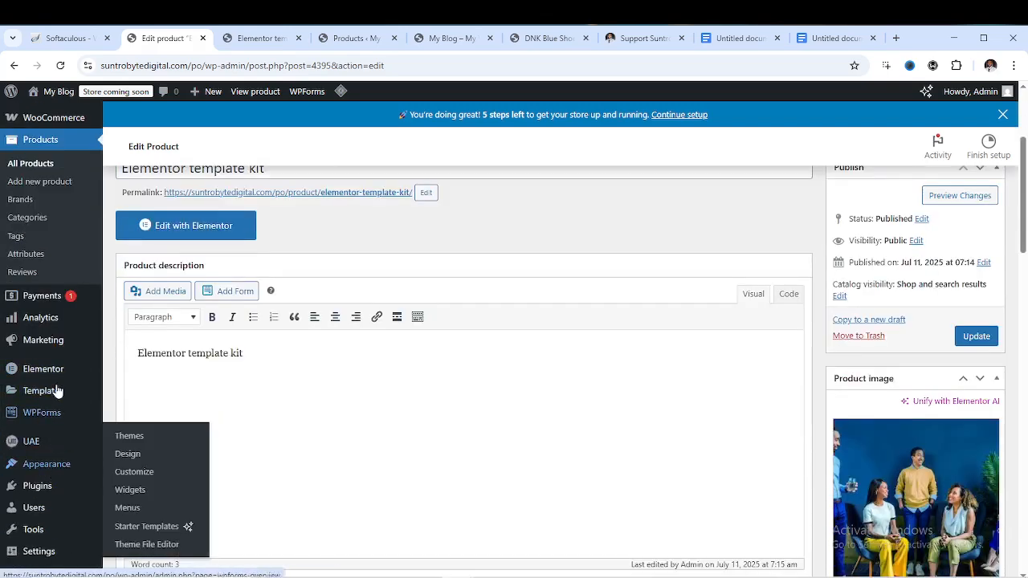
scroll(44, 273, up, 3)
mouse_move(40, 315)
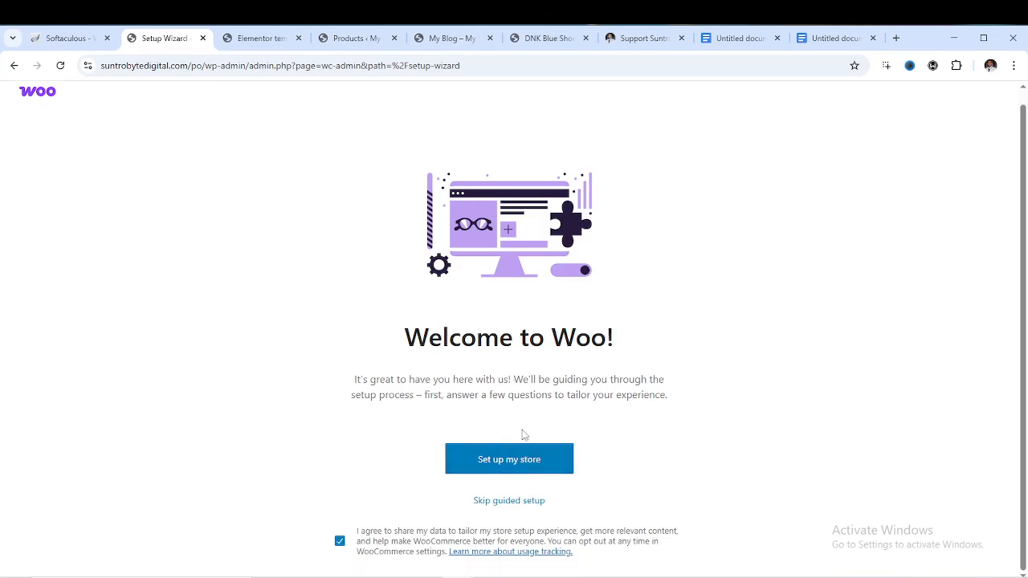
Start store setup with 'I'm just starting my business' and continue to the store details step
click(511, 464)
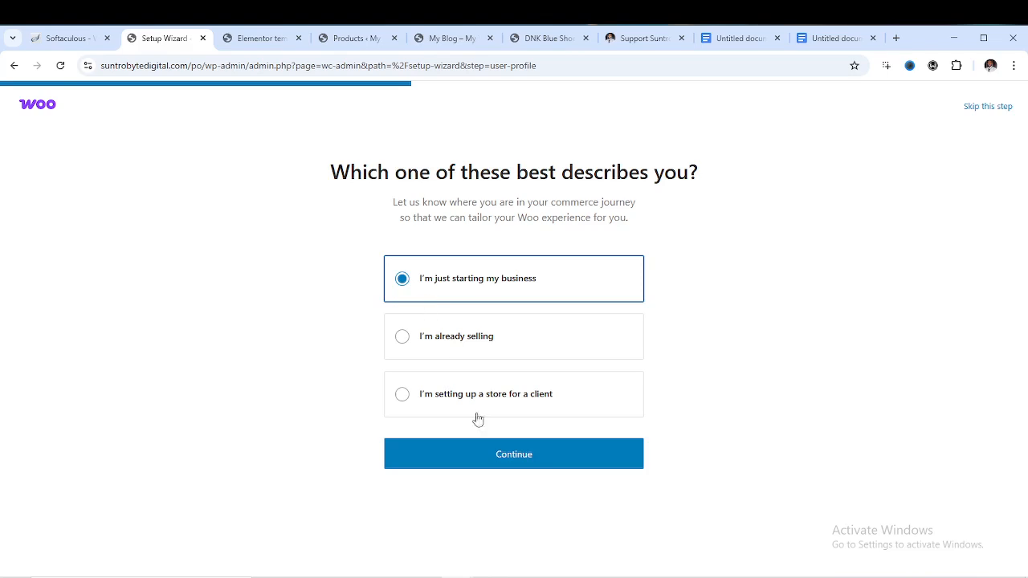
click(516, 460)
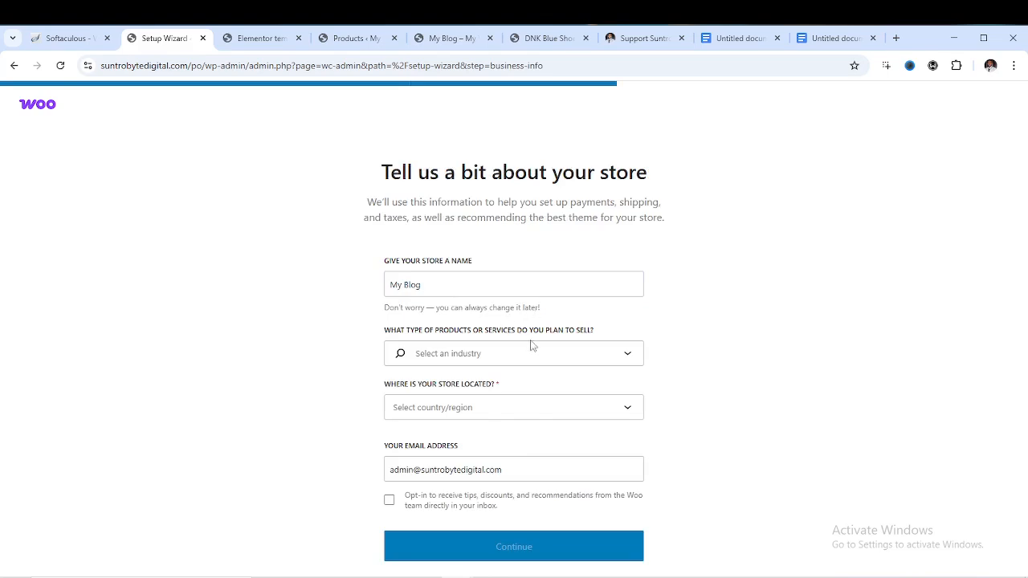
Settle on Clothing and accessories as the store's industry after trying Other and Education and learning
click(561, 362)
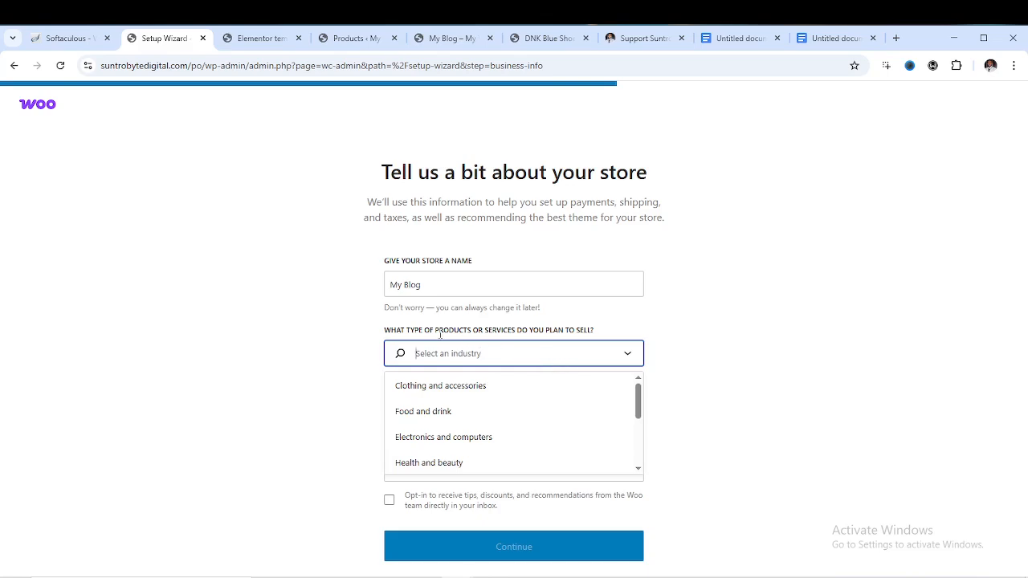
click(486, 383)
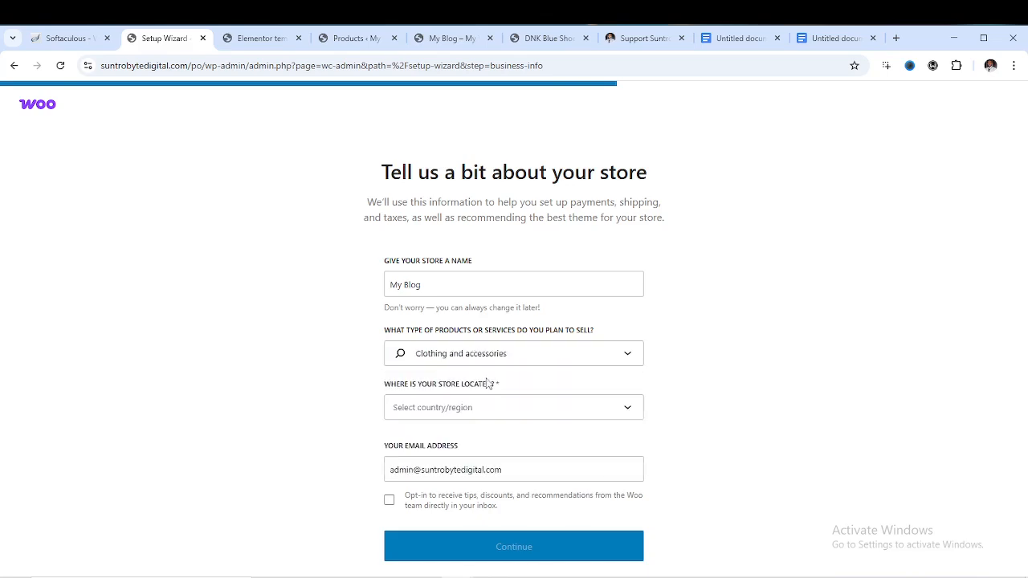
click(522, 362)
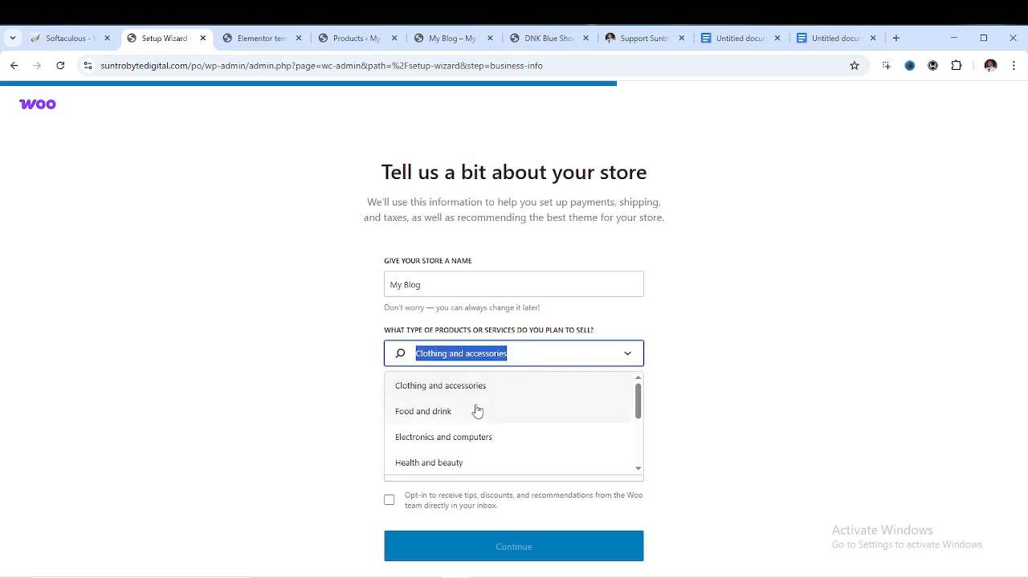
scroll(477, 410, down, 5)
click(442, 463)
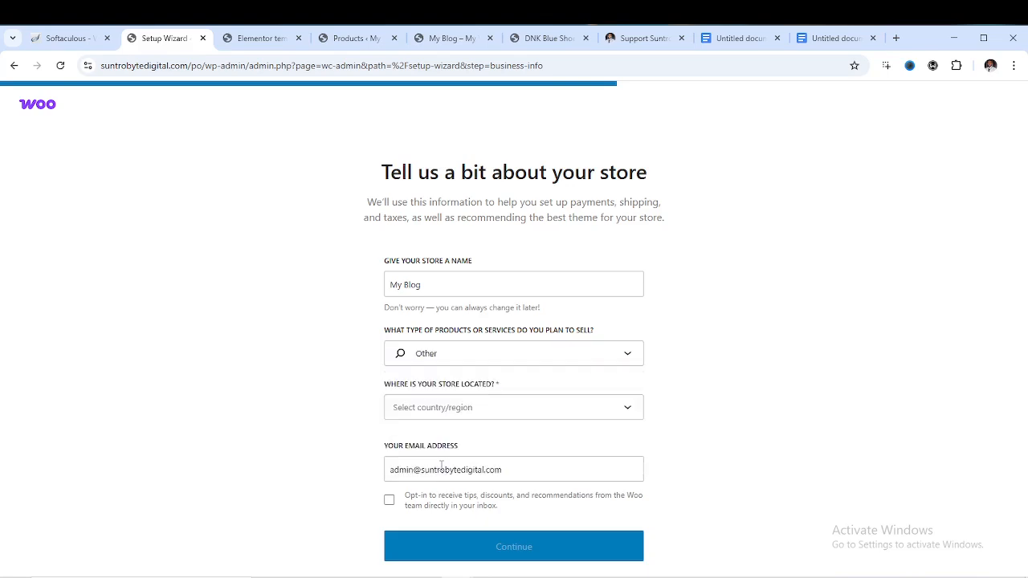
click(518, 353)
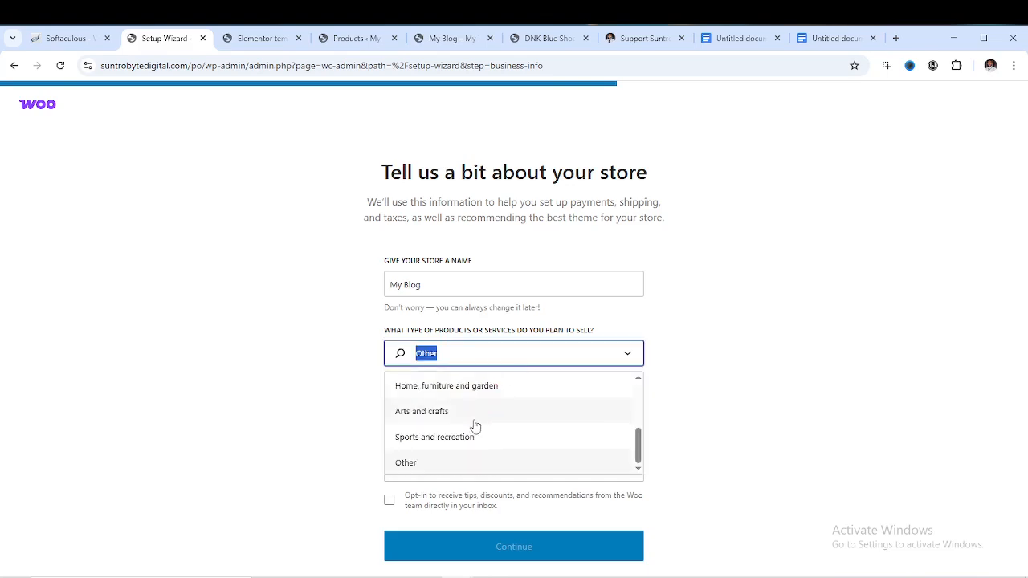
scroll(476, 427, up, 3)
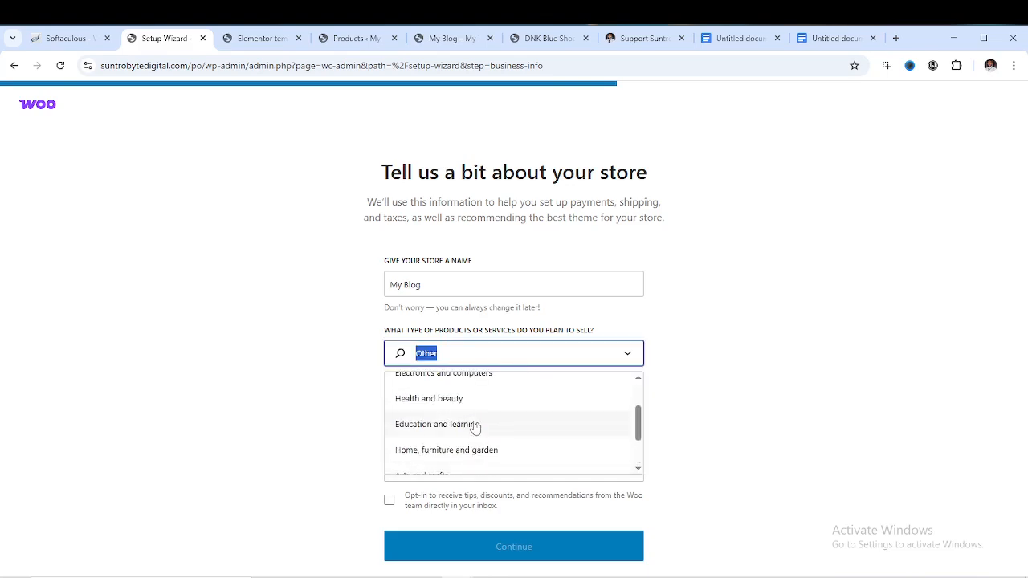
click(475, 427)
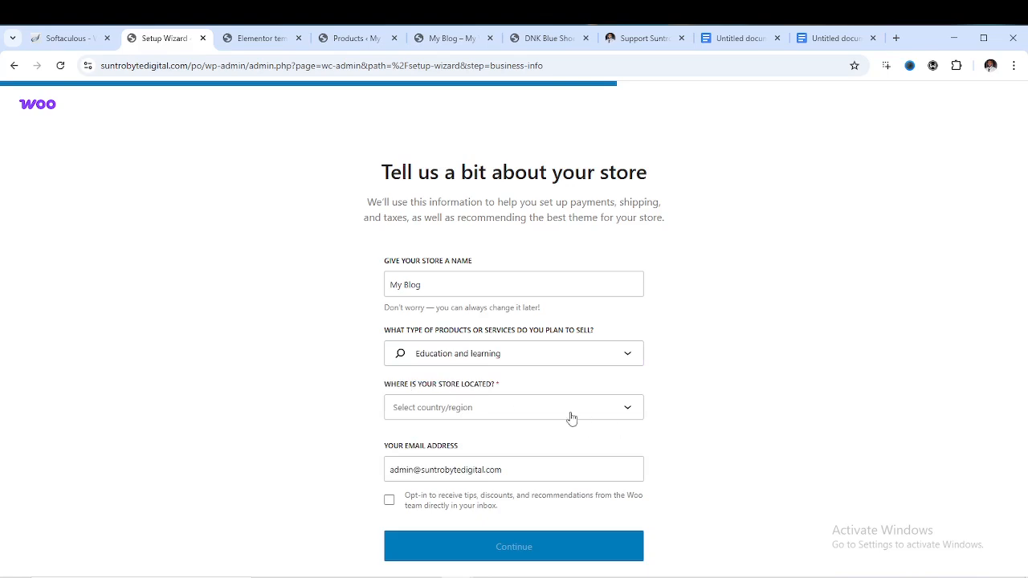
click(522, 410)
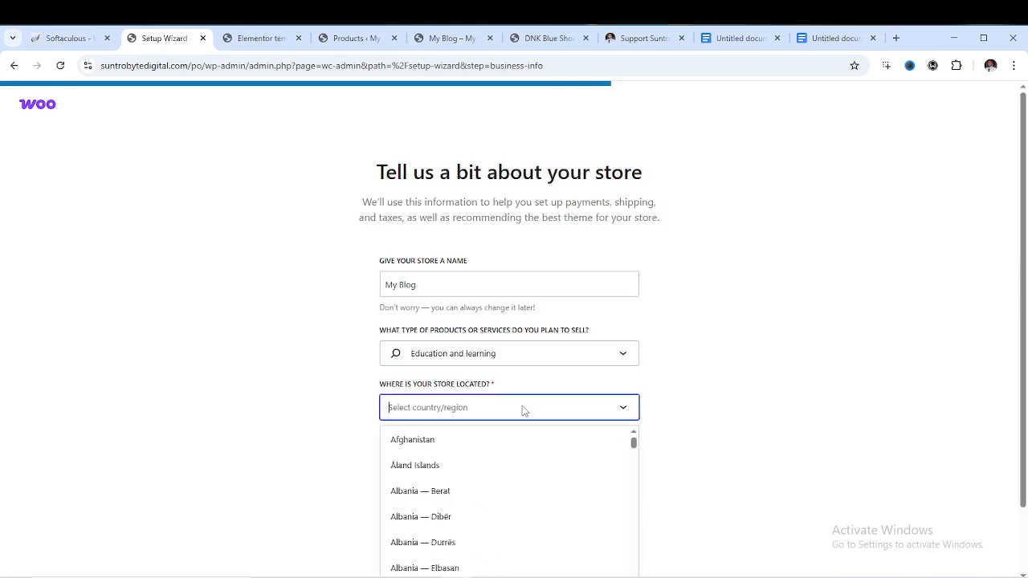
click(506, 357)
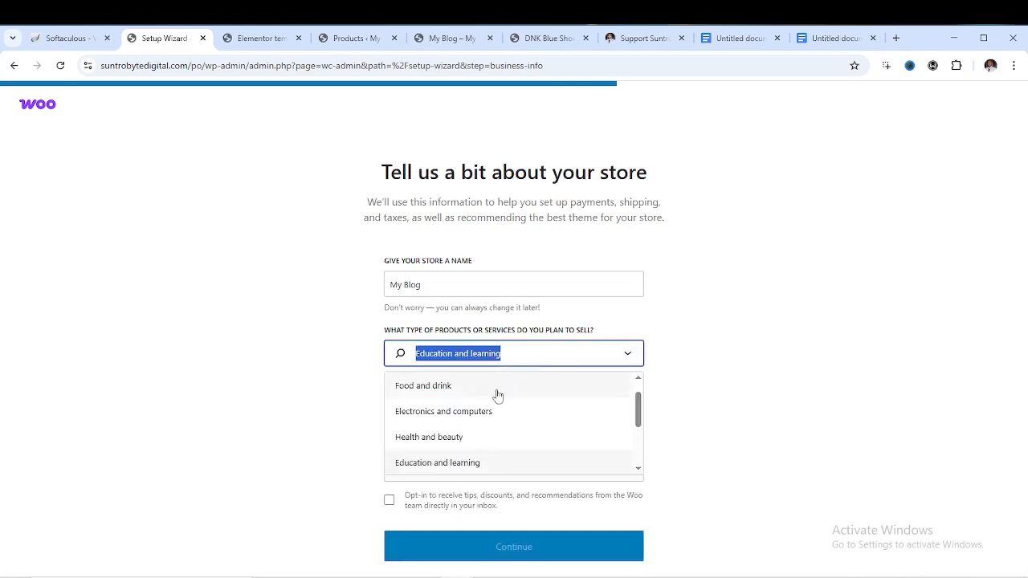
scroll(460, 421, up, 1)
click(443, 397)
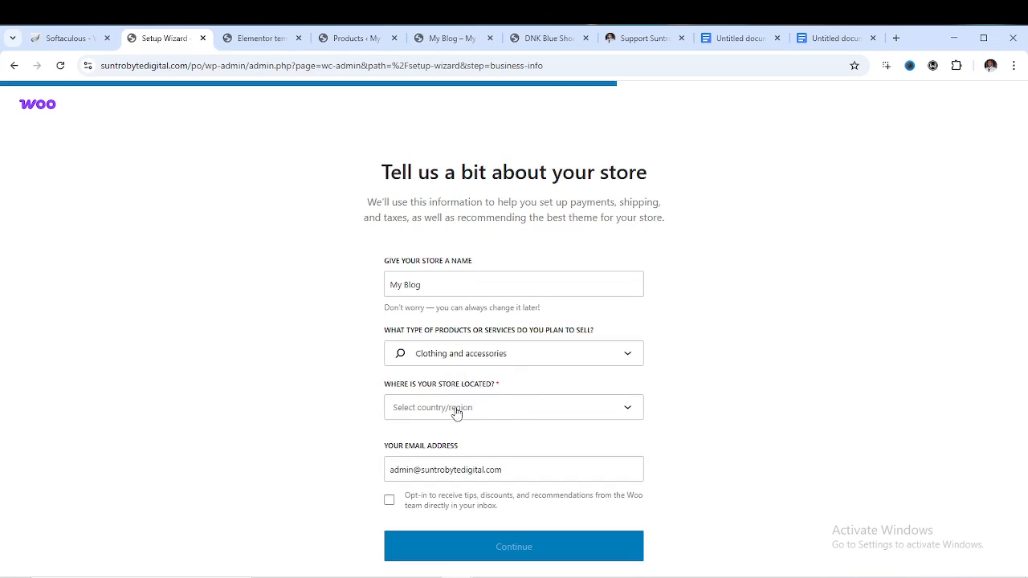
Set the location to United States (US) — Alabama, change the email's name part to 'info', and continue
click(486, 410)
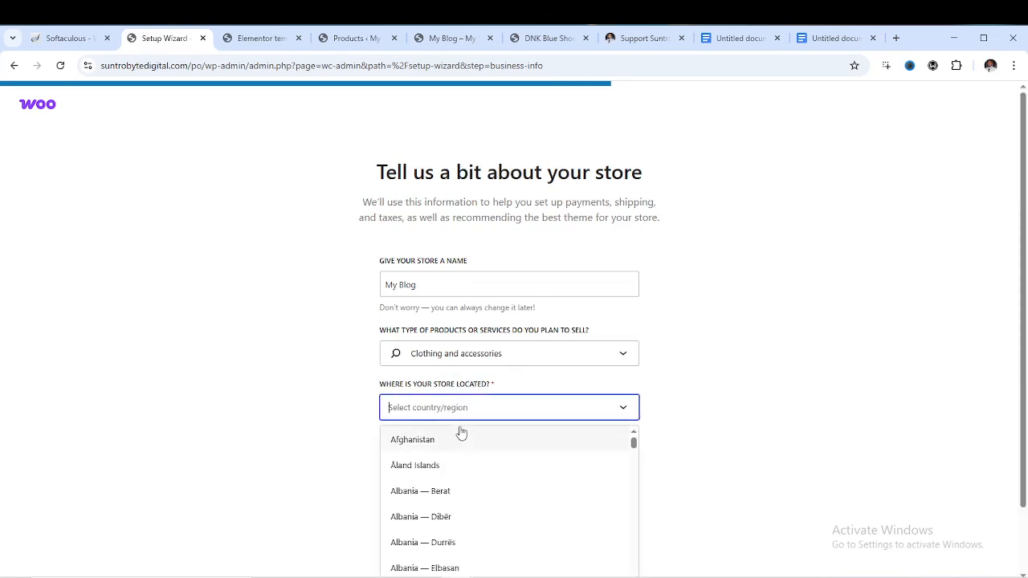
text(un)
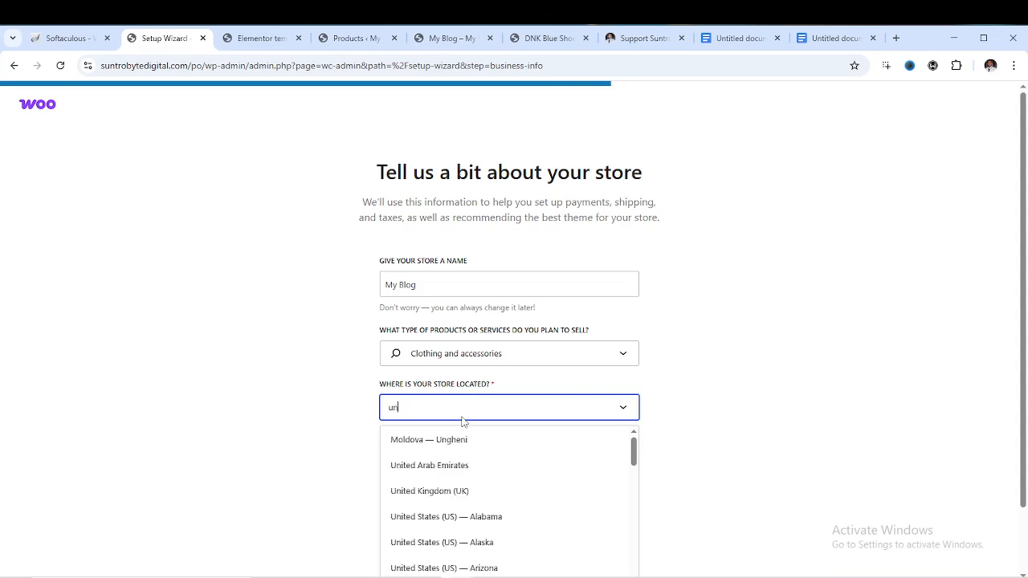
text(ited)
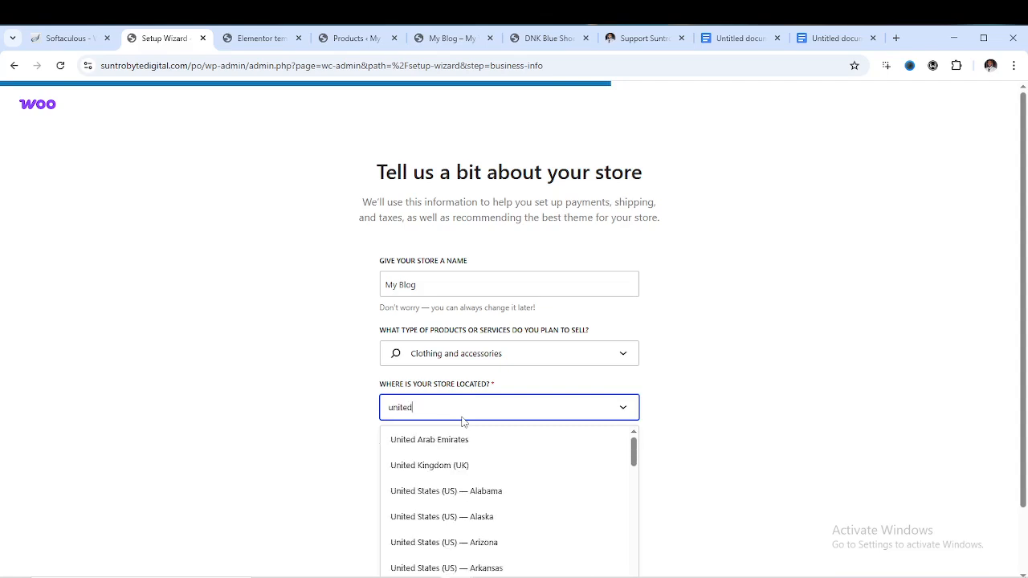
click(446, 491)
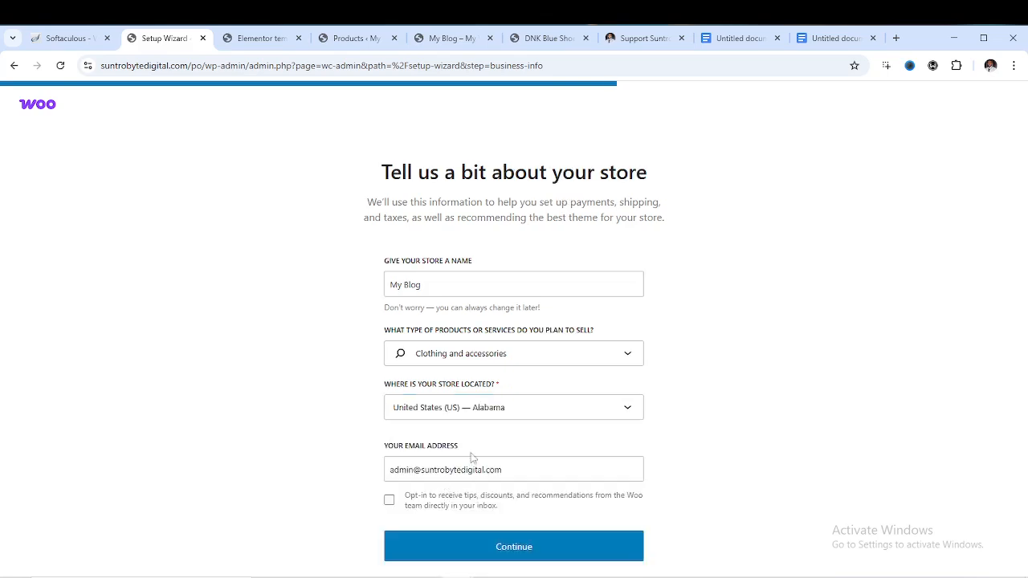
click(416, 469)
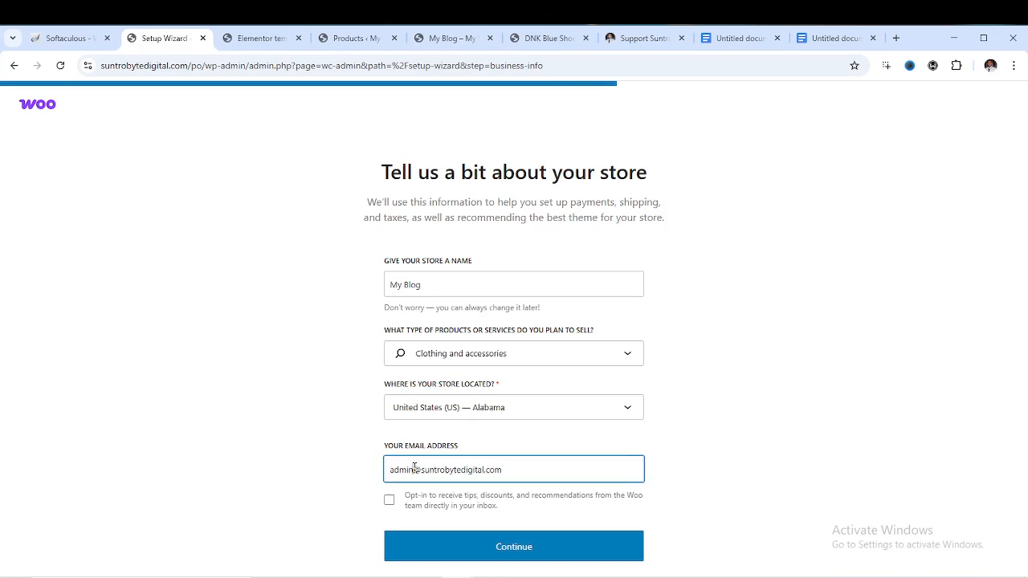
key(BackSpace)
key(BackSpace)
key(BackSpace)
key(BackSpace)
key(BackSpace)
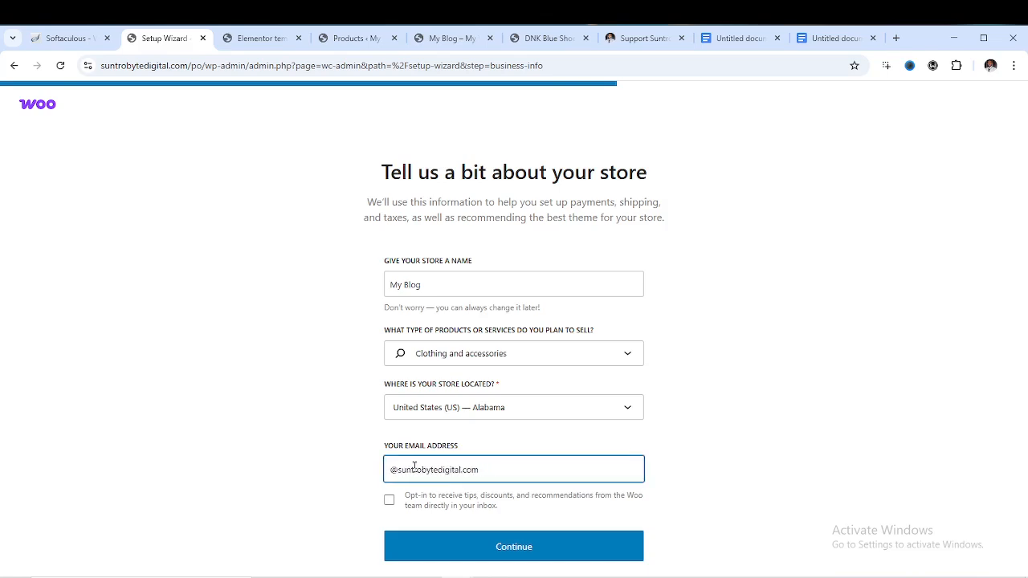
text(info)
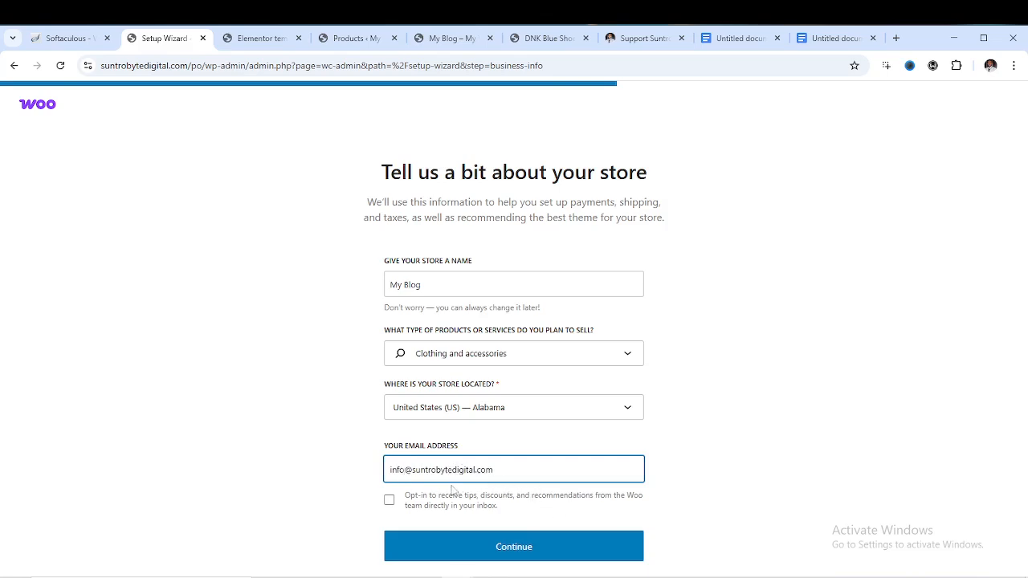
click(529, 557)
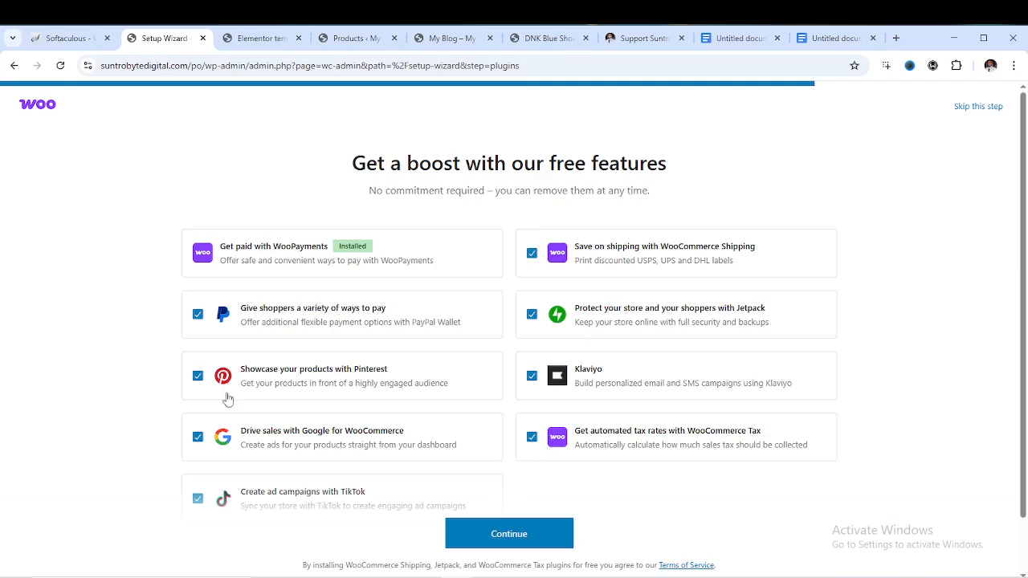
Untick Pinterest, Google, TikTok, Klaviyo, Jetpack, PayPal, Shipping and Tax features, then continue
click(197, 379)
click(198, 438)
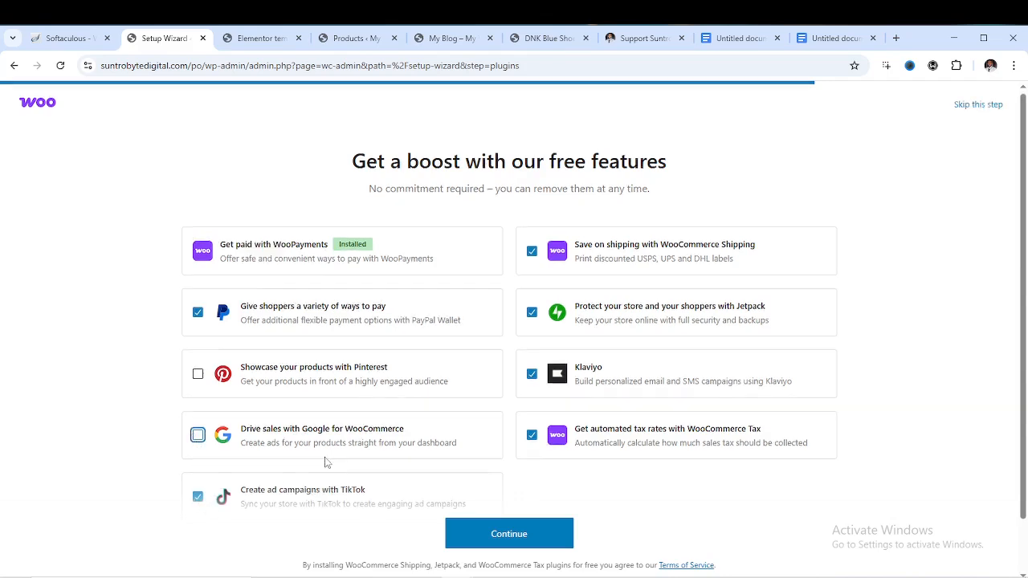
scroll(346, 458, down, 1)
click(199, 438)
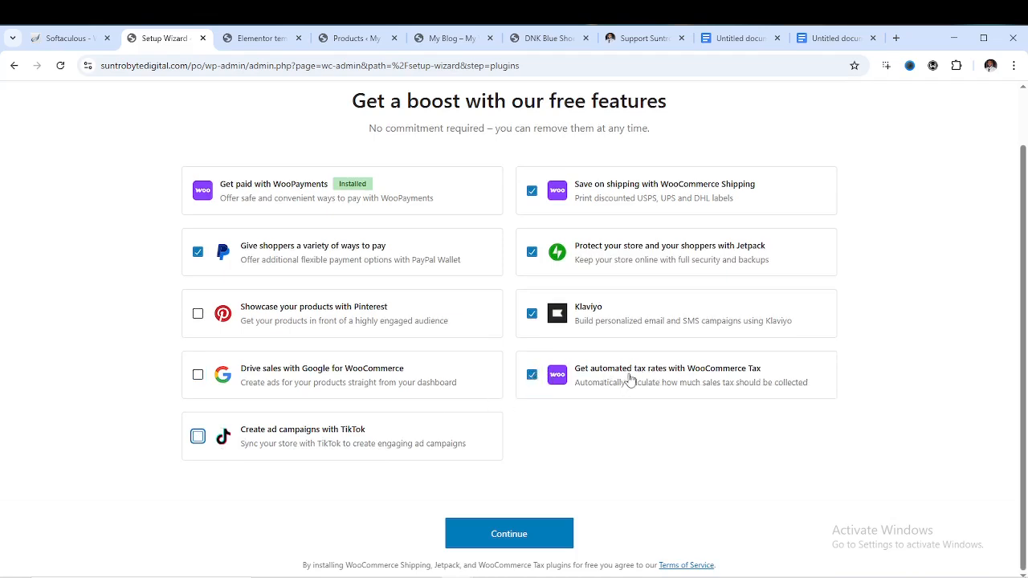
click(531, 314)
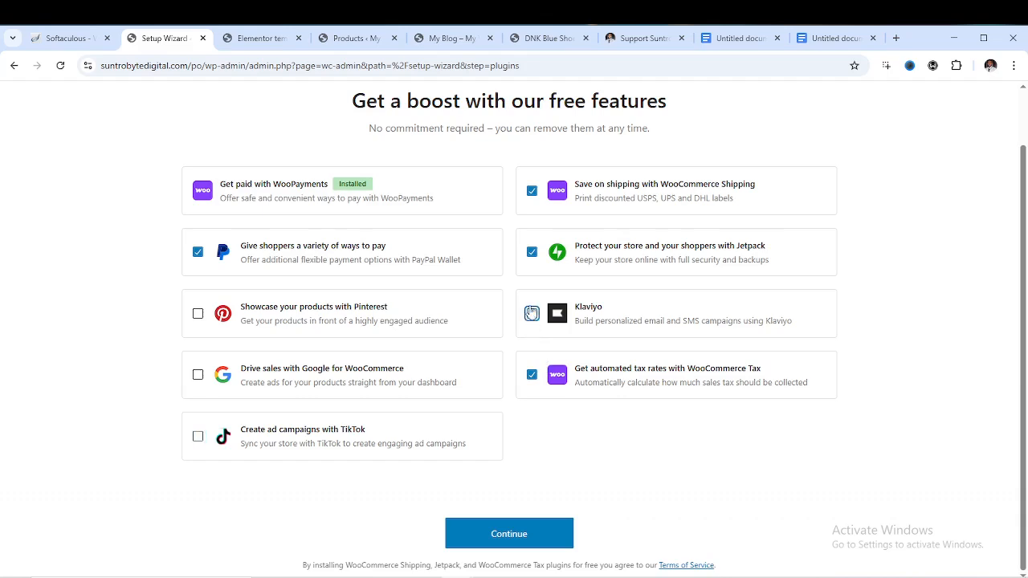
click(532, 253)
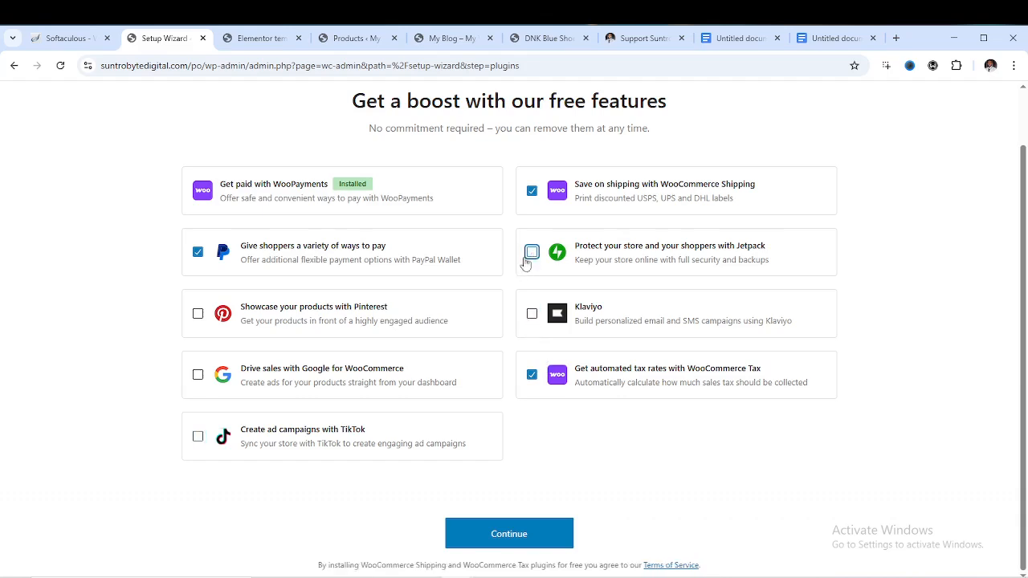
click(198, 254)
click(532, 190)
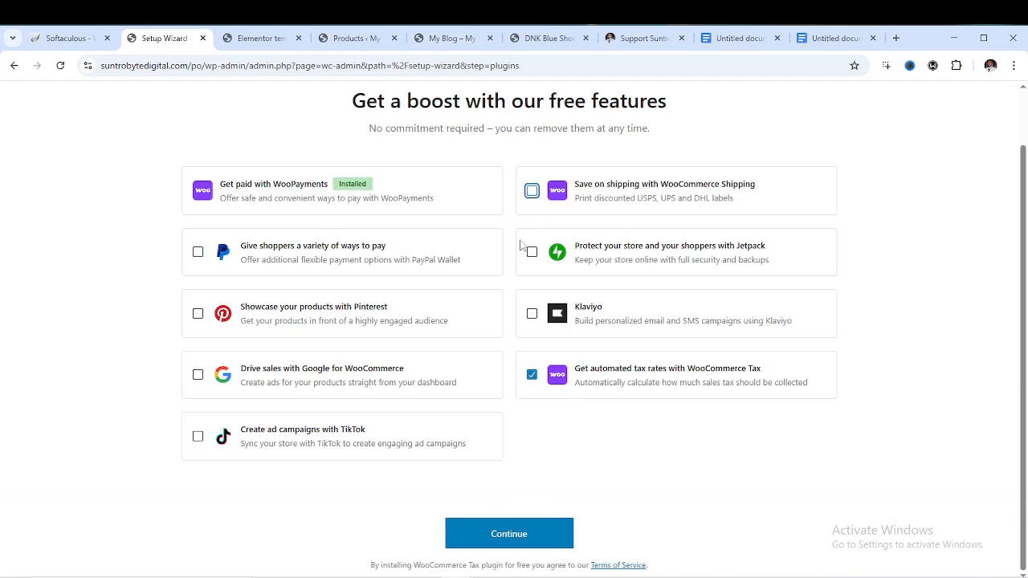
click(531, 375)
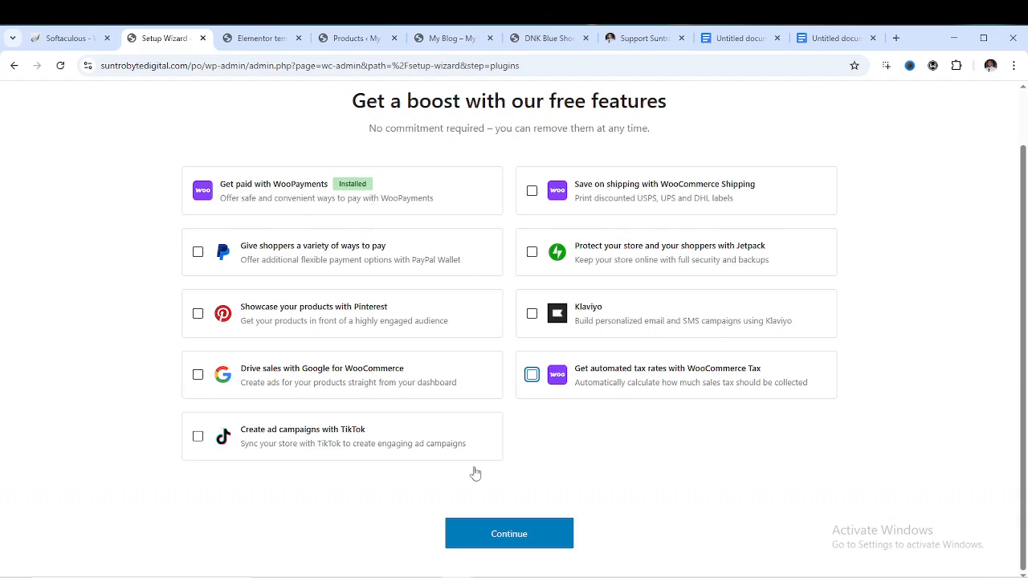
click(517, 539)
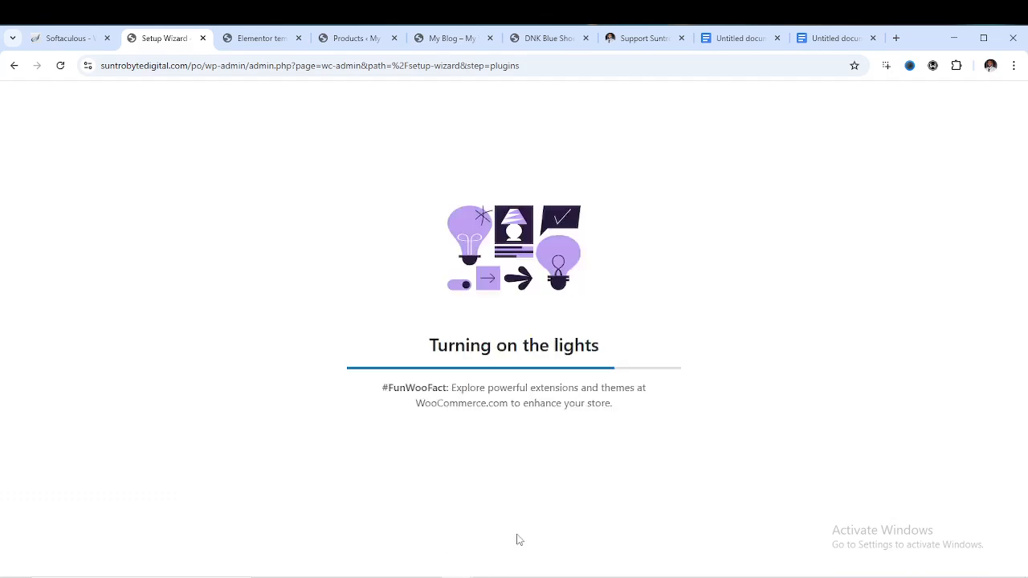
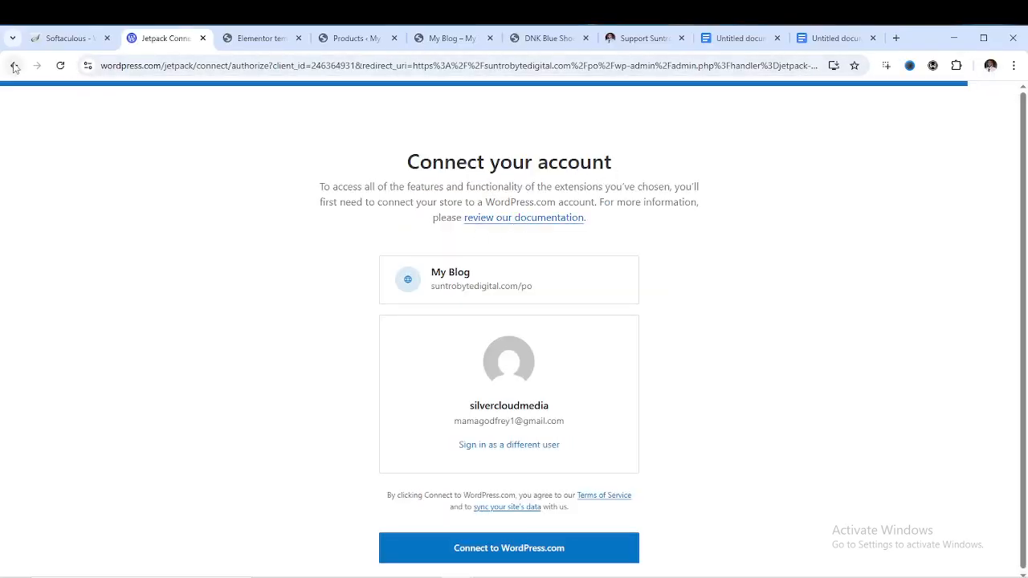
Return to the setup wizard and skip the free features page to land on WooCommerce Home
click(13, 65)
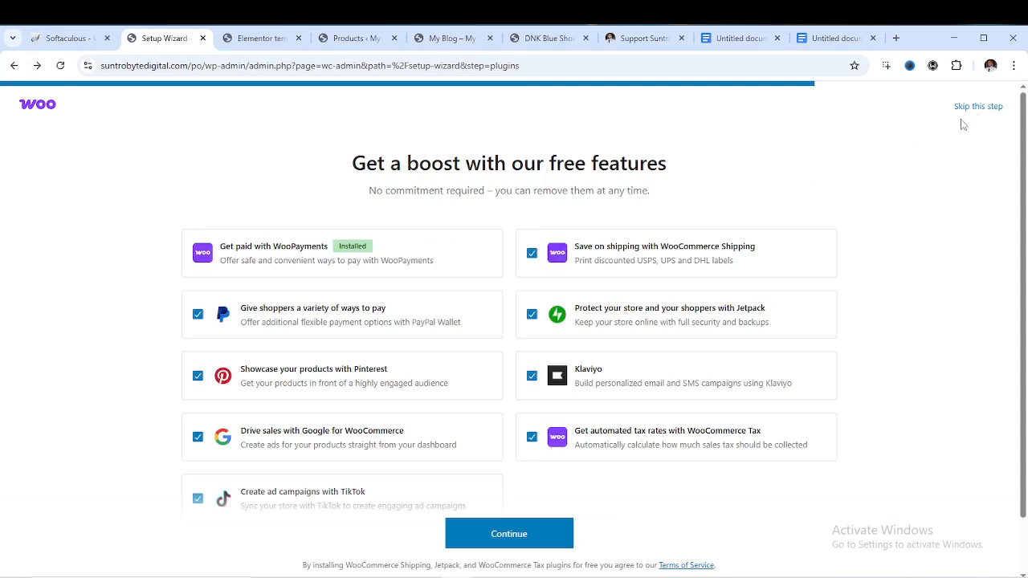
key(F11)
key(F11)
click(980, 112)
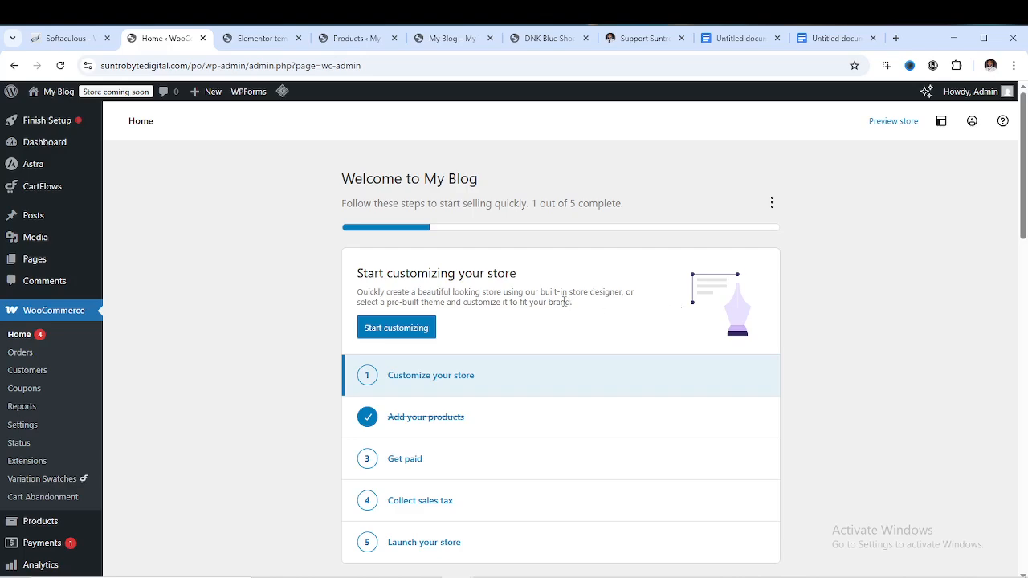
scroll(564, 302, down, 3)
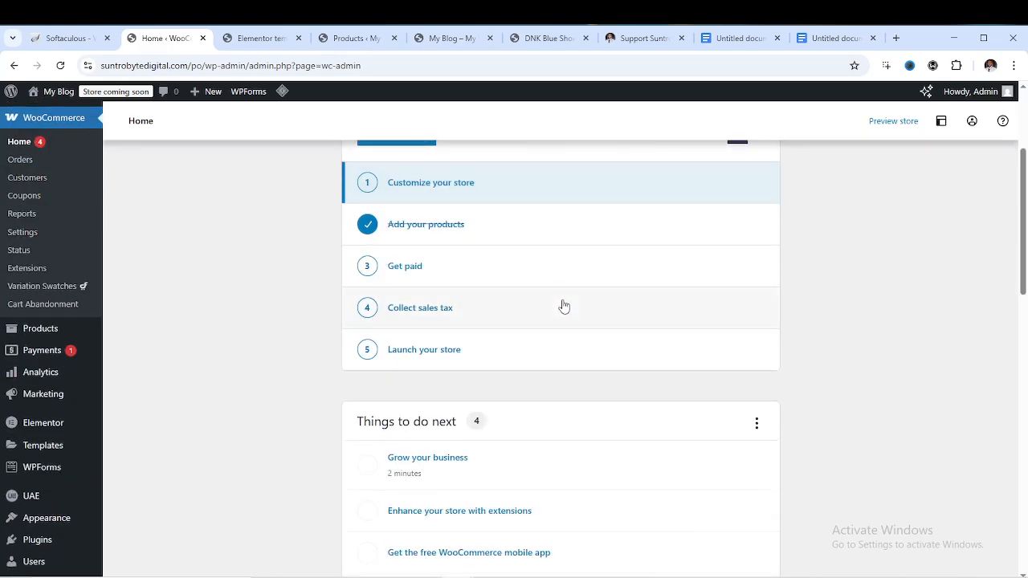
scroll(566, 306, down, 1)
scroll(566, 305, up, 4)
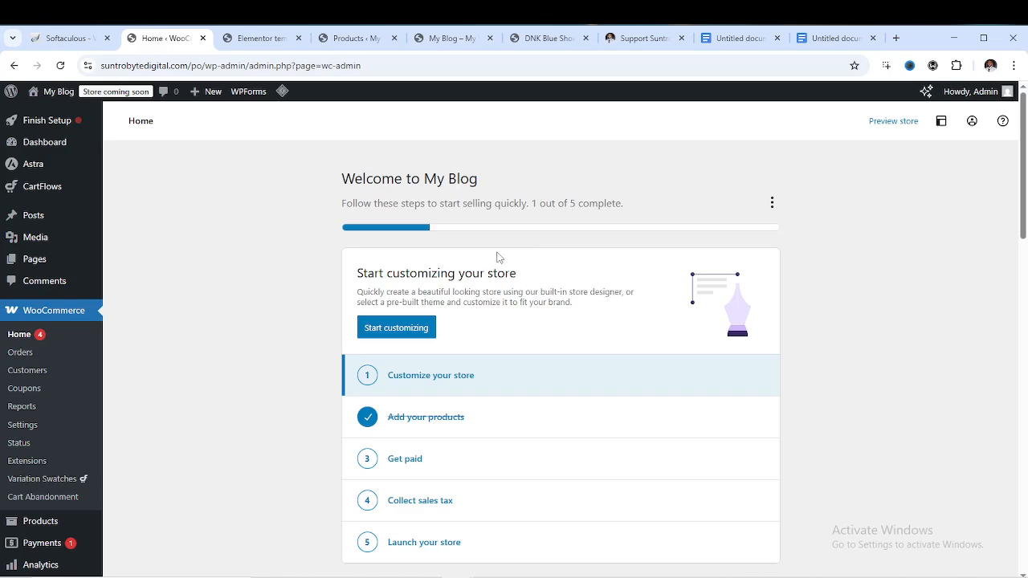
scroll(345, 239, down, 2)
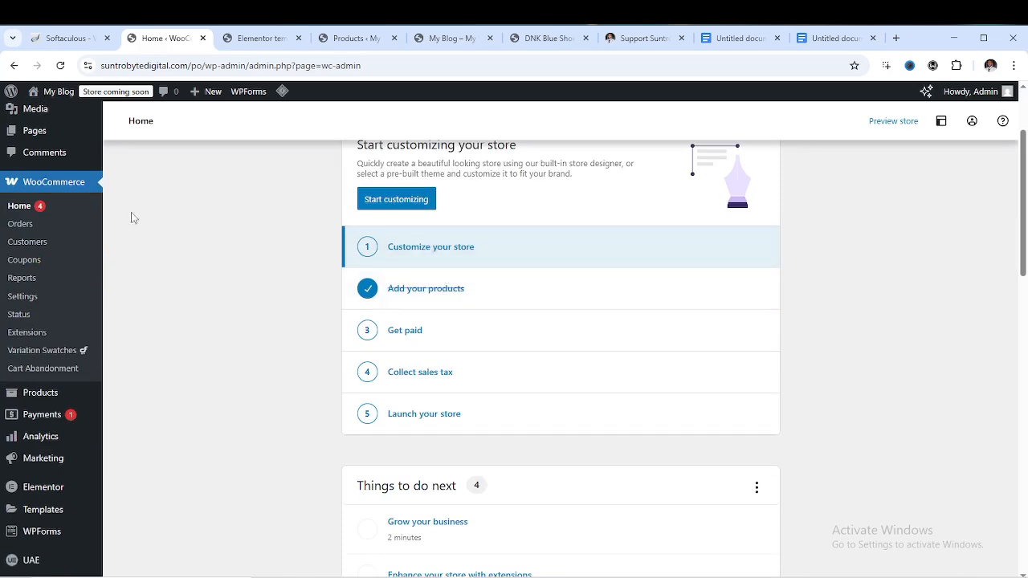
scroll(431, 292, up, 2)
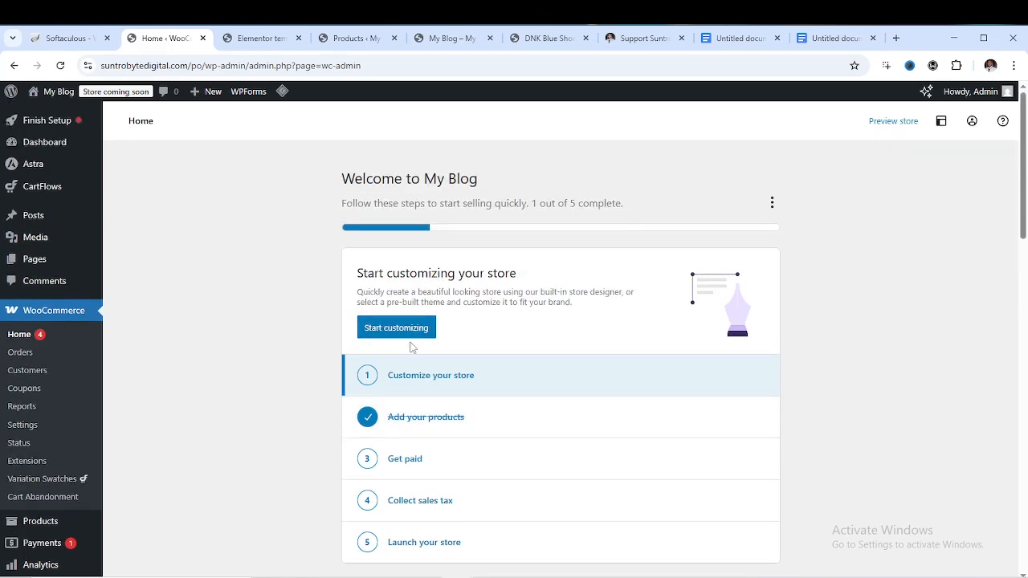
scroll(411, 283, down, 1)
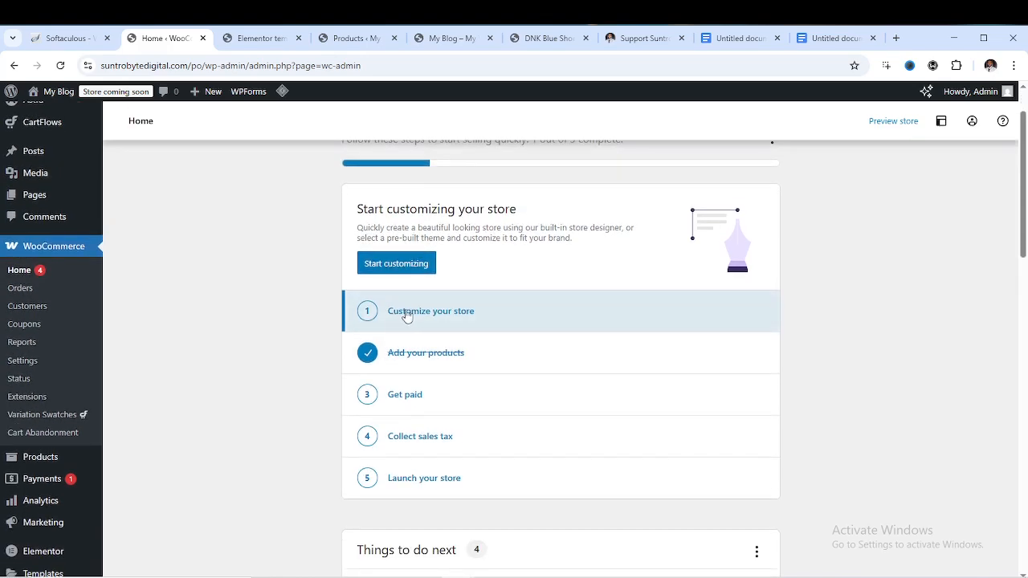
click(405, 313)
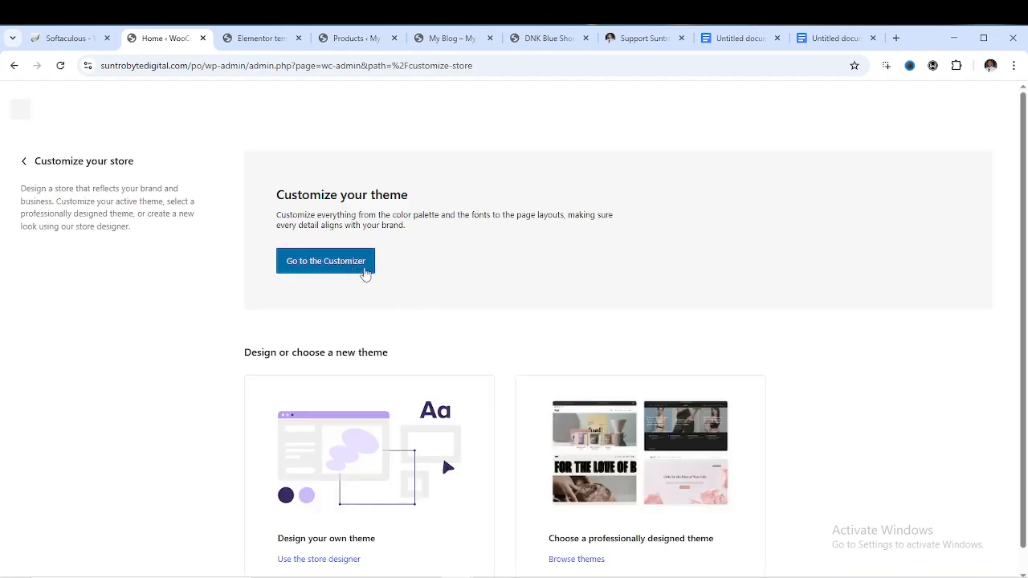
scroll(425, 266, down, 1)
scroll(428, 268, up, 1)
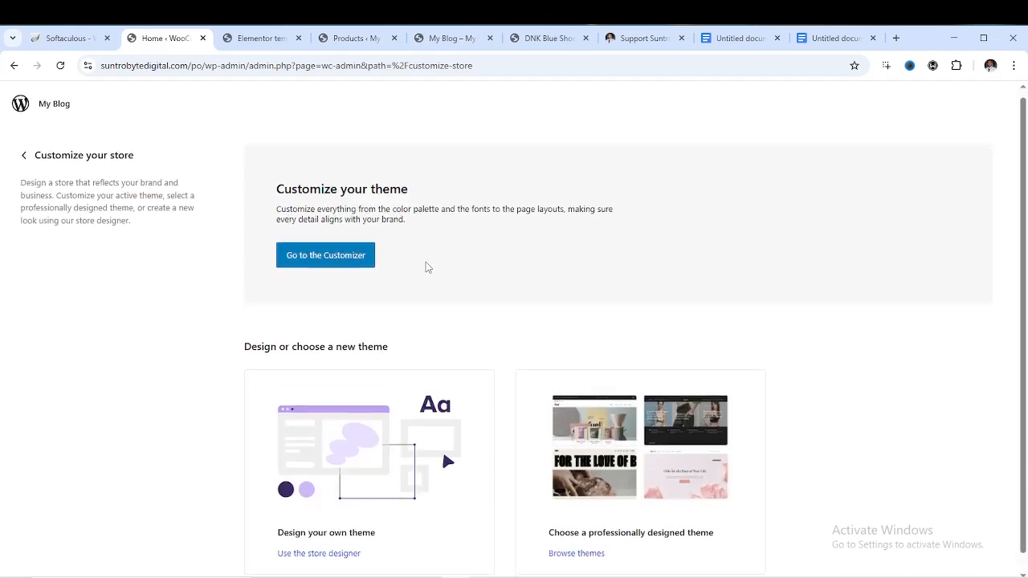
scroll(428, 268, down, 1)
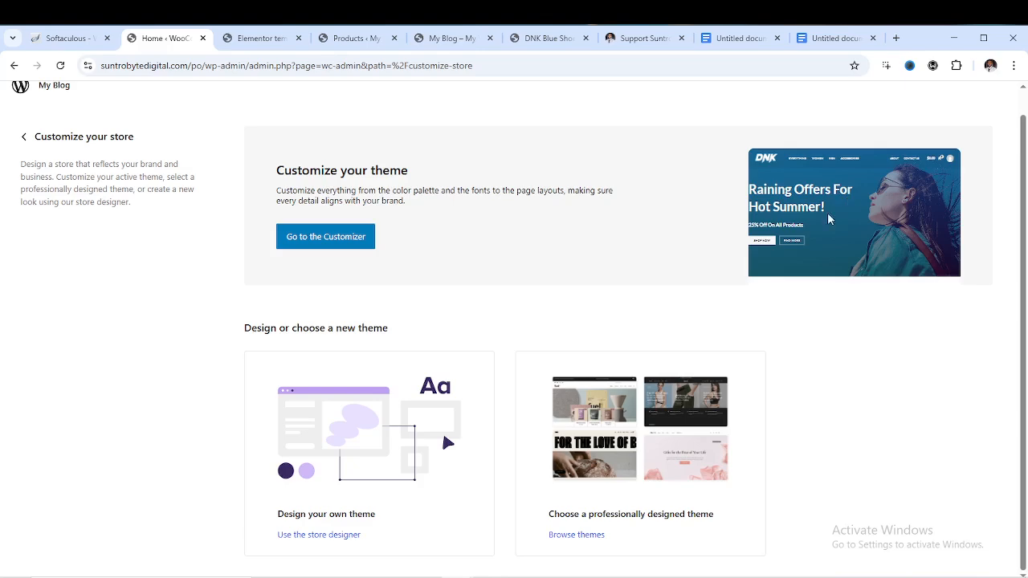
click(23, 135)
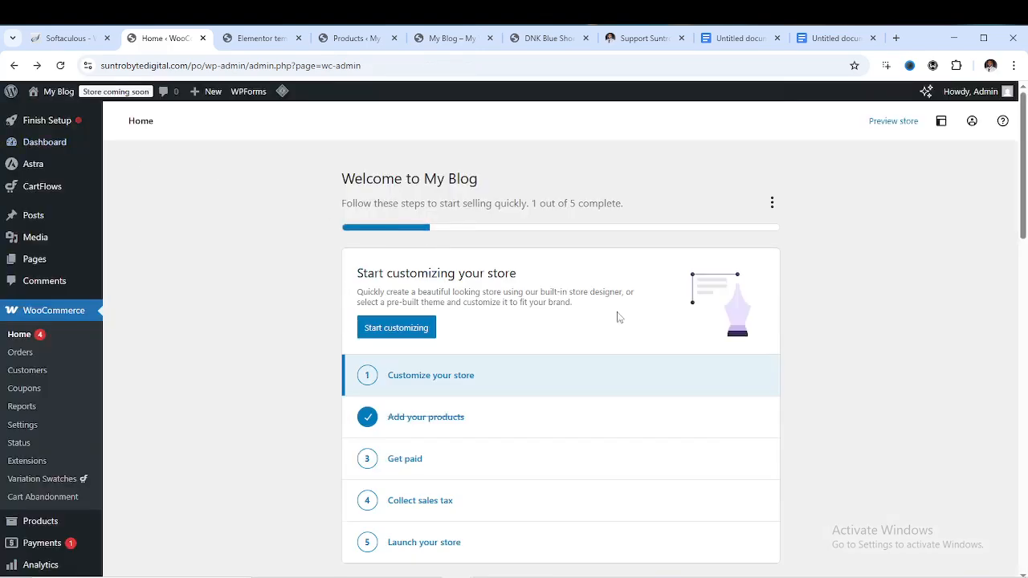
scroll(536, 280, down, 4)
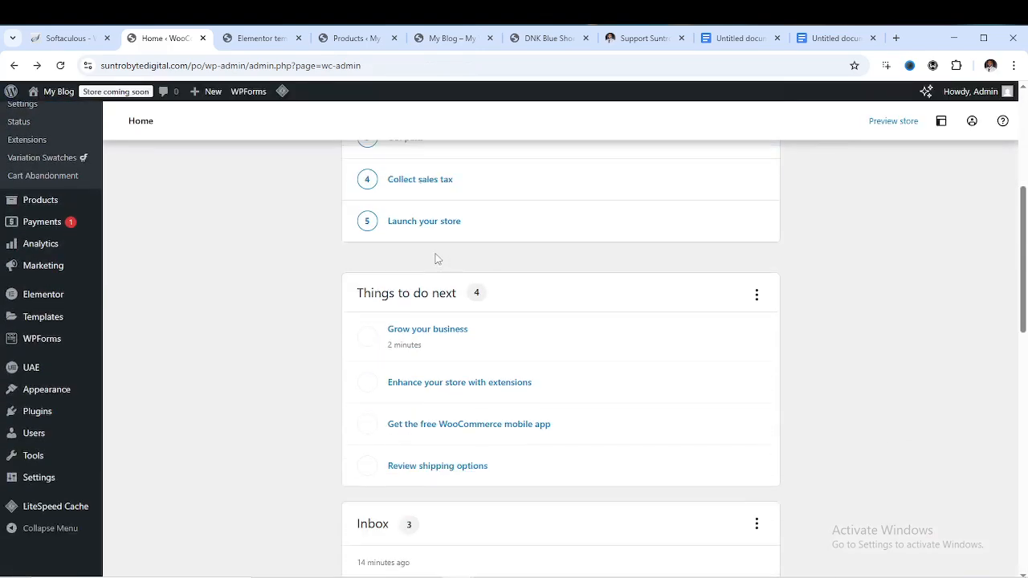
scroll(436, 257, up, 1)
scroll(502, 284, up, 1)
scroll(500, 289, down, 3)
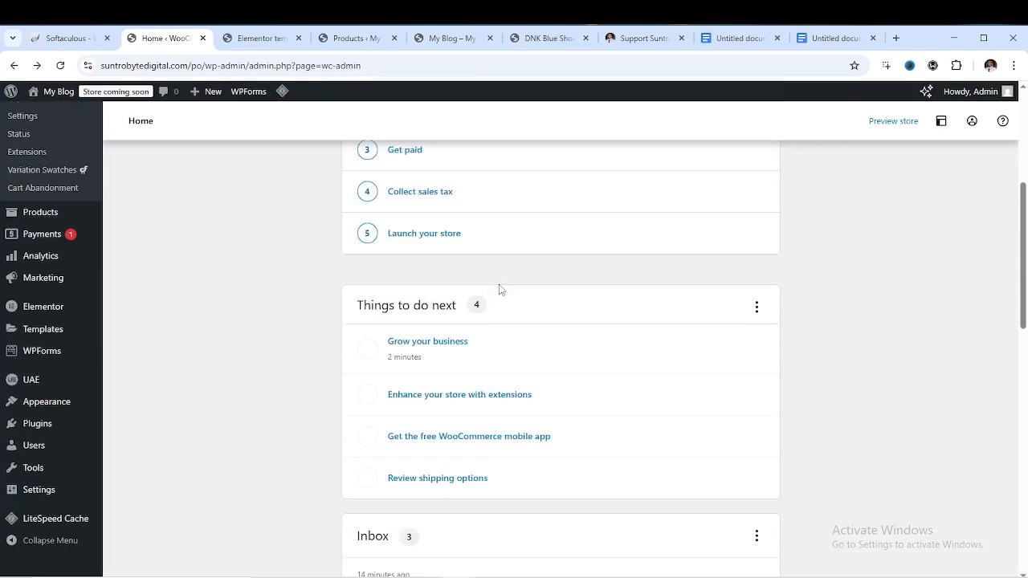
scroll(497, 286, up, 4)
scroll(497, 285, up, 1)
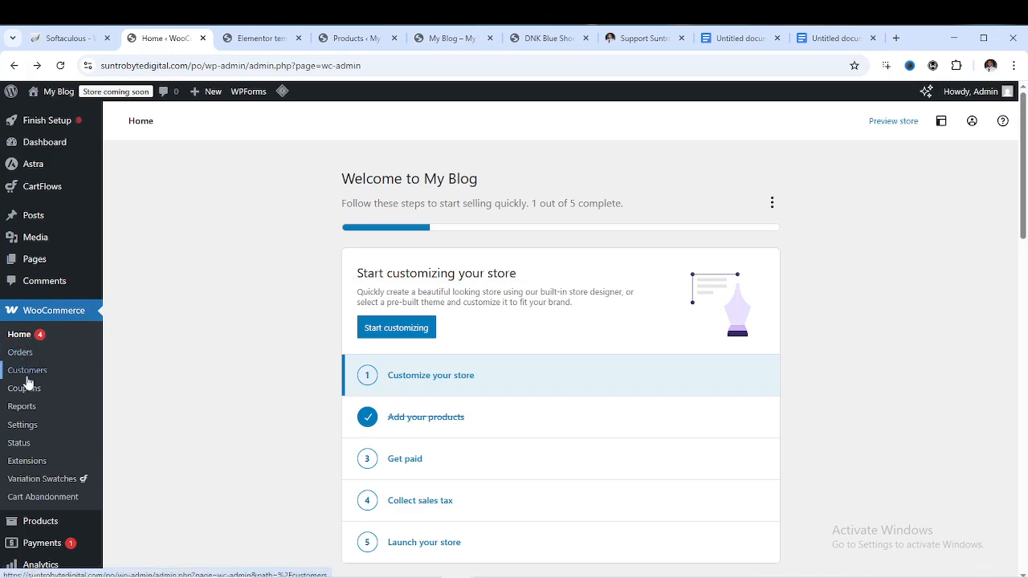
In WooCommerce Settings, tick 'Enable tax rates and calculations'
click(22, 426)
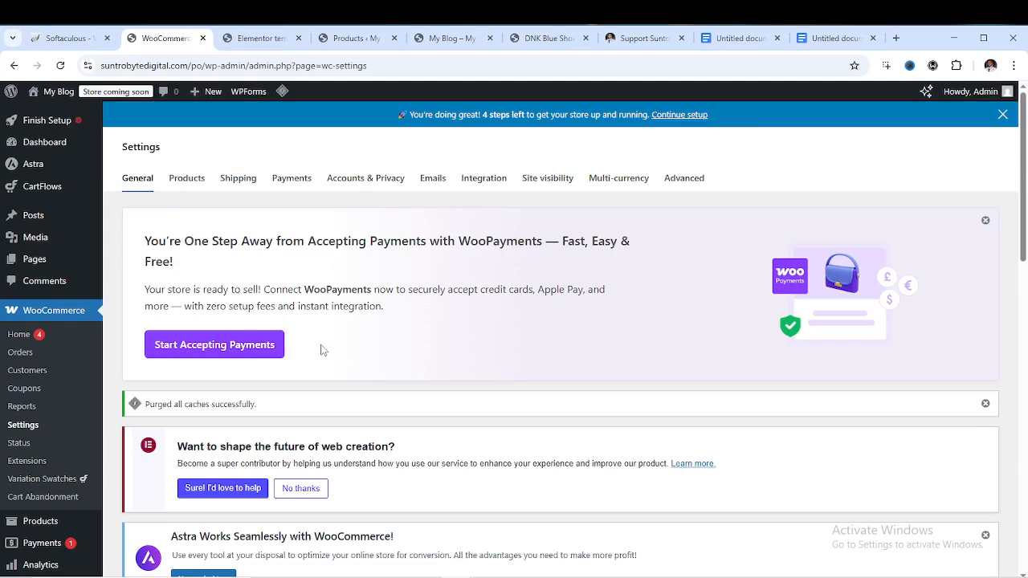
scroll(225, 333, down, 6)
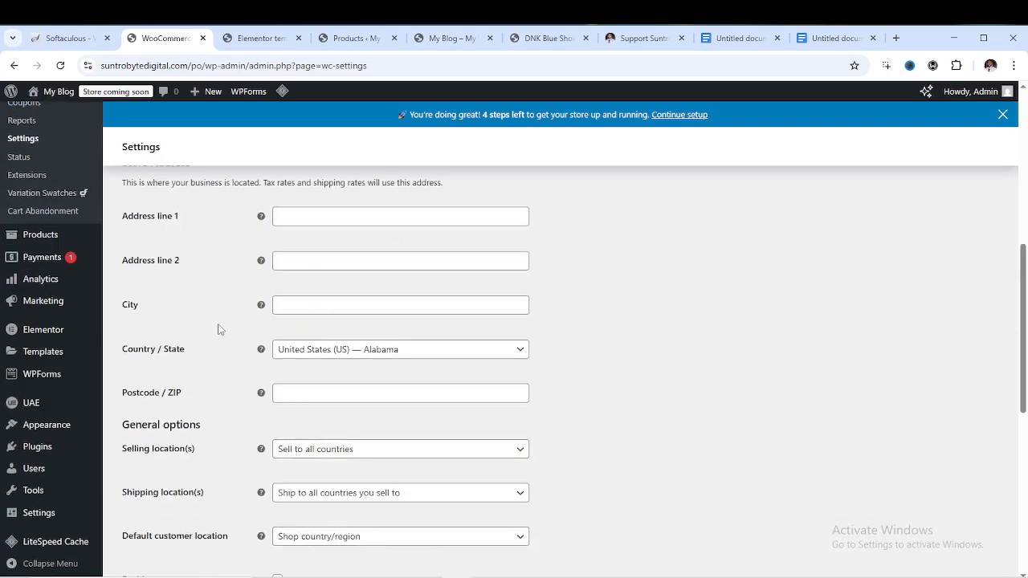
scroll(220, 329, down, 7)
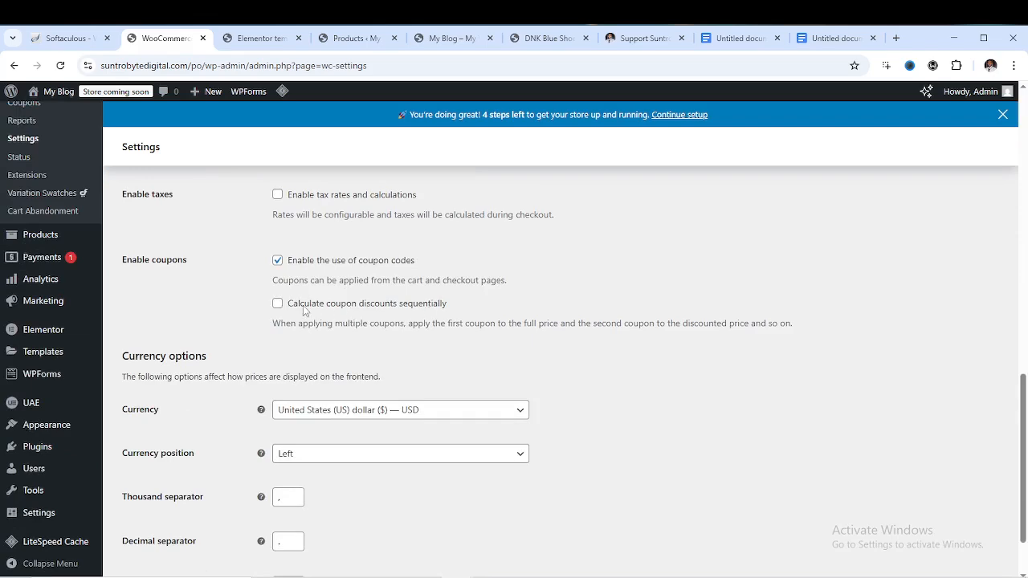
scroll(343, 275, up, 1)
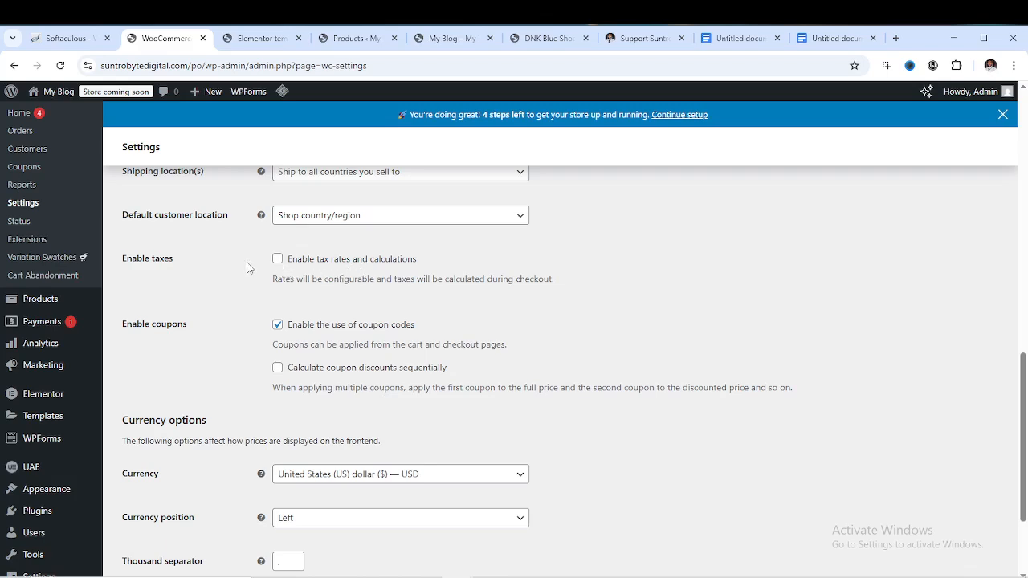
click(277, 259)
Check the Selling location options, leaving it set to sell to all countries
scroll(398, 278, up, 2)
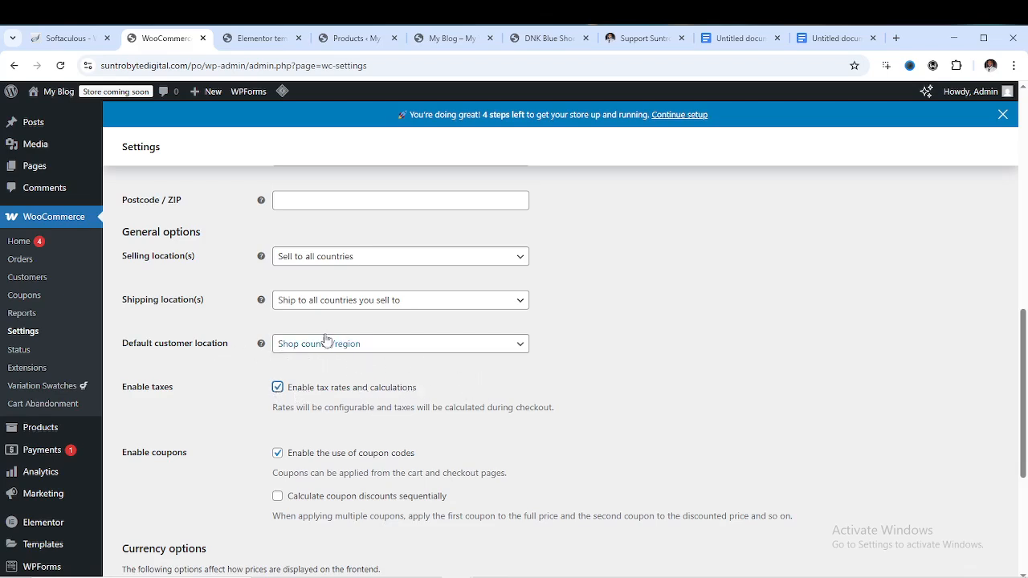
scroll(335, 271, up, 2)
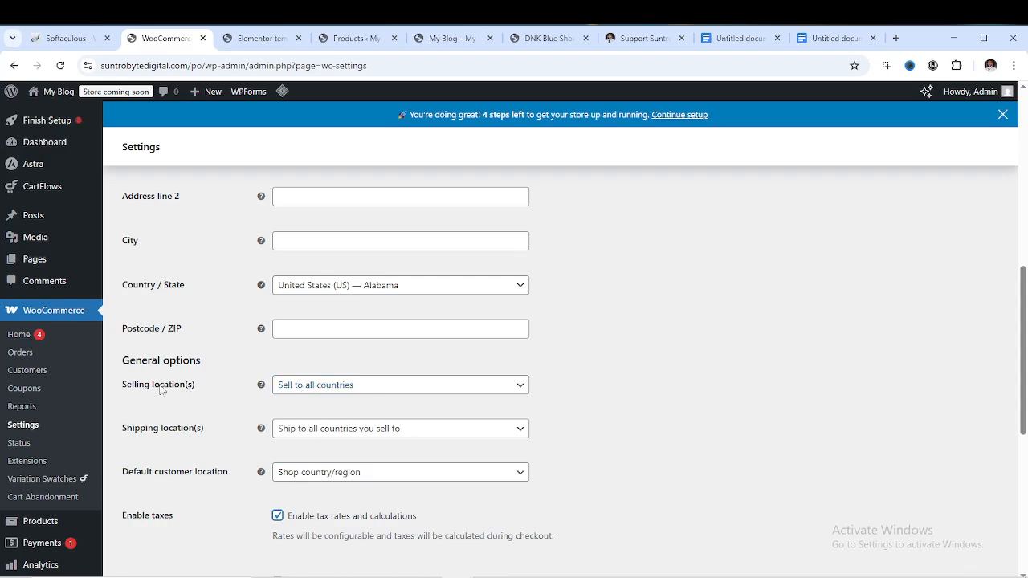
click(400, 388)
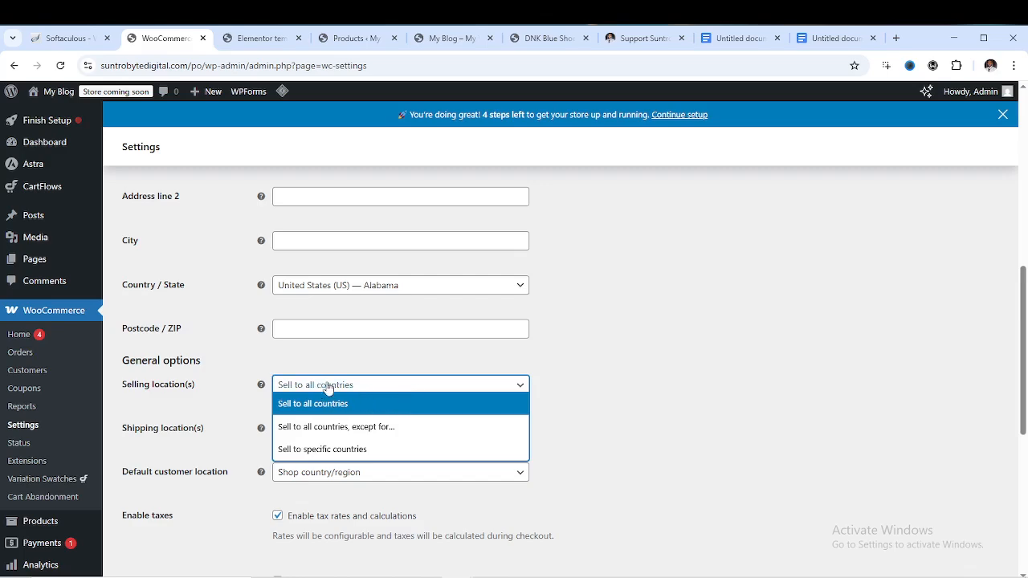
click(419, 351)
scroll(394, 385, down, 3)
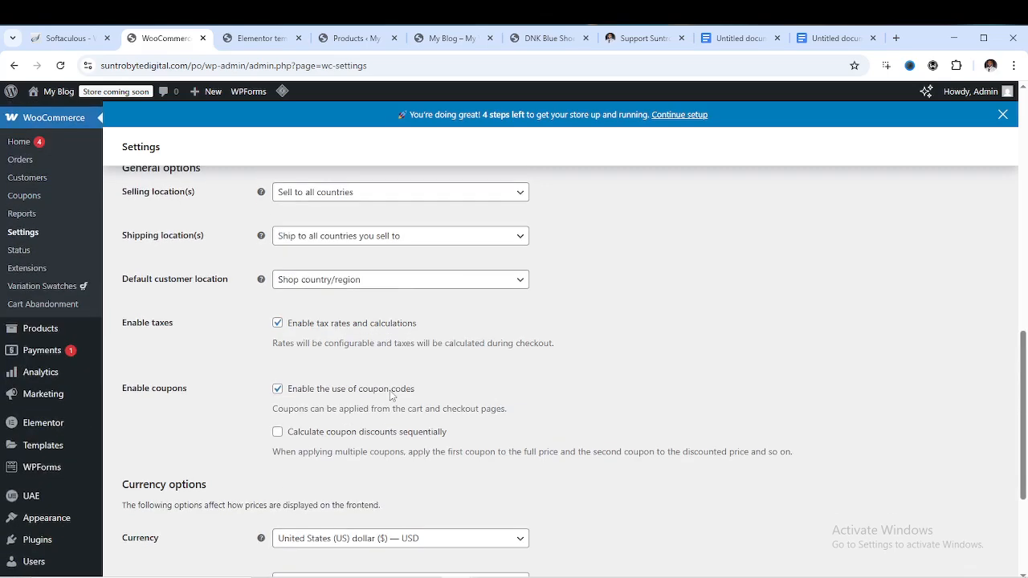
scroll(391, 393, up, 1)
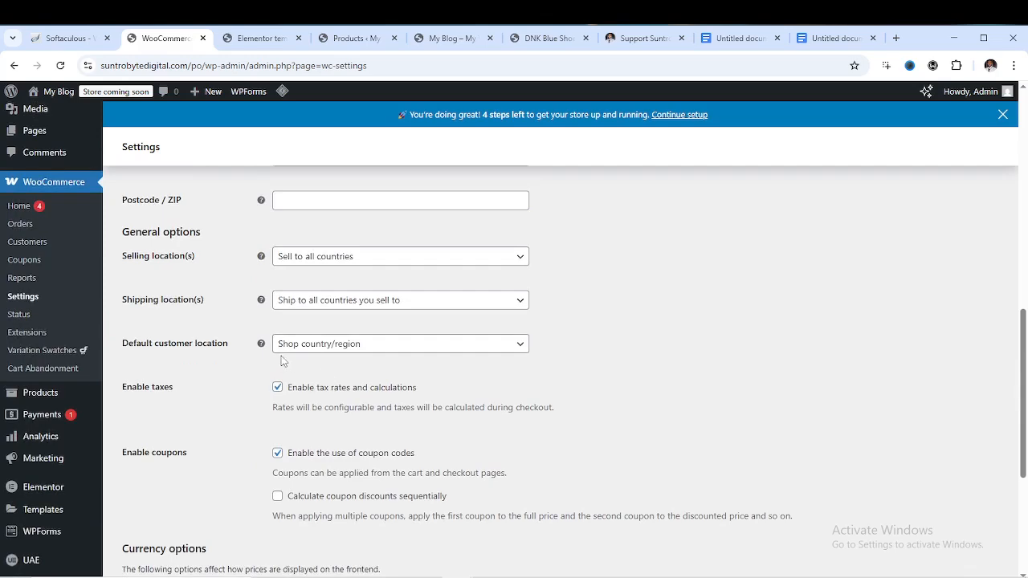
scroll(281, 362, down, 4)
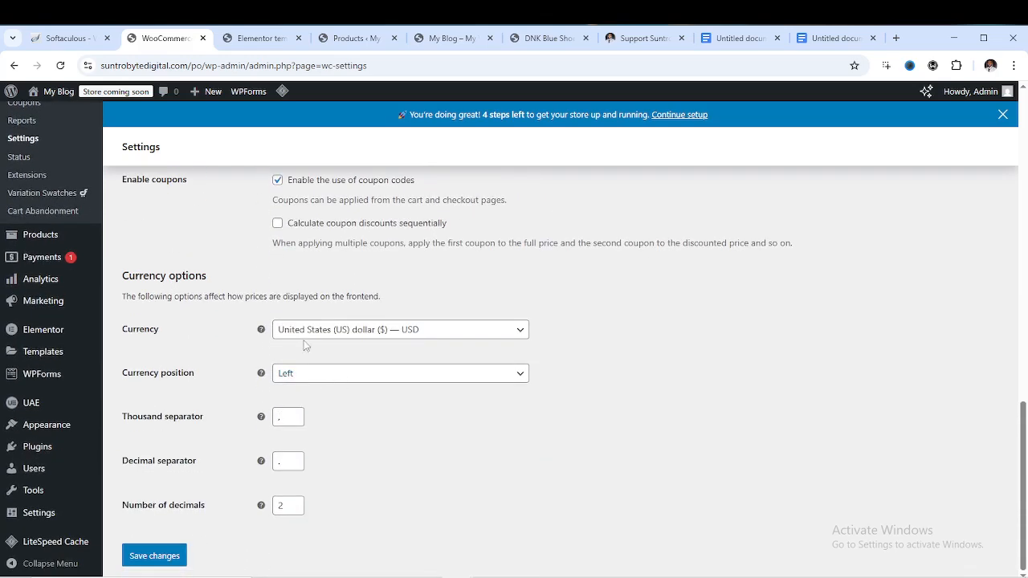
Keep US dollar as currency with the symbol on the left, and save the general settings
click(486, 336)
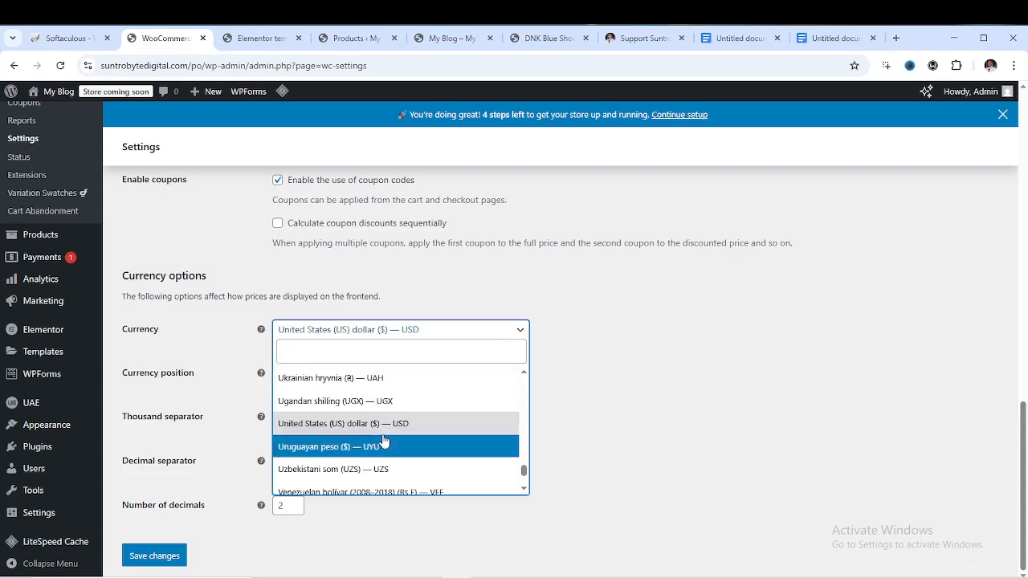
click(480, 336)
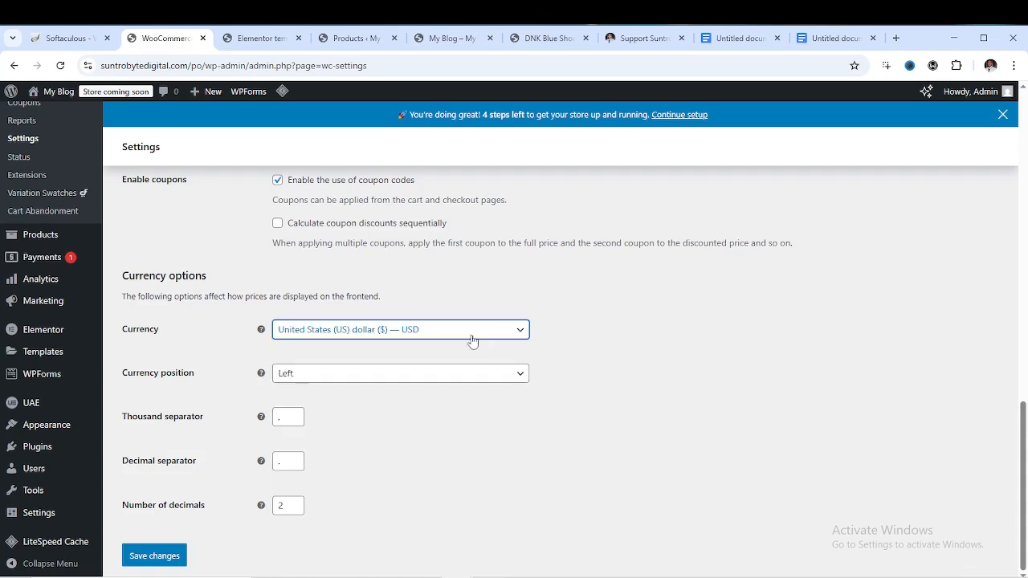
click(353, 376)
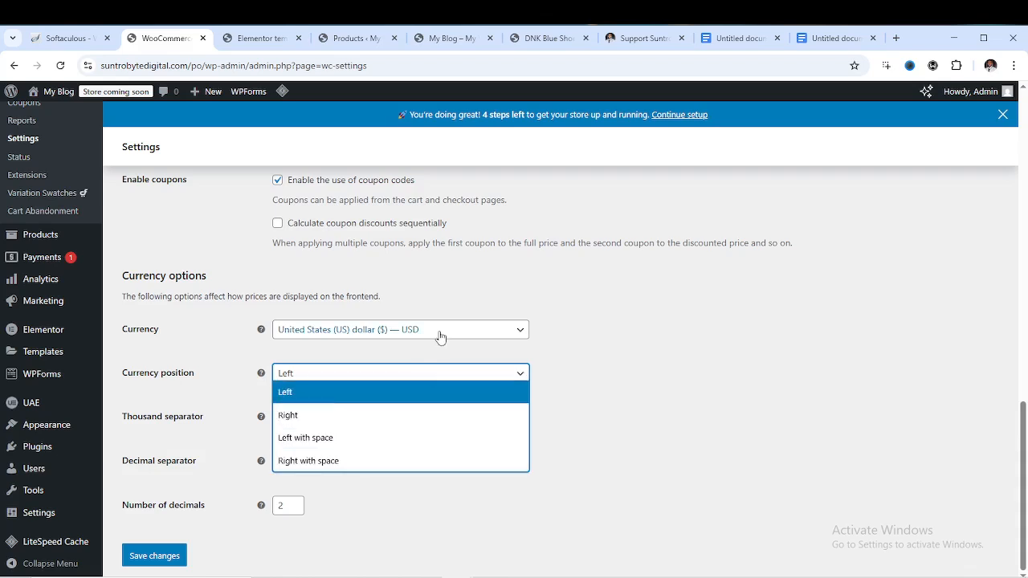
click(484, 361)
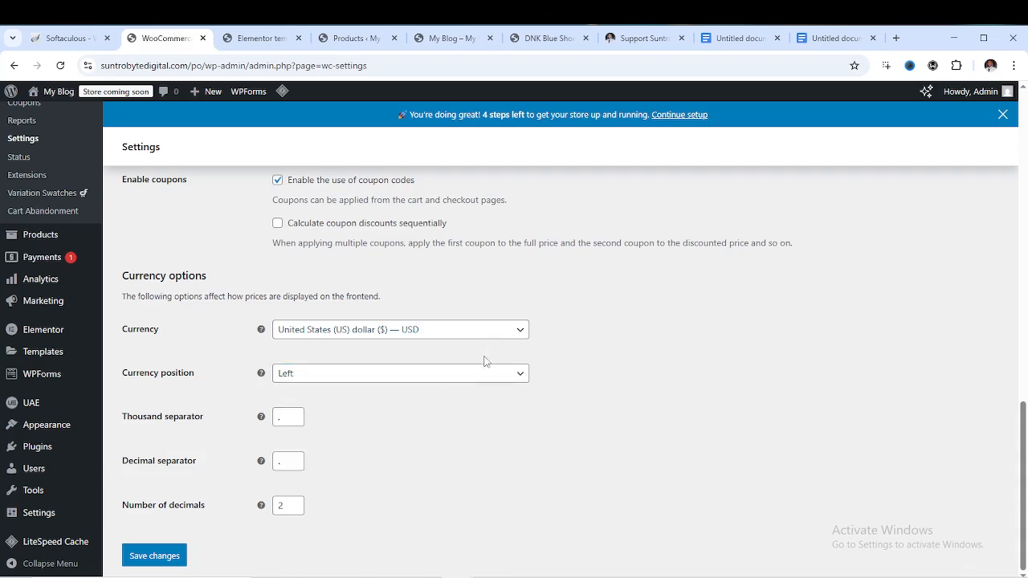
click(152, 554)
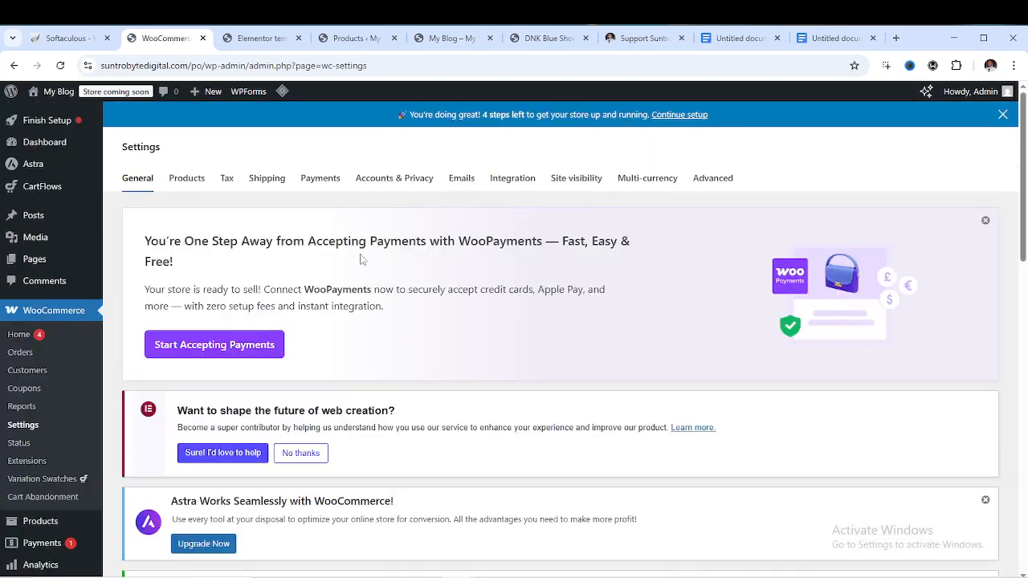
Enable redirect to the cart after adding a product in Products settings, save, then go to Tax
click(193, 182)
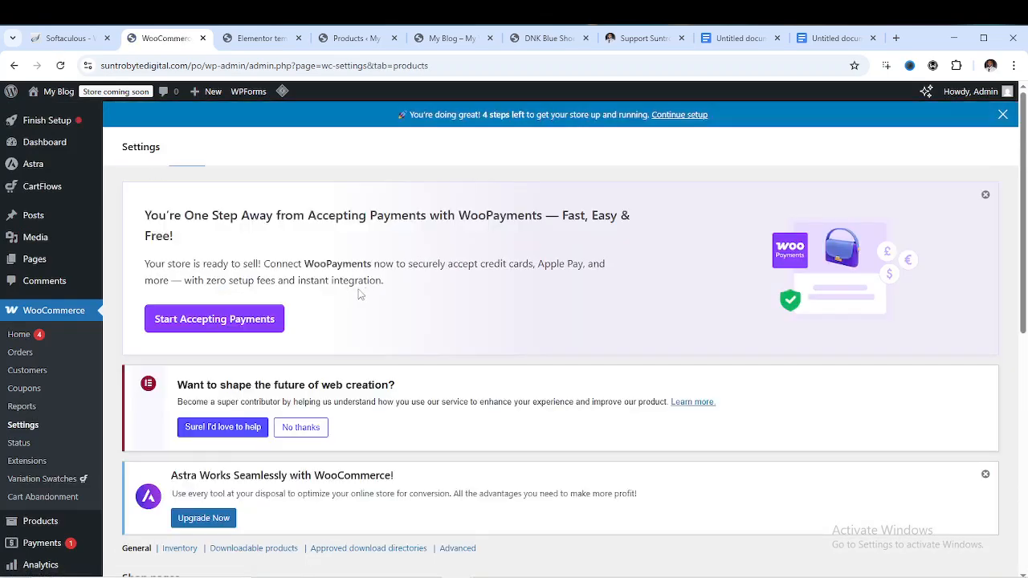
scroll(354, 295, down, 3)
scroll(347, 302, down, 3)
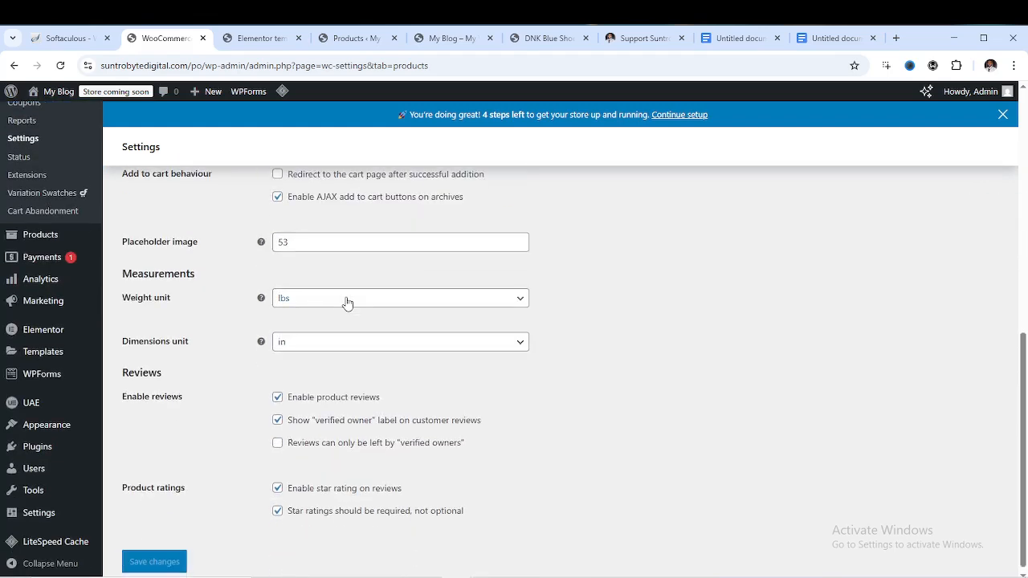
scroll(347, 302, up, 2)
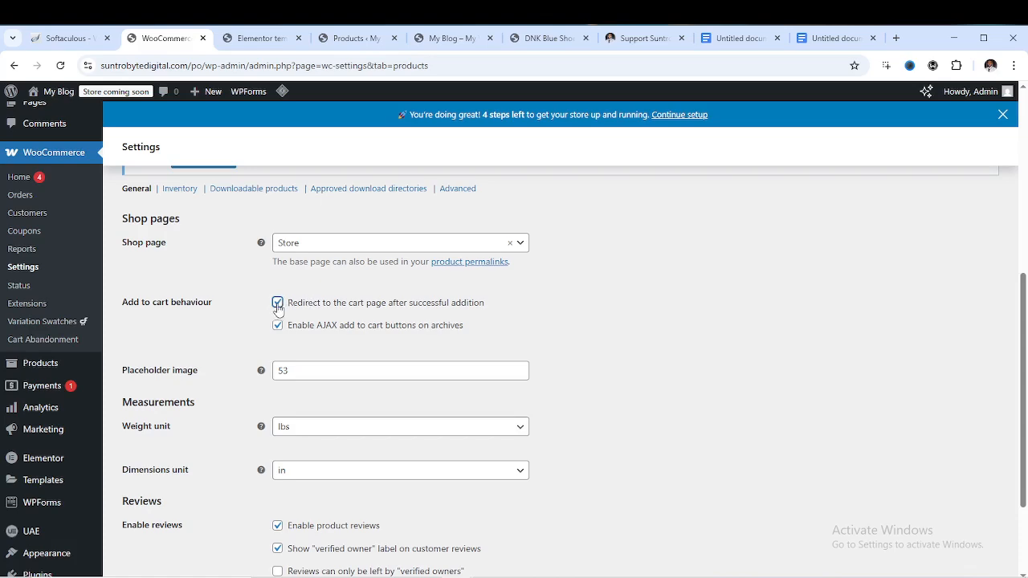
scroll(283, 305, down, 2)
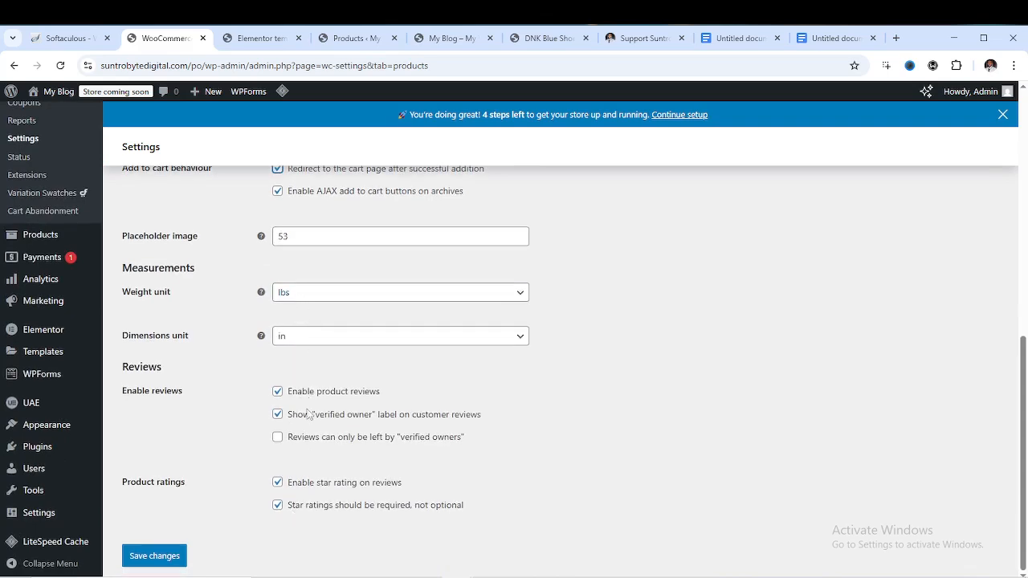
click(172, 553)
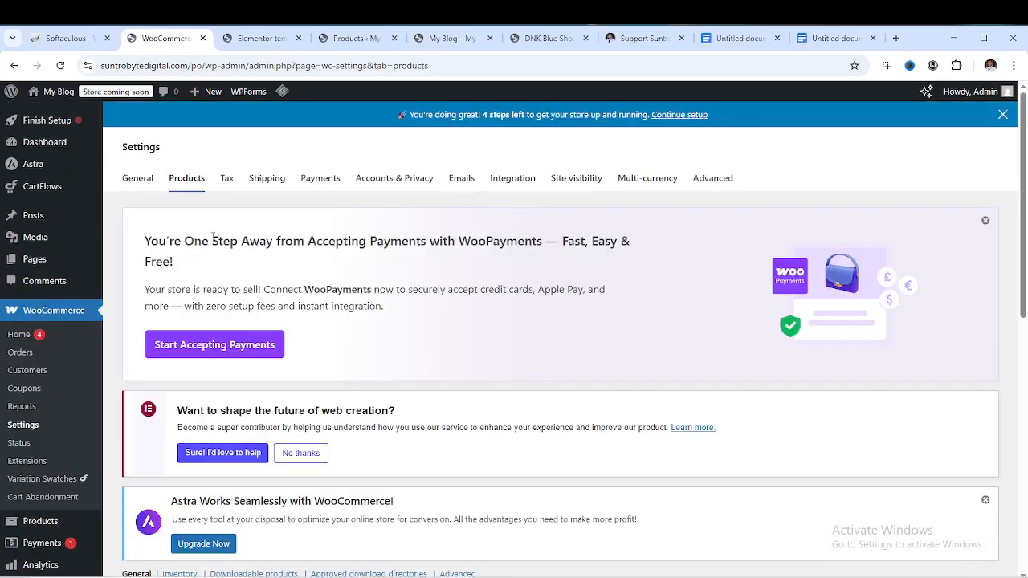
click(228, 193)
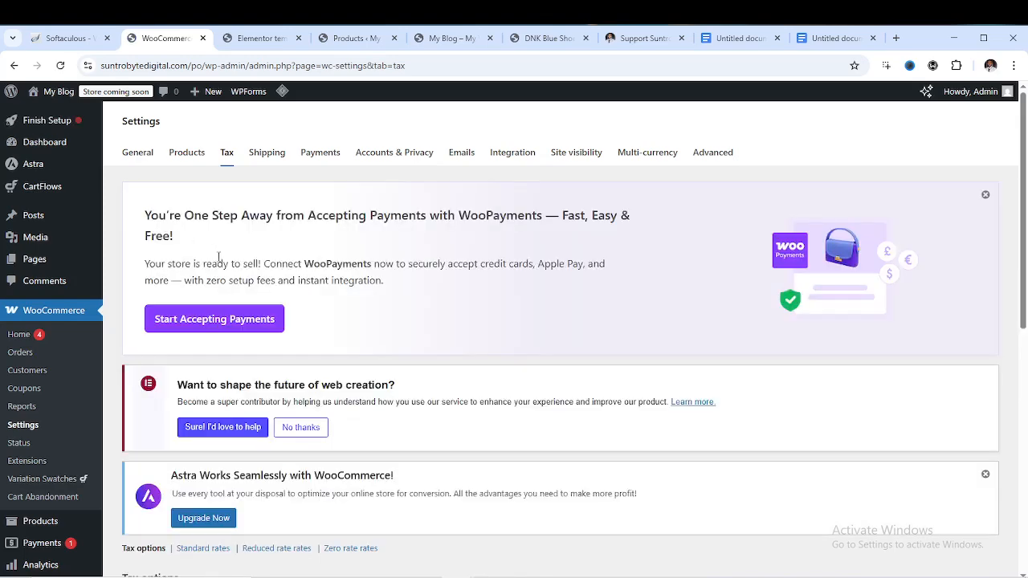
Review the Tax options and open the Standard rates table
scroll(302, 338, down, 4)
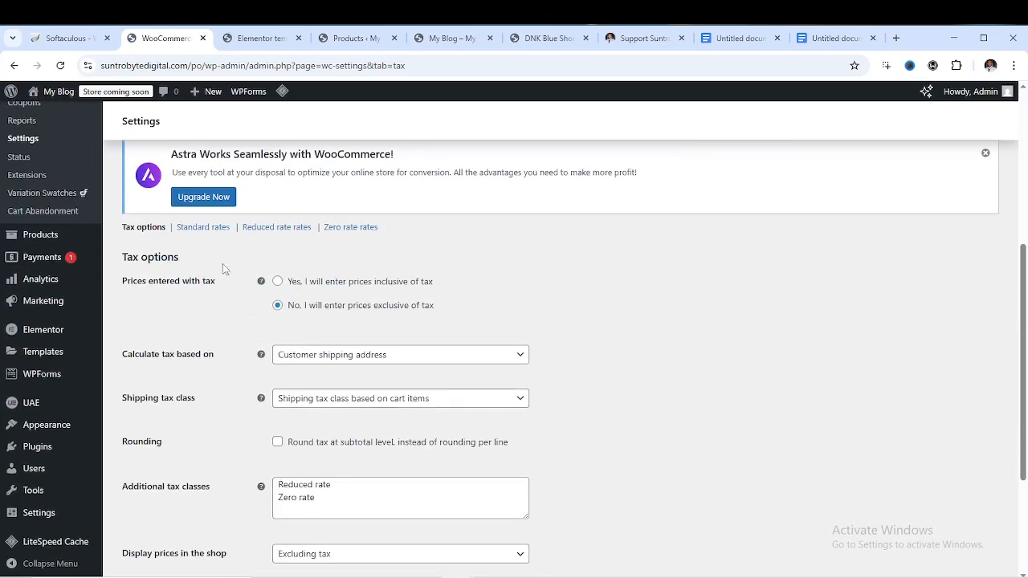
scroll(330, 365, down, 3)
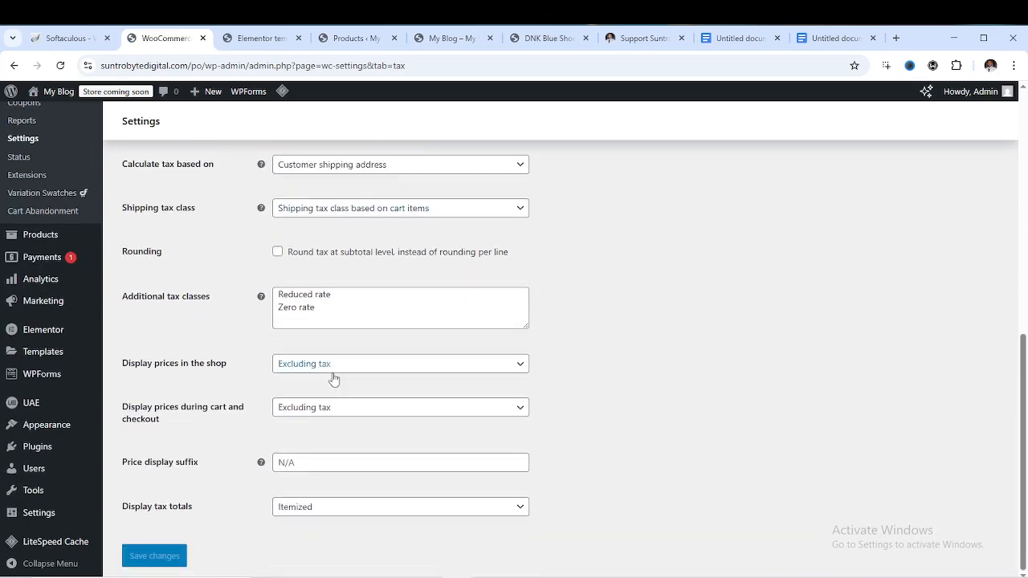
scroll(328, 363, up, 4)
click(216, 357)
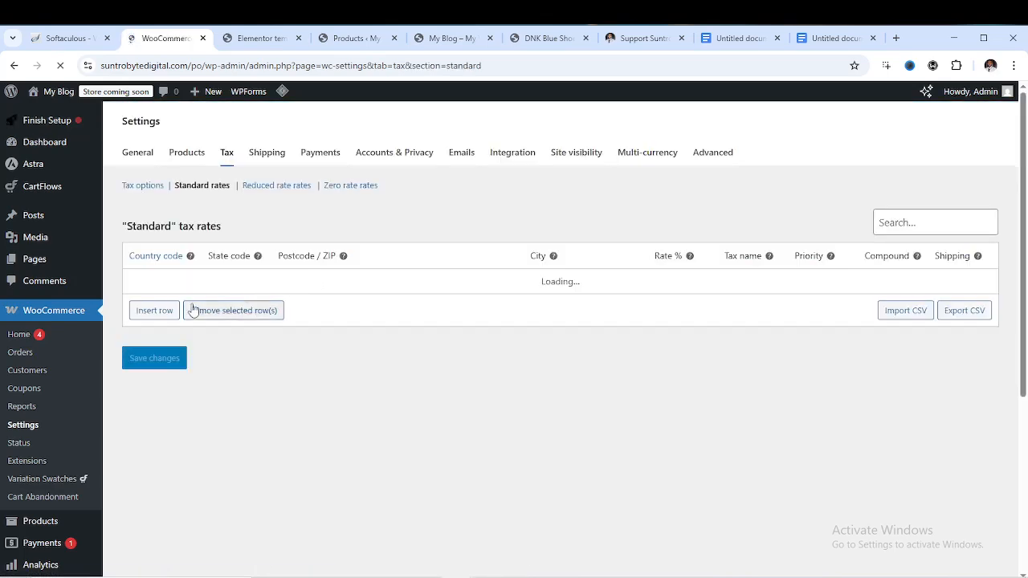
Insert two Standard tax rate rows (0% rate, priority 1) and select the second row
scroll(293, 360, down, 3)
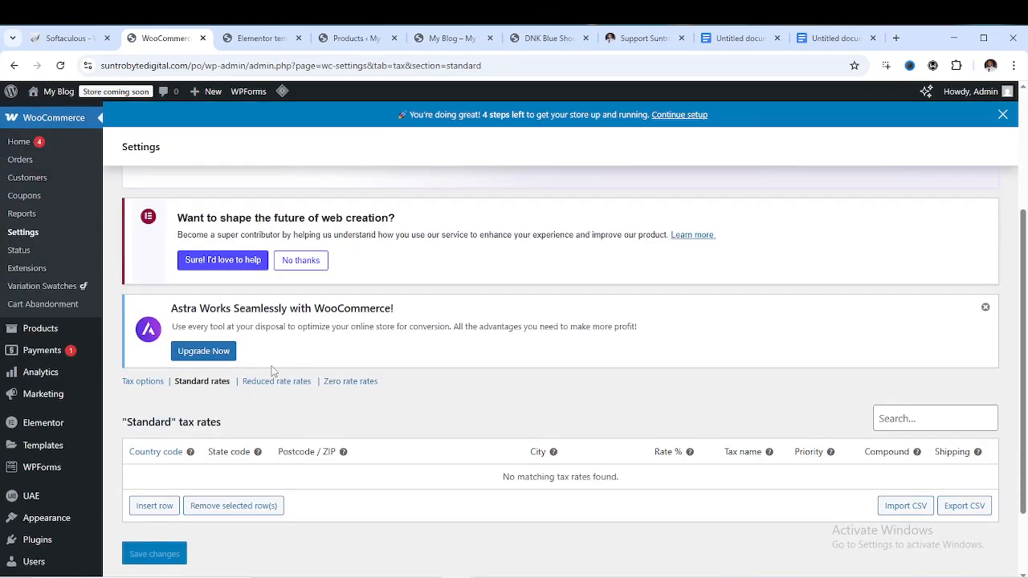
scroll(271, 370, down, 1)
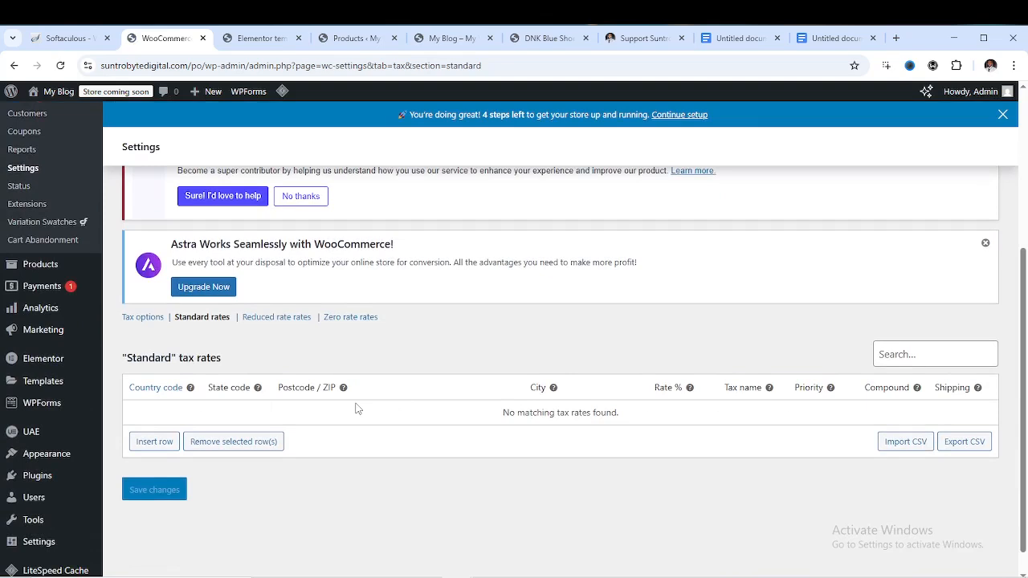
click(155, 441)
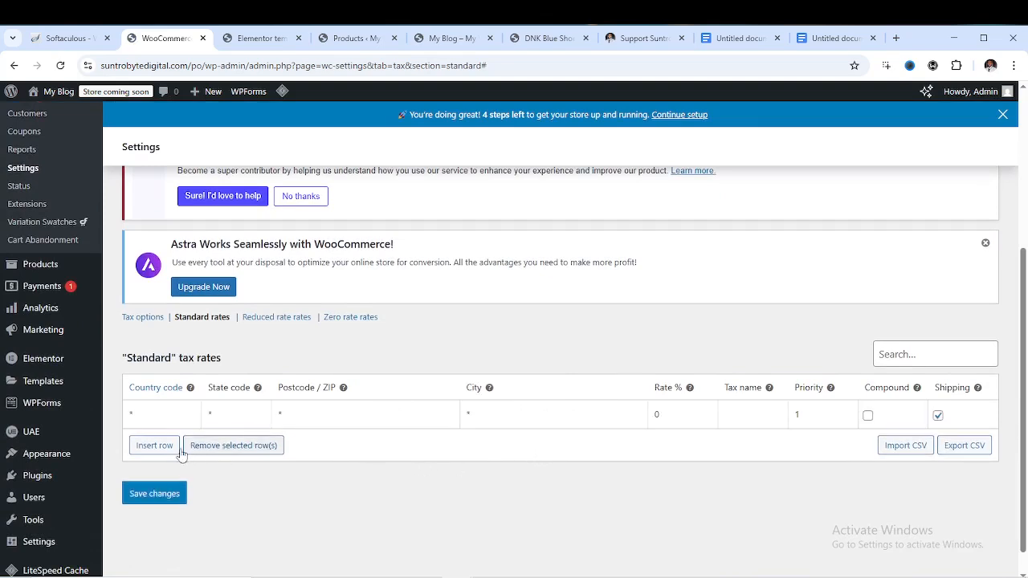
click(147, 445)
scroll(265, 449, down, 3)
scroll(280, 449, down, 1)
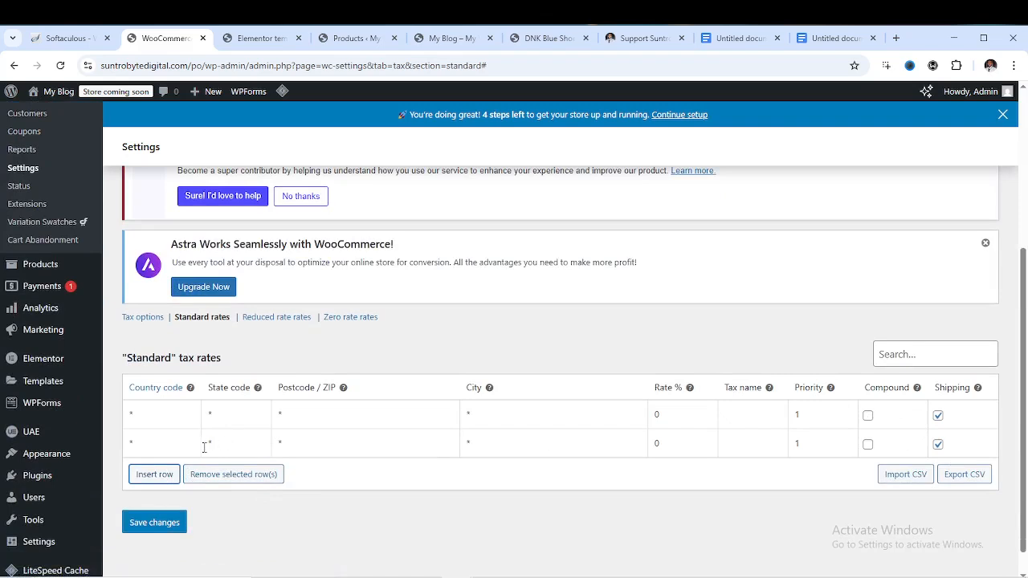
click(151, 451)
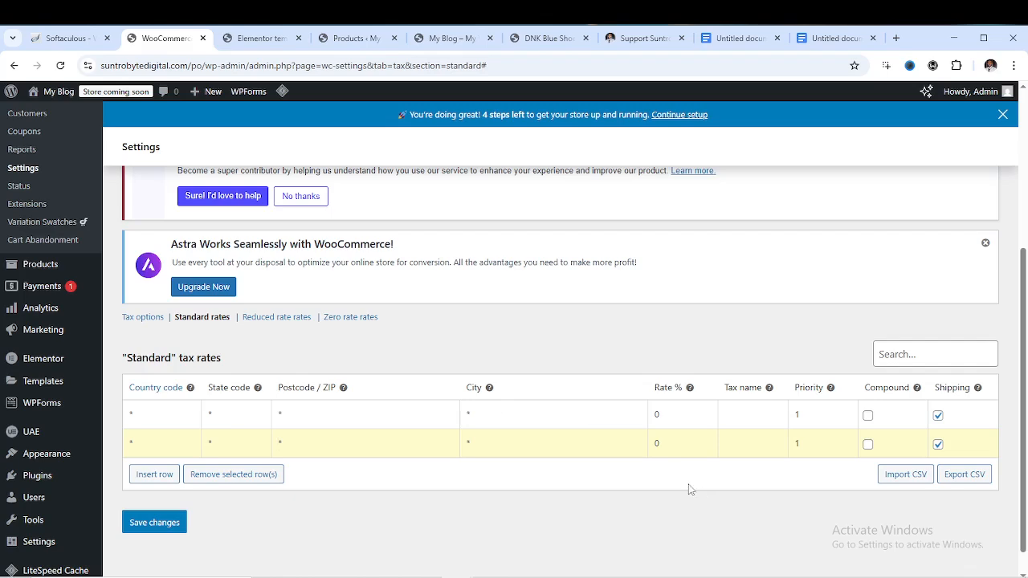
scroll(452, 398, up, 5)
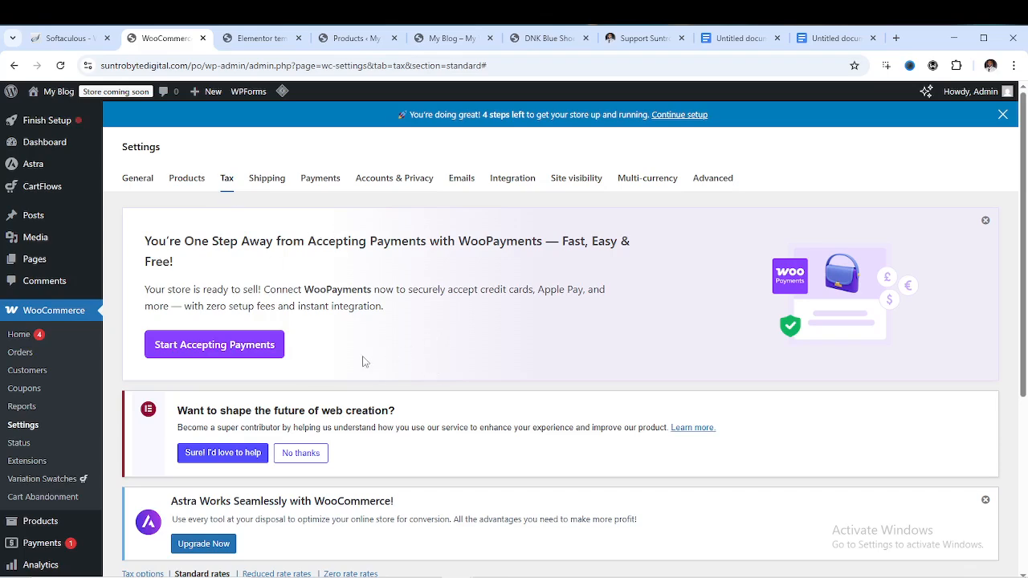
scroll(241, 297, down, 2)
scroll(377, 308, up, 2)
Switch to the Zero rate rates table, leaving without saving the two new Standard rows
scroll(394, 337, down, 4)
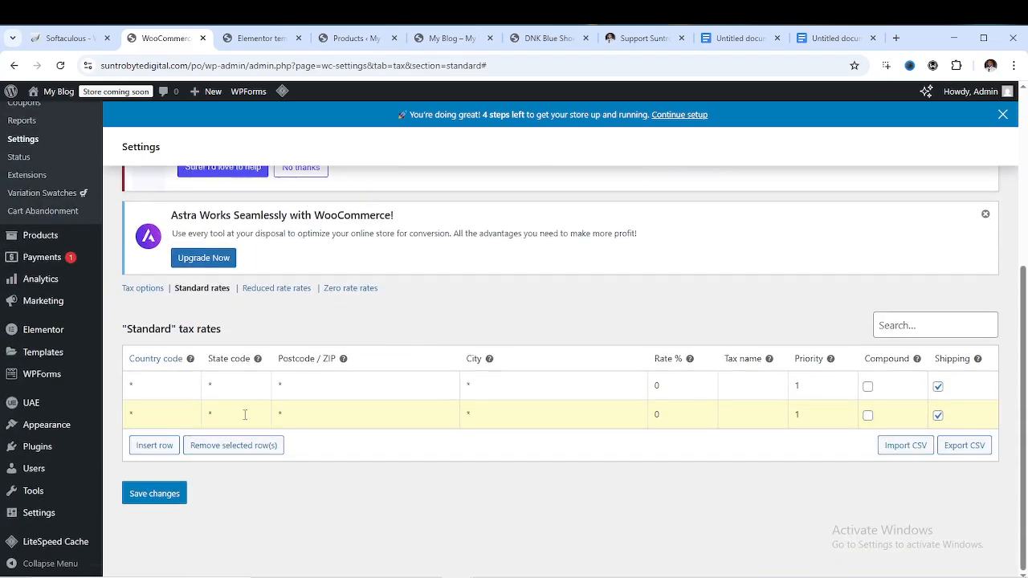
scroll(522, 412, up, 3)
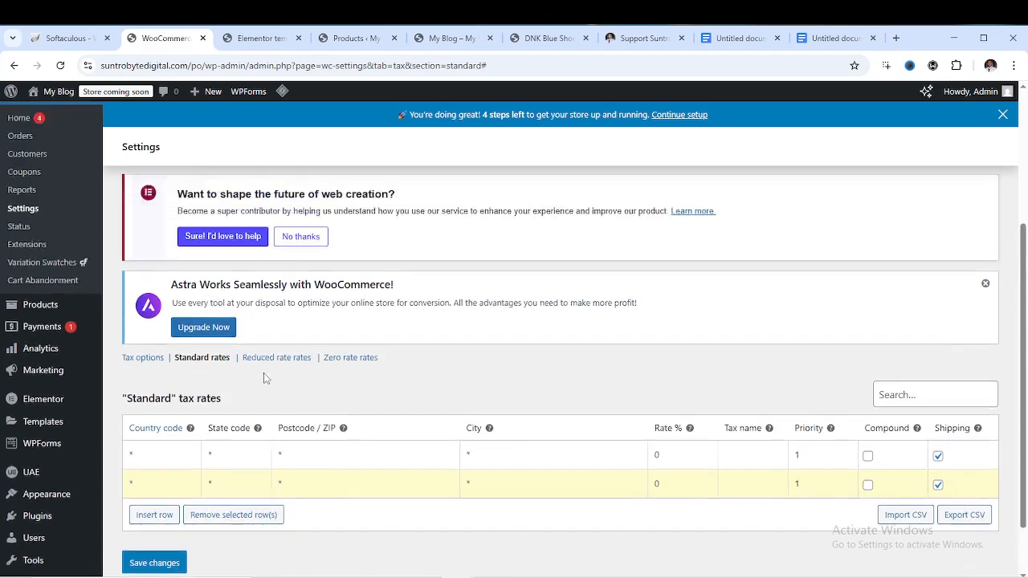
scroll(289, 398, down, 2)
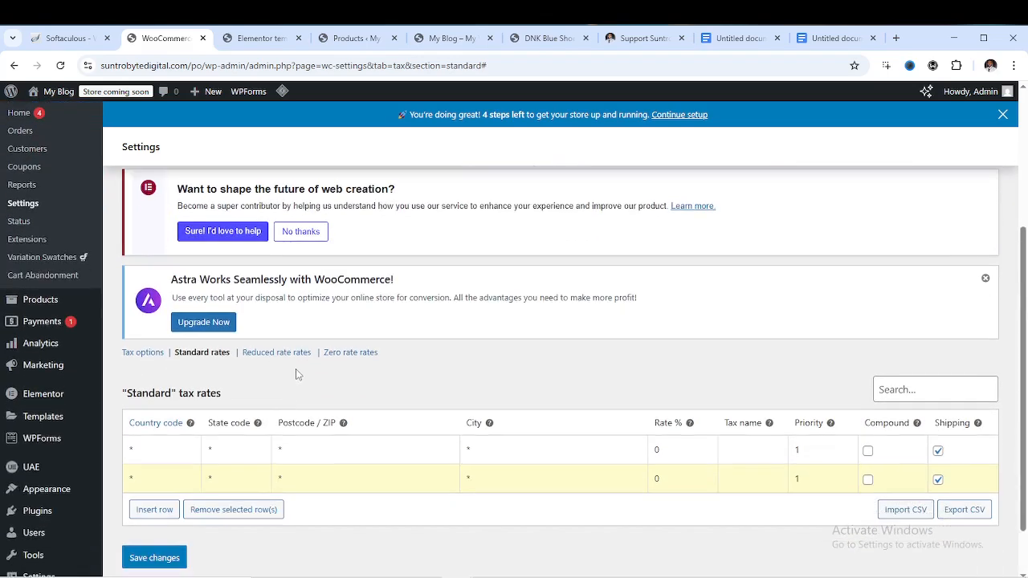
click(350, 353)
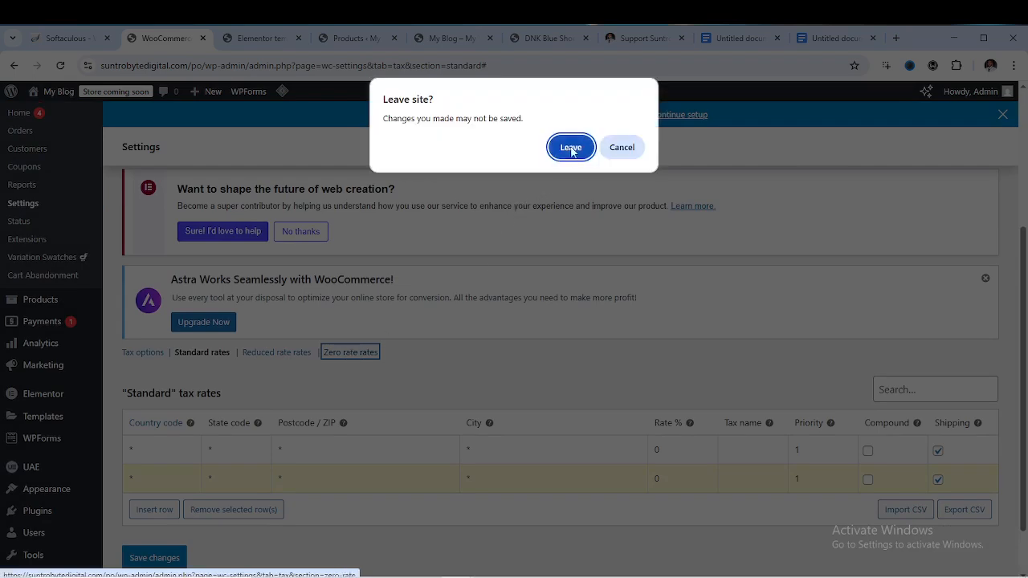
click(570, 148)
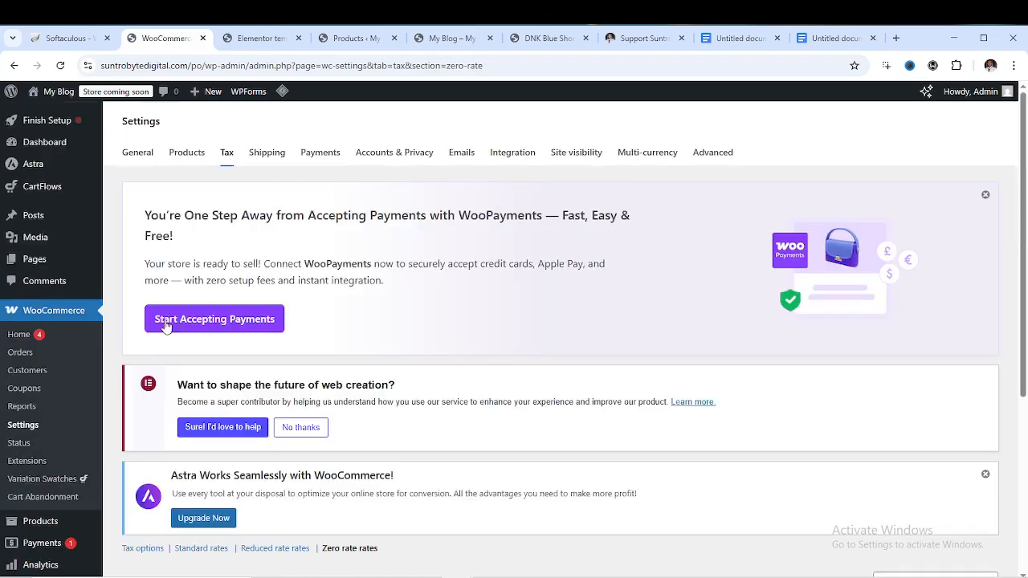
scroll(450, 385, down, 3)
scroll(363, 391, down, 1)
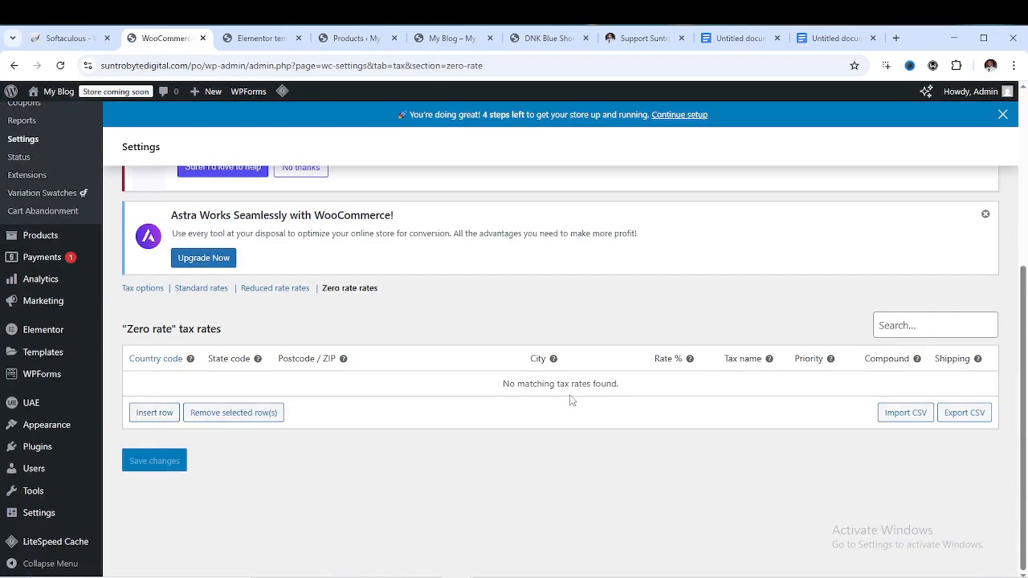
scroll(487, 308, up, 4)
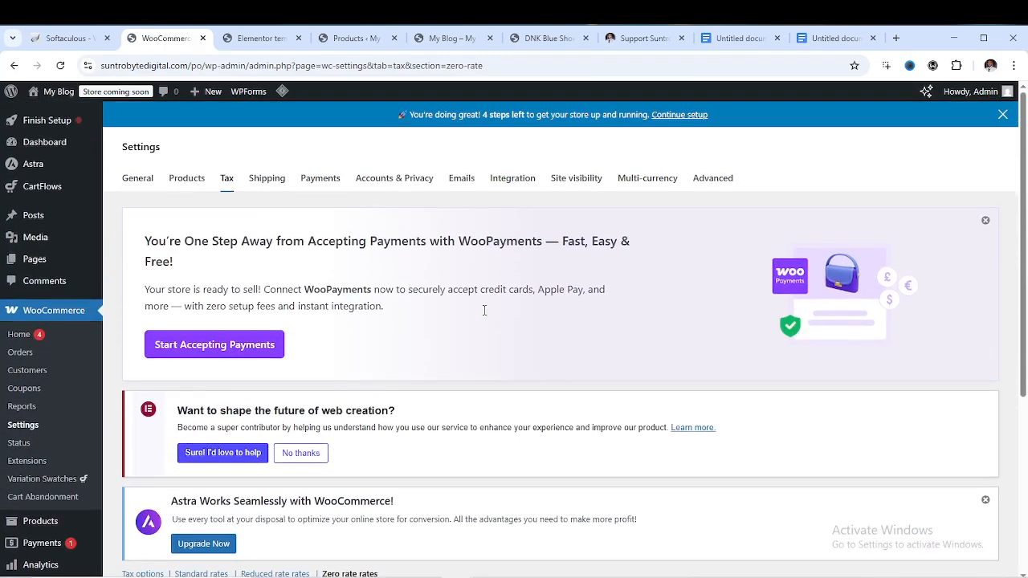
Open the Shipping settings and step through the introductory tour to Done
click(267, 178)
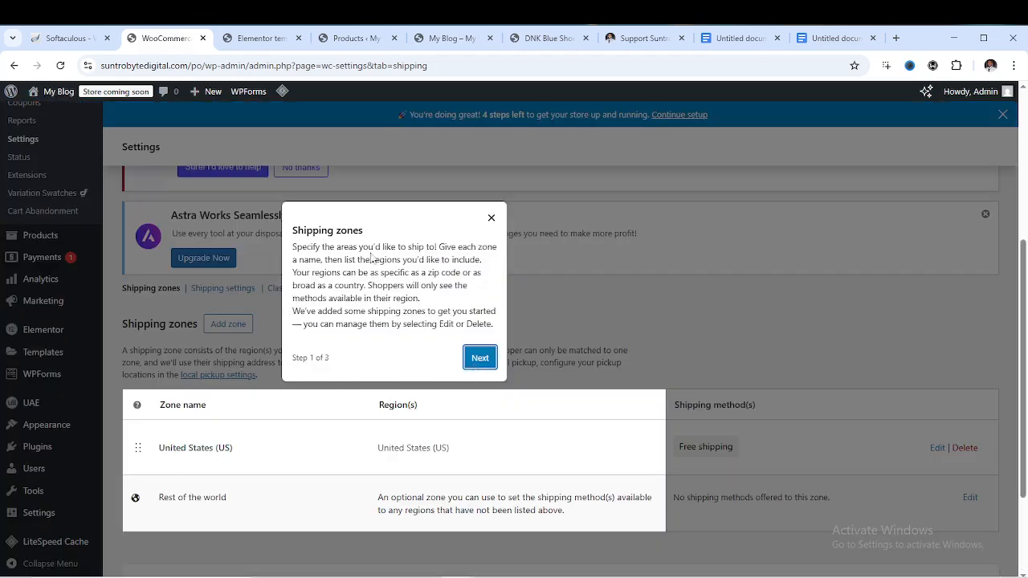
click(479, 360)
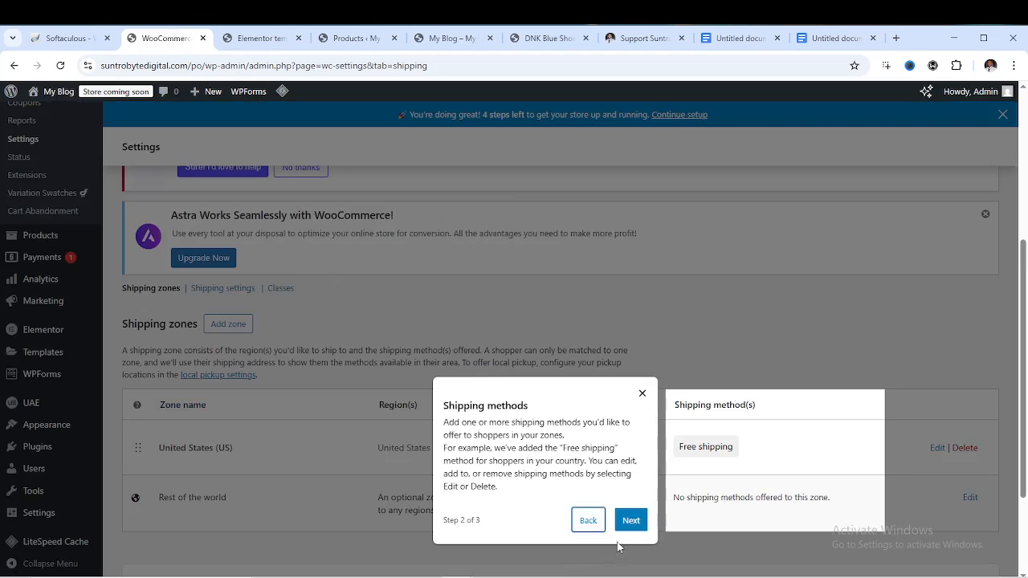
click(632, 520)
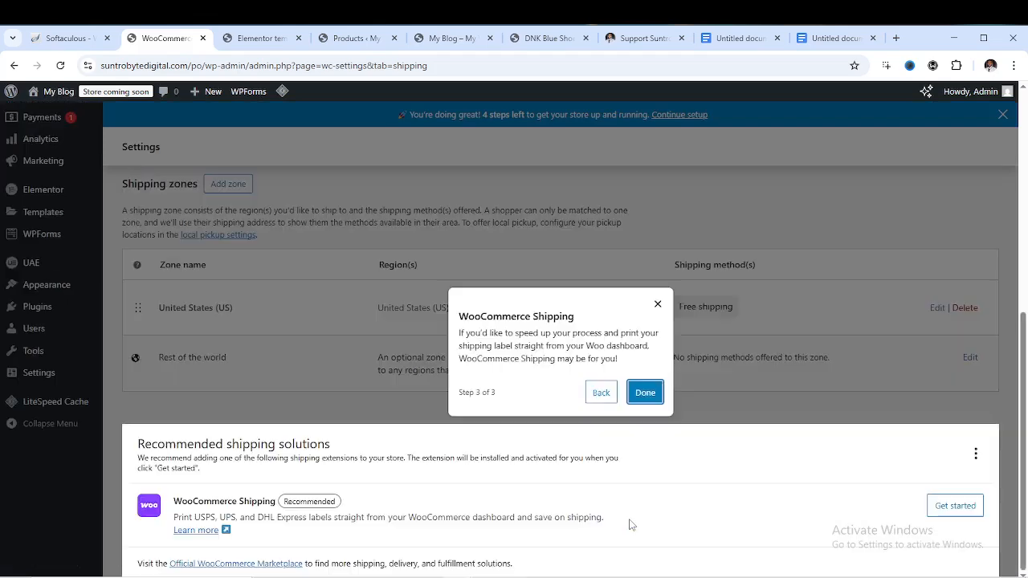
click(645, 394)
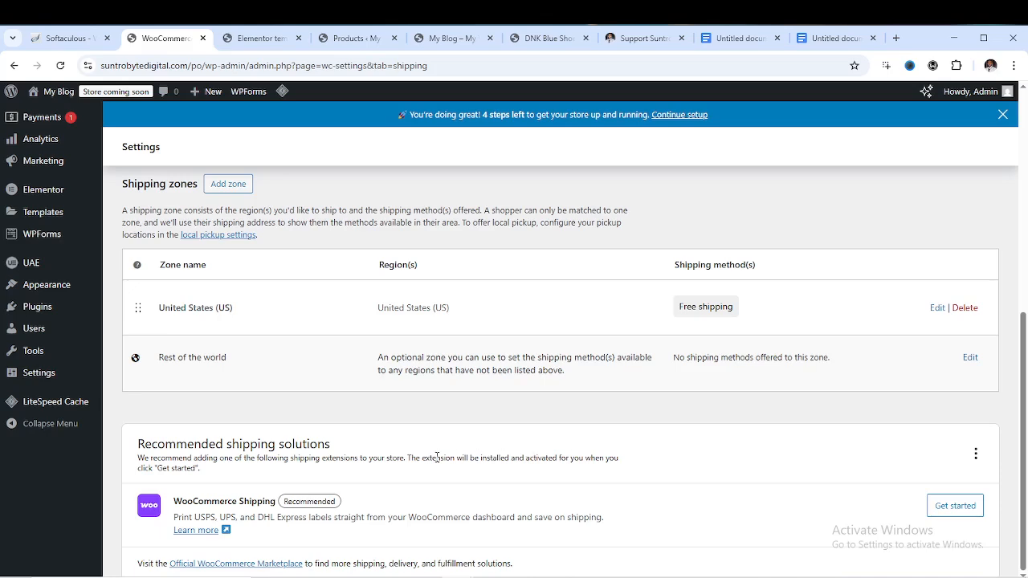
Review the Shipping zones list and start adding a new zone
scroll(437, 455, up, 2)
scroll(557, 459, down, 2)
scroll(438, 486, up, 3)
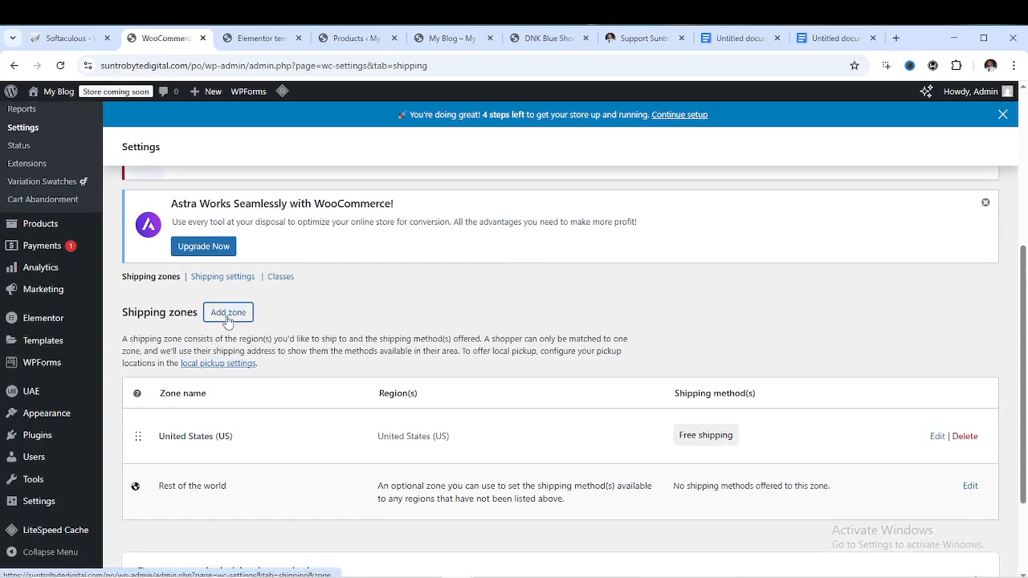
click(227, 320)
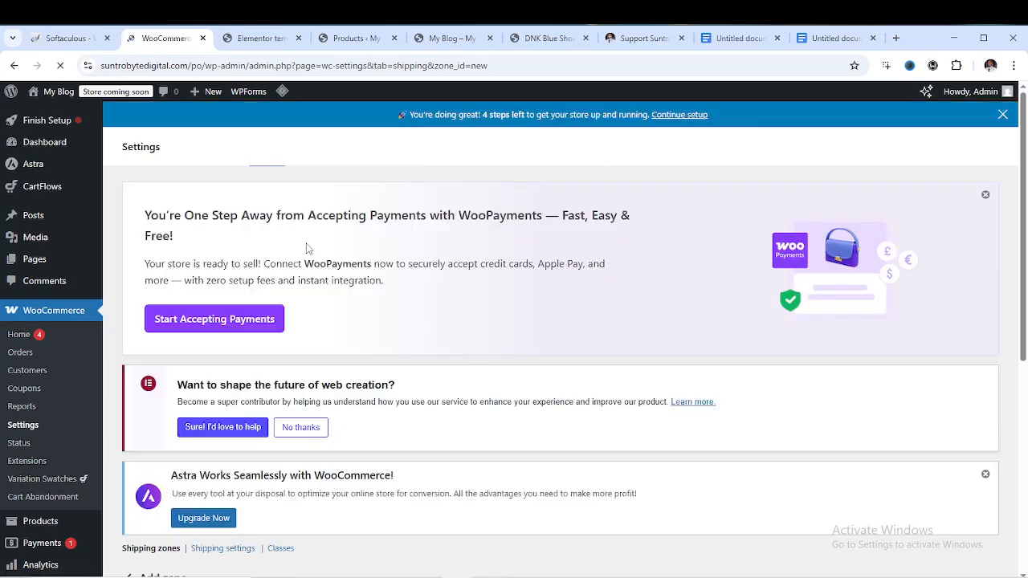
Name the new shipping zone 'All Countries'
scroll(362, 335, down, 4)
scroll(377, 351, down, 2)
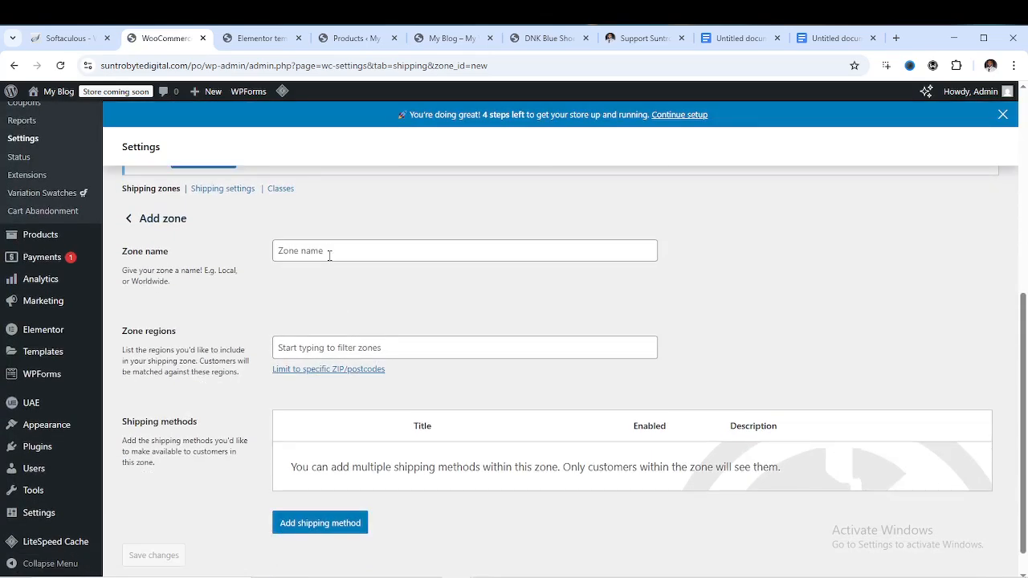
click(327, 250)
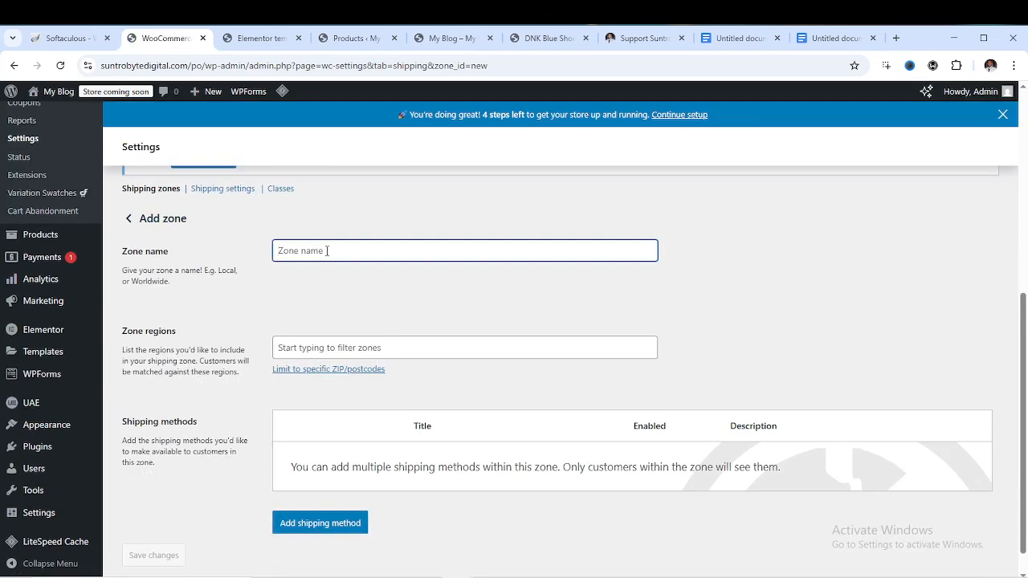
text(All Countries)
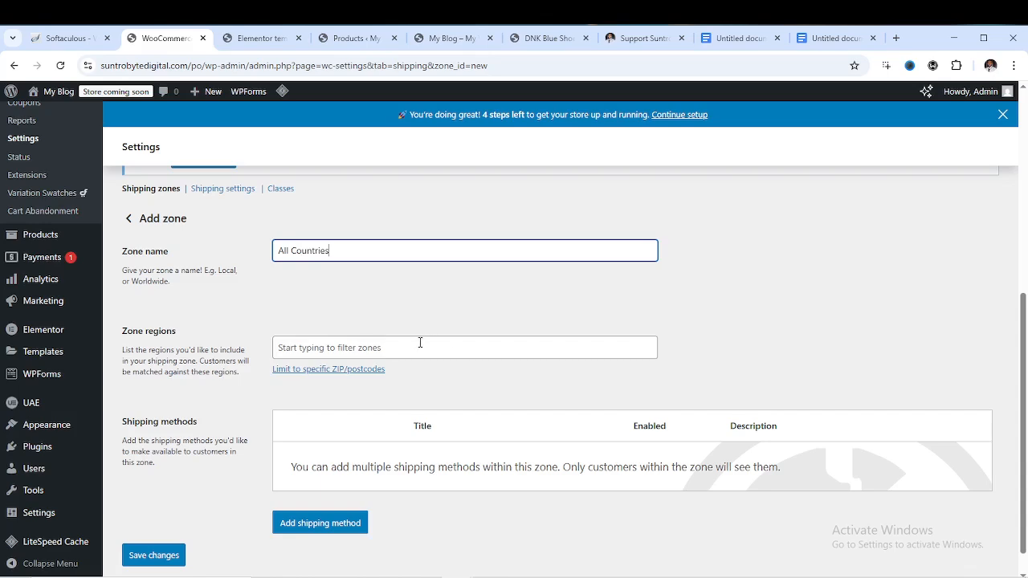
Select all countries as the zone regions and begin adding a shipping method
click(352, 345)
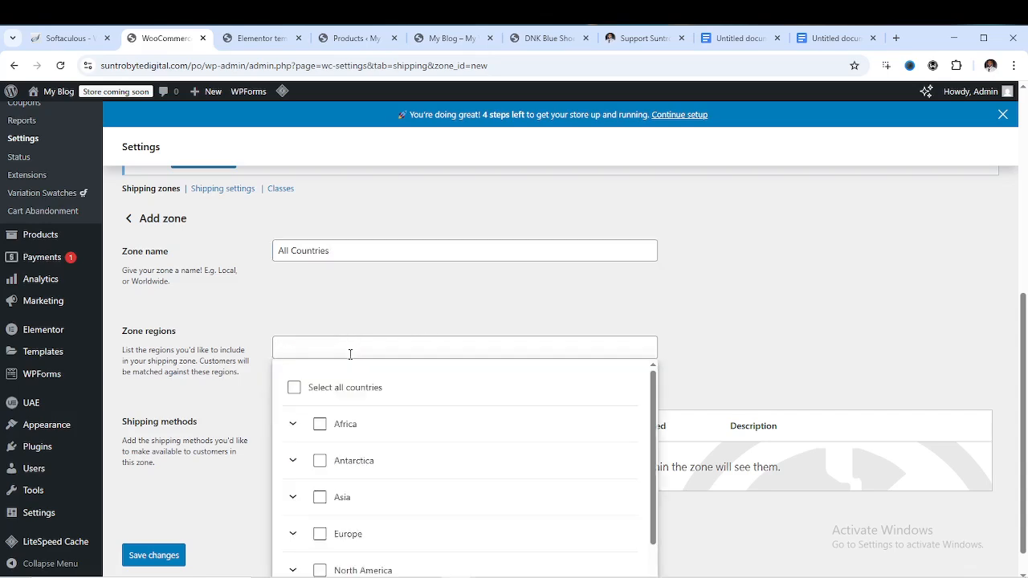
click(294, 390)
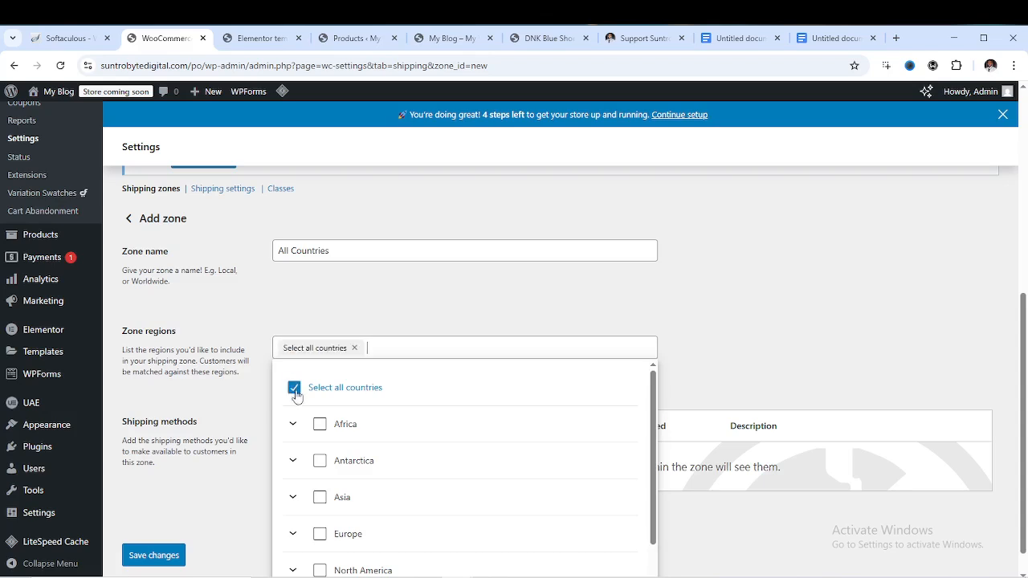
click(420, 305)
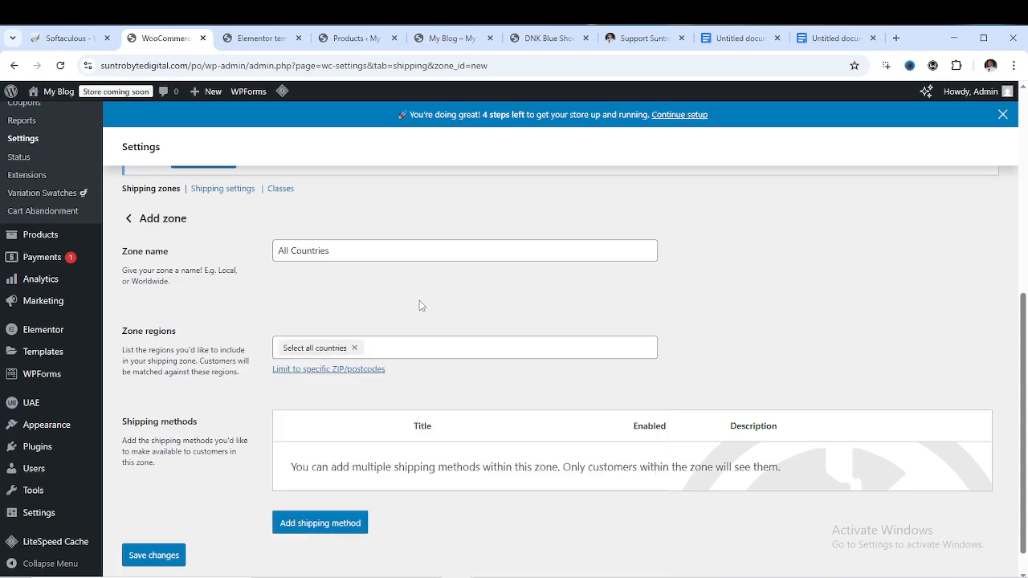
scroll(385, 434, down, 1)
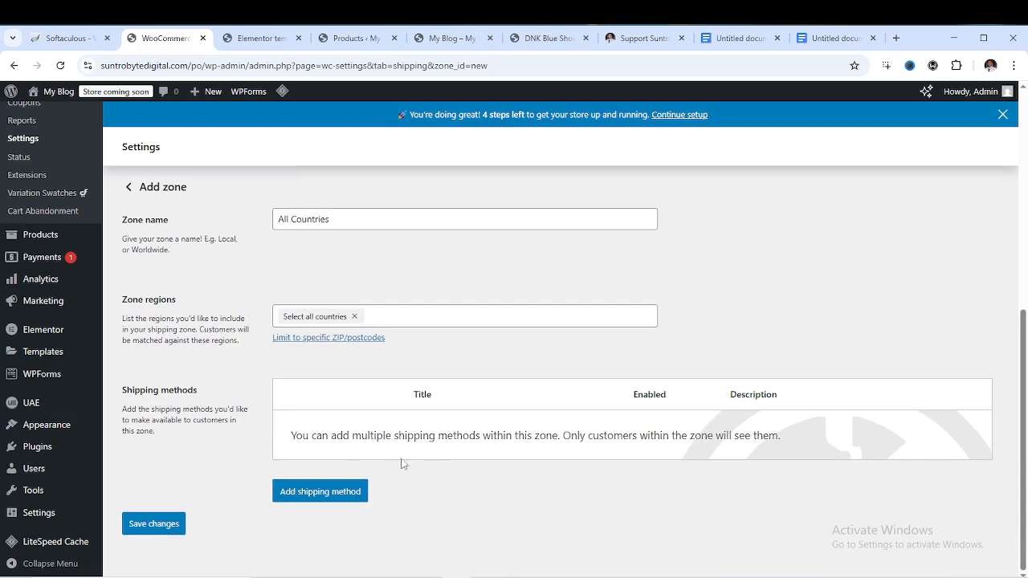
click(324, 491)
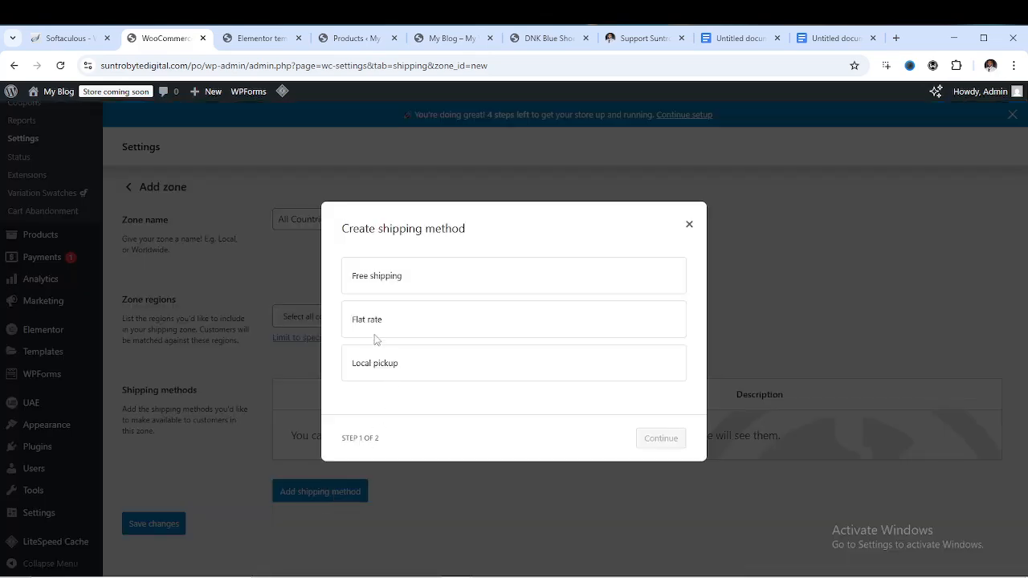
Choose Flat rate as the shipping method and keep its tax status Taxable
click(413, 284)
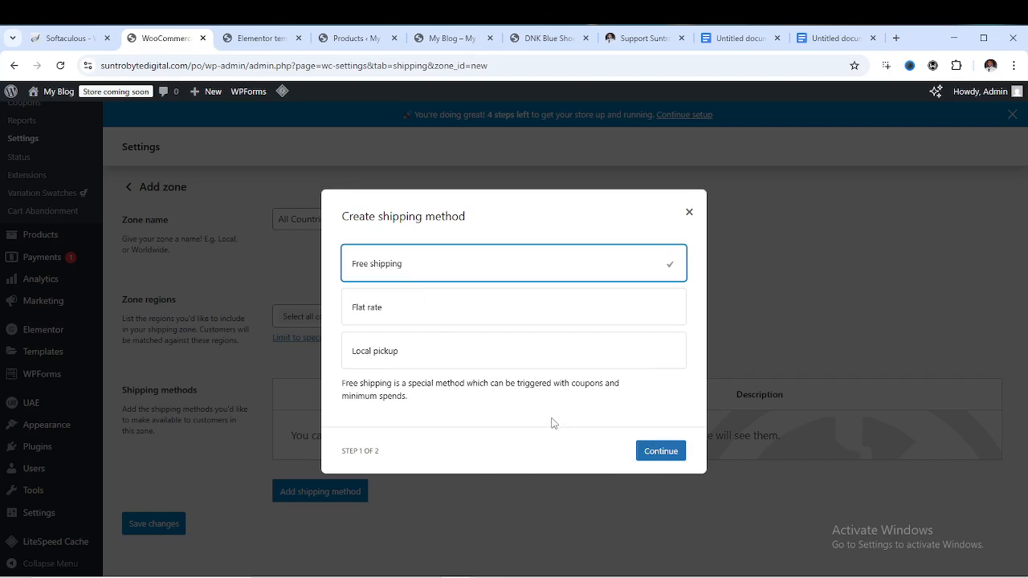
click(399, 315)
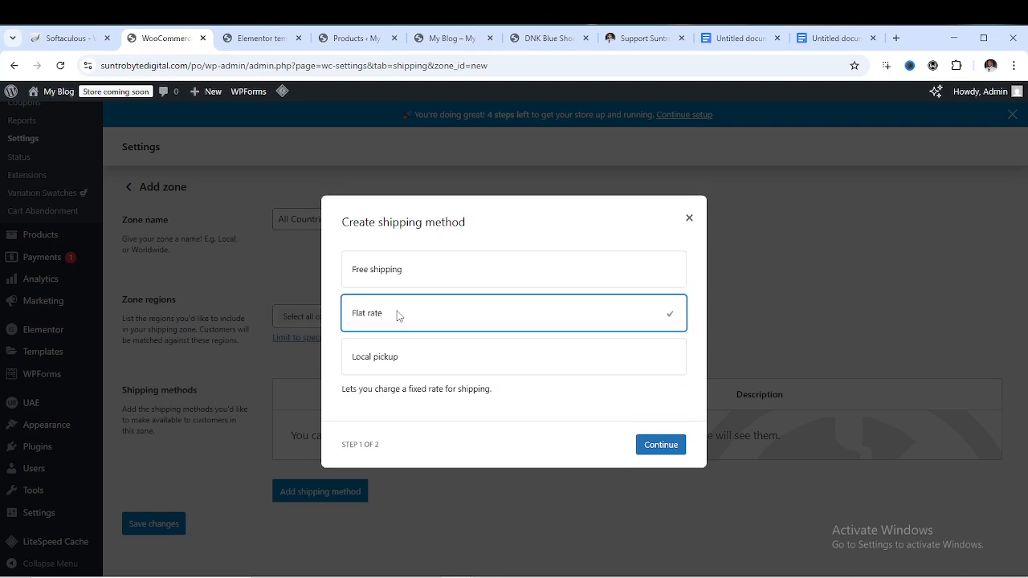
click(671, 447)
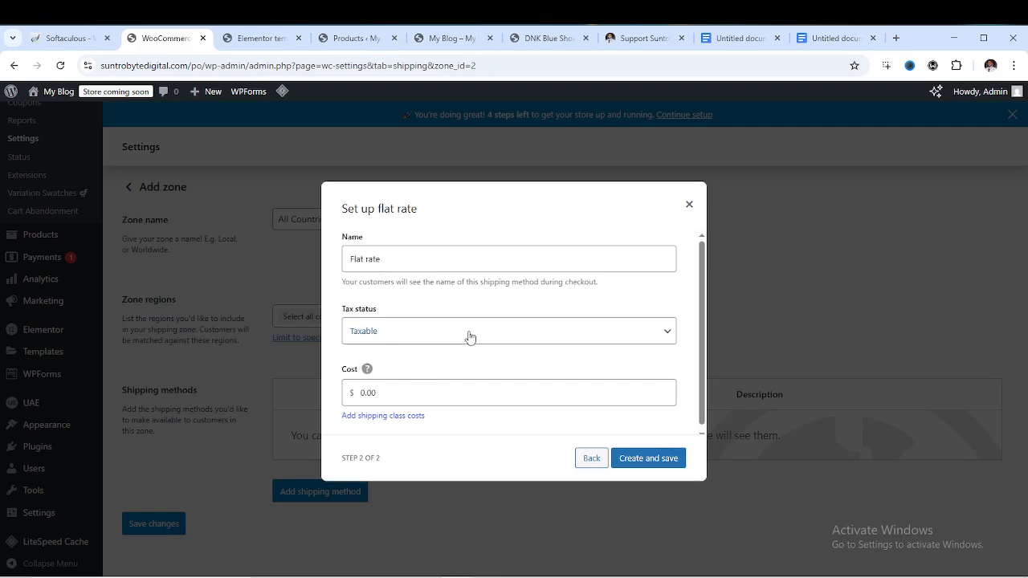
click(510, 335)
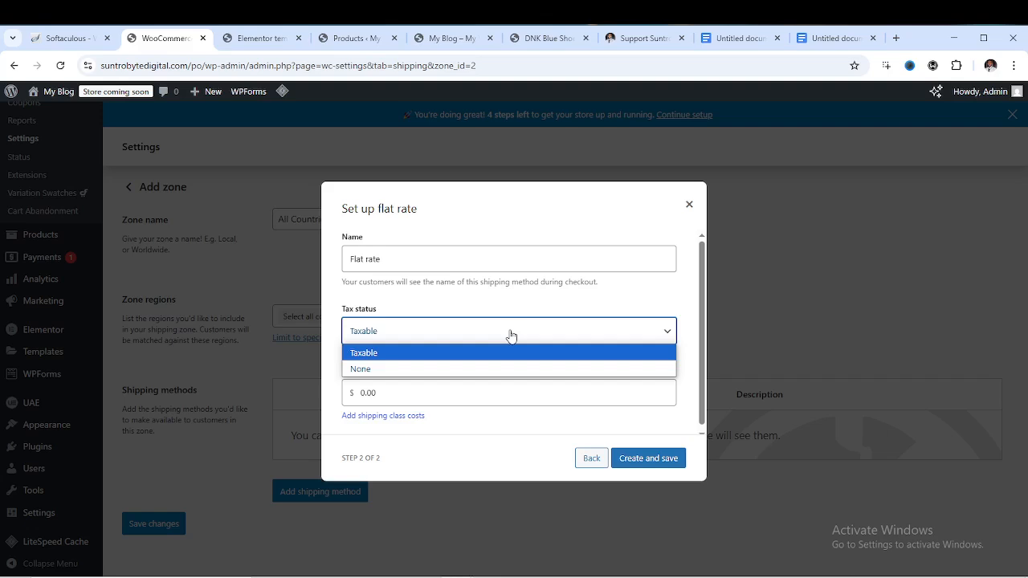
click(511, 336)
click(511, 334)
click(485, 352)
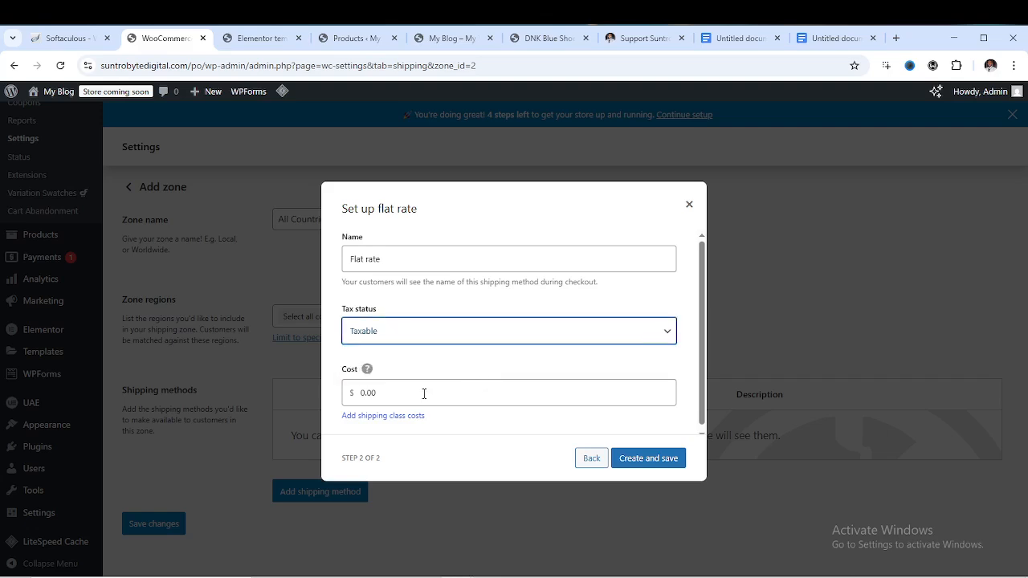
Set the flat rate cost to 2.00 and create the method
double_click(376, 394)
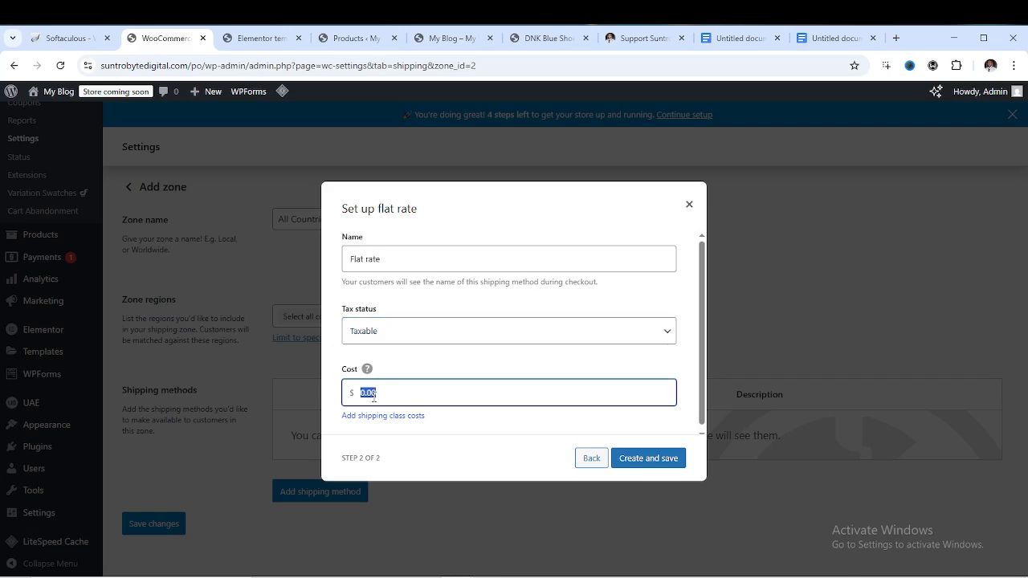
text(2)
key(F3)
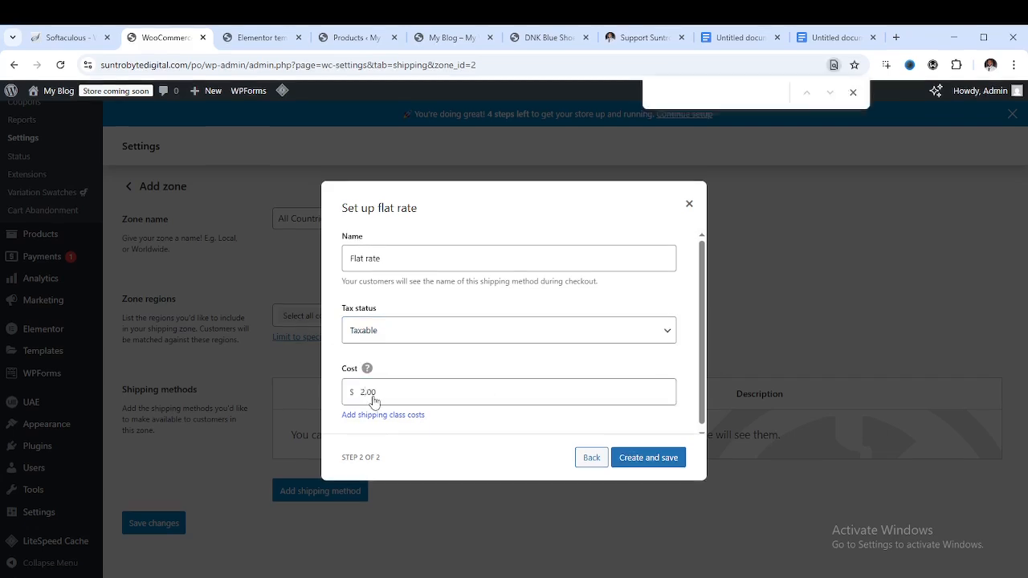
key(F11)
key(F11)
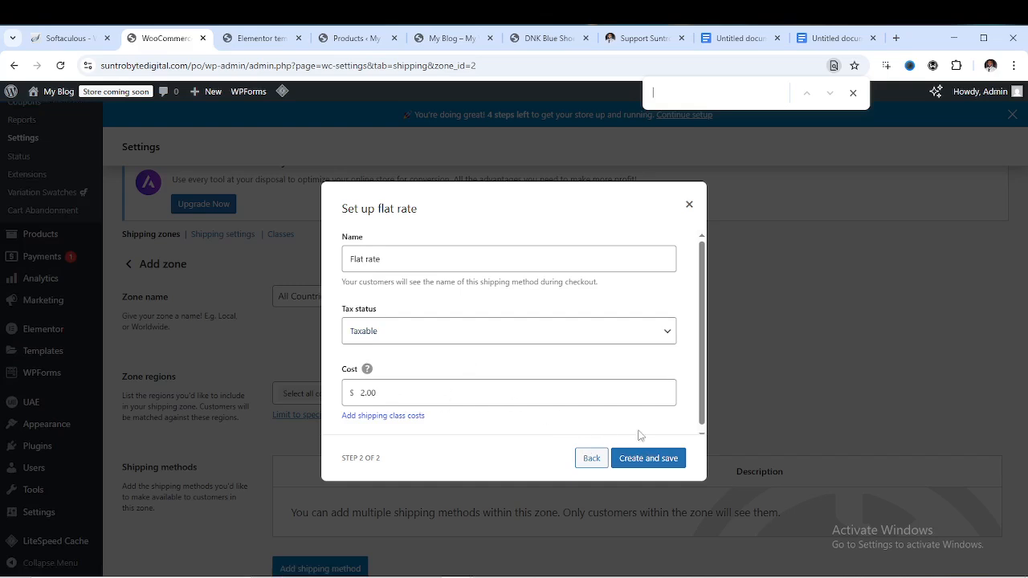
click(650, 460)
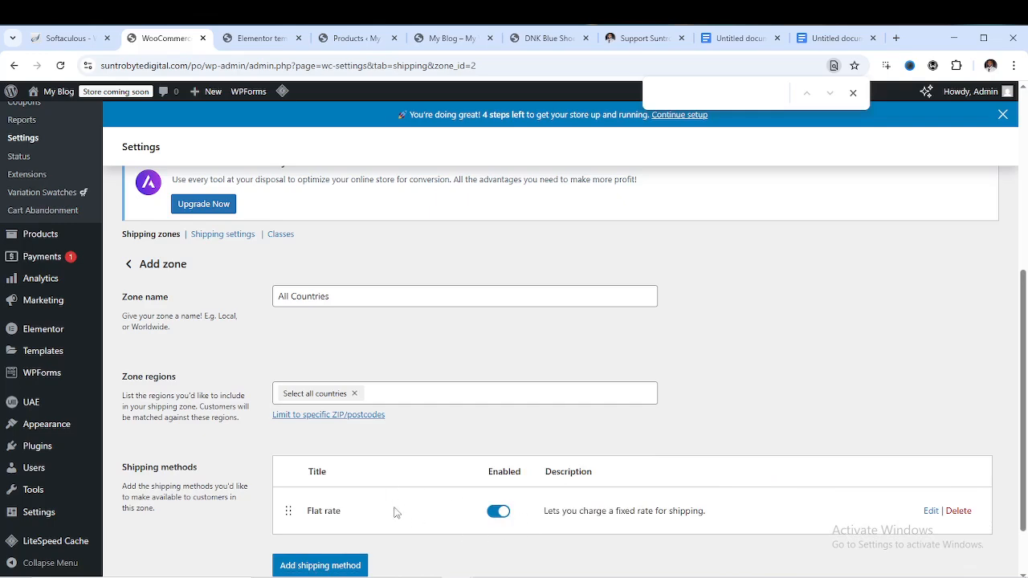
scroll(394, 514, down, 1)
scroll(475, 436, up, 4)
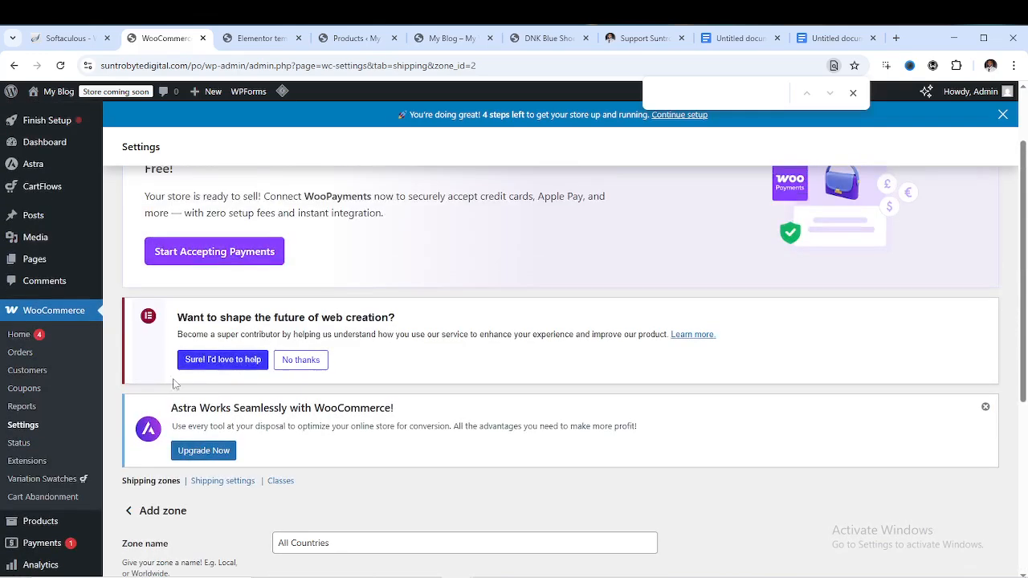
Go back to the shipping zones list with All Countries and Flat rate, and close its tour
click(157, 485)
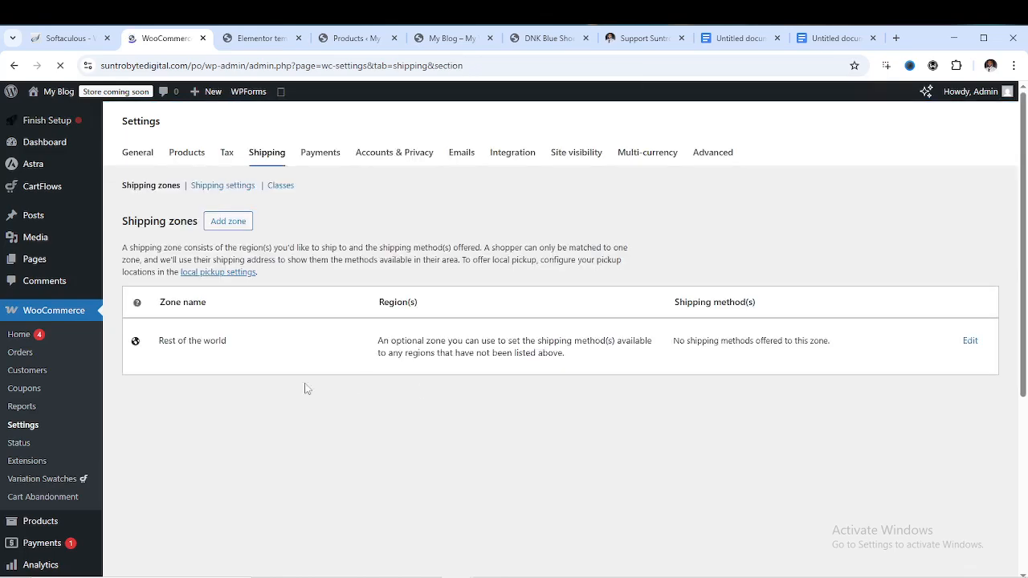
scroll(319, 382, down, 2)
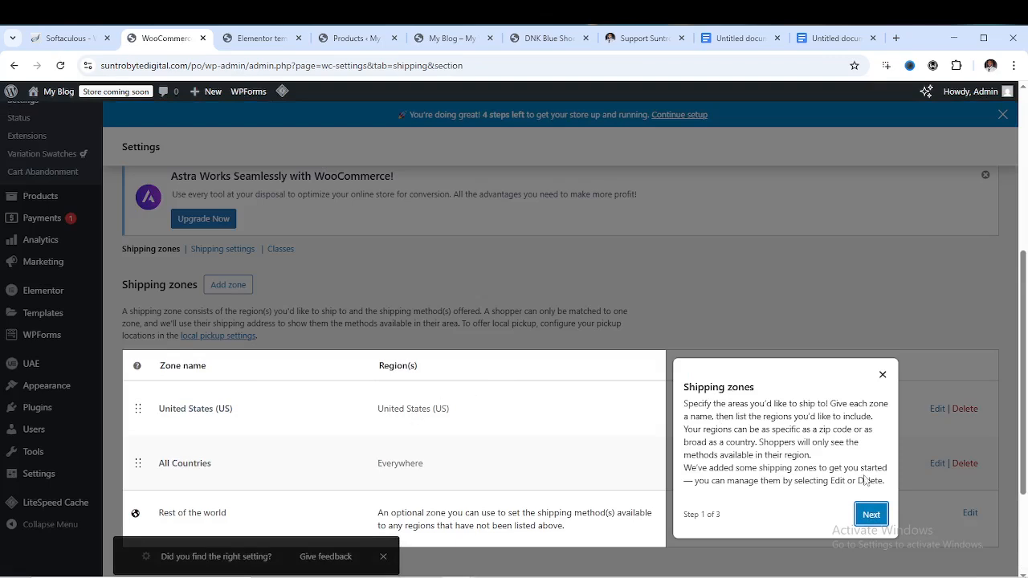
click(872, 514)
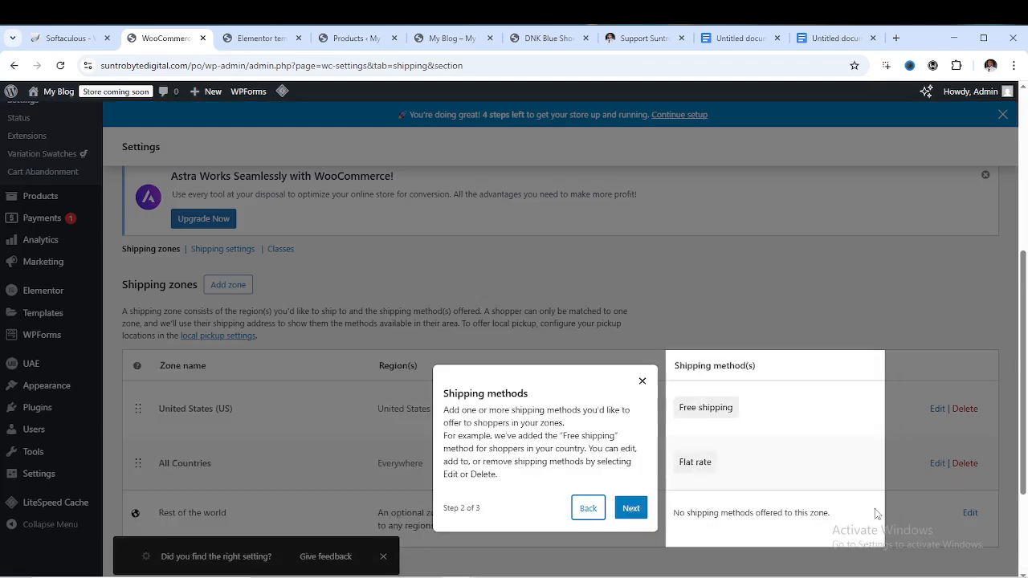
click(631, 511)
click(649, 391)
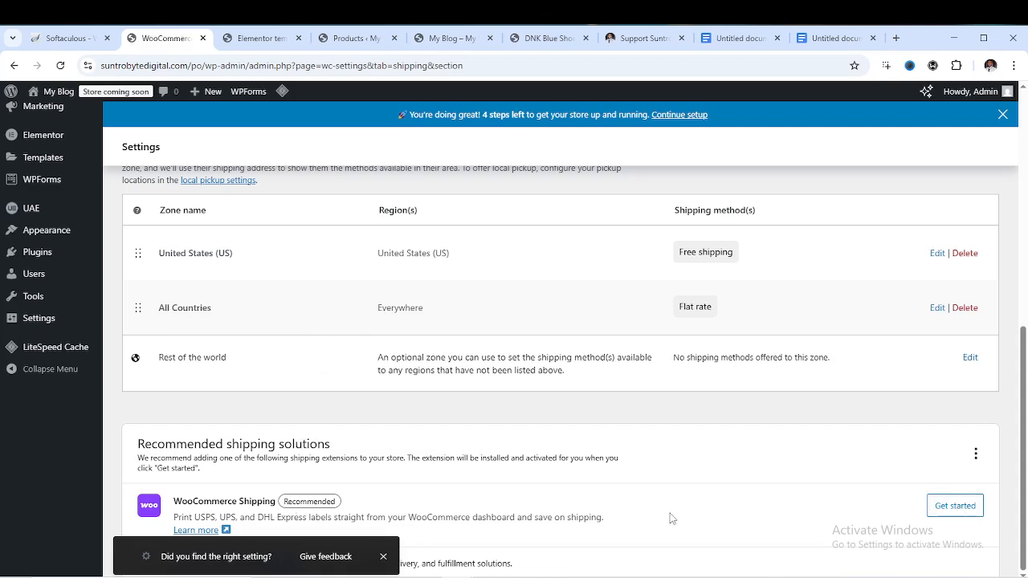
click(950, 509)
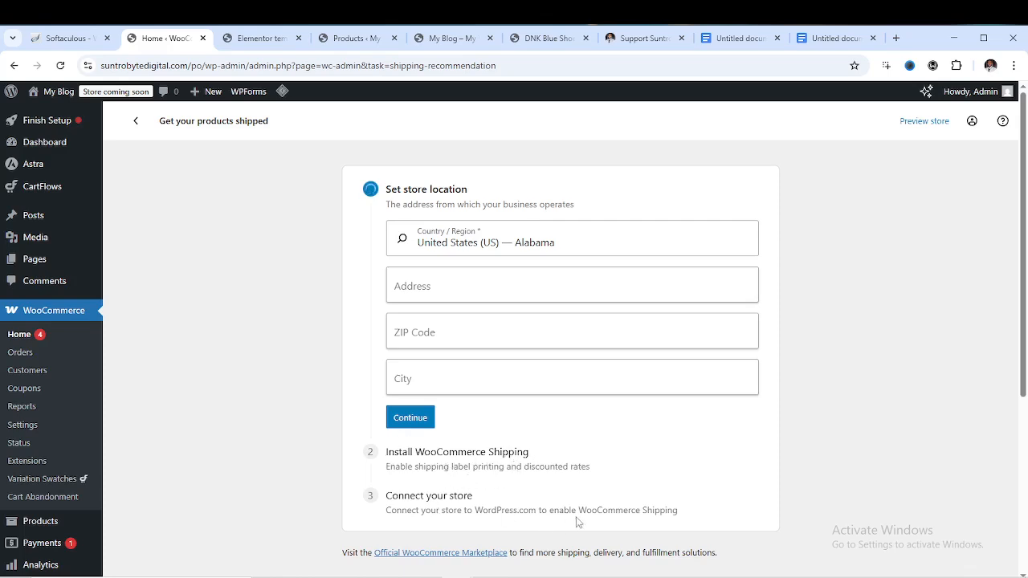
Review the WooCommerce Shipping setup page, then go back to the WooCommerce Settings General tab
scroll(579, 418, down, 4)
scroll(580, 419, up, 4)
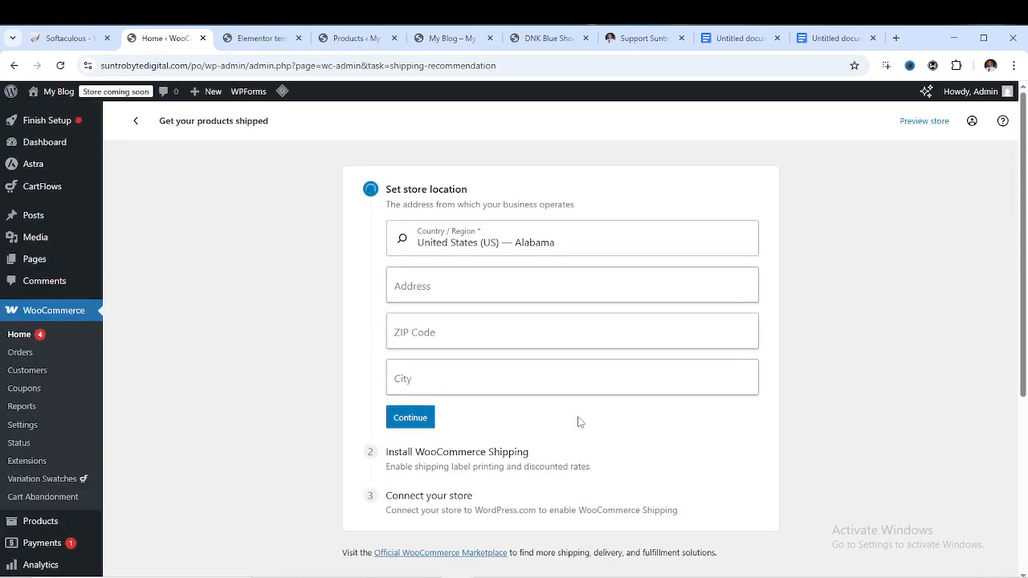
scroll(574, 401, down, 4)
scroll(579, 399, up, 4)
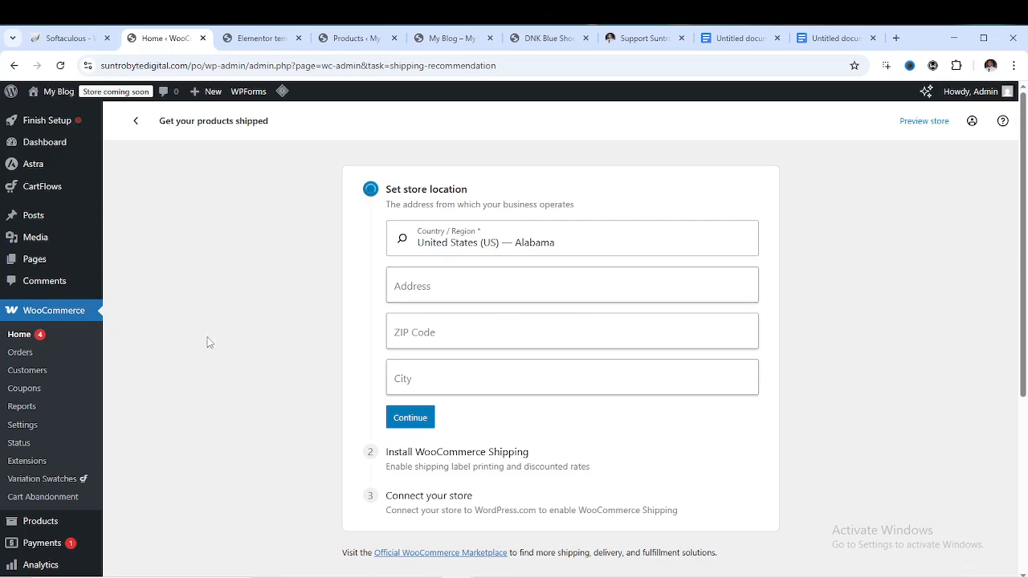
click(23, 425)
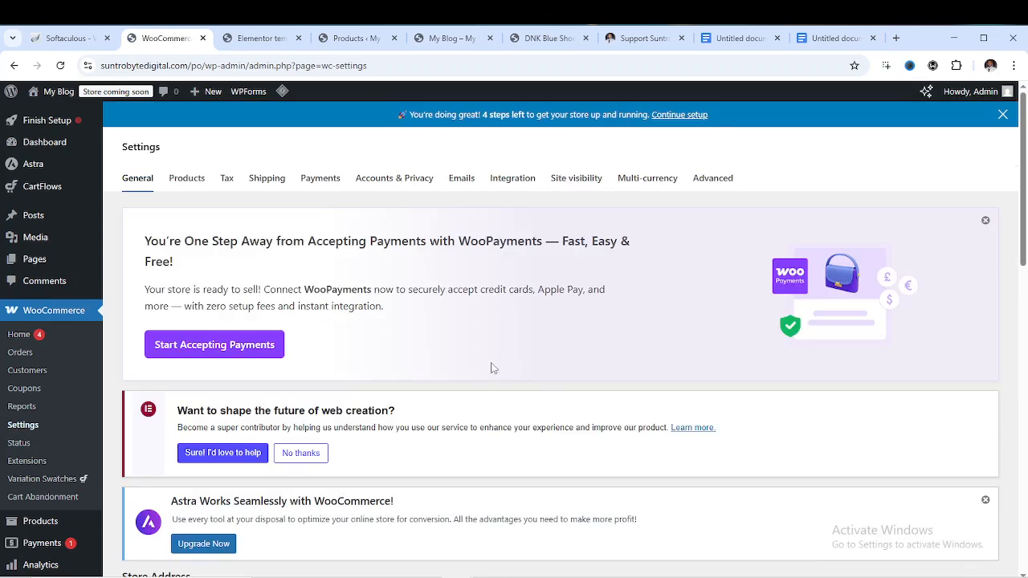
Open the Payments settings tab, browse the provider list, and enter Take offline payments
click(323, 183)
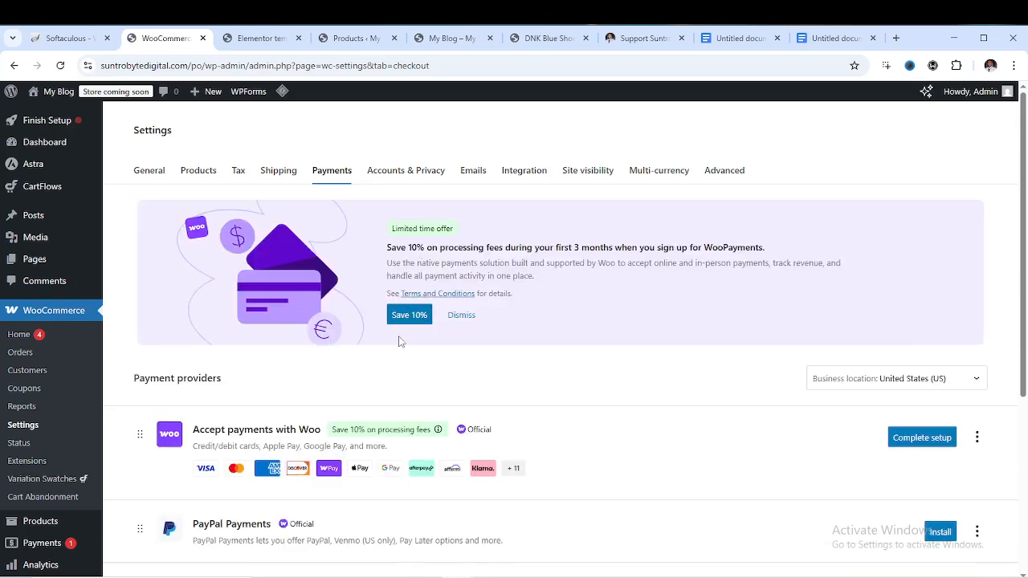
scroll(367, 343, down, 3)
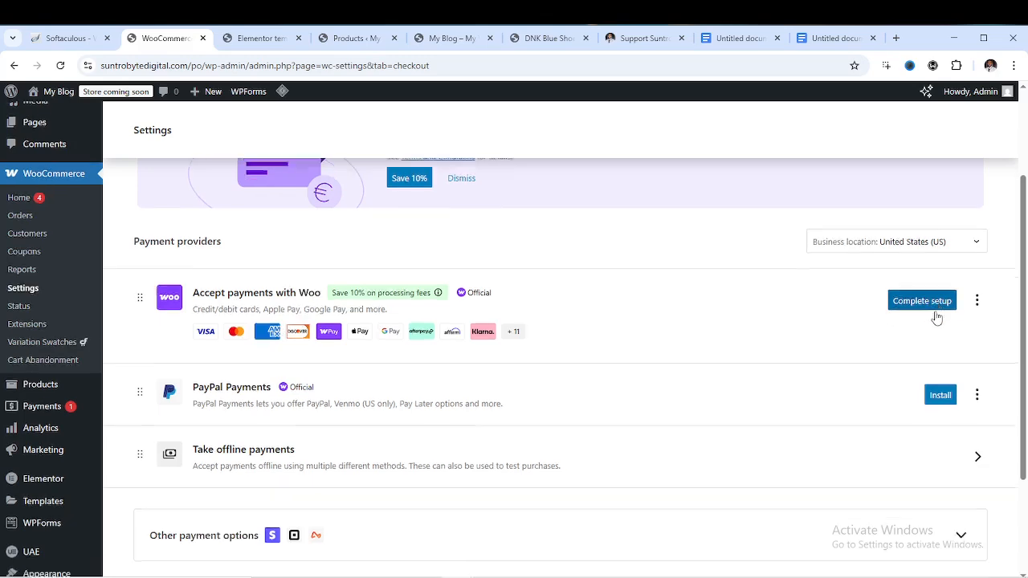
scroll(899, 312, down, 2)
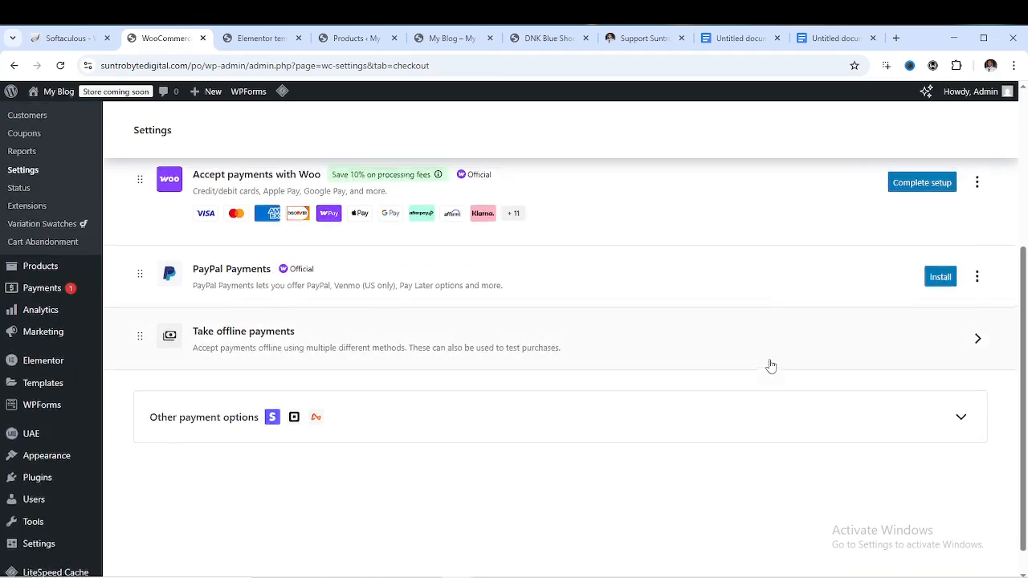
scroll(770, 364, up, 1)
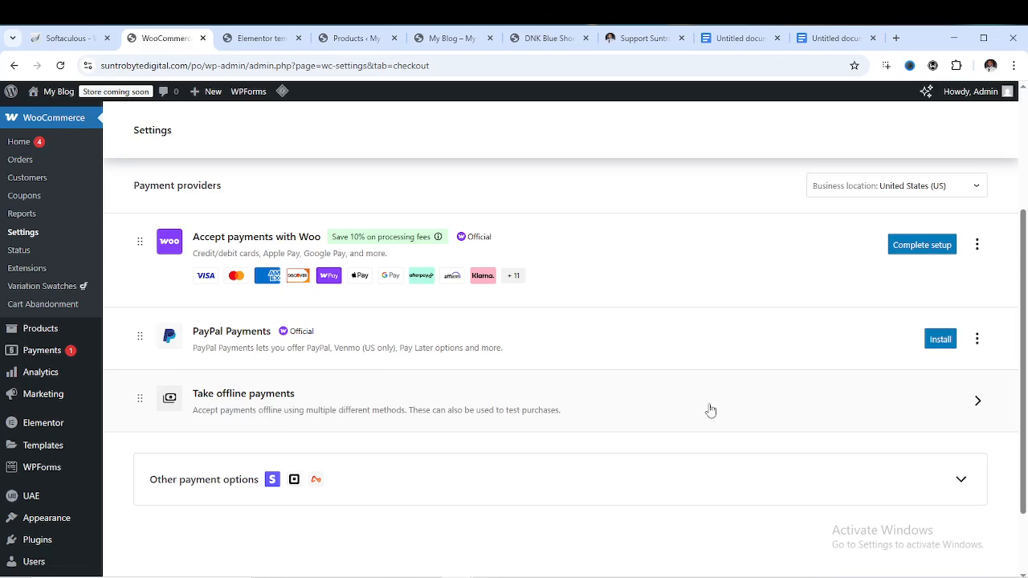
click(973, 402)
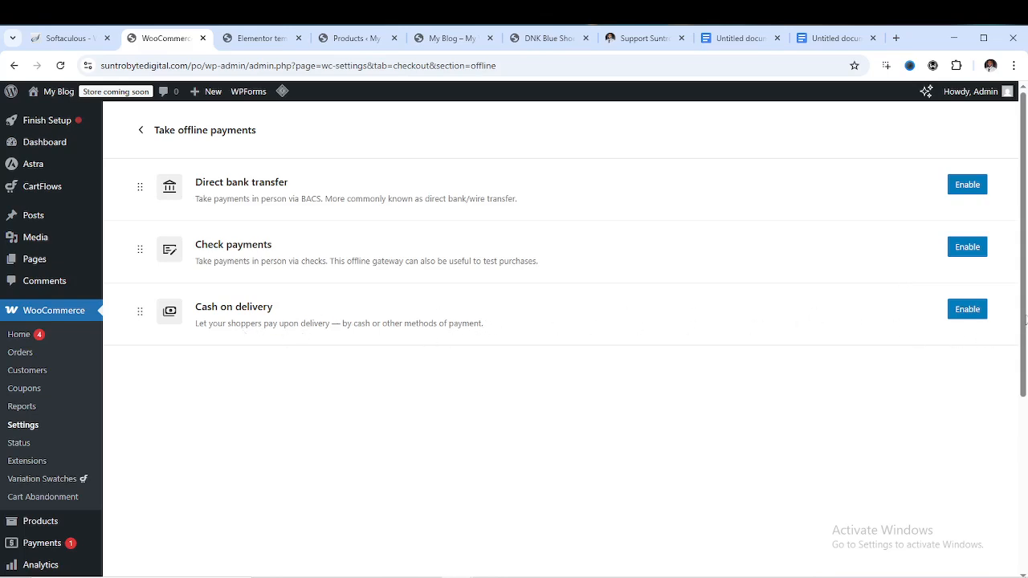
click(977, 316)
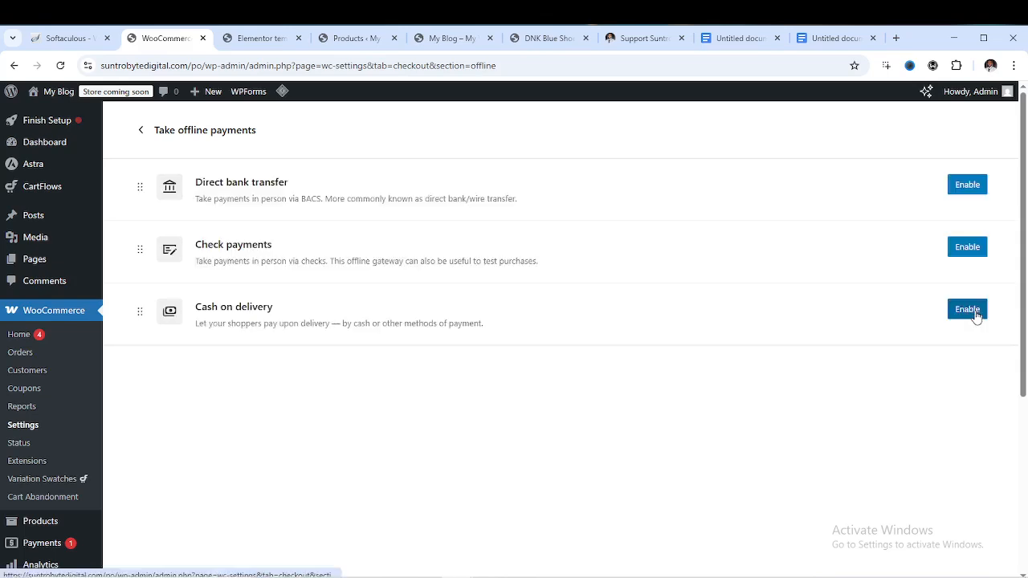
click(971, 187)
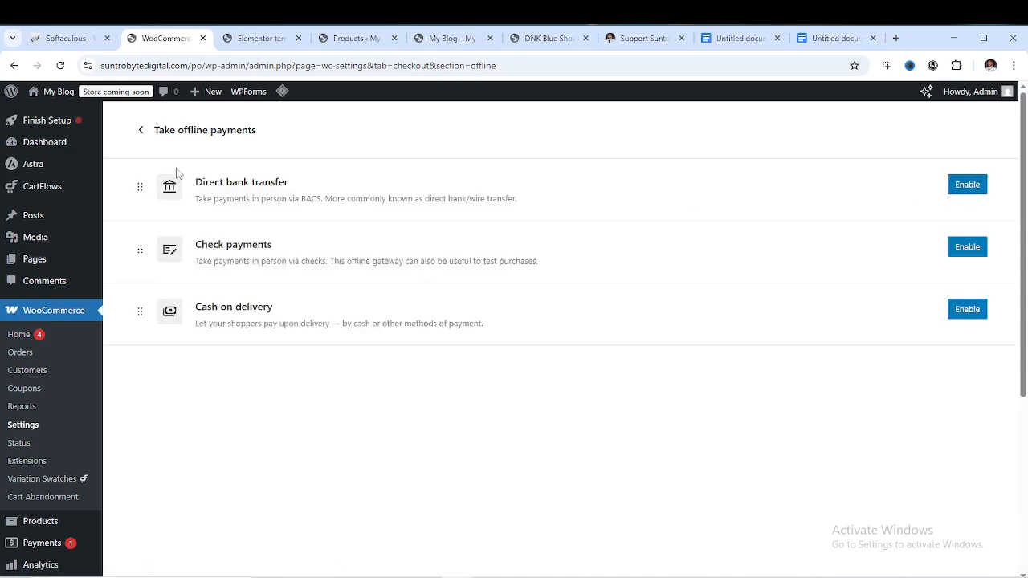
click(139, 133)
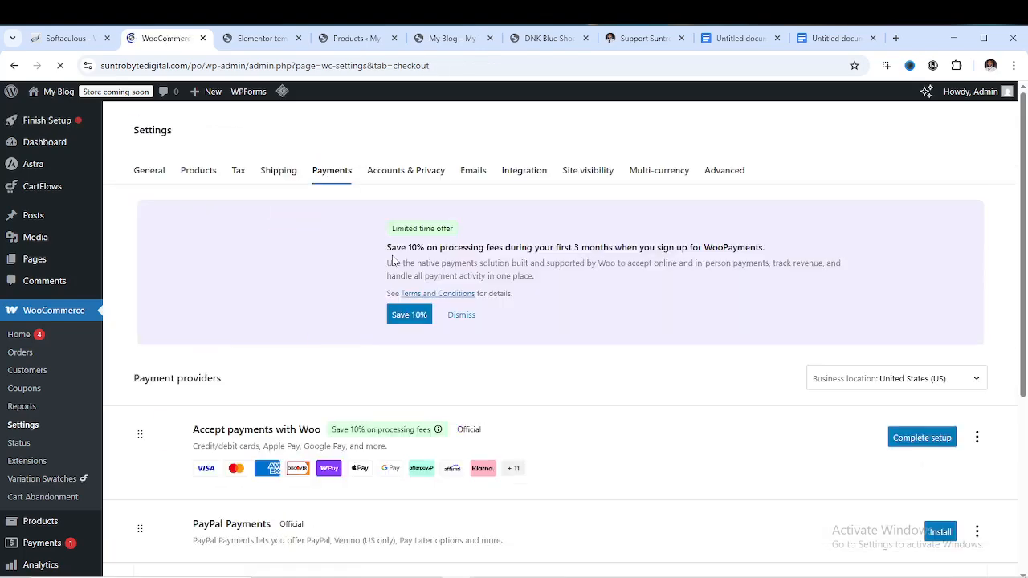
scroll(519, 349, down, 4)
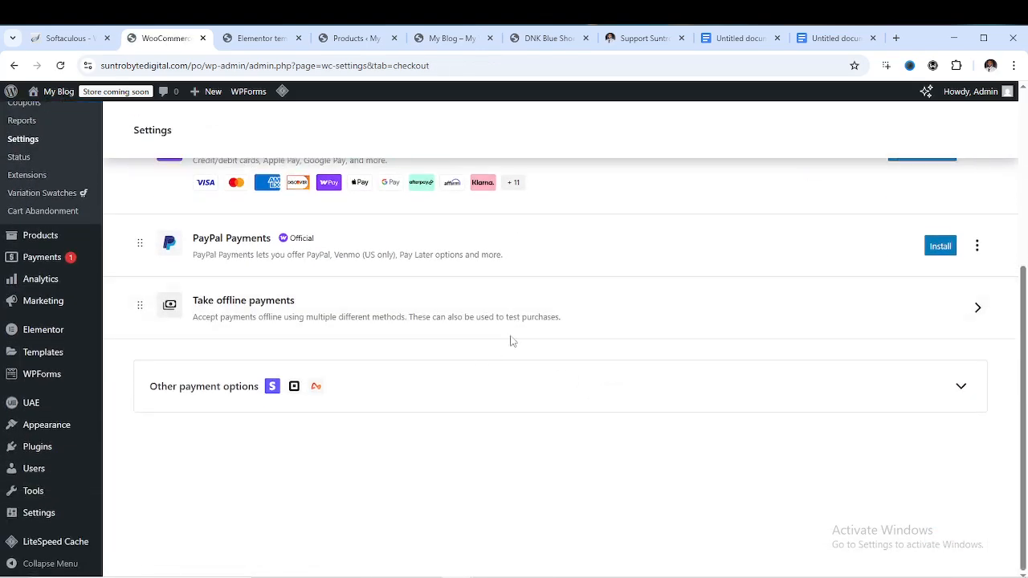
click(966, 313)
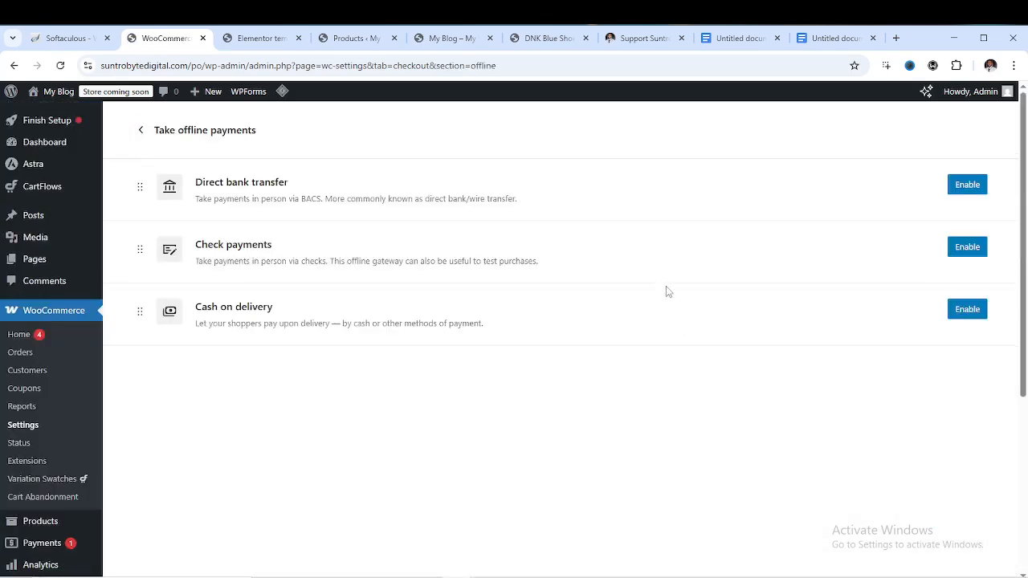
click(972, 191)
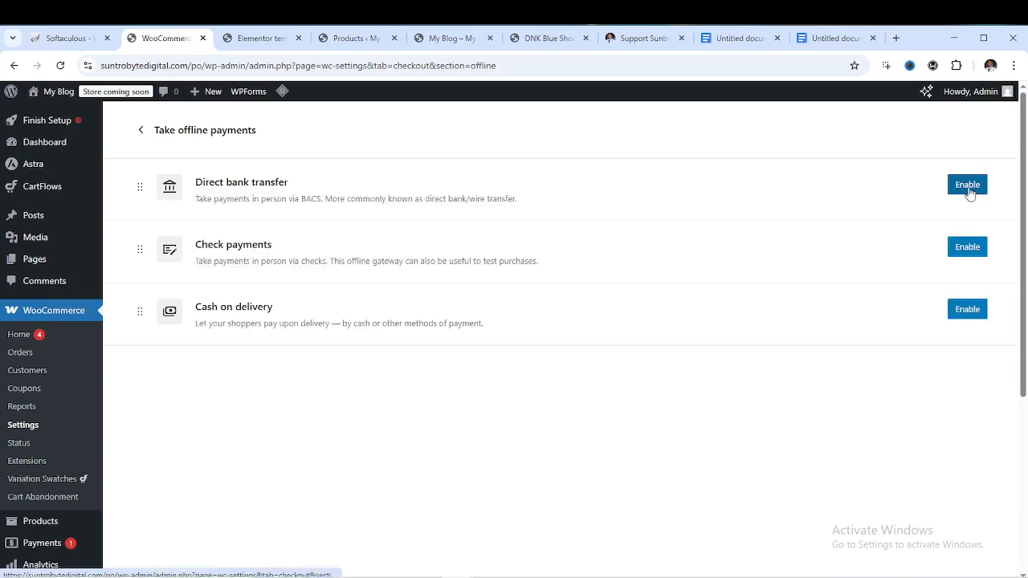
click(968, 188)
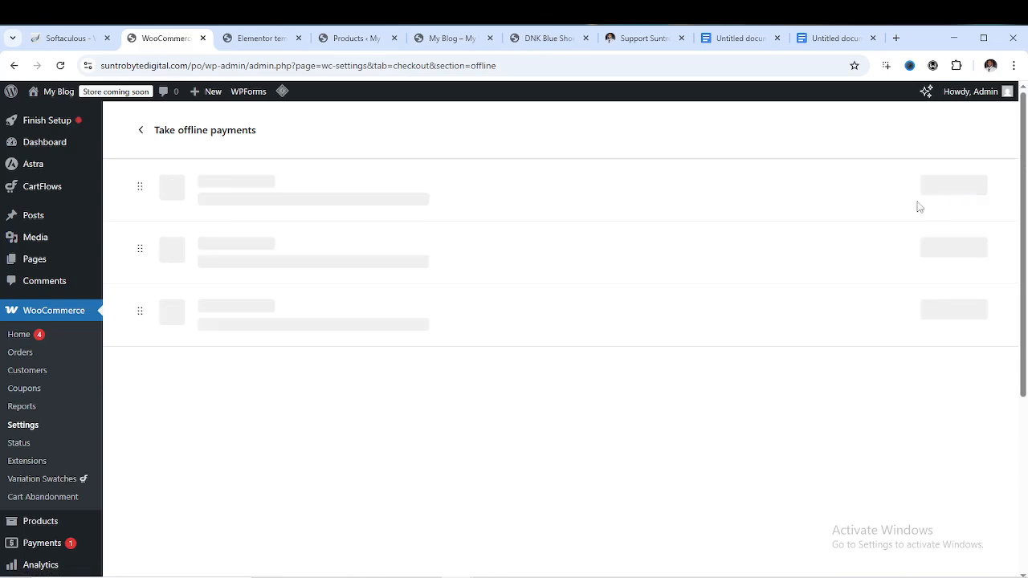
click(61, 67)
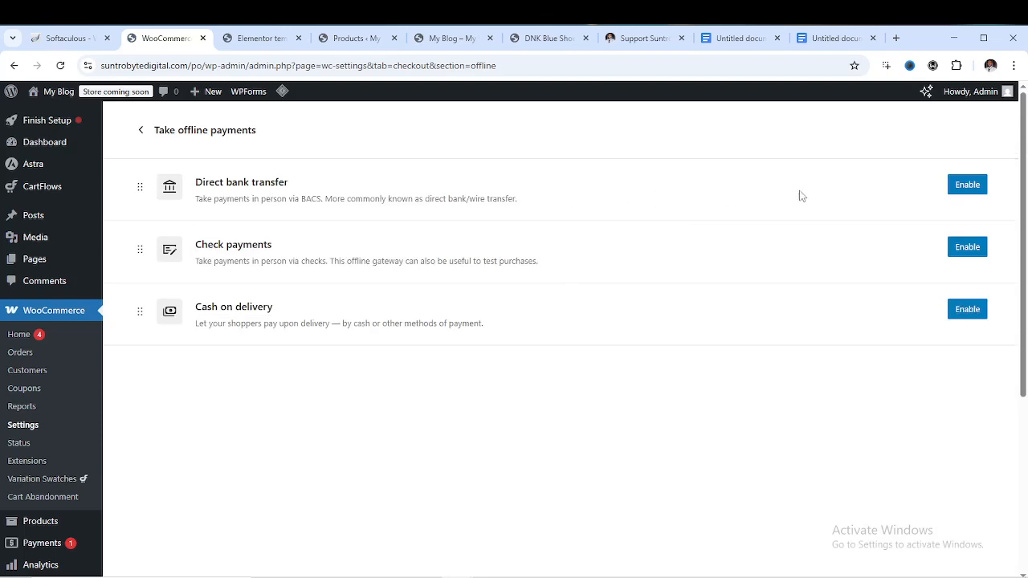
click(963, 191)
click(974, 189)
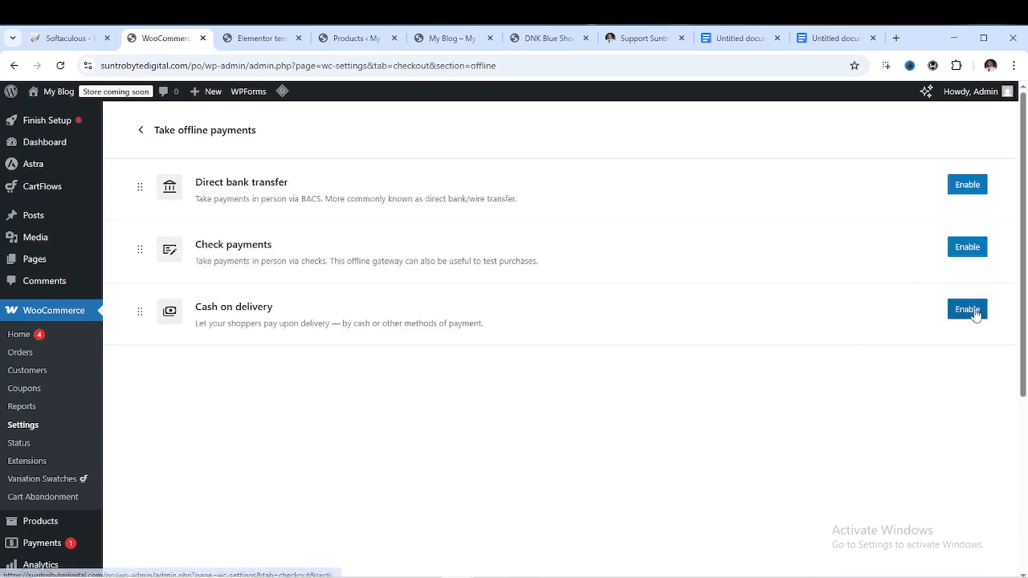
key(F11)
key(F11)
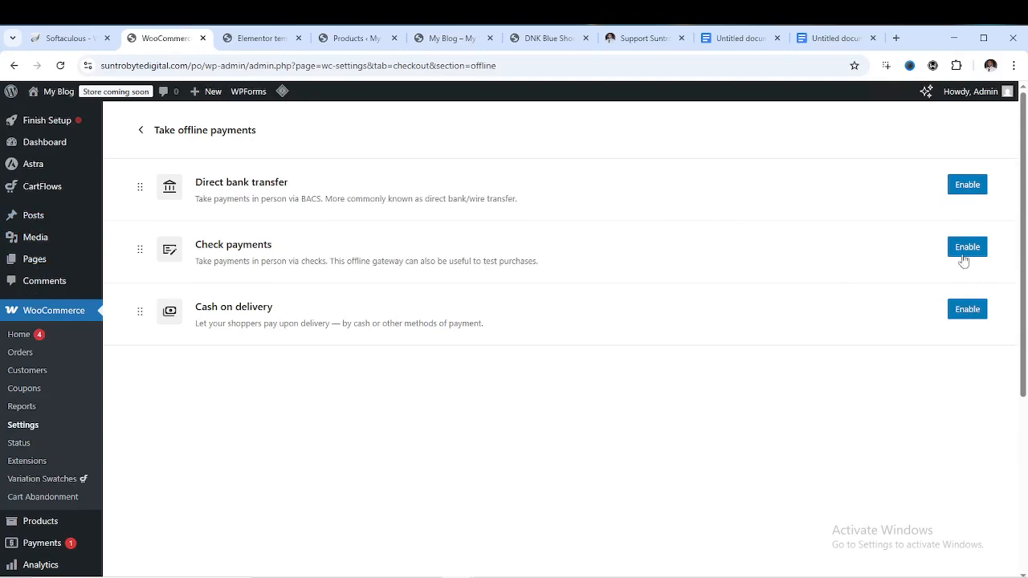
click(141, 130)
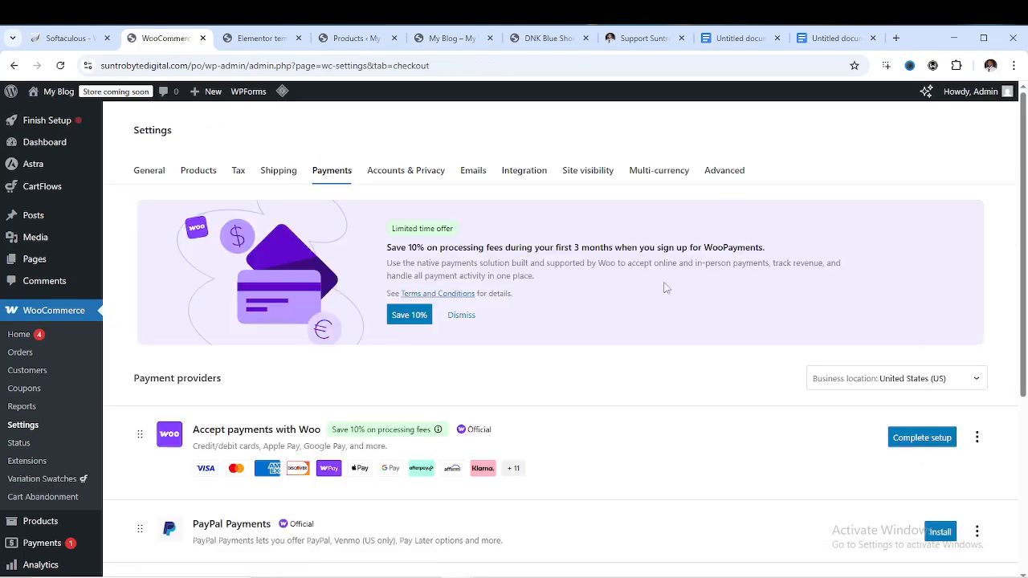
scroll(699, 319, down, 4)
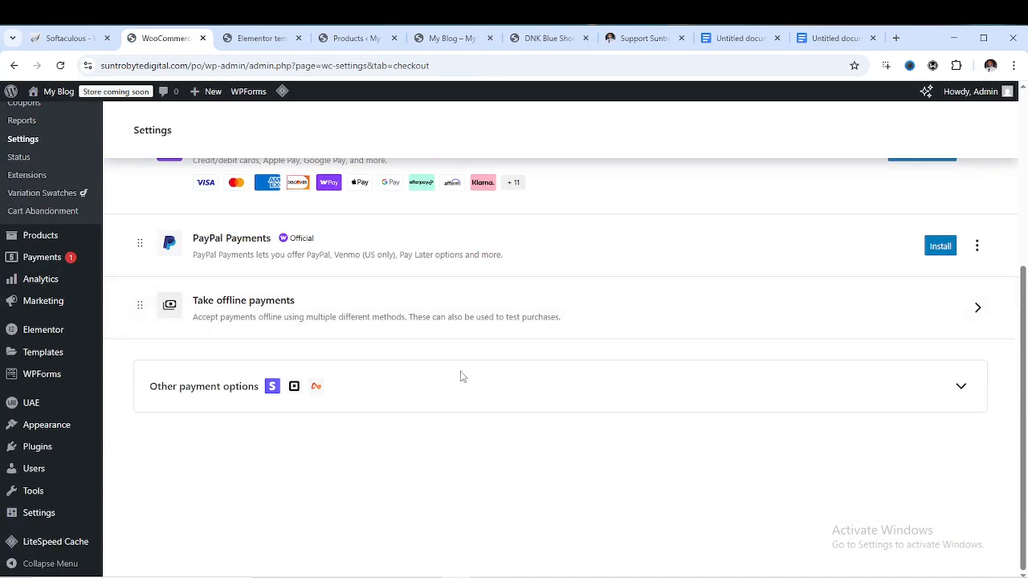
Expand Other payment options, install the Stripe extension, and reload the Payments settings page
click(960, 389)
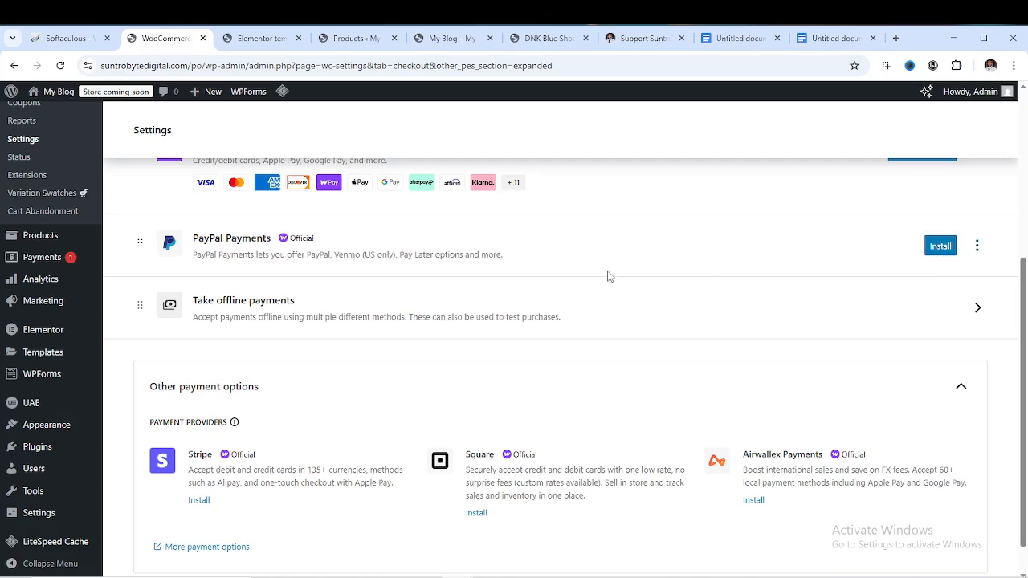
scroll(514, 309, down, 1)
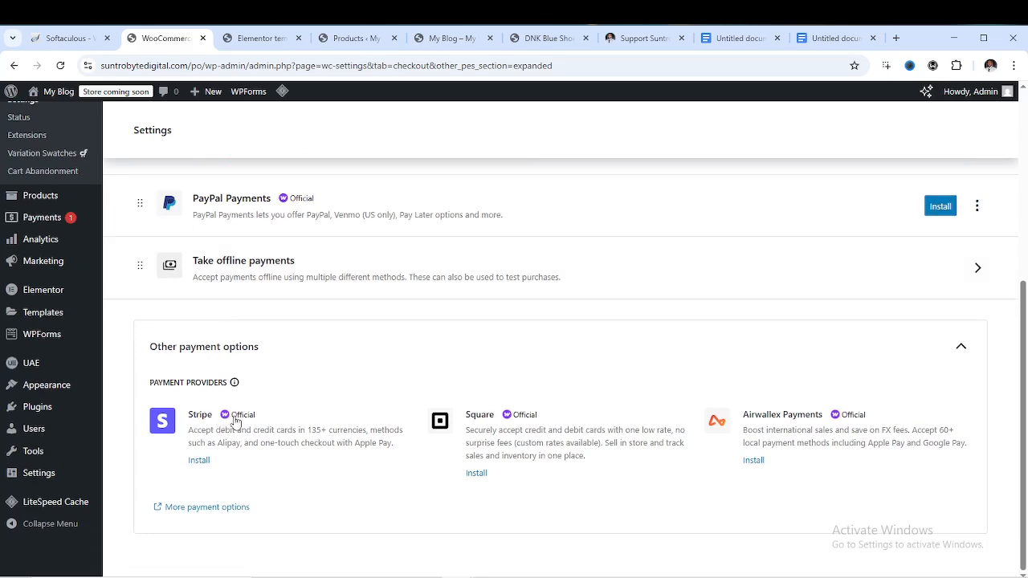
mouse_move(237, 421)
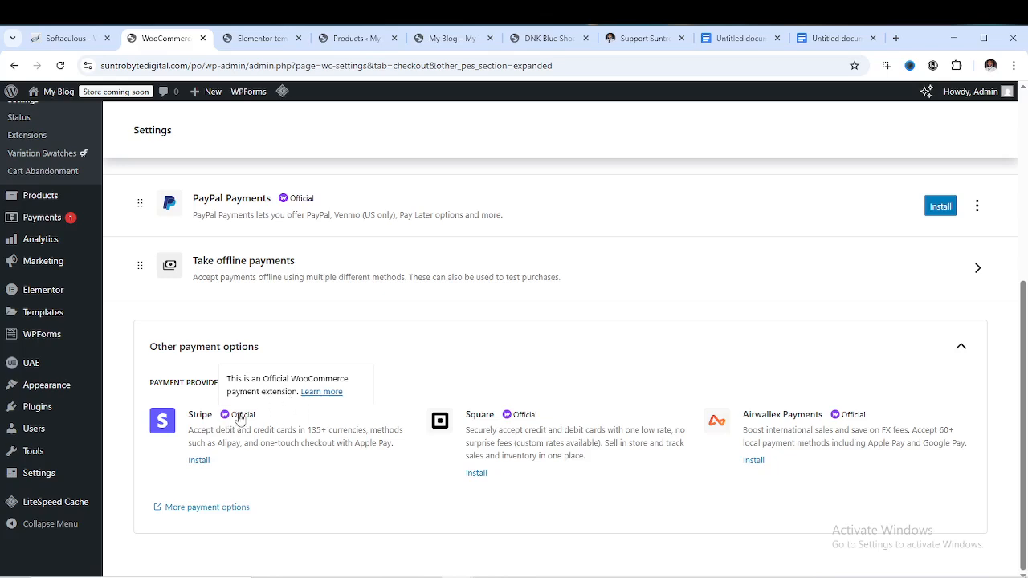
click(201, 462)
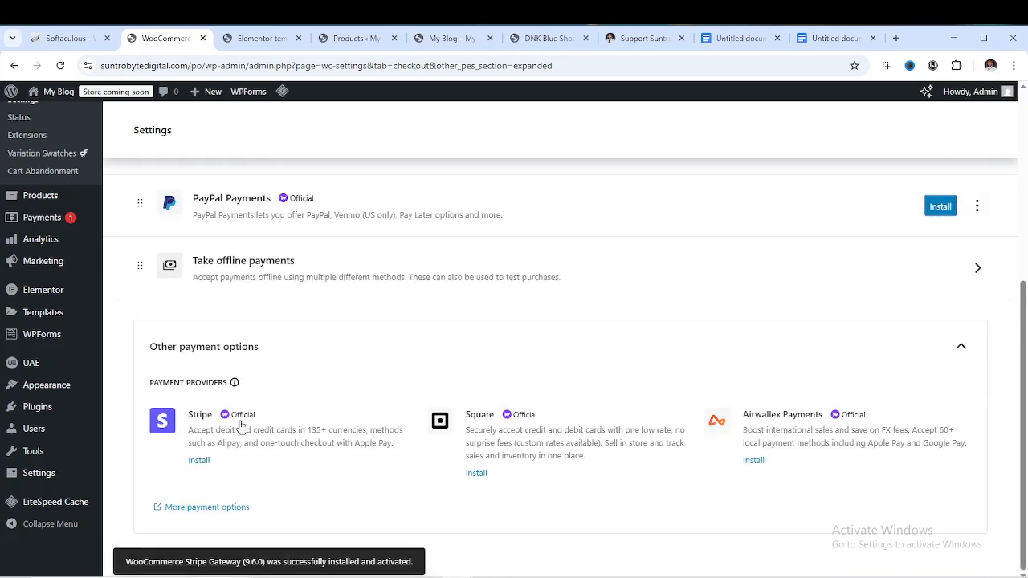
scroll(208, 438, up, 10)
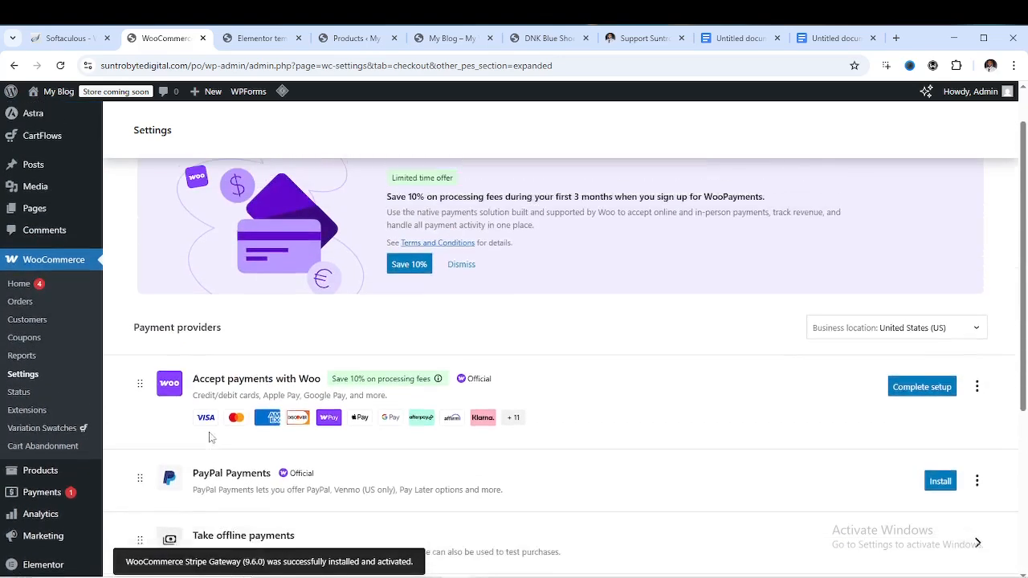
click(60, 65)
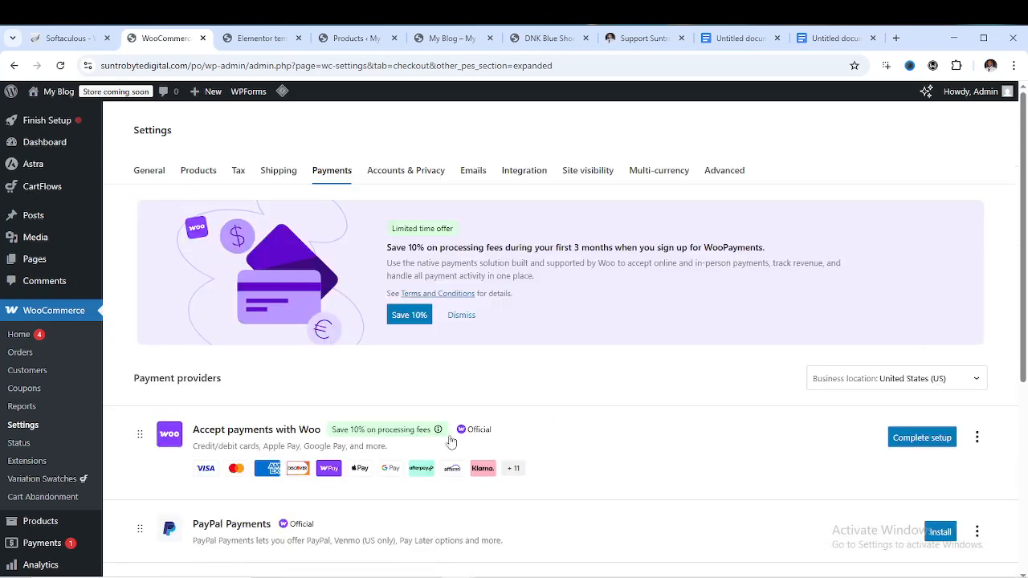
Install Stripe again and reload so Stripe appears among the providers, marked Action needed
scroll(385, 428, down, 5)
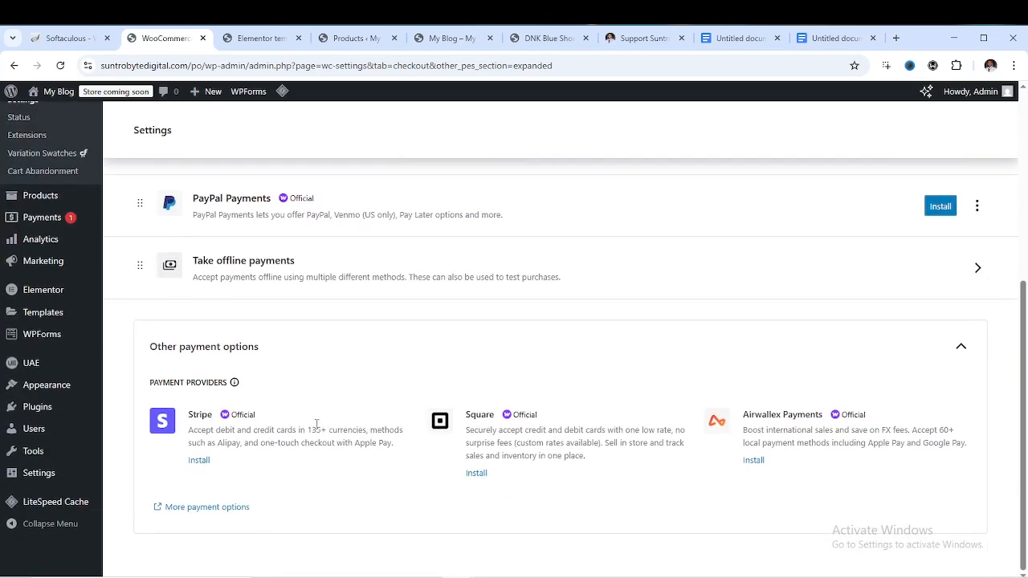
click(198, 461)
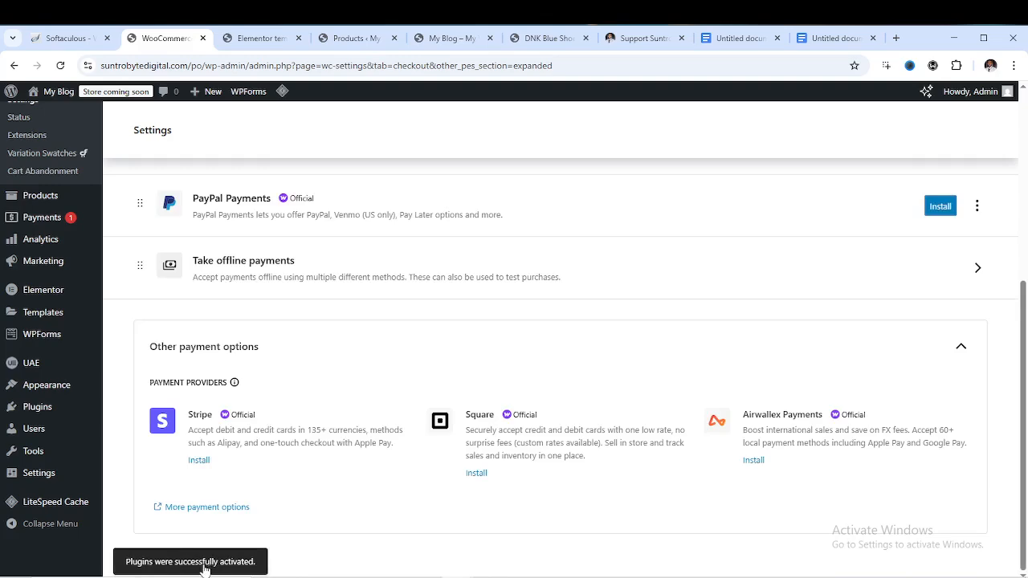
scroll(486, 395, up, 3)
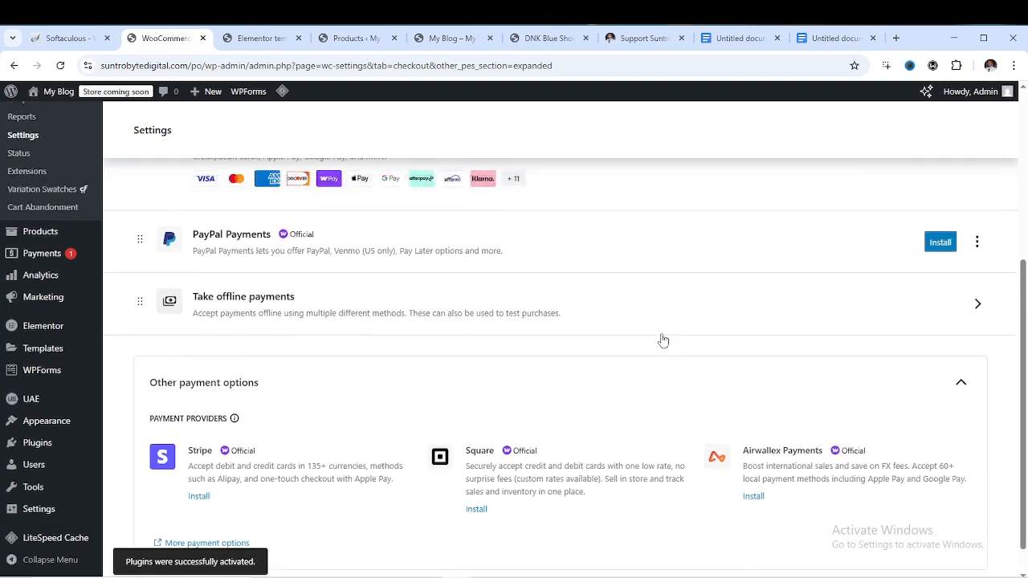
scroll(482, 385, down, 3)
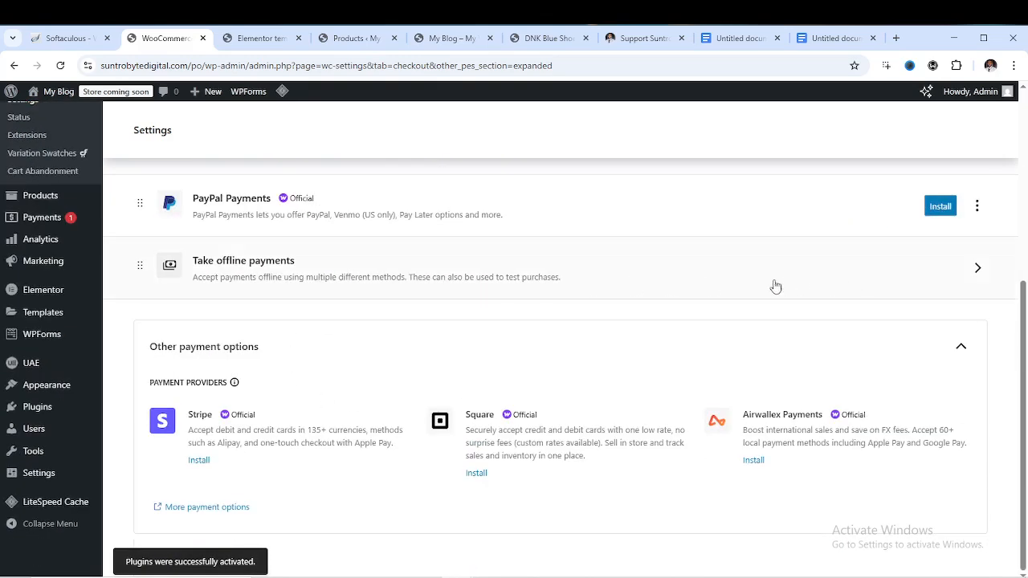
scroll(514, 277, up, 3)
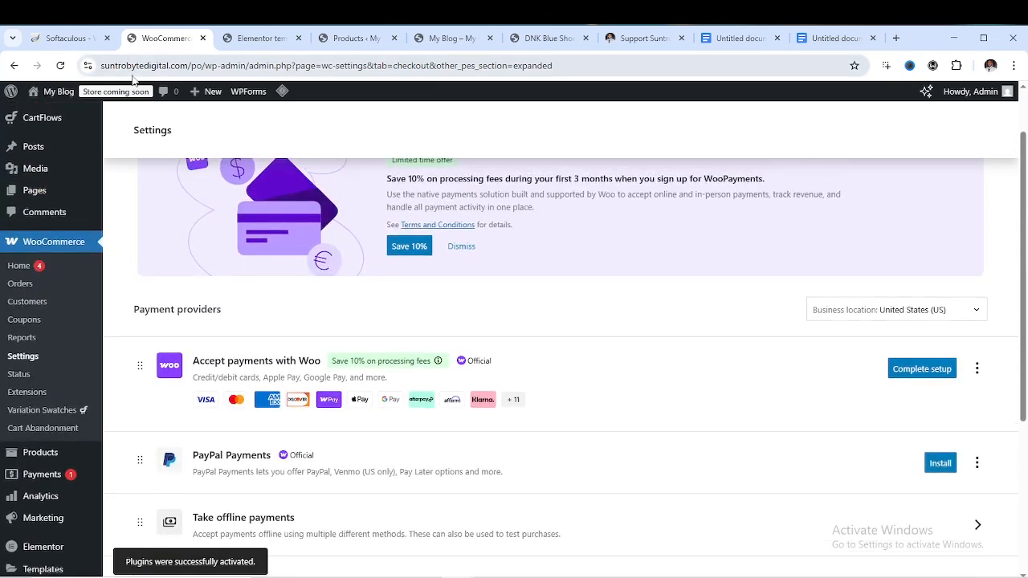
click(61, 65)
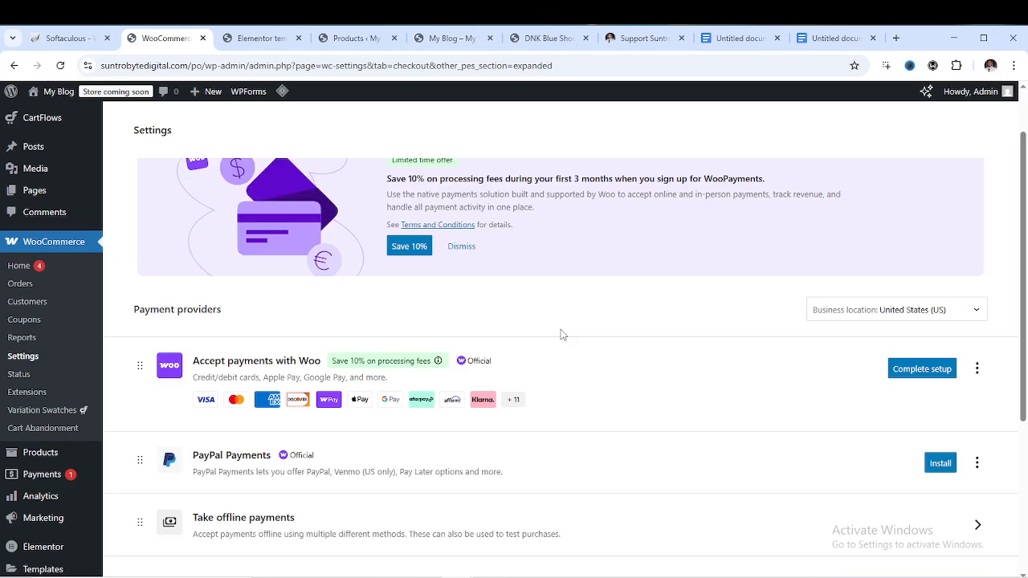
scroll(562, 335, down, 3)
scroll(562, 335, up, 4)
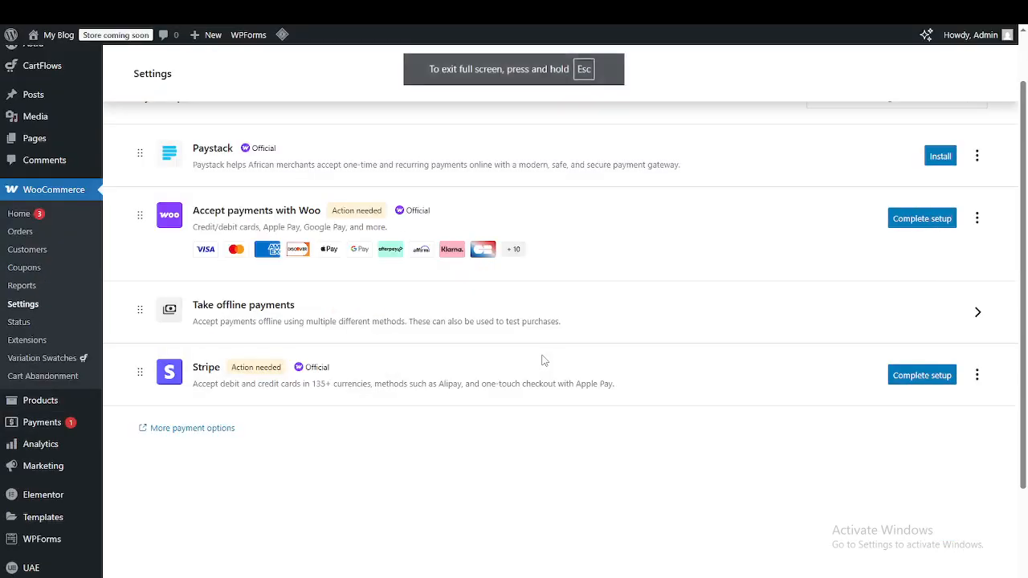
key(F11)
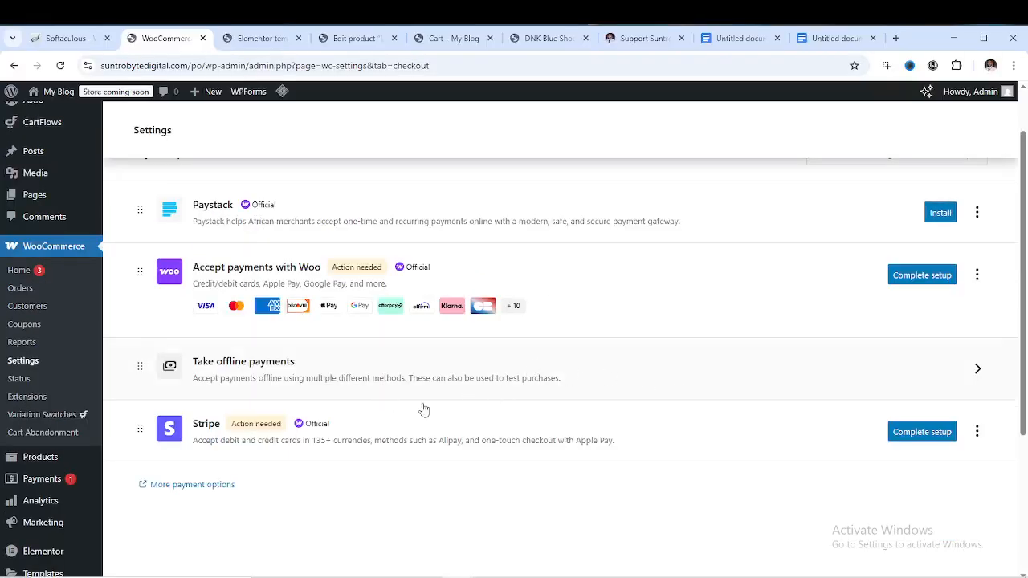
click(920, 434)
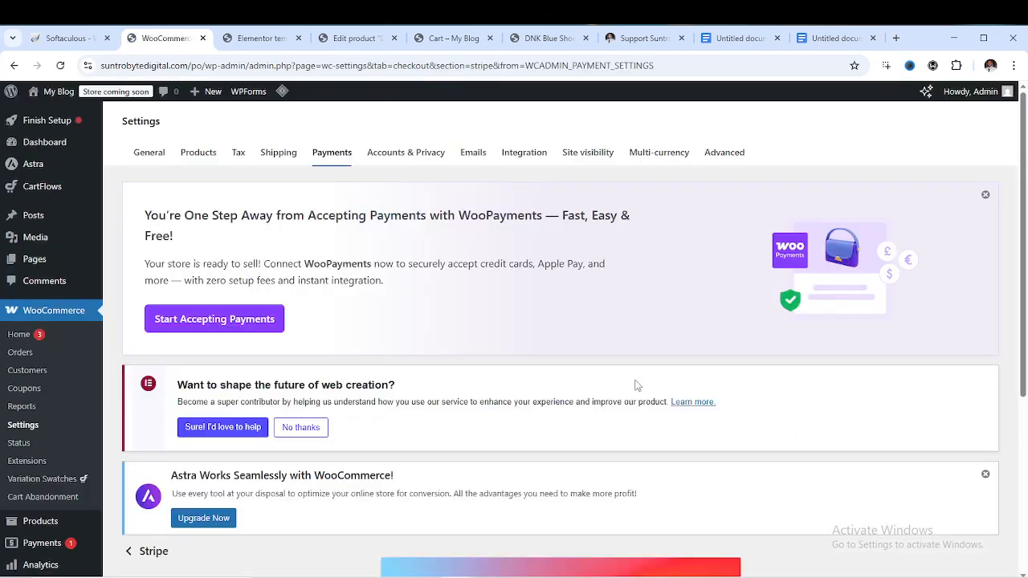
scroll(636, 386, down, 4)
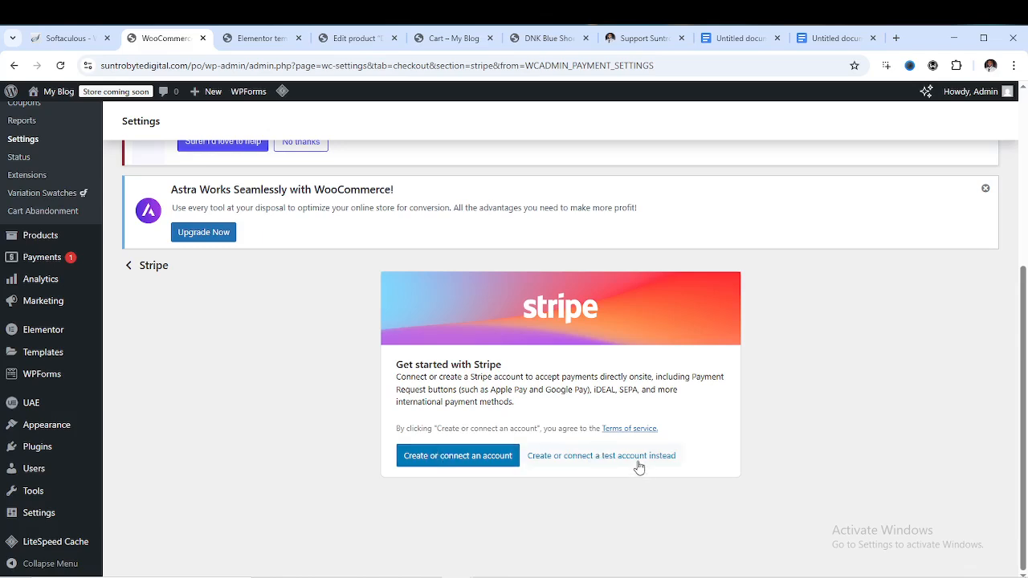
scroll(612, 466, up, 3)
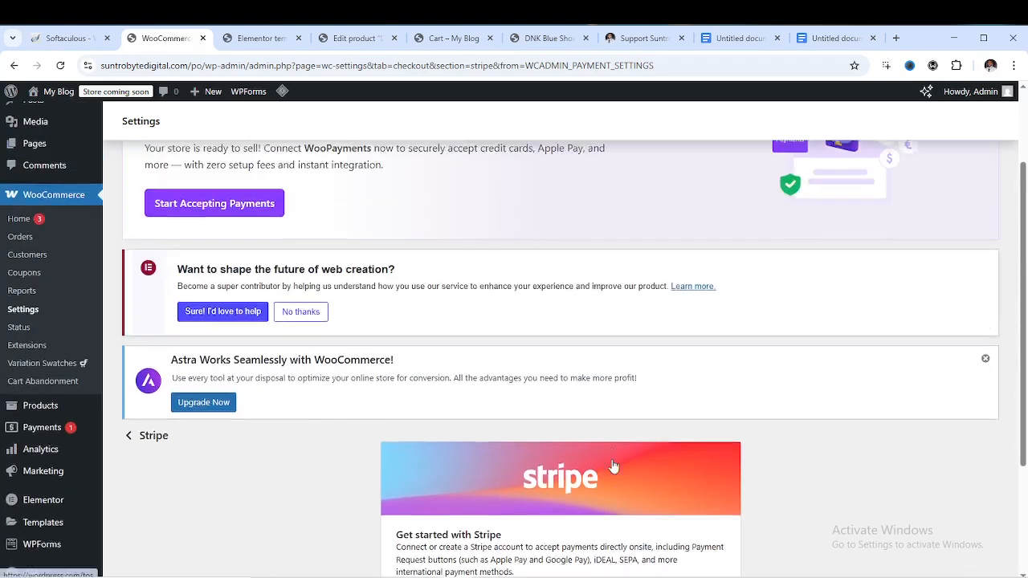
scroll(554, 438, down, 3)
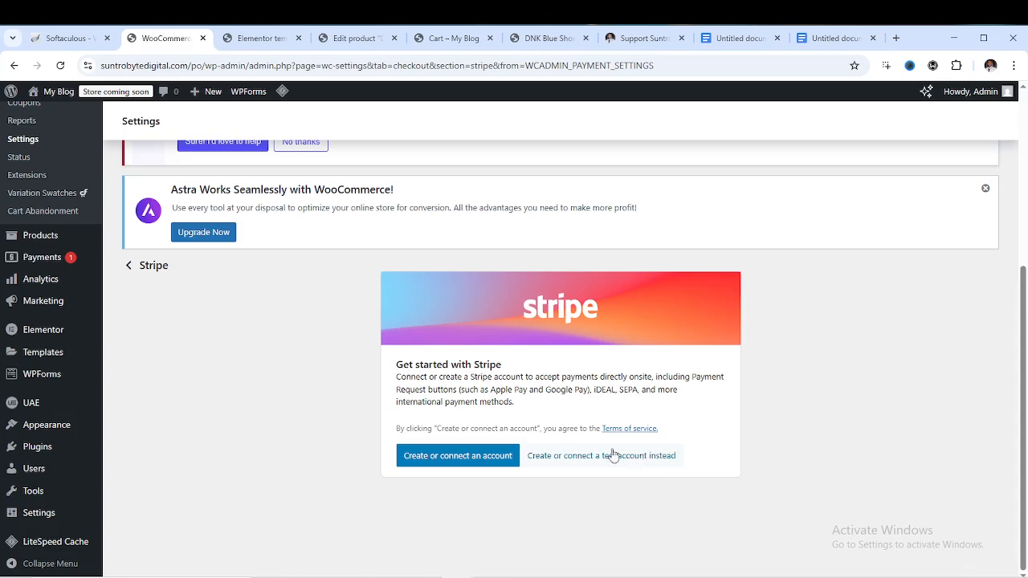
scroll(532, 430, up, 4)
scroll(527, 431, up, 1)
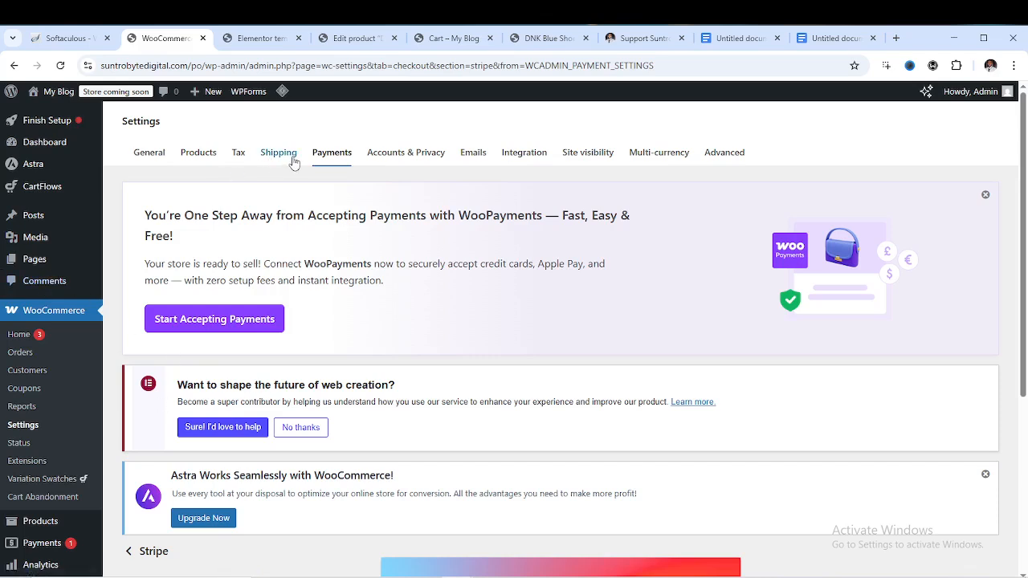
click(325, 160)
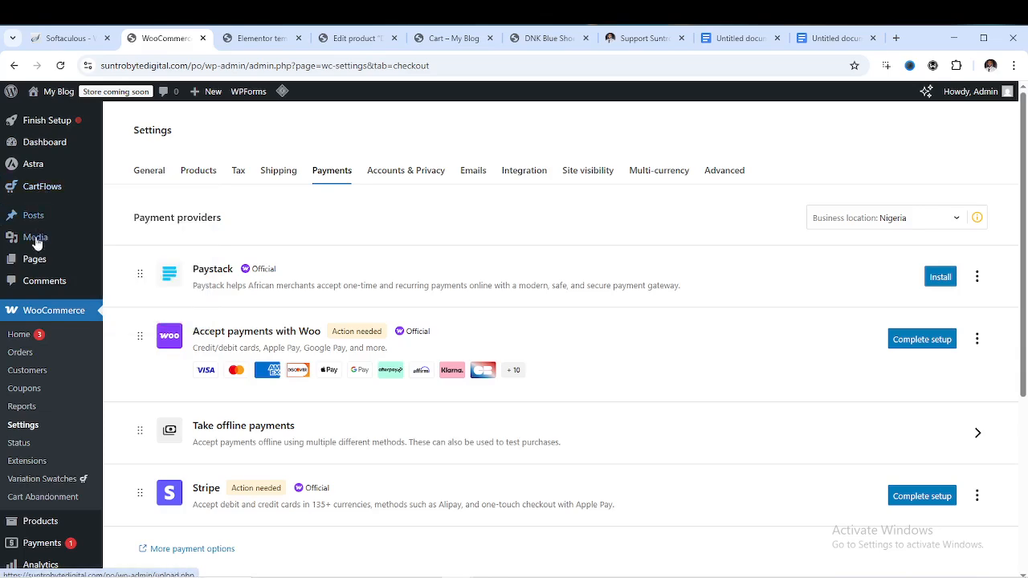
scroll(37, 313, down, 3)
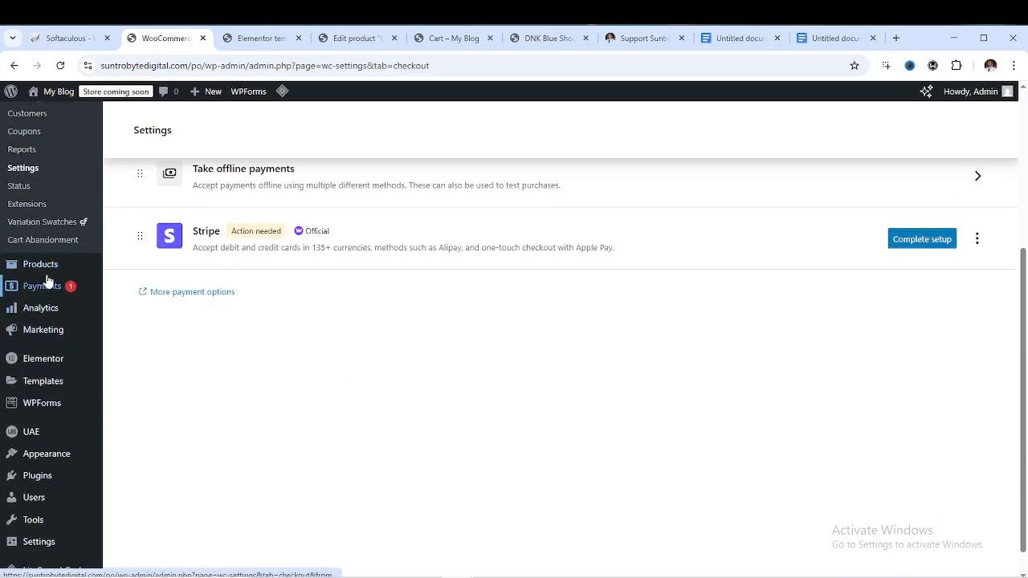
mouse_move(46, 272)
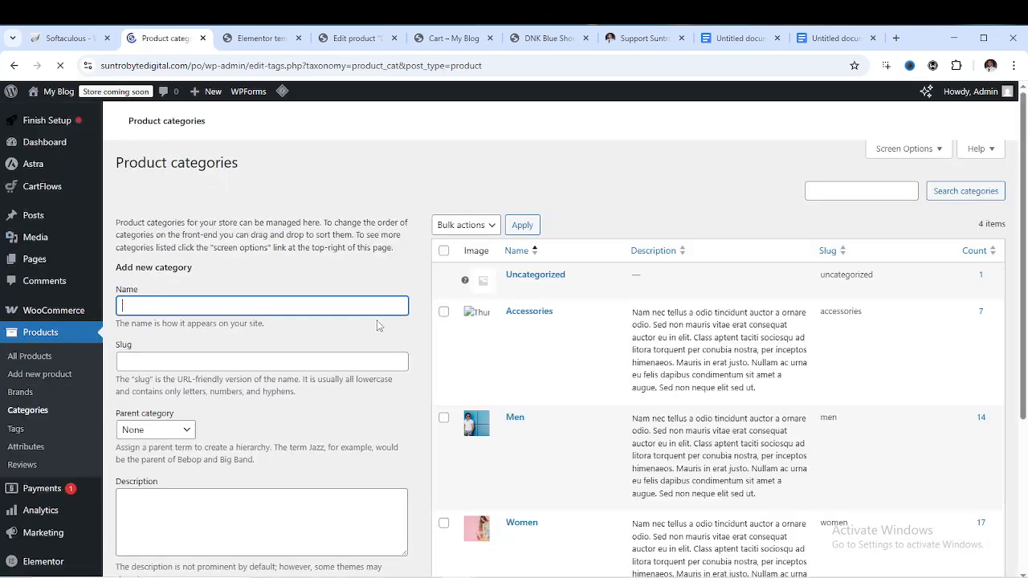
Rename the Women product category to Women Only with Quick Edit
scroll(474, 337, down, 5)
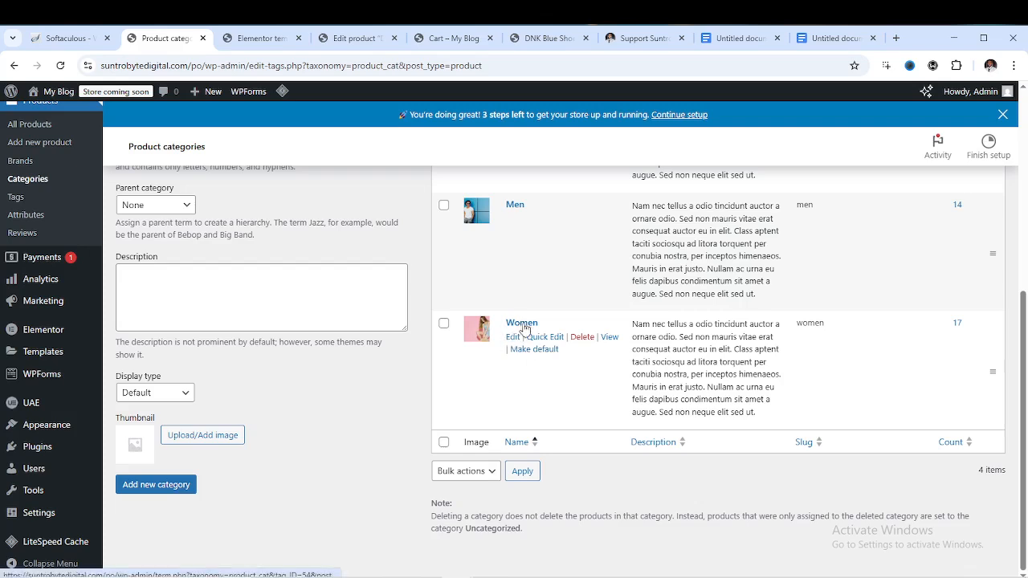
click(539, 339)
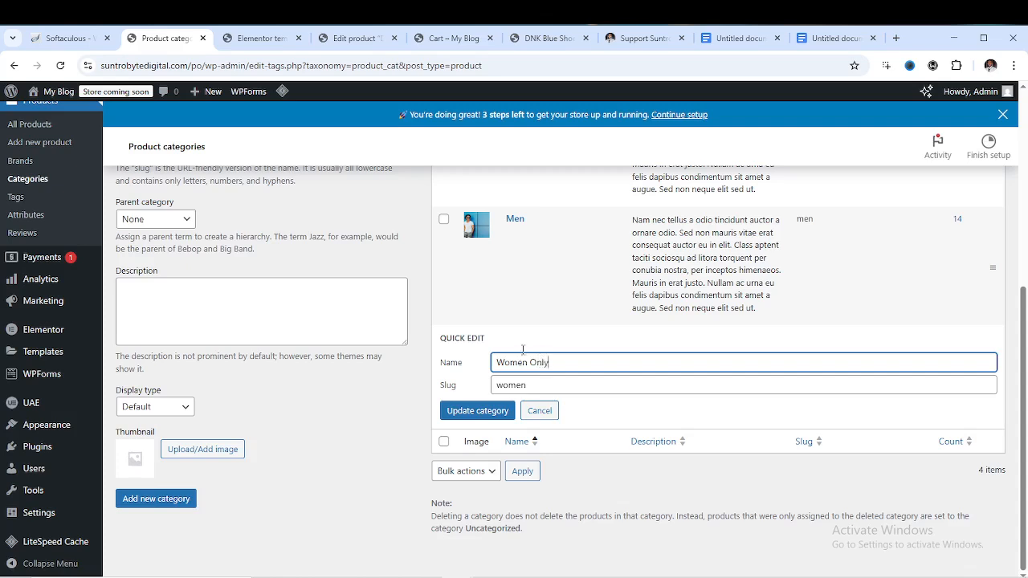
click(493, 412)
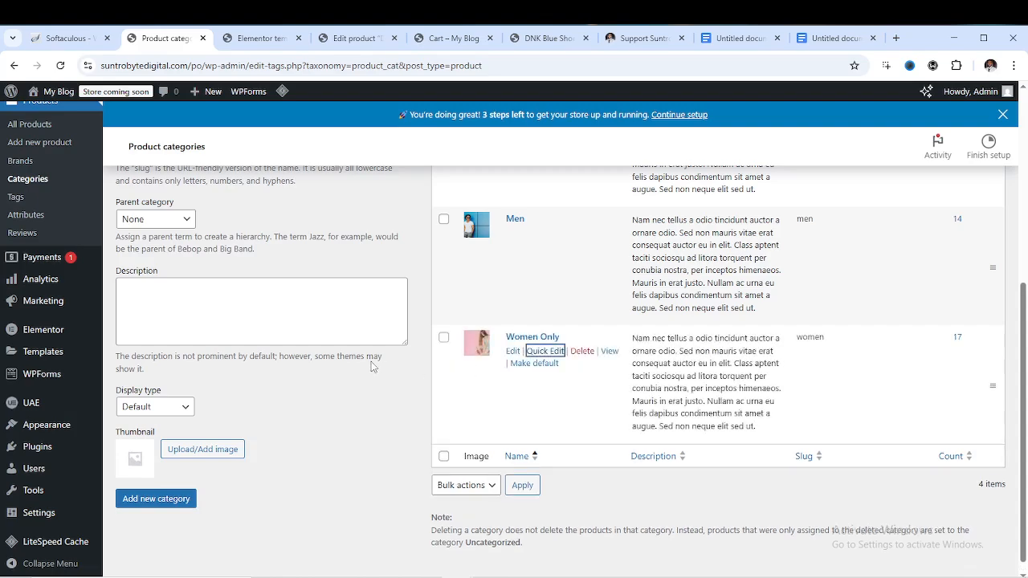
Create a new product category named Templates
scroll(369, 366, up, 5)
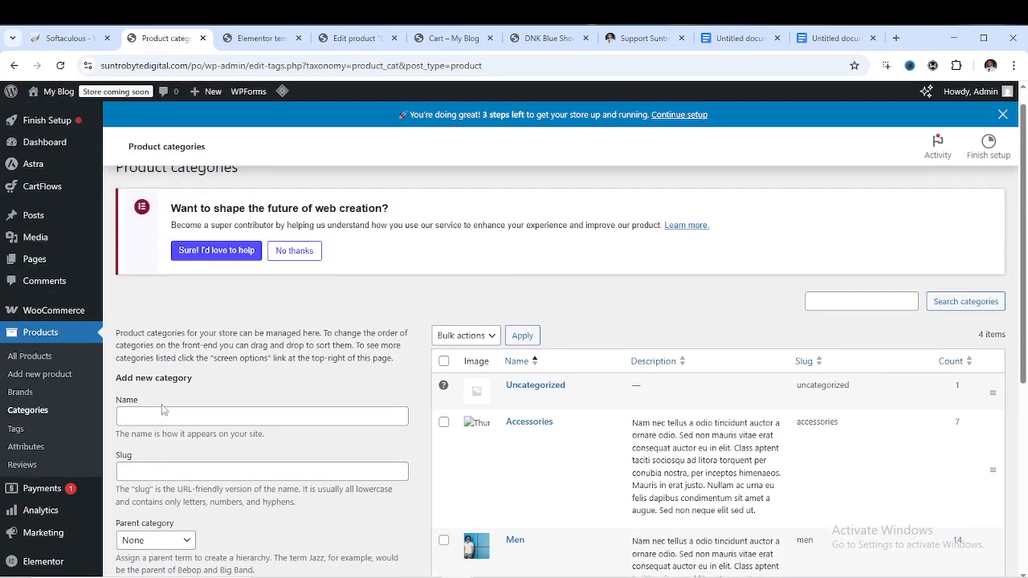
scroll(163, 410, down, 1)
click(164, 351)
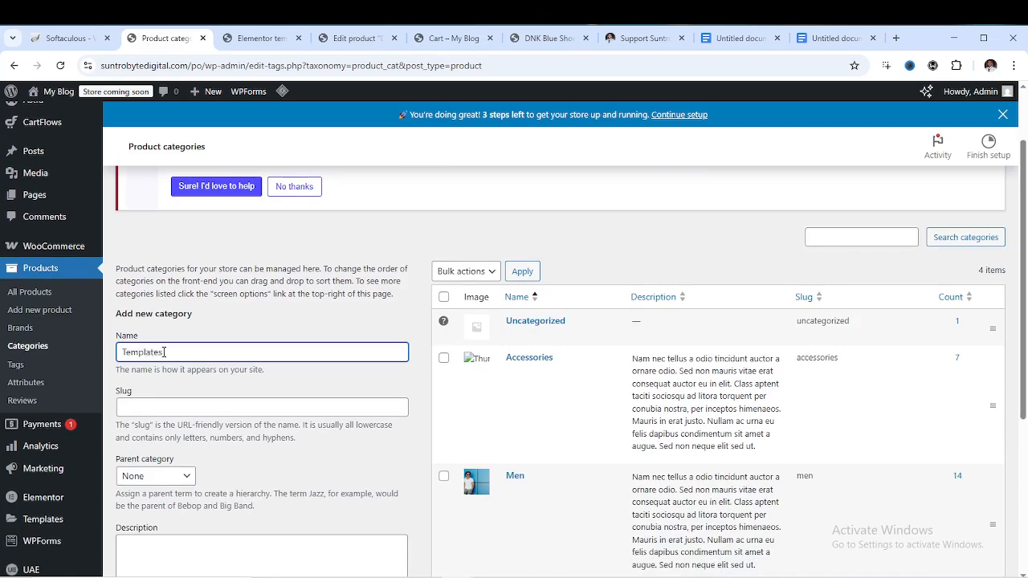
scroll(171, 404, down, 3)
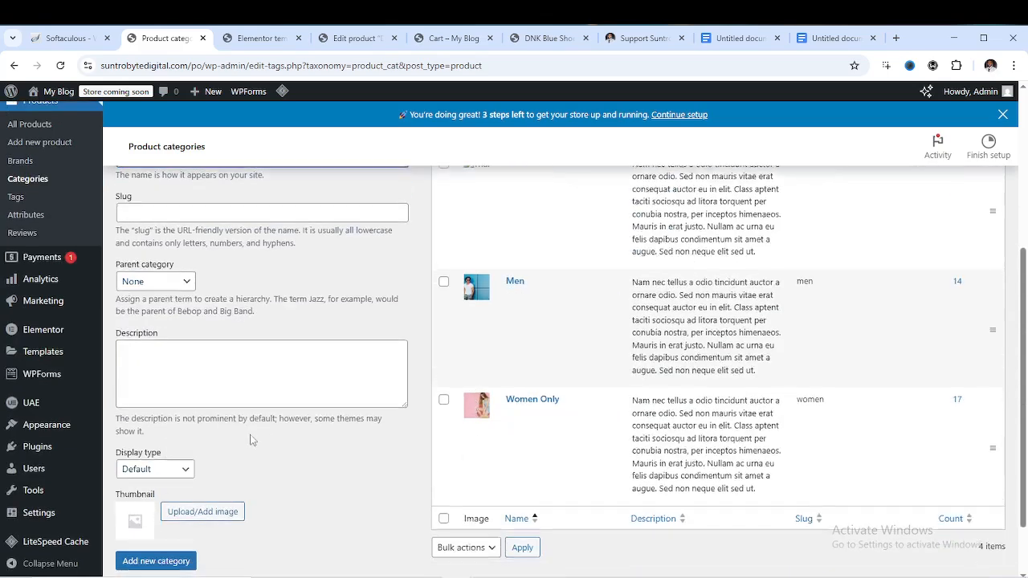
scroll(188, 487, down, 2)
click(178, 486)
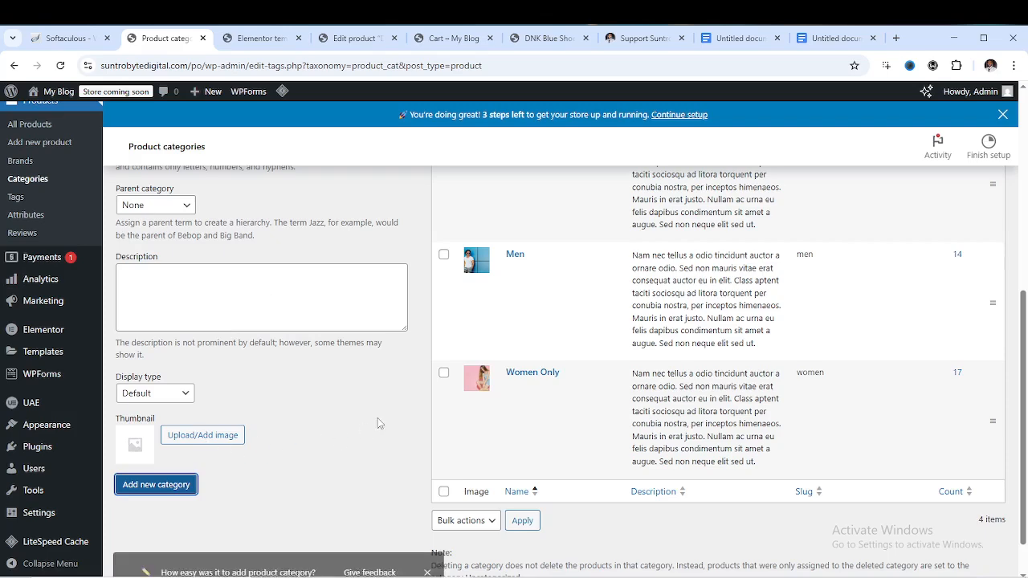
scroll(410, 401, up, 4)
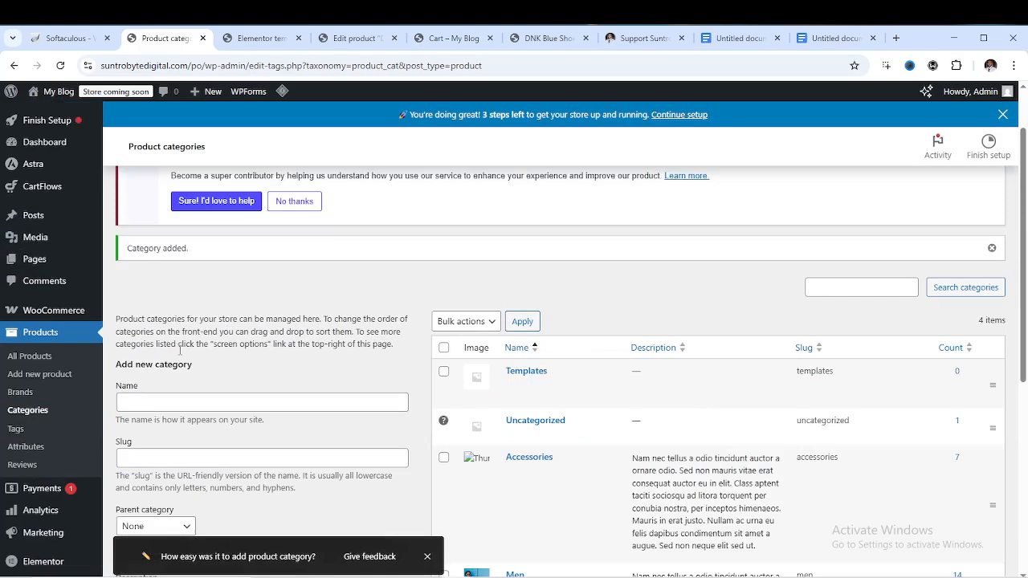
scroll(44, 329, down, 3)
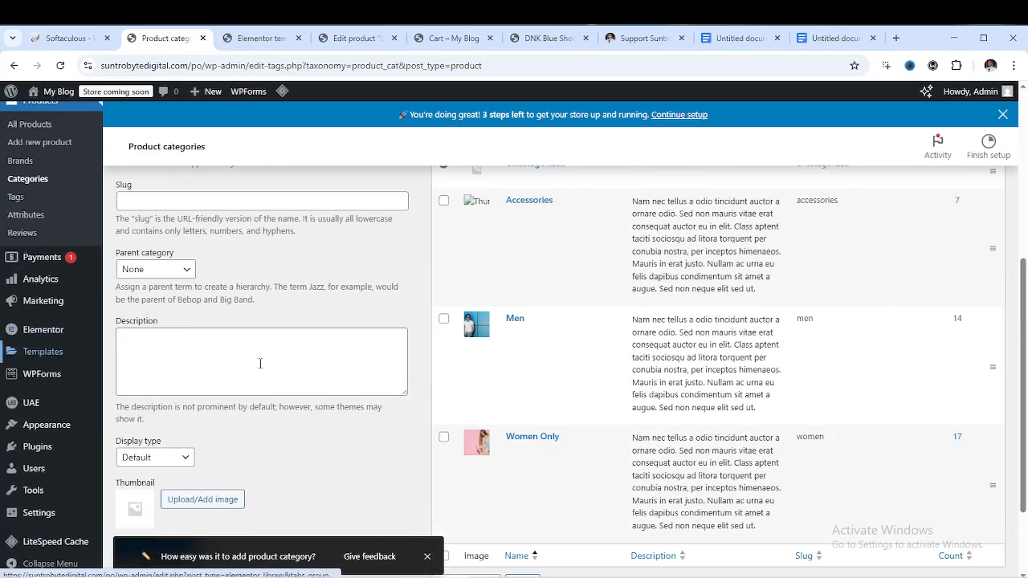
scroll(522, 385, down, 2)
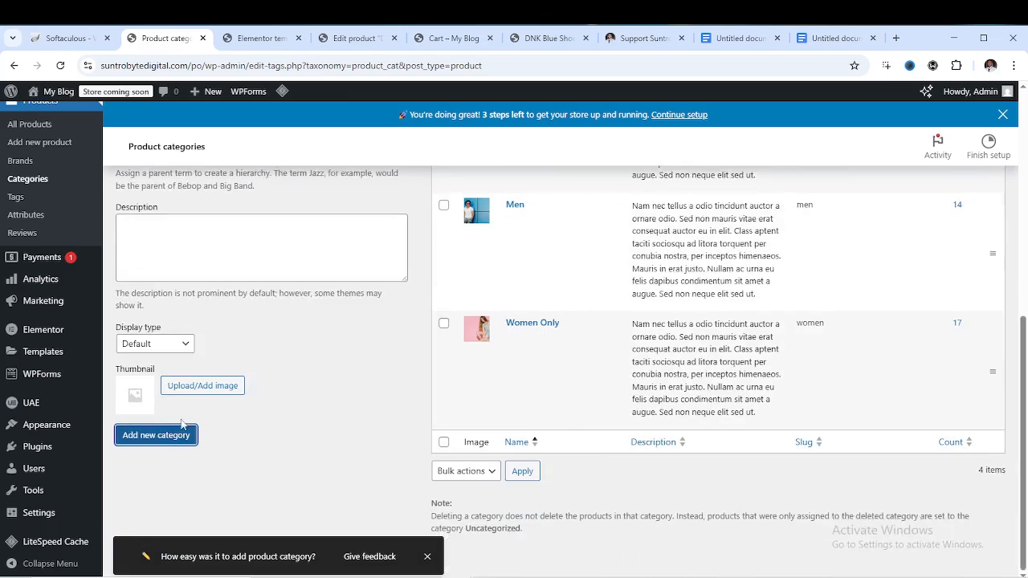
scroll(573, 339, up, 2)
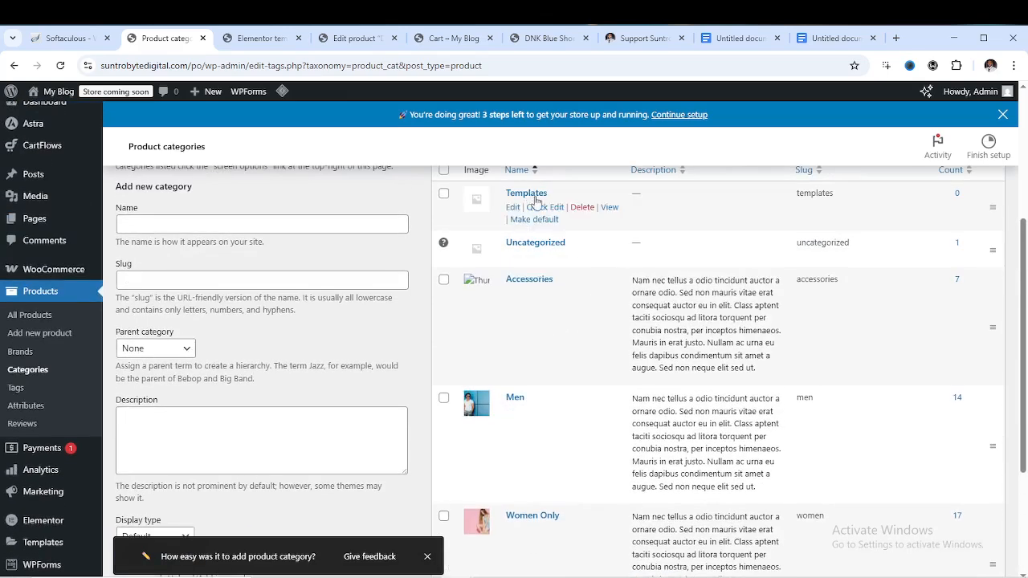
scroll(112, 383, down, 2)
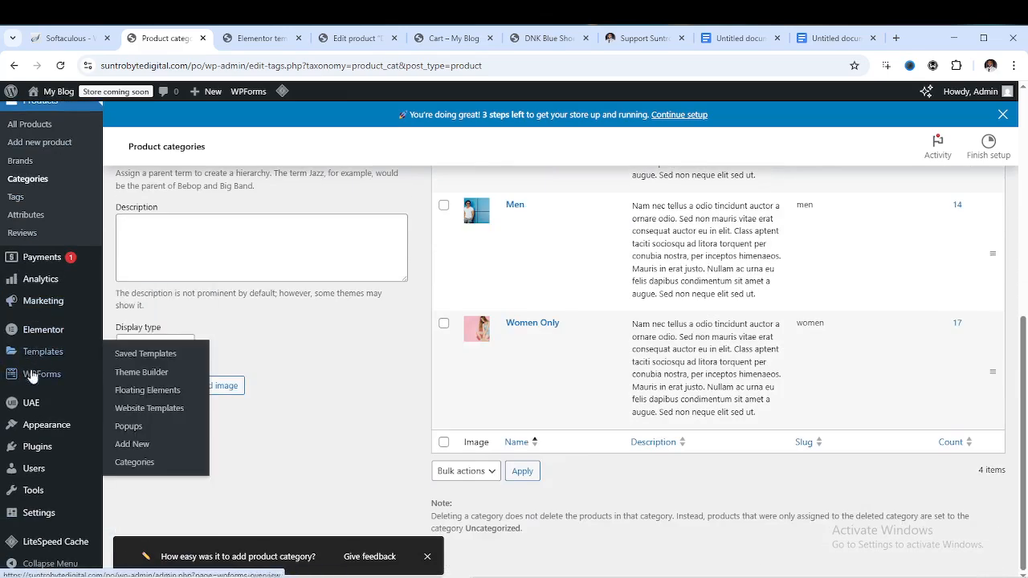
mouse_move(34, 428)
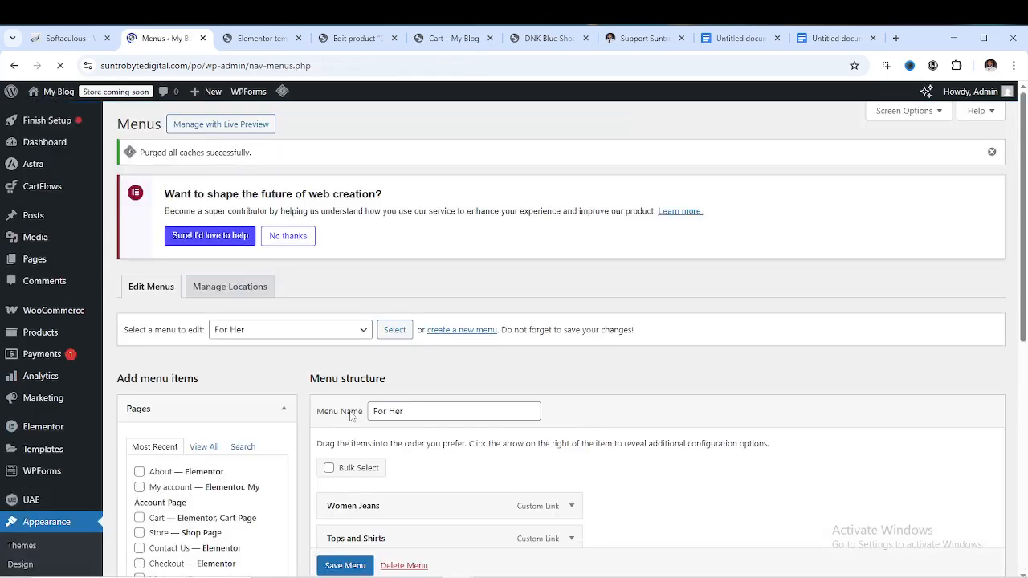
Tick Templates under Product categories › View All, add it to the For Her menu, and save
scroll(396, 353, down, 2)
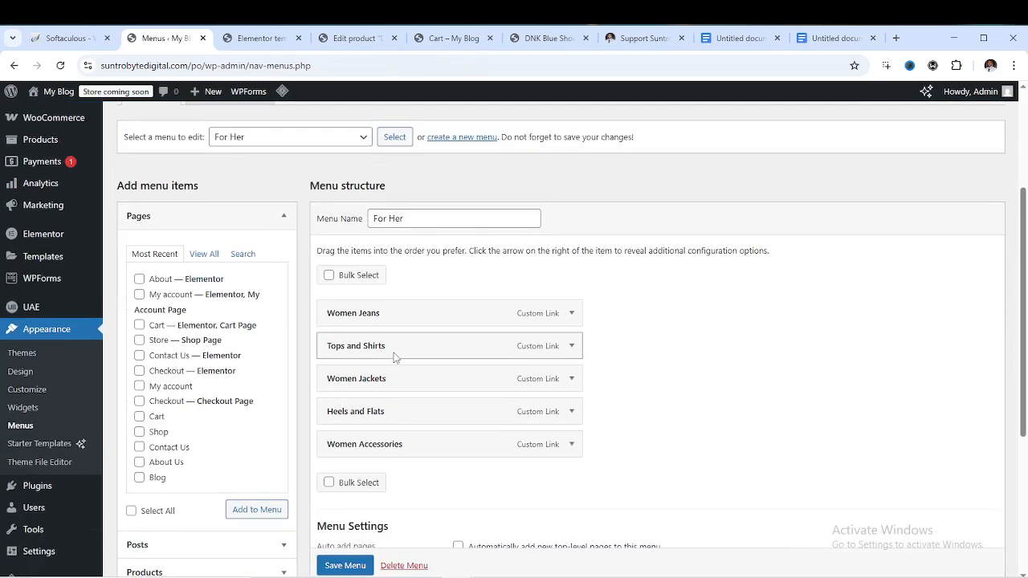
scroll(394, 358, down, 1)
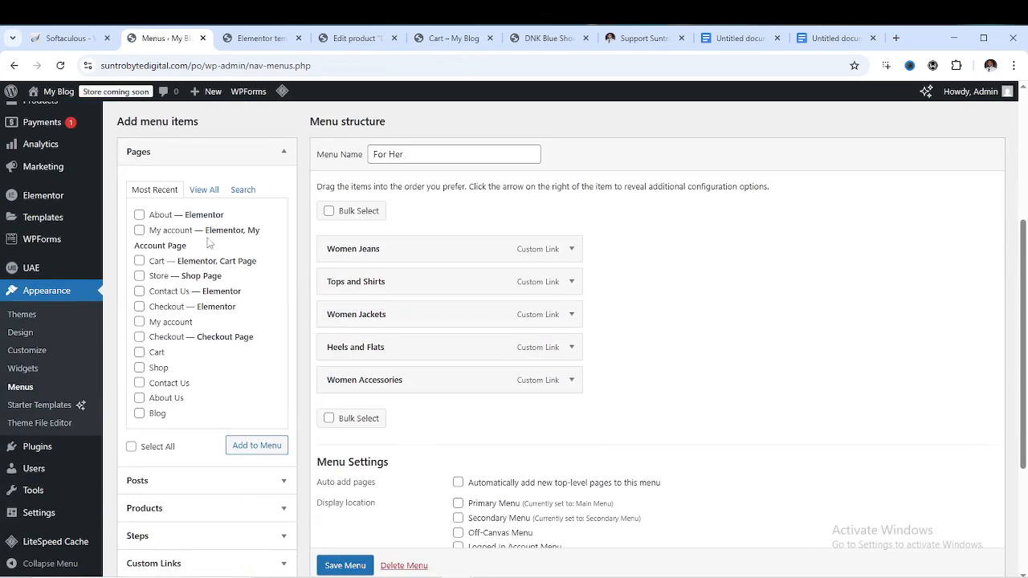
scroll(141, 311, down, 1)
scroll(165, 269, up, 2)
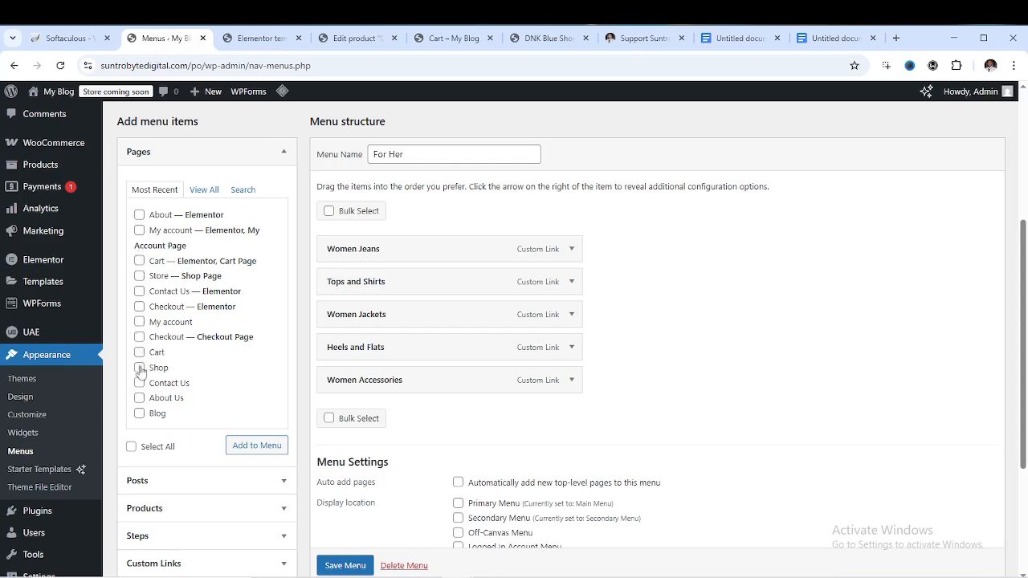
scroll(201, 490, down, 3)
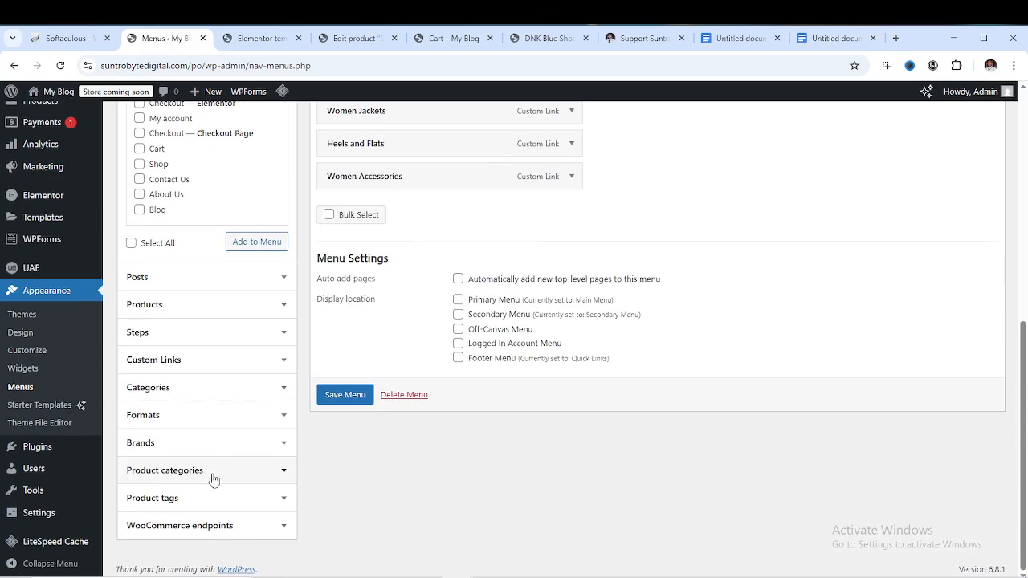
click(283, 471)
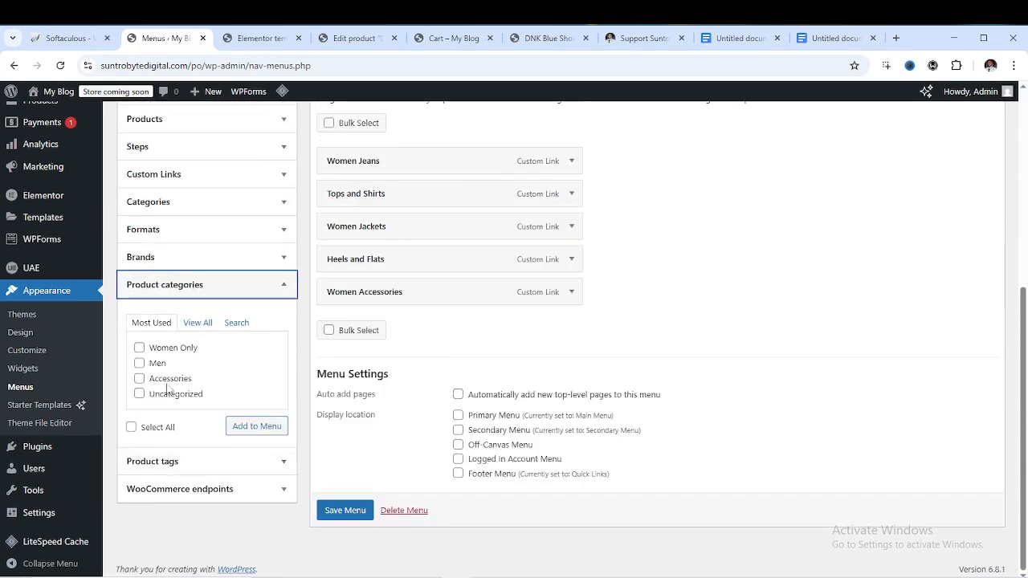
click(197, 322)
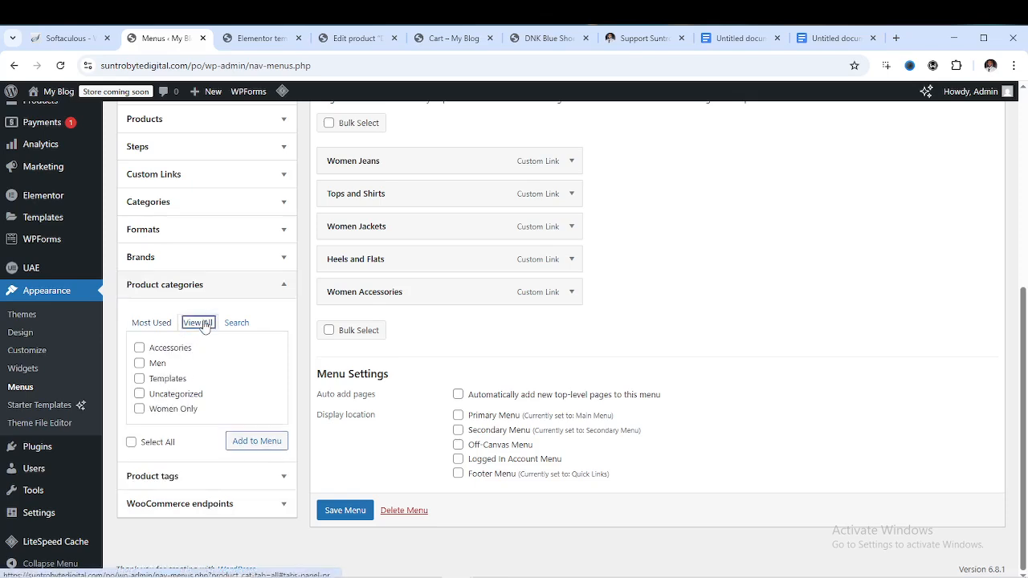
click(138, 380)
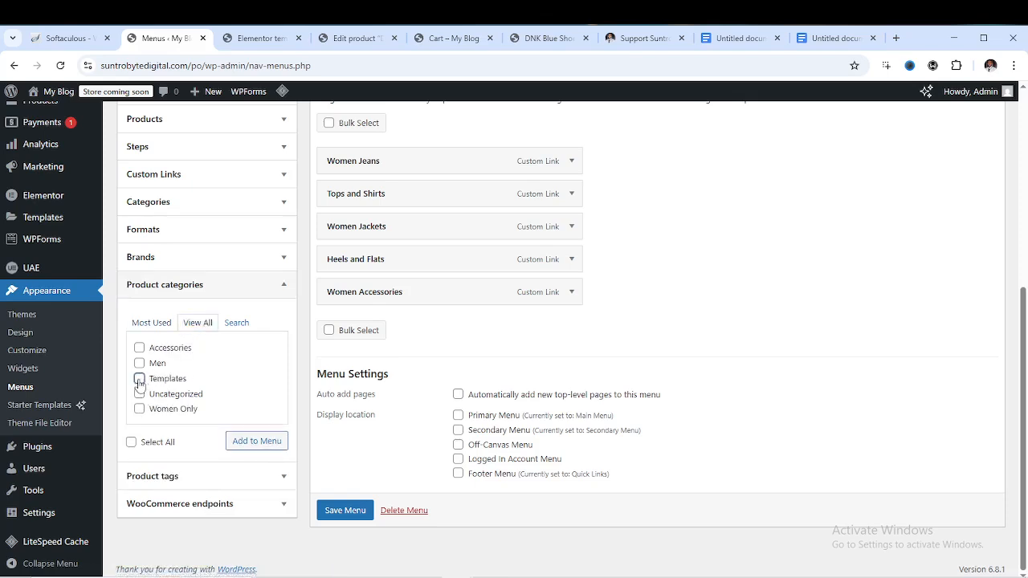
click(262, 449)
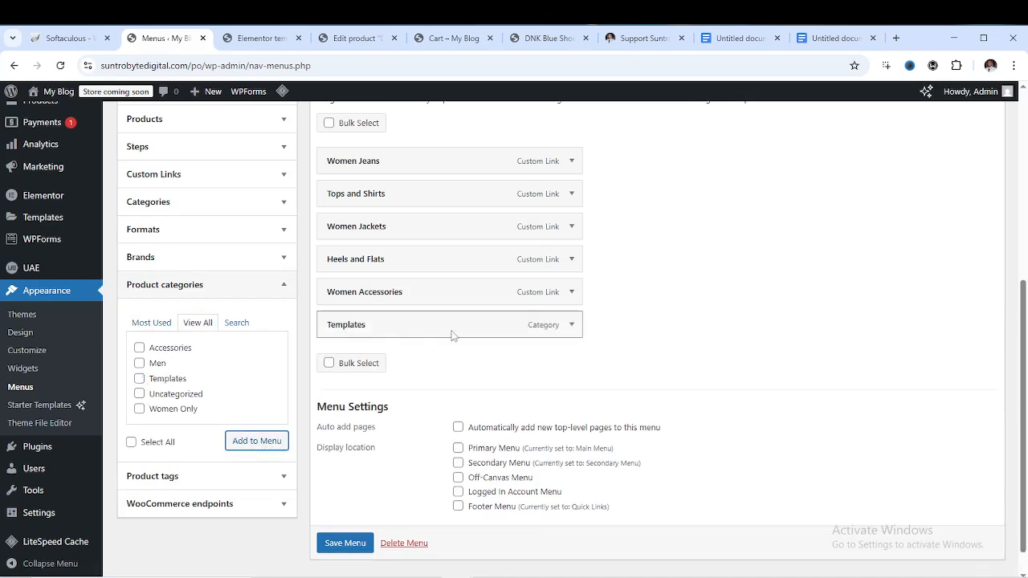
click(346, 543)
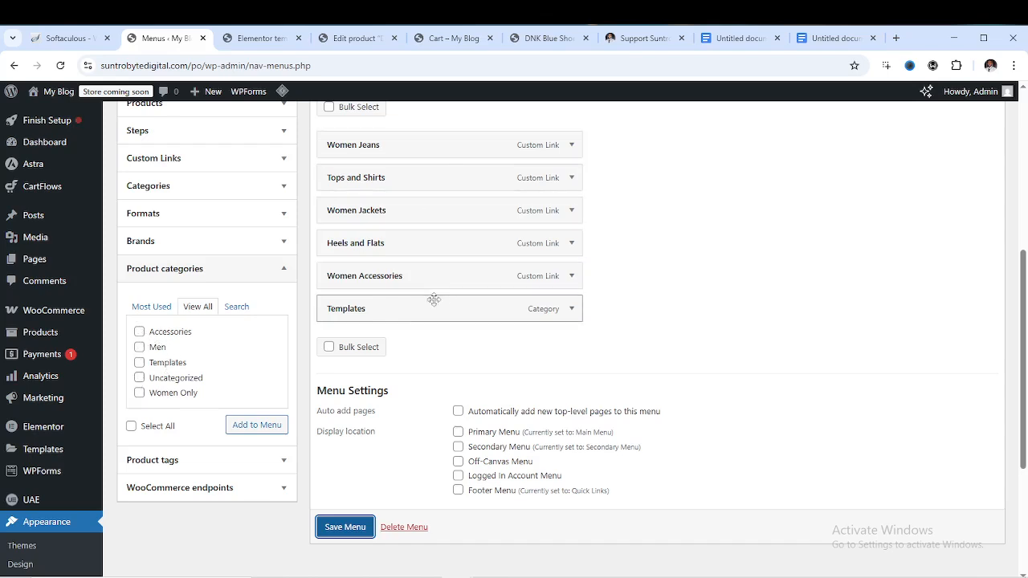
click(353, 528)
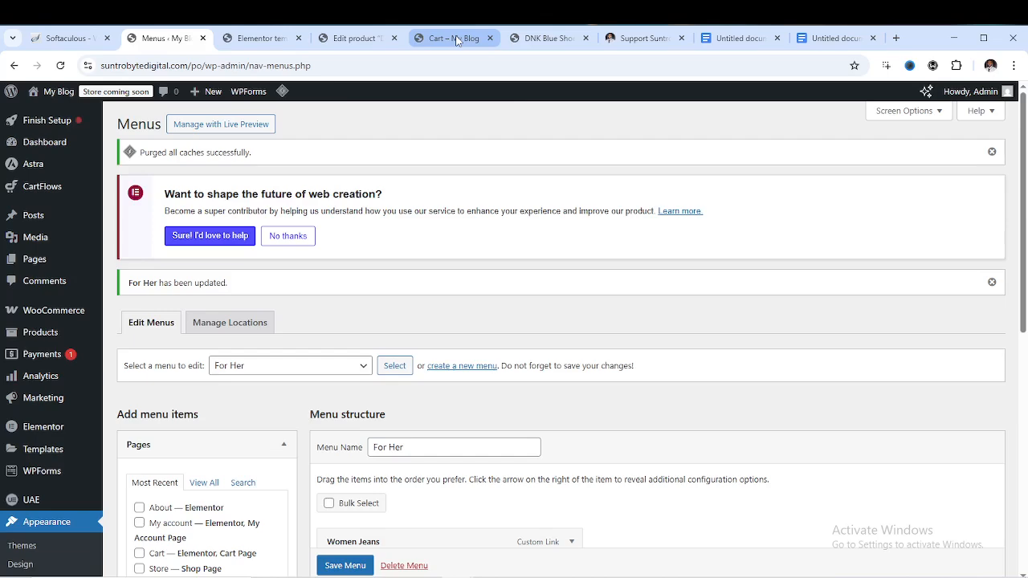
Load the store homepage by trimming the cart page address down to the site root
click(456, 39)
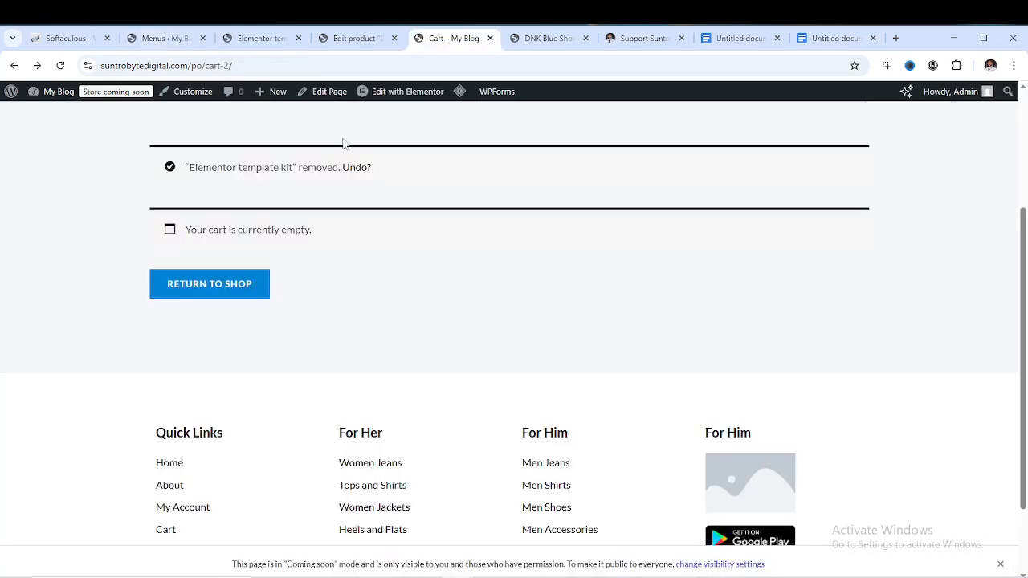
scroll(329, 149, up, 3)
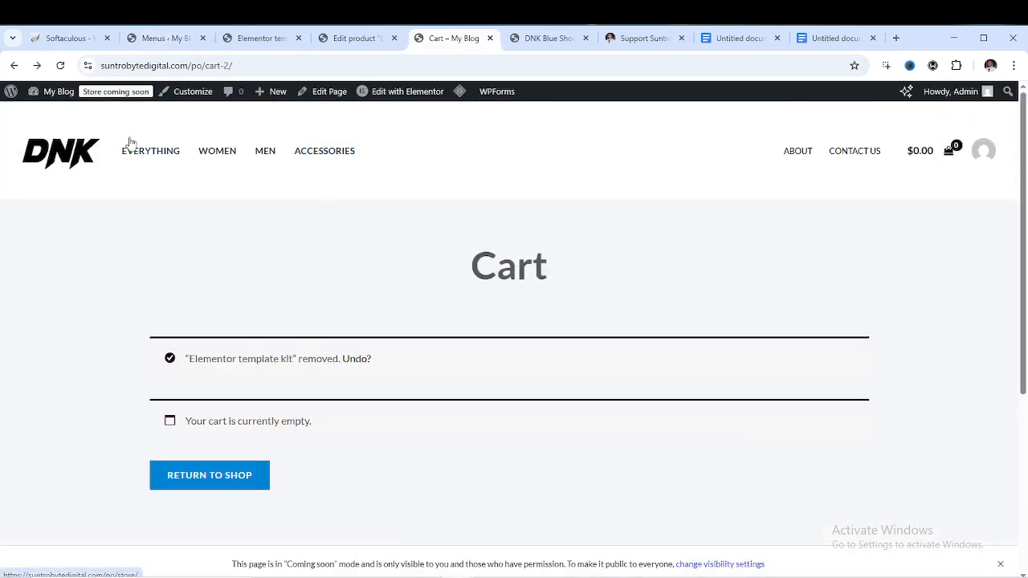
click(276, 61)
click(277, 61)
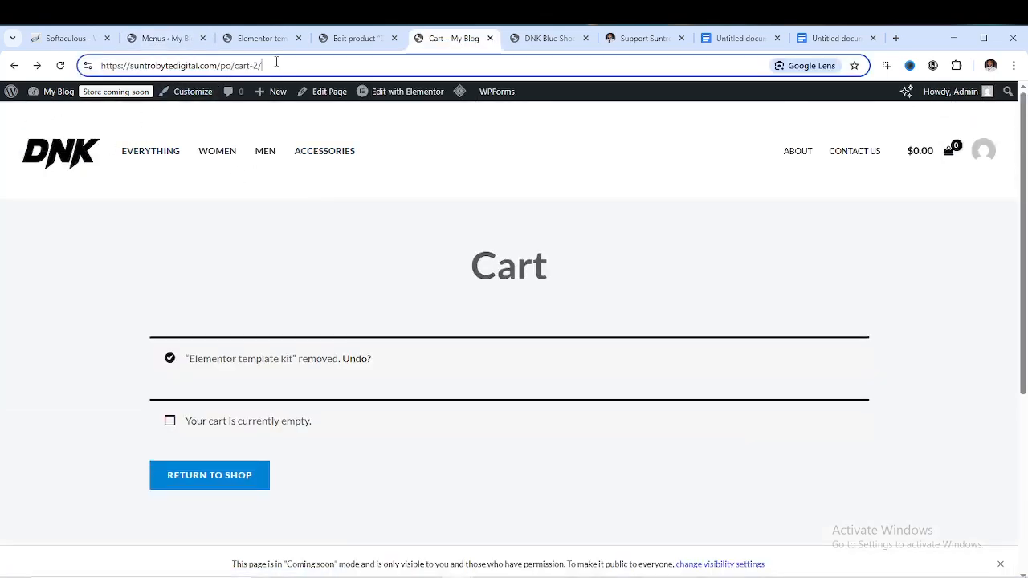
key(BackSpace)
key(BackSpace)
key(BackSpace)
key(BackSpace)
key(BackSpace)
key(BackSpace)
key(BackSpace)
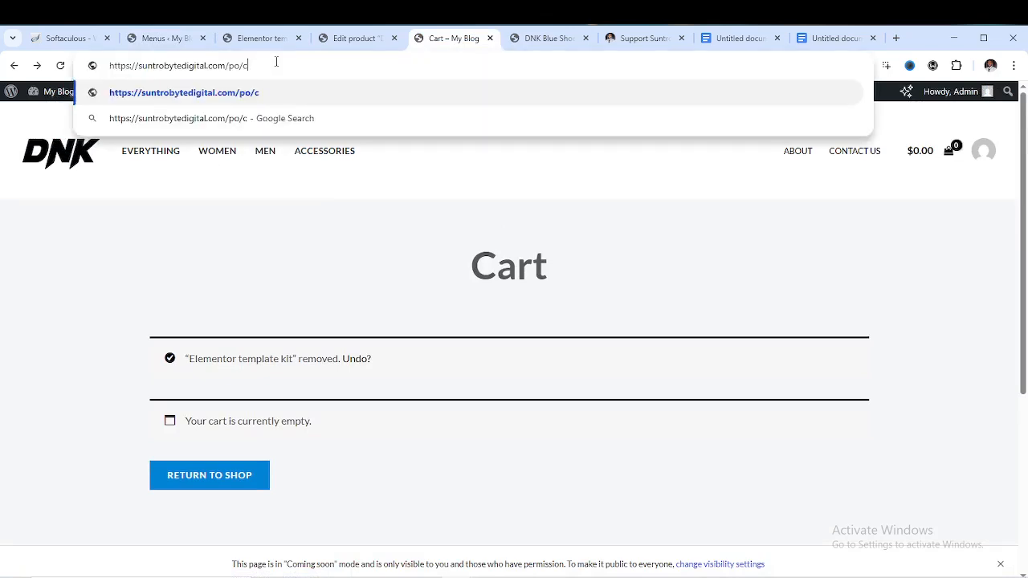
key(Return)
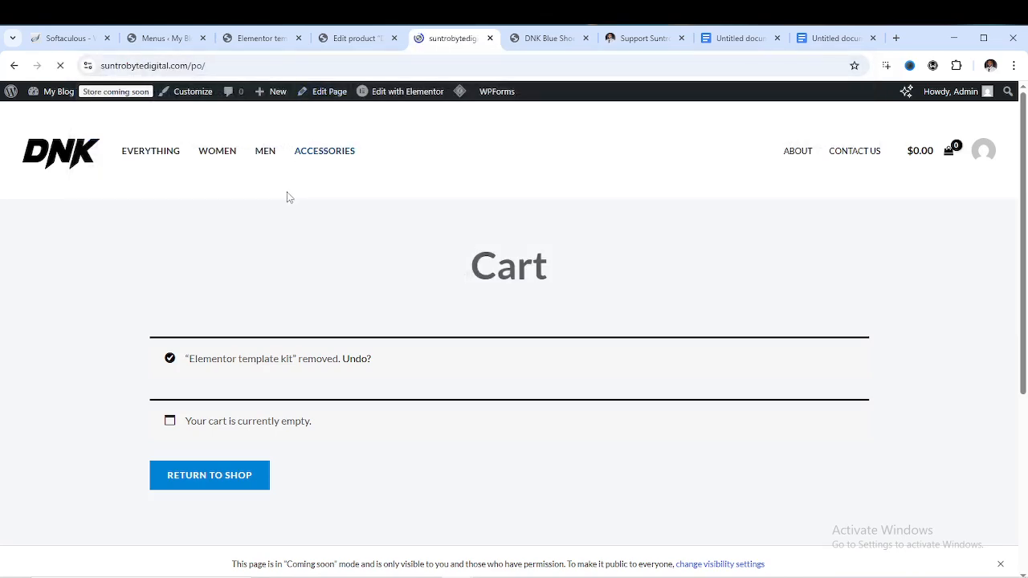
Reload the homepage to check the top menu: Everything, Women Only, Men, Accessories
scroll(380, 241, down, 3)
scroll(381, 241, down, 8)
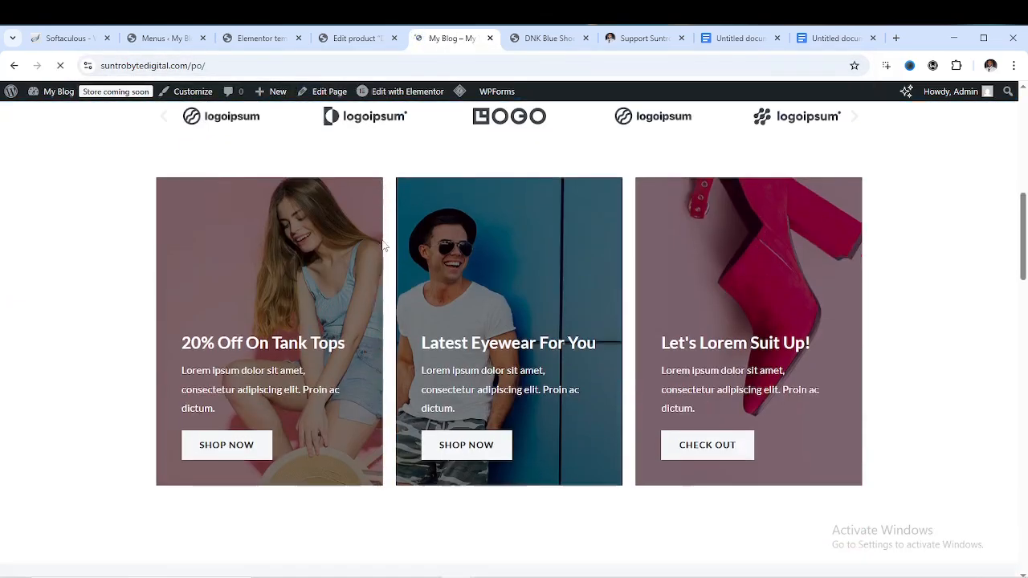
scroll(387, 232, up, 10)
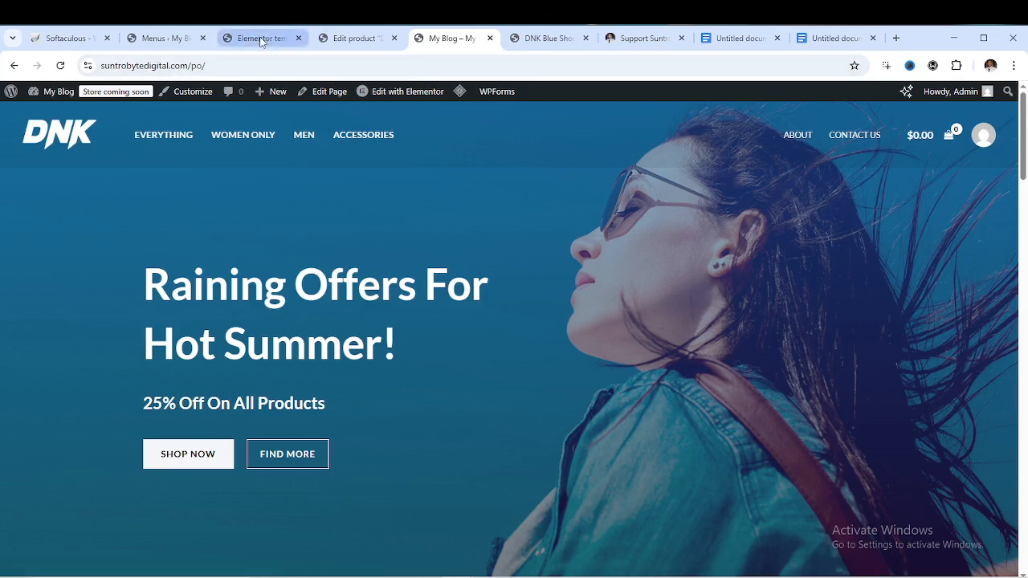
click(61, 65)
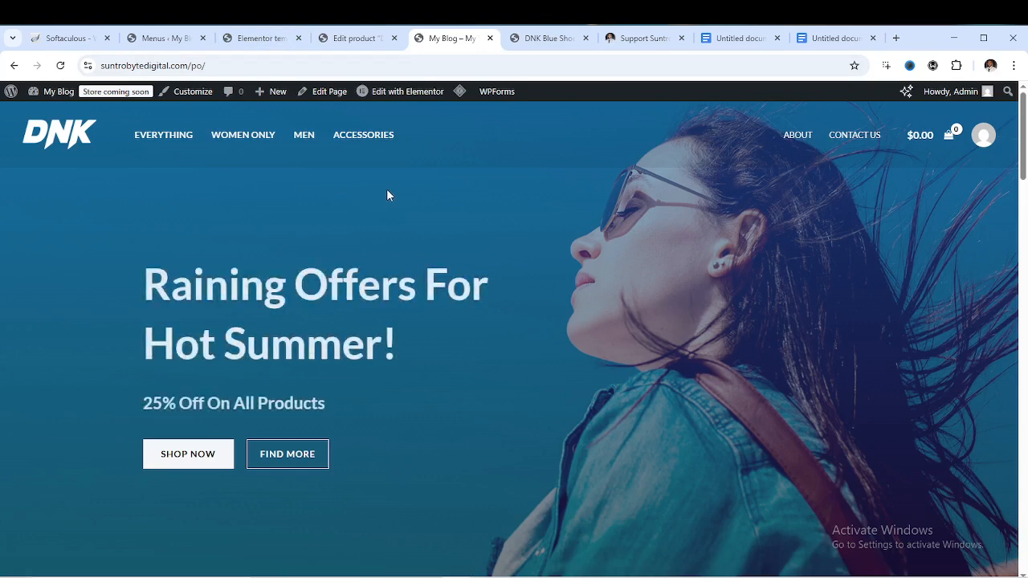
Return to the Menus page and pick Main Menu (Primary Menu) from the menu selector
click(178, 42)
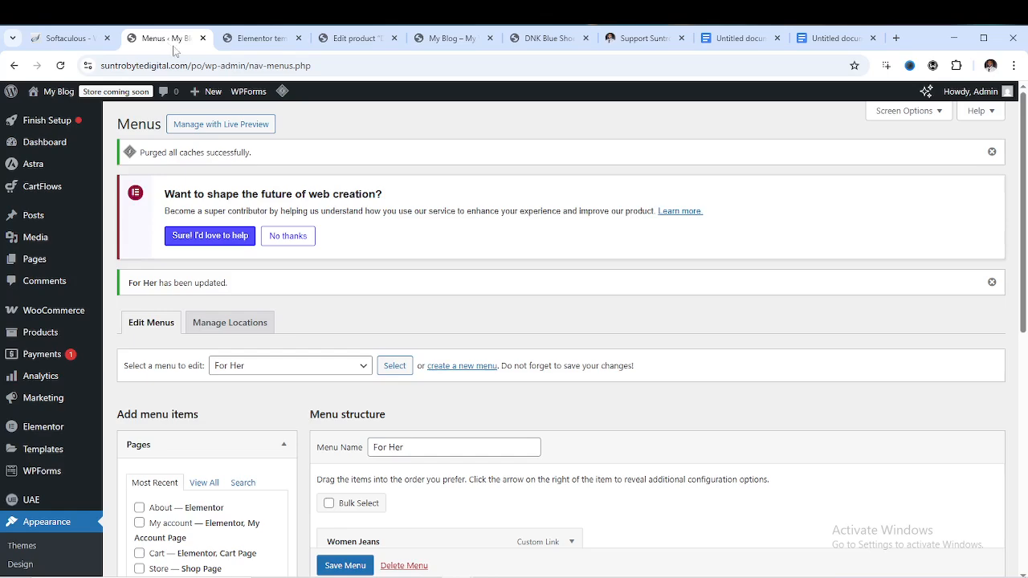
scroll(548, 264, down, 5)
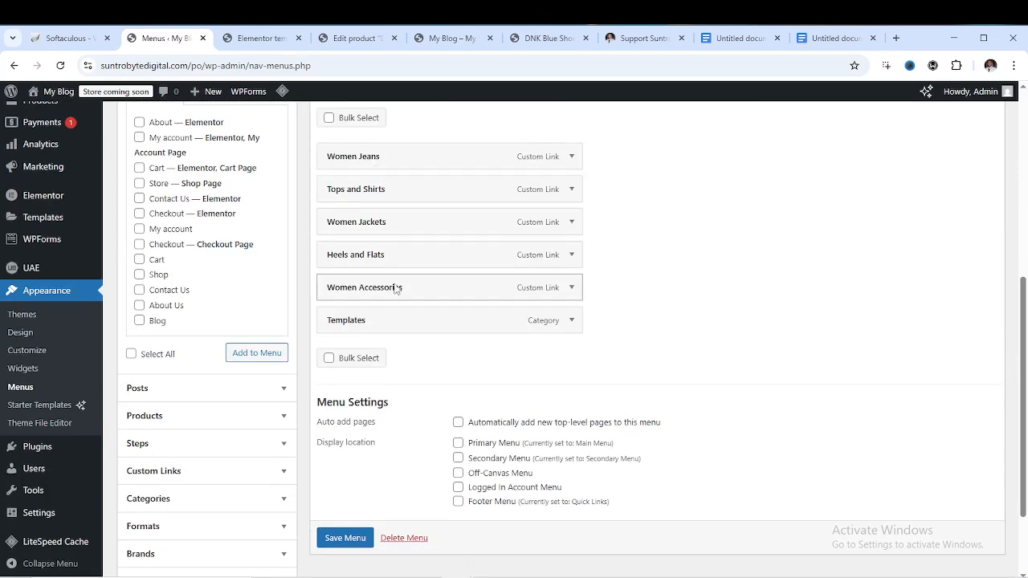
scroll(395, 287, up, 3)
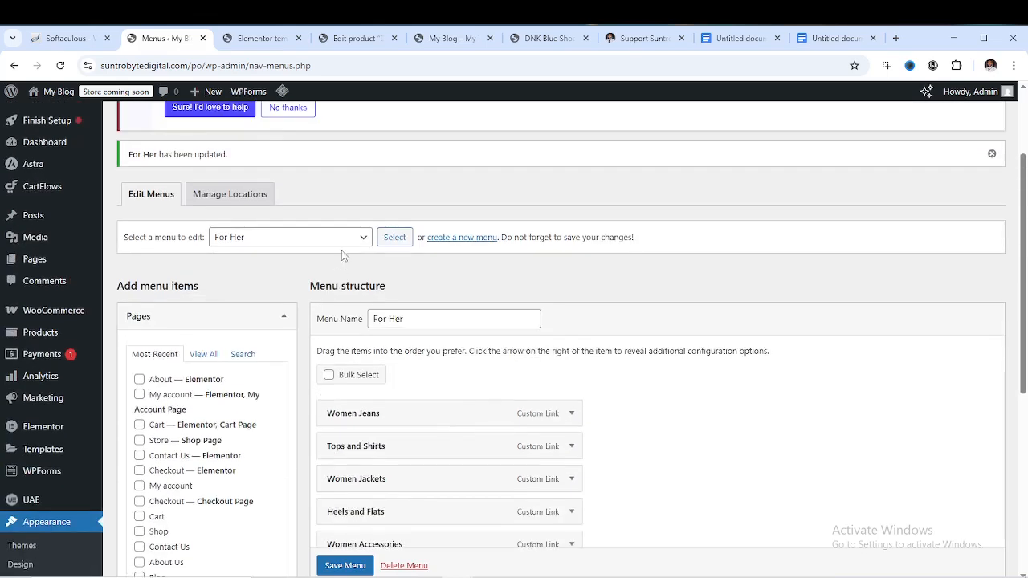
click(356, 239)
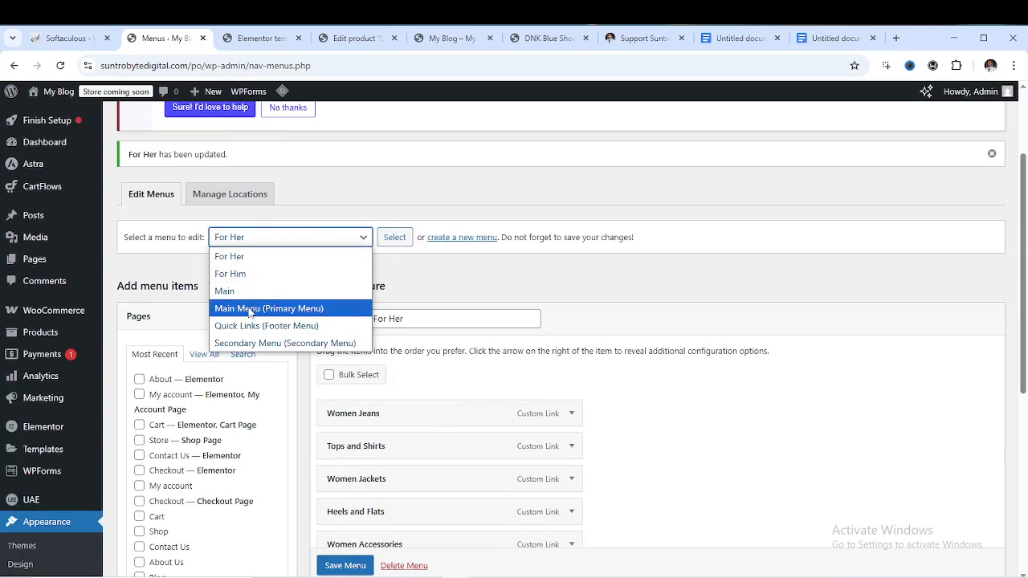
click(317, 237)
click(320, 241)
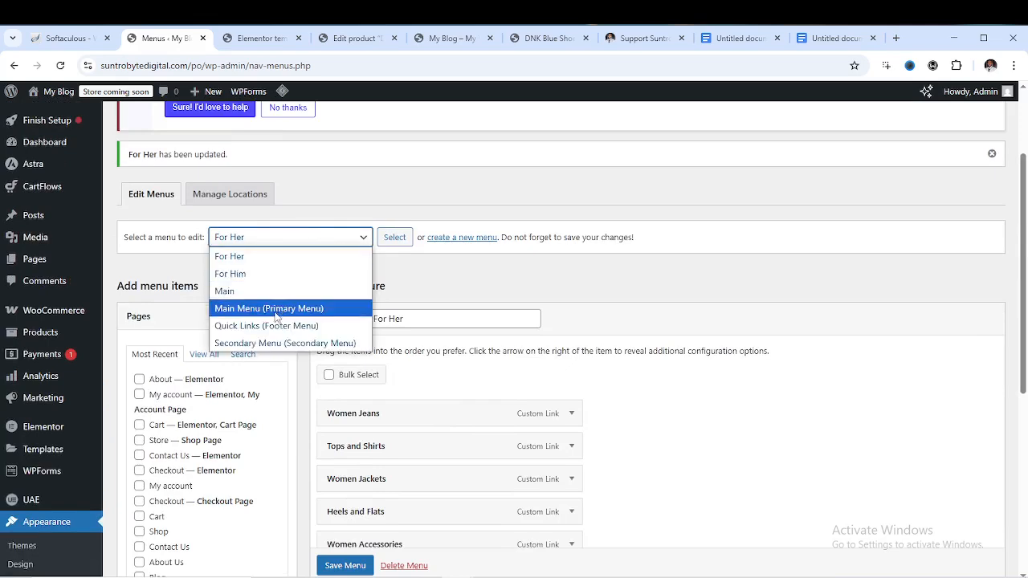
click(282, 310)
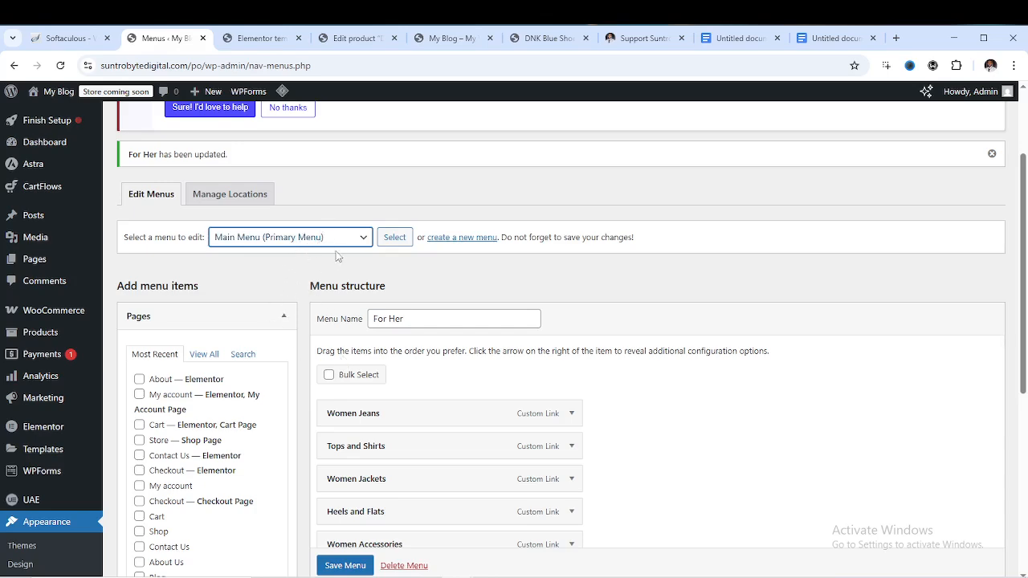
scroll(337, 256, down, 2)
scroll(283, 197, up, 1)
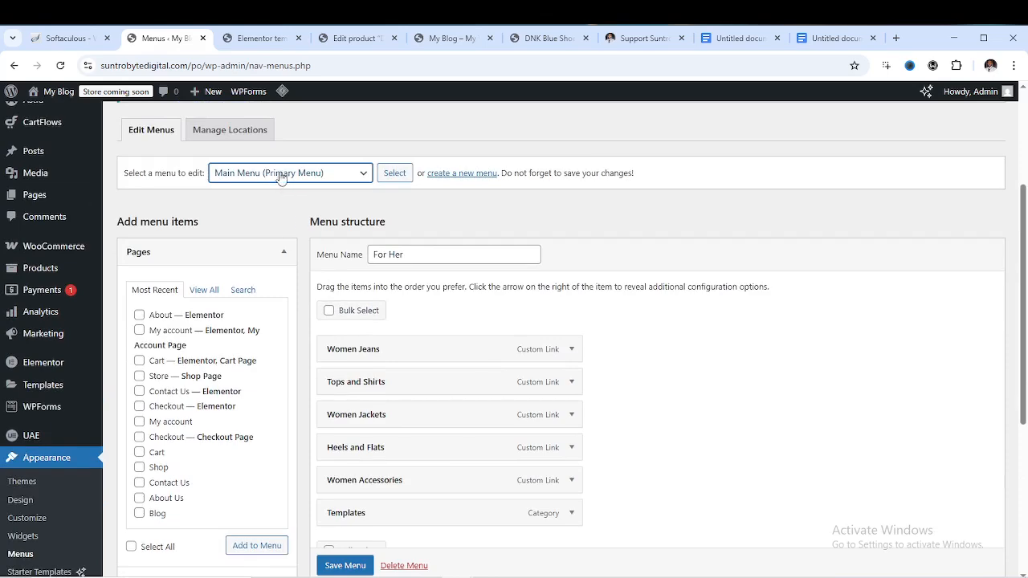
scroll(385, 265, down, 3)
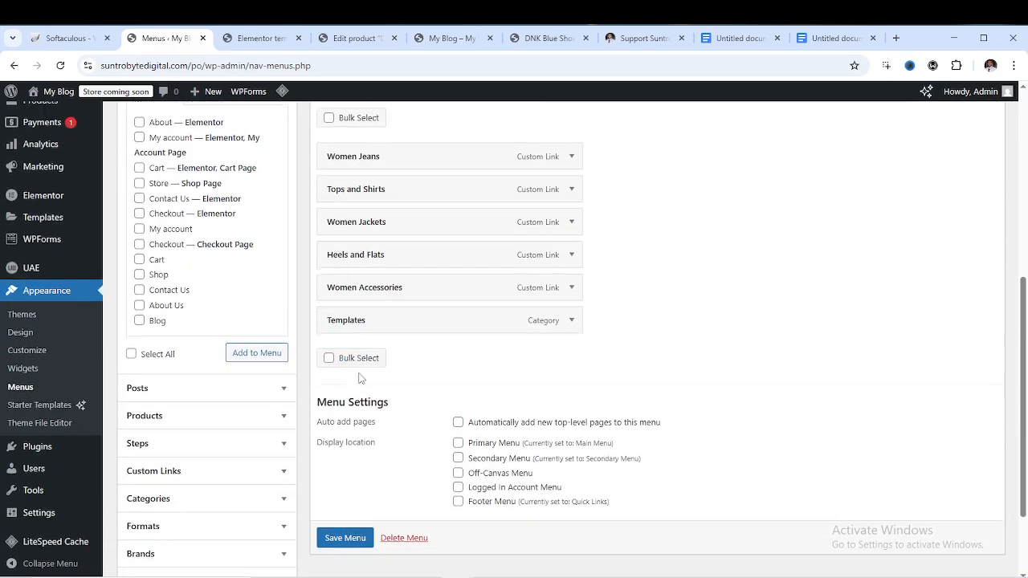
scroll(210, 321, down, 2)
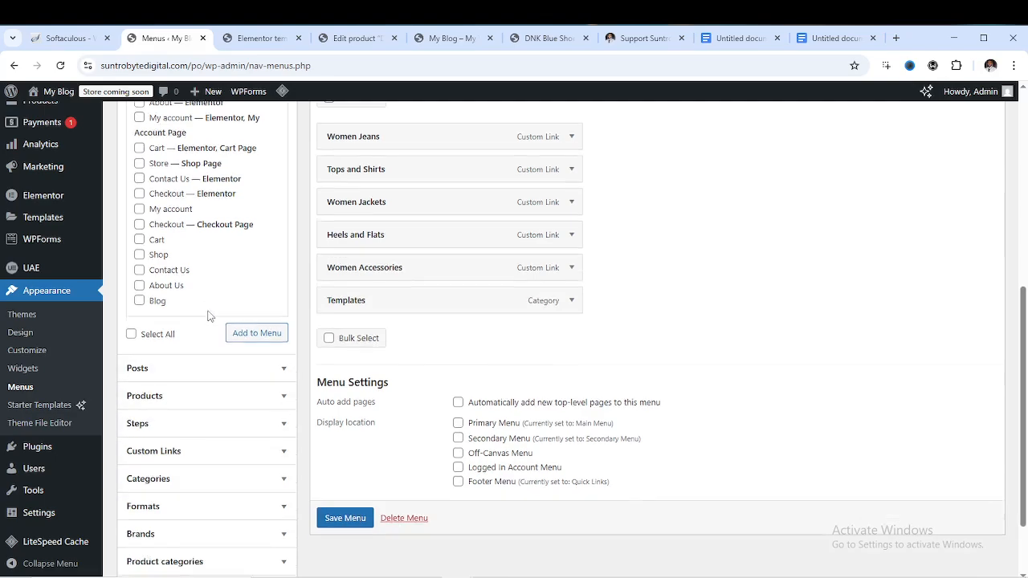
scroll(321, 333, up, 4)
scroll(349, 345, down, 2)
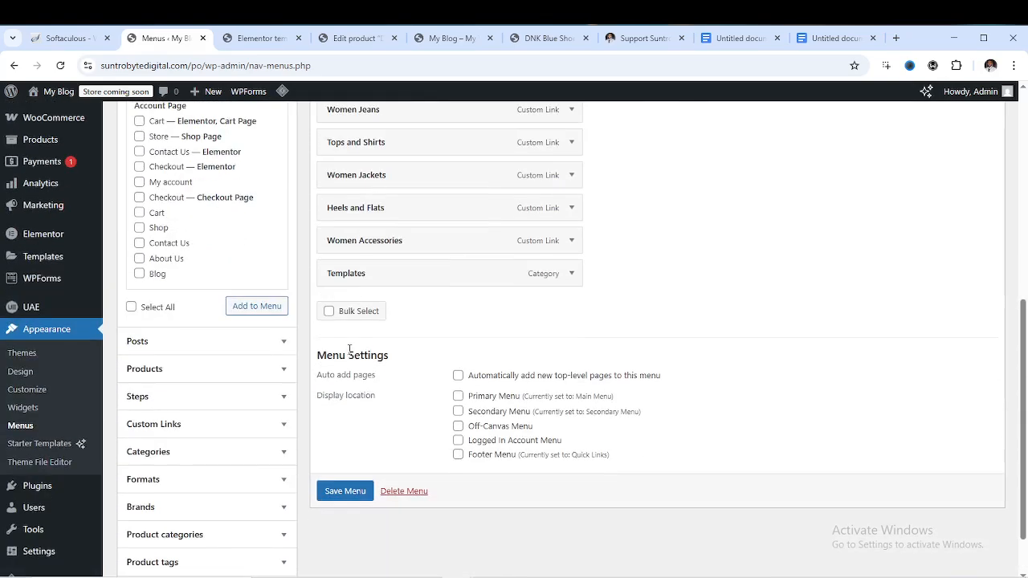
scroll(356, 341, up, 1)
scroll(356, 342, up, 5)
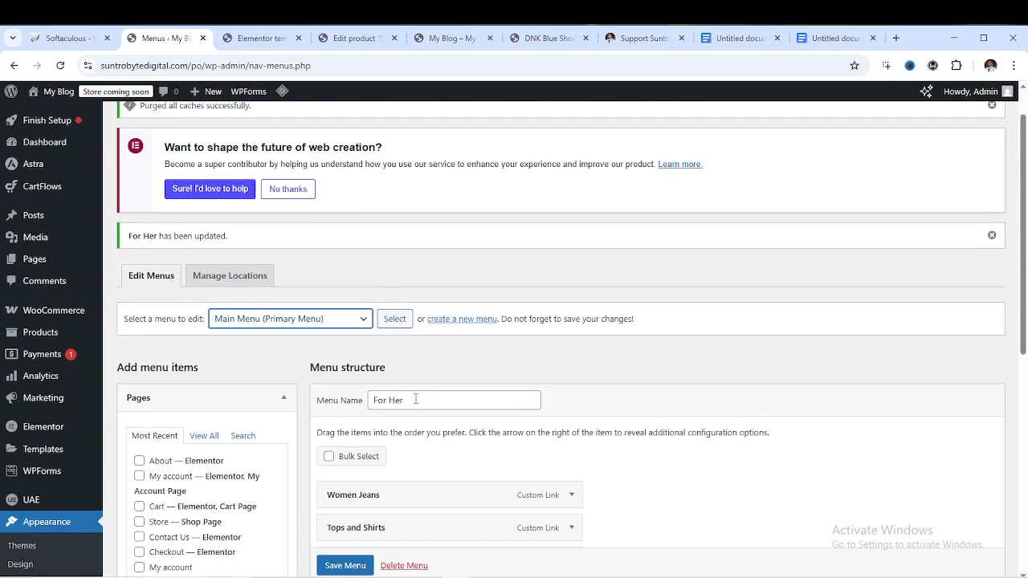
Set For Her's display location to Primary Menu and save the menu
click(416, 399)
scroll(378, 296, down, 4)
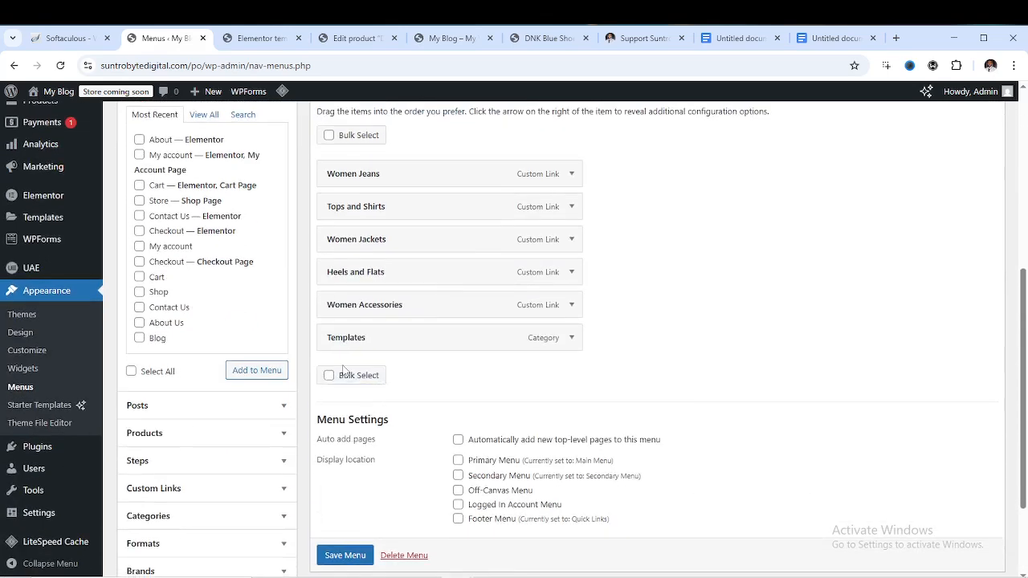
click(346, 556)
click(458, 433)
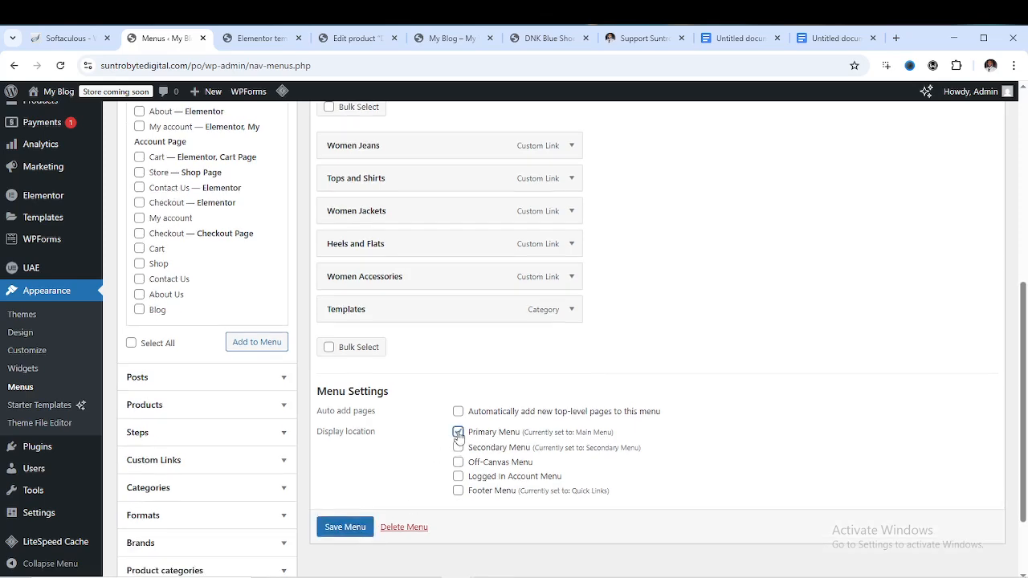
click(363, 529)
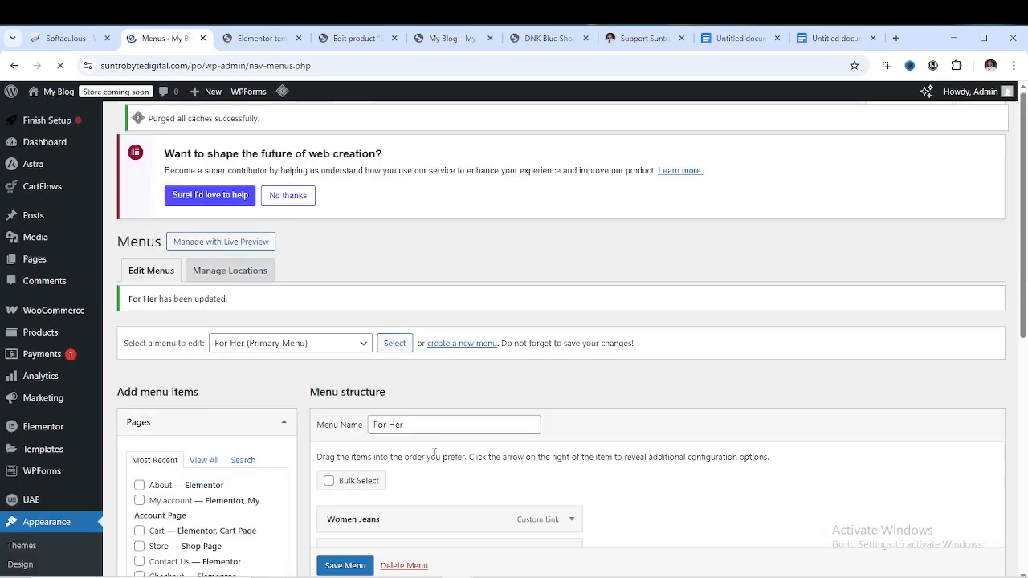
scroll(443, 450, down, 4)
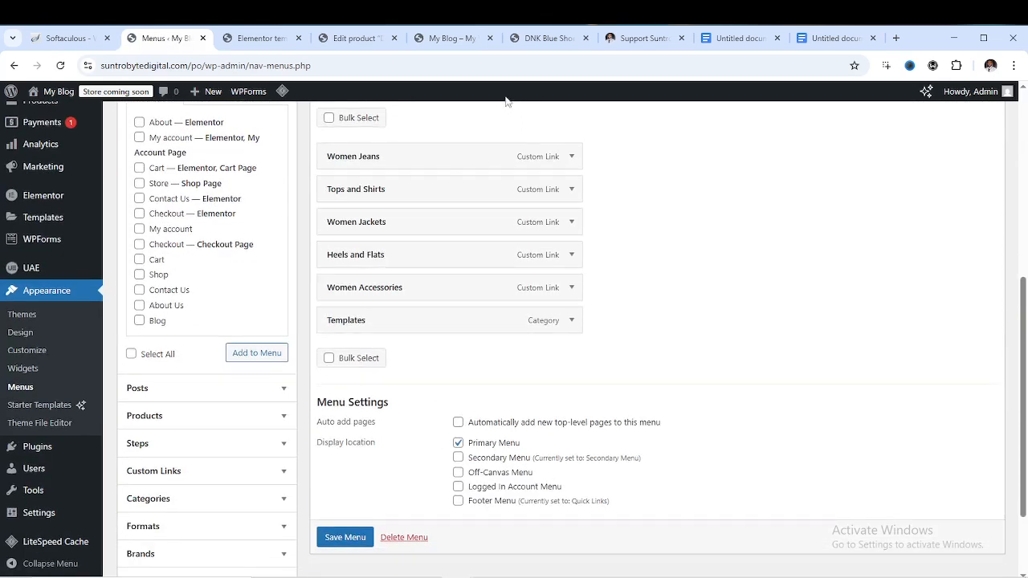
click(472, 40)
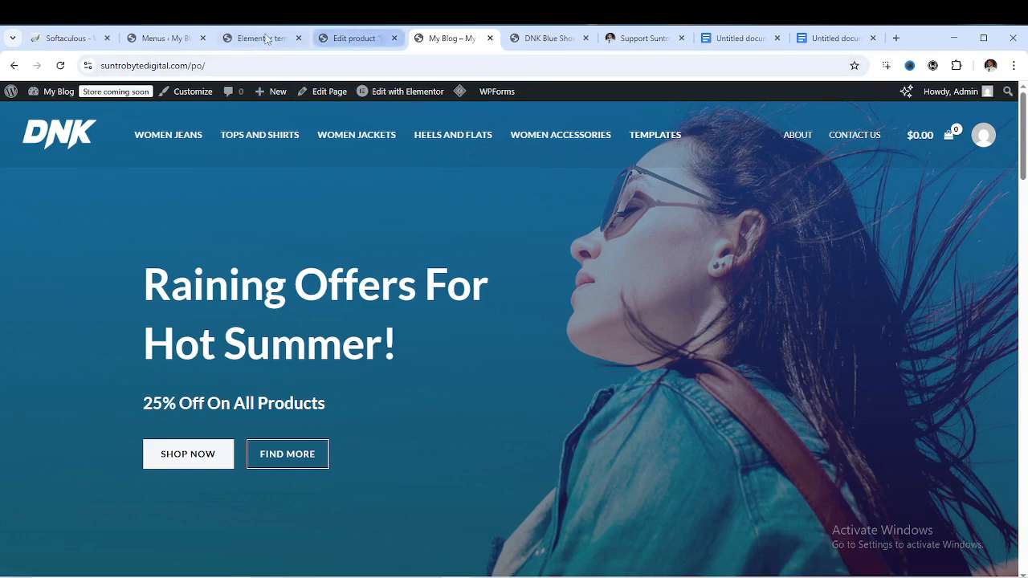
click(170, 38)
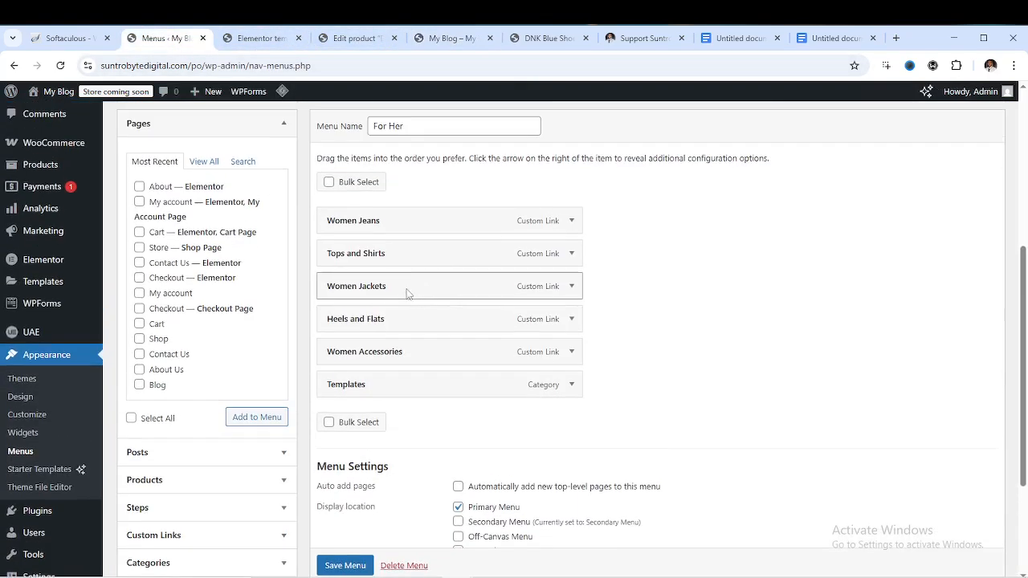
Remove Women Accessories, Heels and Flats, Women Jackets, Tops and Shirts, and Women Jeans from the menu
click(570, 353)
scroll(366, 517, down, 1)
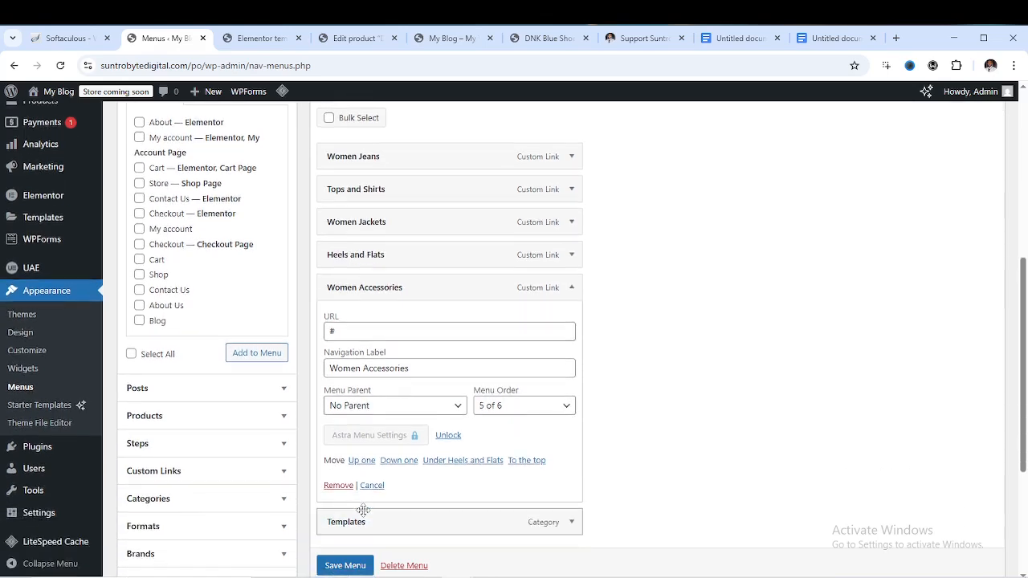
click(336, 485)
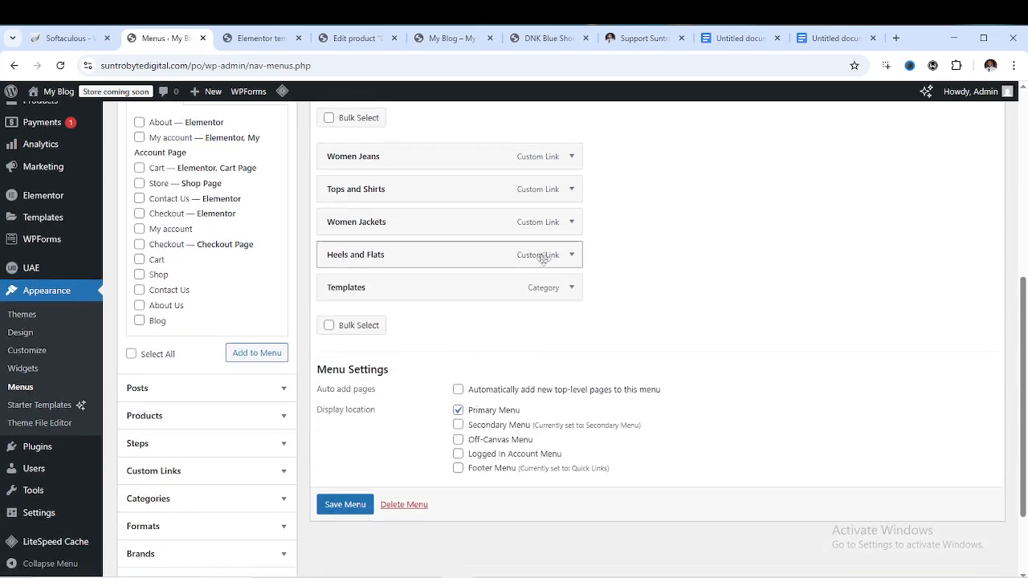
click(569, 257)
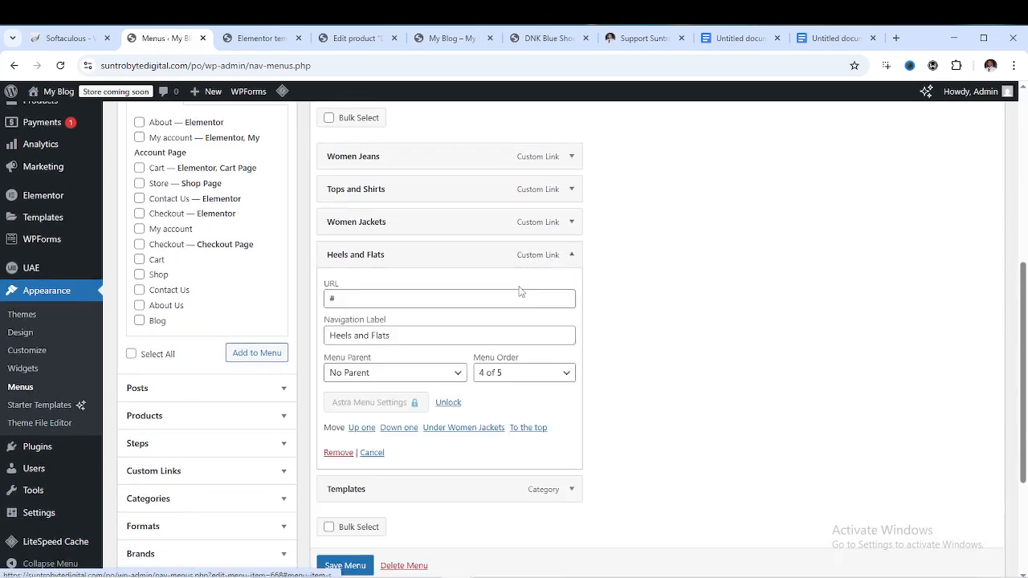
click(338, 453)
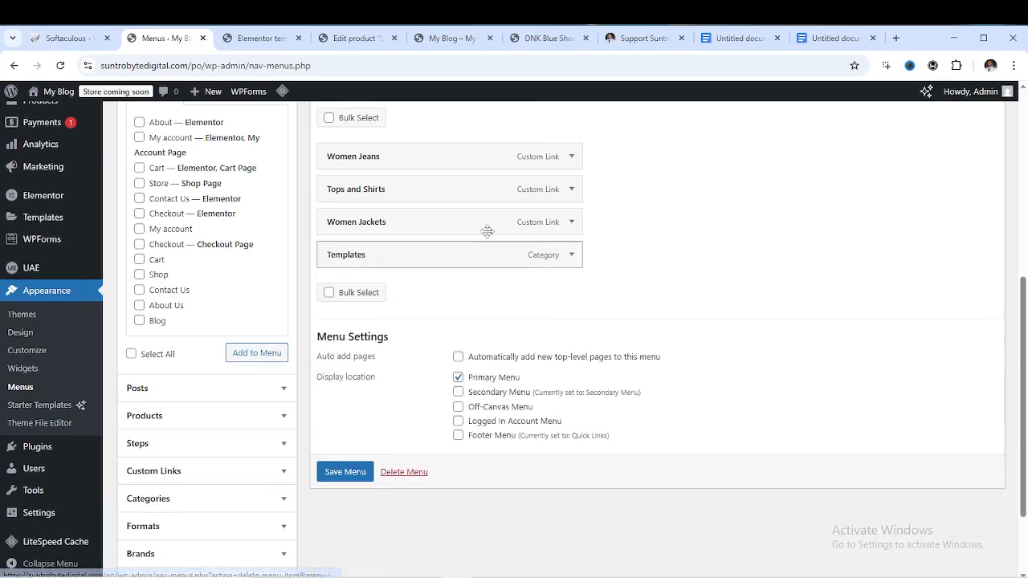
click(569, 222)
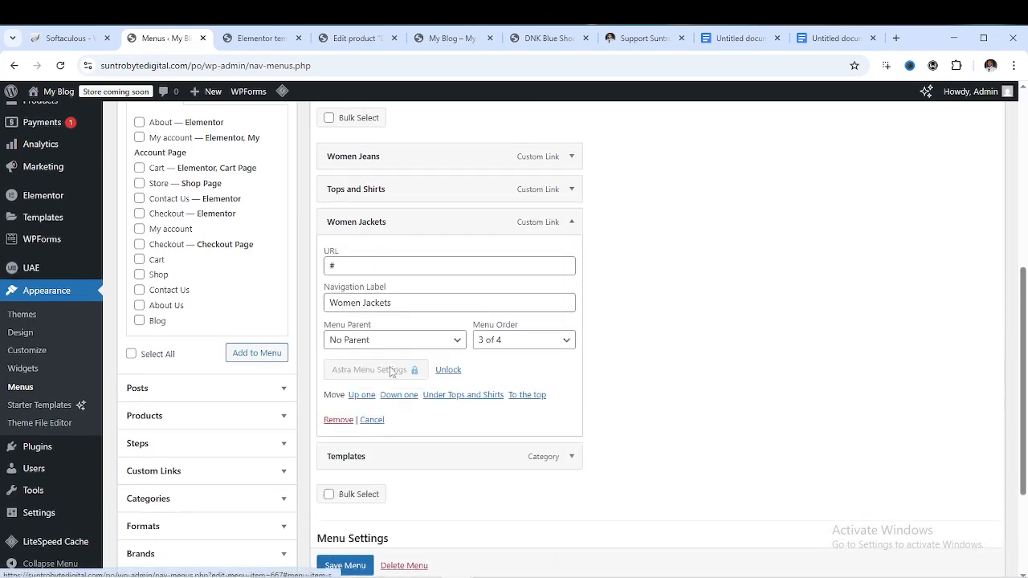
click(338, 420)
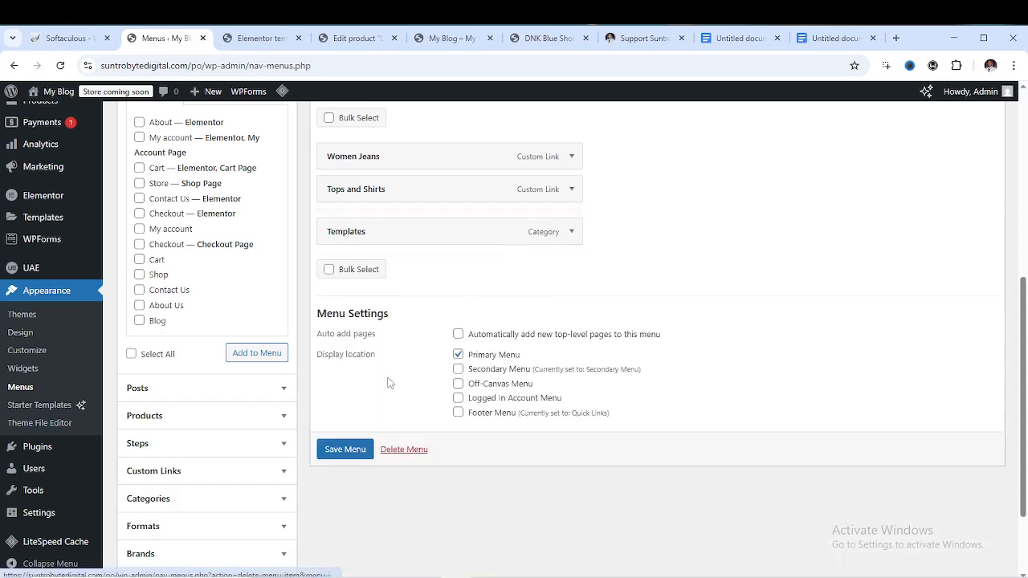
click(571, 189)
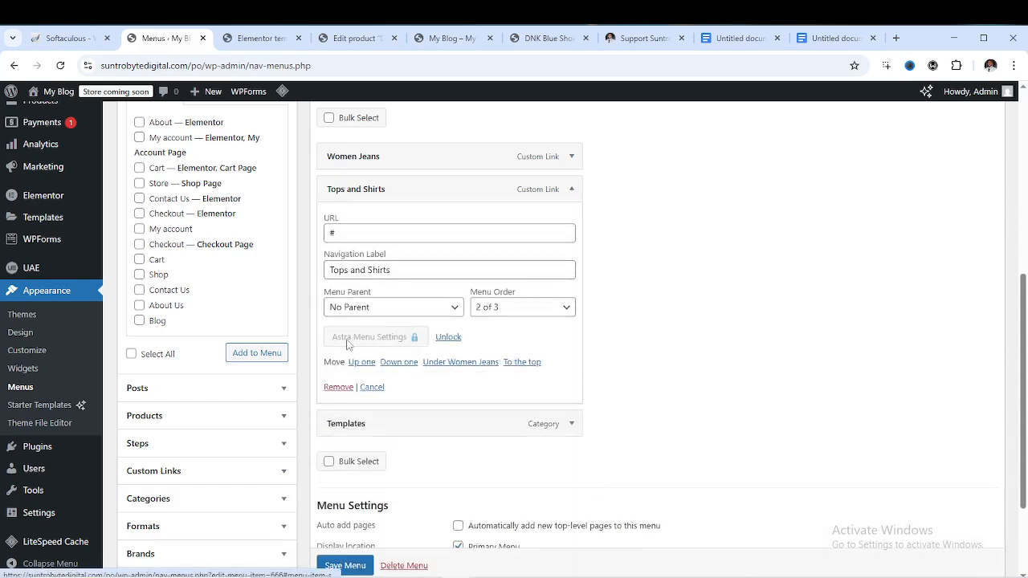
click(338, 387)
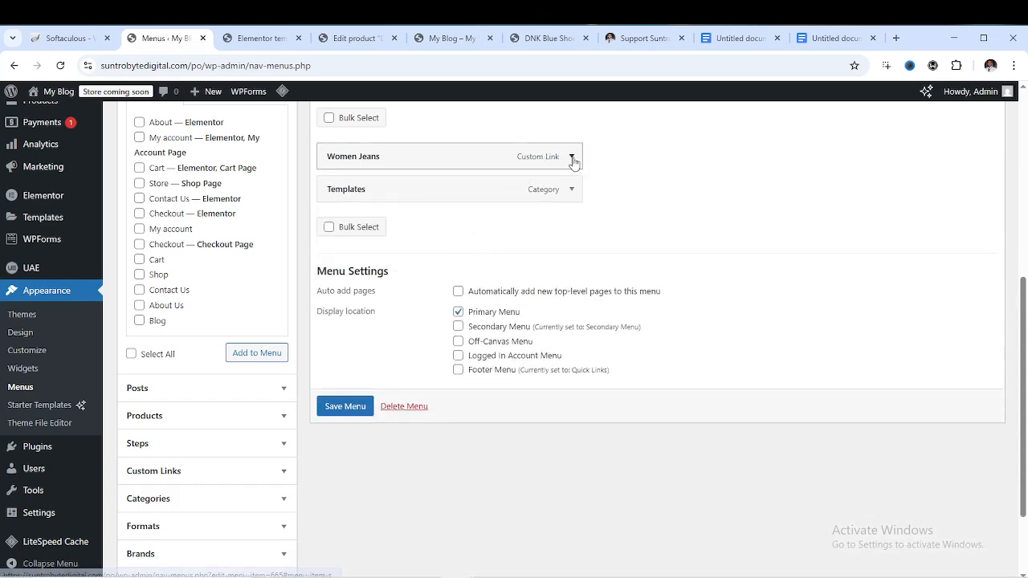
click(571, 157)
click(338, 355)
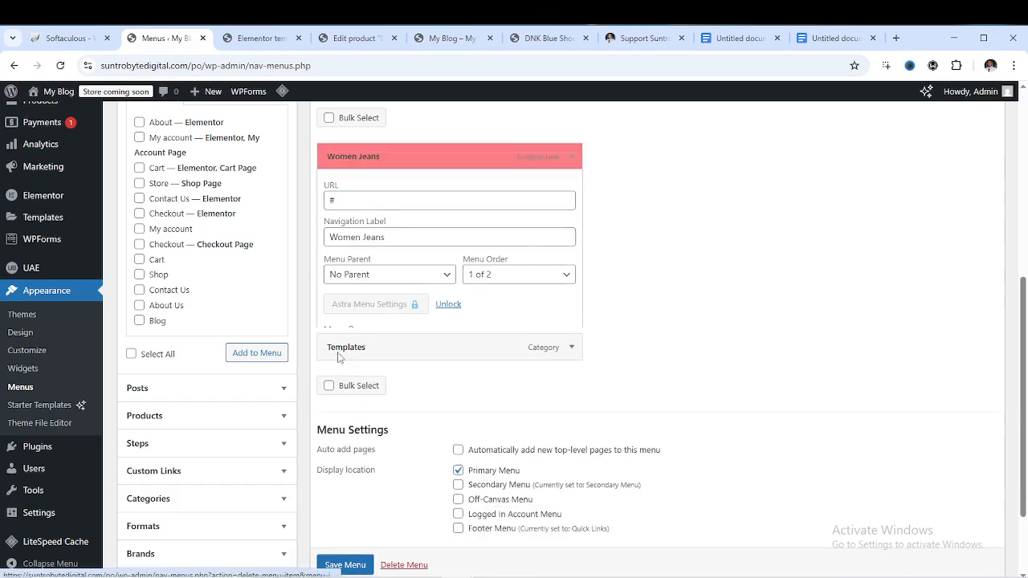
Expand Categories, view all post categories, then collapse the list again
scroll(225, 360, down, 2)
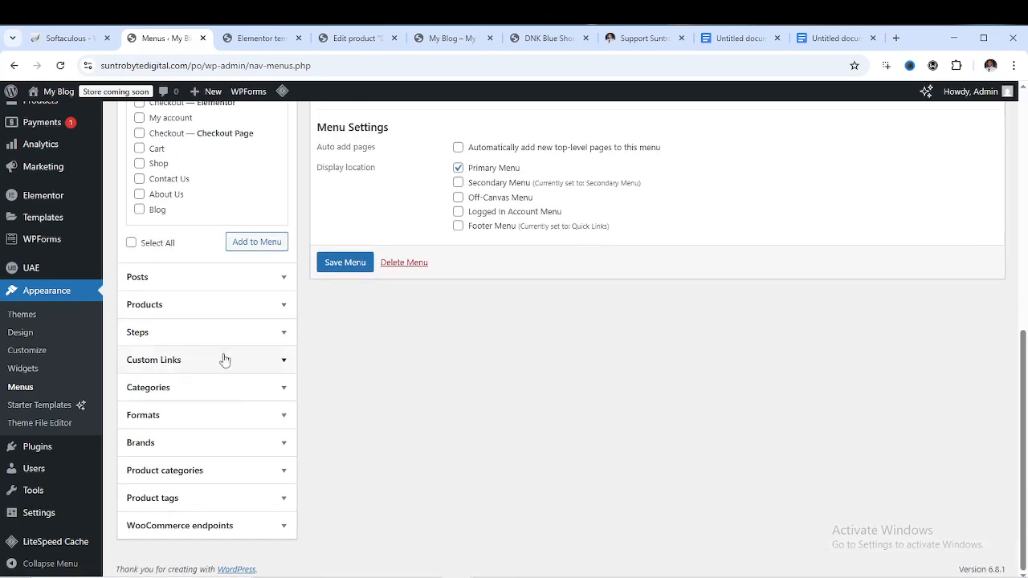
click(284, 390)
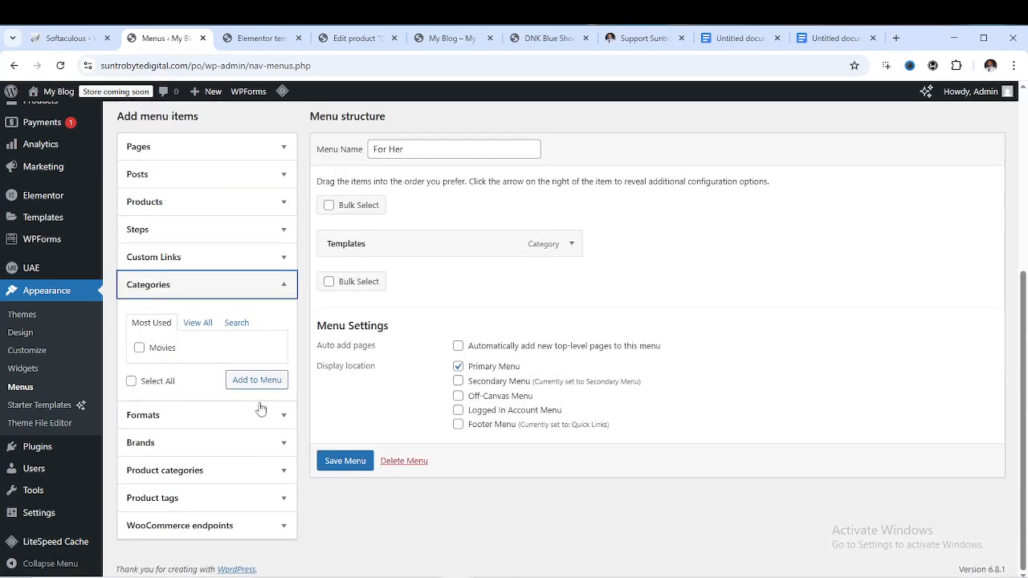
click(197, 324)
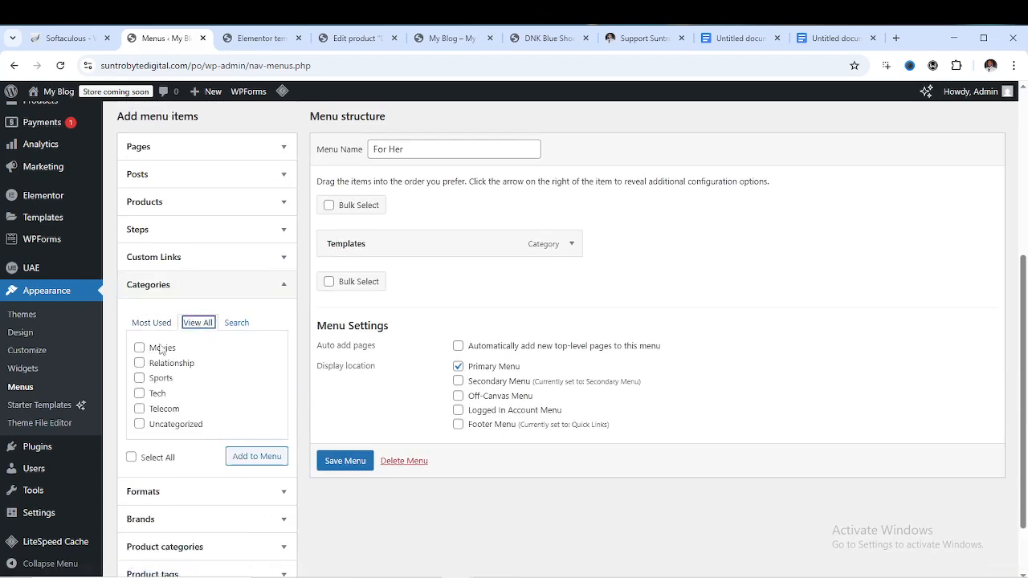
click(281, 287)
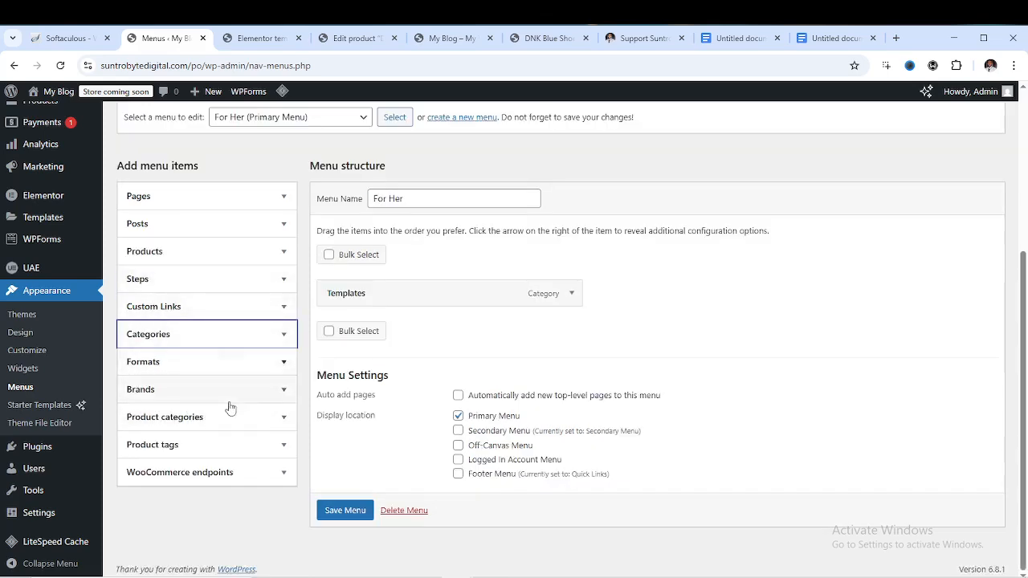
Add every product category except Uncategorized to the For Her menu and save it
click(270, 420)
scroll(183, 427, down, 1)
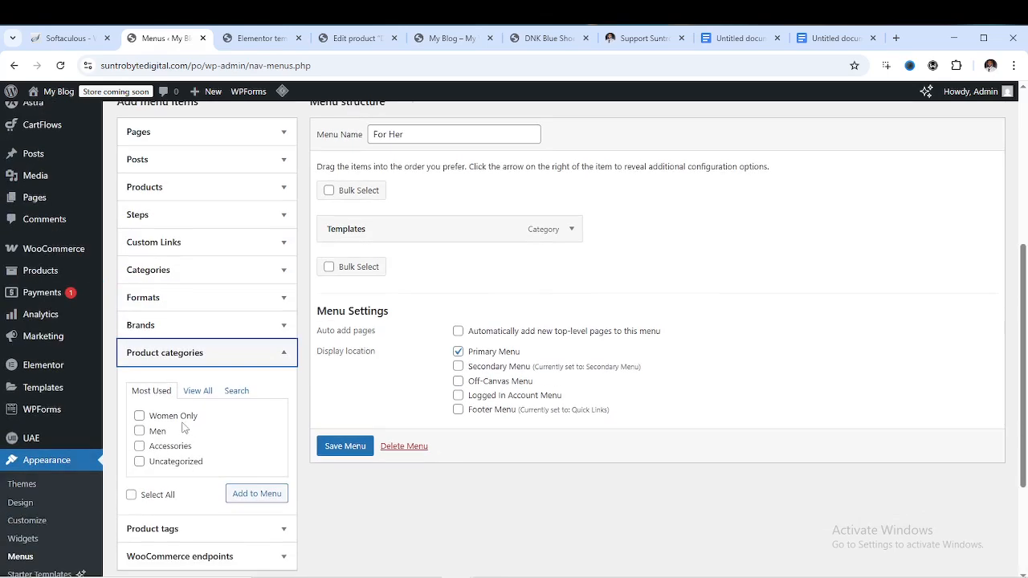
click(201, 391)
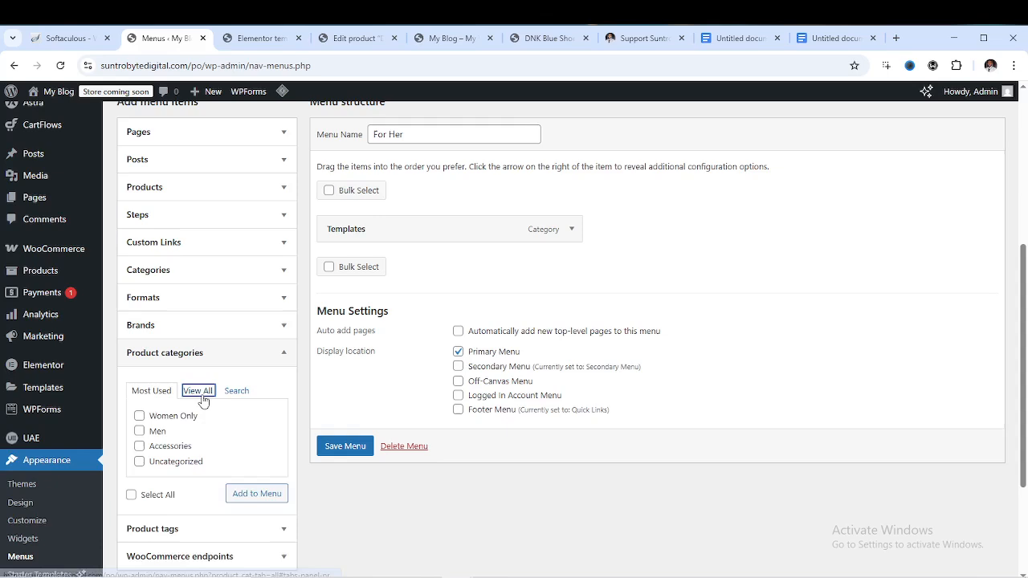
click(140, 417)
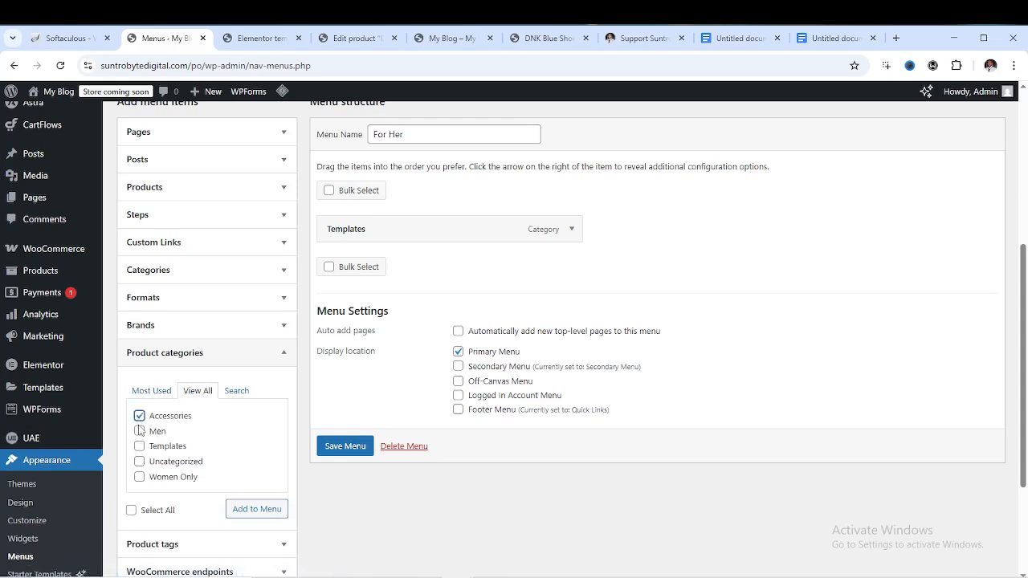
click(131, 511)
click(139, 462)
click(255, 512)
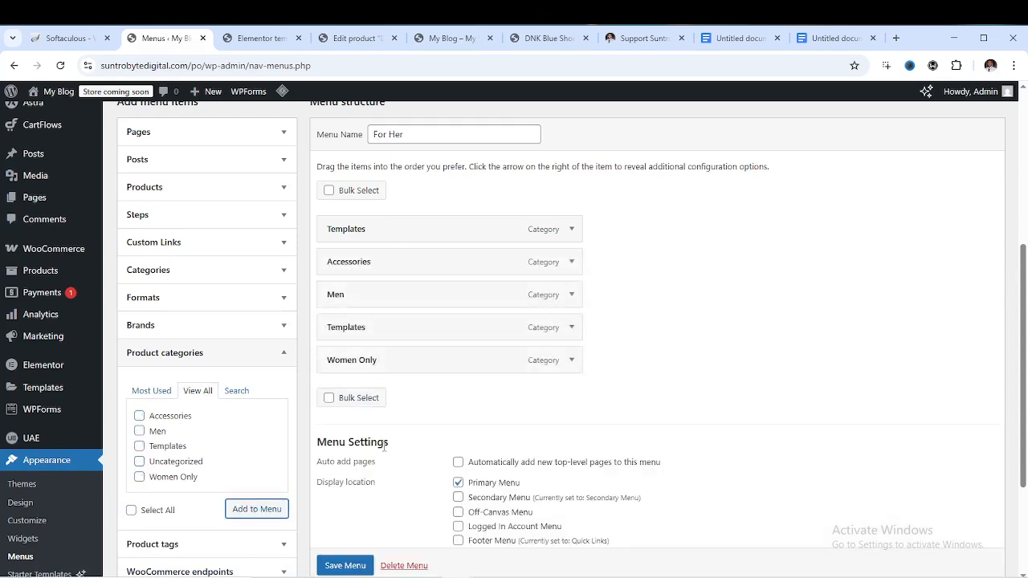
click(347, 566)
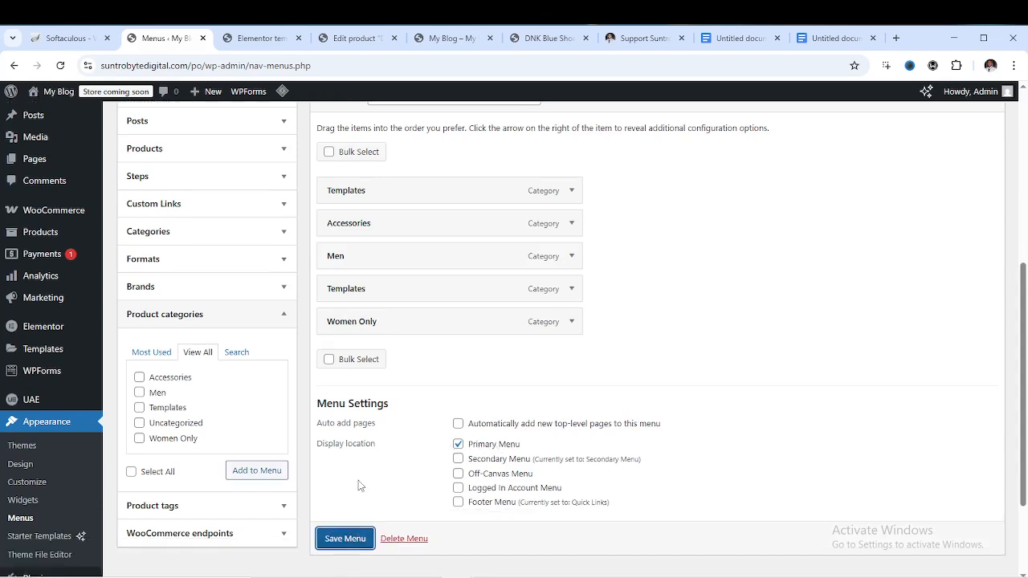
click(345, 543)
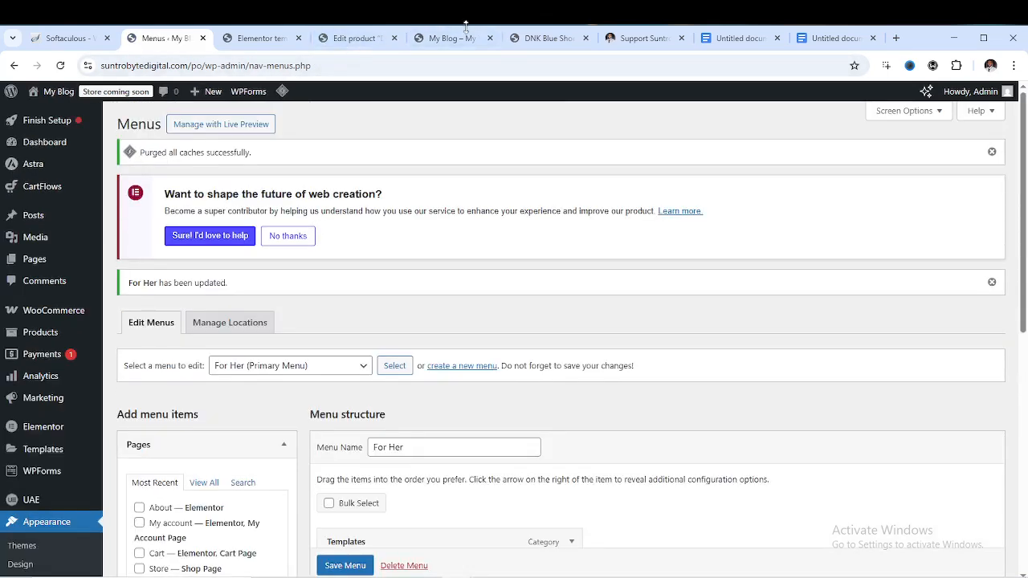
Reload the storefront to check its header menu, then go back to the Menus page
click(453, 38)
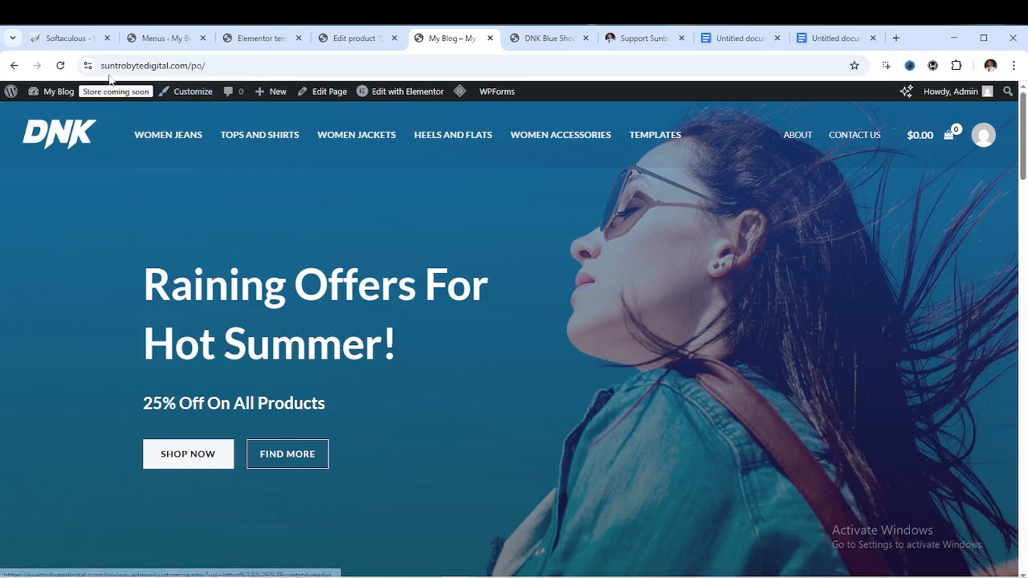
click(60, 68)
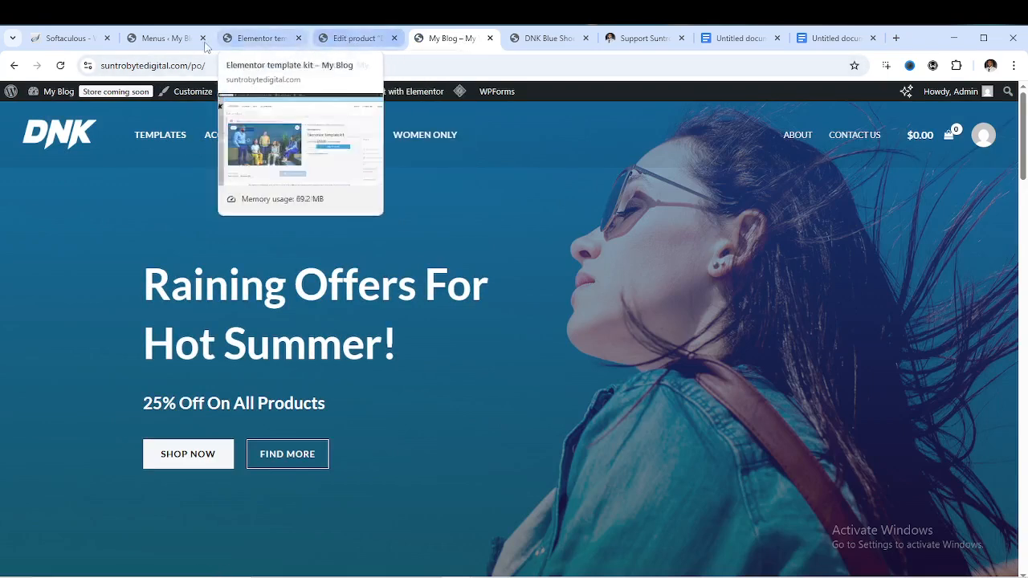
click(164, 37)
scroll(371, 286, down, 5)
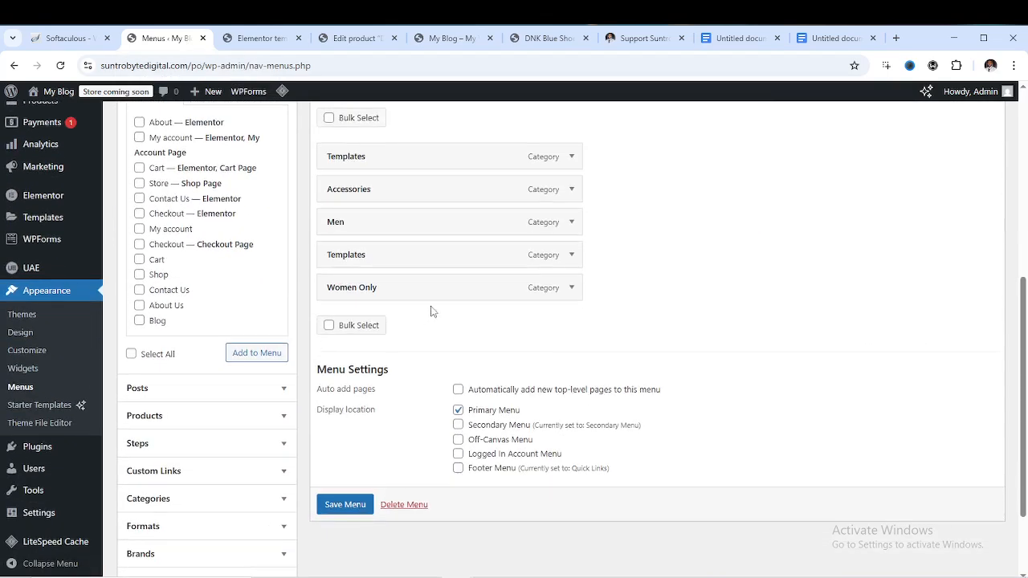
Remove the second Templates item, save the menu, and reload the storefront to verify
click(570, 256)
click(338, 444)
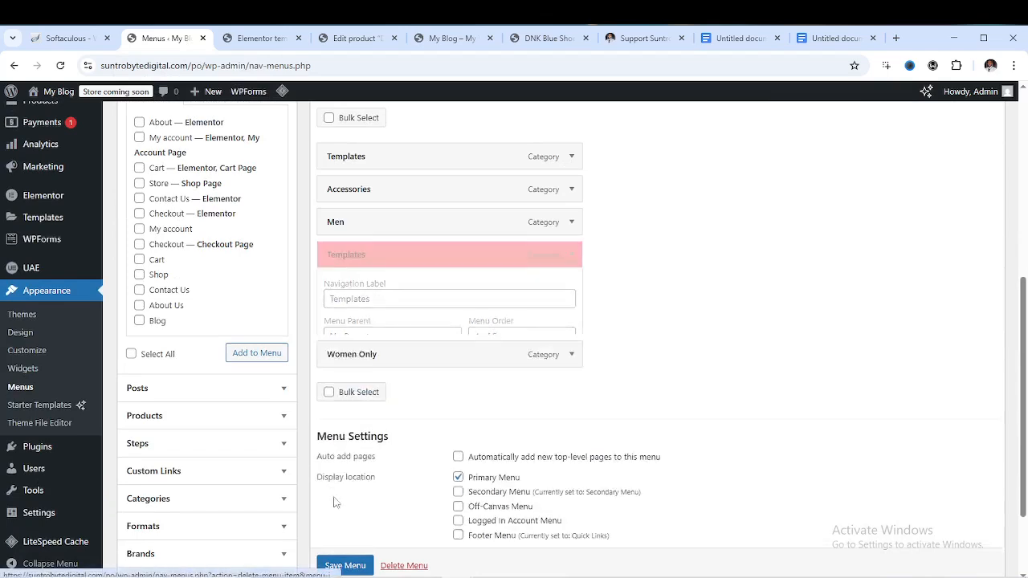
click(340, 477)
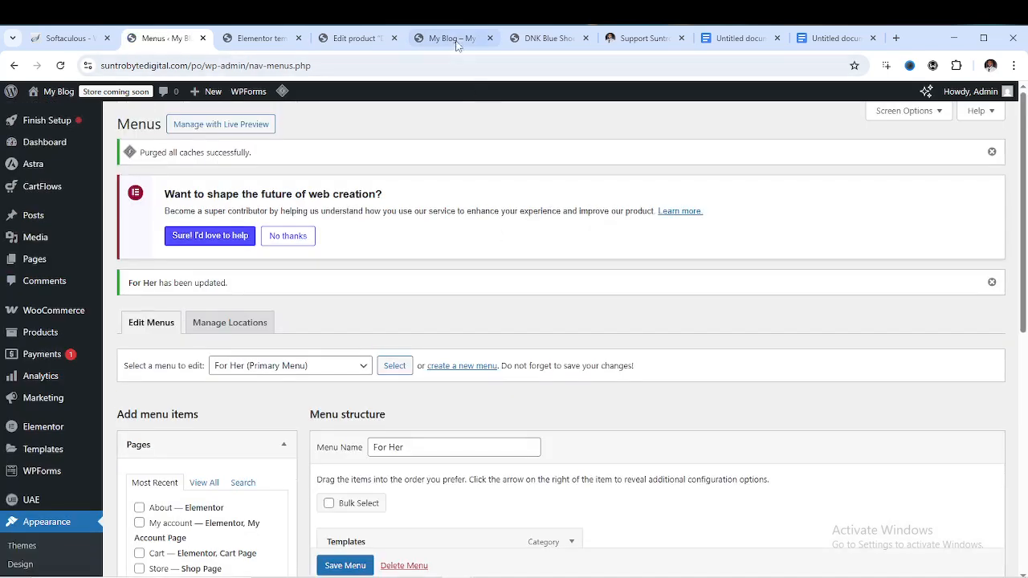
click(450, 38)
click(61, 66)
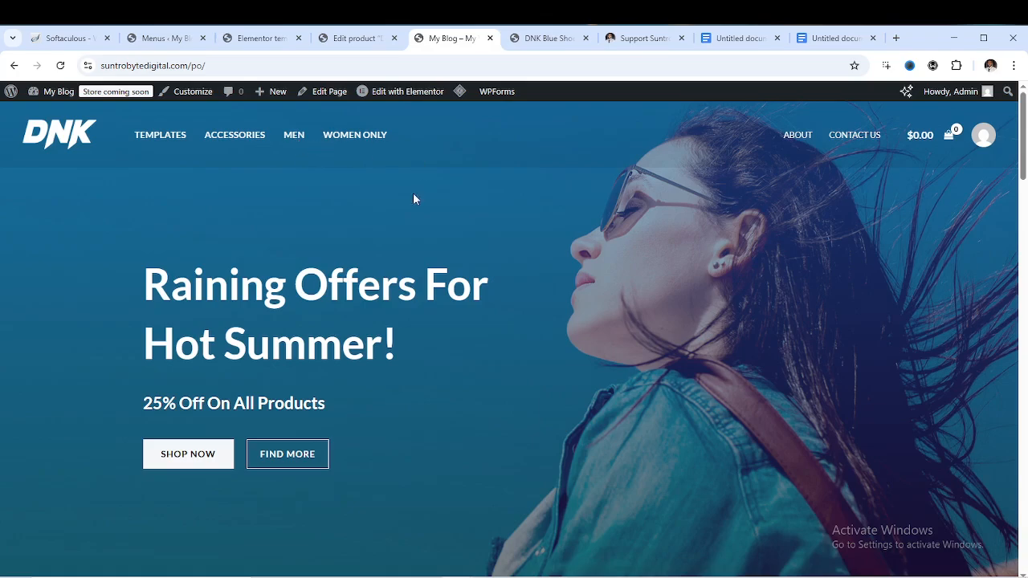
Scroll through the storefront homepage to review the three promo cards
scroll(540, 205, down, 7)
scroll(543, 208, up, 7)
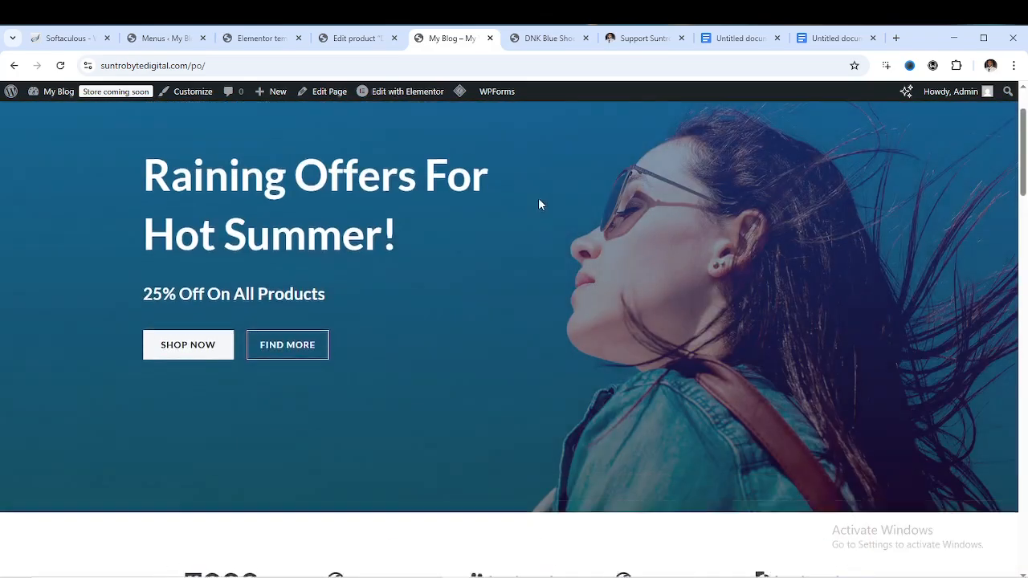
scroll(458, 205, down, 4)
scroll(458, 204, up, 4)
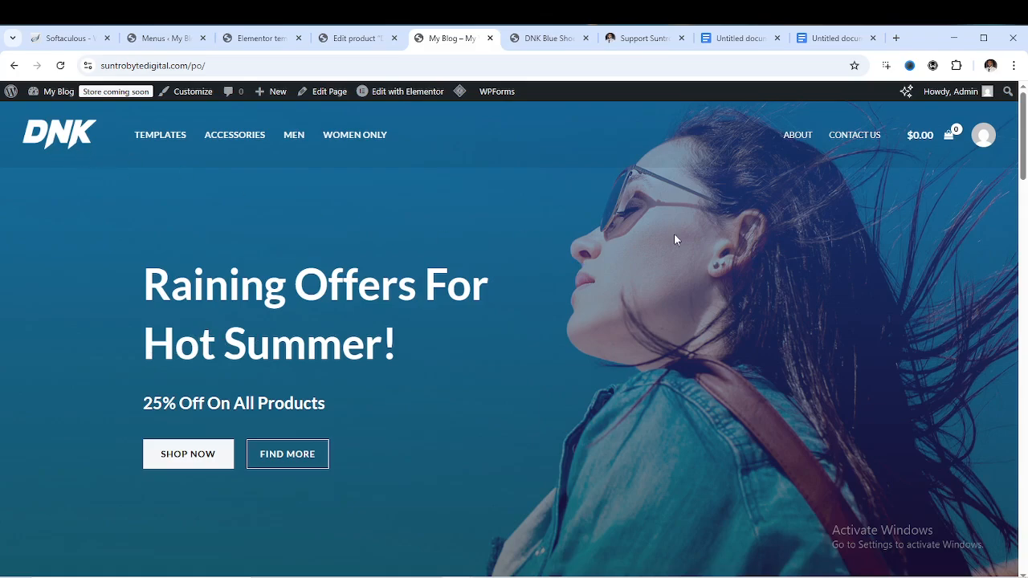
scroll(470, 288, down, 7)
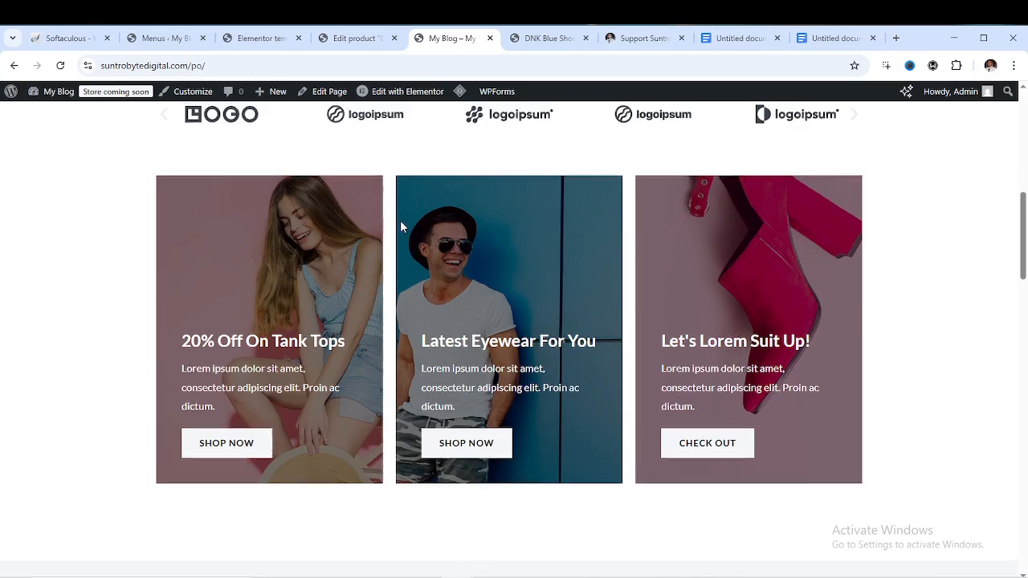
scroll(610, 304, up, 2)
scroll(611, 303, down, 6)
scroll(488, 297, up, 10)
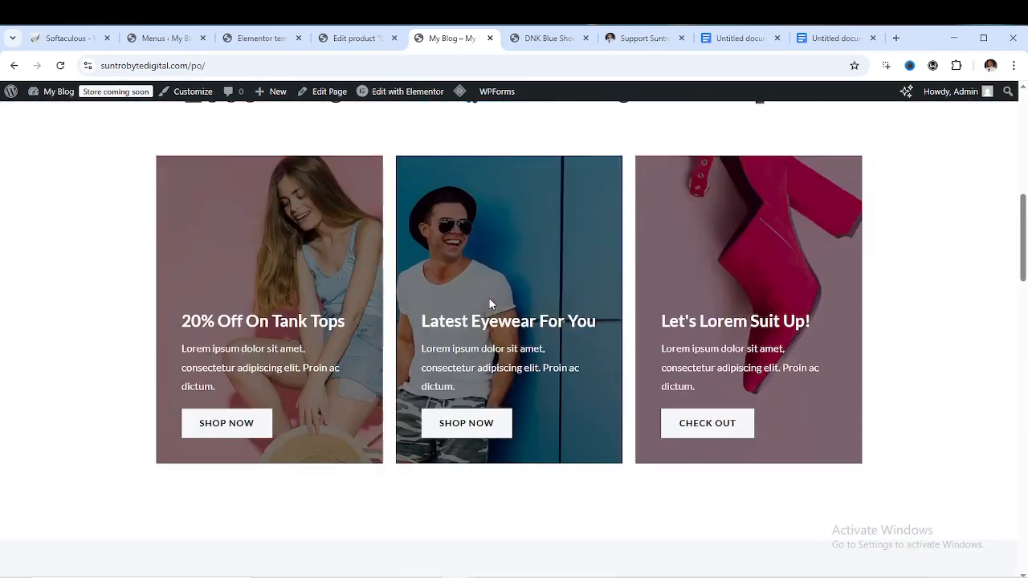
scroll(492, 302, up, 3)
Return to the admin and bring up the All Pages list
mouse_move(407, 99)
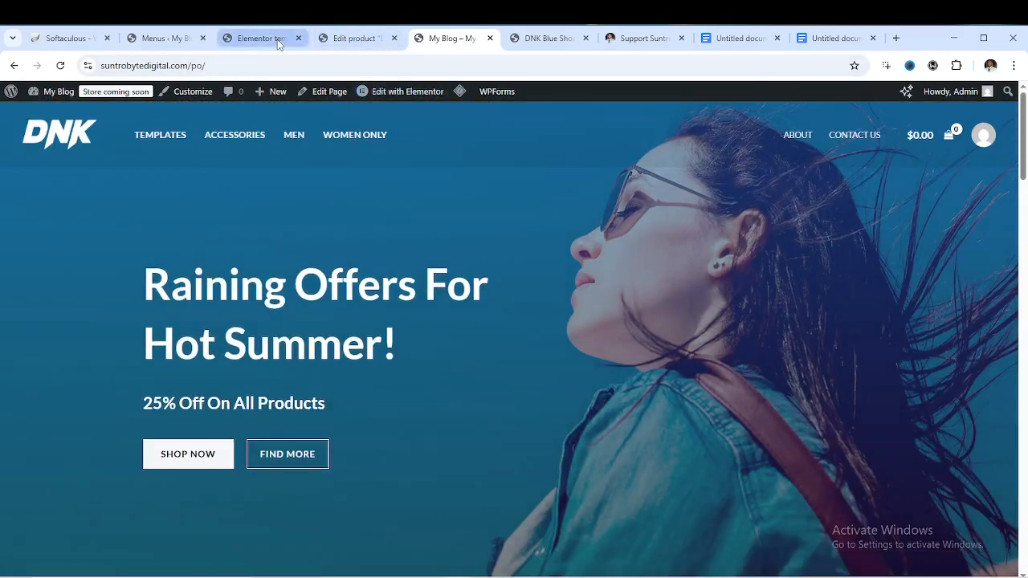
click(184, 43)
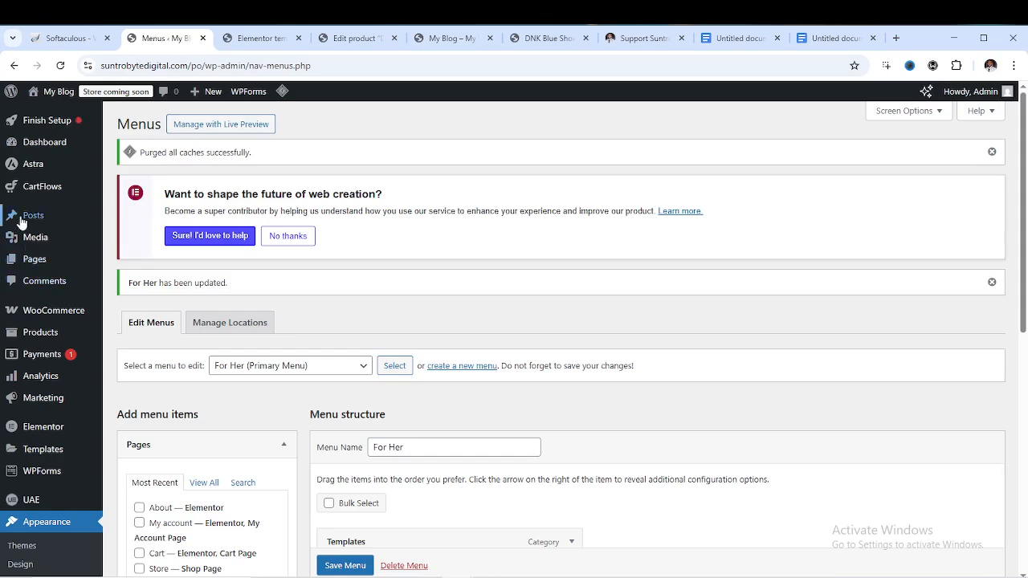
mouse_move(36, 260)
click(129, 269)
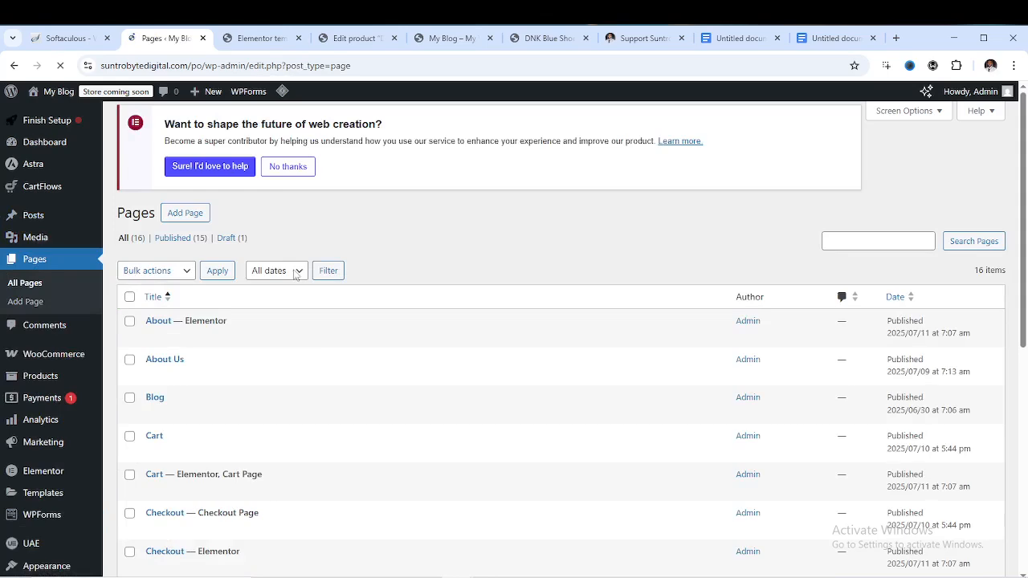
Scroll the pages list to find Home, then open the storefront homepage in Elementor
scroll(213, 353, down, 2)
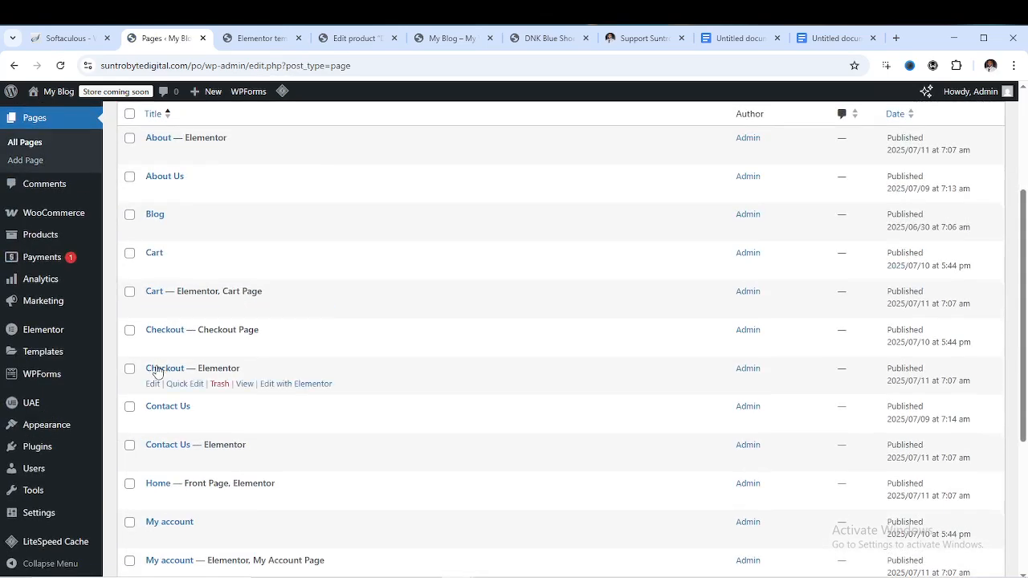
scroll(157, 393, down, 2)
scroll(157, 411, down, 2)
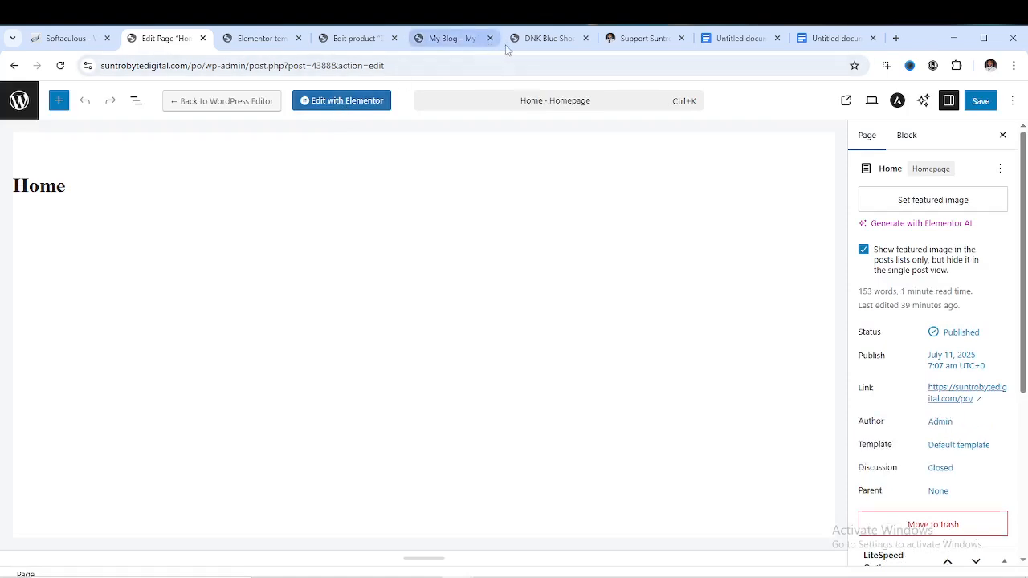
click(543, 38)
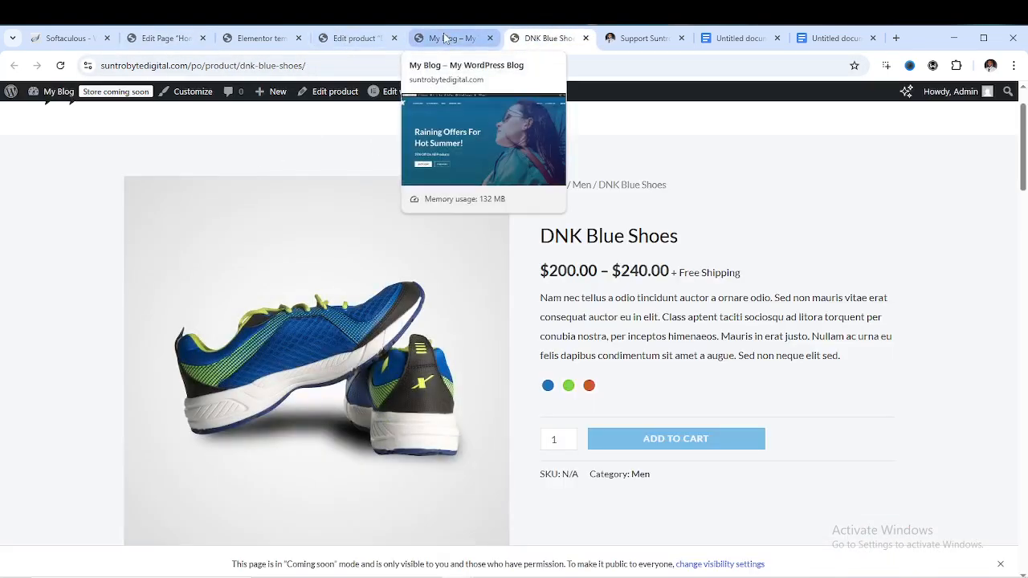
click(446, 38)
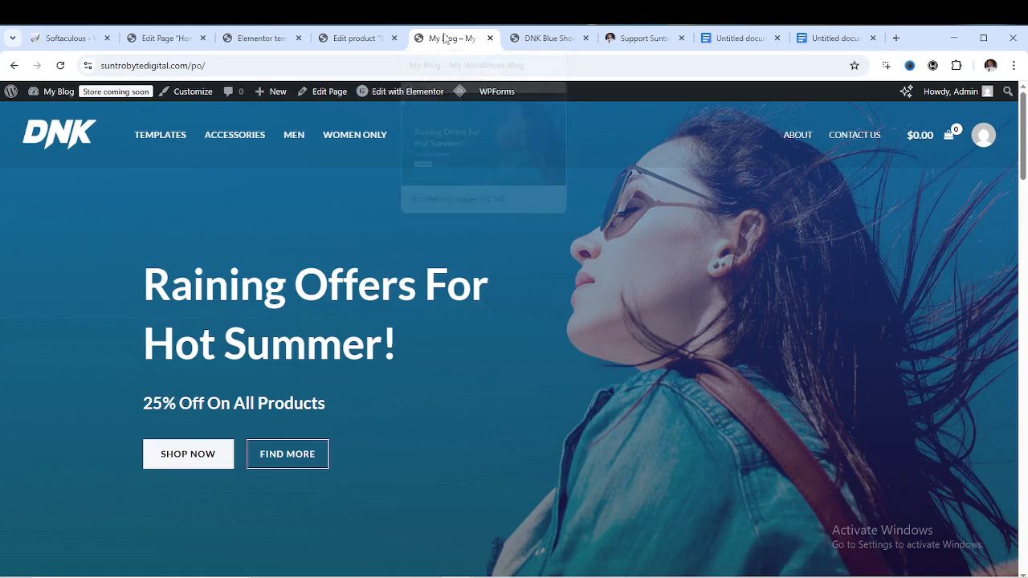
click(371, 94)
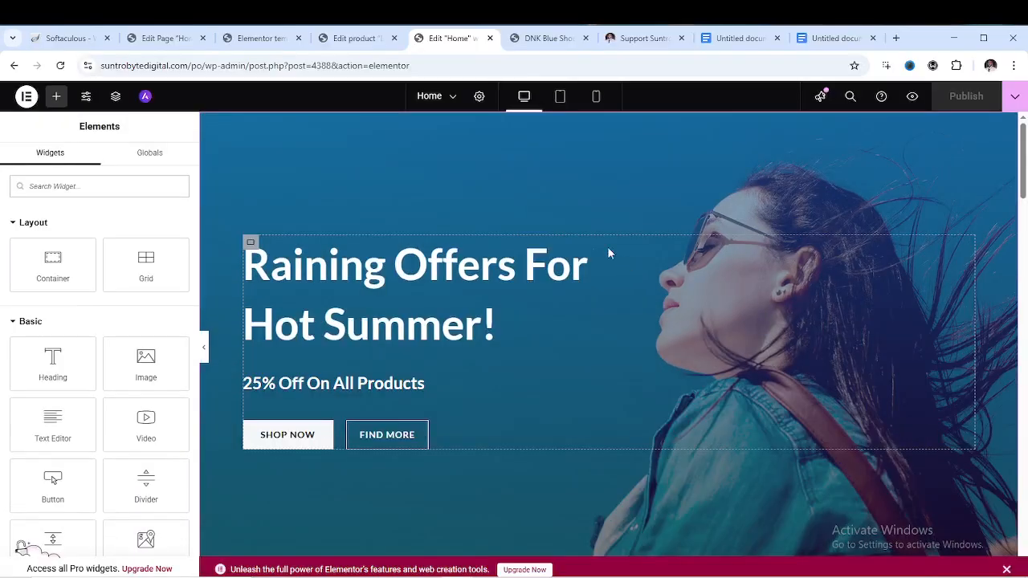
Select the hero heading and subheading, then show the hero container's Background style settings
click(466, 272)
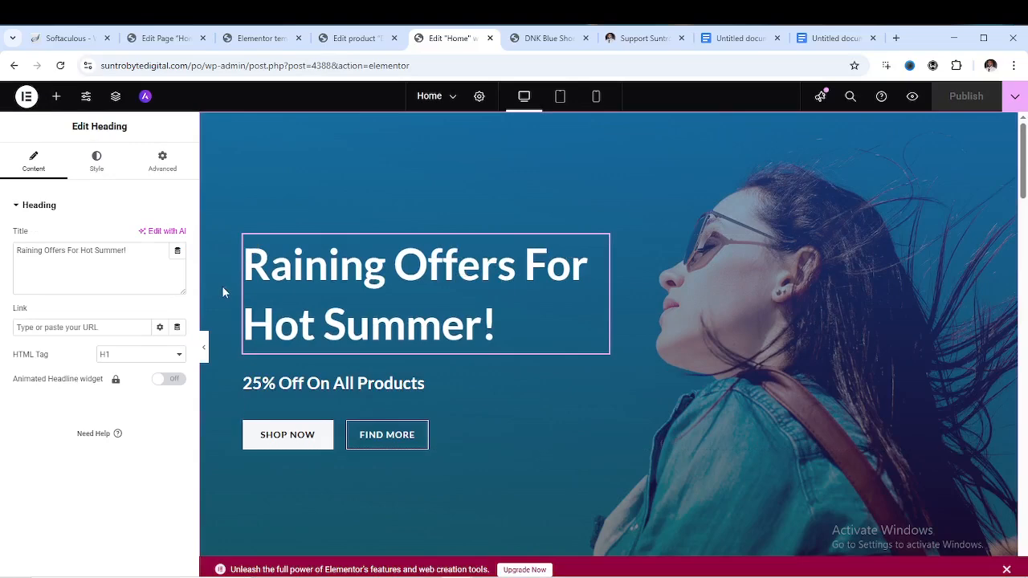
drag(110, 251, 121, 253)
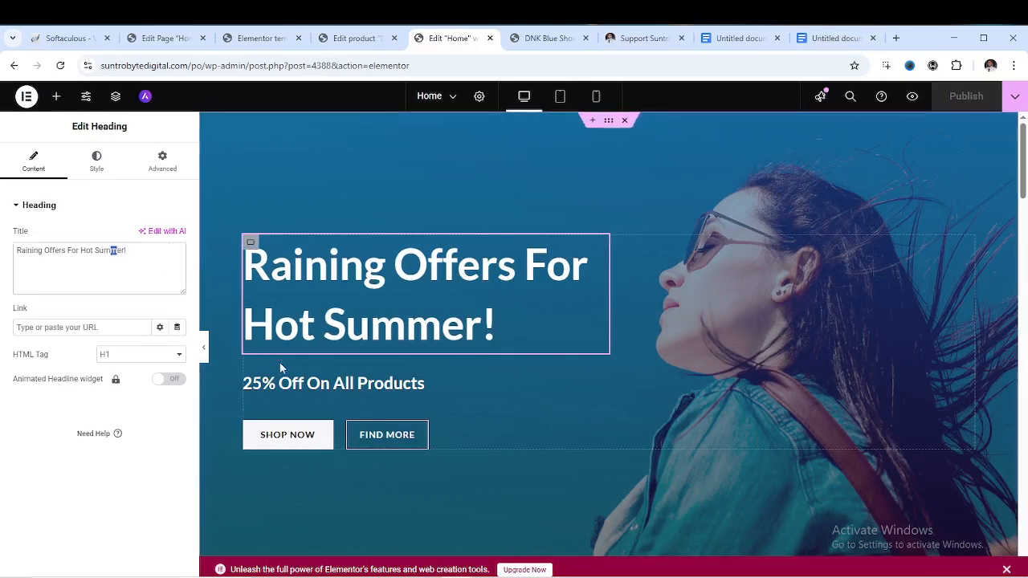
click(401, 383)
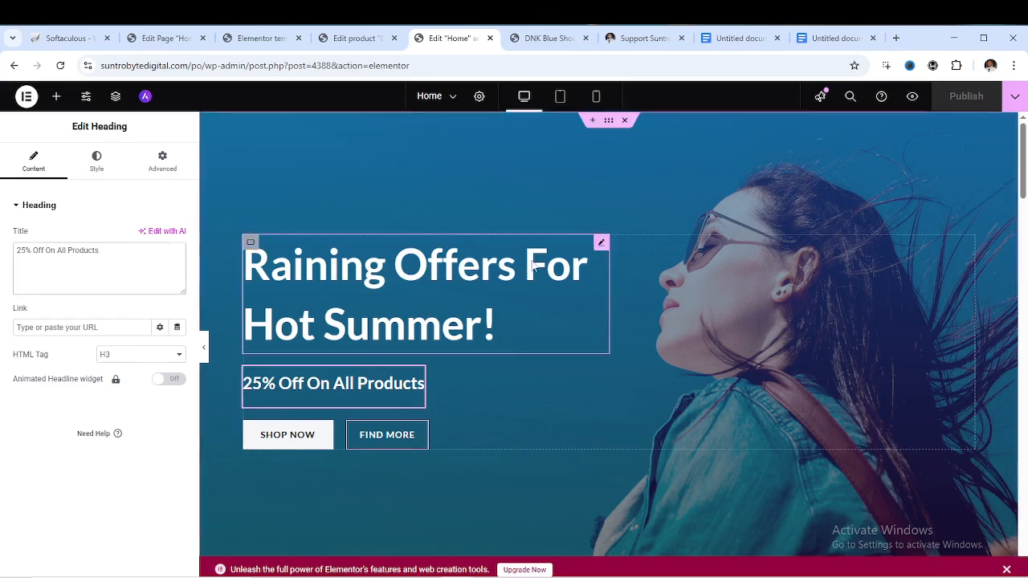
click(608, 122)
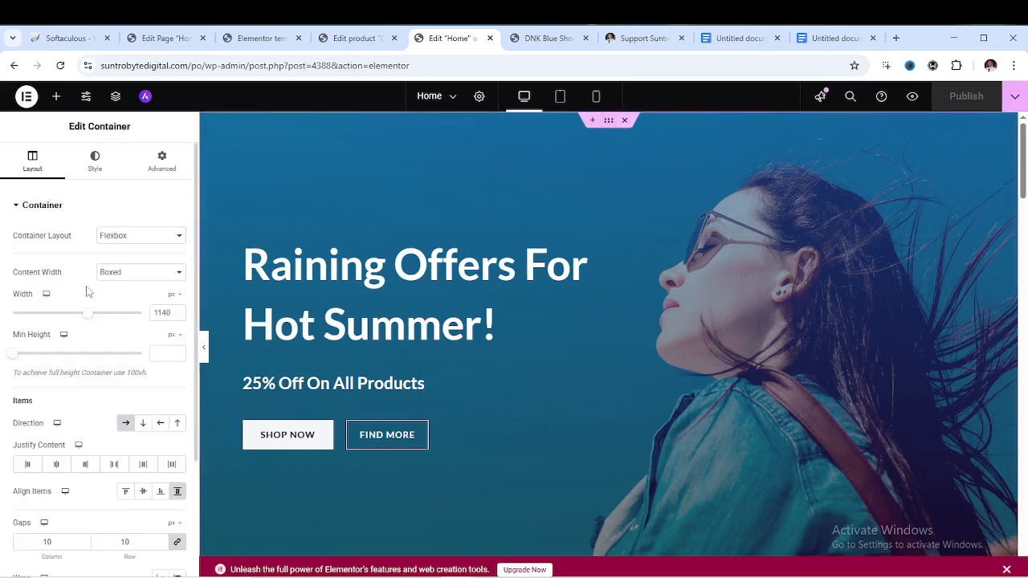
click(93, 183)
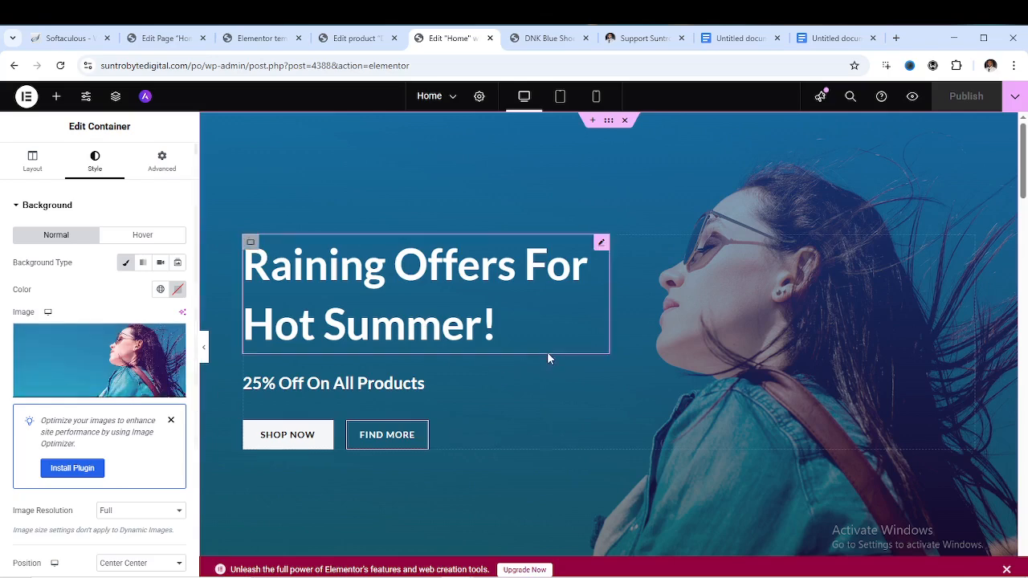
Set the hero background image to banner-05.jpg, the four women in denim jackets
click(91, 389)
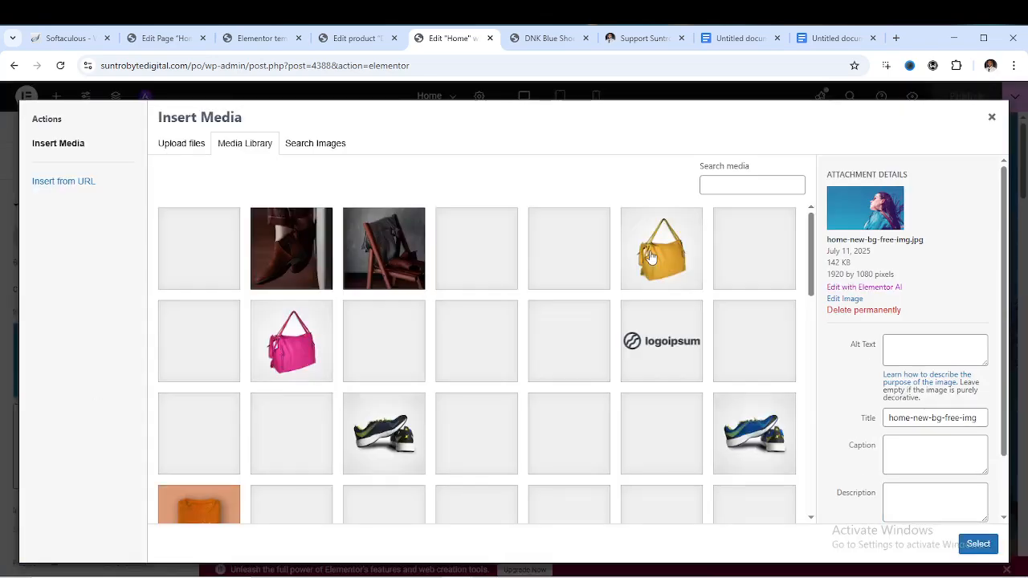
scroll(554, 291, down, 5)
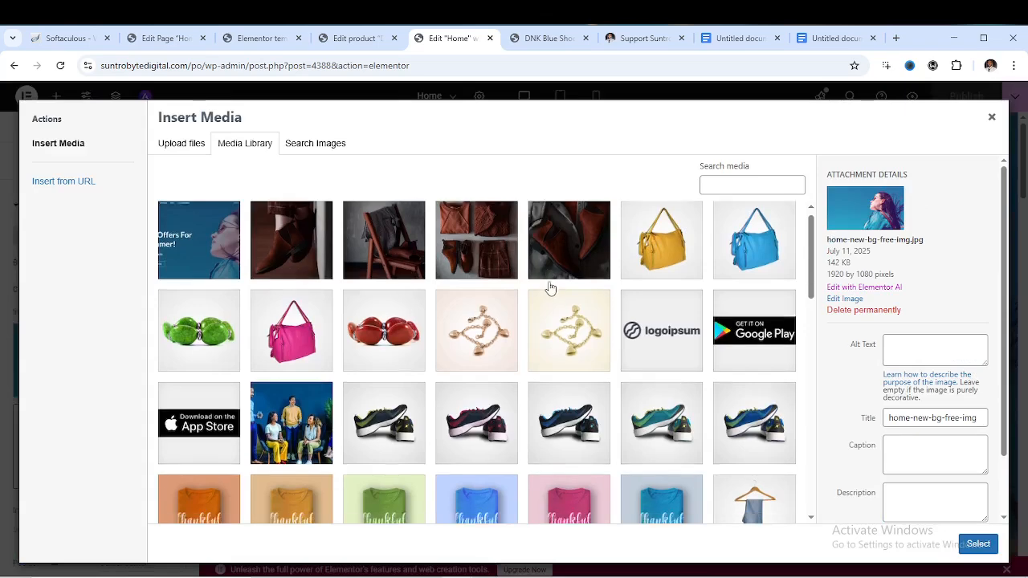
scroll(569, 299, down, 1)
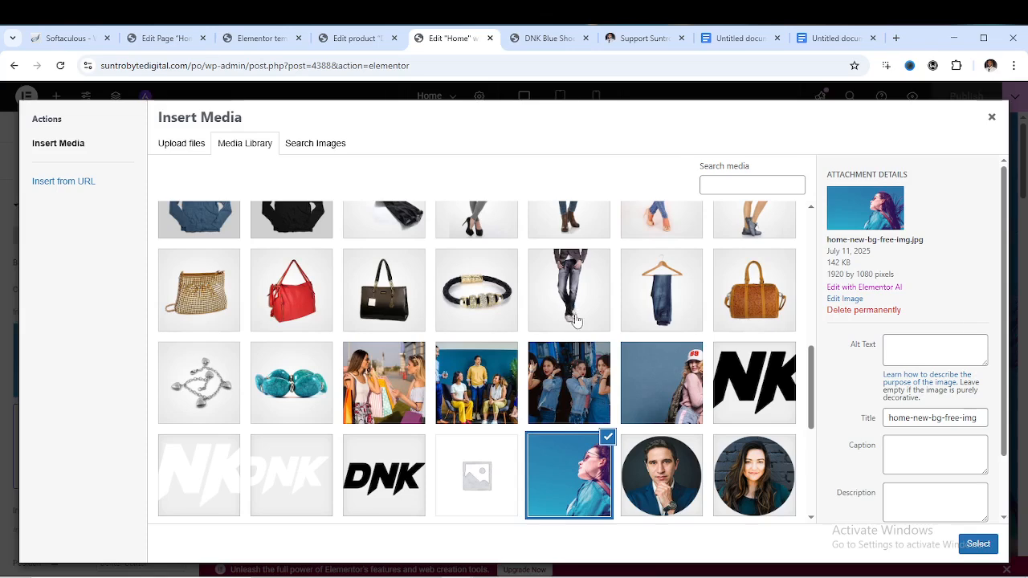
click(565, 395)
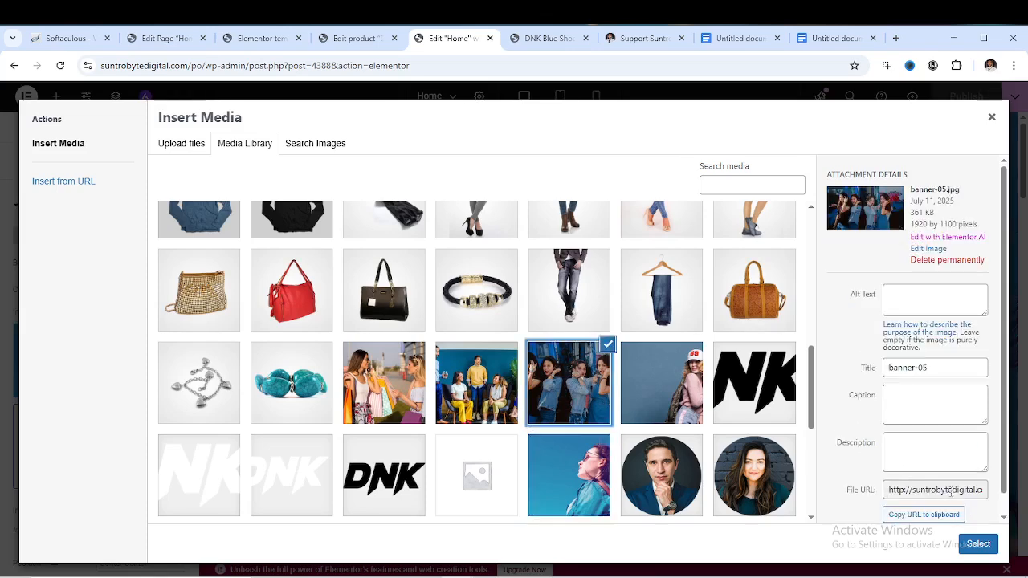
click(990, 549)
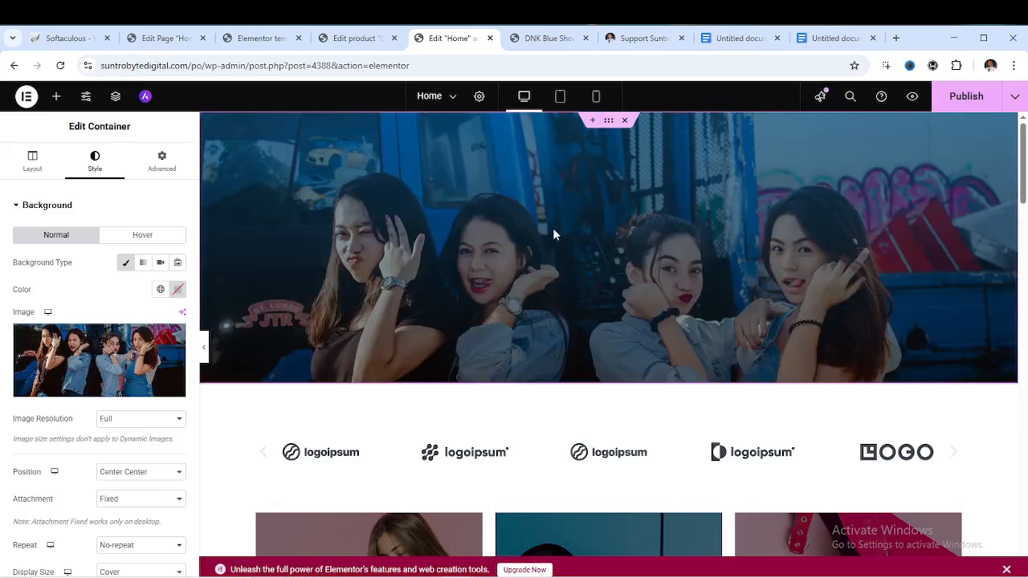
scroll(687, 264, down, 5)
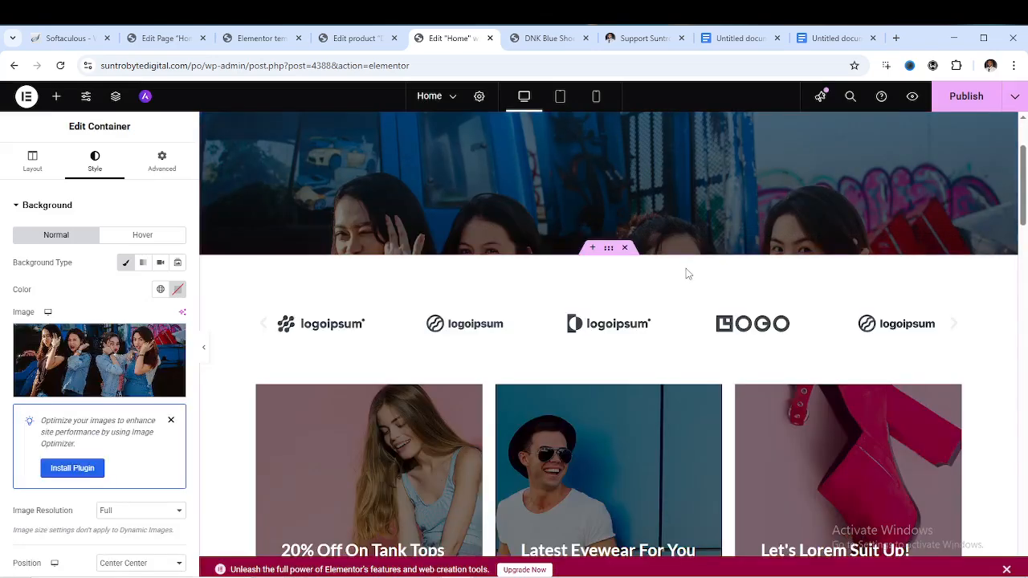
scroll(679, 232, up, 6)
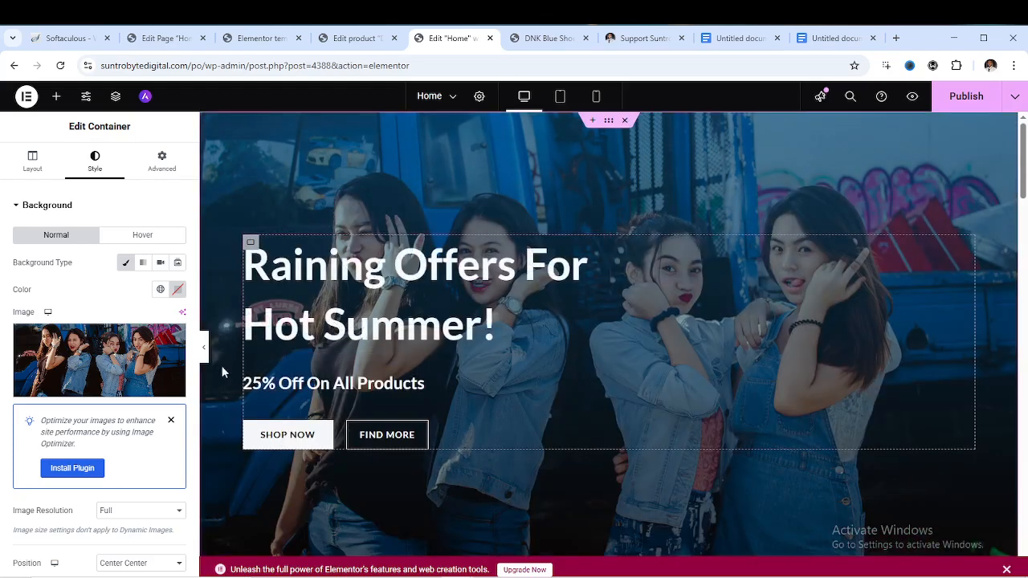
scroll(626, 325, down, 2)
scroll(634, 324, down, 2)
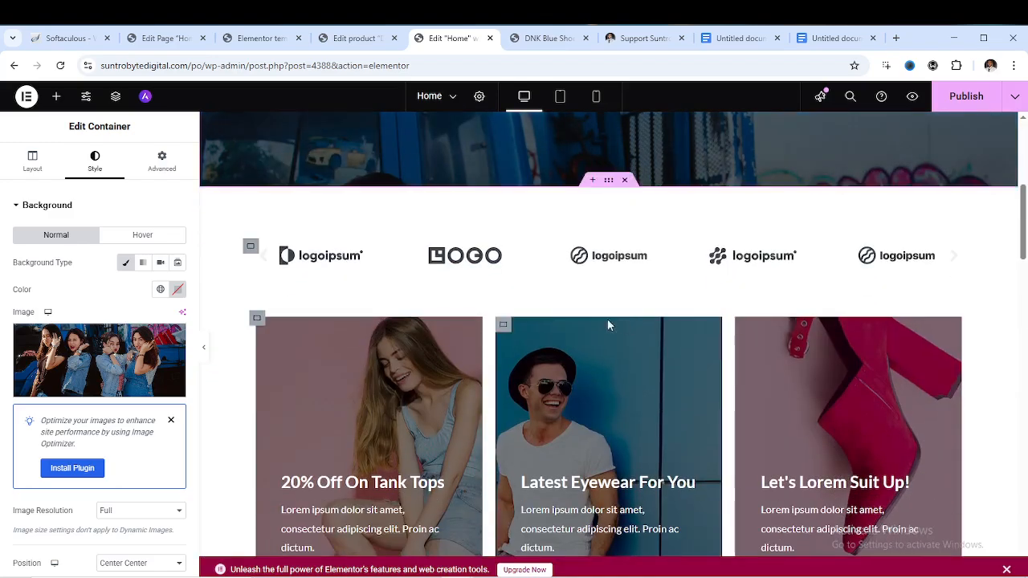
Open the logo carousel's gallery from its context menu and close it unchanged
right_click(922, 265)
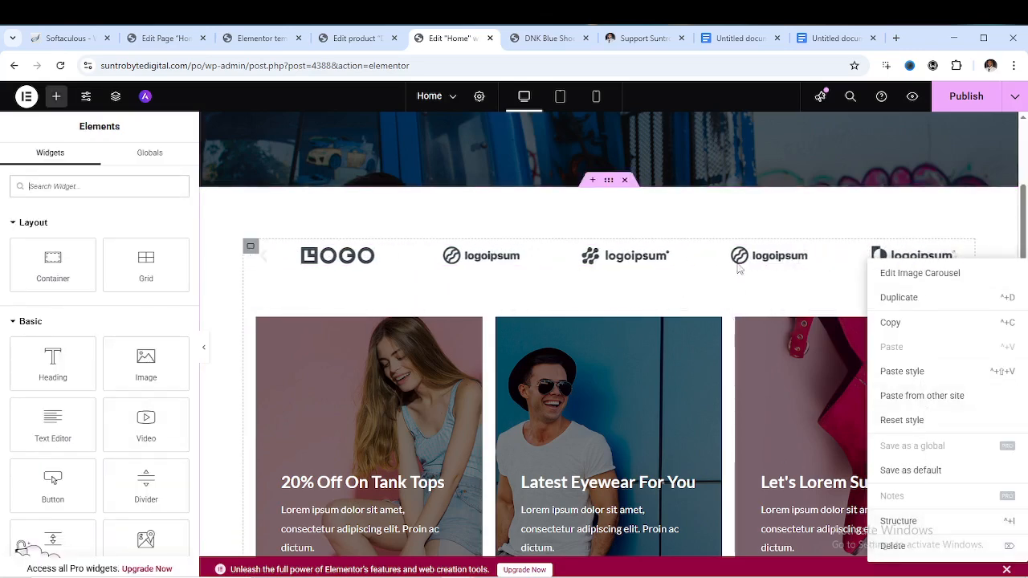
click(739, 257)
mouse_move(157, 295)
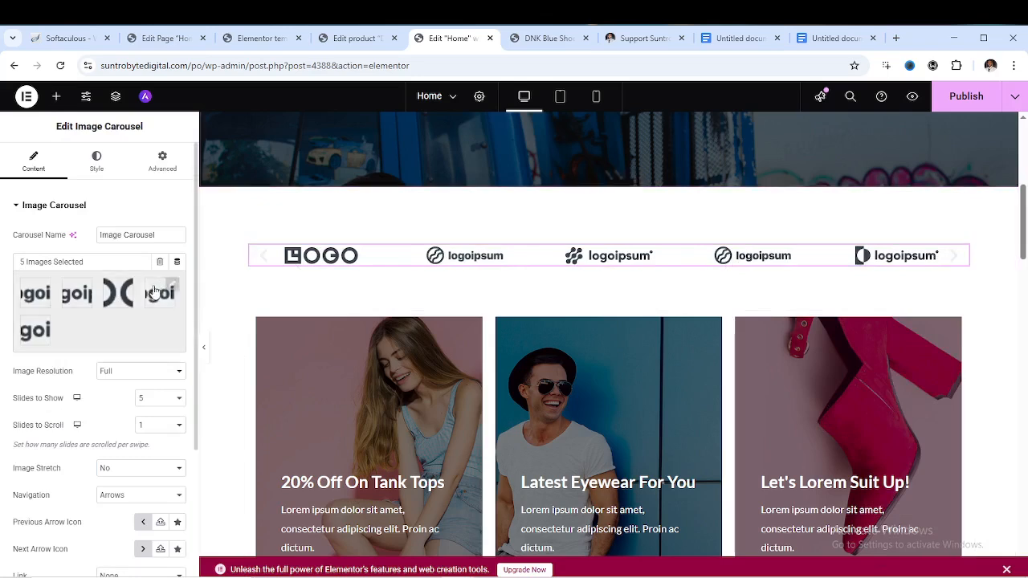
click(171, 287)
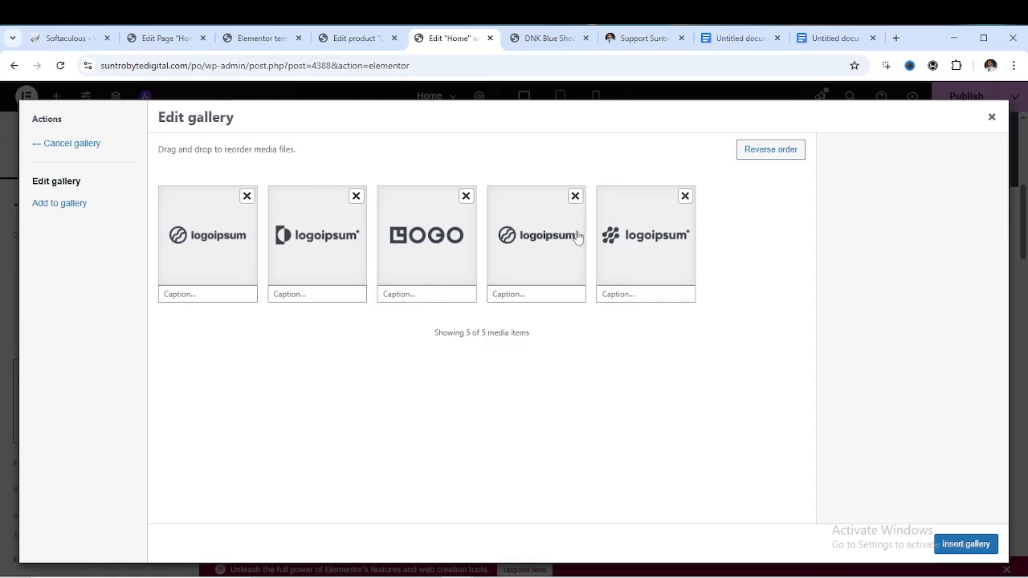
click(993, 118)
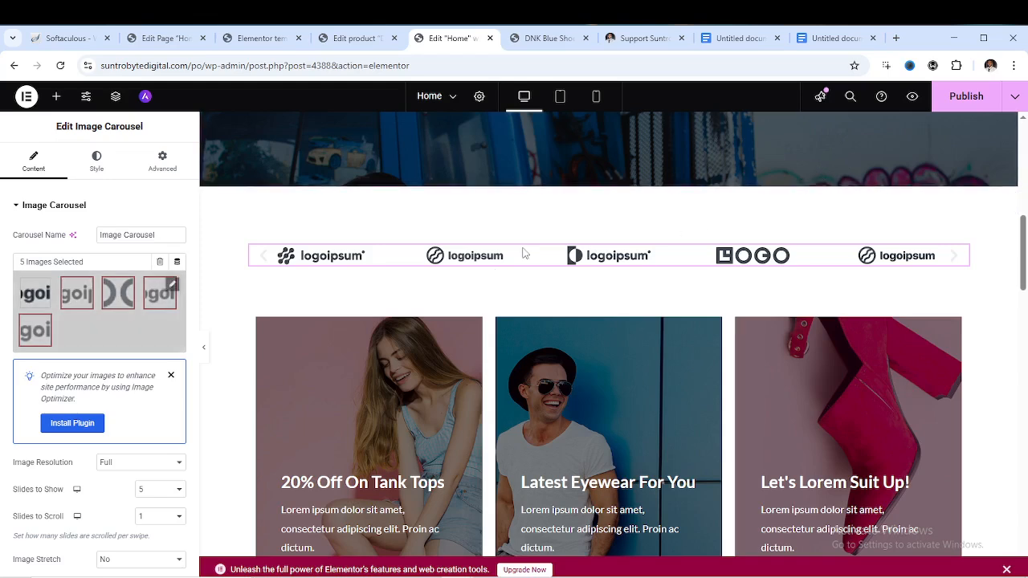
Select the Latest Eyewear For You card container and show its Style settings
scroll(610, 313, down, 4)
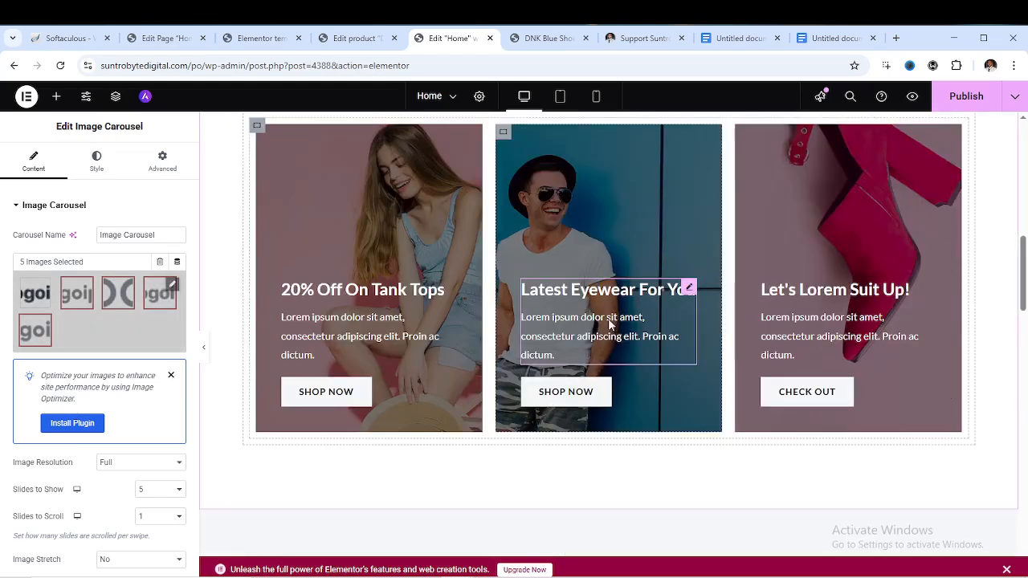
scroll(585, 307, up, 2)
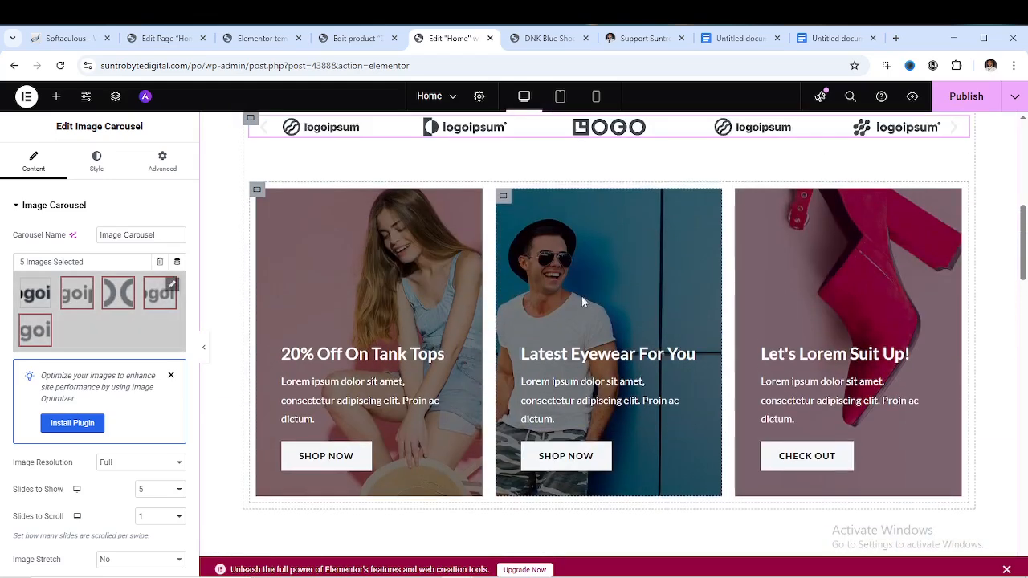
click(503, 198)
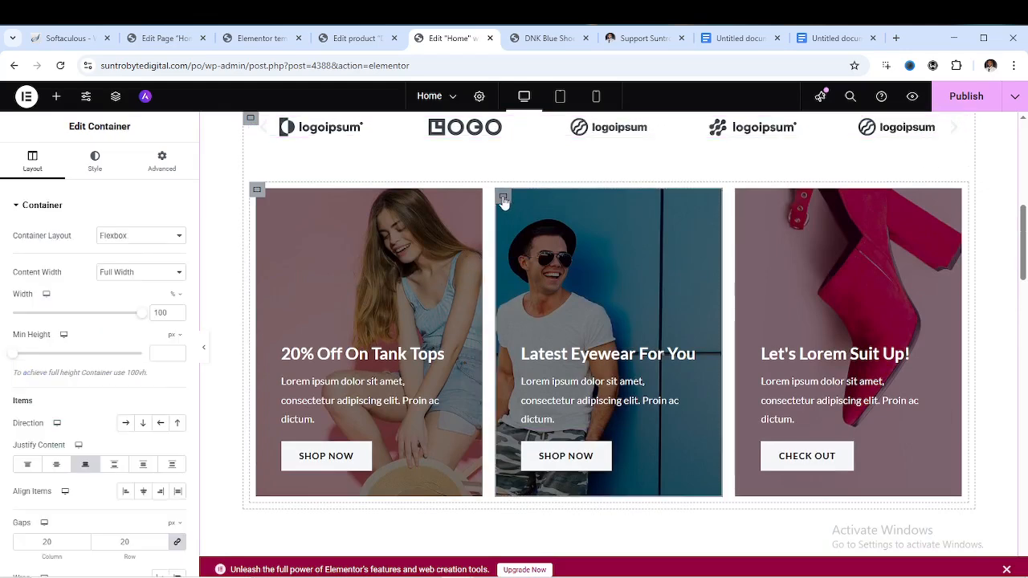
click(95, 165)
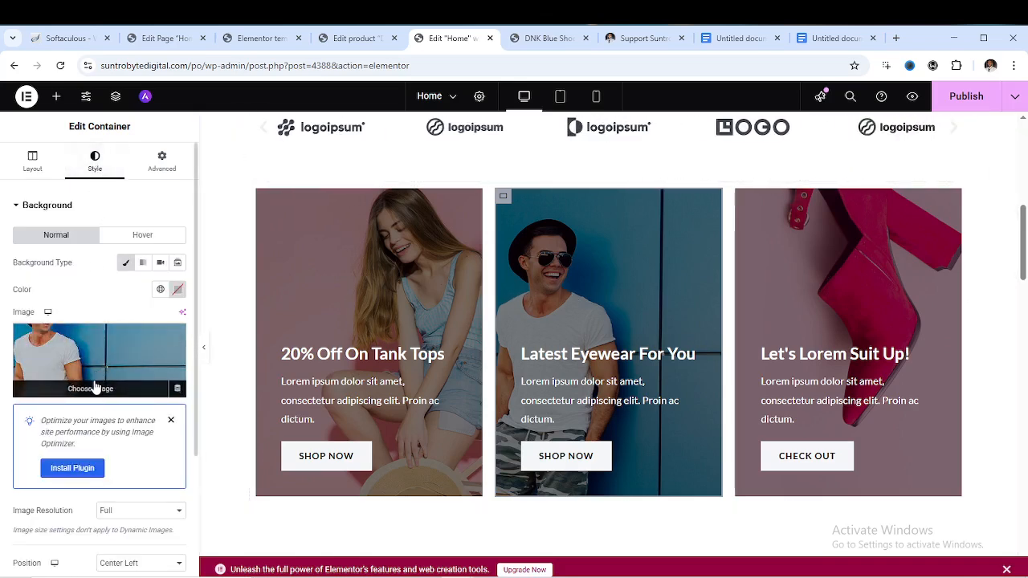
Set the Latest Eyewear card background to team5-free-img.png, the smiling woman's round portrait
click(95, 381)
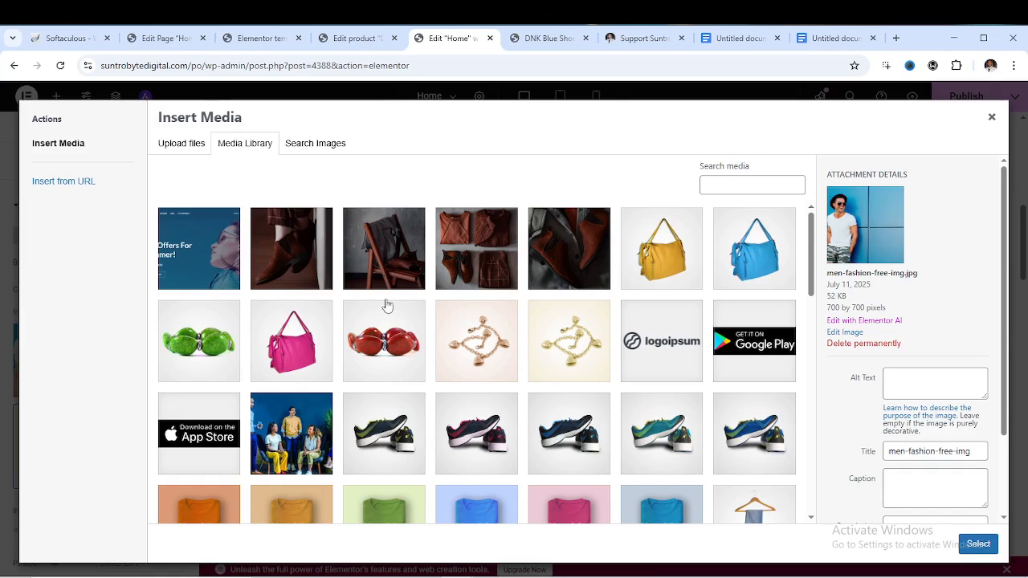
scroll(454, 331, down, 2)
scroll(545, 343, down, 5)
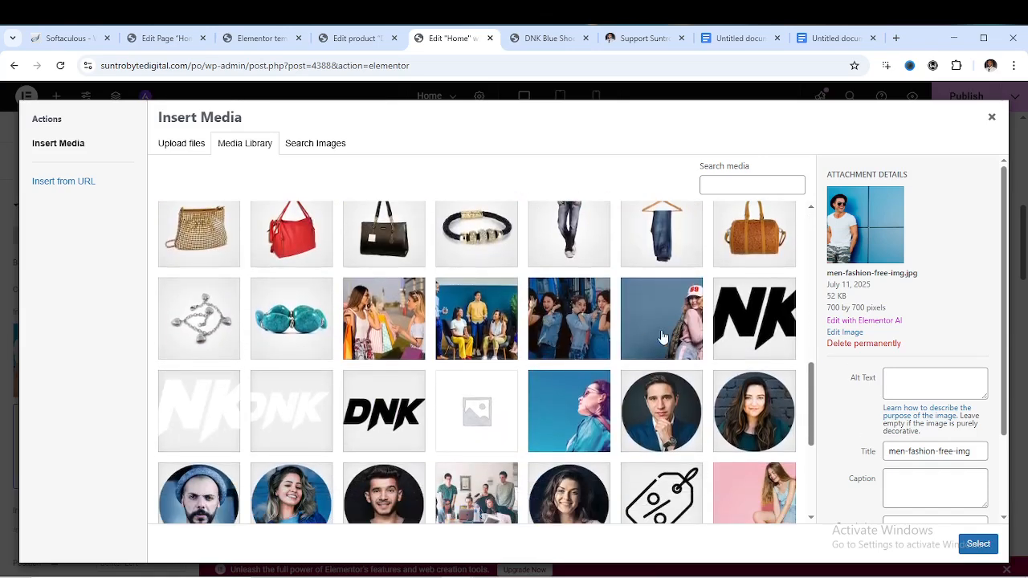
scroll(575, 393, down, 1)
scroll(575, 393, down, 2)
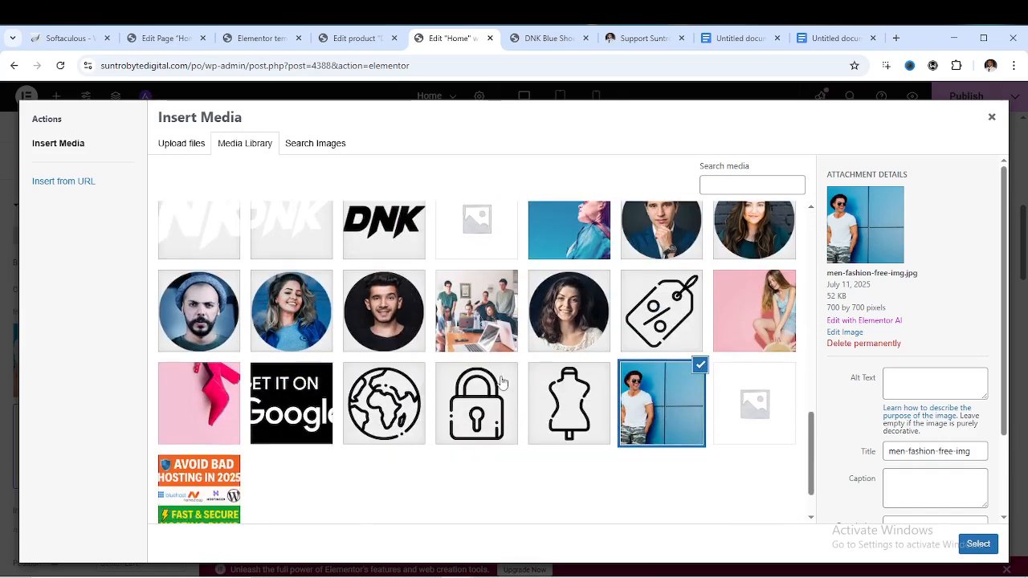
click(302, 324)
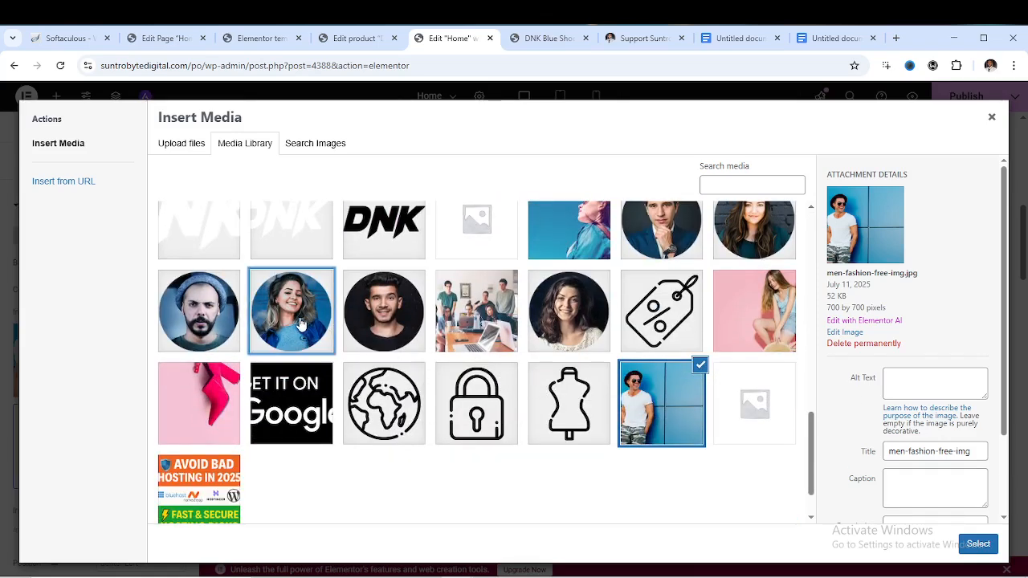
click(979, 544)
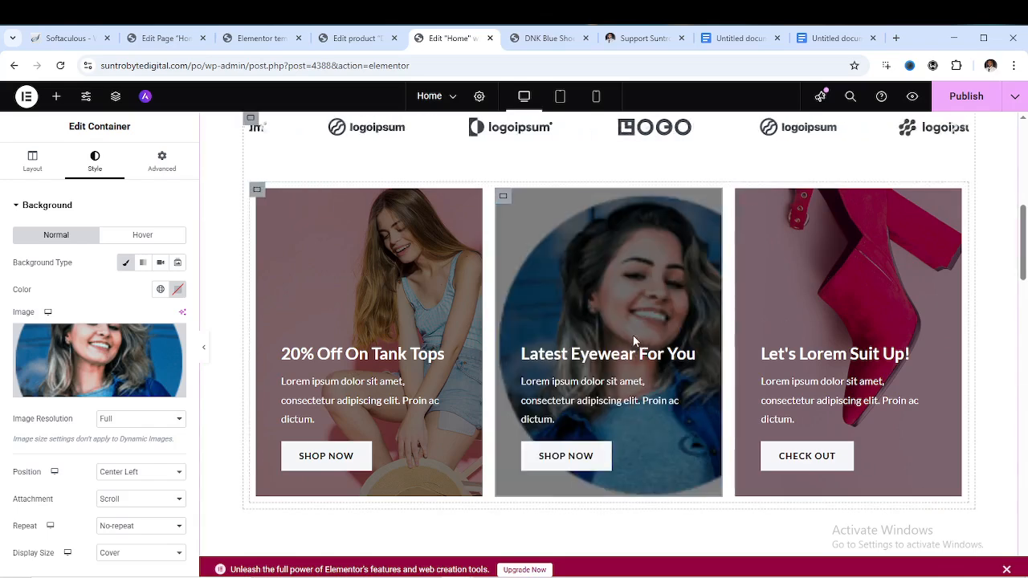
Select the eyewear card's description text, then select the Featured Products shortcode widget
click(597, 357)
click(110, 287)
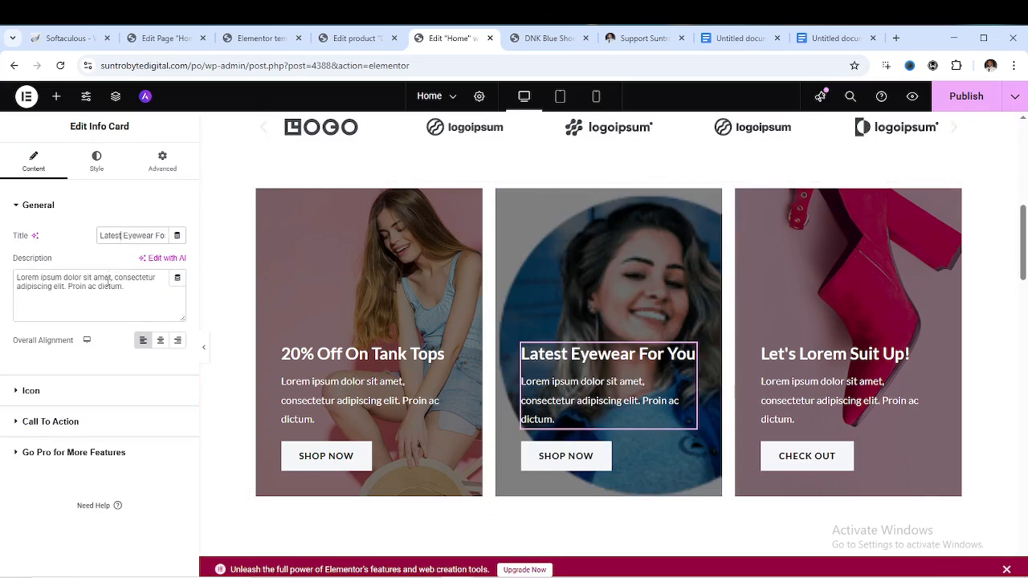
drag(109, 277, 110, 287)
scroll(562, 378, down, 6)
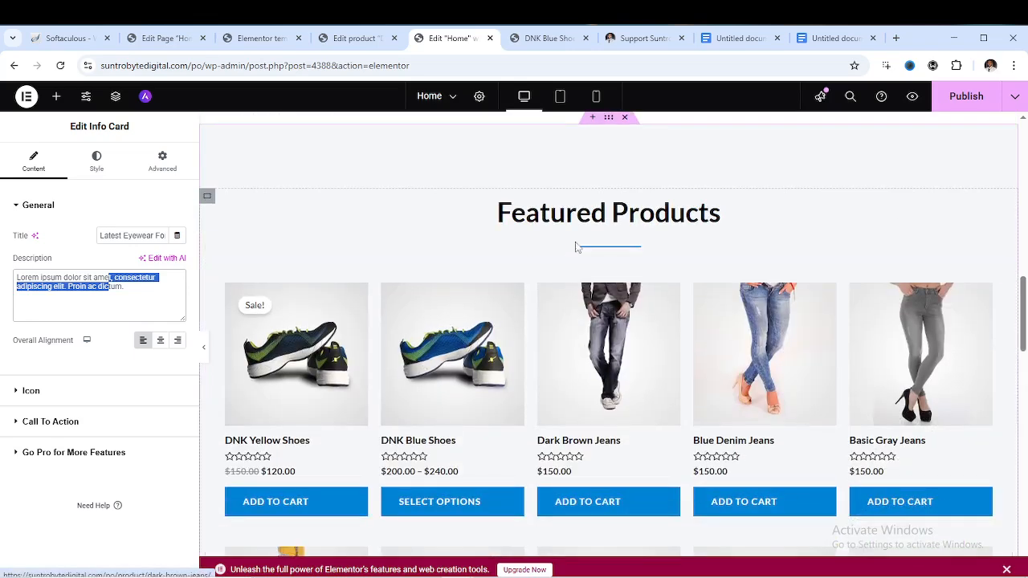
scroll(561, 271, up, 1)
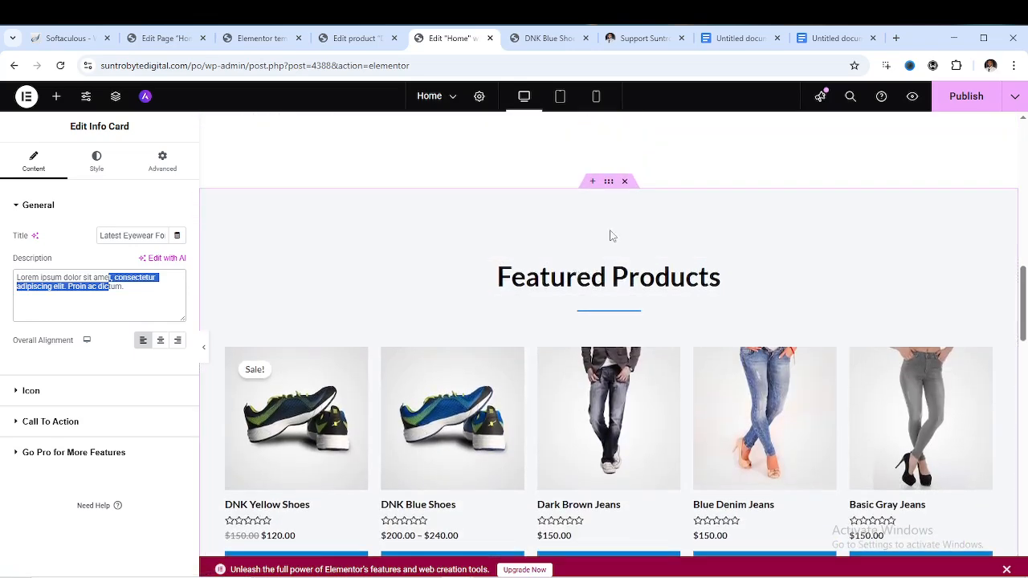
click(602, 344)
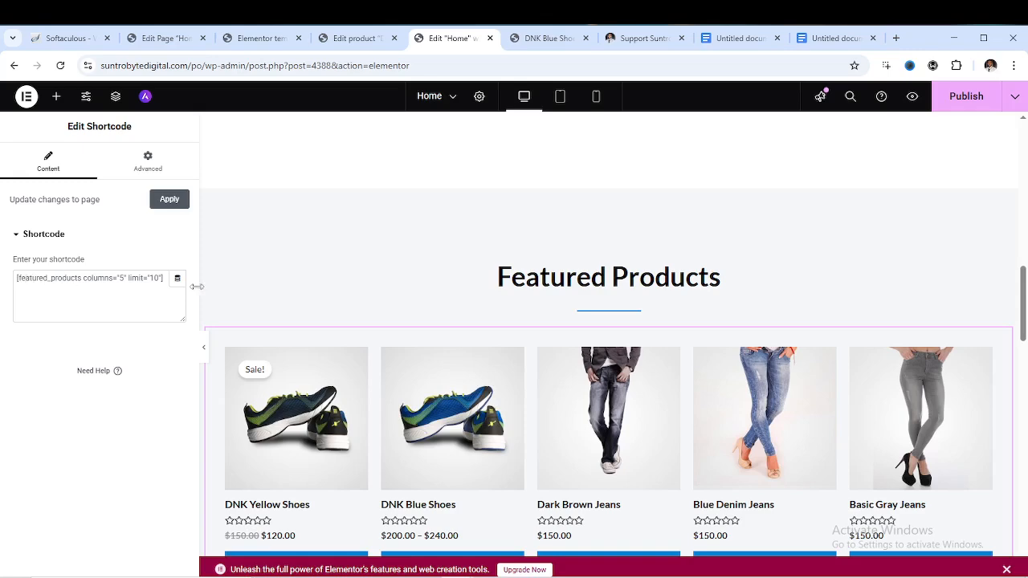
scroll(533, 371, down, 4)
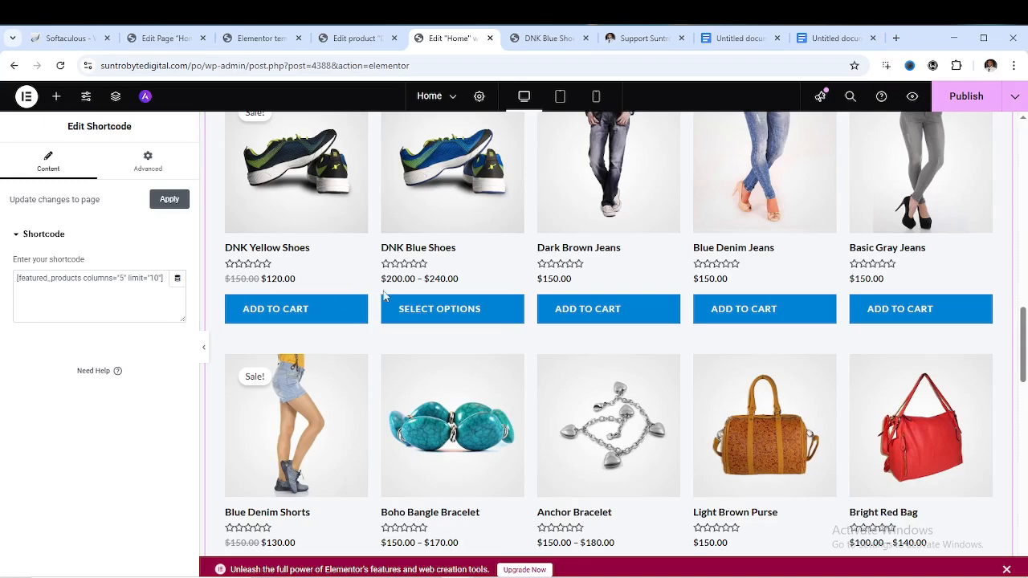
scroll(408, 311, down, 4)
scroll(411, 313, up, 5)
scroll(411, 311, up, 2)
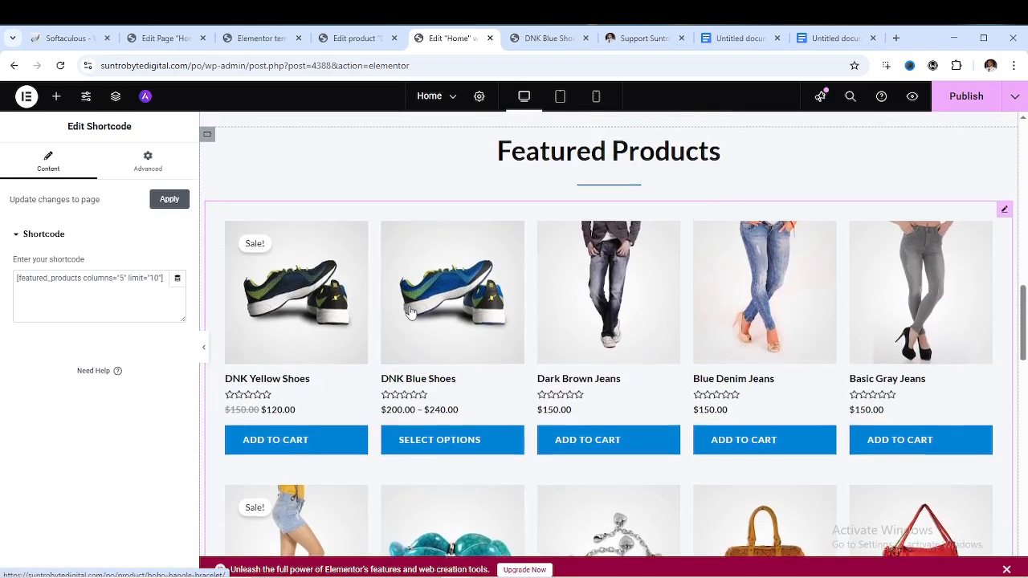
scroll(428, 294, down, 3)
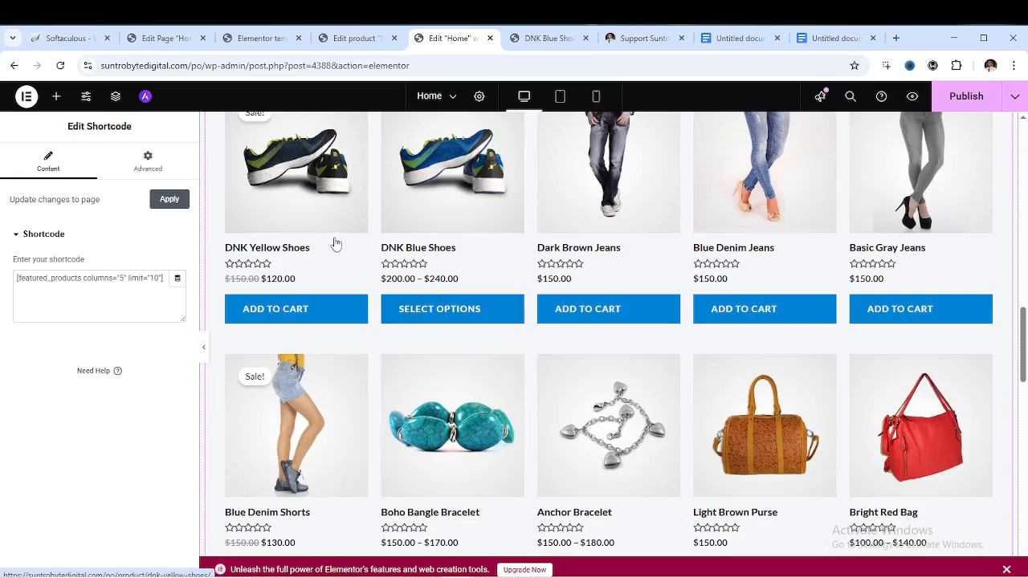
scroll(646, 414, down, 3)
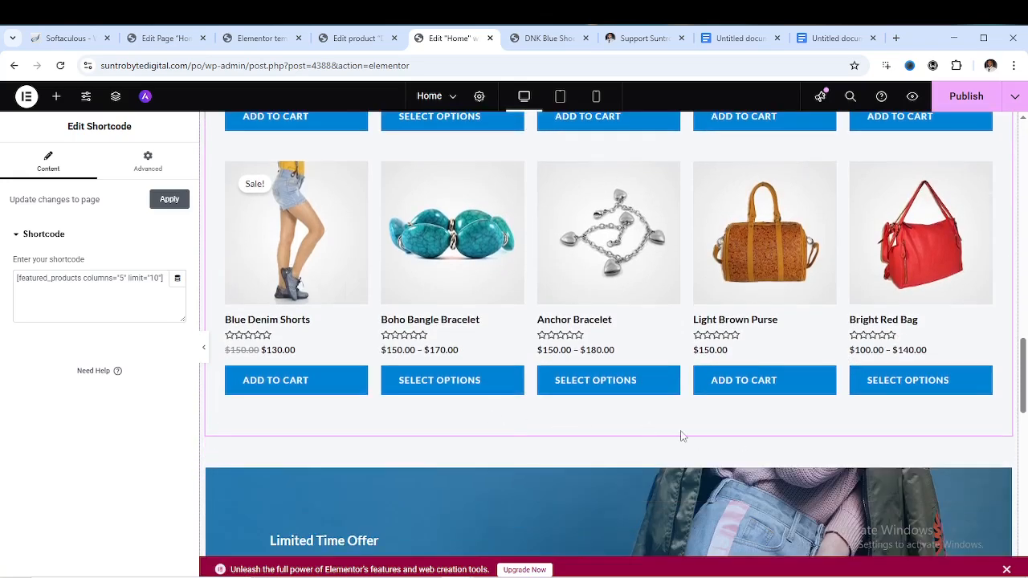
scroll(353, 340, up, 2)
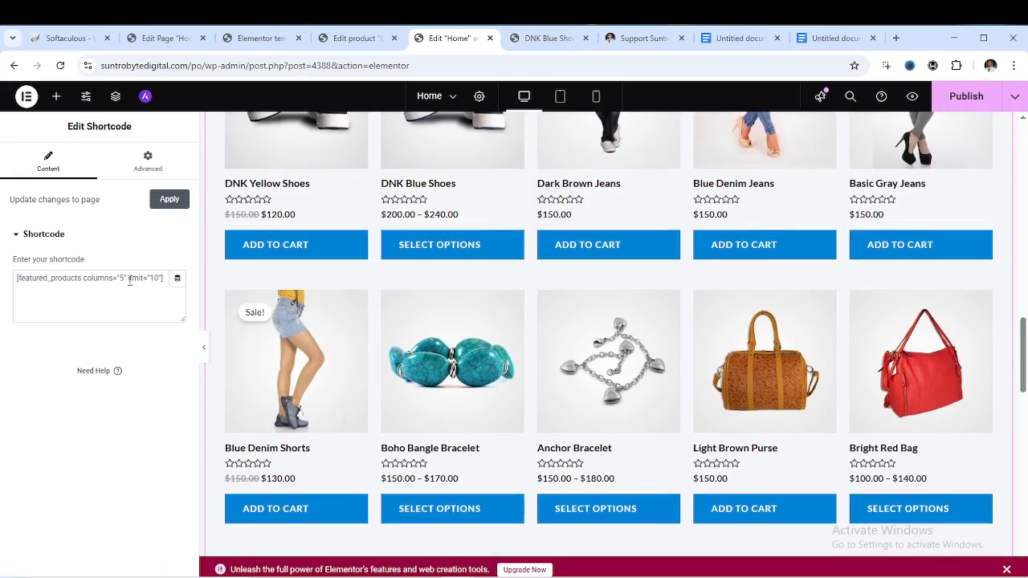
Try columns values 3, 5 and 6 in the featured products shortcode while watching the preview
click(124, 277)
key(BackSpace)
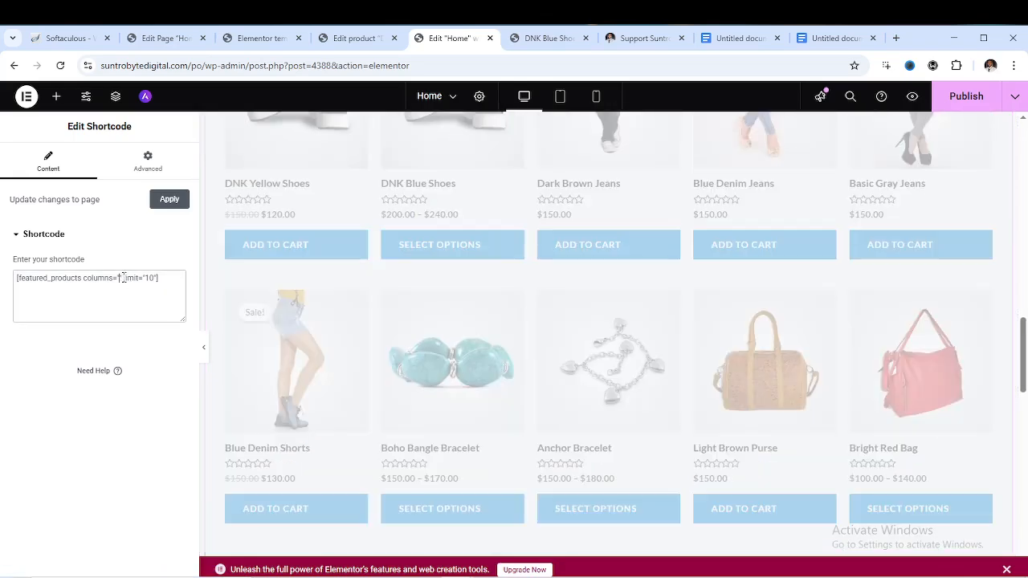
text(3)
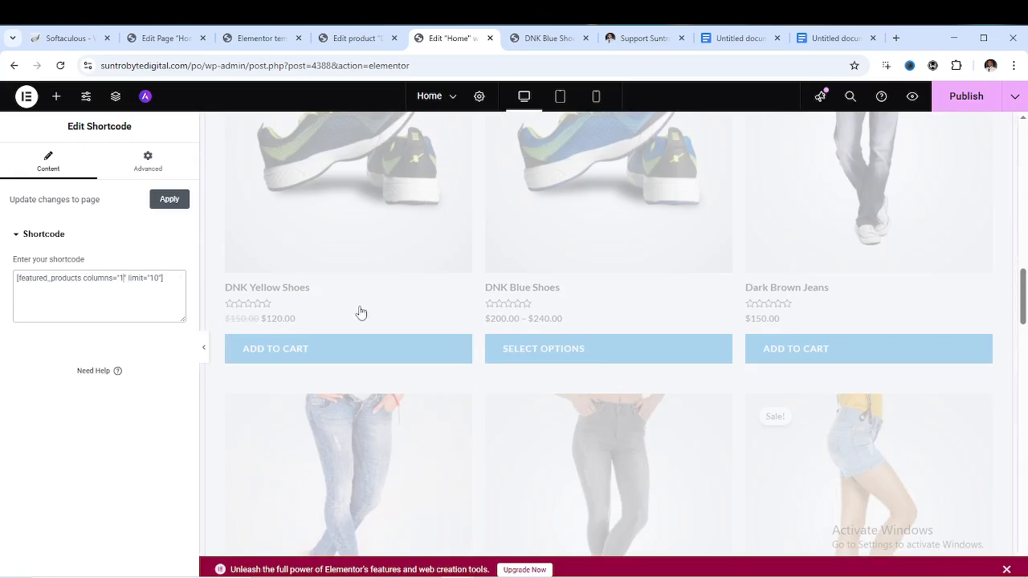
scroll(546, 299, down, 2)
scroll(546, 302, up, 7)
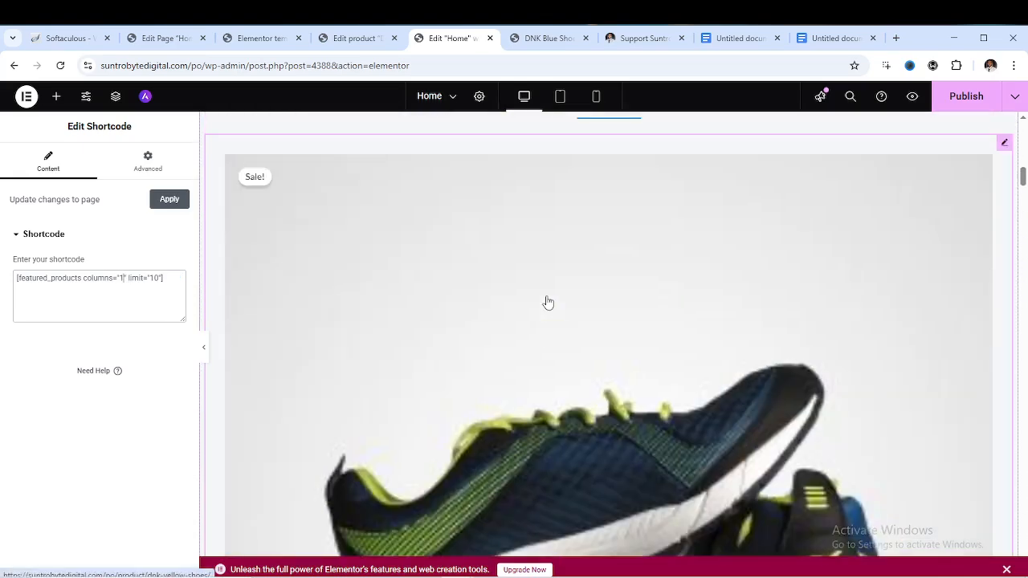
scroll(546, 302, down, 4)
key(BackSpace)
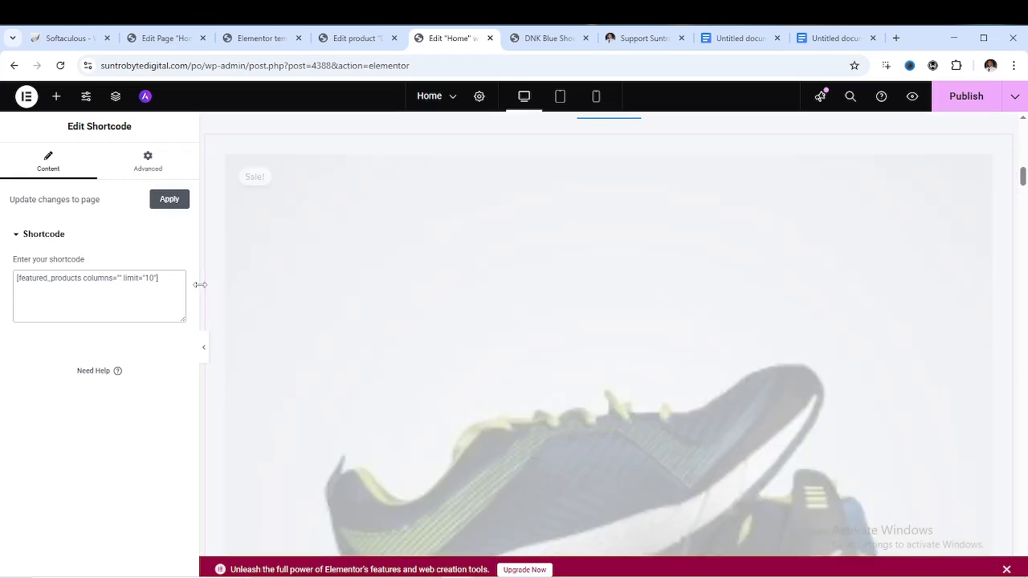
text(5)
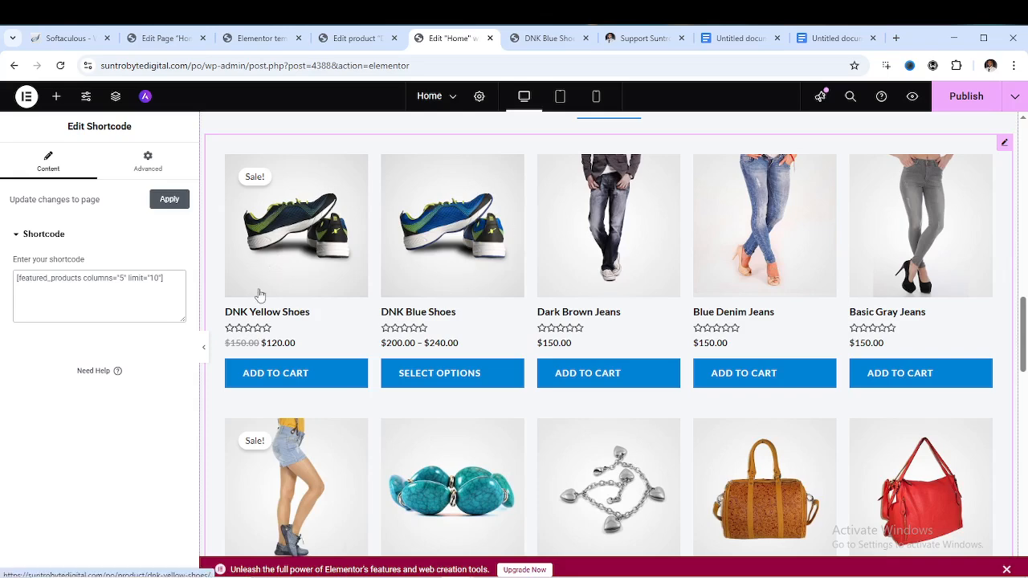
key(BackSpace)
text(6)
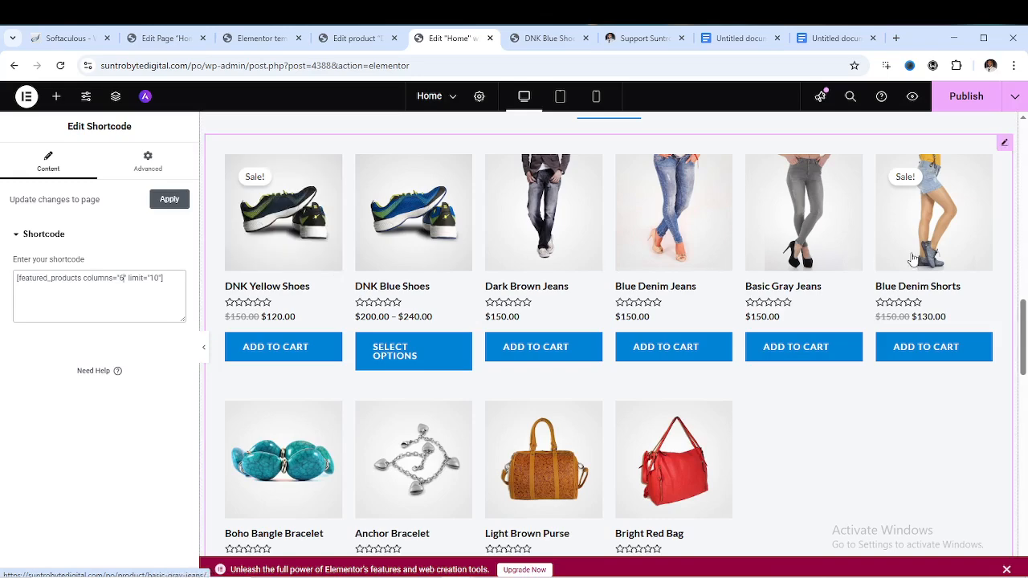
scroll(558, 375, down, 2)
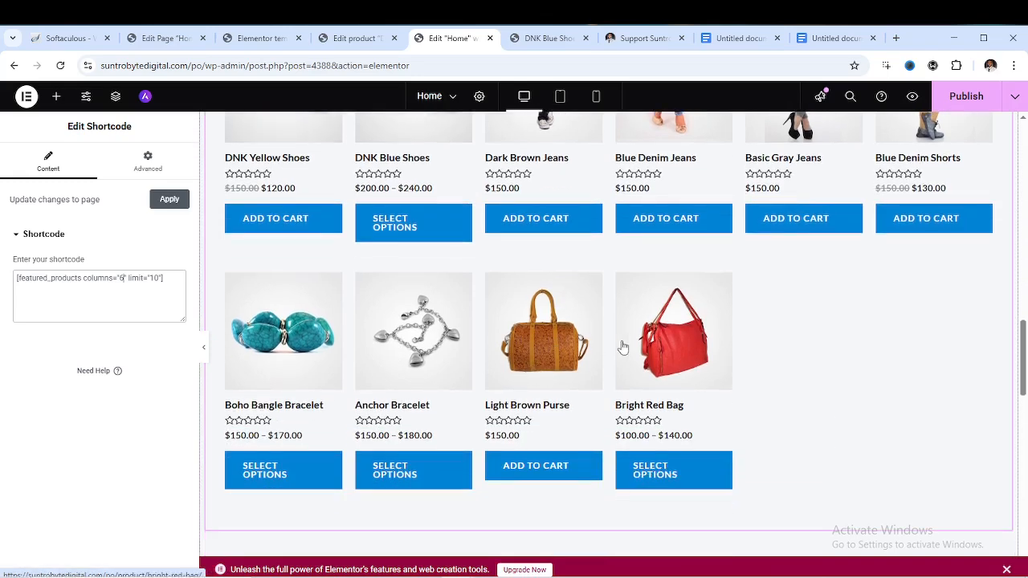
scroll(619, 353, up, 1)
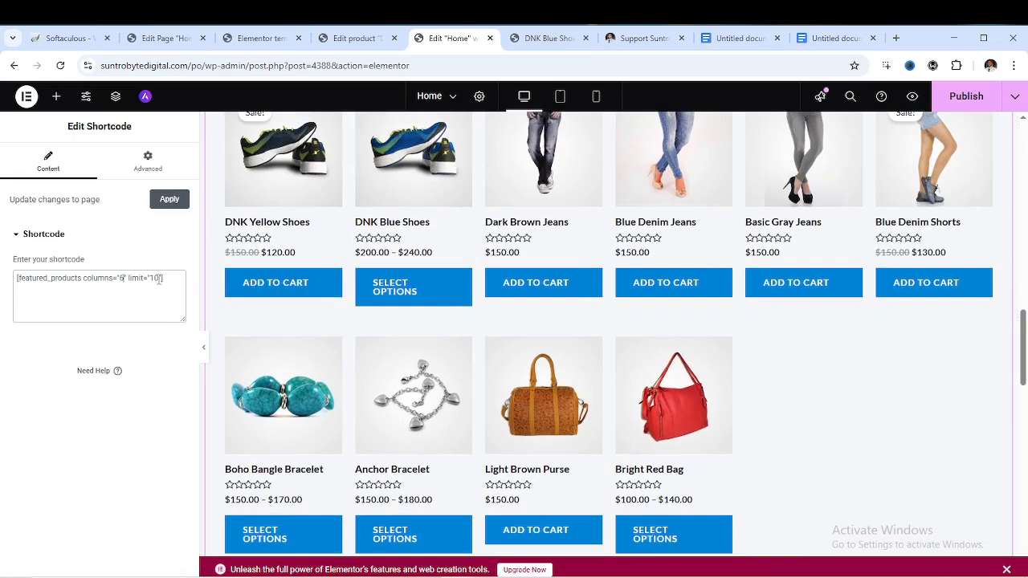
key(BackSpace)
text(3)
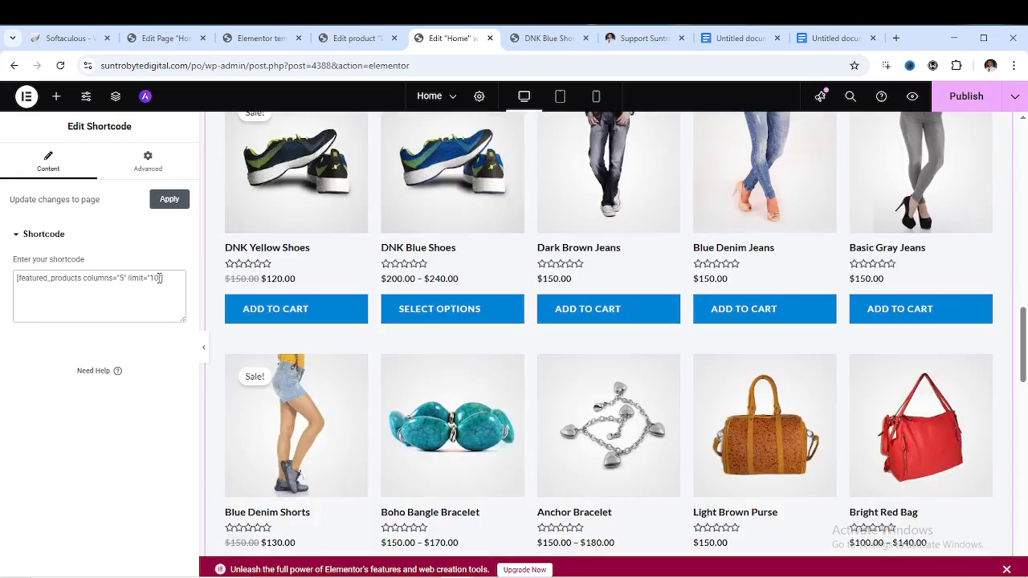
Change the shortcode's limit from 10 to 5 and check the product row preview
key(BackSpace)
key(BackSpace)
text(5)
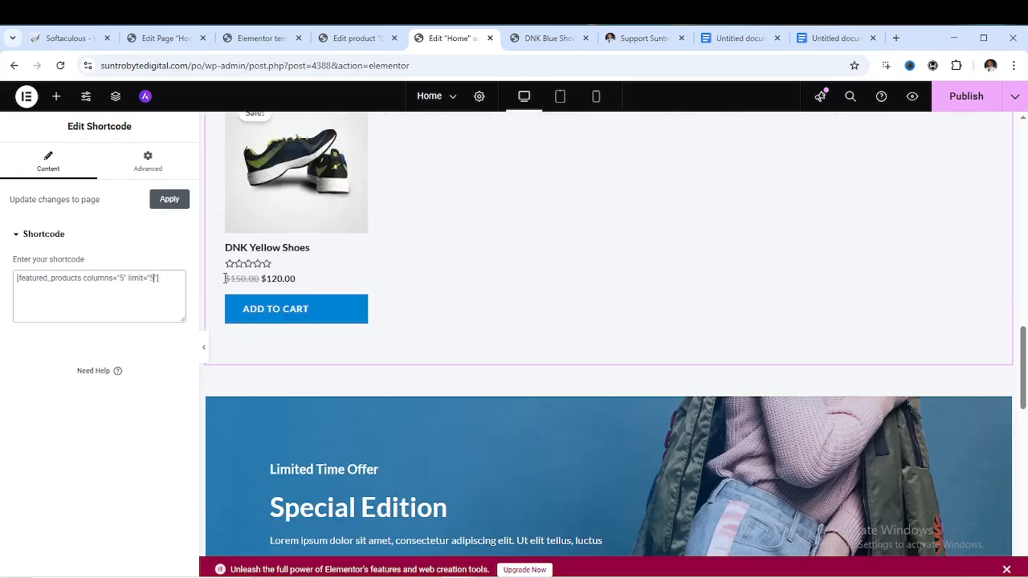
scroll(638, 271, up, 1)
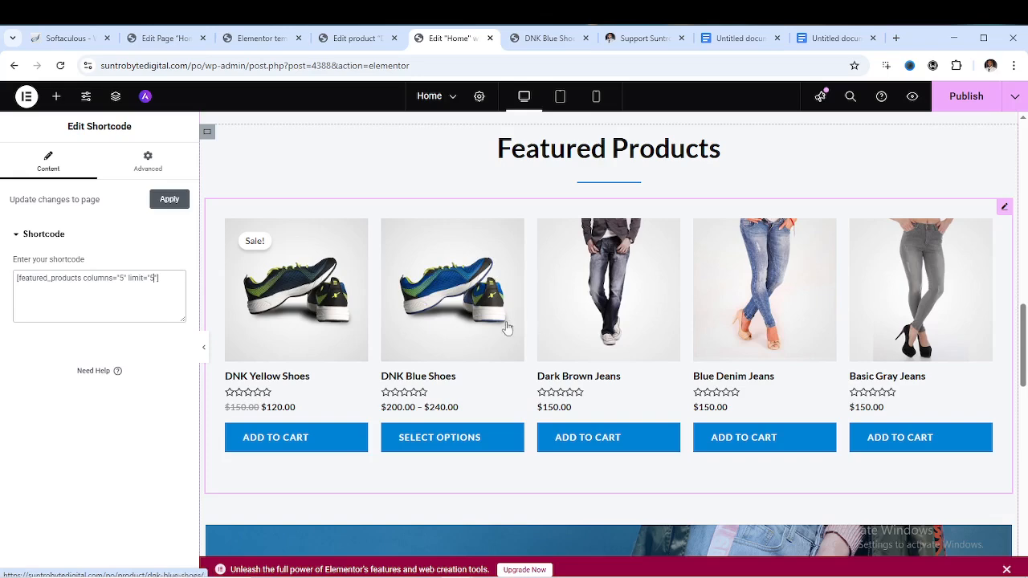
scroll(509, 315, down, 2)
scroll(566, 281, down, 4)
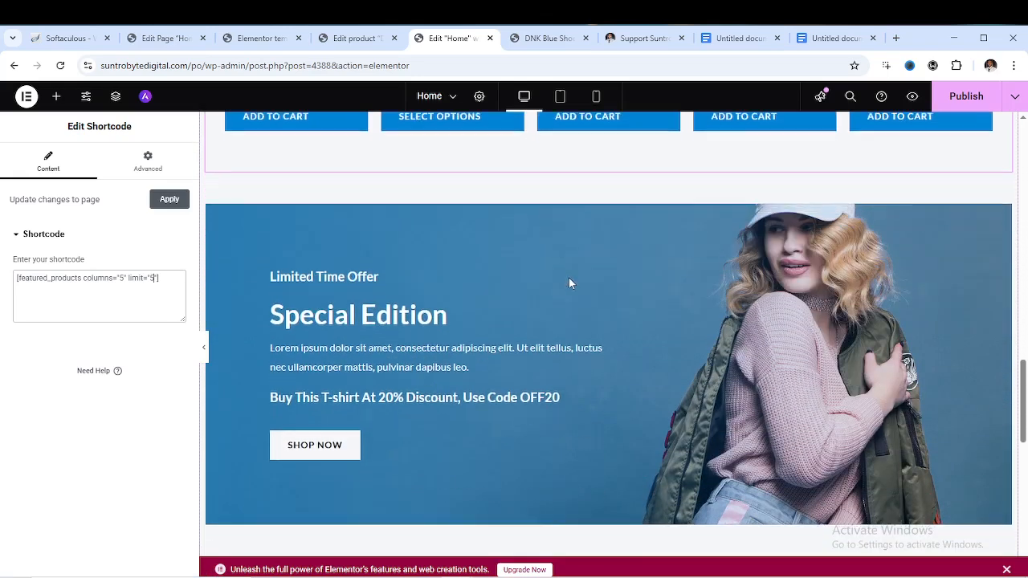
scroll(739, 294, up, 2)
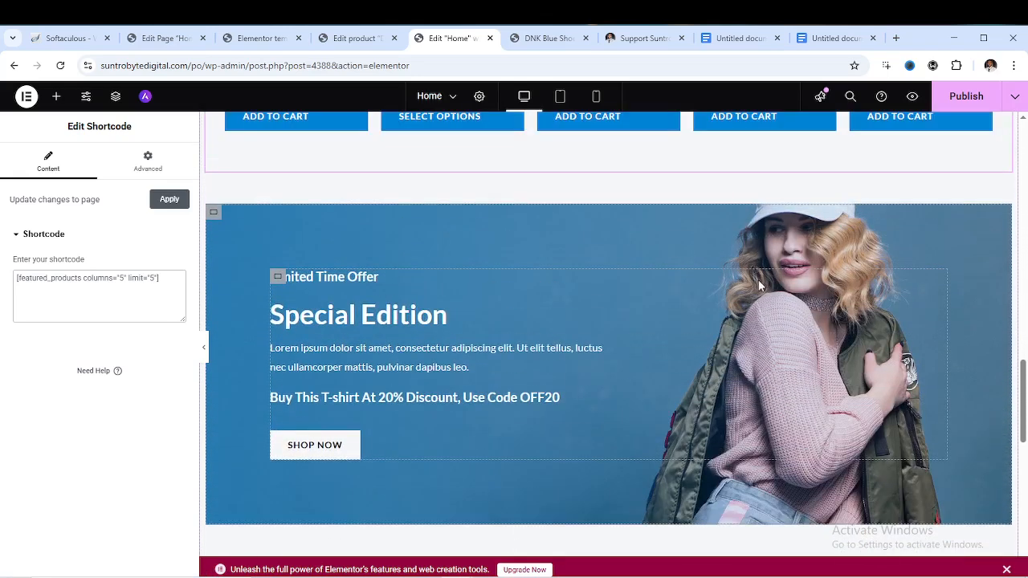
Select the Special Edition banner container and review its background image settings
click(214, 215)
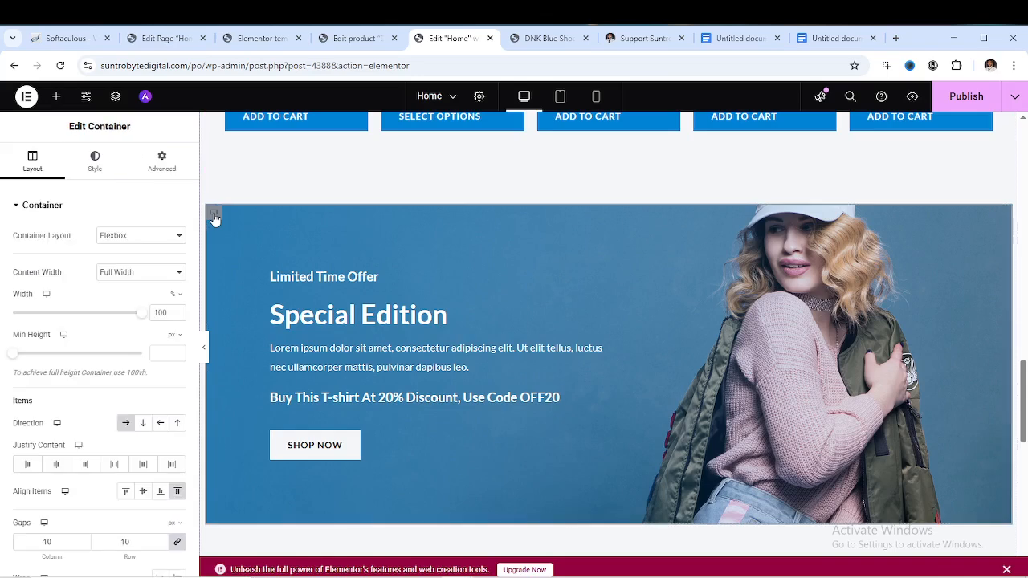
click(97, 165)
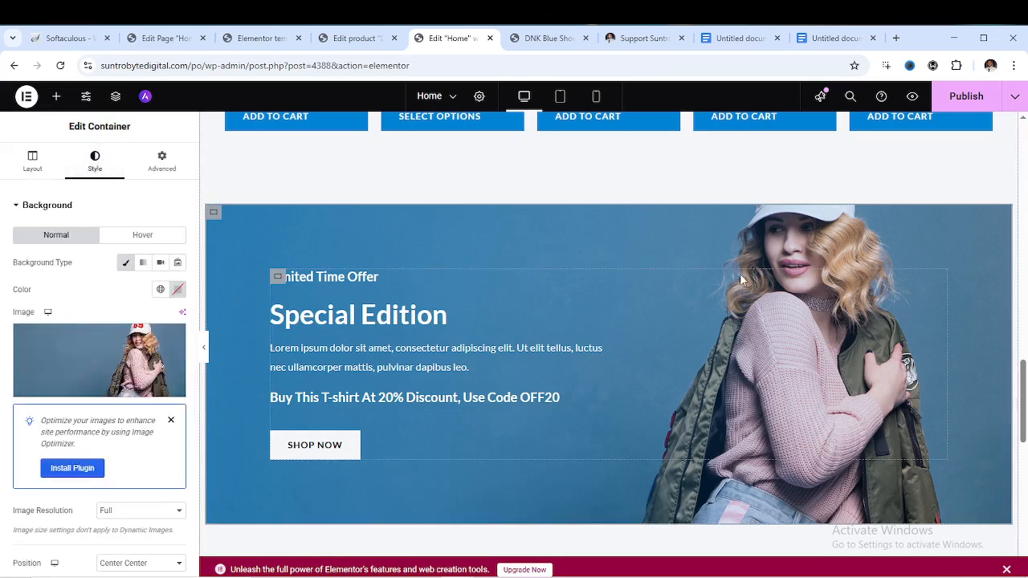
scroll(798, 280, down, 6)
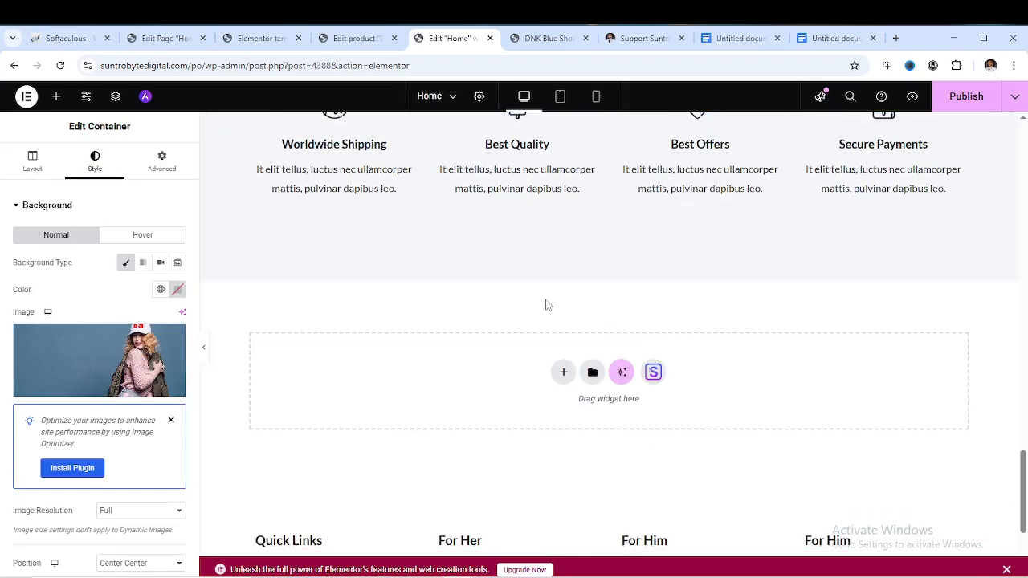
scroll(339, 270, up, 2)
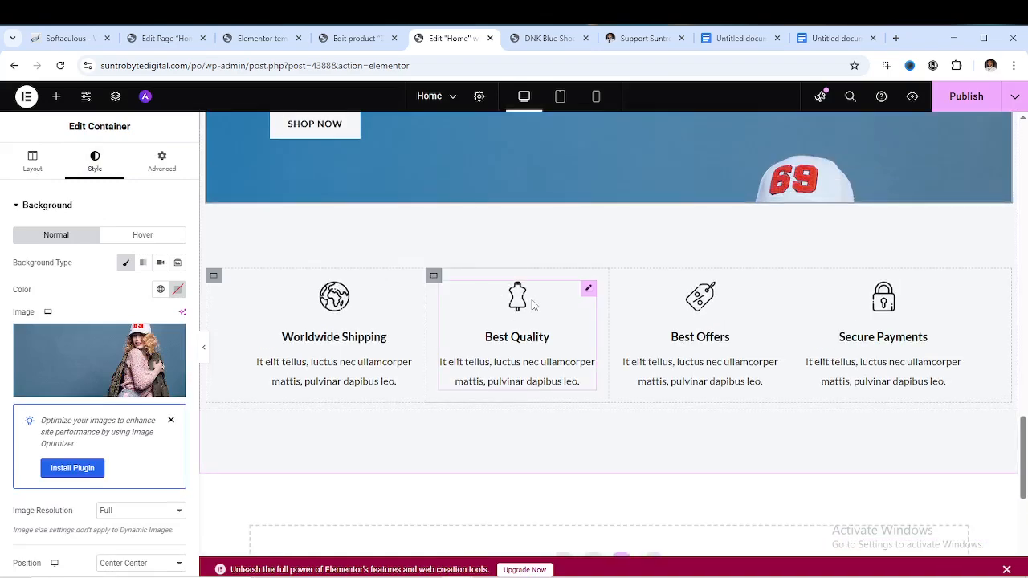
Select the Best Quality, Best Offers, then Worldwide Shipping feature boxes
click(543, 345)
click(727, 351)
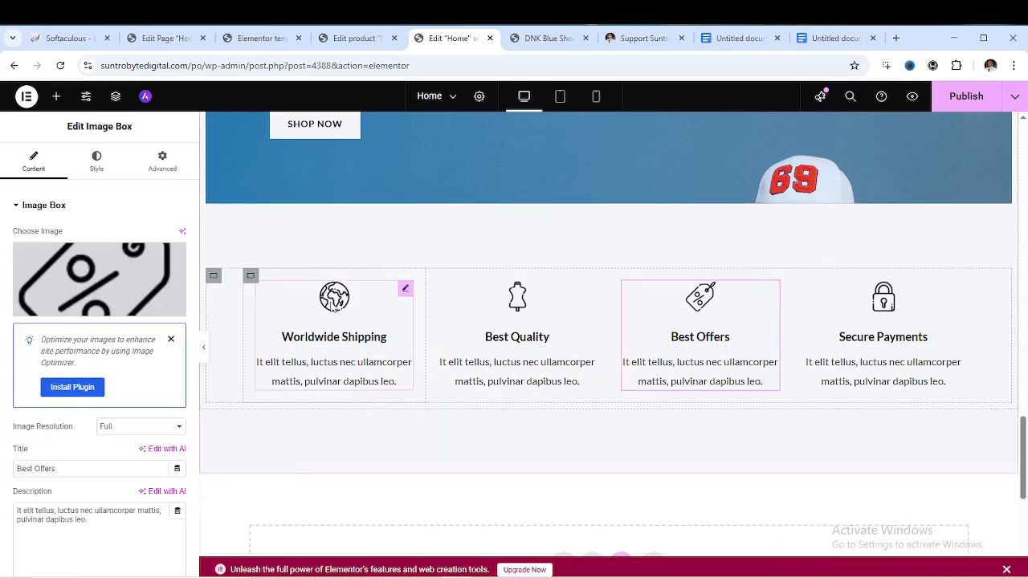
click(334, 302)
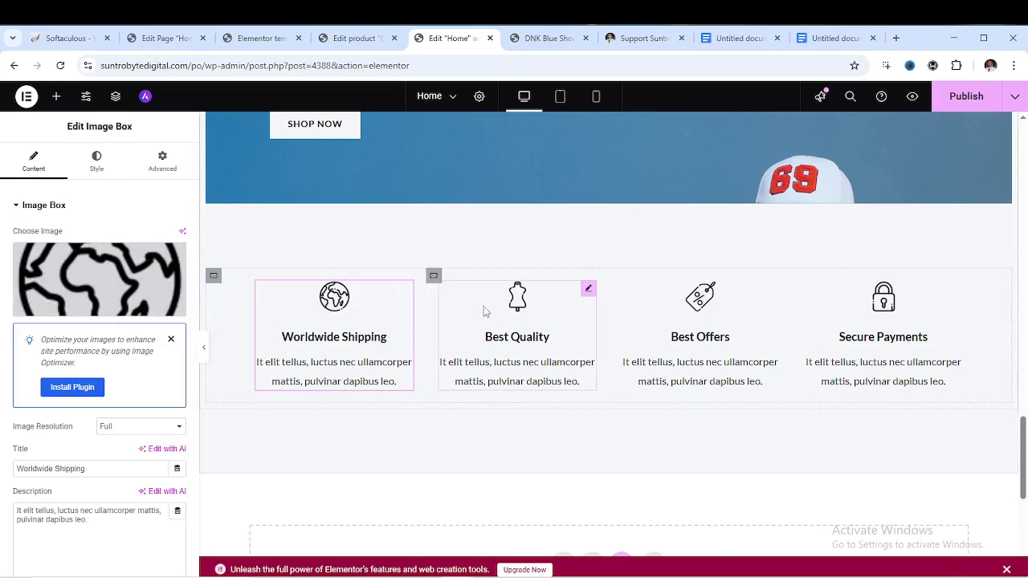
scroll(484, 312, down, 5)
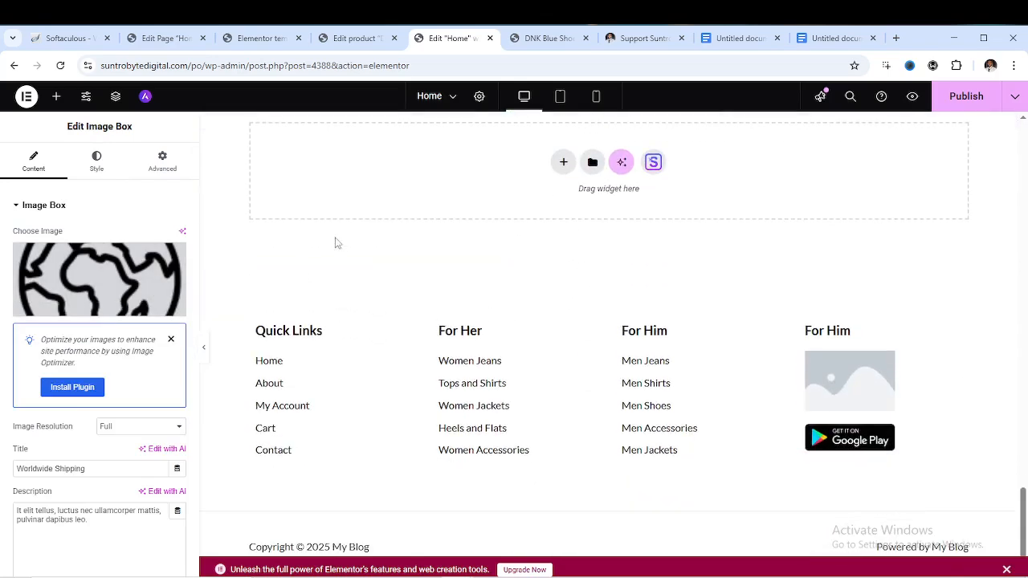
scroll(444, 253, up, 2)
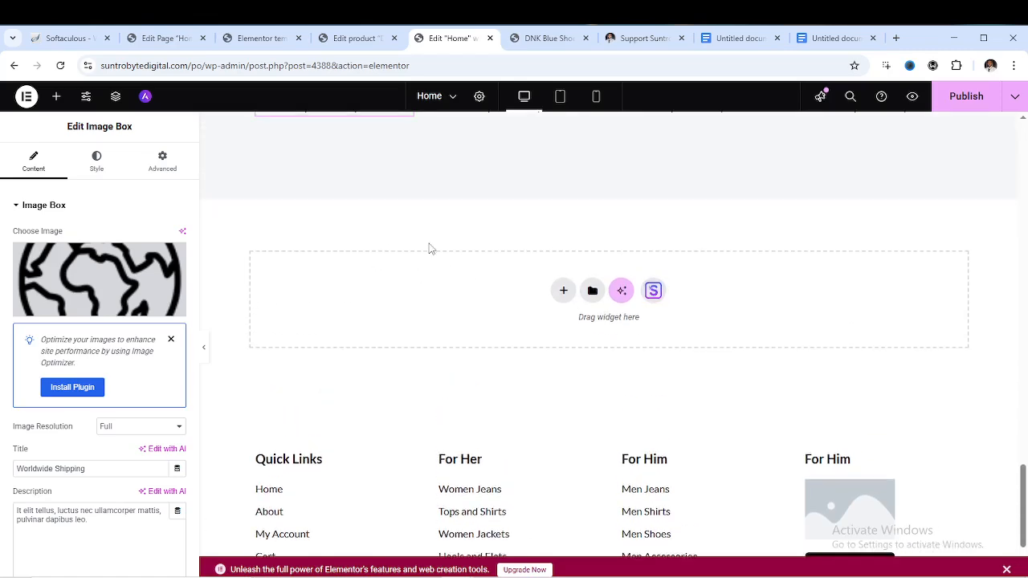
scroll(429, 248, up, 6)
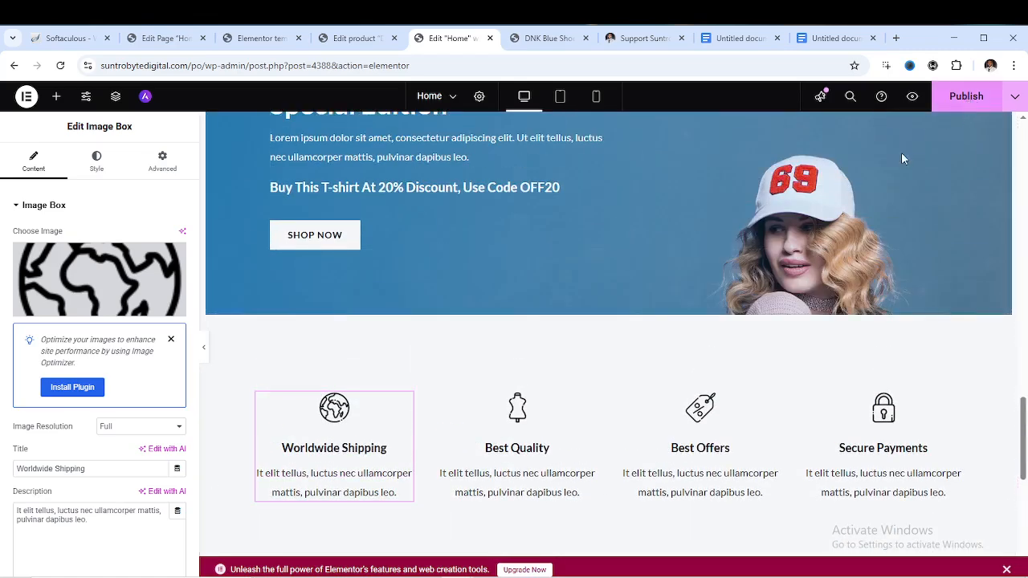
scroll(624, 293, up, 12)
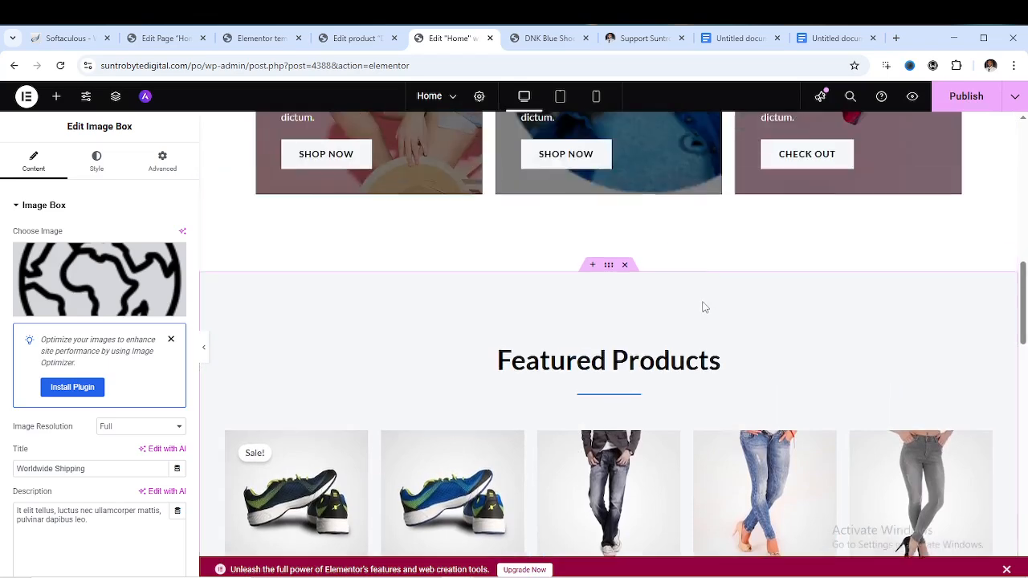
scroll(704, 307, up, 1)
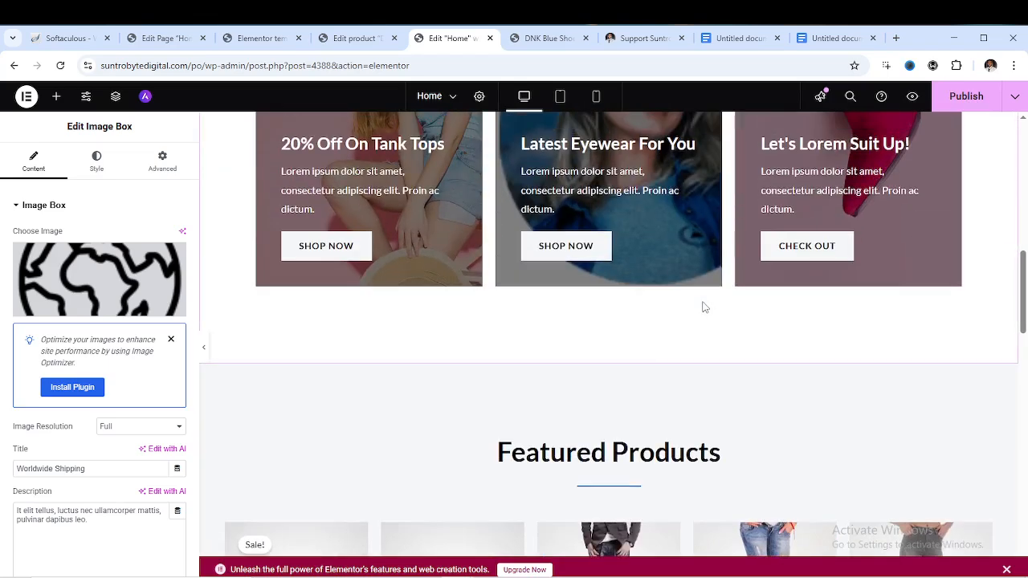
Follow the eyewear card's Shop Now link and bring up the Elementor template kit product page ($50.00 sale)
click(587, 252)
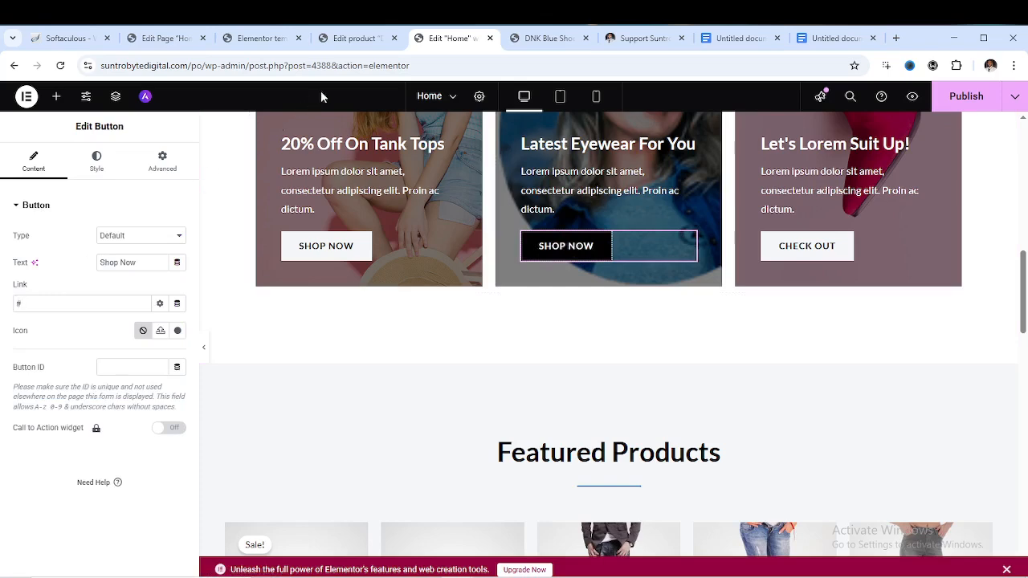
click(358, 43)
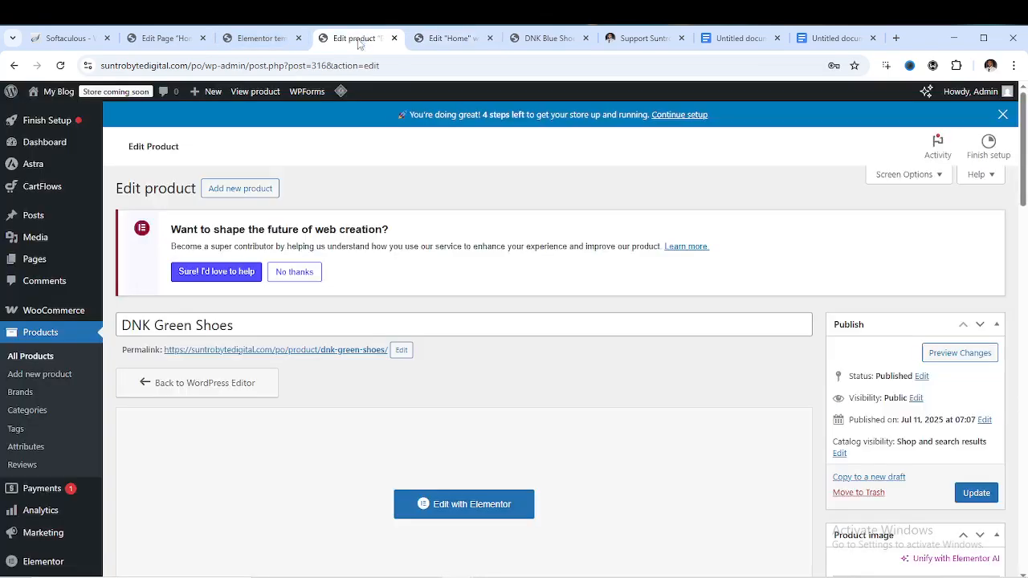
click(260, 40)
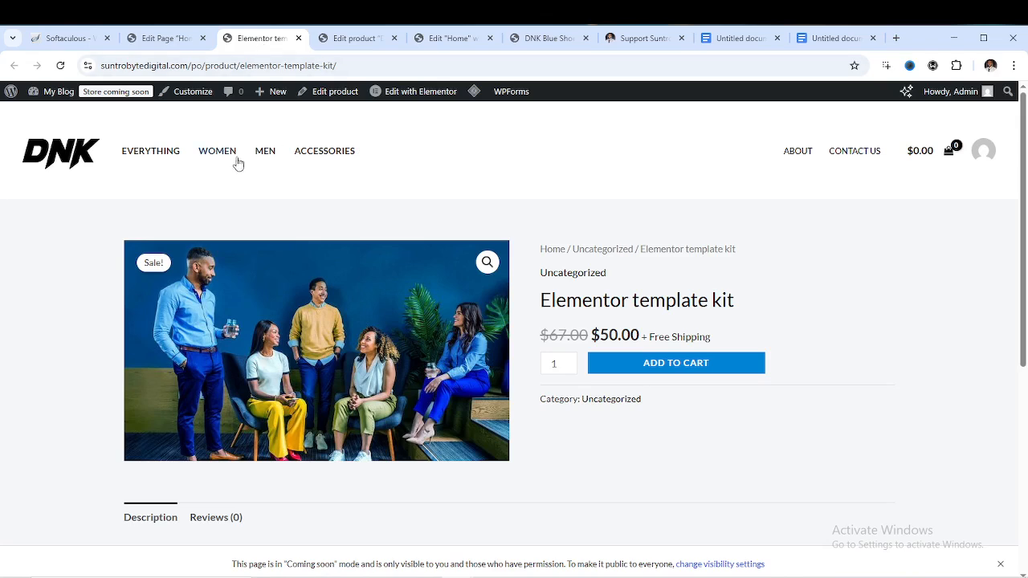
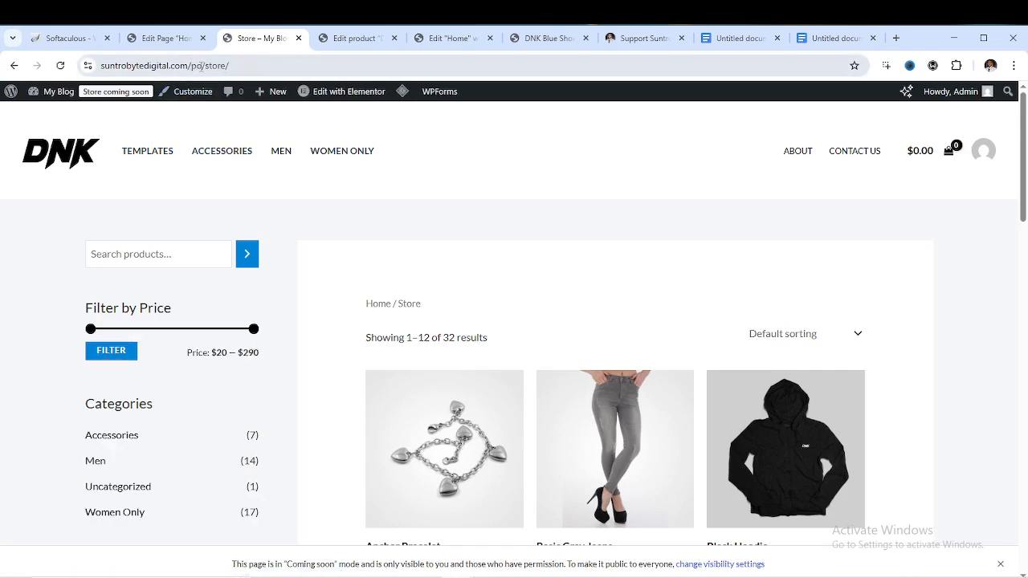
Copy the store page address from the browser's address bar
click(200, 67)
right_click(200, 70)
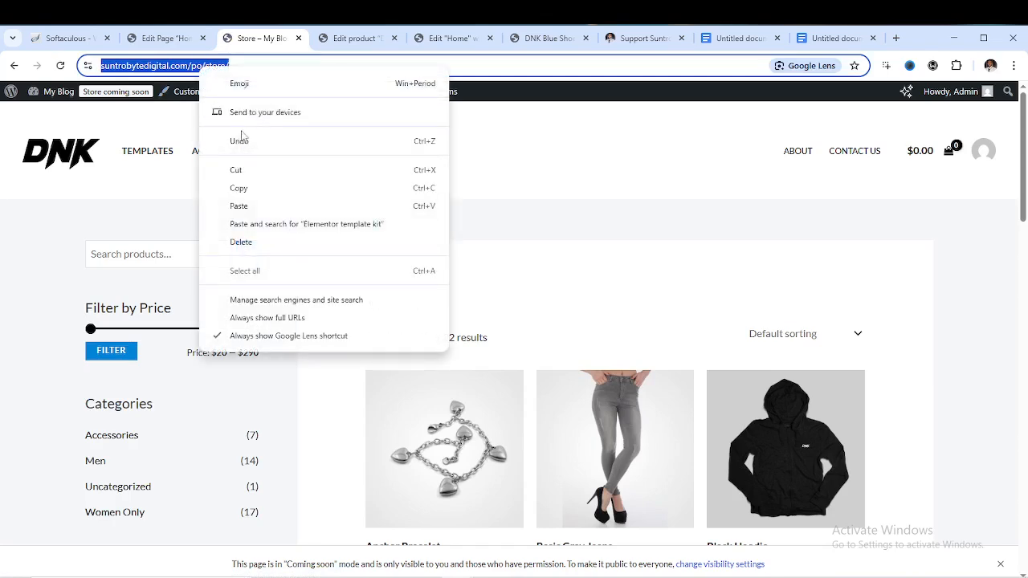
click(249, 188)
scroll(541, 332, down, 12)
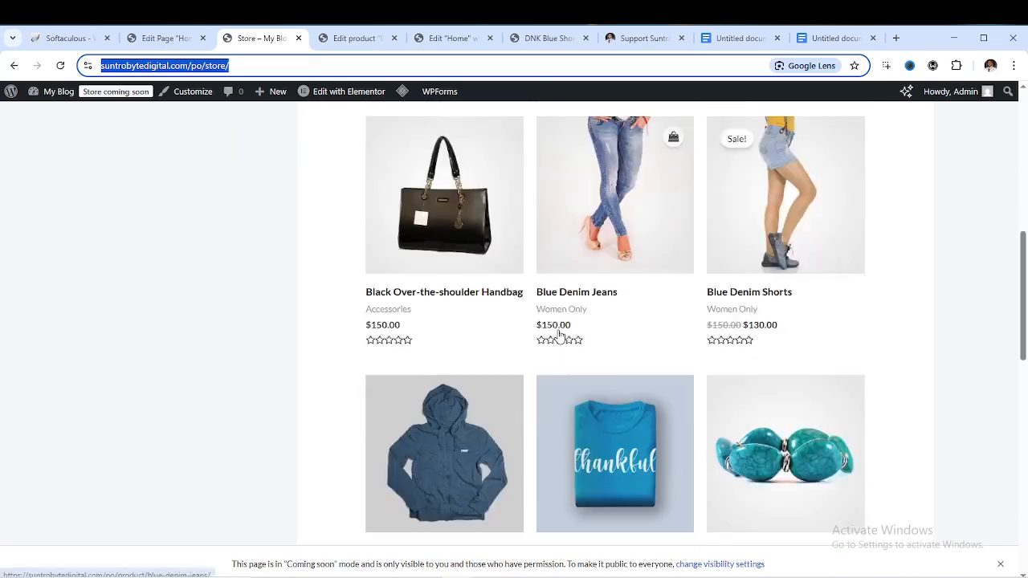
scroll(564, 331, up, 10)
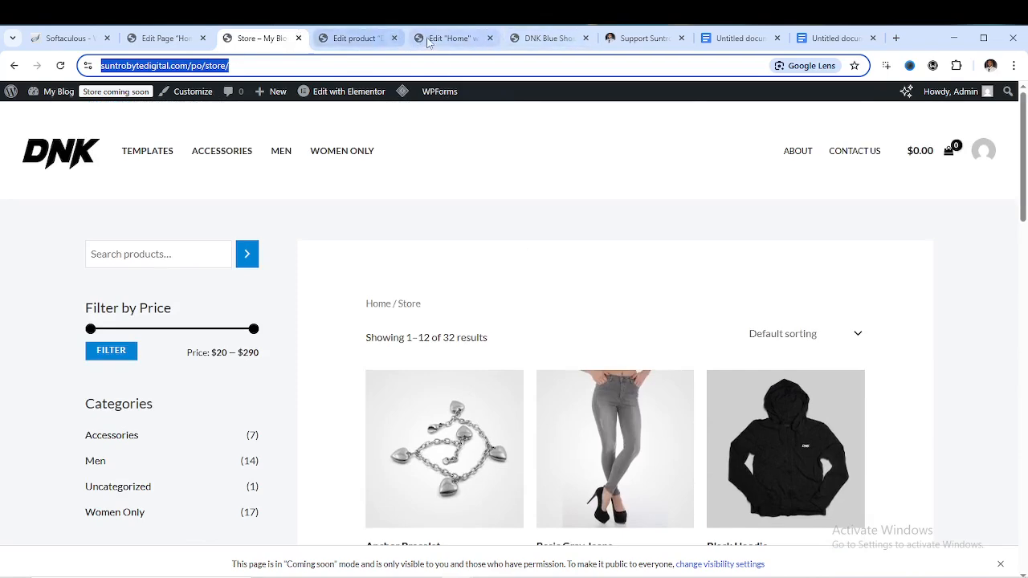
Paste the store address into the Shop Now button's Link field in the Elementor Home editor
click(452, 40)
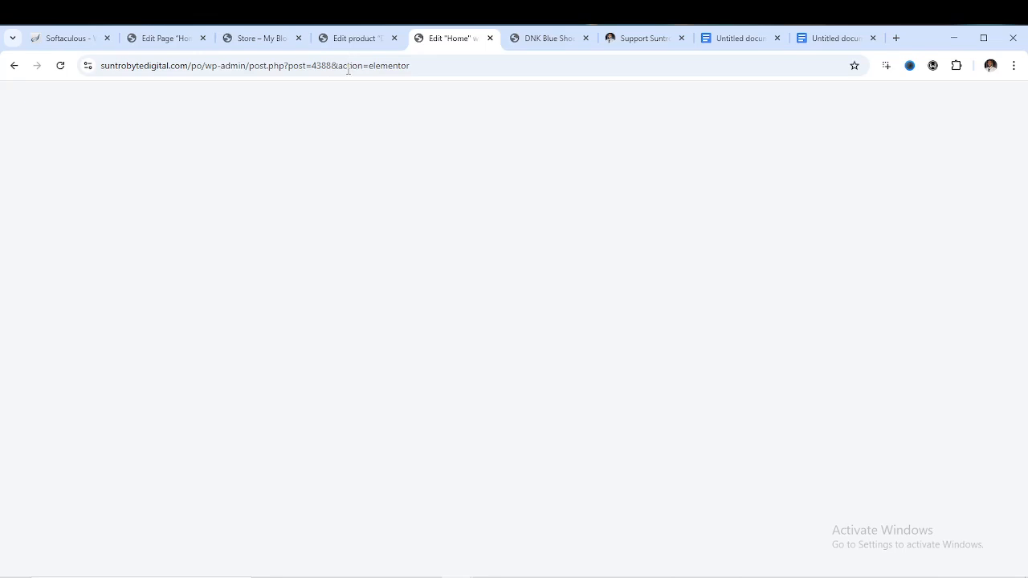
click(356, 40)
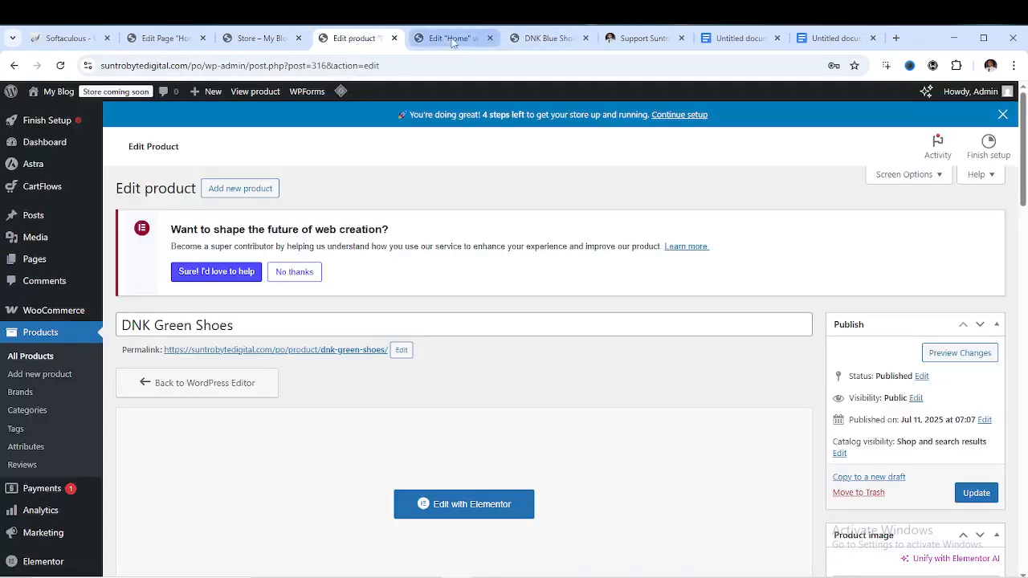
click(452, 39)
click(37, 306)
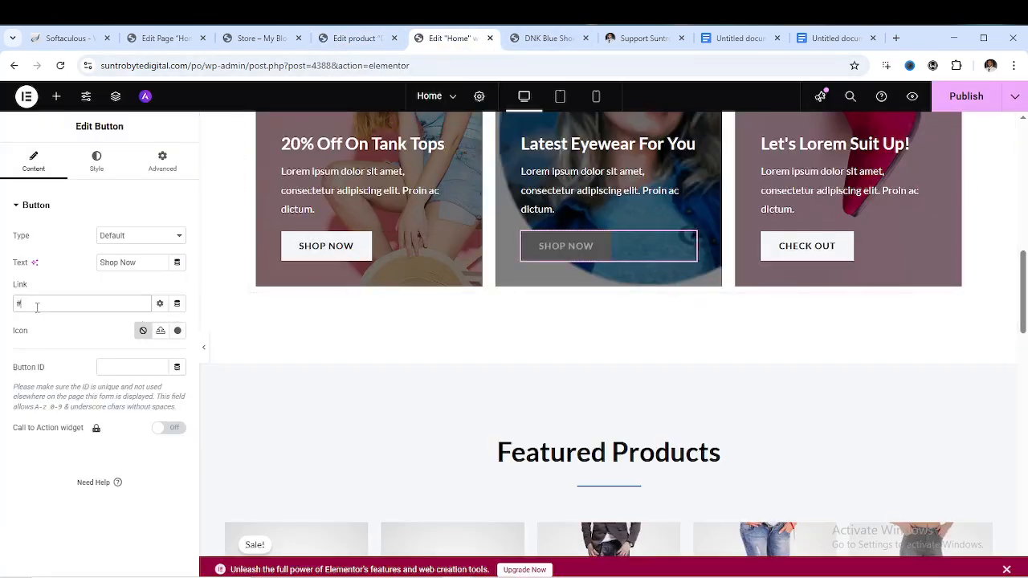
right_click(32, 308)
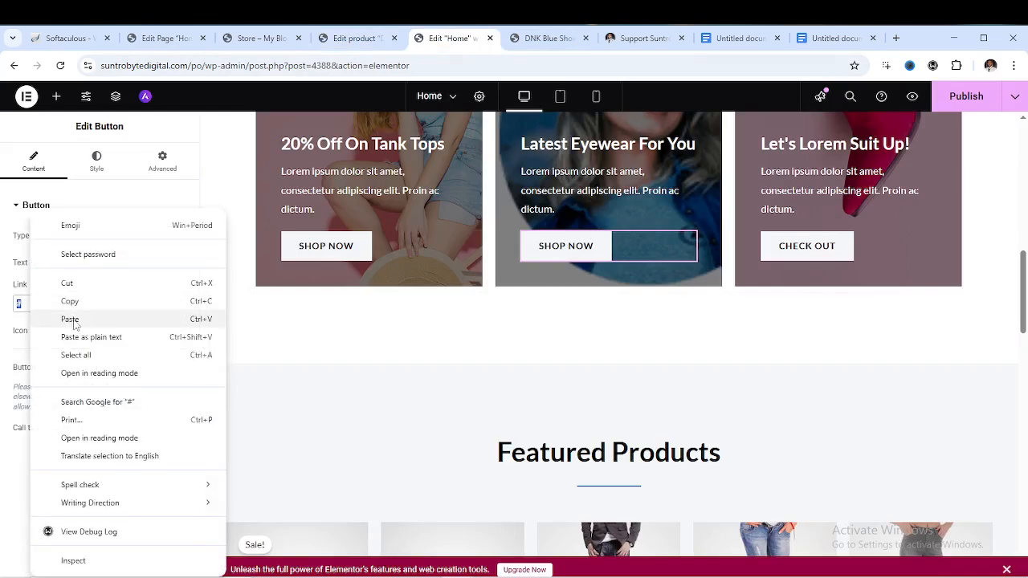
click(71, 319)
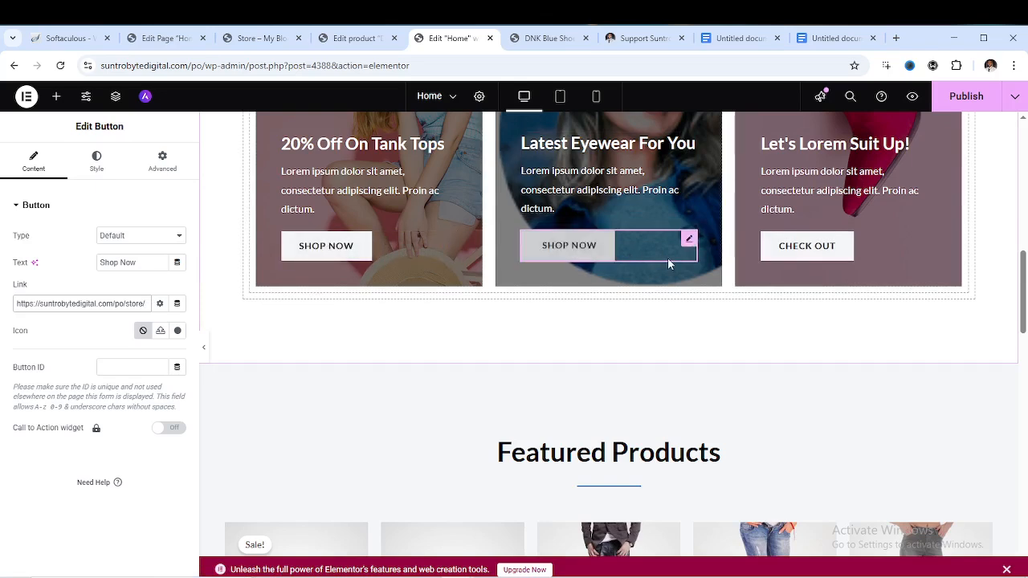
scroll(667, 258, up, 3)
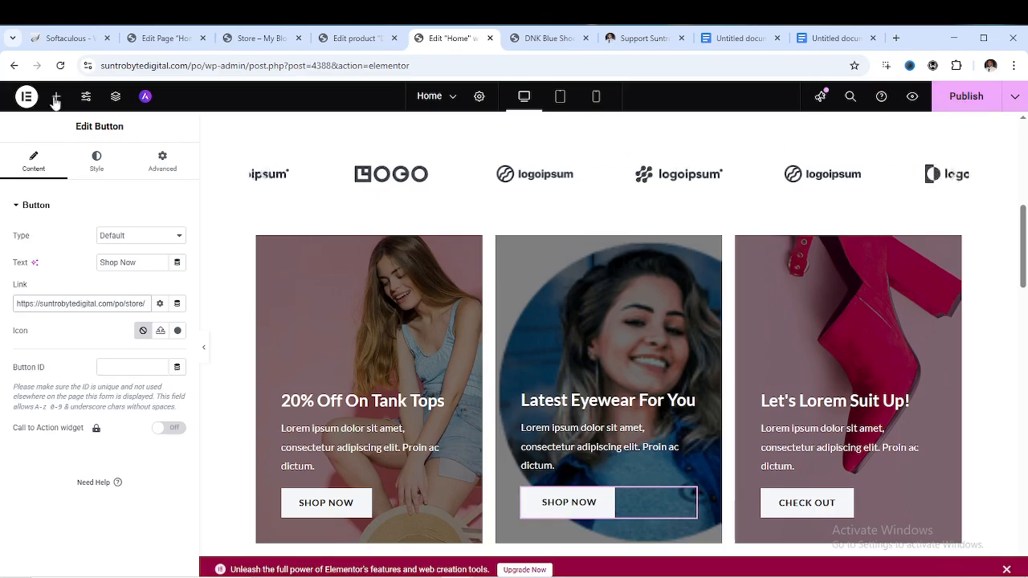
Leave Elementor without saving, scroll through the live homepage, then open Home in the block editor
click(13, 66)
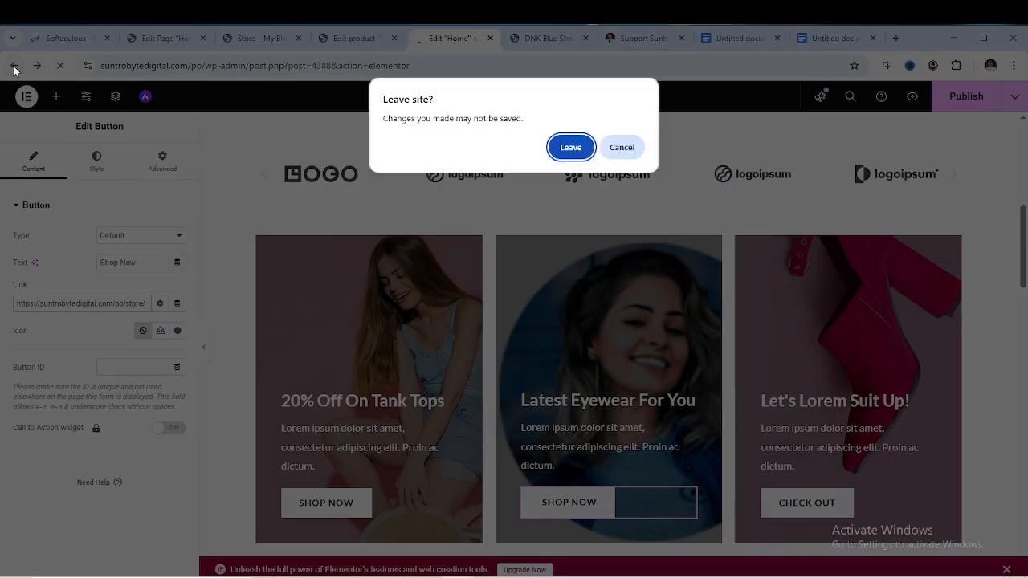
click(567, 148)
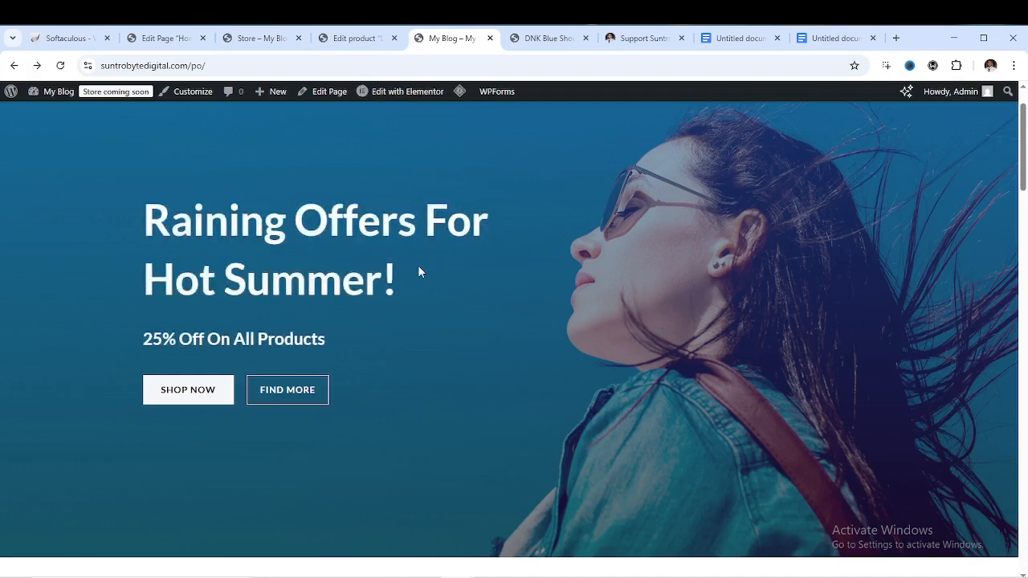
scroll(418, 273, down, 10)
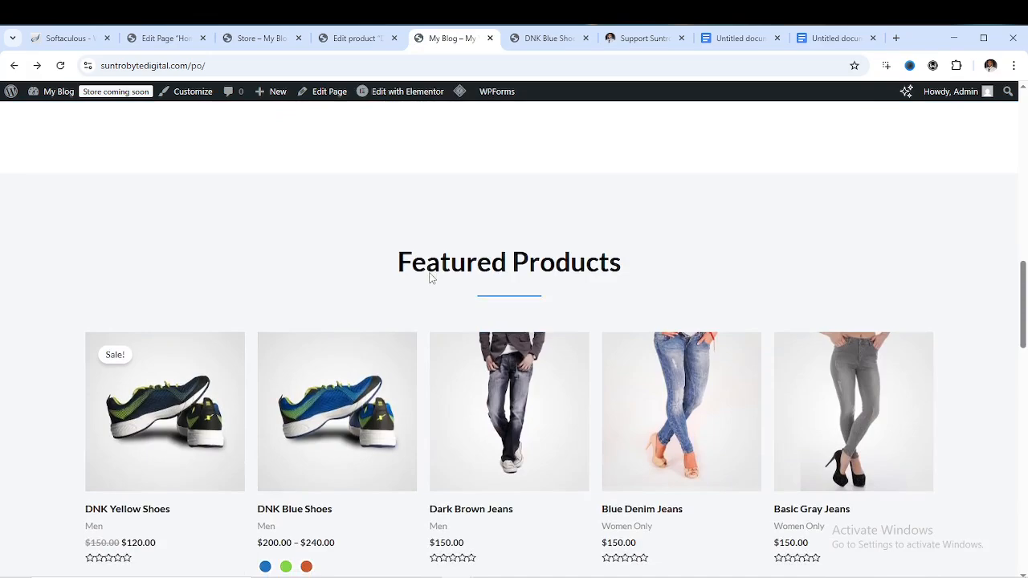
scroll(430, 277, down, 9)
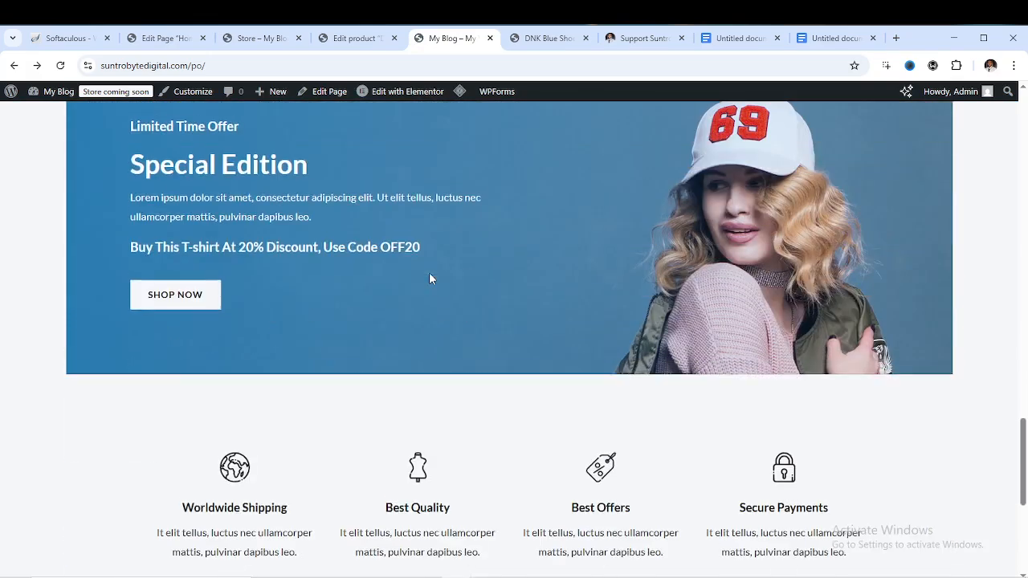
scroll(429, 277, down, 4)
scroll(429, 277, up, 9)
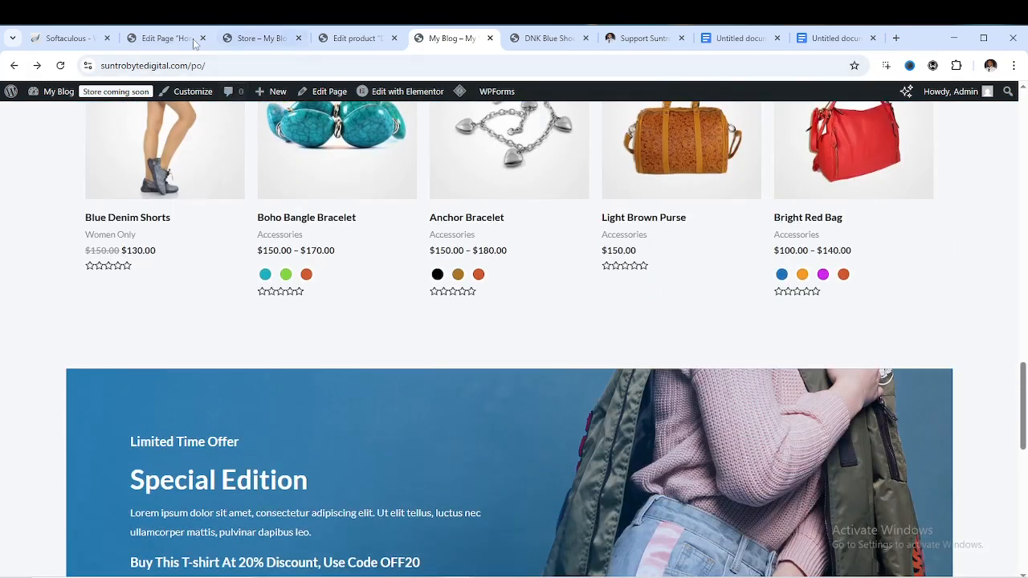
click(193, 41)
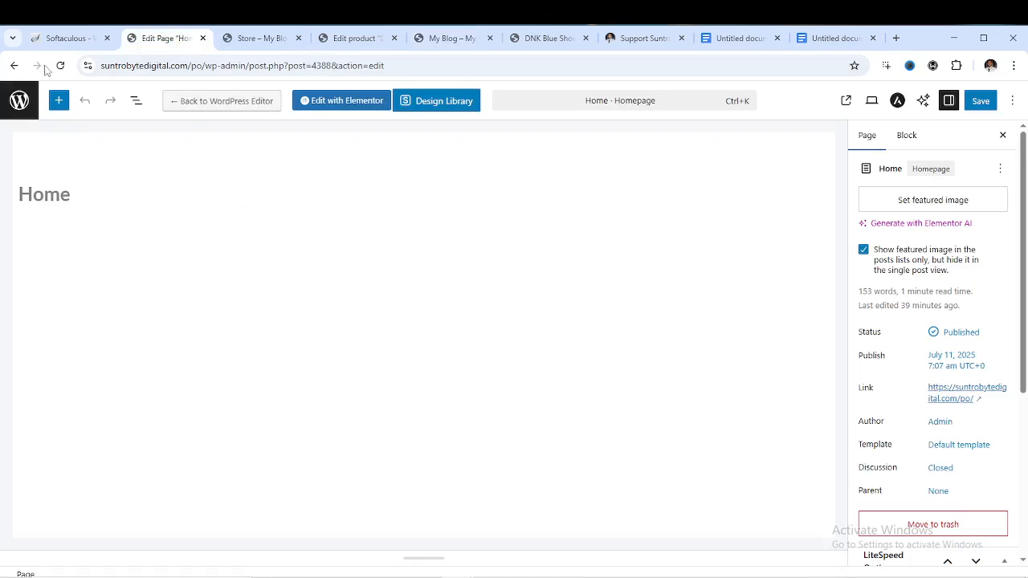
Go from the Pages list to All Products and edit the Elementor template kit
click(14, 65)
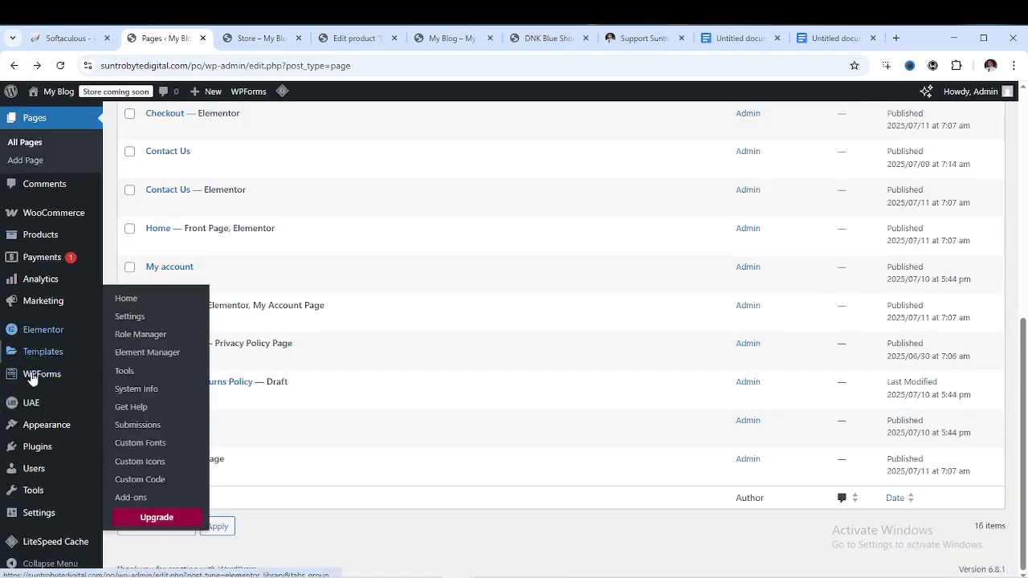
mouse_move(35, 435)
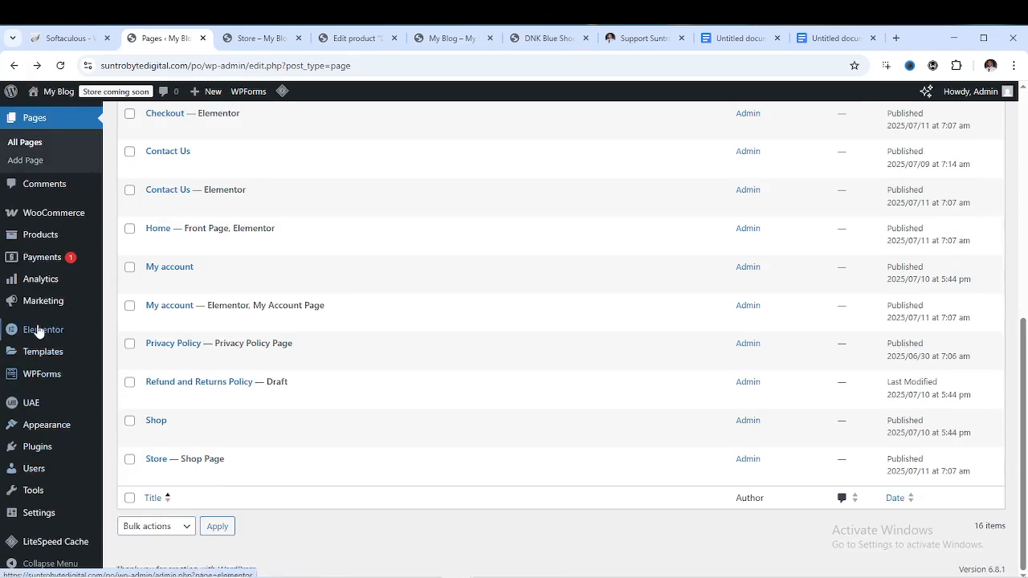
scroll(39, 325, up, 1)
click(126, 303)
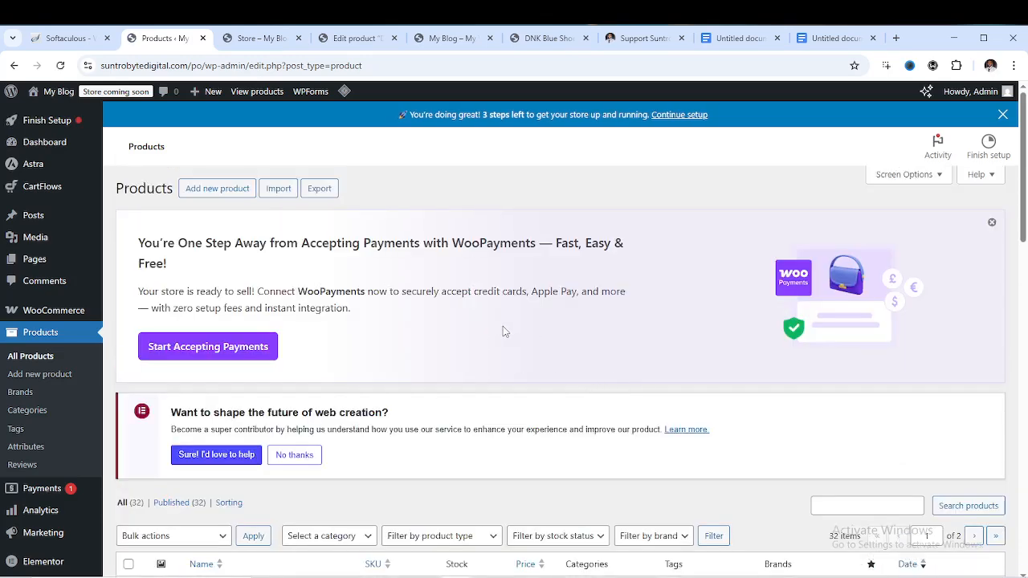
scroll(527, 319, down, 3)
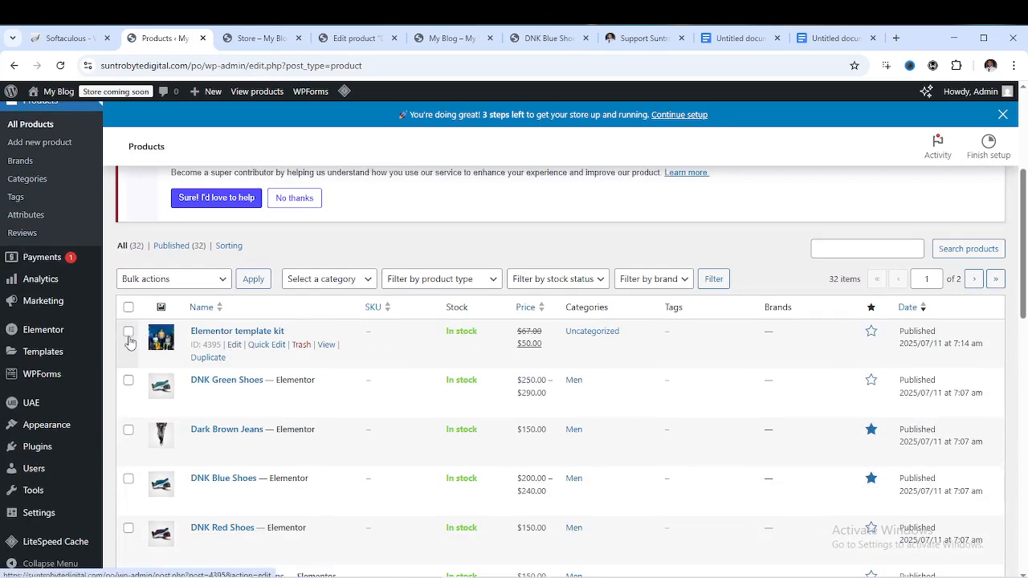
click(234, 345)
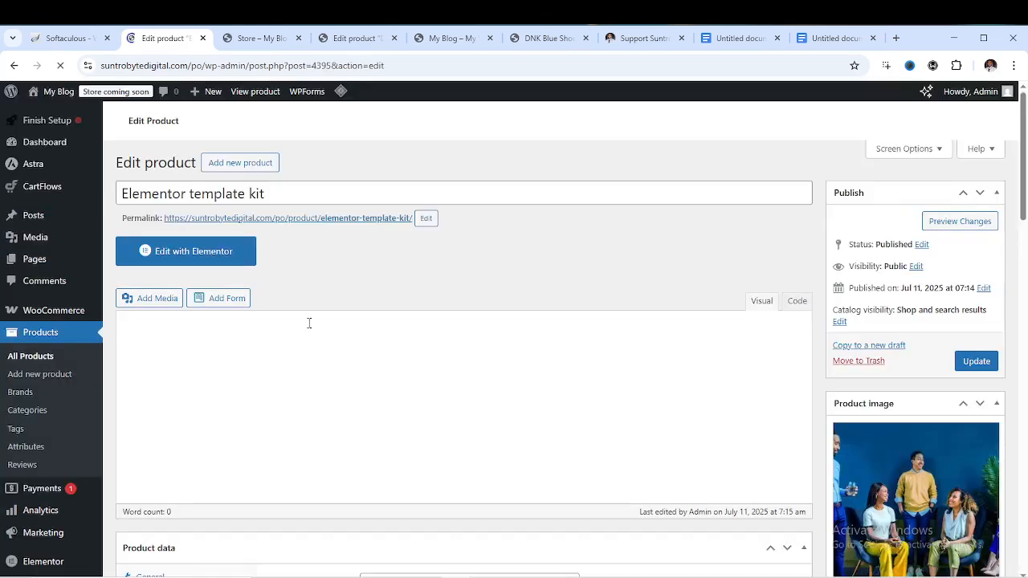
Untick Virtual and Downloadable in the template kit's Product data
scroll(337, 289, down, 4)
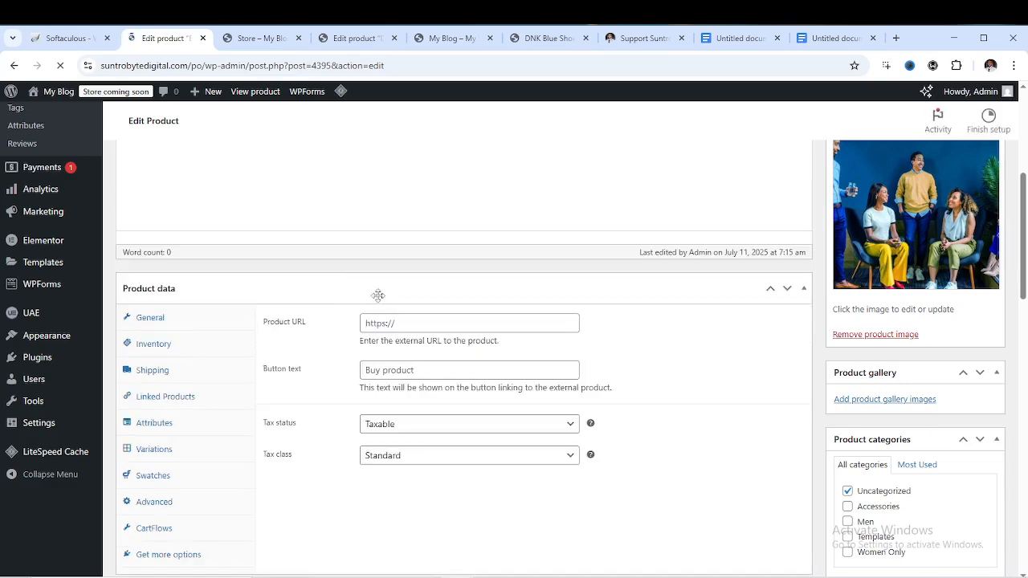
scroll(403, 296, up, 4)
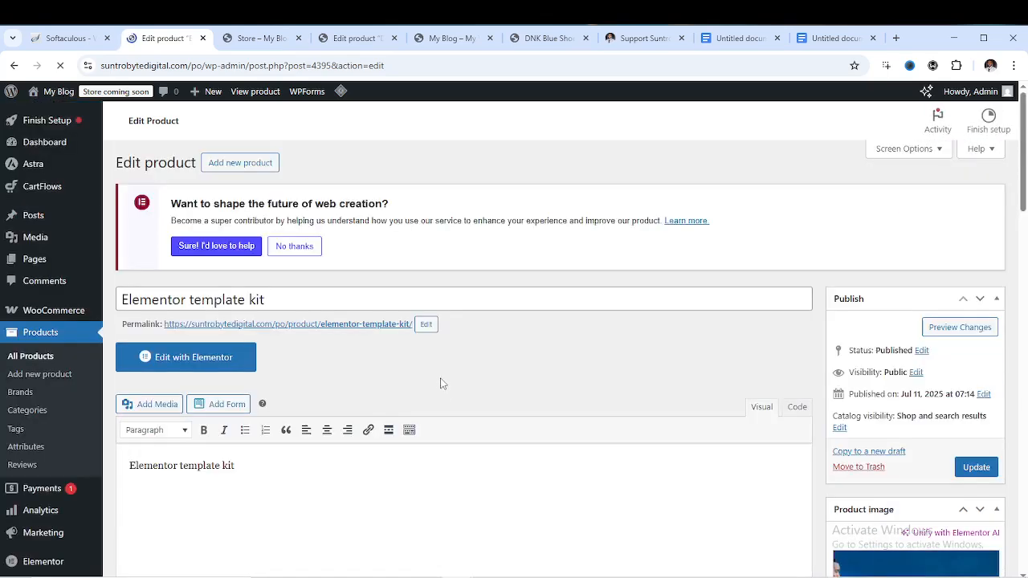
scroll(493, 355, down, 5)
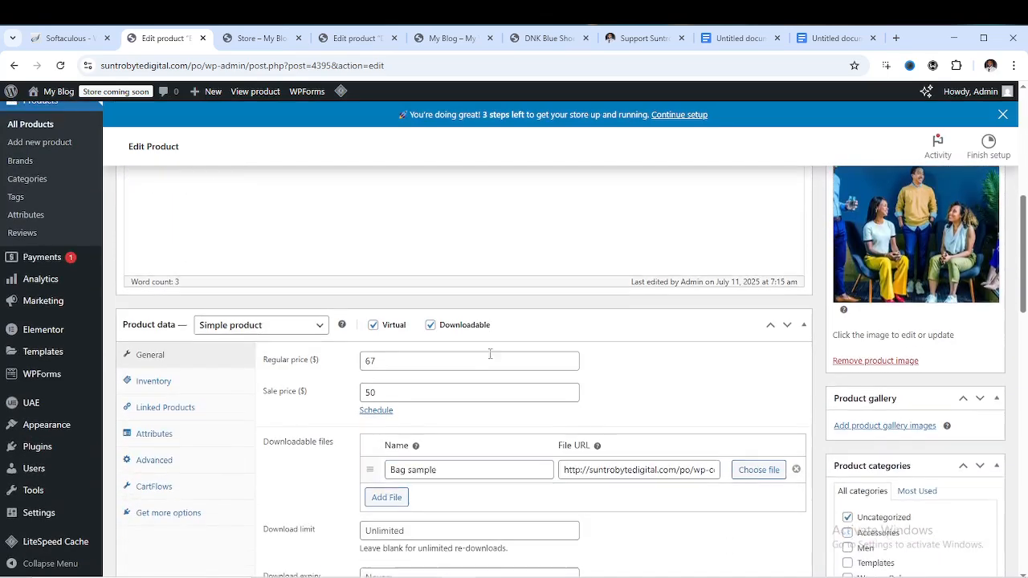
scroll(490, 354, down, 1)
click(373, 315)
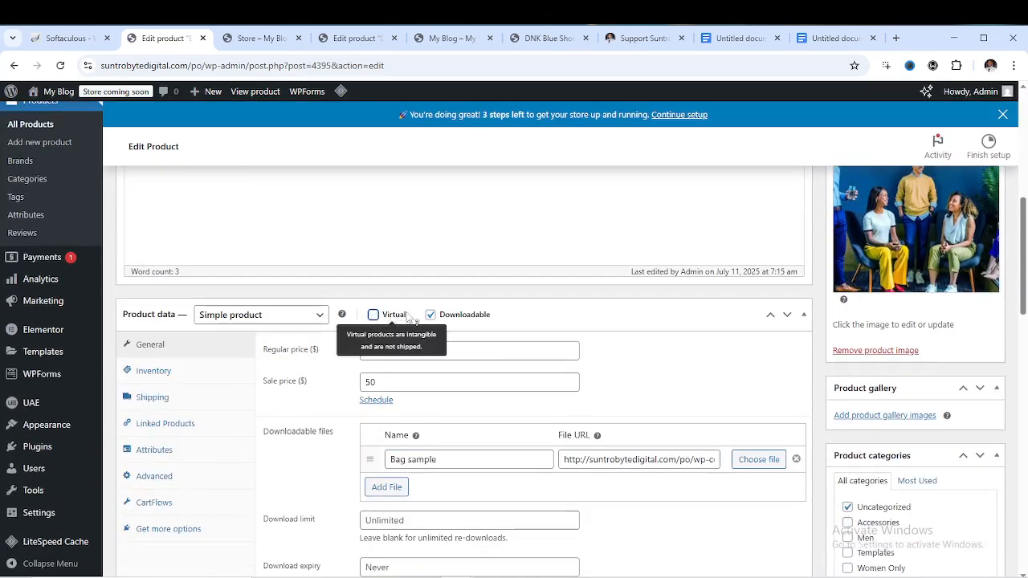
click(431, 315)
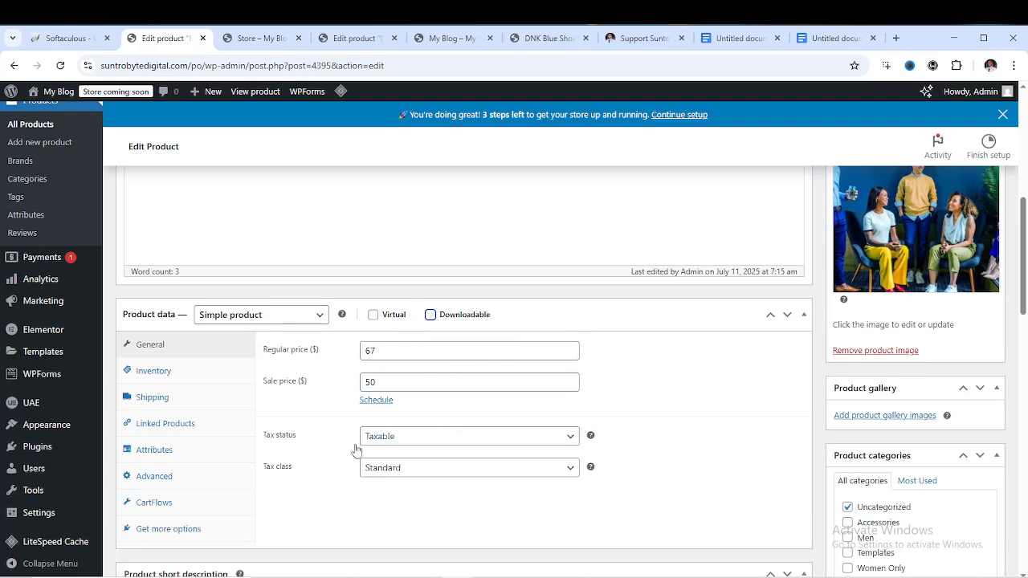
Keep the tax status Taxable and set the tax class to Zero rate
click(460, 442)
click(460, 453)
click(458, 471)
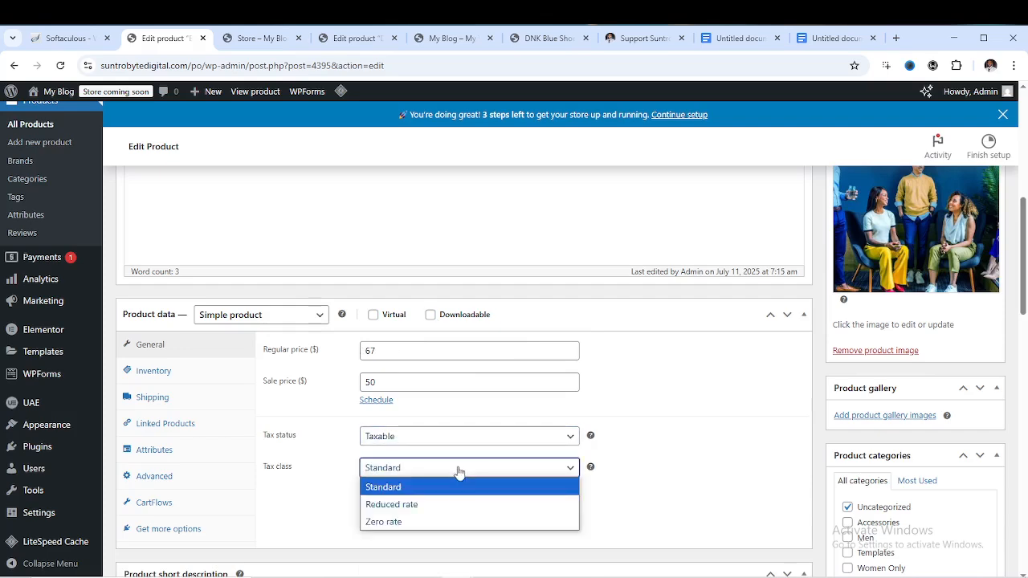
click(413, 522)
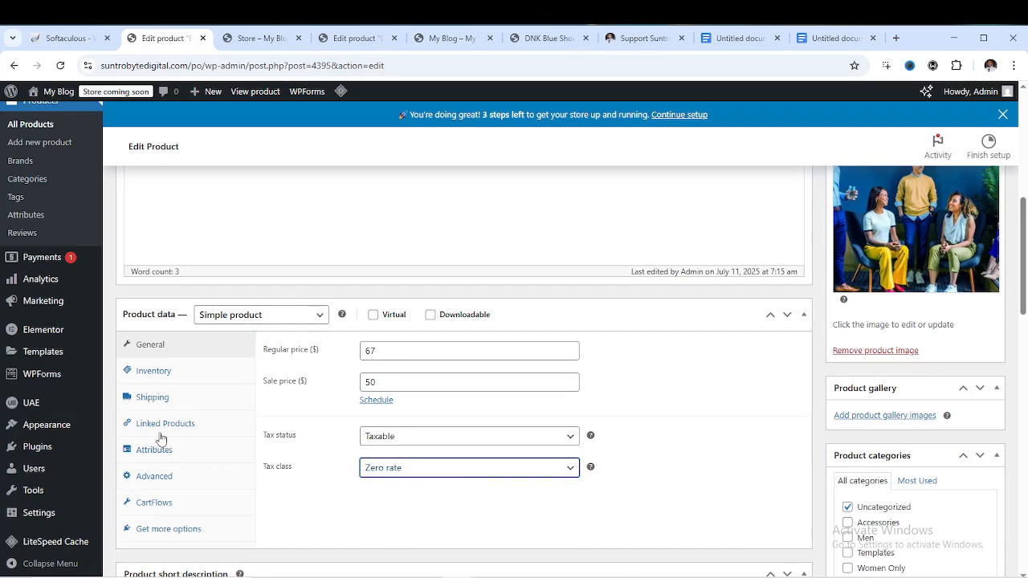
click(162, 398)
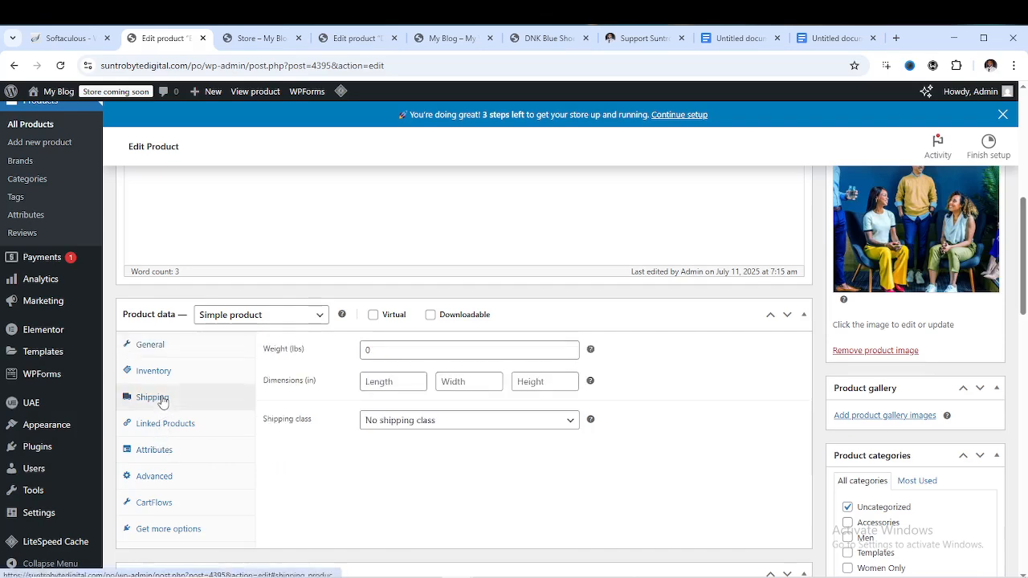
Keep No shipping class and leave the product type as Simple product
click(486, 424)
click(491, 426)
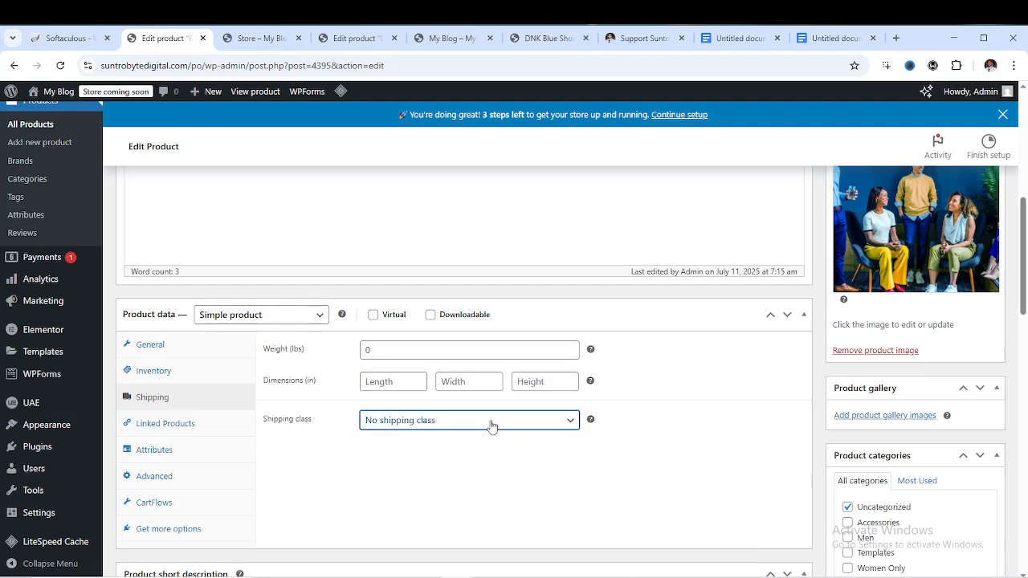
click(491, 425)
click(491, 426)
click(573, 428)
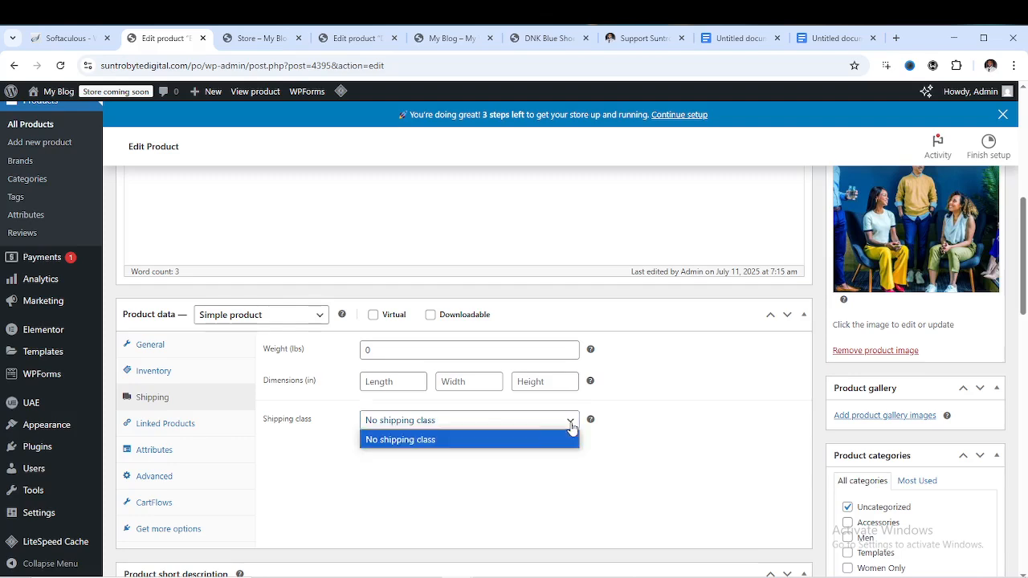
click(461, 437)
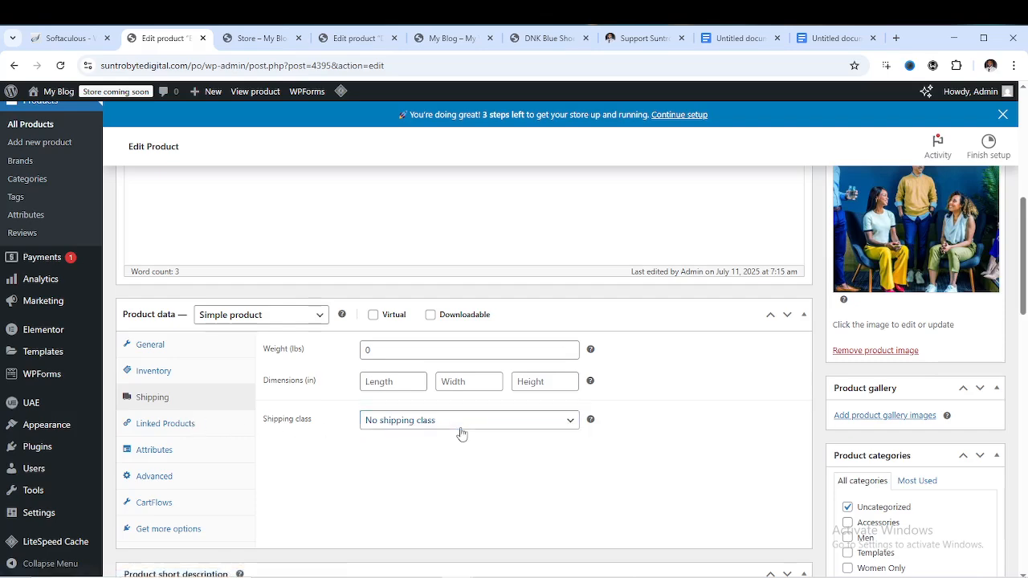
click(298, 320)
click(297, 318)
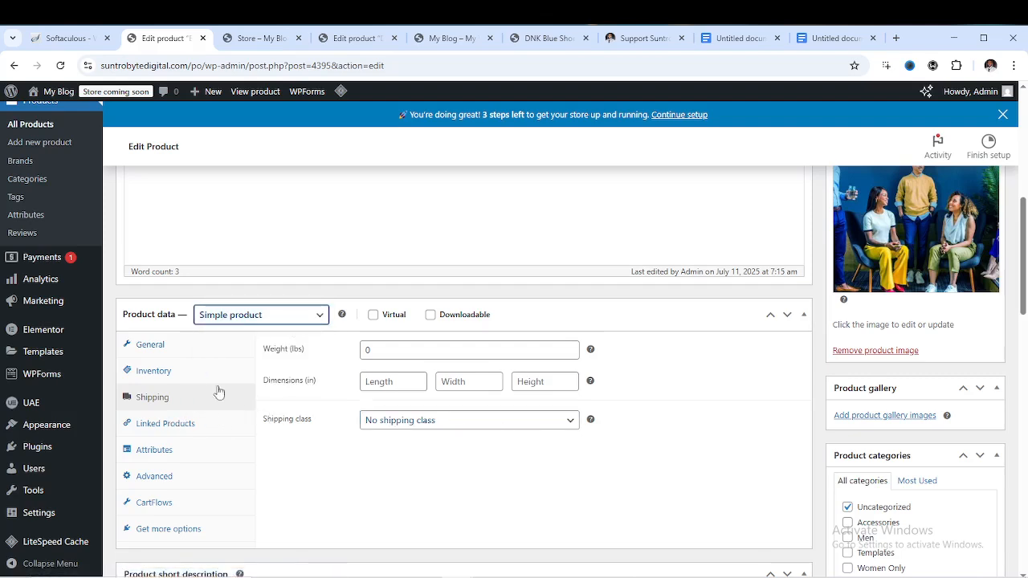
Check the 0 lbs weight, then return to General showing 67 regular and 50 sale prices
scroll(514, 410, down, 1)
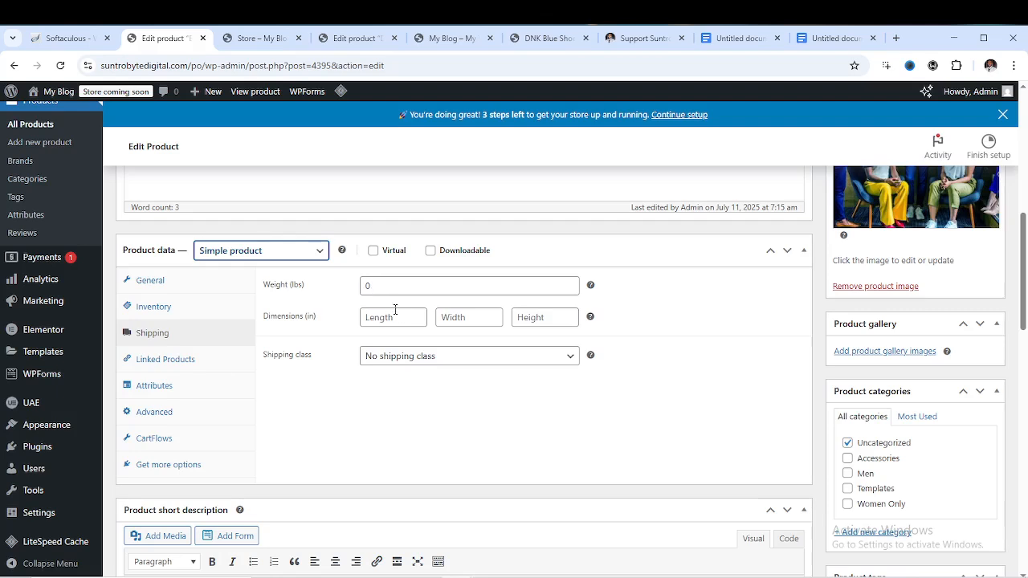
click(367, 286)
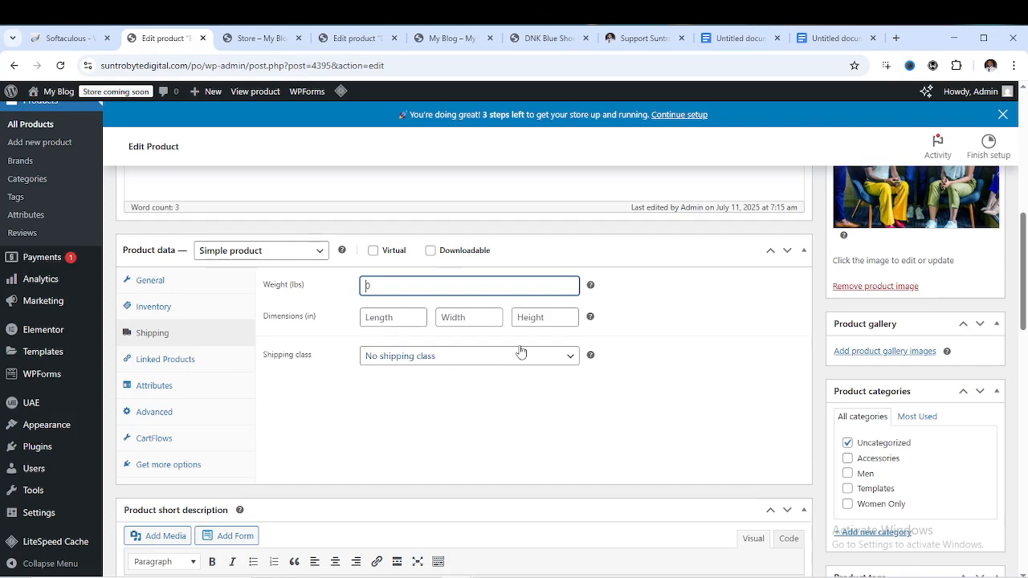
scroll(397, 297, up, 2)
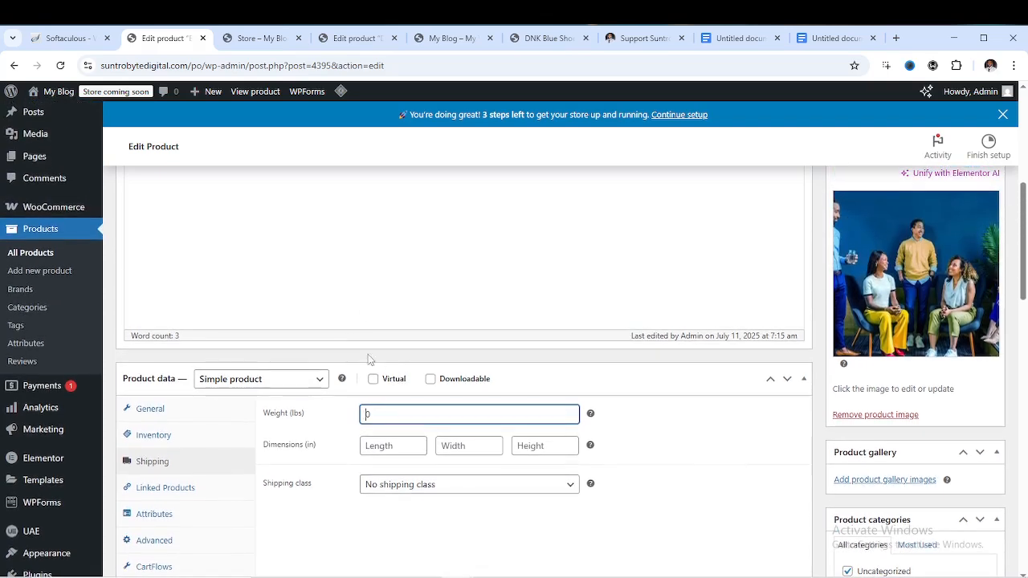
scroll(337, 409, down, 2)
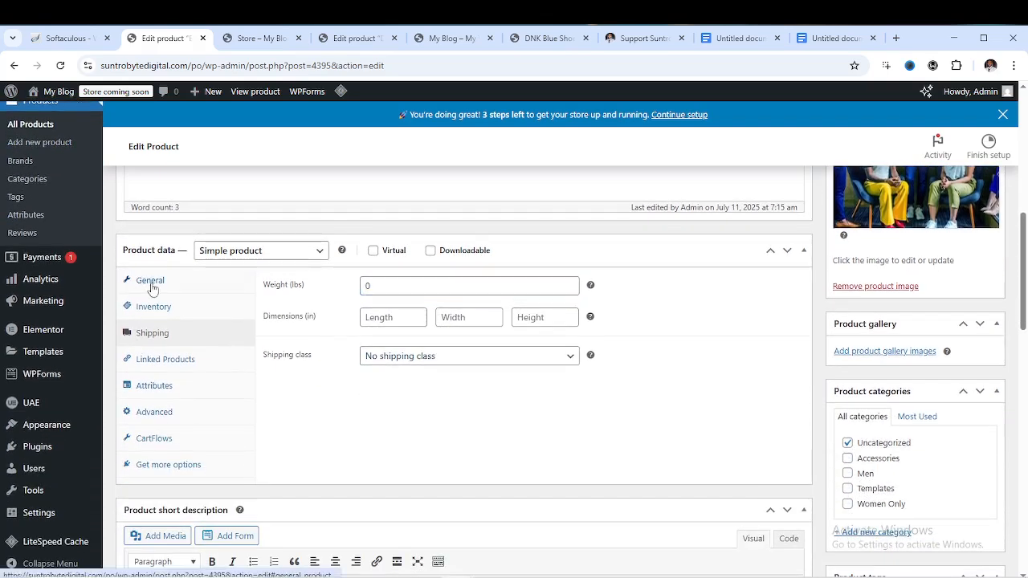
click(150, 281)
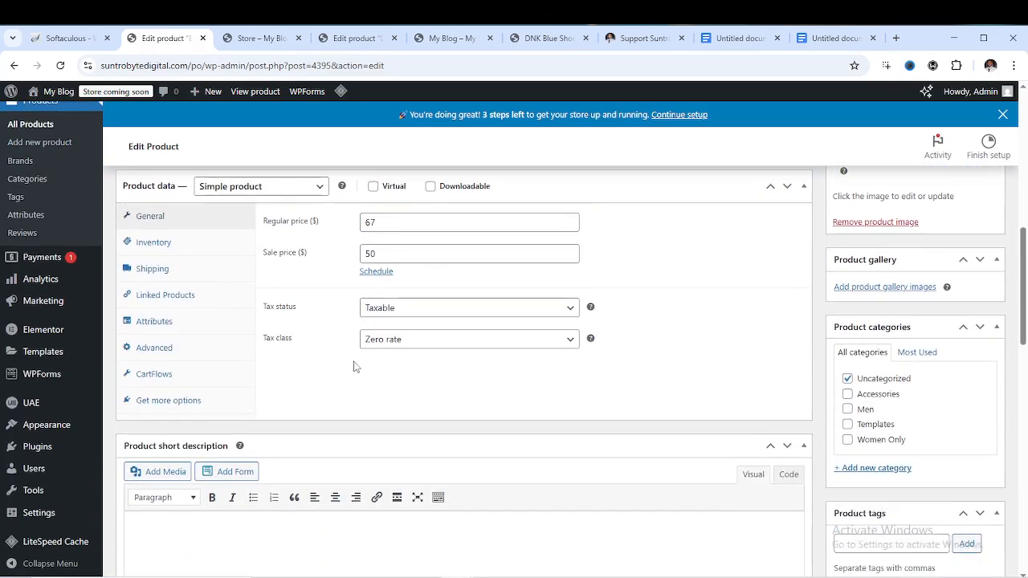
Review the Linked Products tab, briefly opening the upsell product search
click(178, 302)
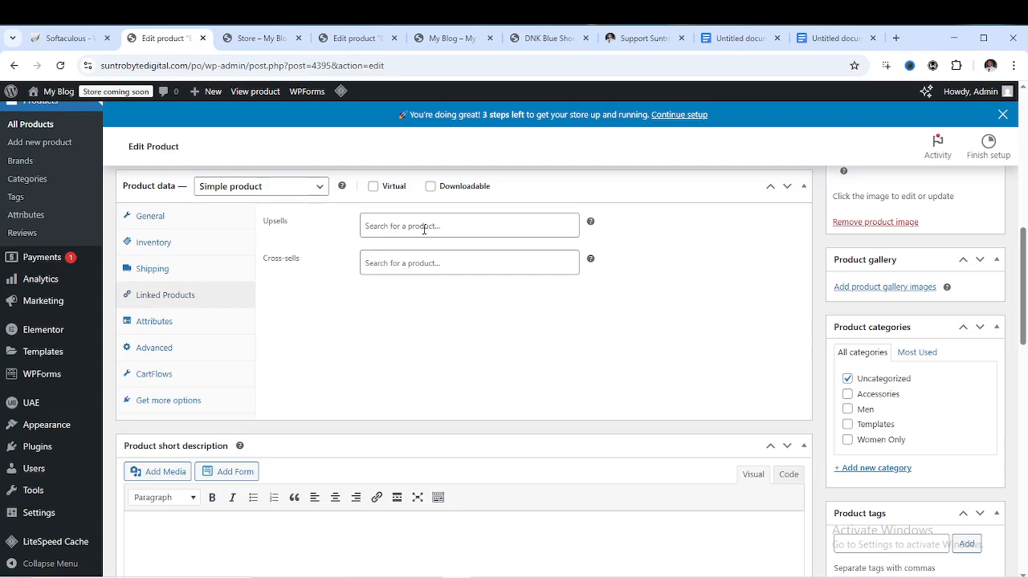
click(383, 233)
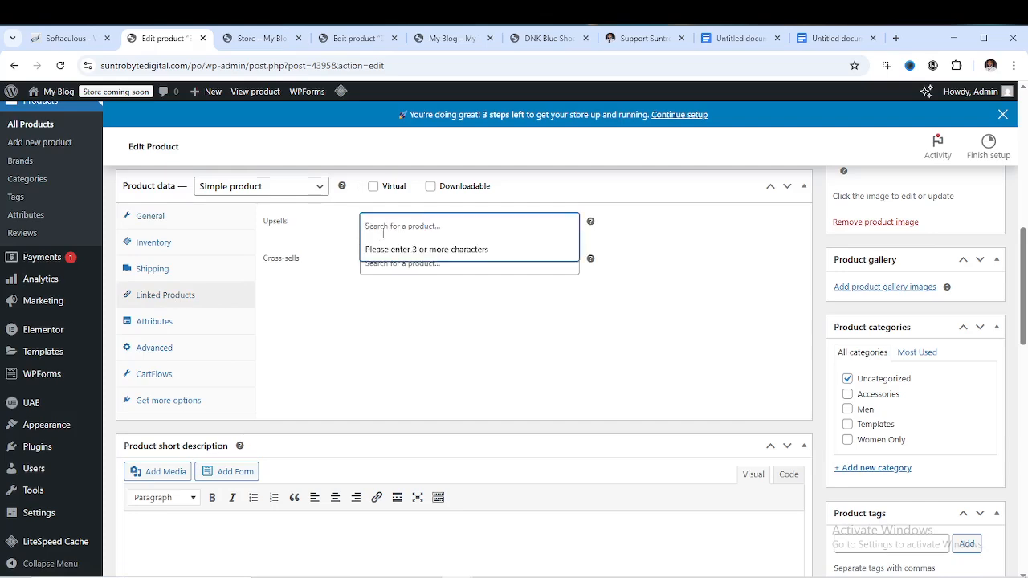
click(395, 319)
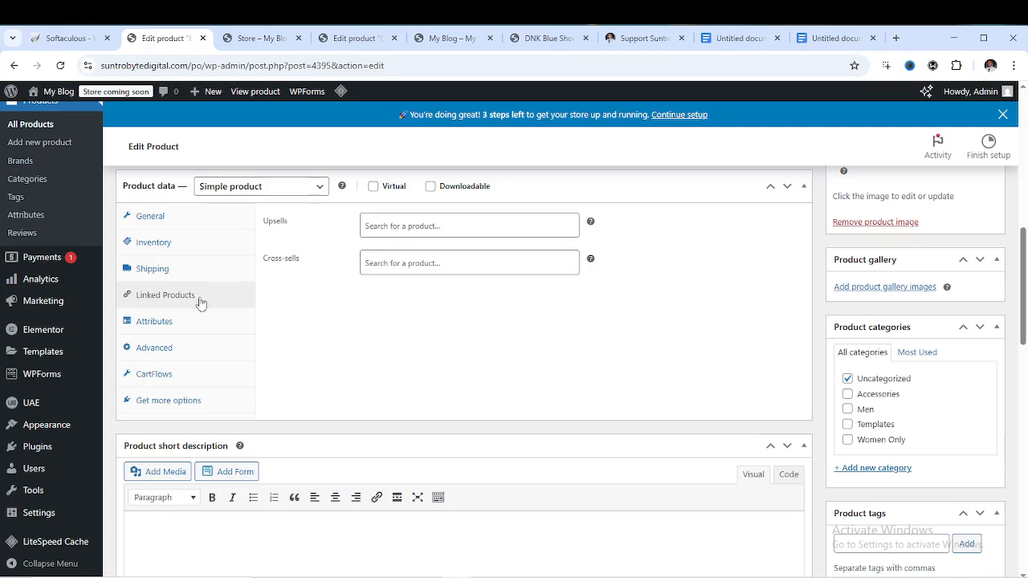
Browse the Attributes, Advanced, CartFlows and Get more options tabs, then return to General
click(157, 327)
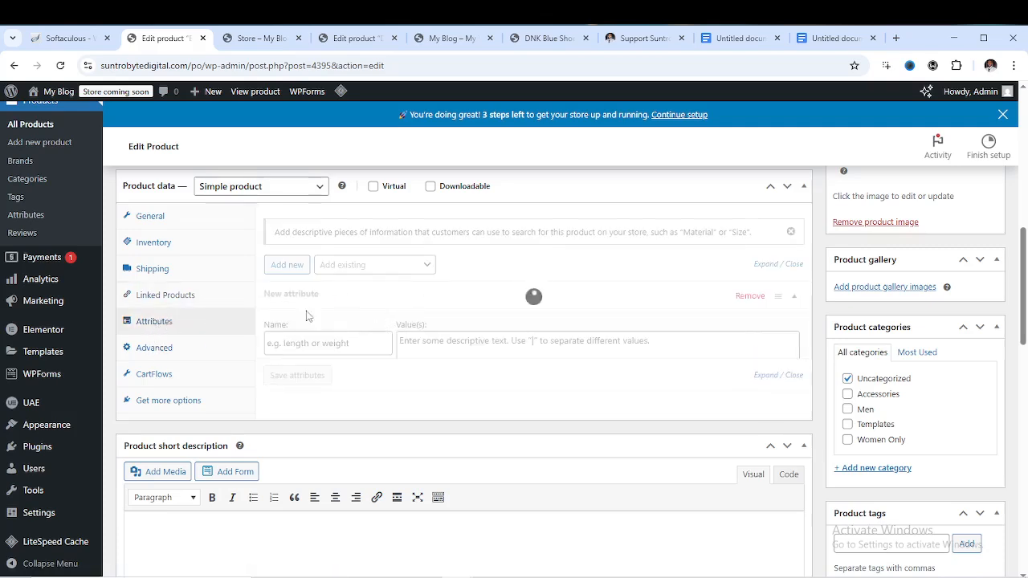
click(167, 353)
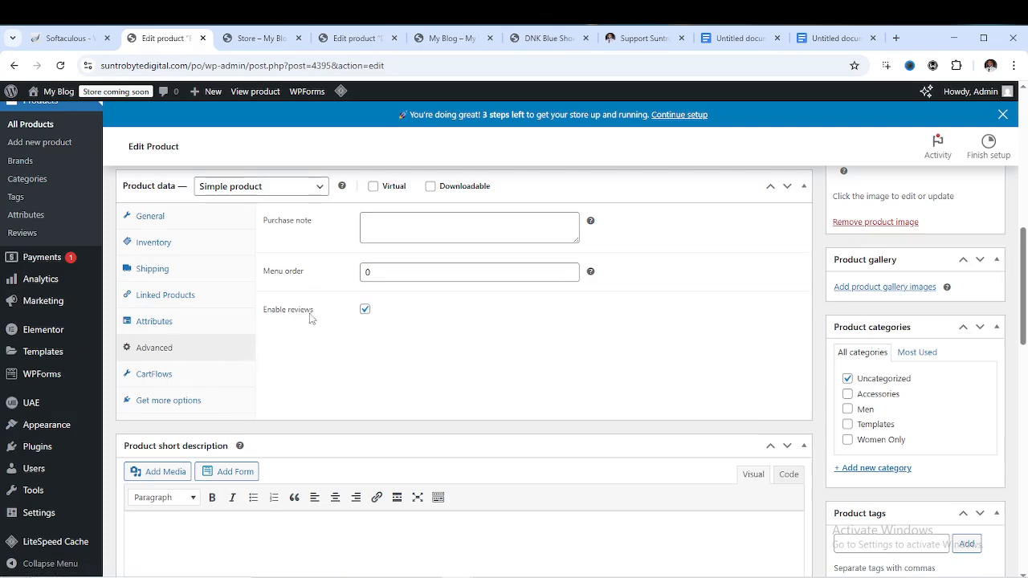
click(163, 377)
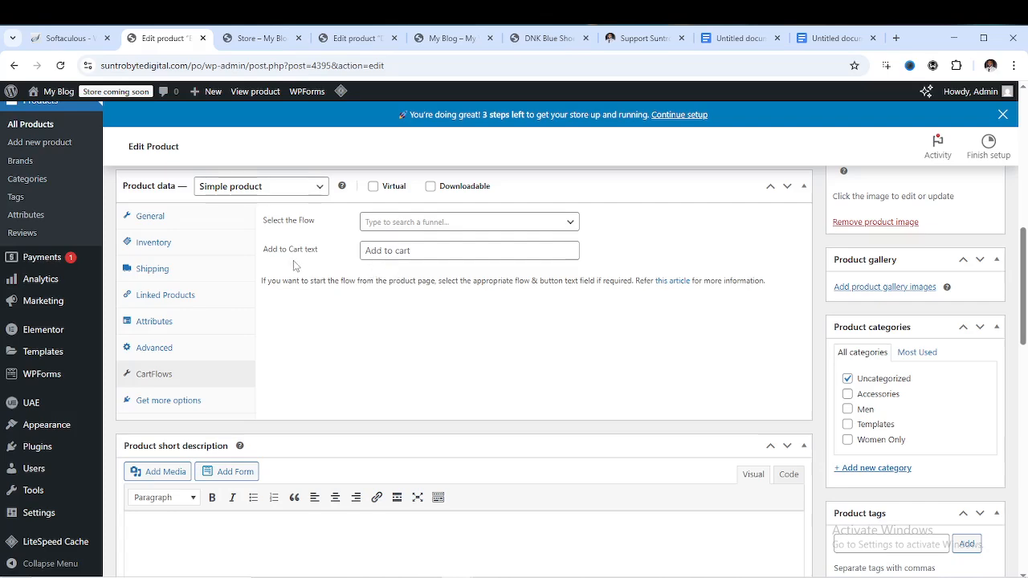
click(175, 404)
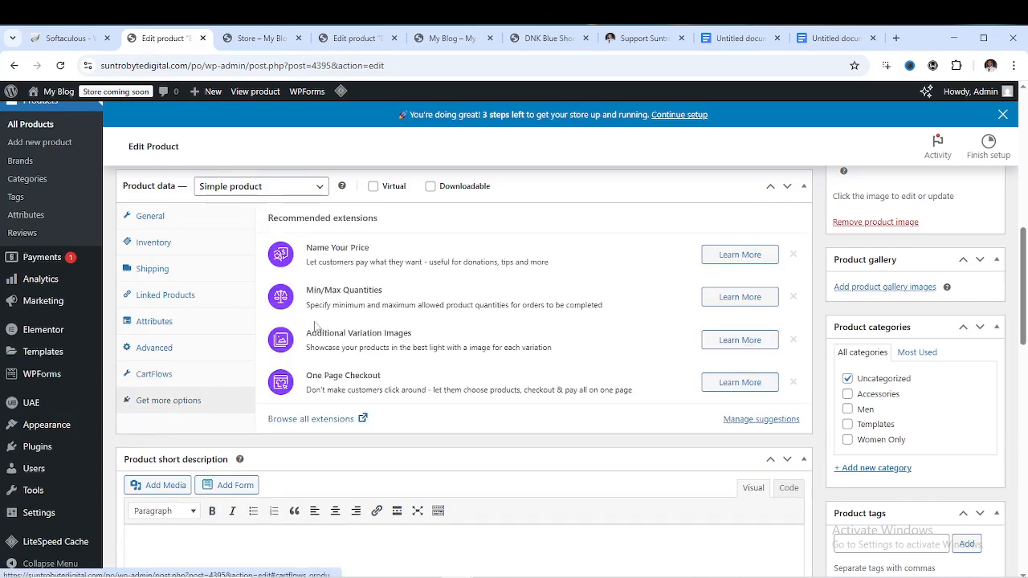
scroll(195, 278, up, 1)
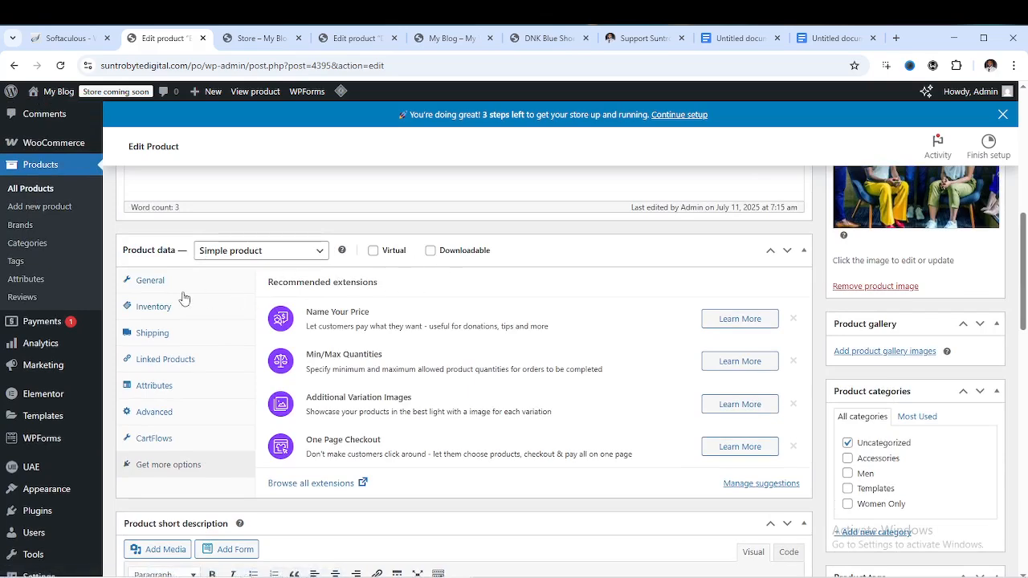
click(151, 286)
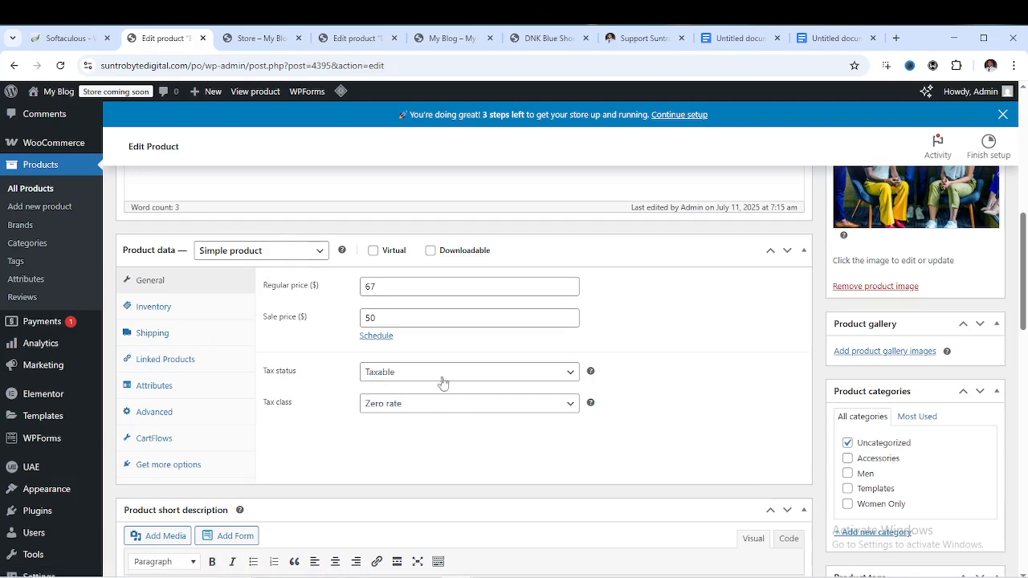
scroll(323, 285, up, 10)
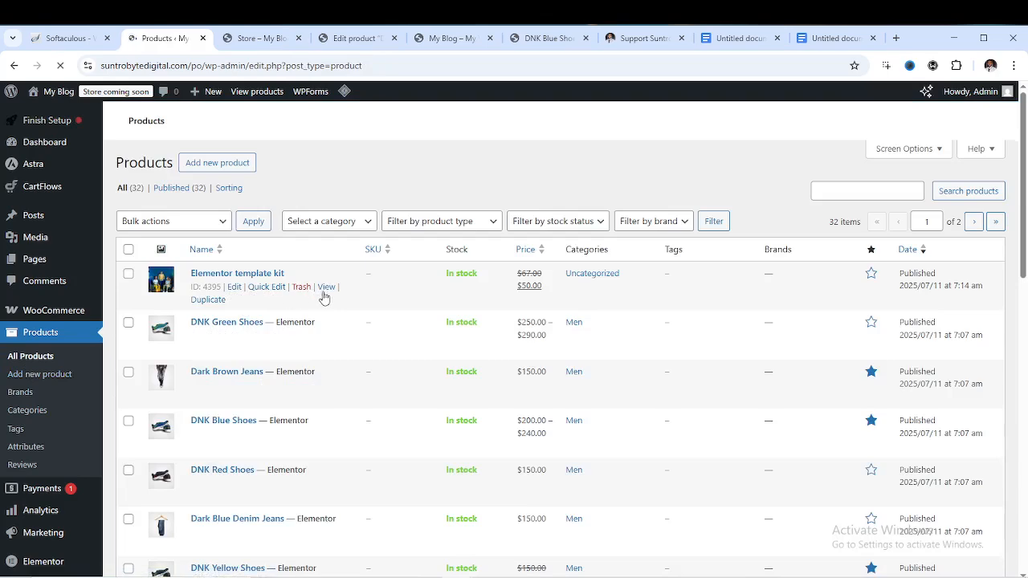
Star the Elementor template kit as a featured product in the Products list
right_click(328, 287)
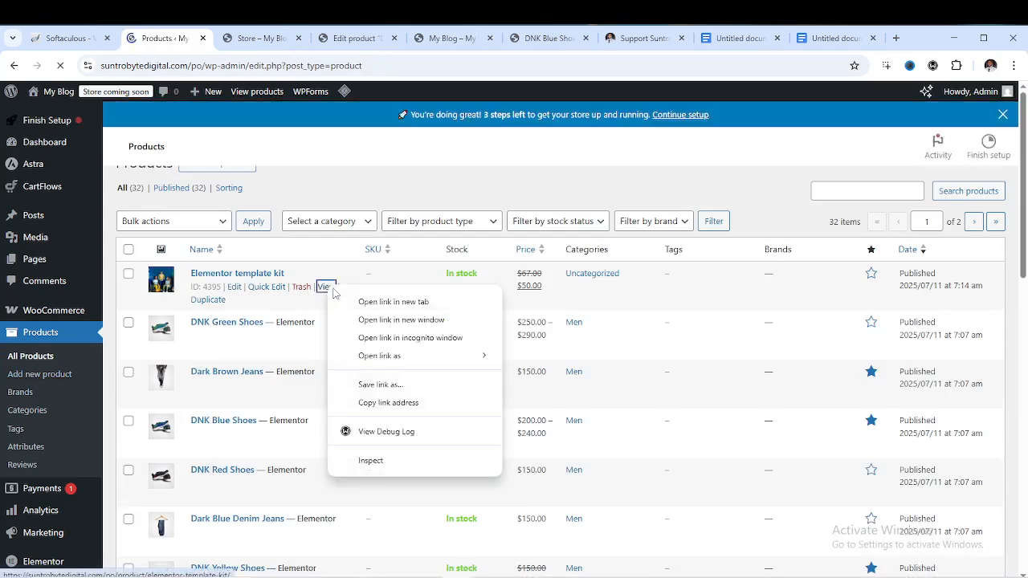
scroll(665, 482, down, 3)
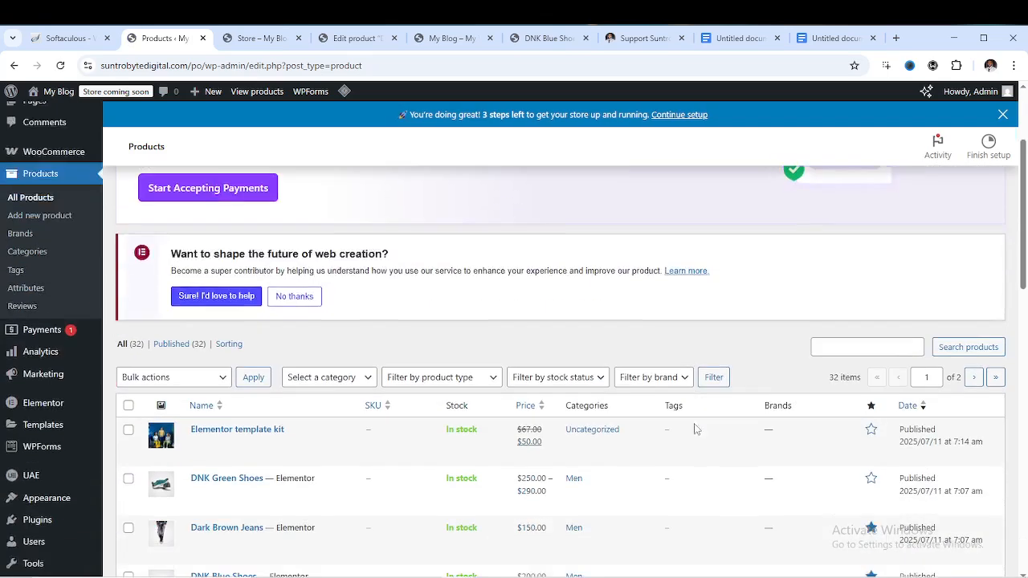
click(872, 399)
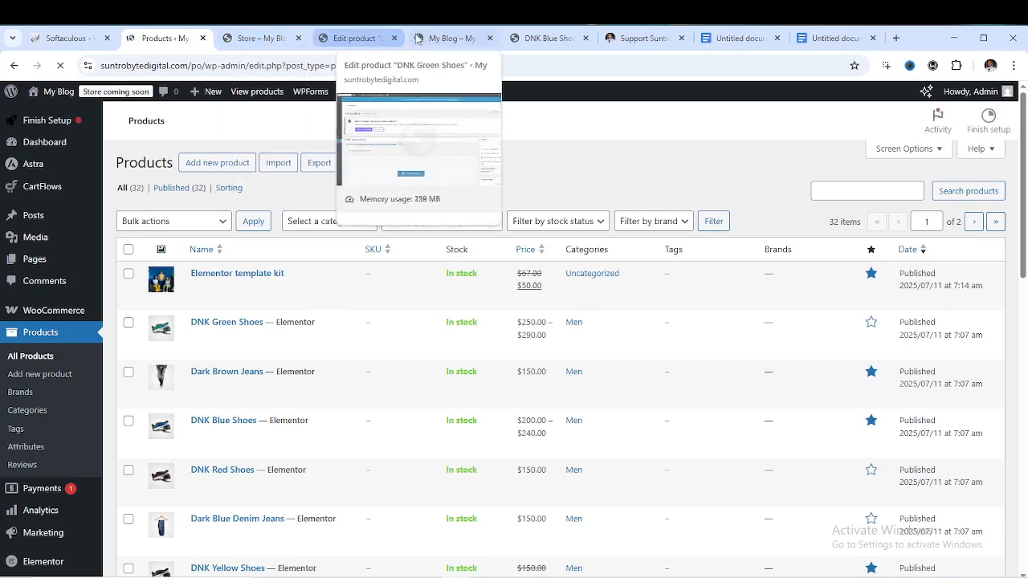
Reload the storefront homepage and check its Featured Products section
click(450, 38)
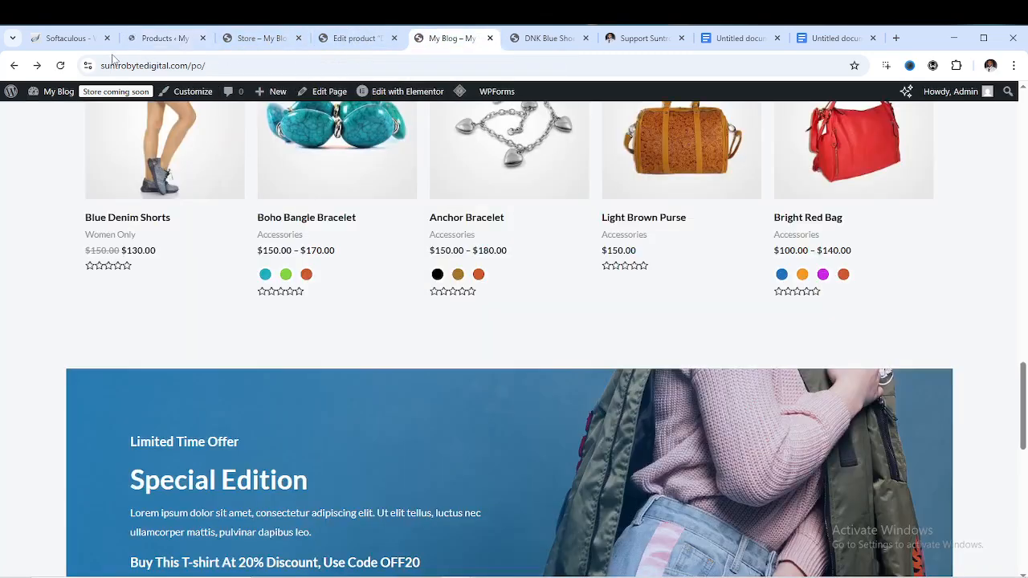
click(61, 65)
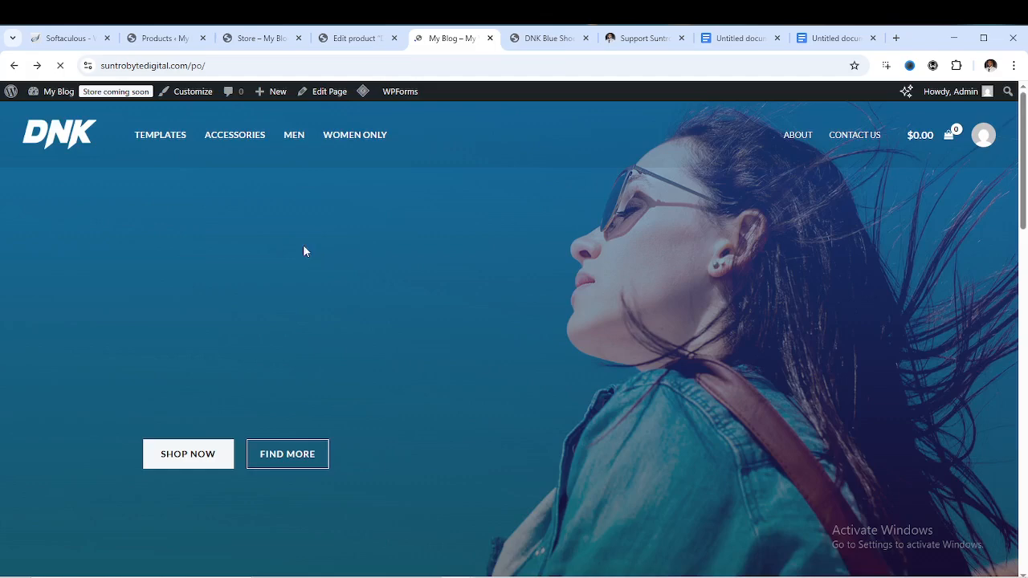
scroll(307, 239, up, 2)
scroll(330, 239, up, 7)
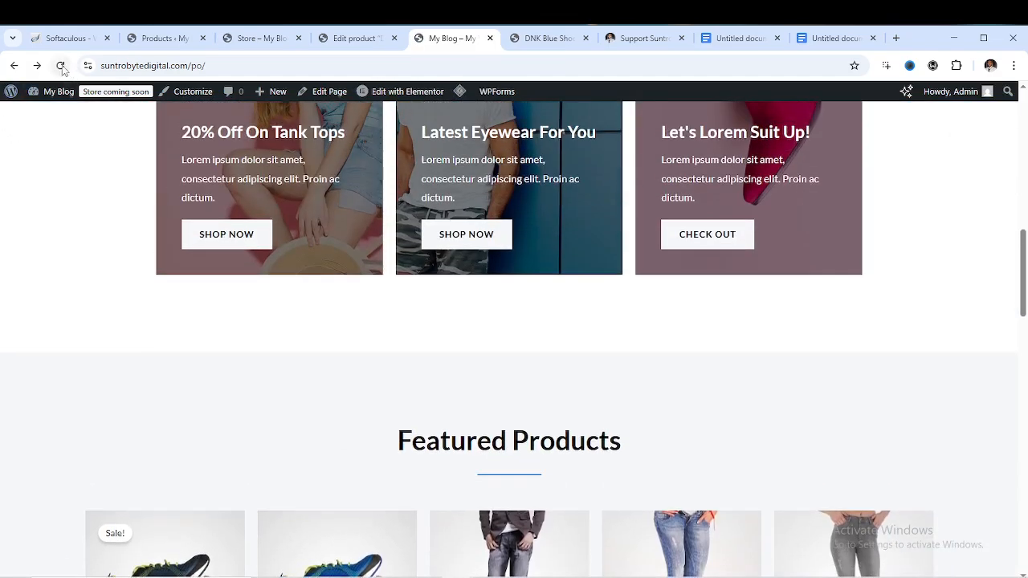
click(60, 65)
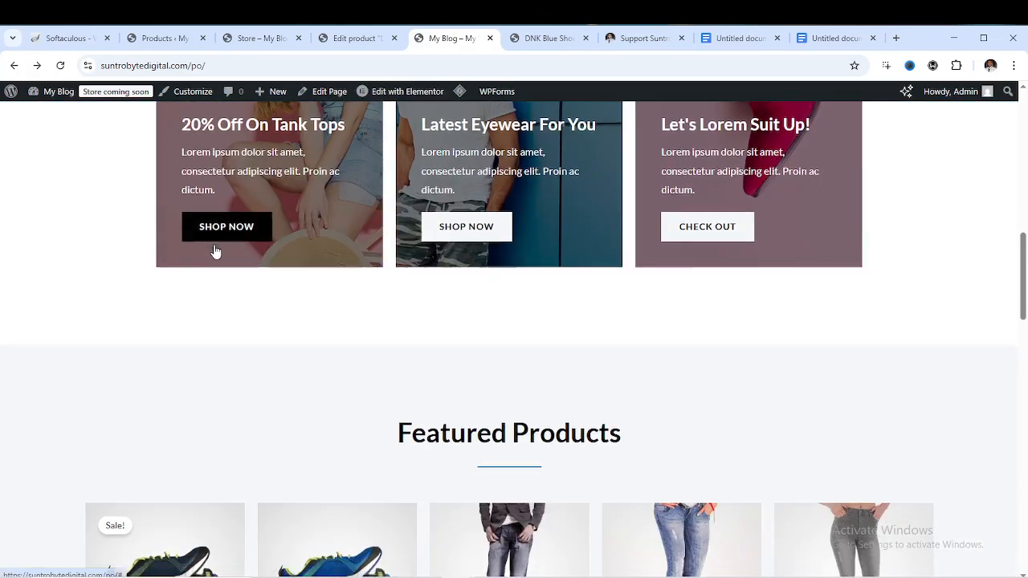
scroll(215, 252, down, 10)
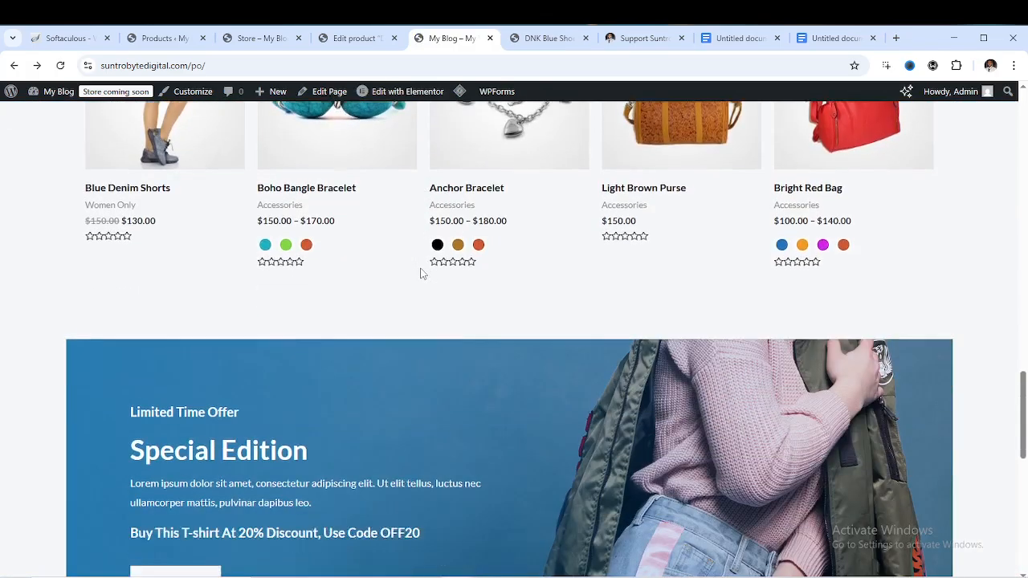
scroll(420, 270, up, 7)
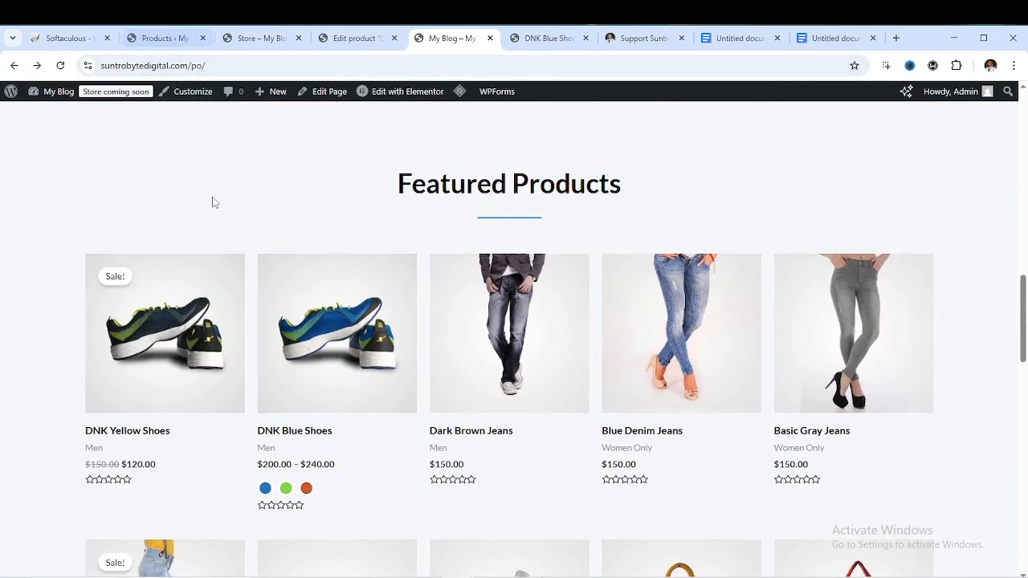
Quick Edit the Elementor template kit to add the Men and Accessories categories, then Update
click(162, 36)
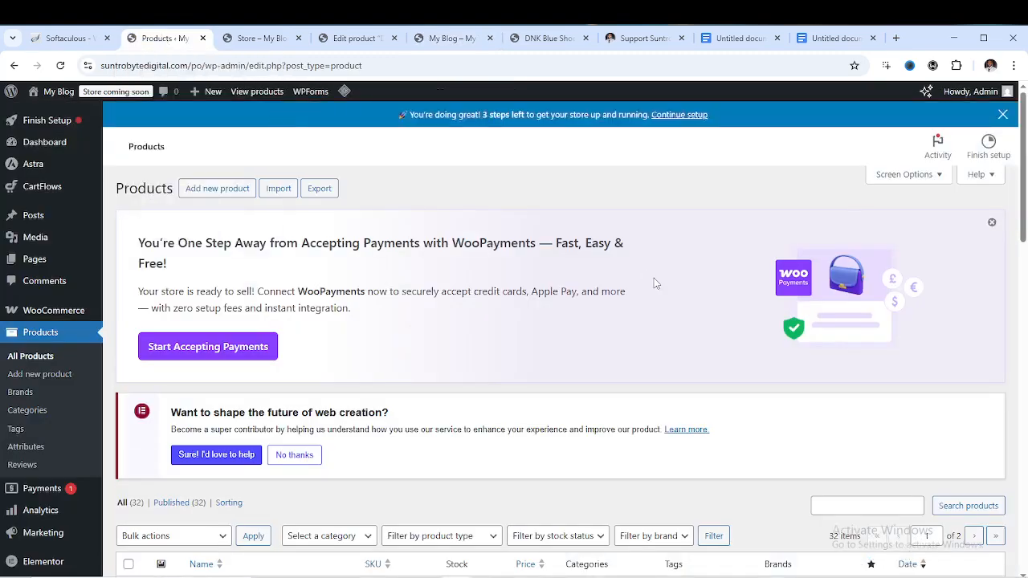
scroll(654, 283, down, 5)
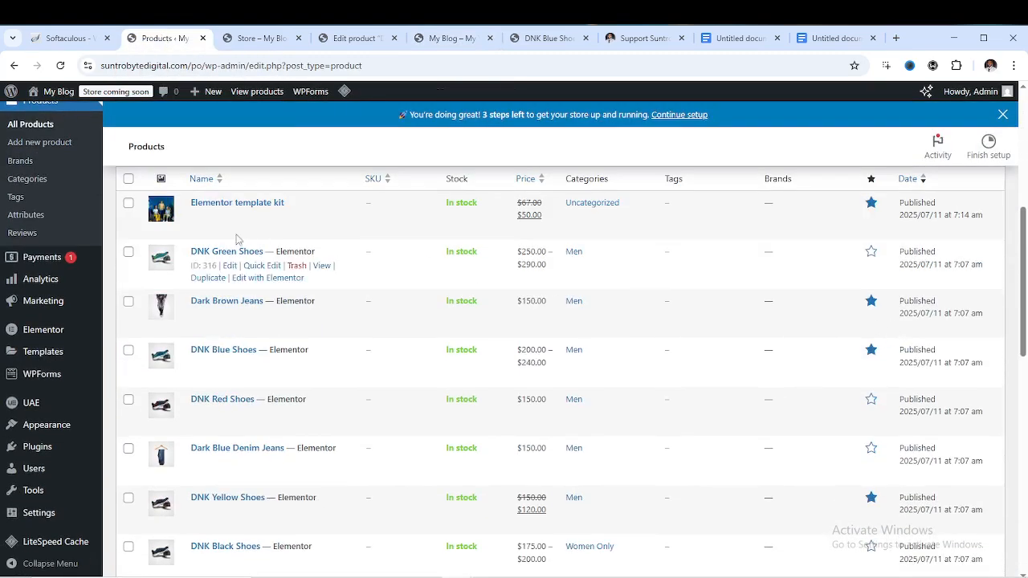
click(263, 216)
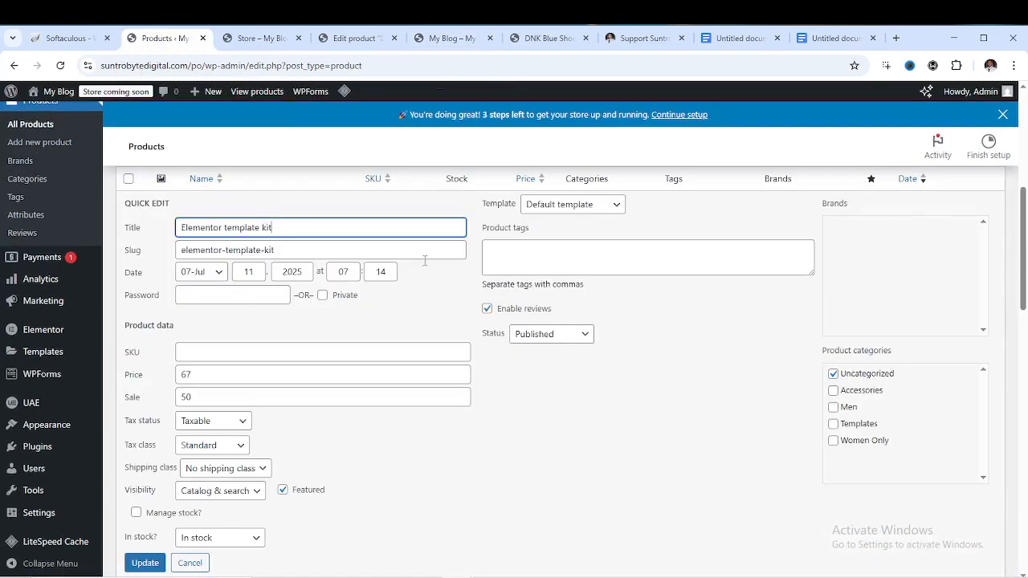
scroll(289, 361, down, 2)
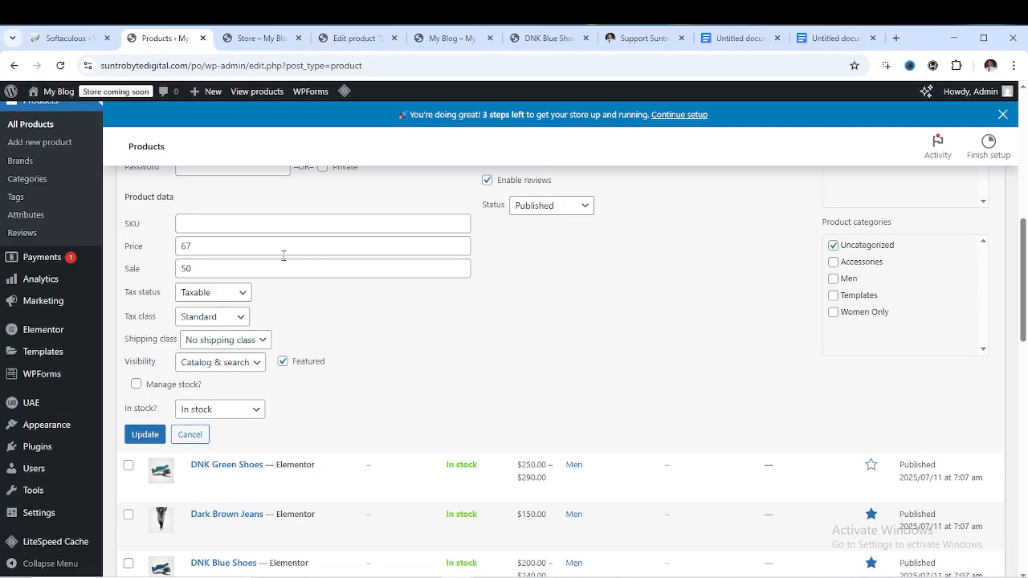
scroll(283, 256, up, 2)
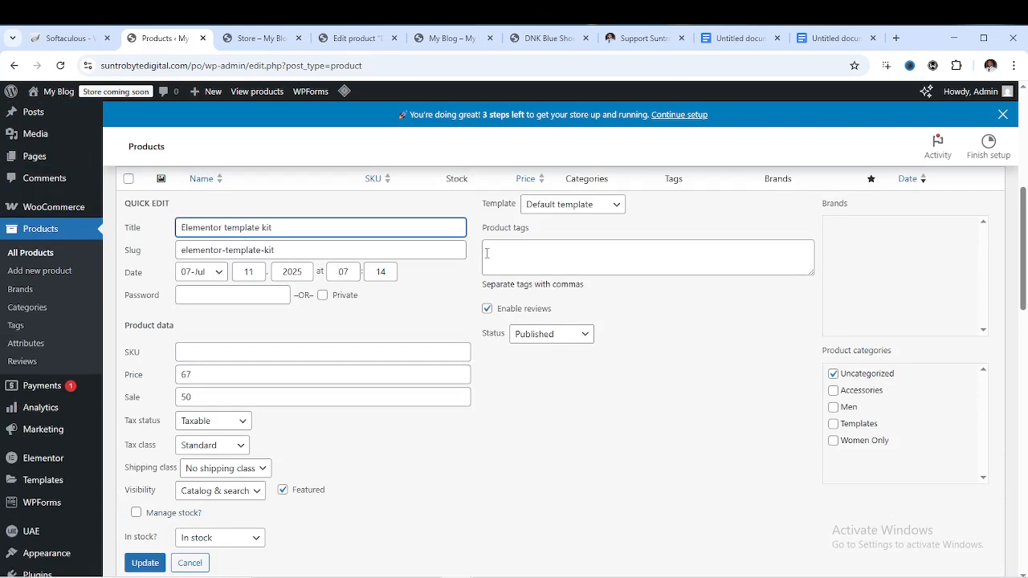
scroll(213, 395, down, 2)
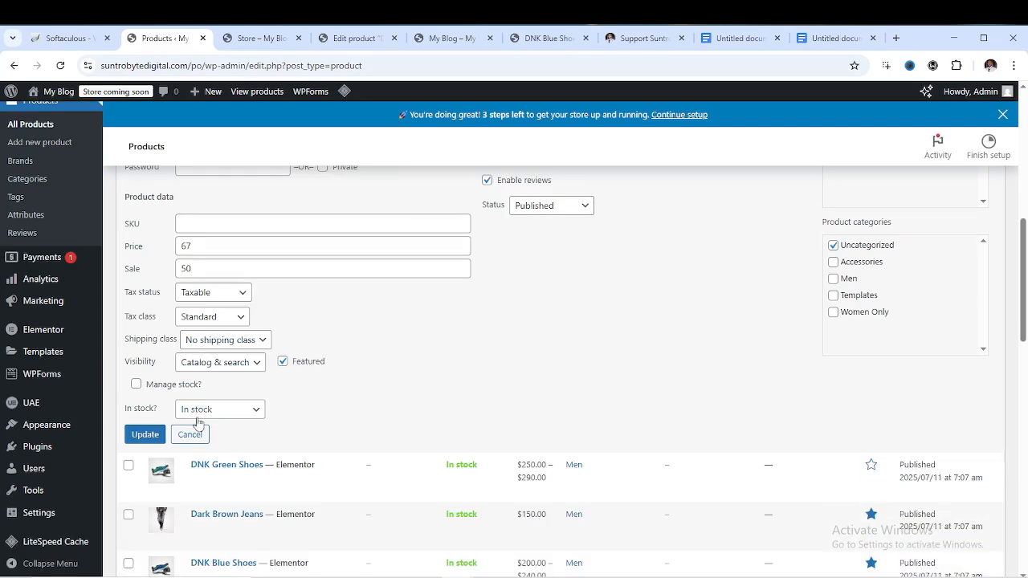
scroll(205, 379, up, 2)
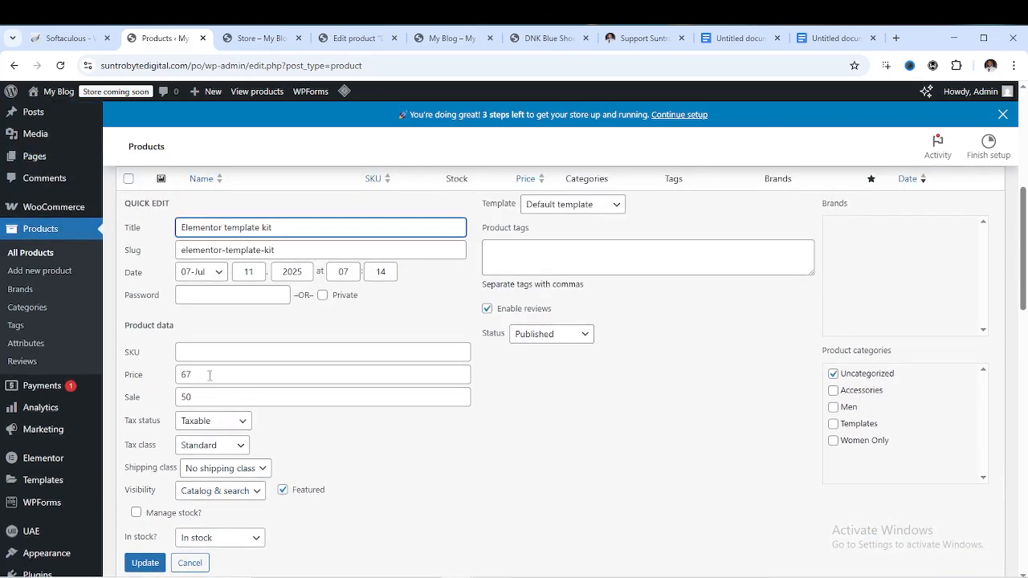
click(833, 407)
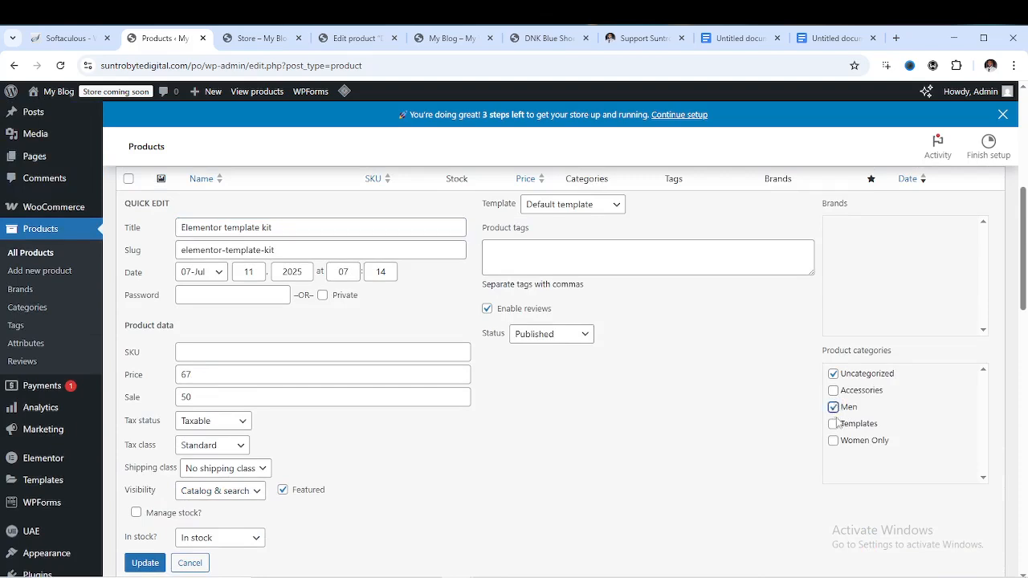
click(834, 390)
click(145, 562)
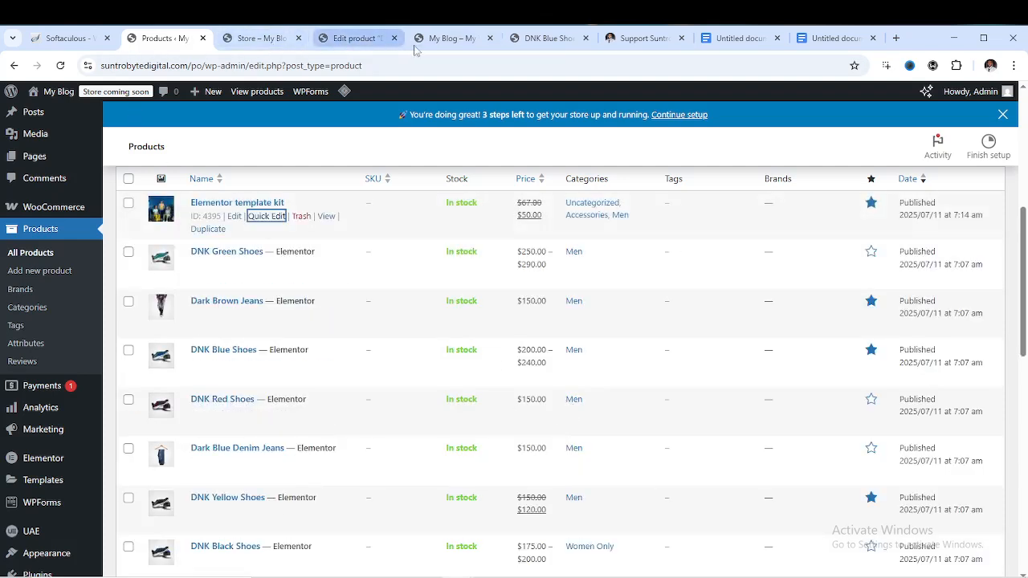
Reload the storefront and add the Elementor template kit to the cart from its product page
click(460, 41)
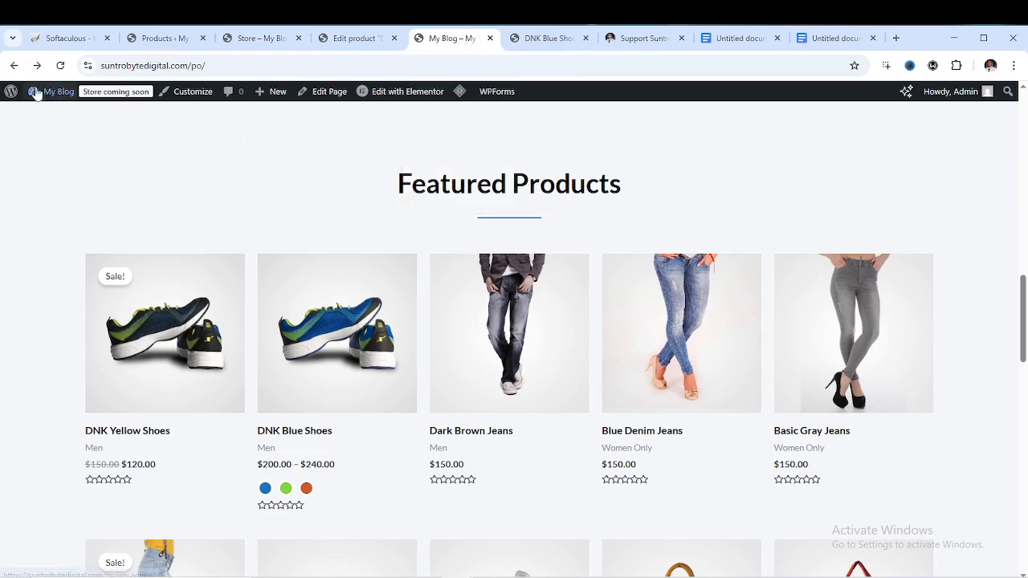
click(60, 65)
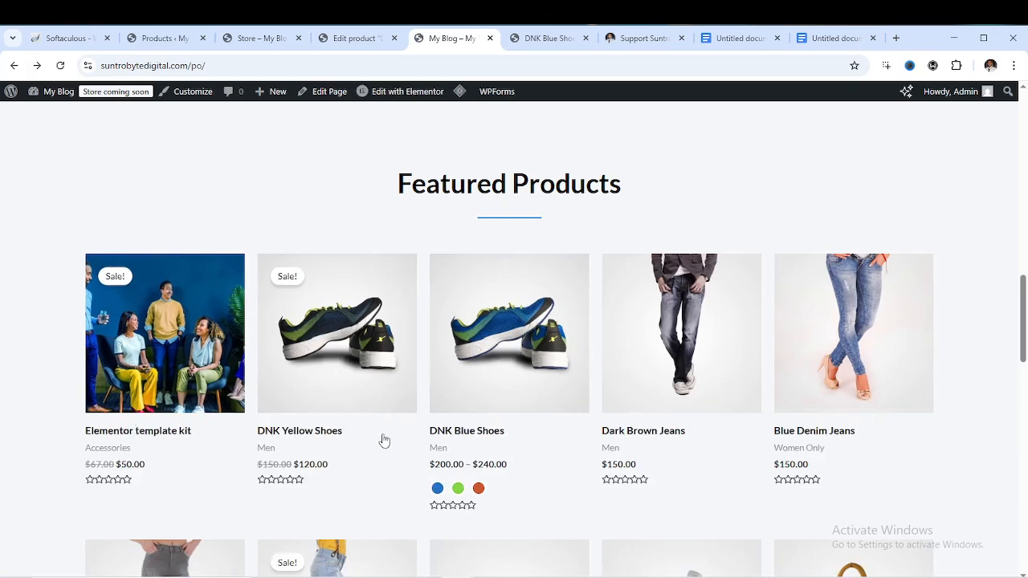
click(144, 438)
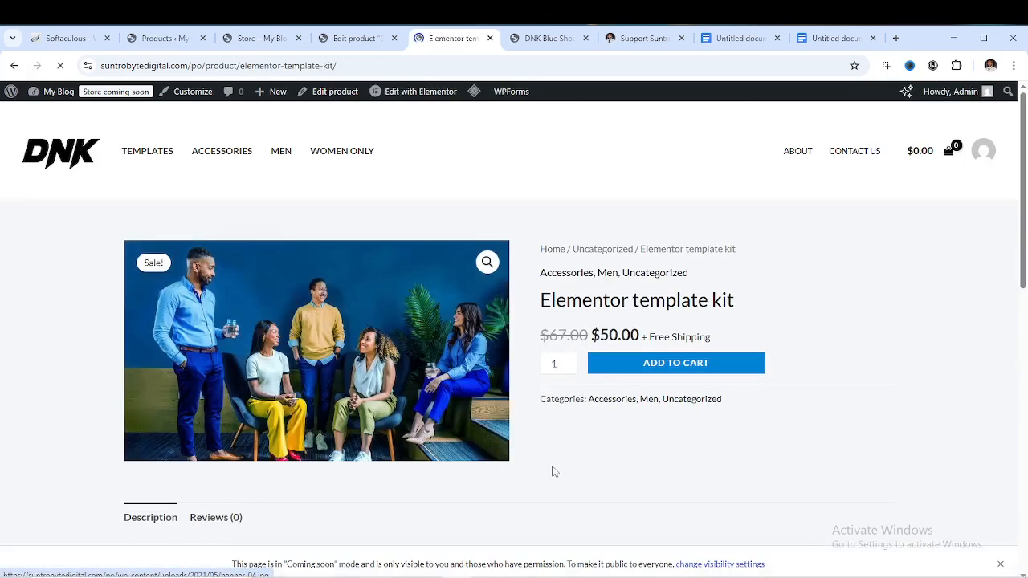
click(693, 366)
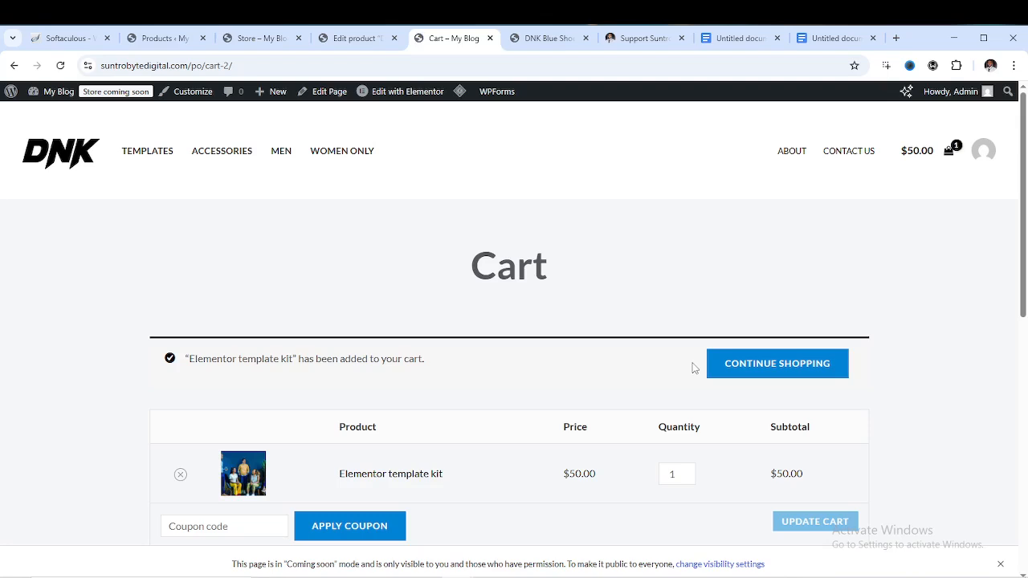
Proceed from the cart page to checkout
scroll(677, 422, down, 2)
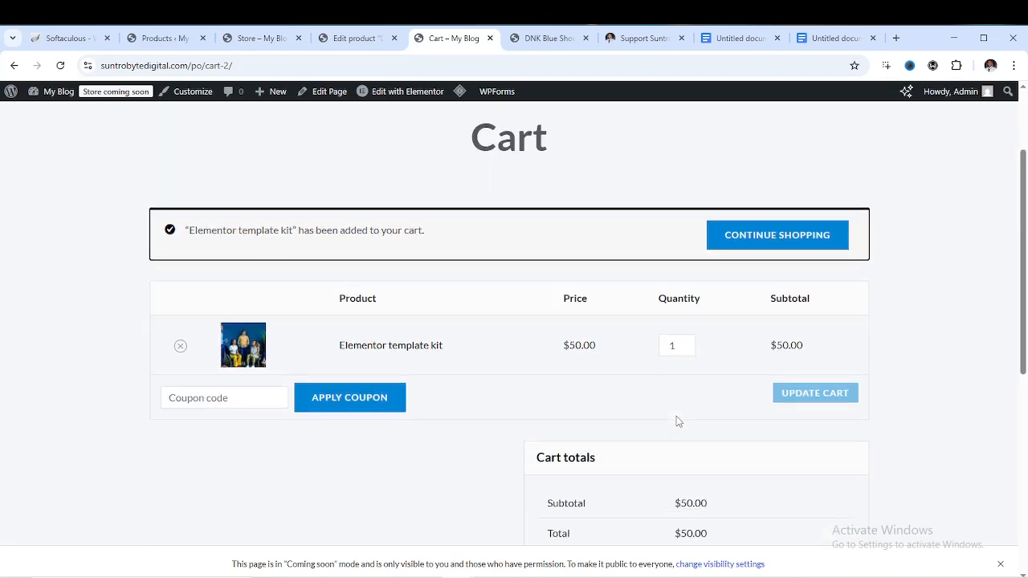
scroll(663, 420, down, 1)
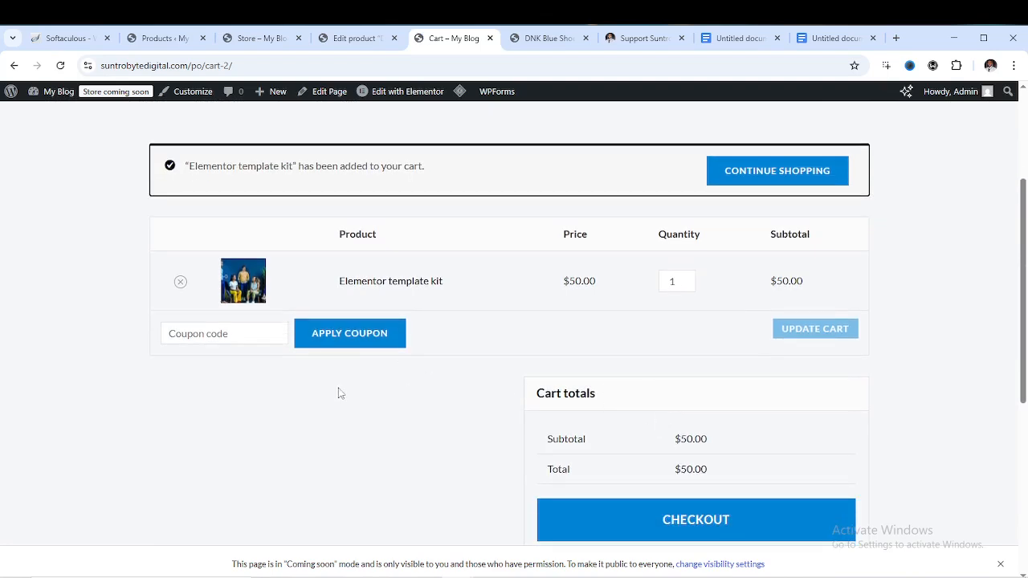
click(208, 337)
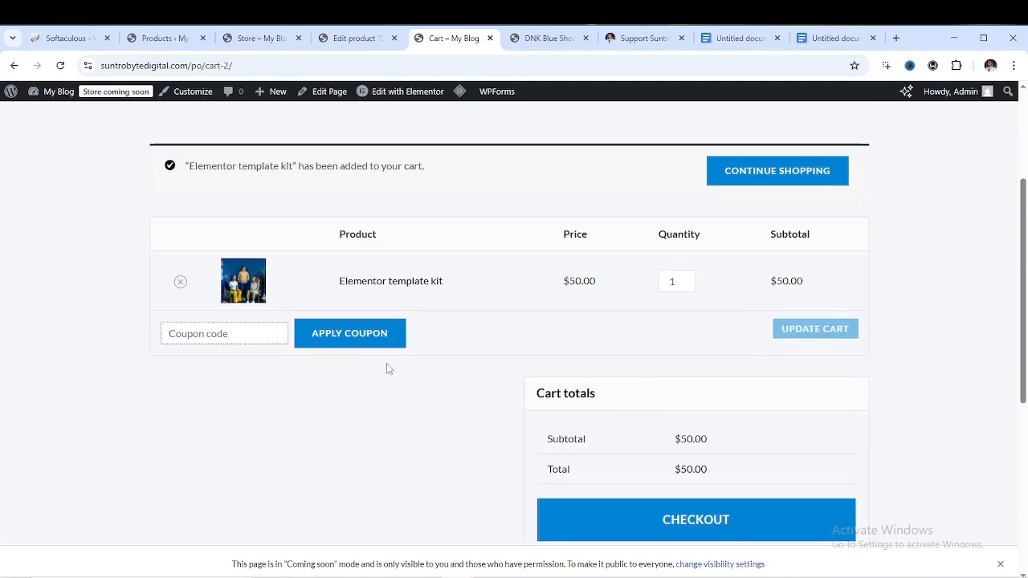
scroll(699, 487, down, 1)
click(704, 456)
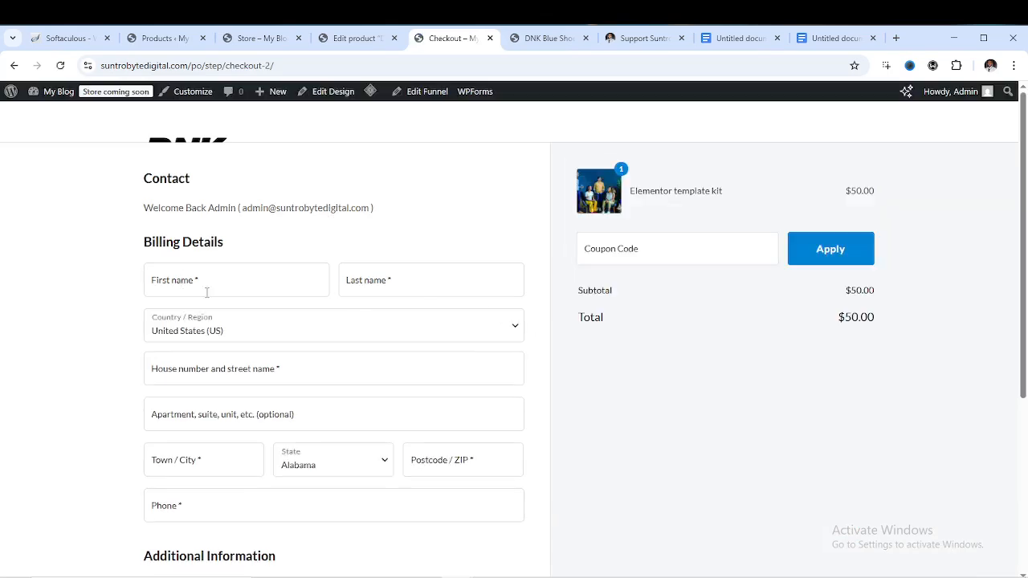
scroll(273, 301, down, 4)
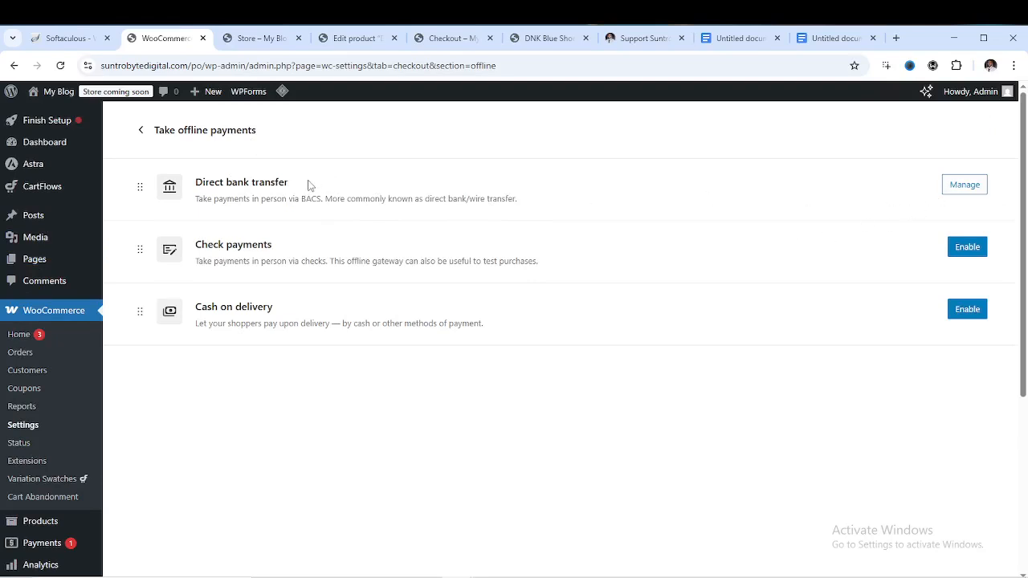
Open the Direct bank transfer settings and review its description
click(965, 186)
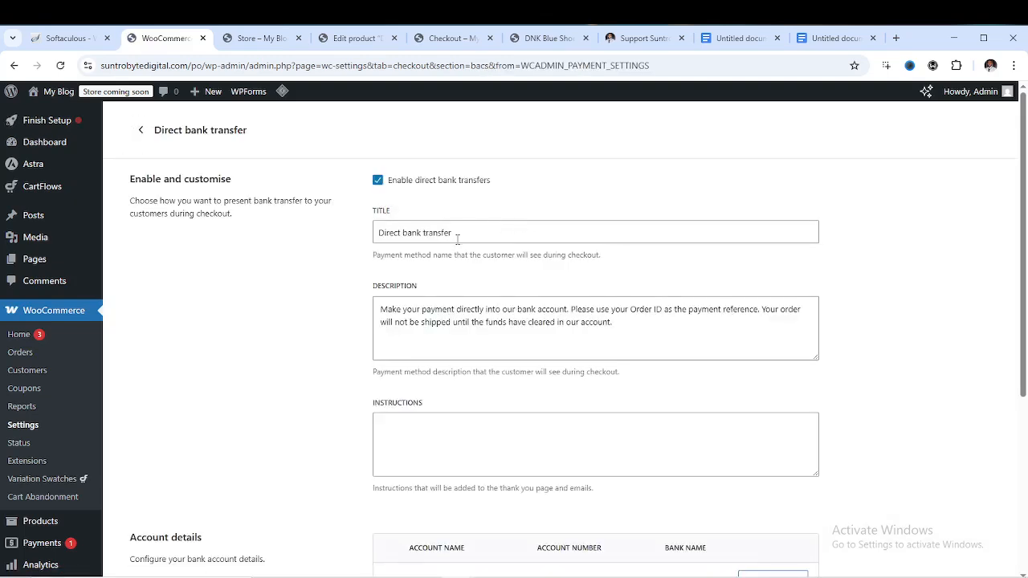
click(622, 323)
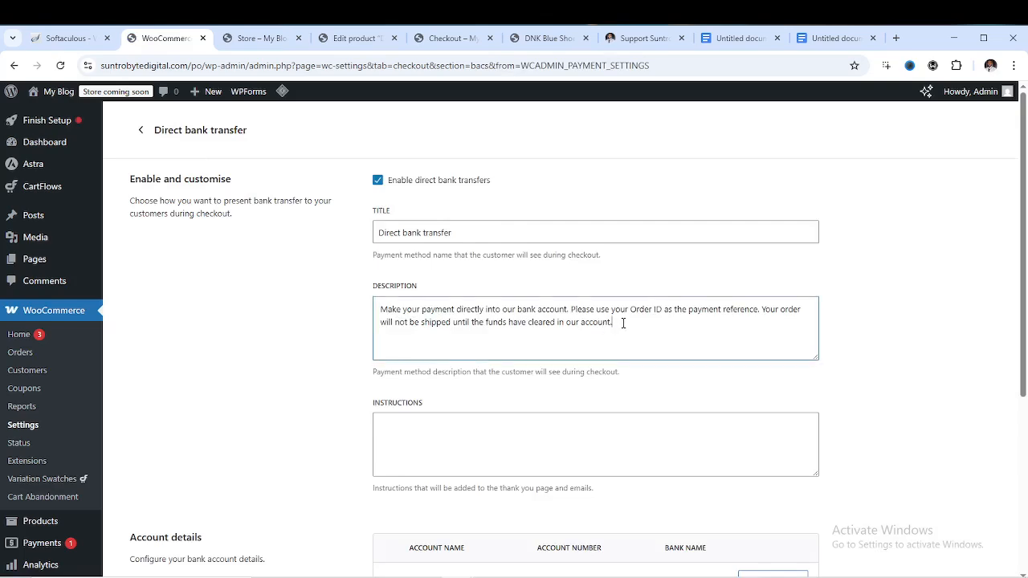
scroll(625, 322, down, 3)
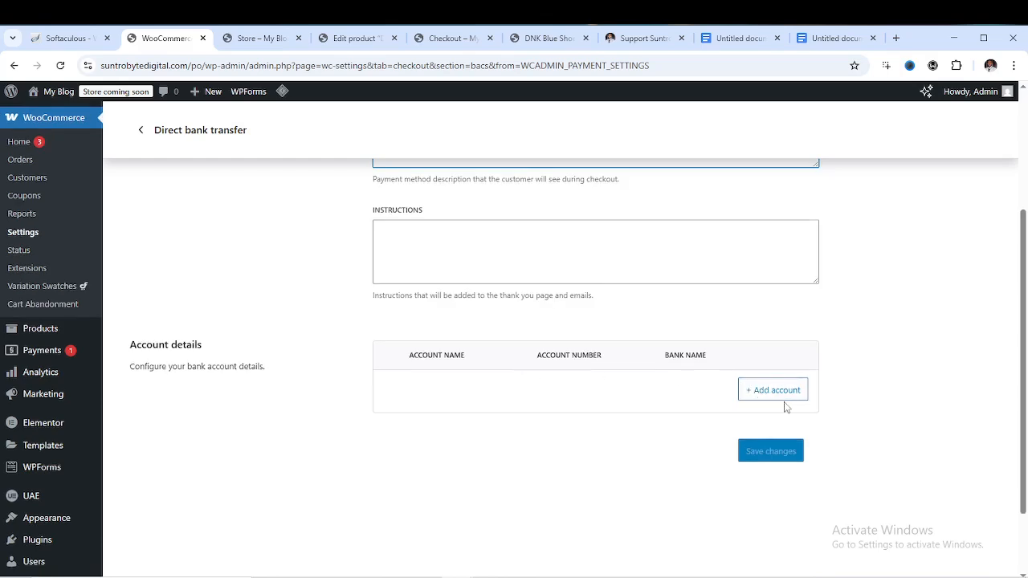
Start a new bank account with its country set to United States (US)
click(779, 393)
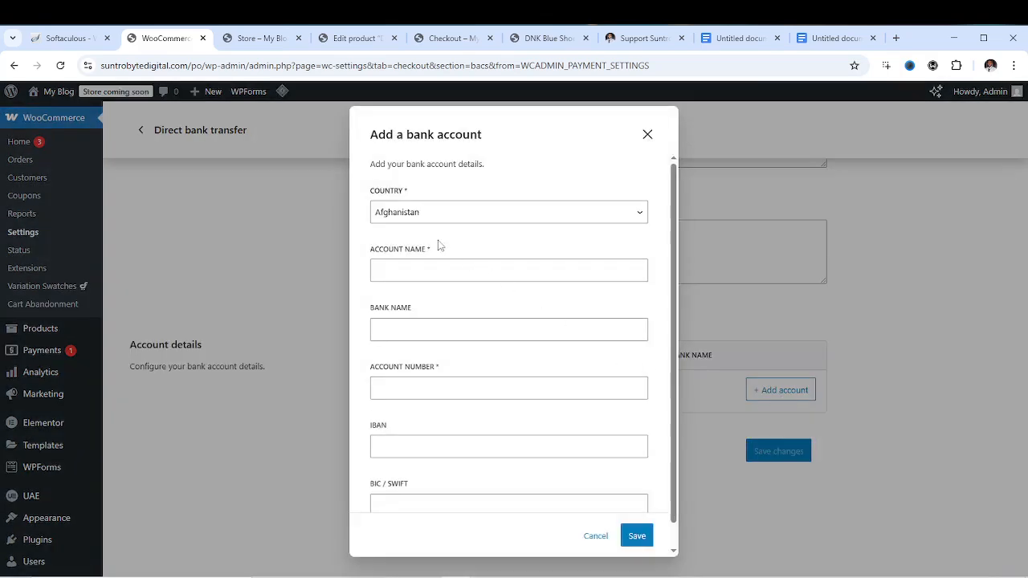
click(472, 217)
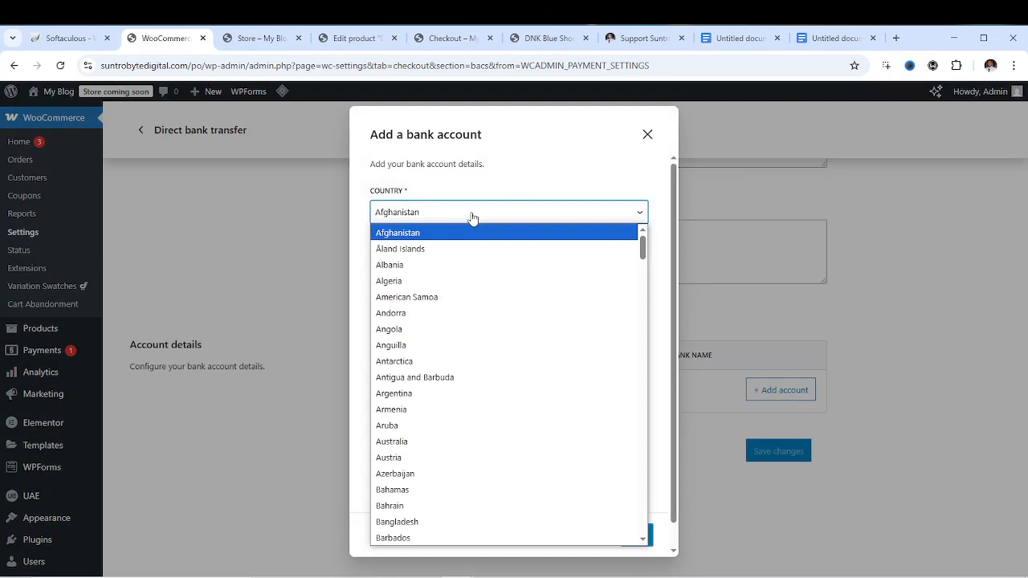
key(u)
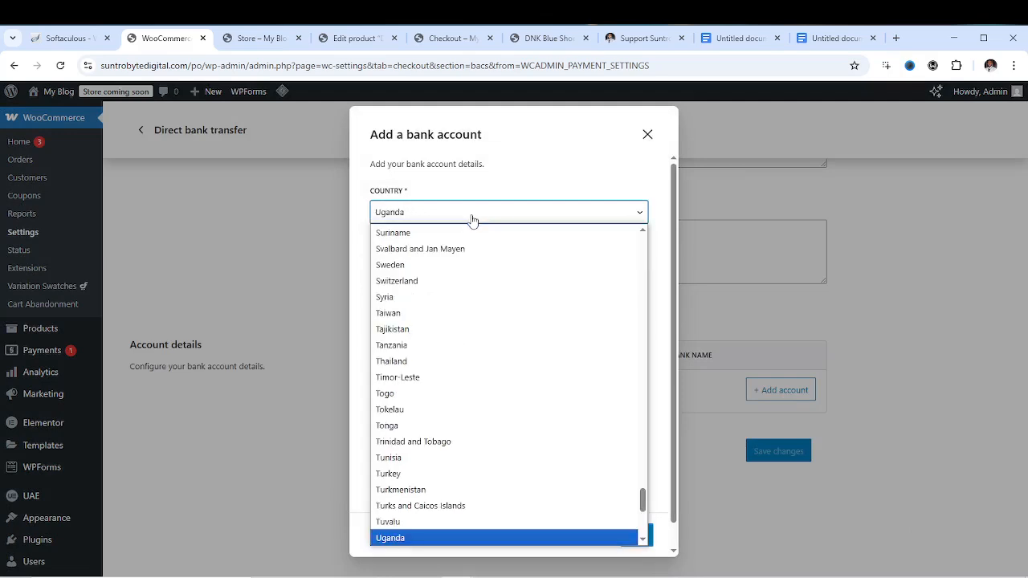
key(n)
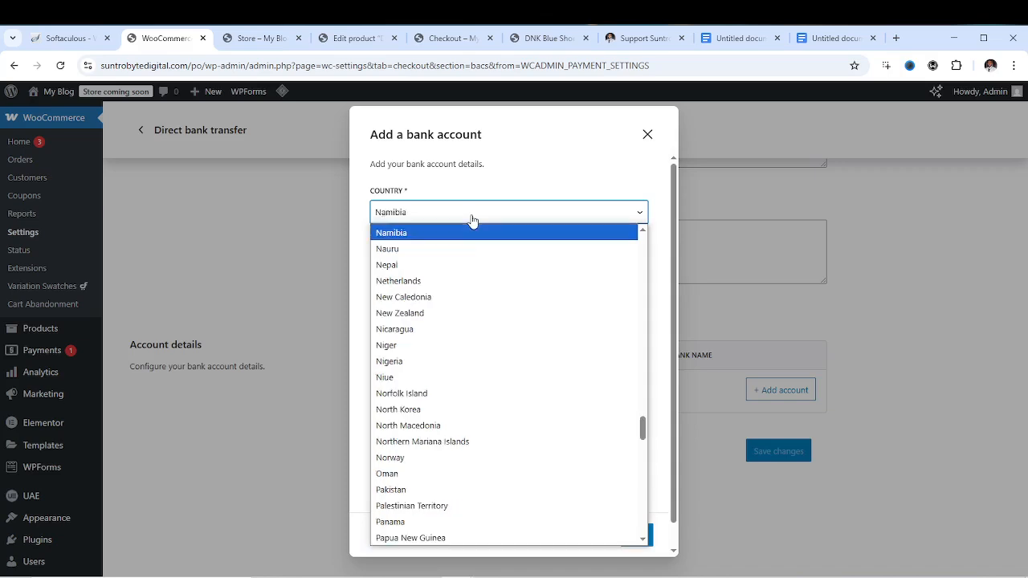
key(i)
key(t)
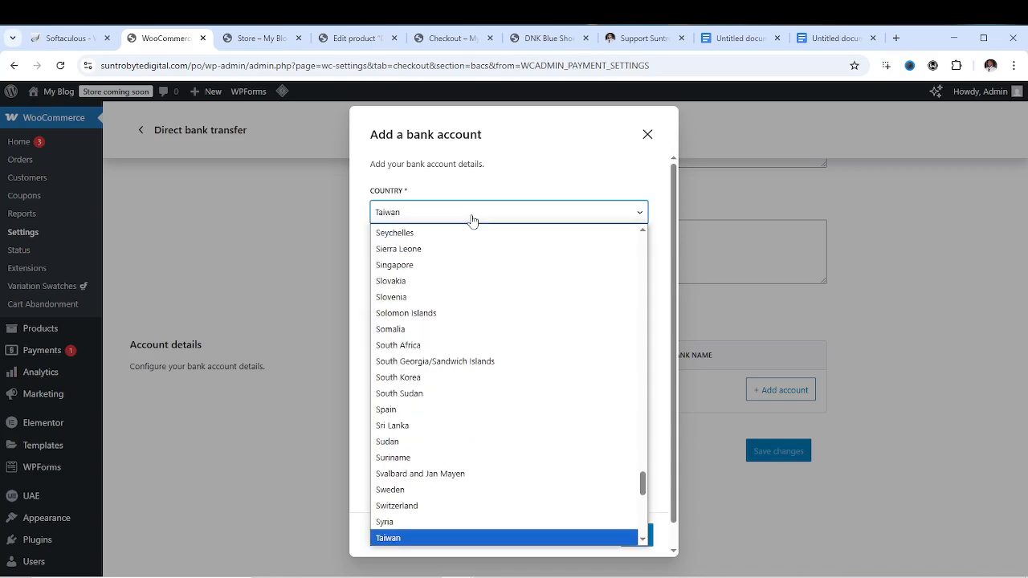
key(e)
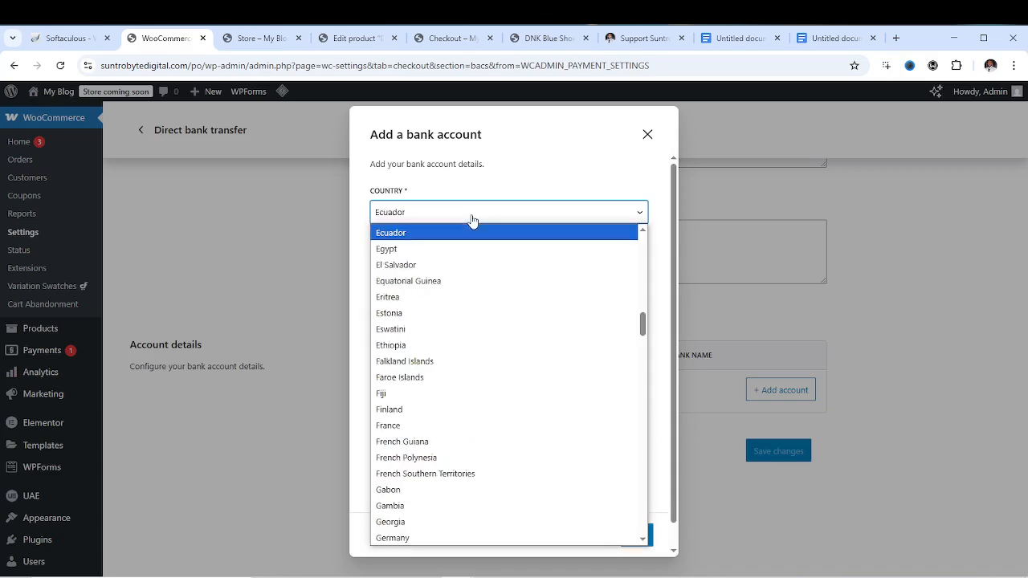
scroll(470, 287, down, 20)
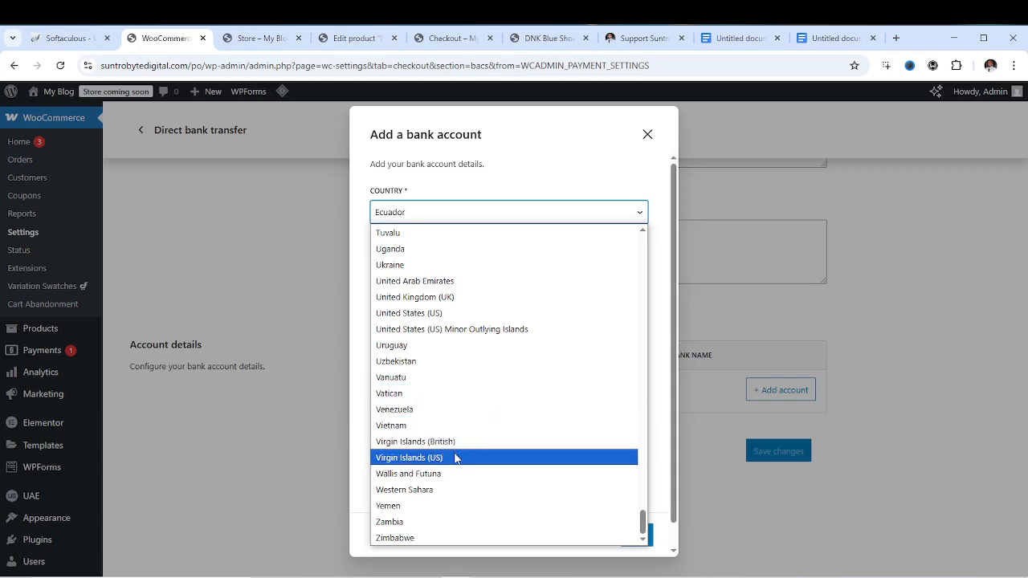
click(436, 313)
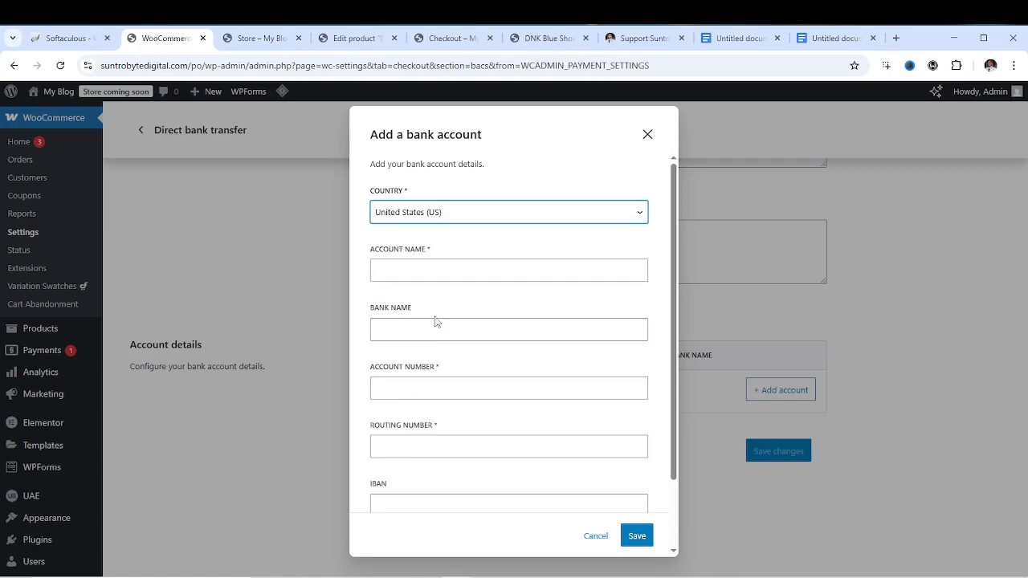
Enter the account name and Wells Fargo as bank name, moving misplaced text into the right field
click(406, 273)
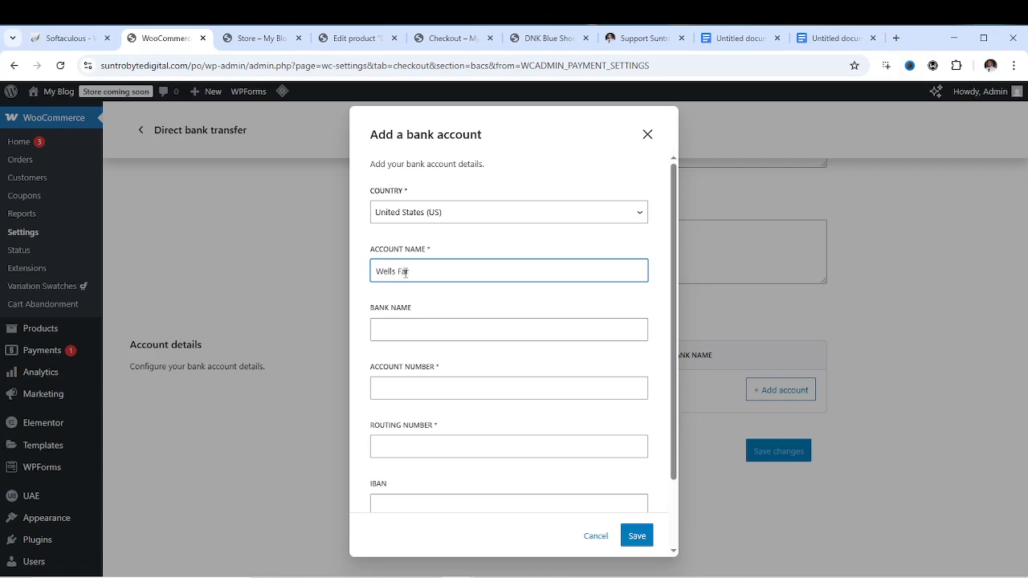
click(395, 330)
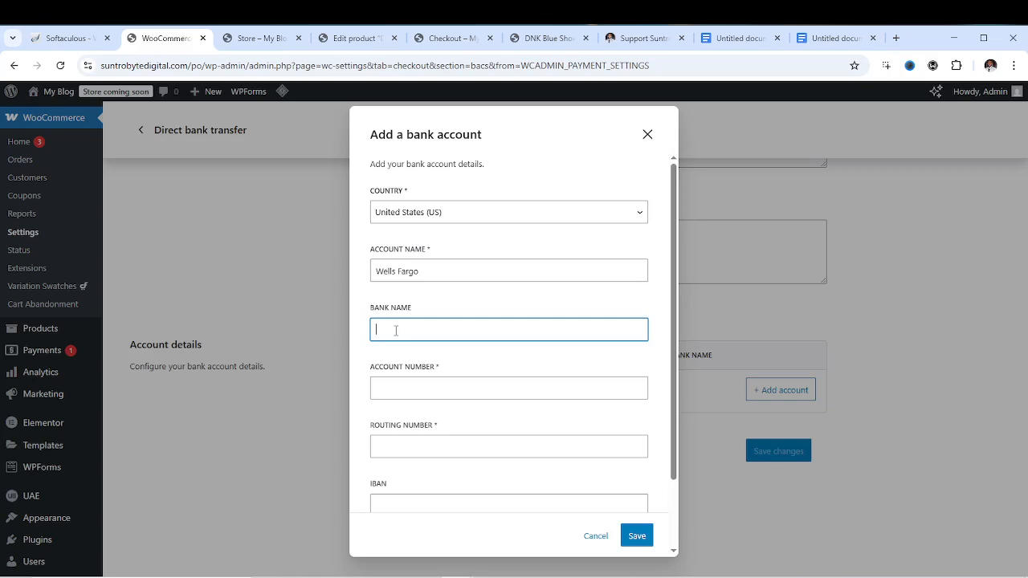
click(395, 271)
key(ctrl+a)
key(ctrl+c)
right_click(395, 271)
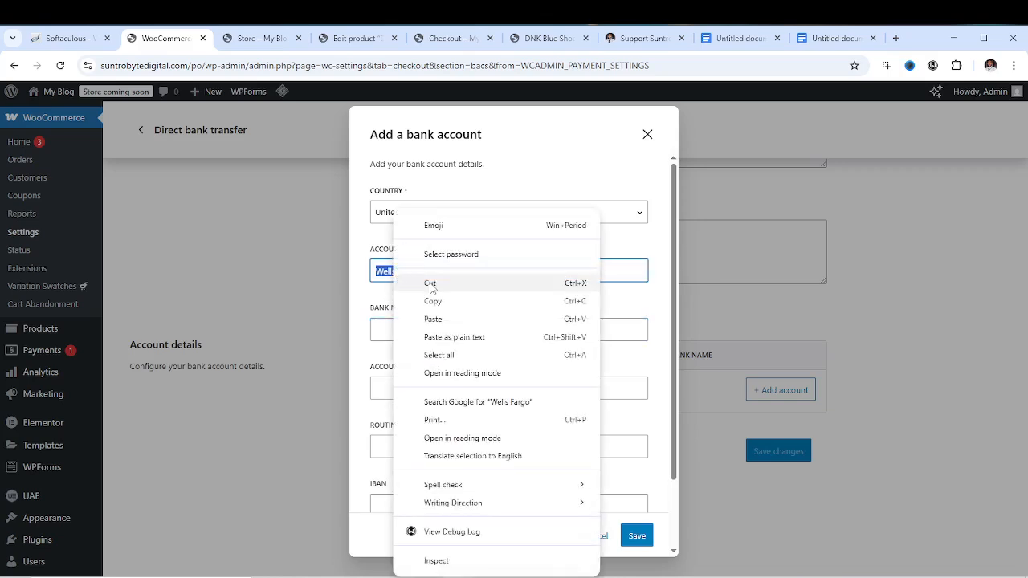
click(430, 283)
click(393, 330)
key(ctrl+v)
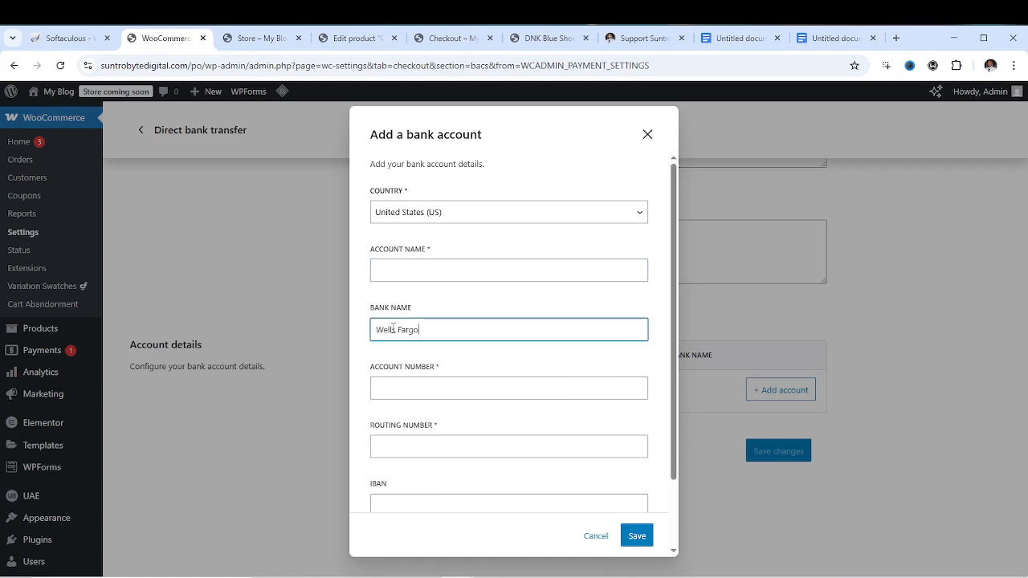
click(396, 267)
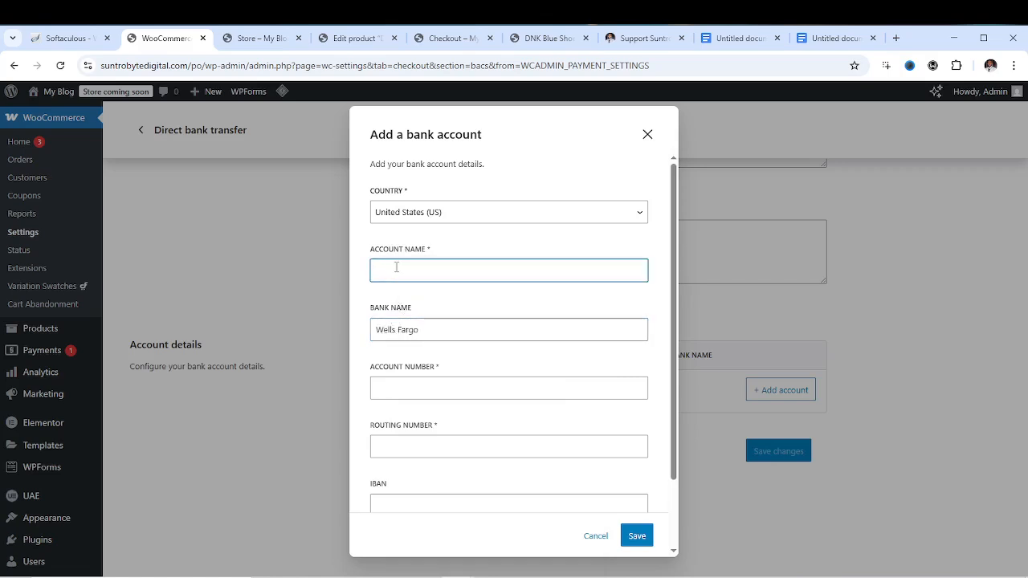
text(Godfrey)
Fill in the account number, routing number, IBAN and BIC / SWIFT fields
scroll(466, 346, down, 1)
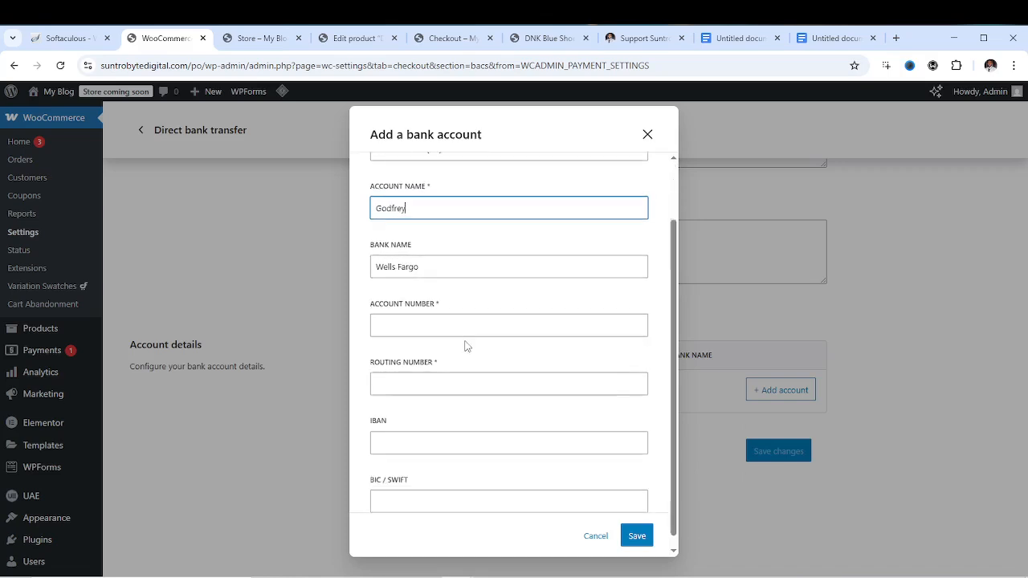
click(434, 314)
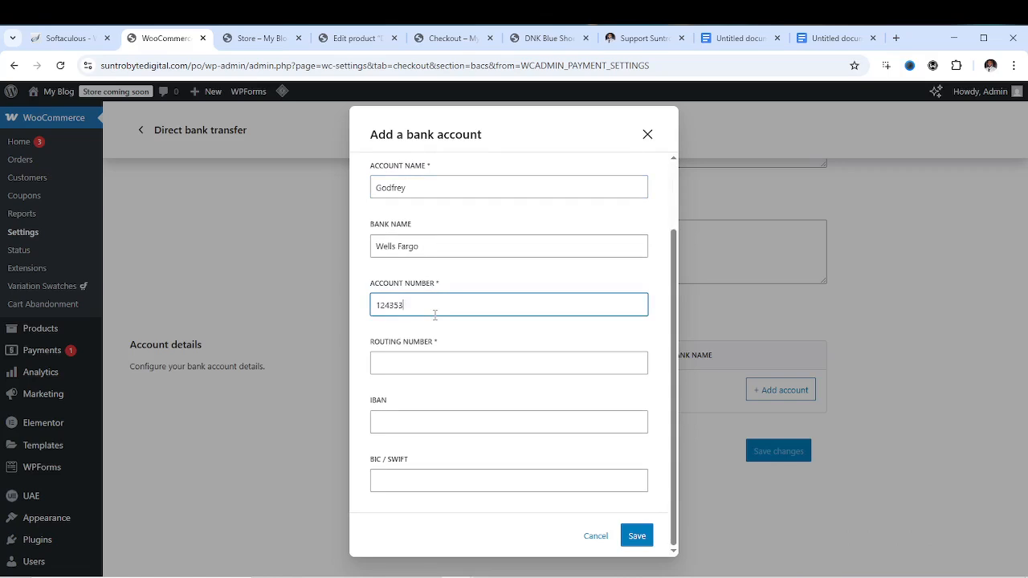
click(426, 365)
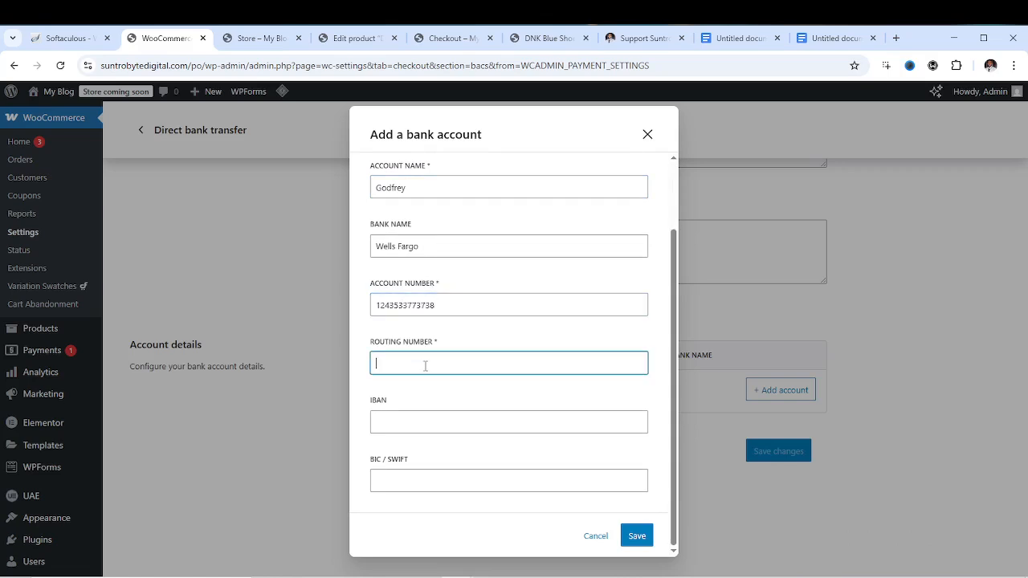
click(423, 421)
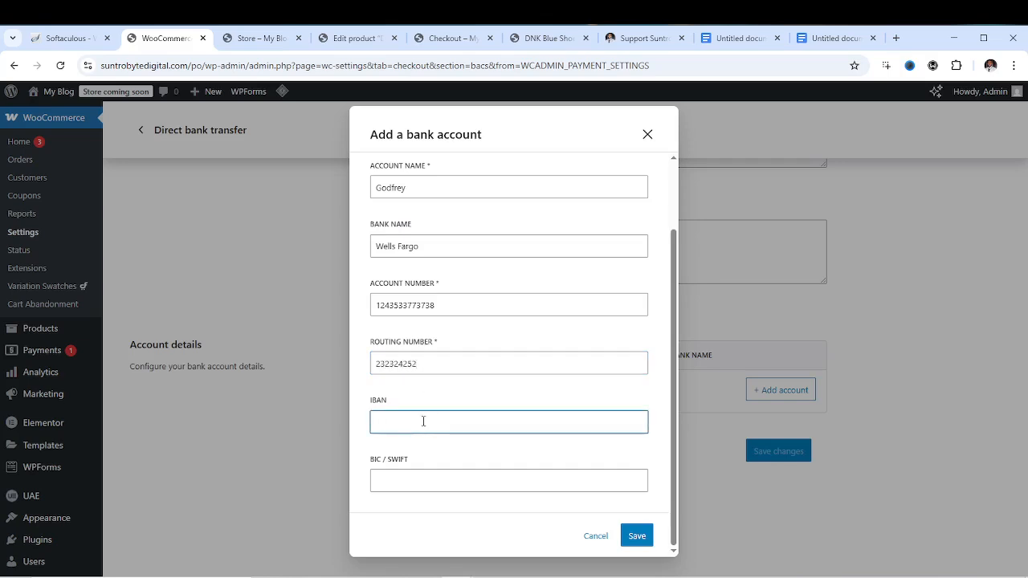
click(411, 477)
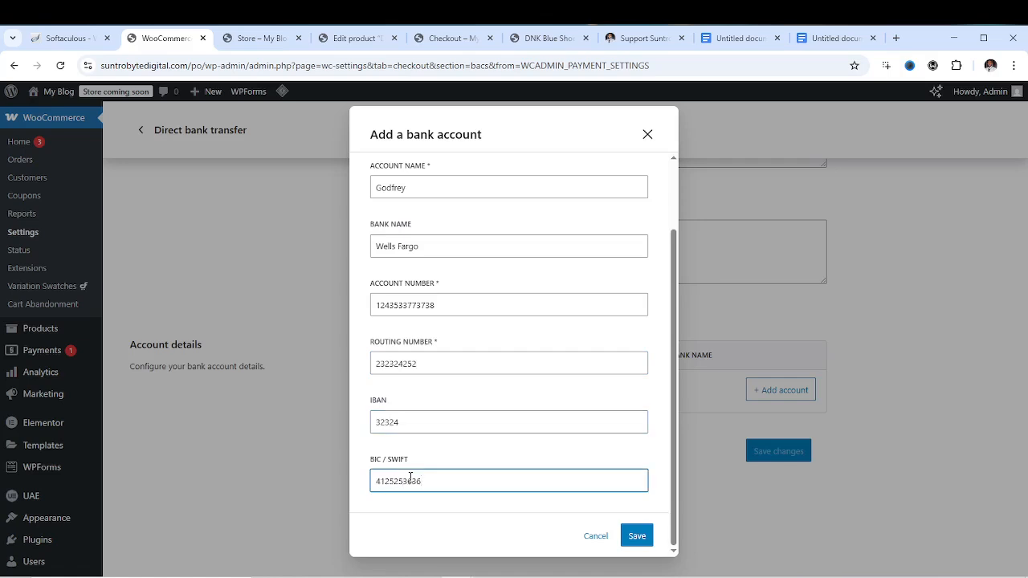
Save the Wells Fargo account and the Direct bank transfer settings
click(637, 536)
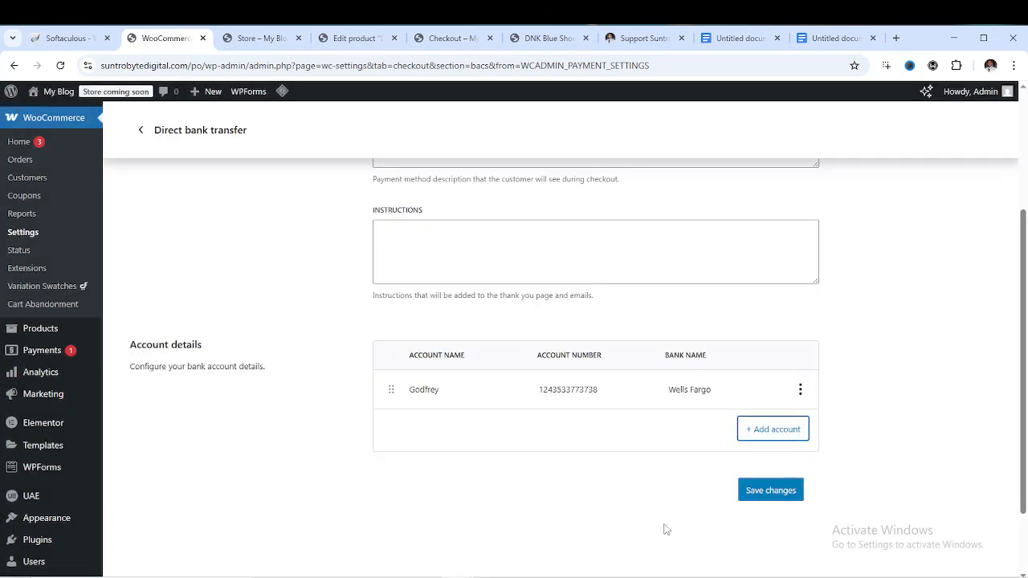
click(770, 497)
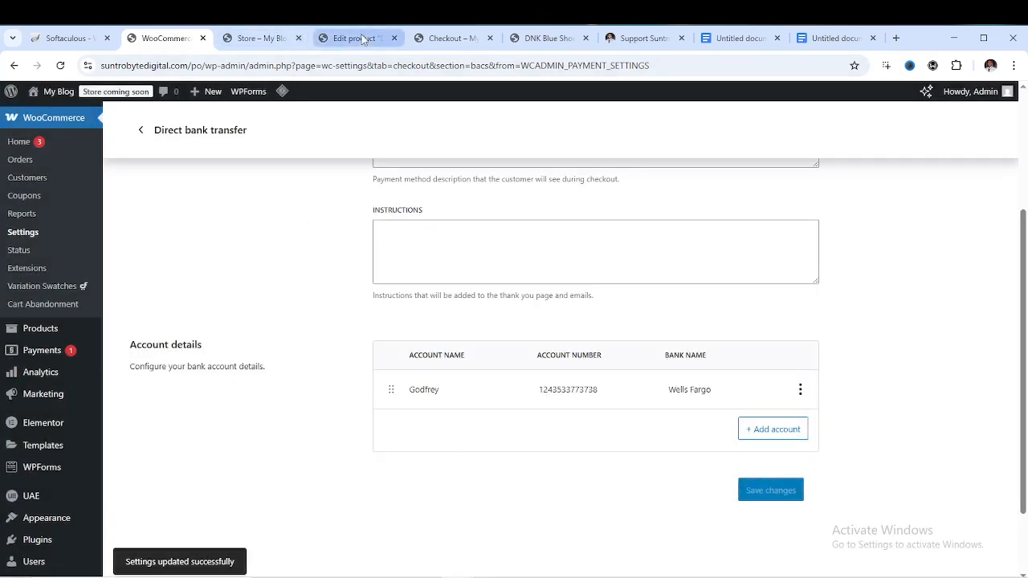
click(451, 37)
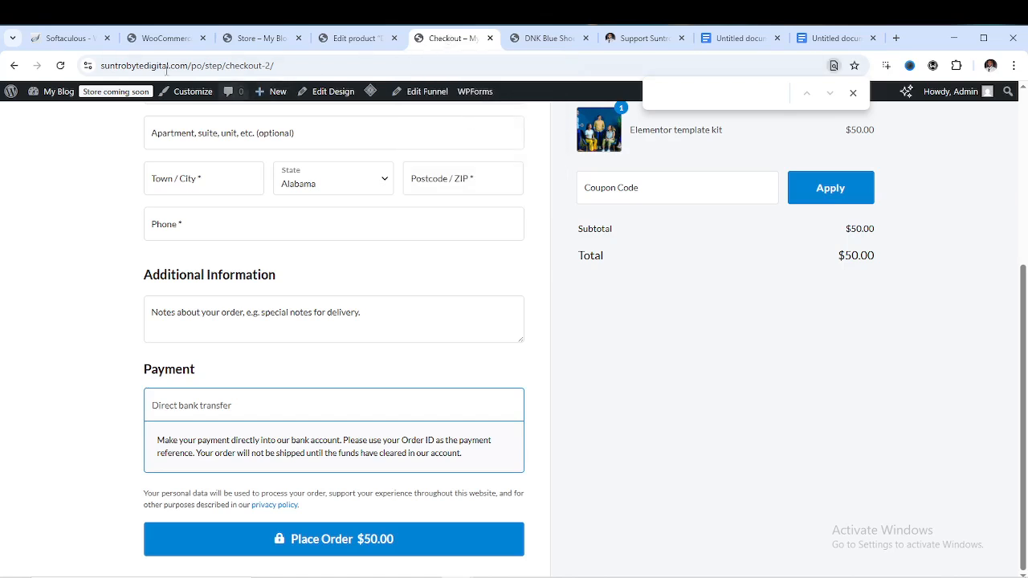
Reload checkout repeatedly until Direct bank transfer appears, and select its description text
click(61, 67)
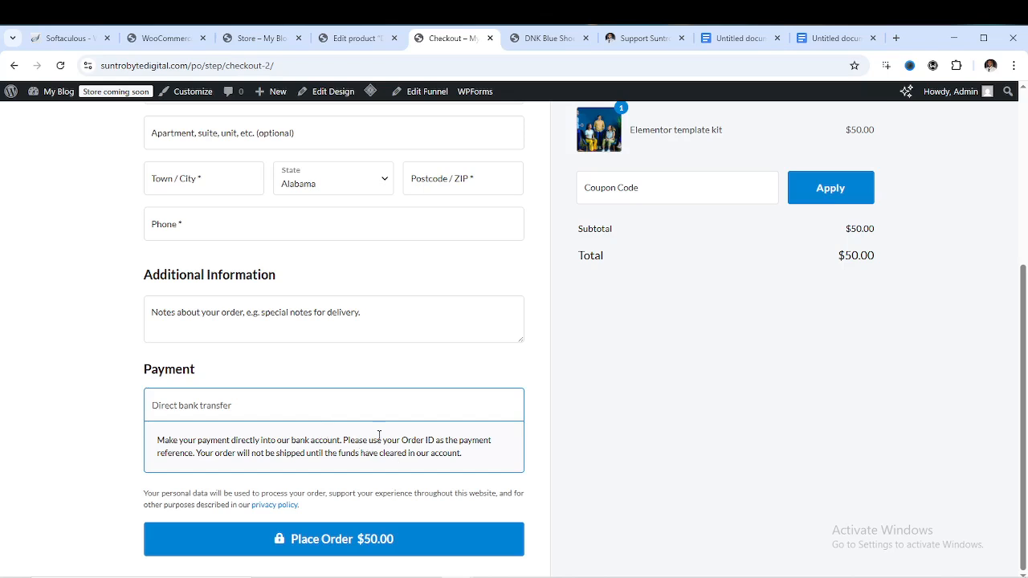
click(60, 65)
scroll(410, 378, up, 4)
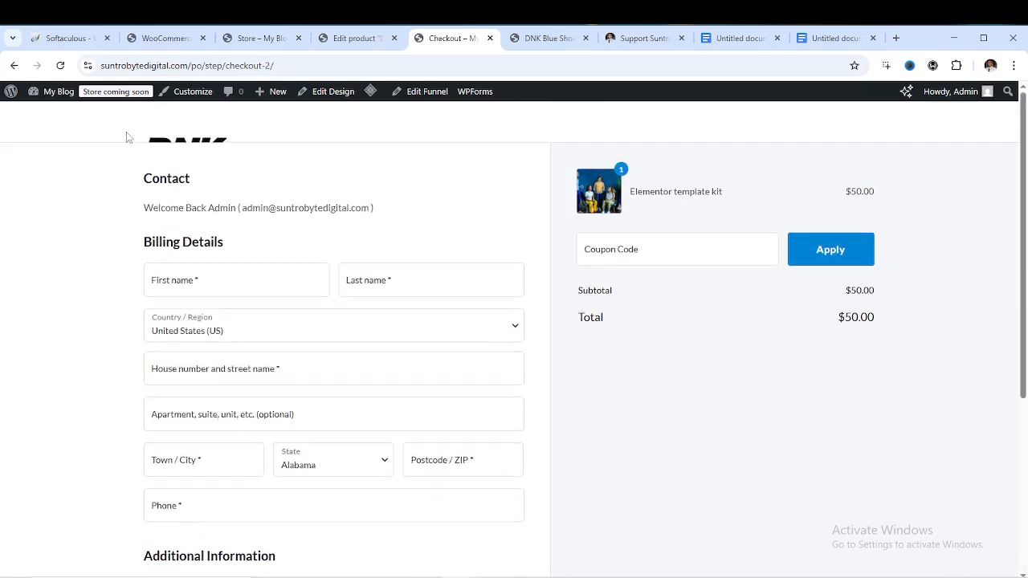
click(60, 65)
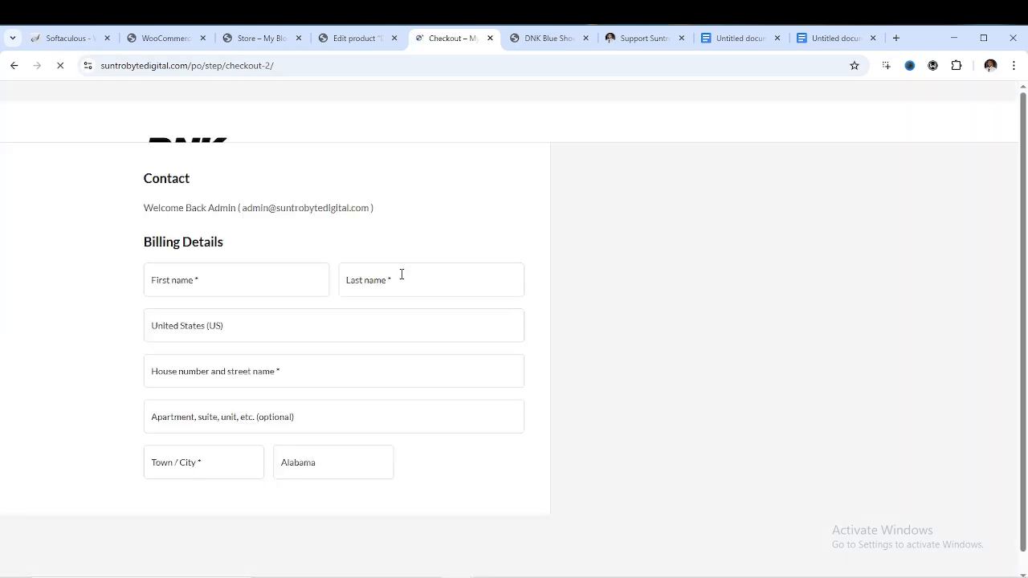
scroll(374, 283, down, 4)
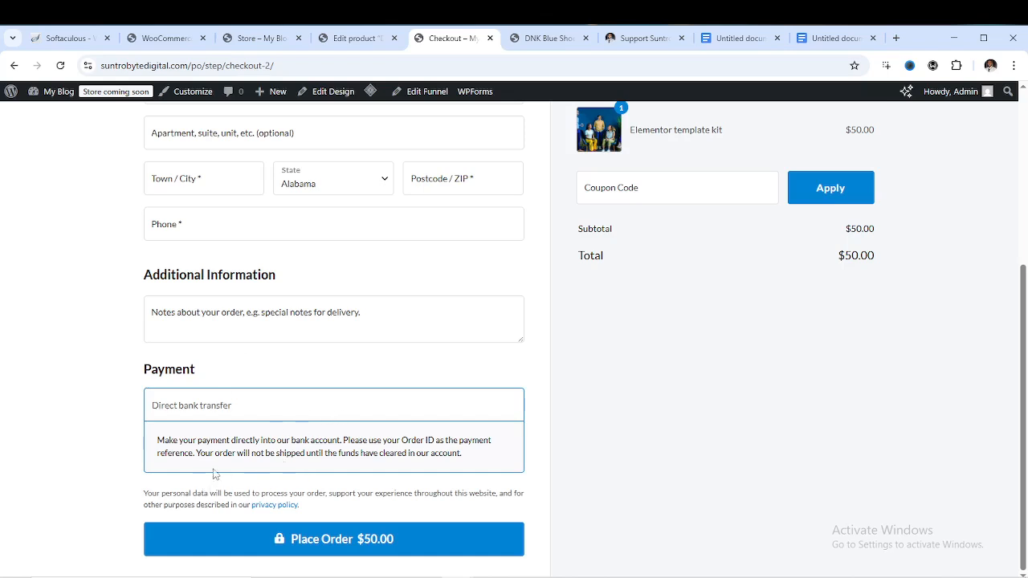
triple_click(474, 458)
scroll(420, 413, up, 5)
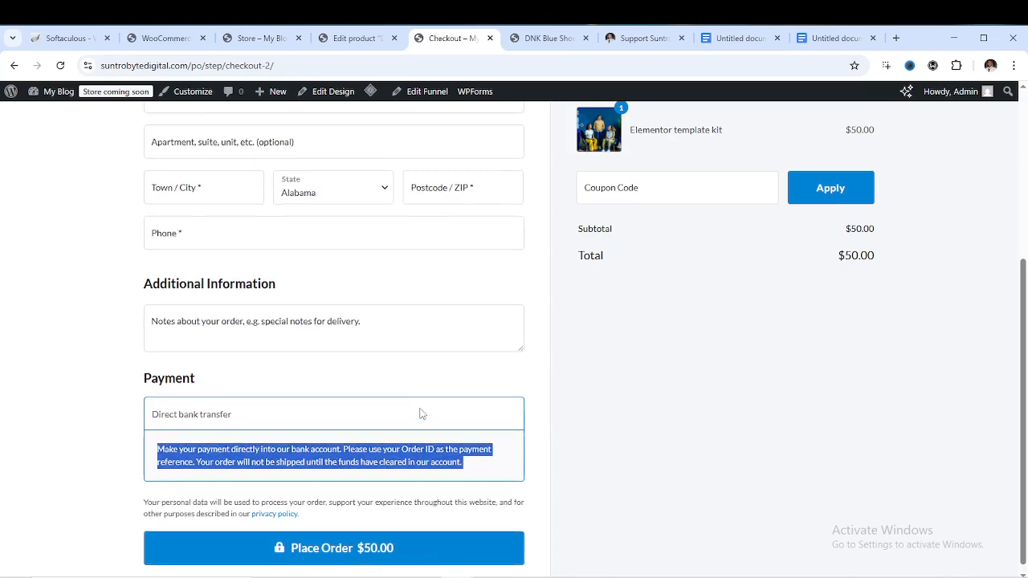
scroll(418, 398, down, 4)
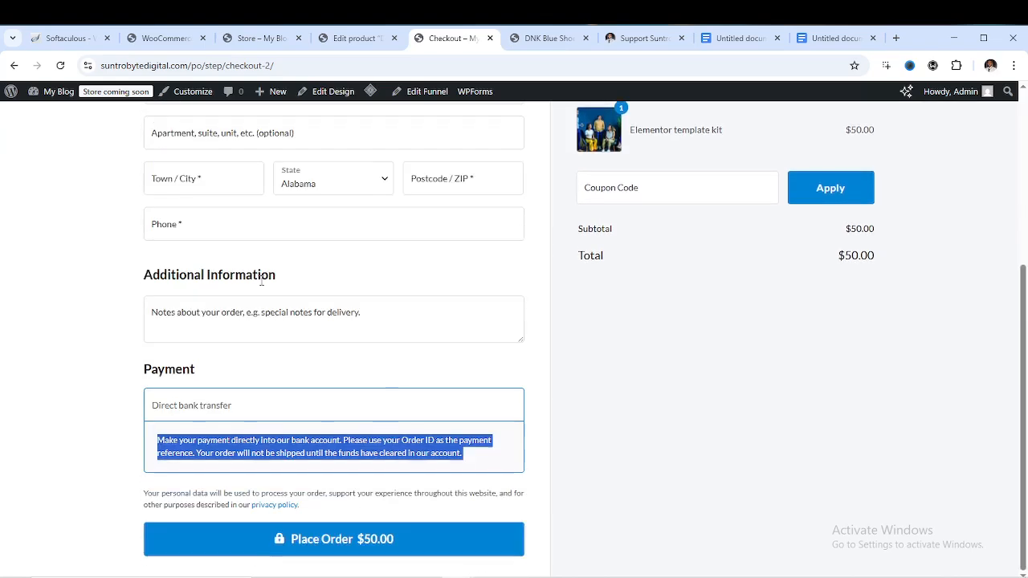
Reload checkout once more, then return to the Cart page showing the $50.00 kit
click(60, 67)
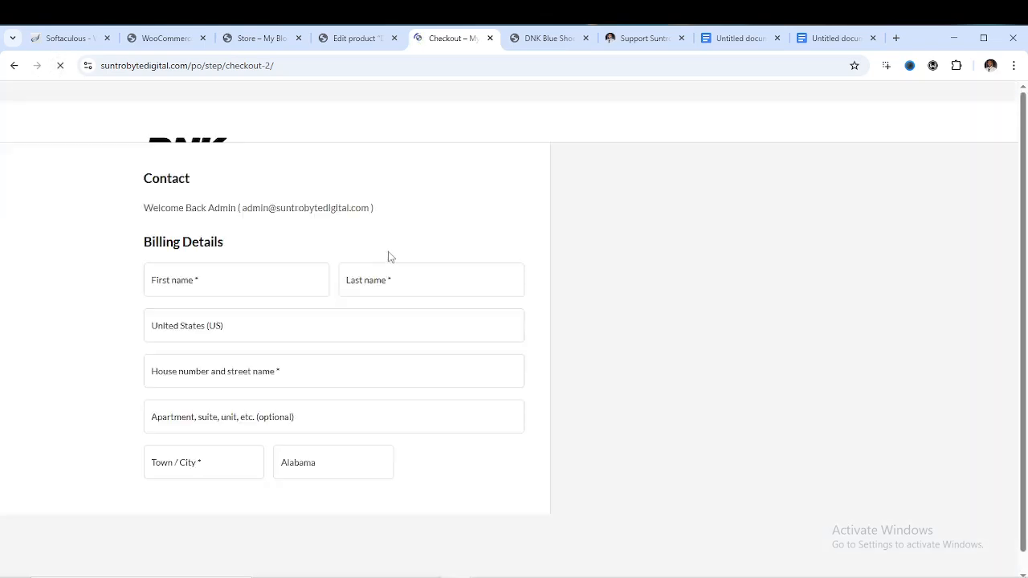
scroll(408, 330, down, 4)
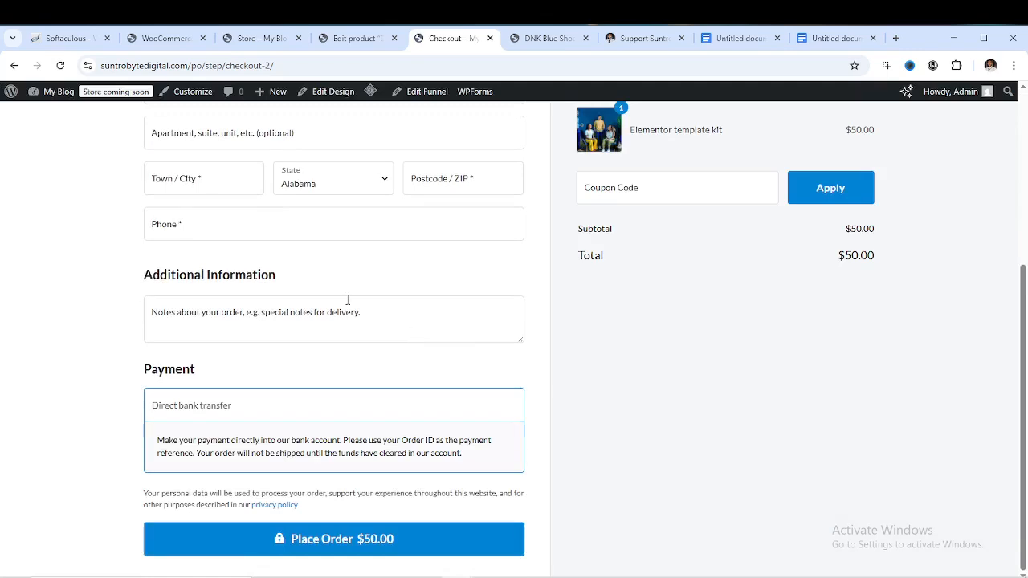
scroll(344, 261, up, 4)
click(14, 67)
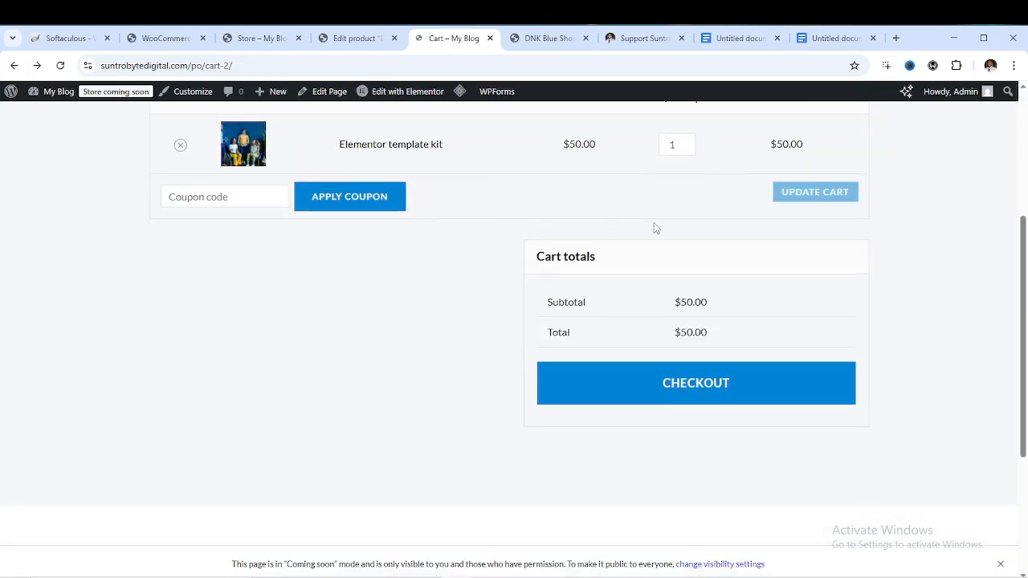
Remove the Elementor template kit from the cart and return to the shop
scroll(654, 223, up, 2)
click(182, 274)
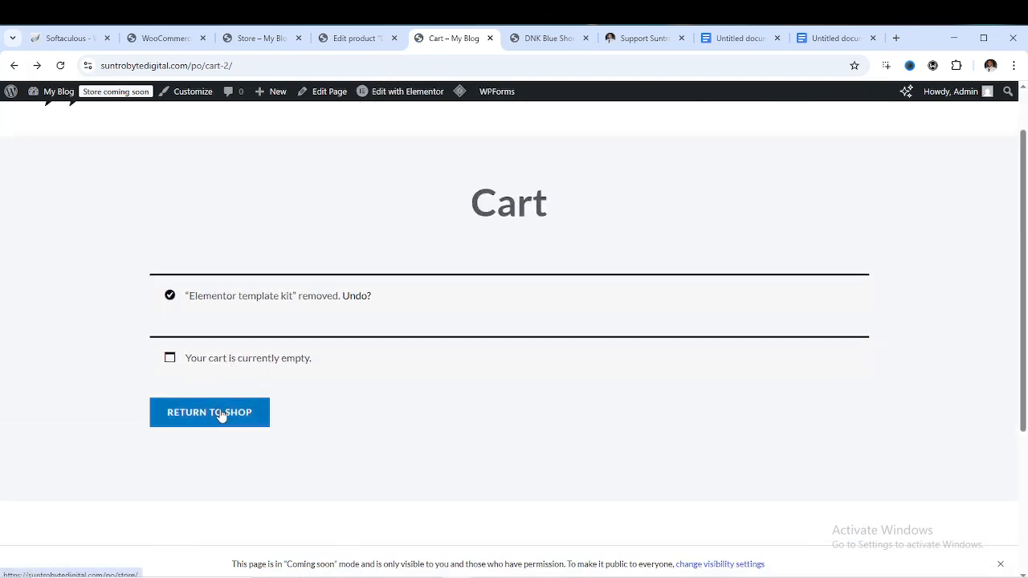
click(221, 413)
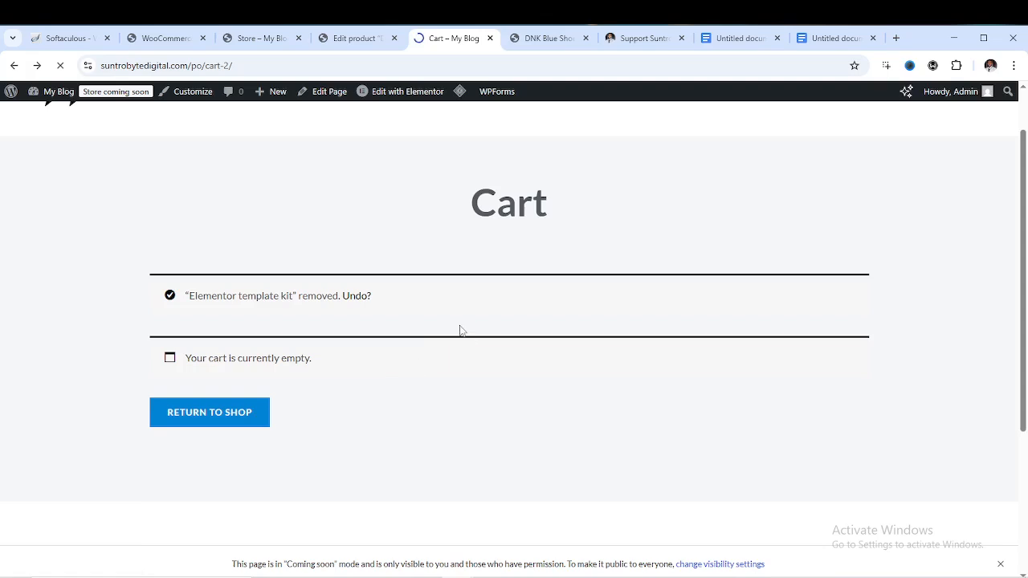
Add the Elementor template kit to the cart again and proceed to the $50.00 checkout
scroll(410, 368, down, 3)
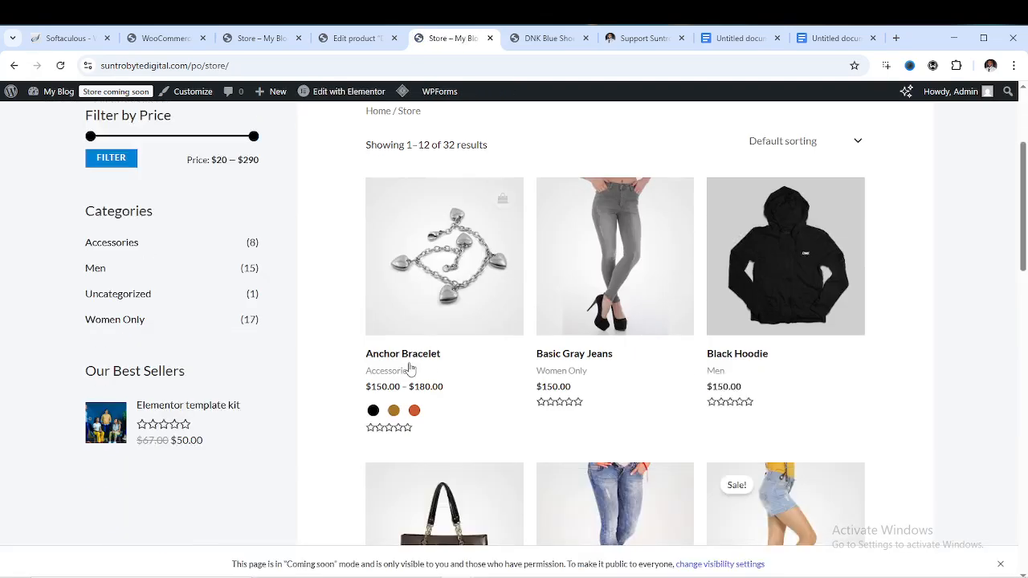
click(183, 408)
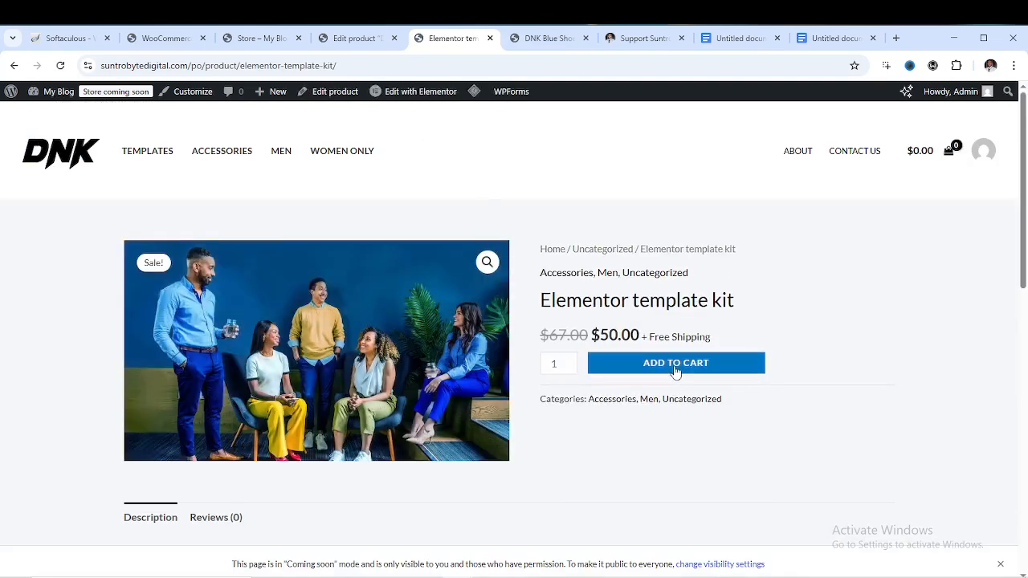
click(675, 370)
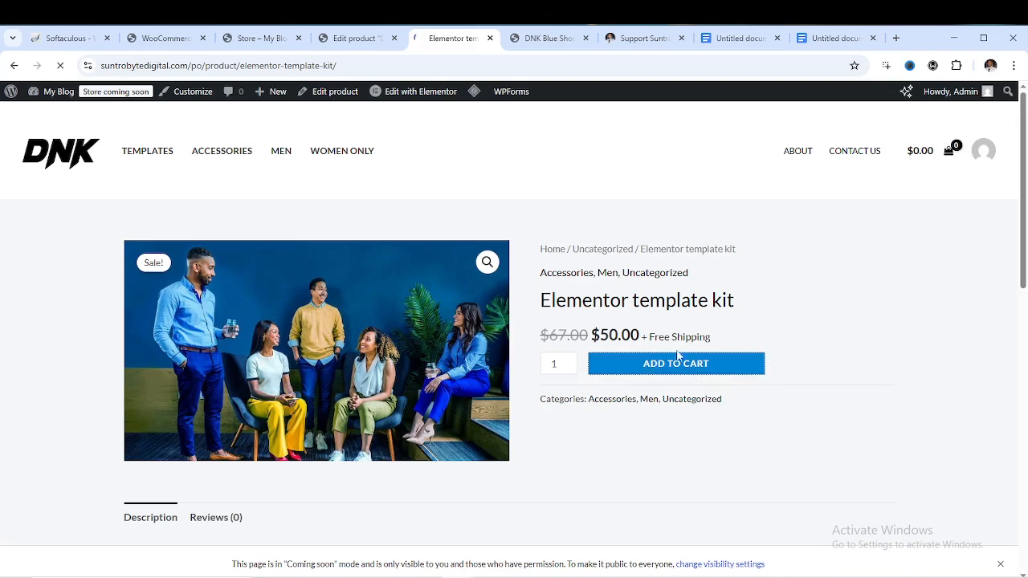
scroll(479, 445, down, 4)
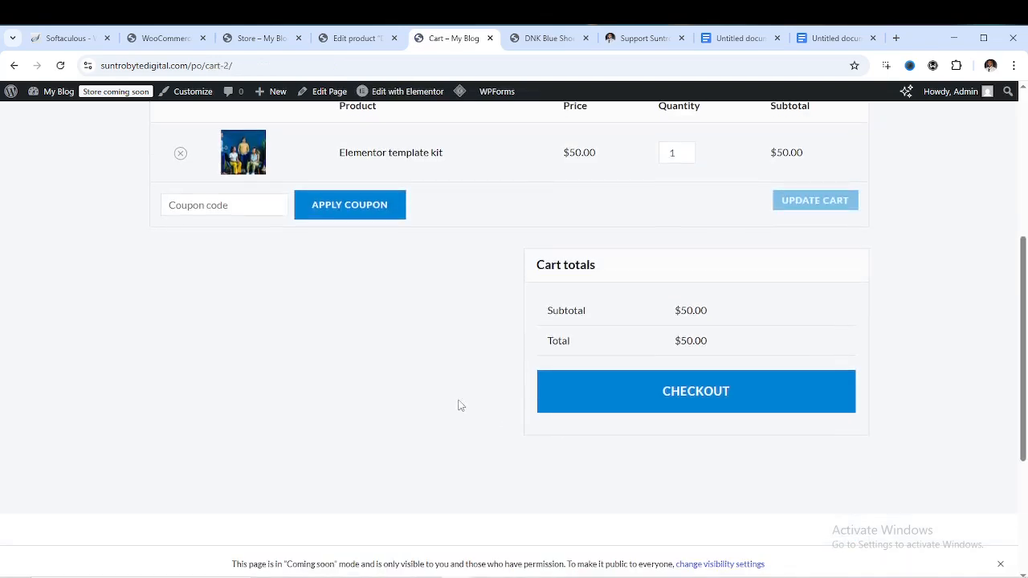
click(697, 399)
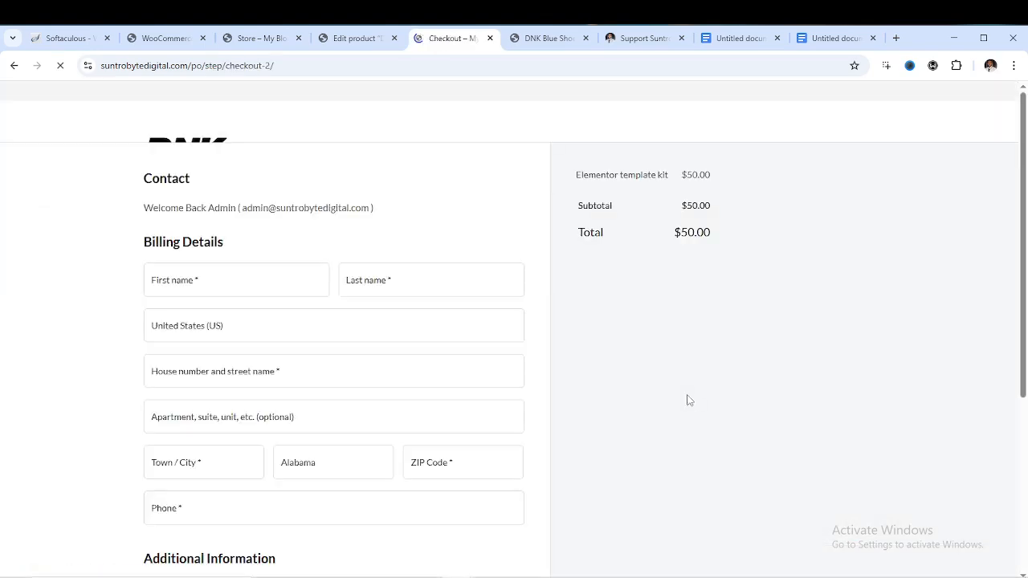
scroll(371, 286, down, 3)
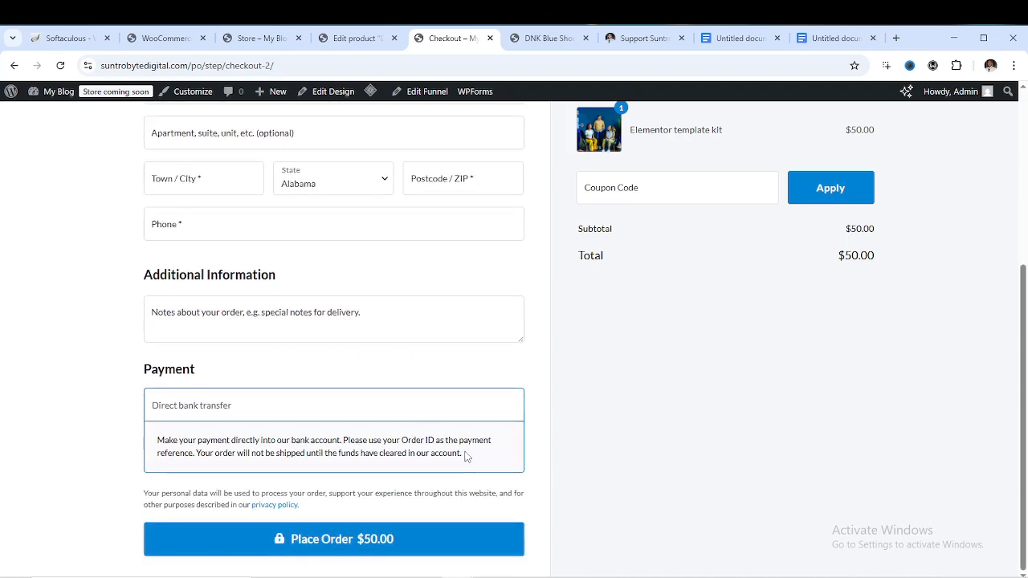
triple_click(464, 455)
Cut all the text out of the Direct bank transfer Description field and save the settings
click(464, 387)
click(167, 38)
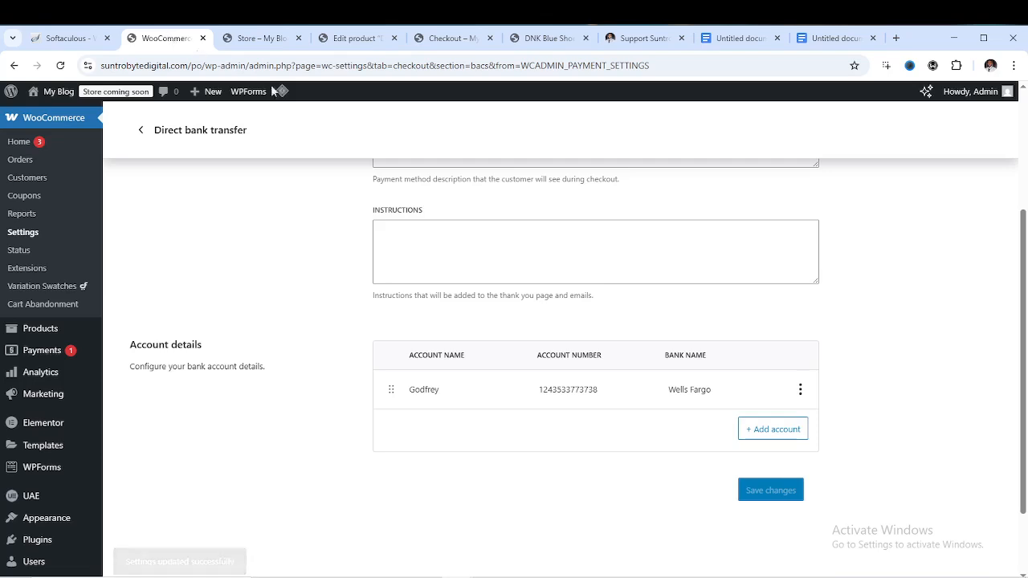
scroll(615, 373, up, 3)
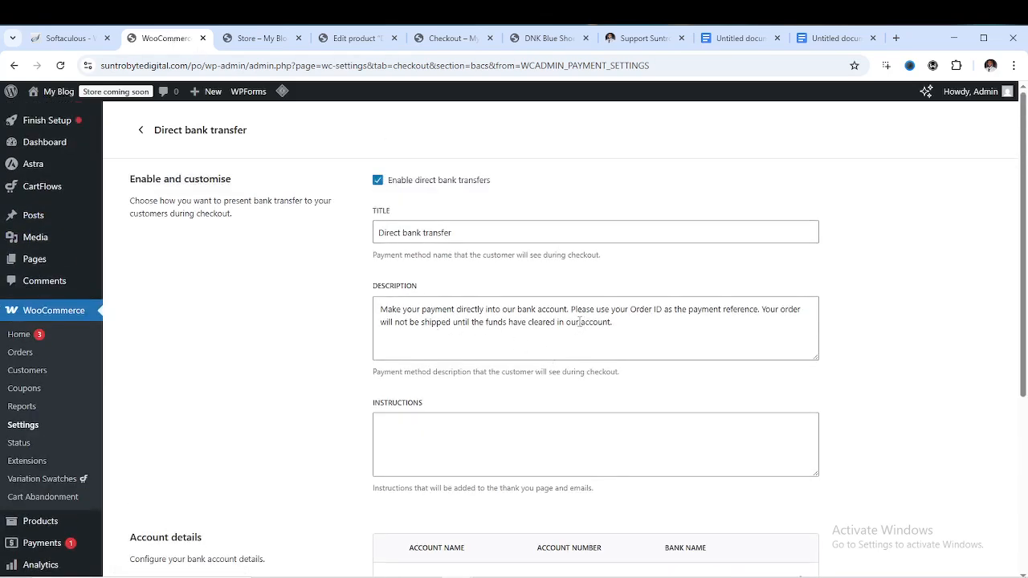
click(576, 316)
triple_click(576, 316)
right_click(576, 315)
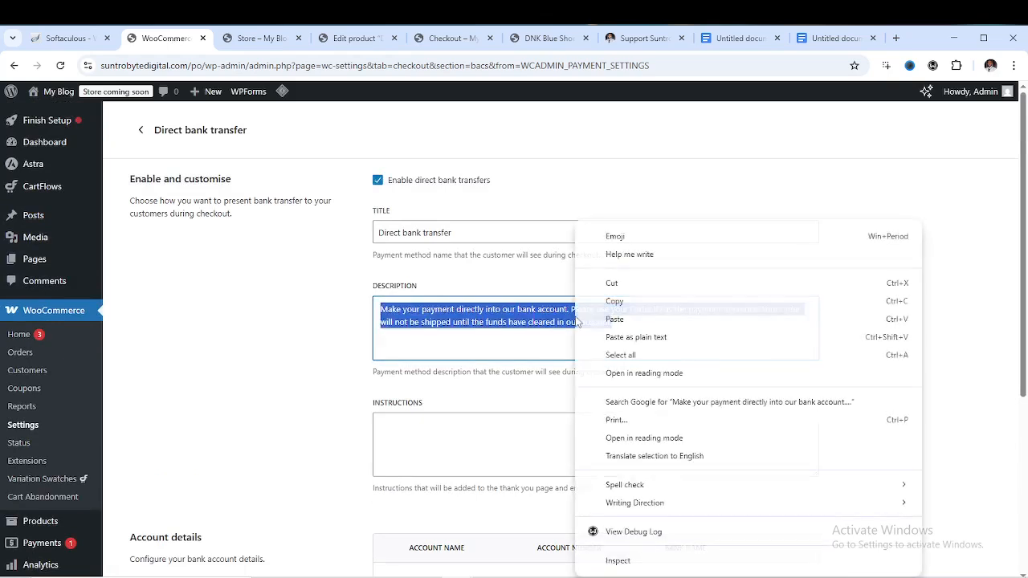
click(615, 284)
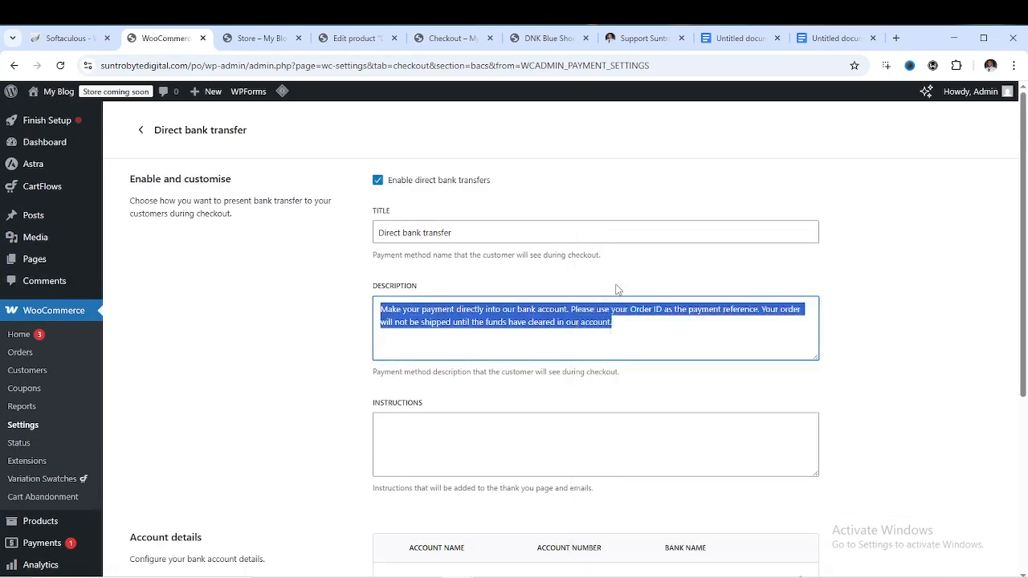
scroll(487, 324, down, 3)
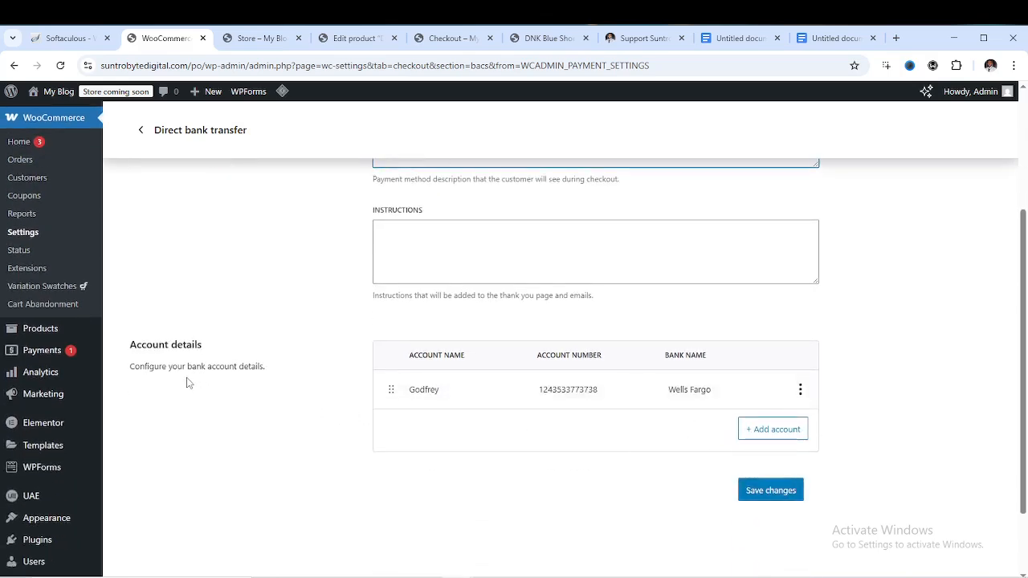
click(781, 490)
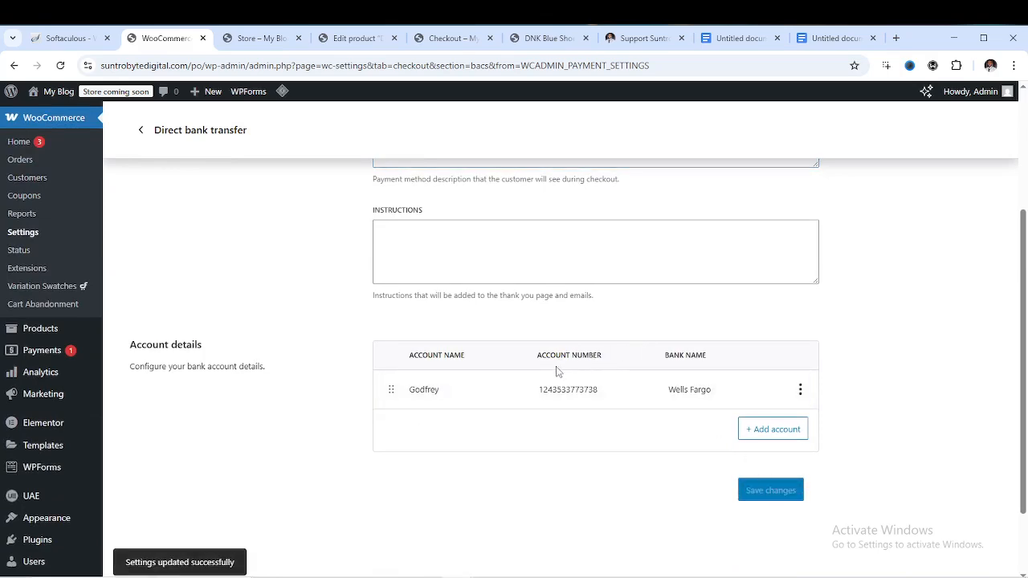
click(452, 38)
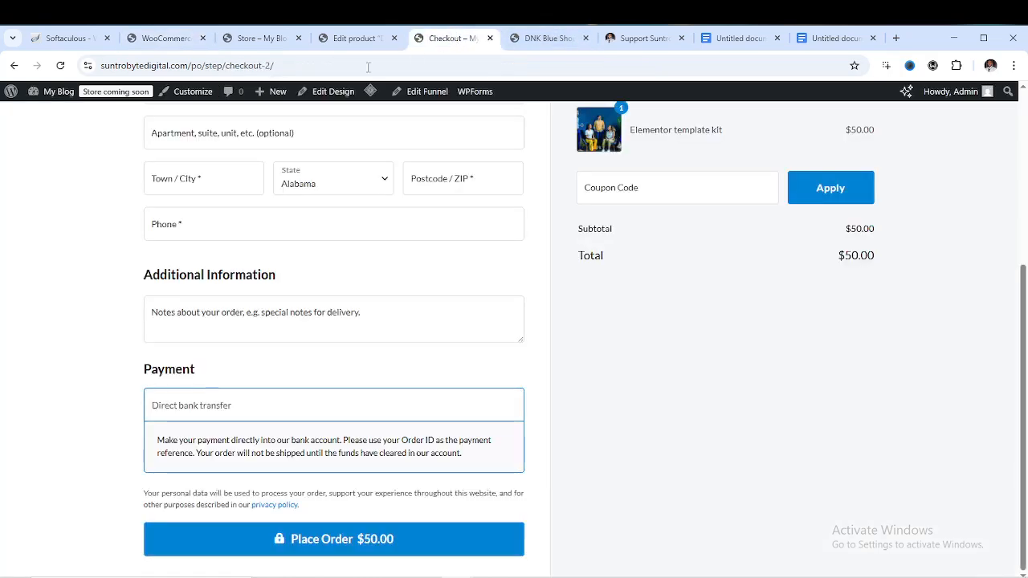
Reload checkout and try placing the $50.00 order before the billing details are filled in
click(60, 65)
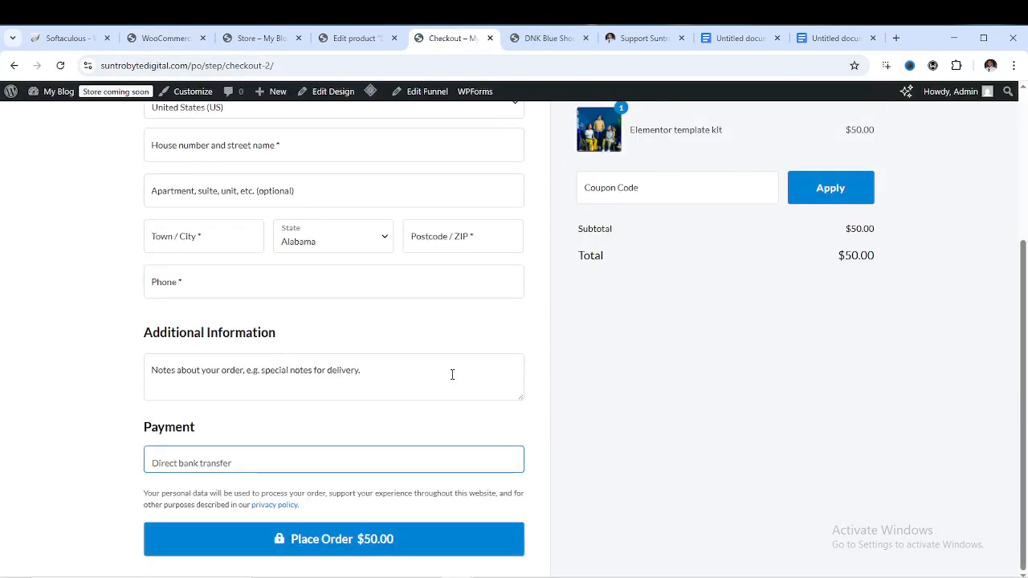
click(264, 465)
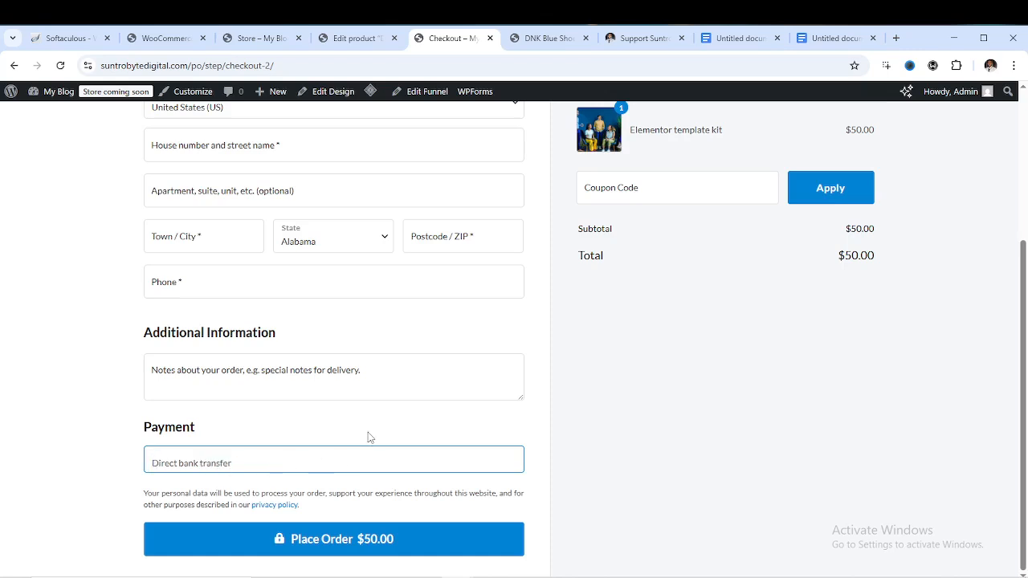
click(346, 541)
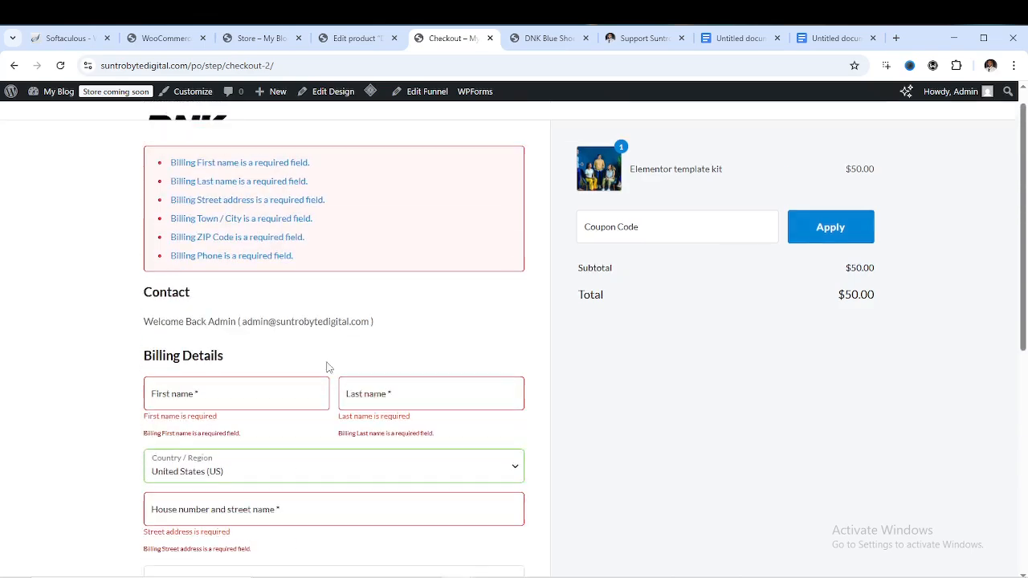
scroll(333, 349, down, 6)
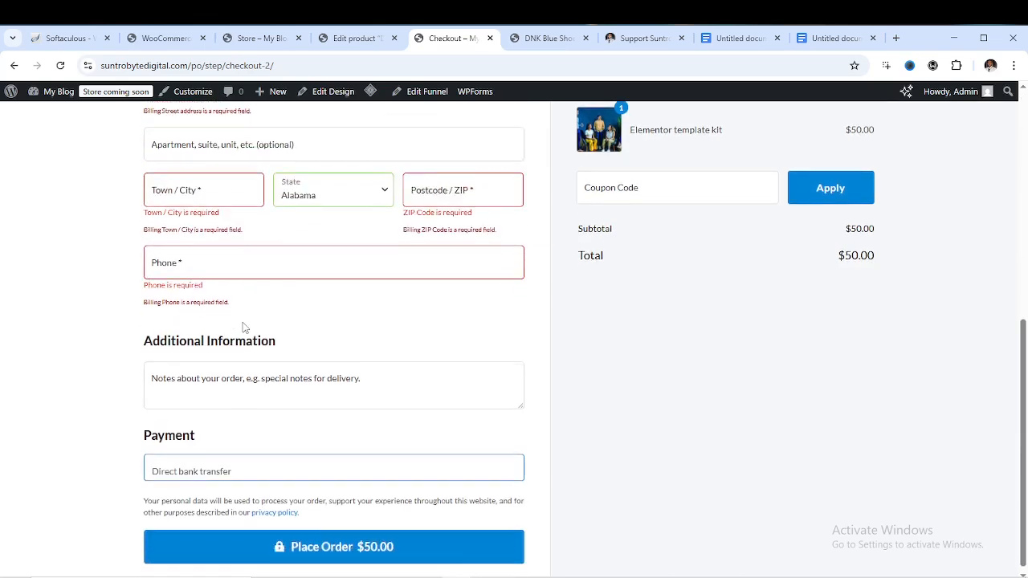
scroll(249, 289, up, 2)
Enter the billing first name, last name, street address and town
click(210, 314)
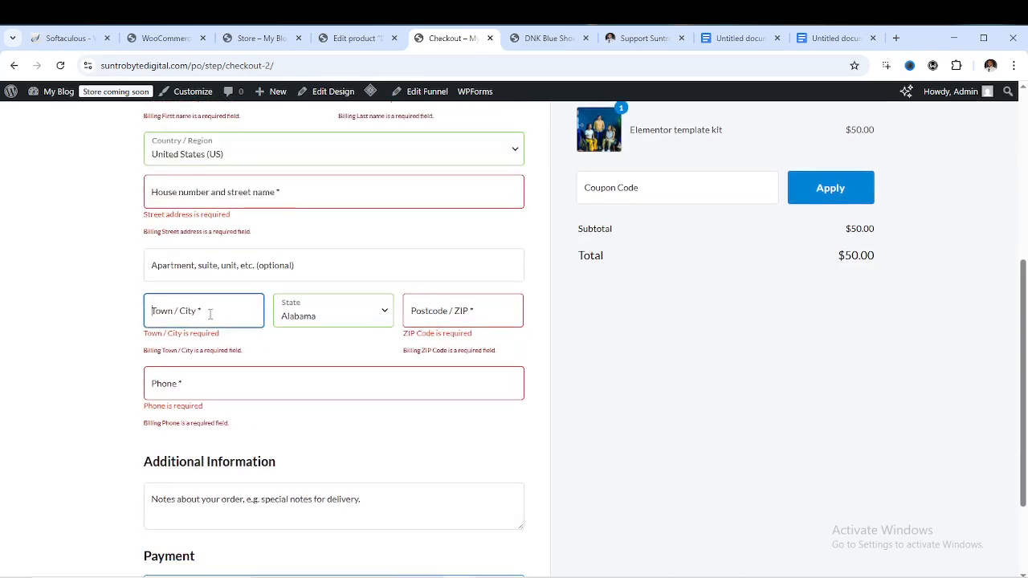
scroll(323, 304, up, 4)
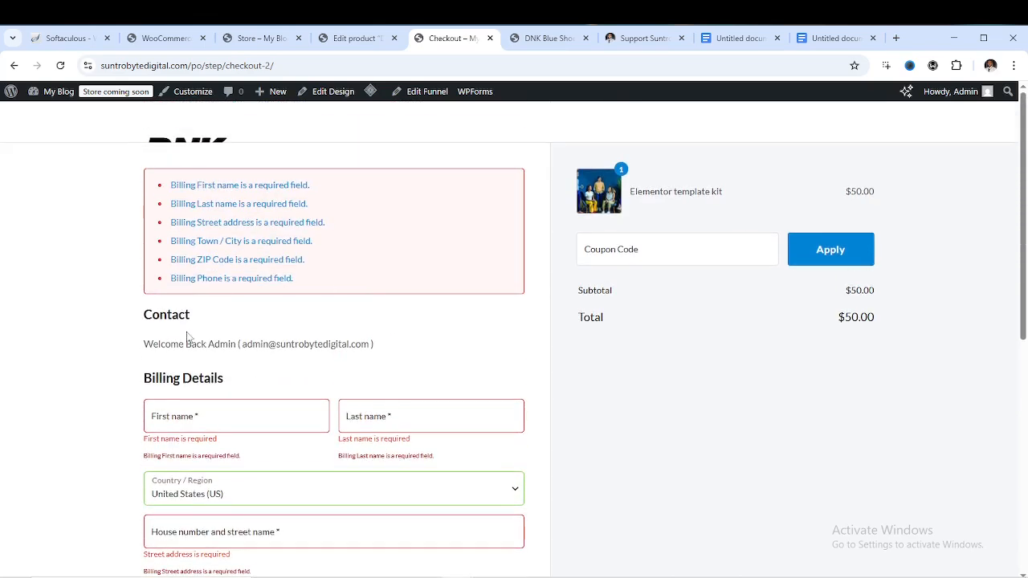
scroll(218, 394, down, 1)
click(213, 360)
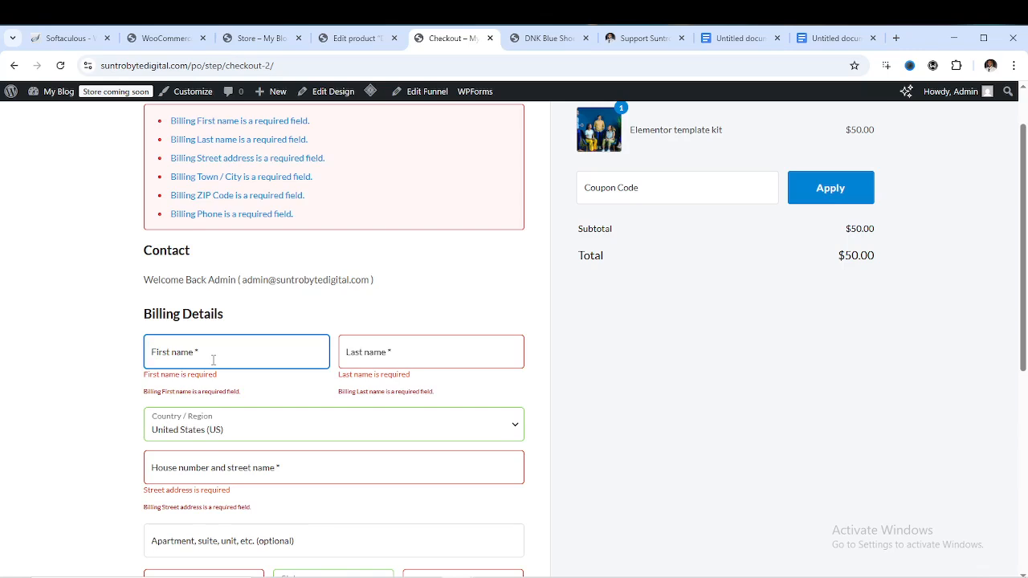
text(weqer)
click(420, 356)
text(ewwqr)
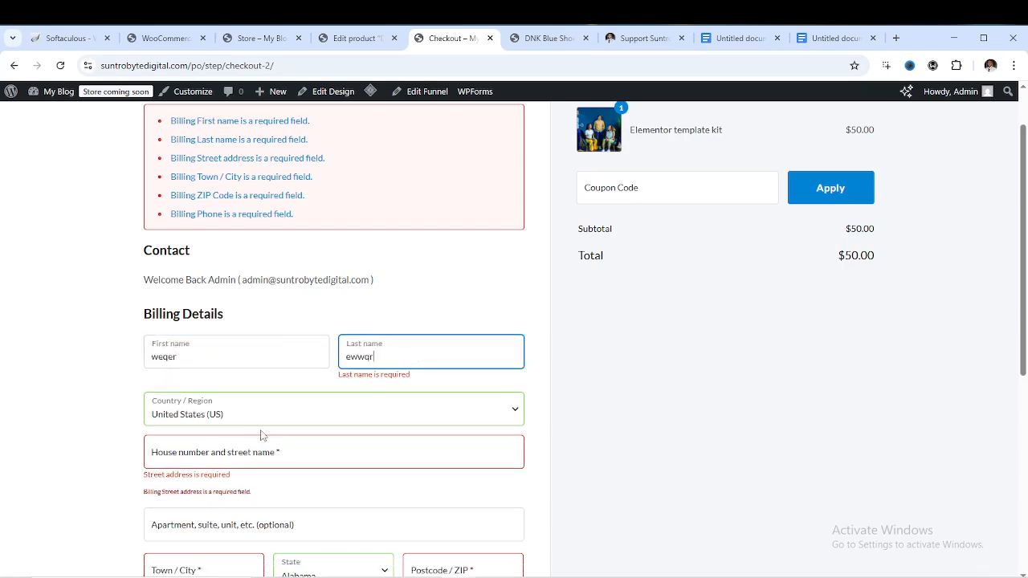
click(236, 446)
text(wer)
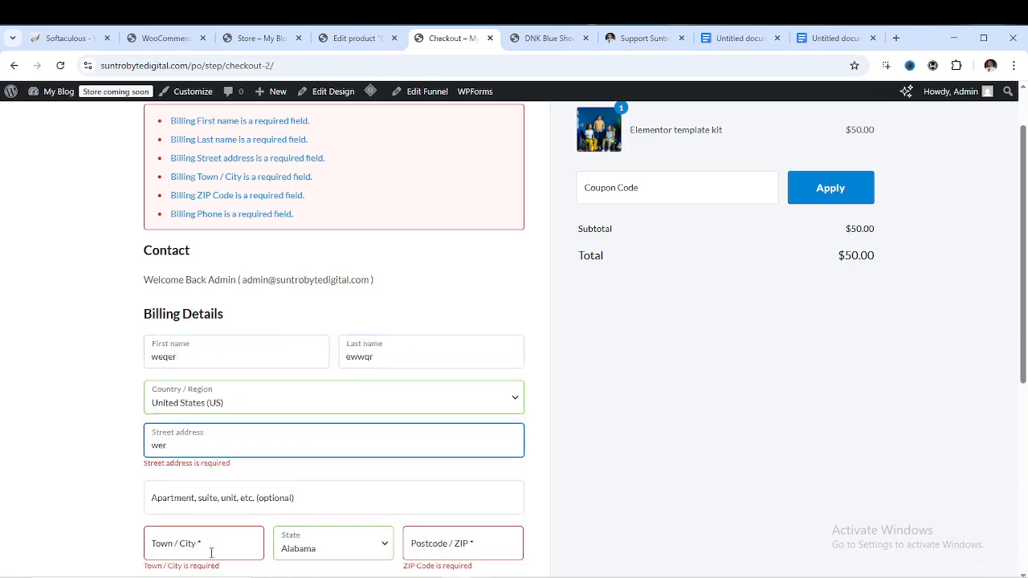
click(212, 553)
text(qwerwwwwwwwwwwwwww)
Complete the billing ZIP code and phone number fields
scroll(445, 506, down, 2)
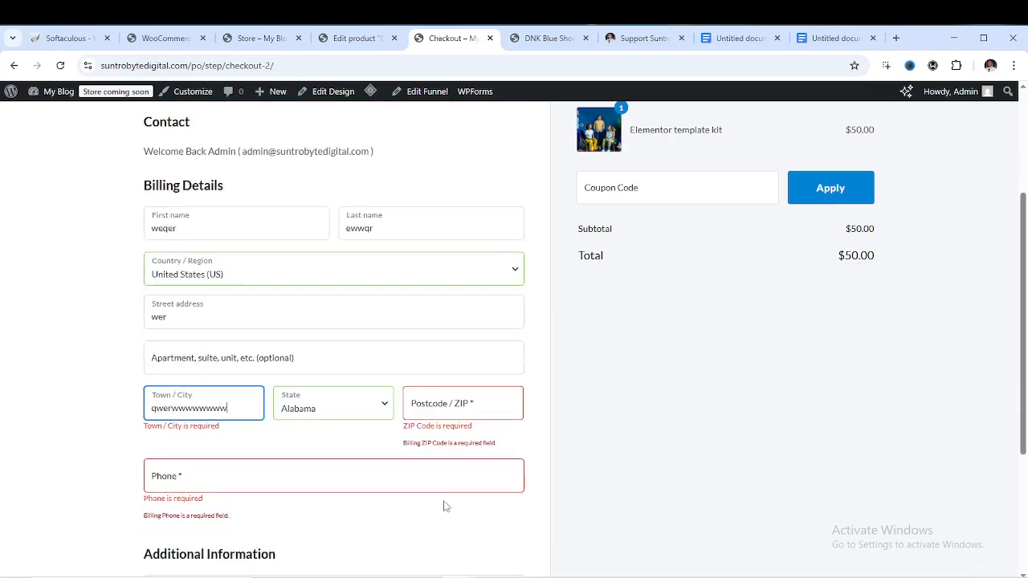
click(440, 402)
text(266777)
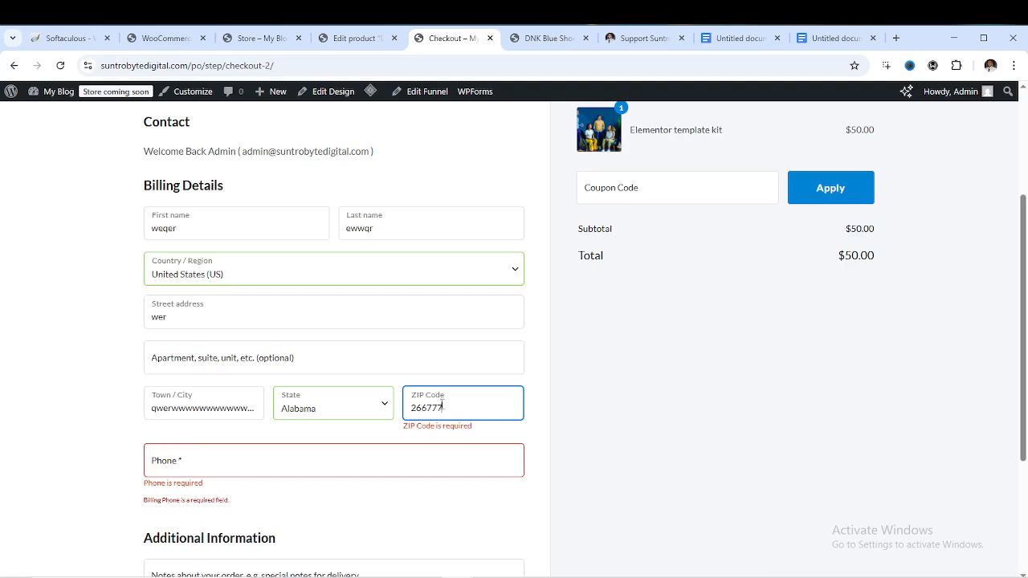
scroll(409, 403, down, 2)
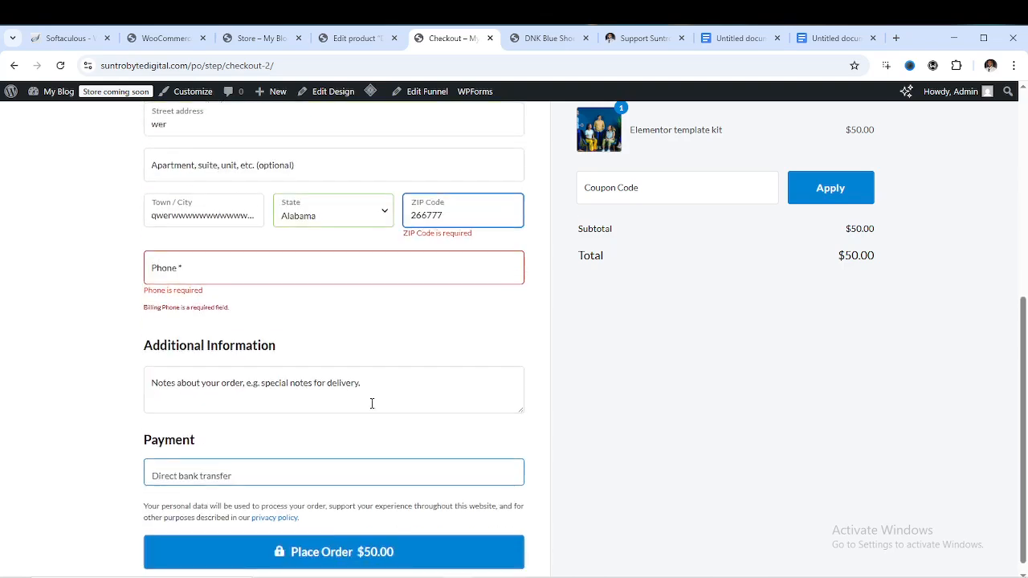
click(317, 273)
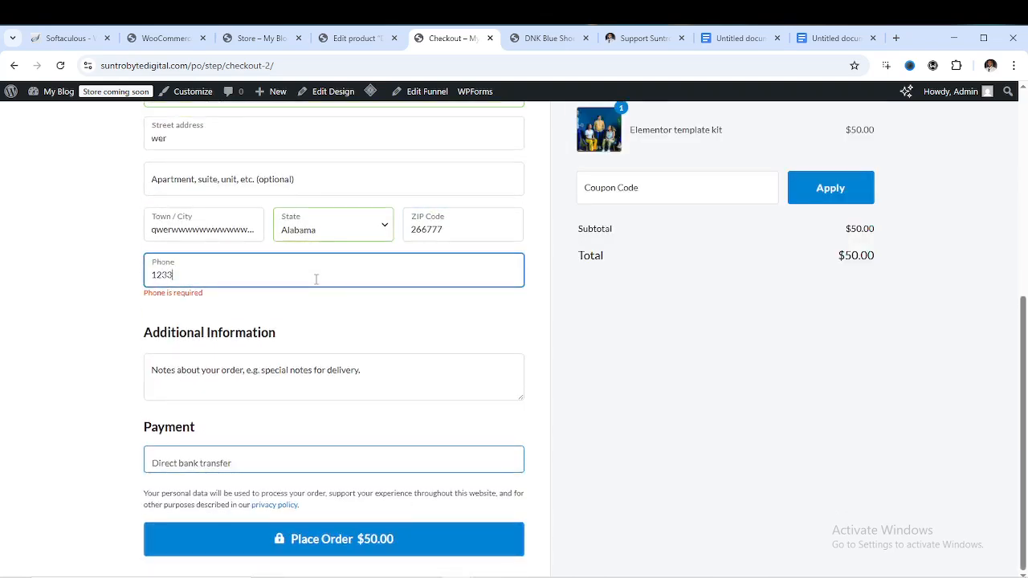
Submit the order and find the checkout error flagging the ZIP as invalid
click(335, 551)
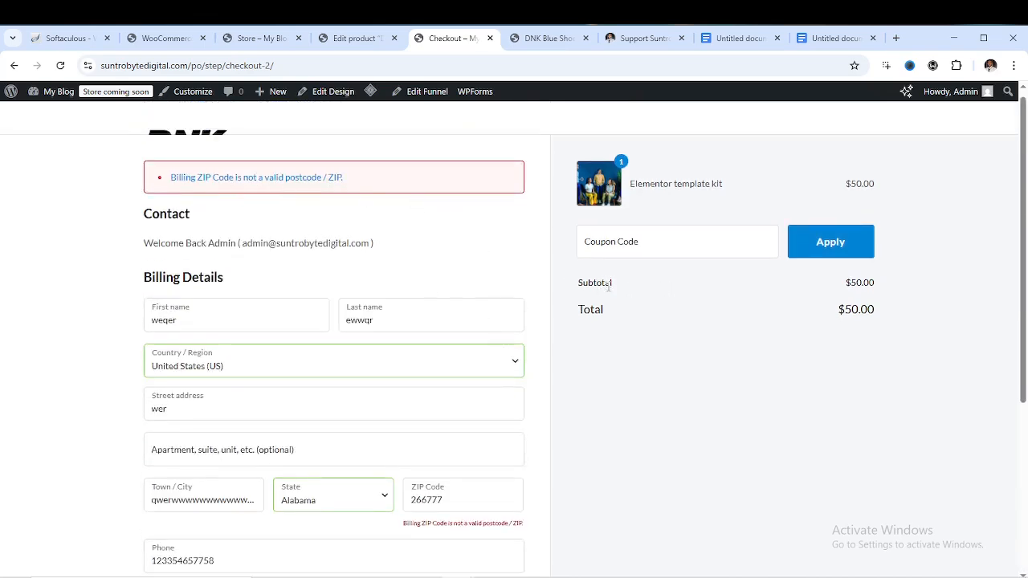
scroll(525, 278, down, 3)
scroll(427, 385, up, 3)
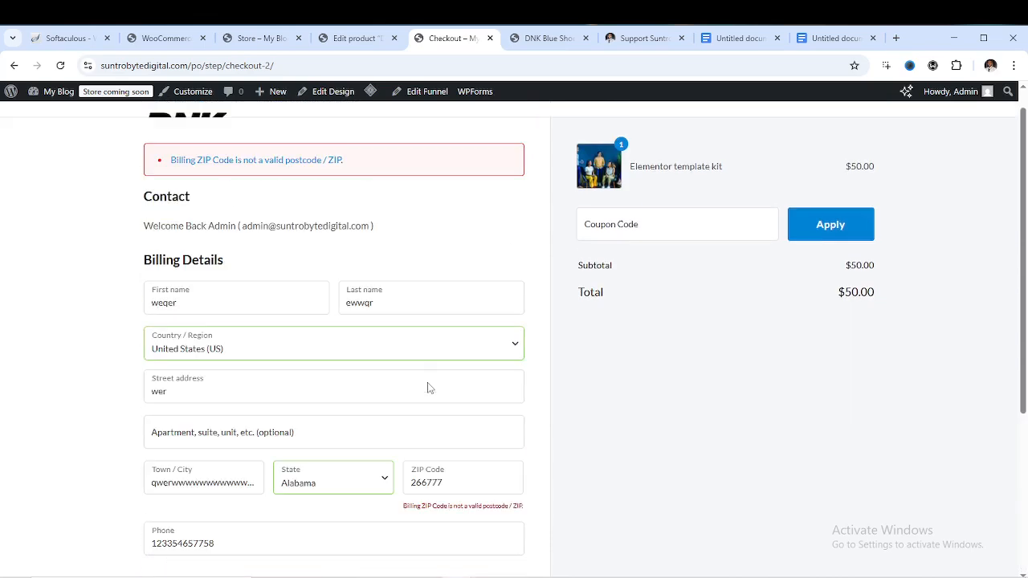
scroll(428, 388, up, 1)
scroll(330, 295, down, 3)
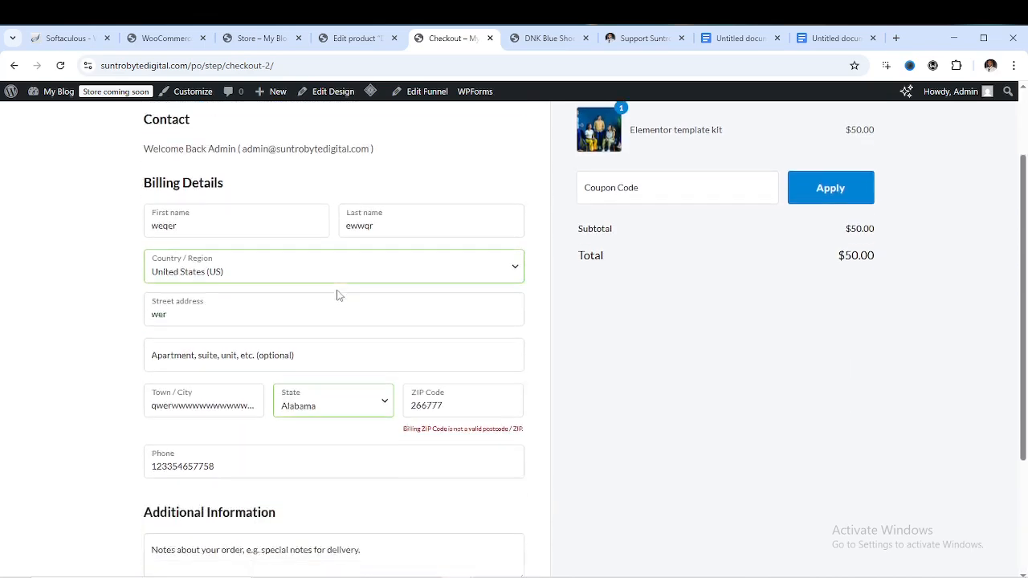
scroll(405, 320, up, 1)
scroll(405, 319, down, 1)
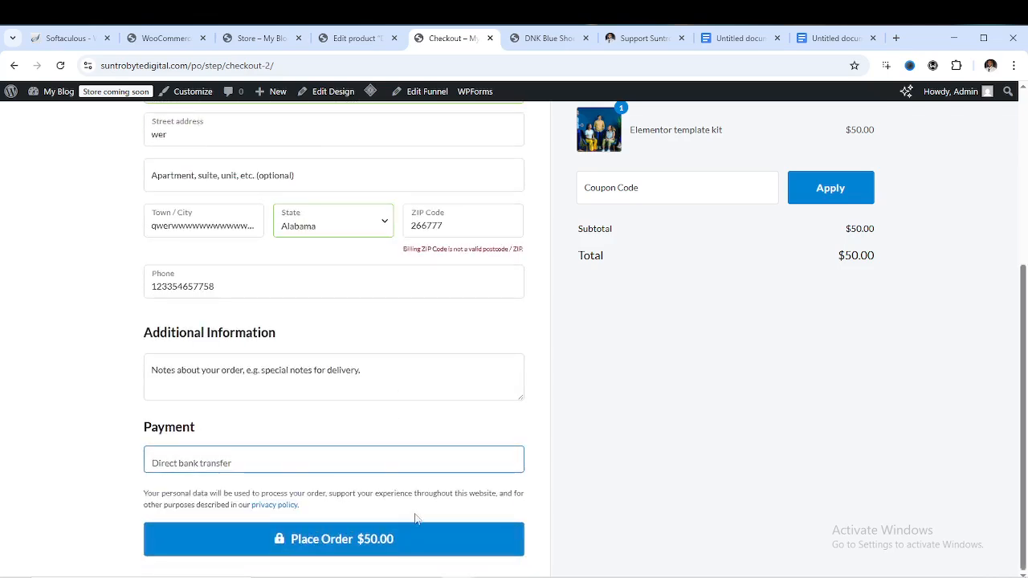
click(170, 40)
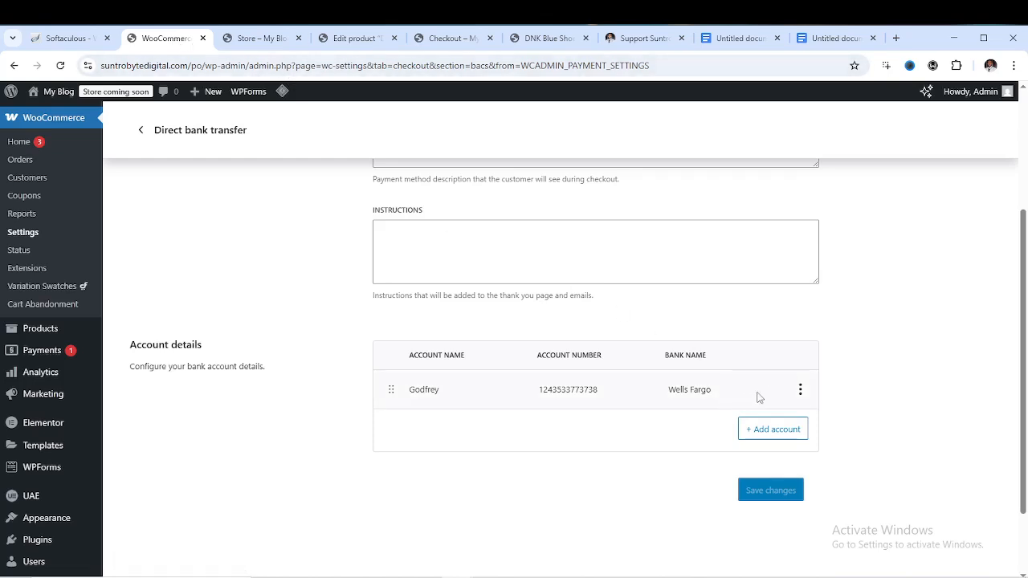
Paste the bank-payment text back into the Direct bank transfer description and save it
scroll(484, 335, up, 3)
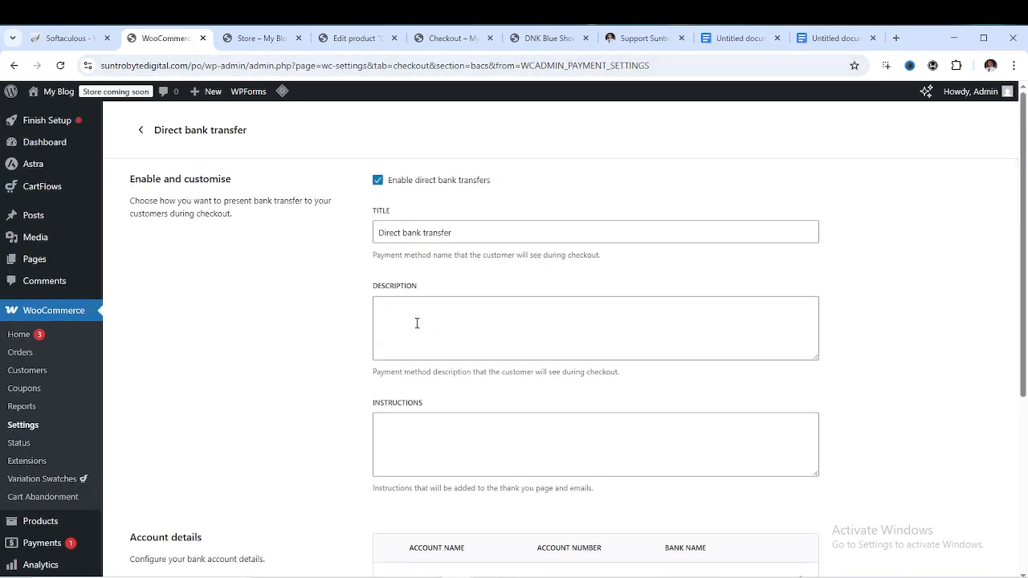
click(416, 322)
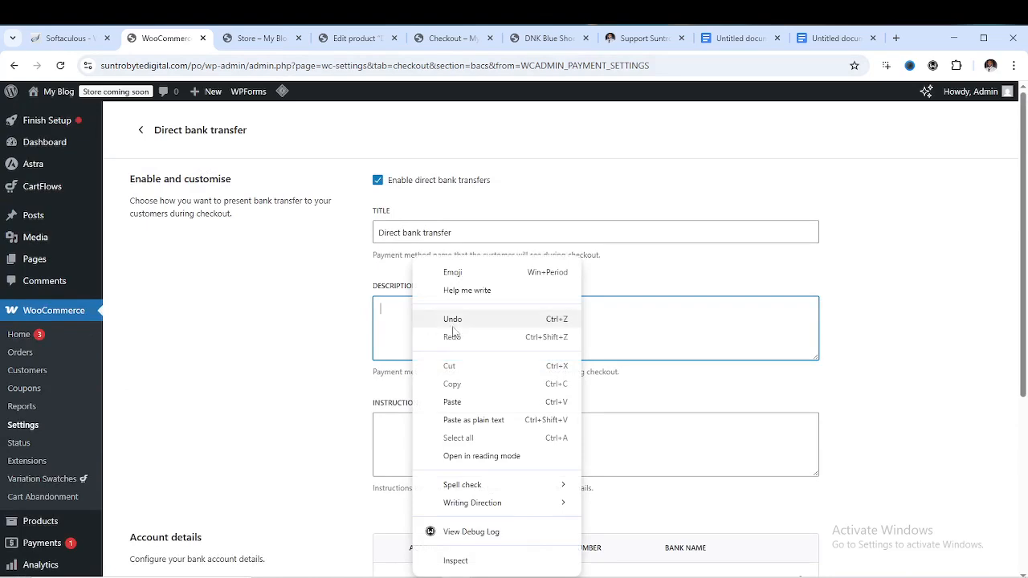
click(472, 402)
scroll(687, 337, down, 1)
scroll(687, 337, down, 3)
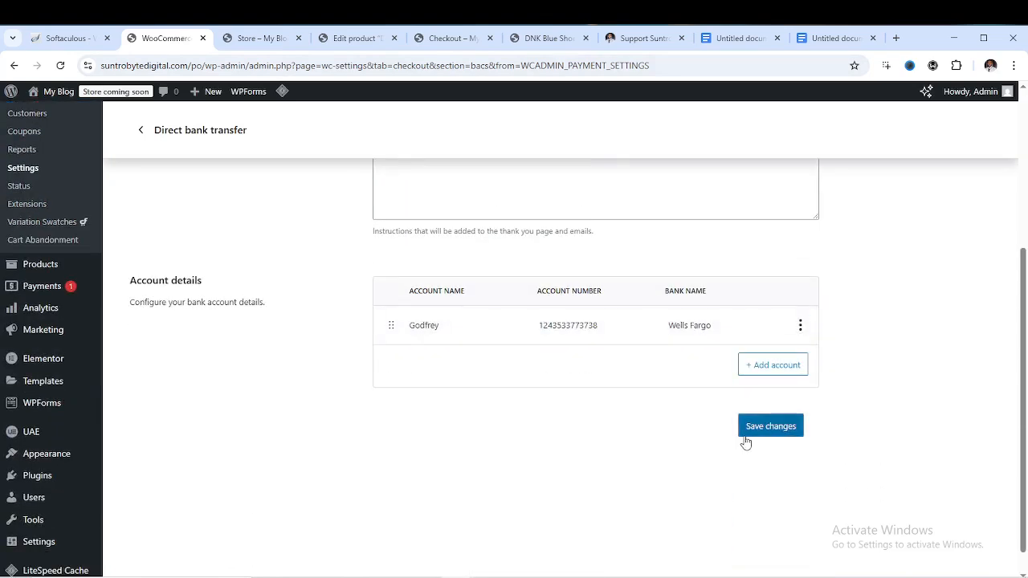
click(764, 432)
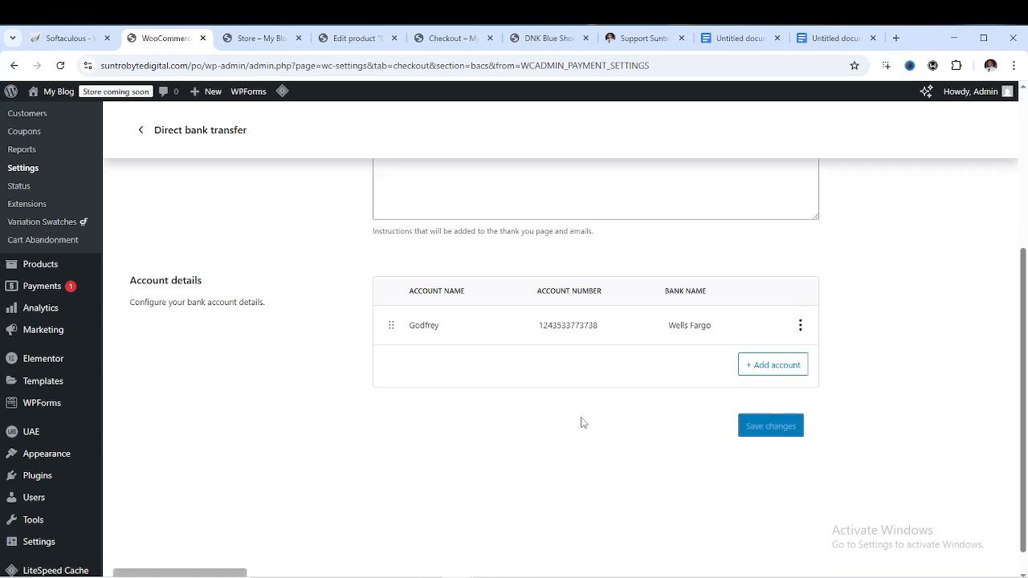
scroll(481, 358, up, 4)
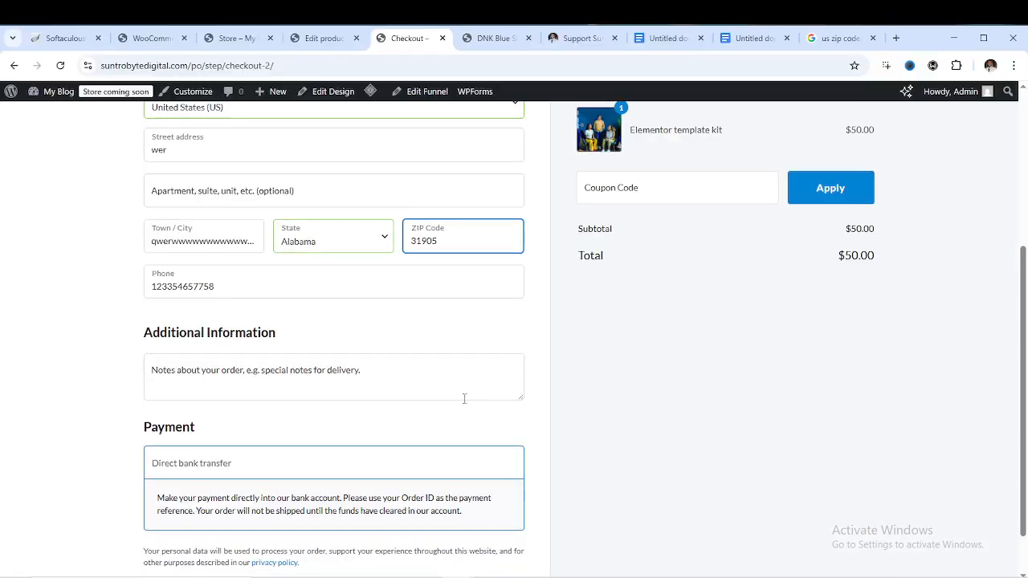
scroll(461, 397, down, 1)
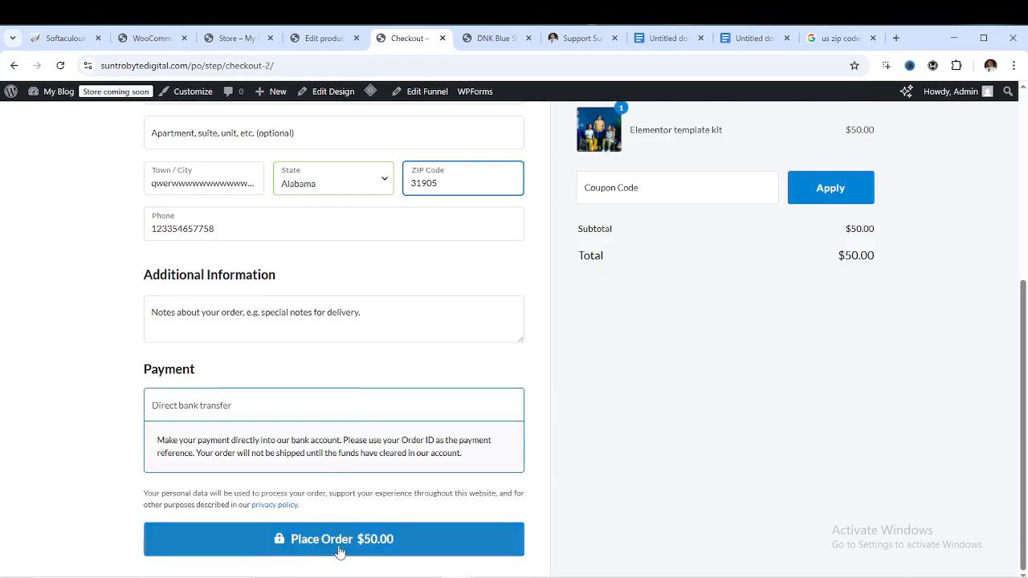
Place the $50.00 bank transfer order, review Order #4452's thank-you page, then continue shopping
click(341, 550)
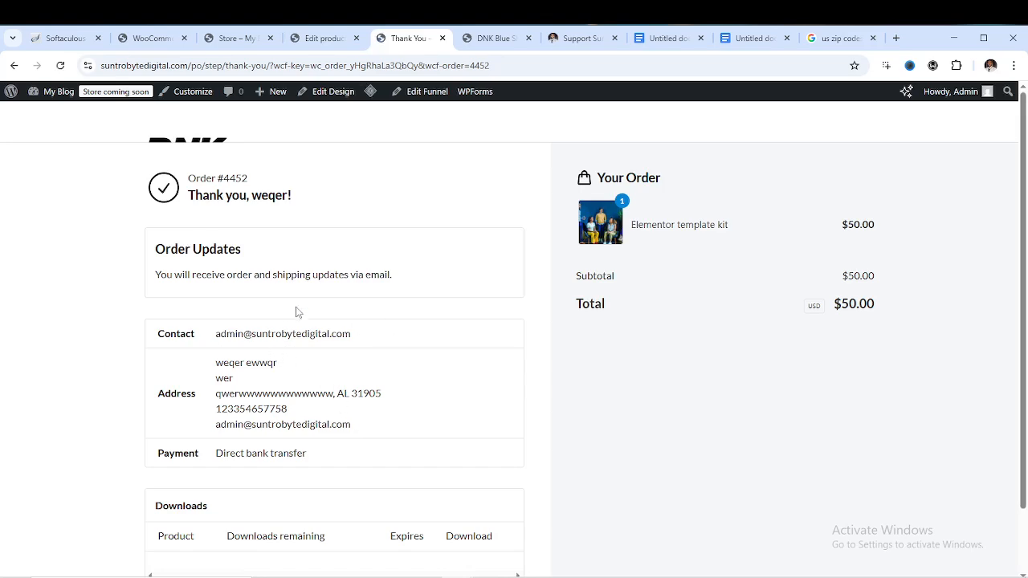
scroll(321, 313, down, 1)
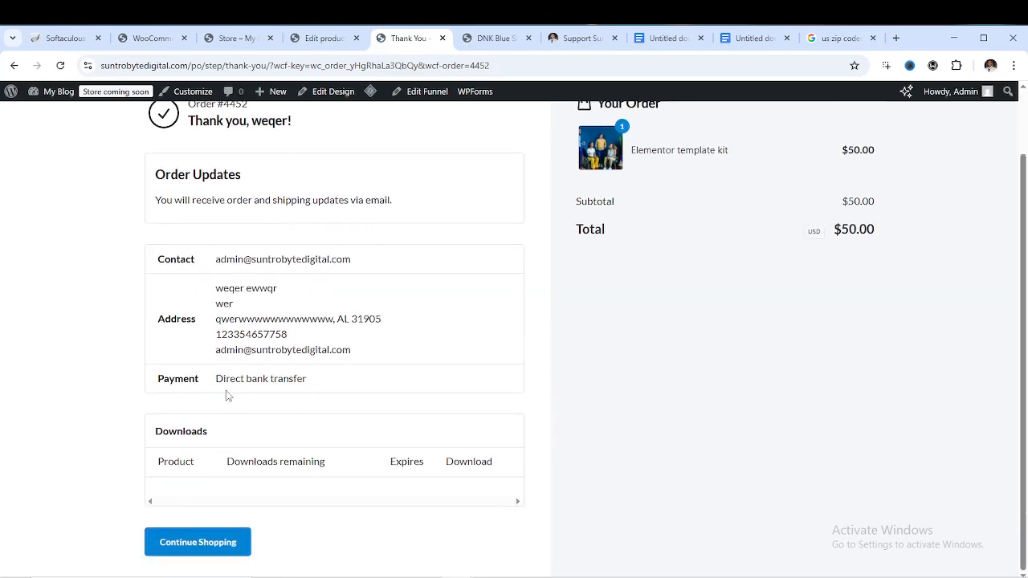
scroll(266, 406, up, 1)
scroll(305, 406, down, 1)
scroll(257, 309, up, 1)
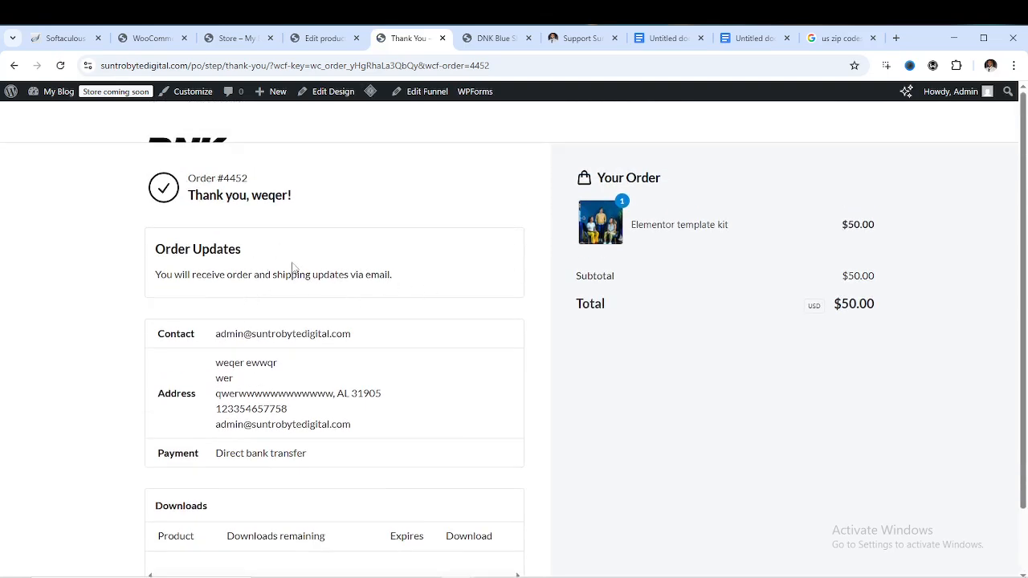
scroll(273, 393, down, 1)
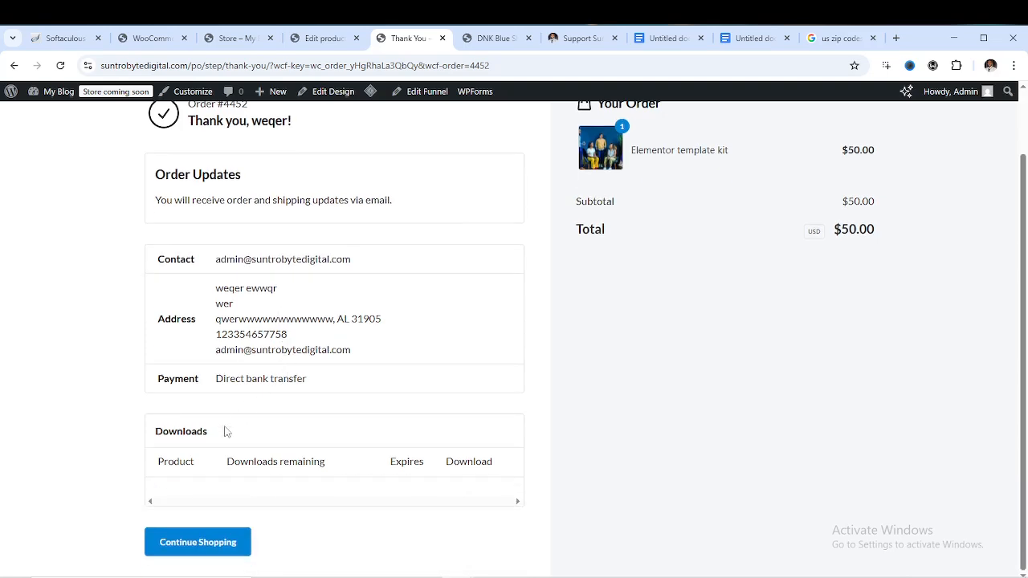
click(214, 549)
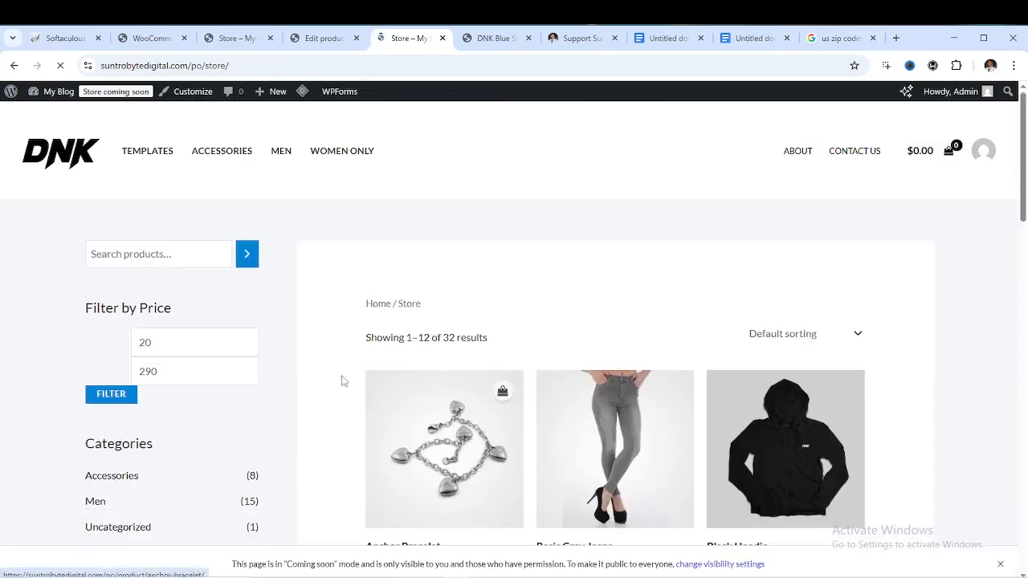
Review the bank account entry's details in the Direct bank transfer settings without changing them
click(153, 38)
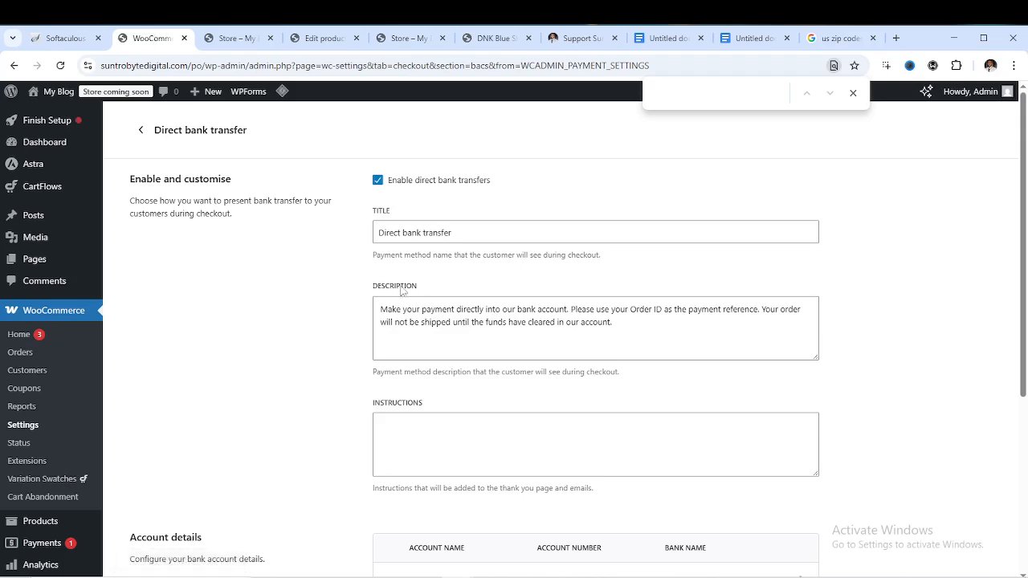
scroll(438, 413, down, 3)
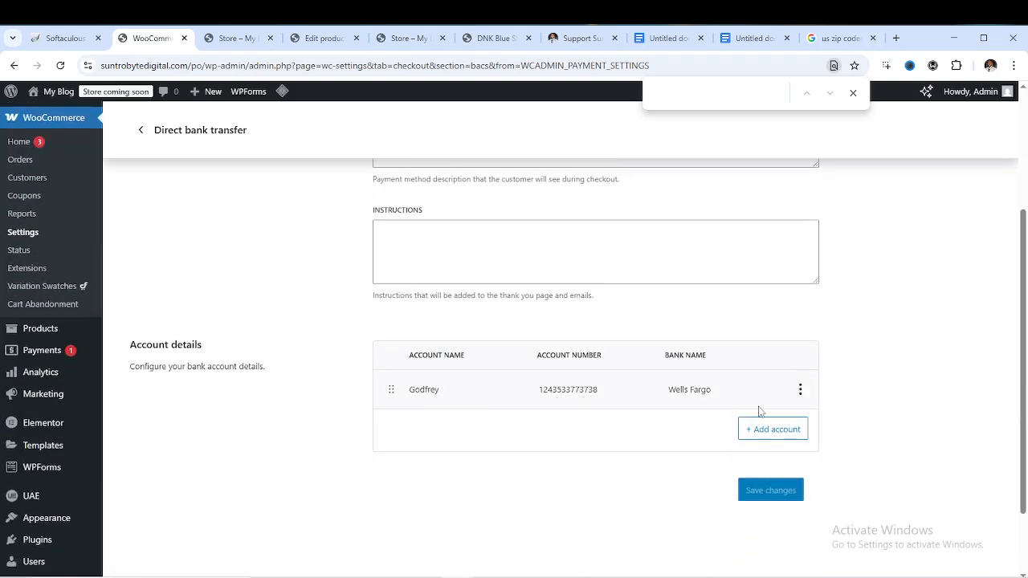
scroll(335, 340, up, 3)
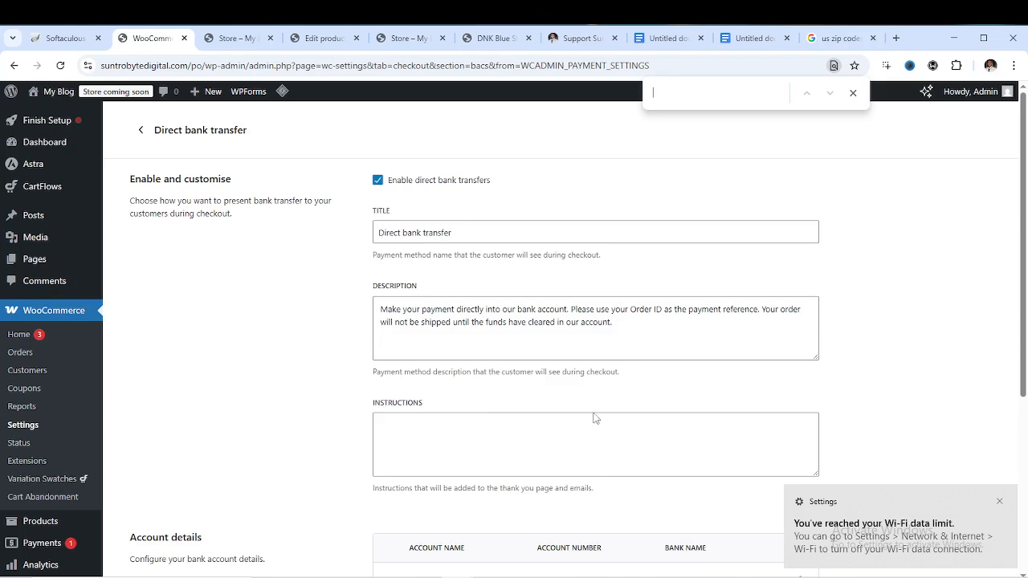
scroll(601, 454, down, 1)
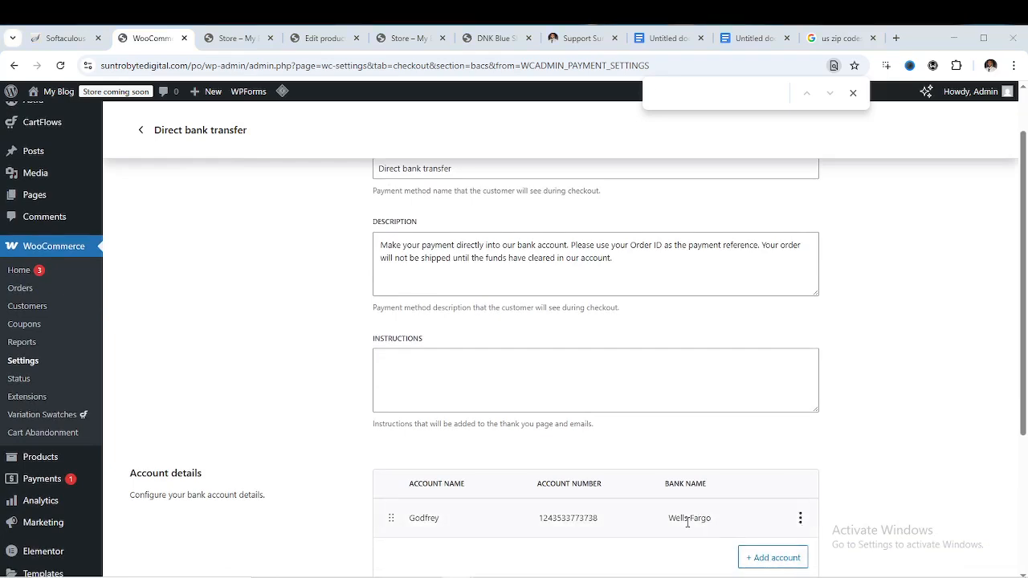
click(799, 518)
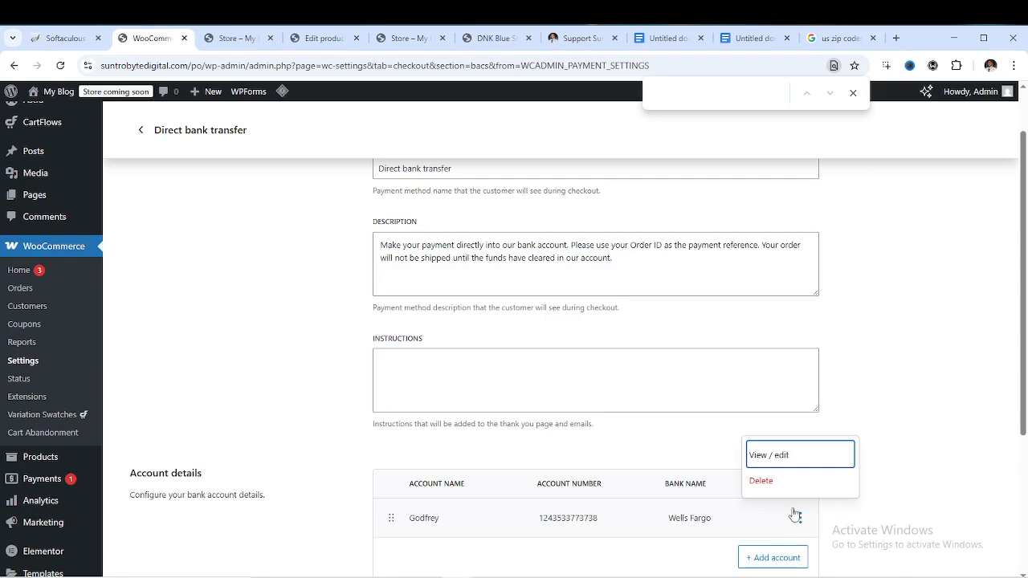
click(776, 456)
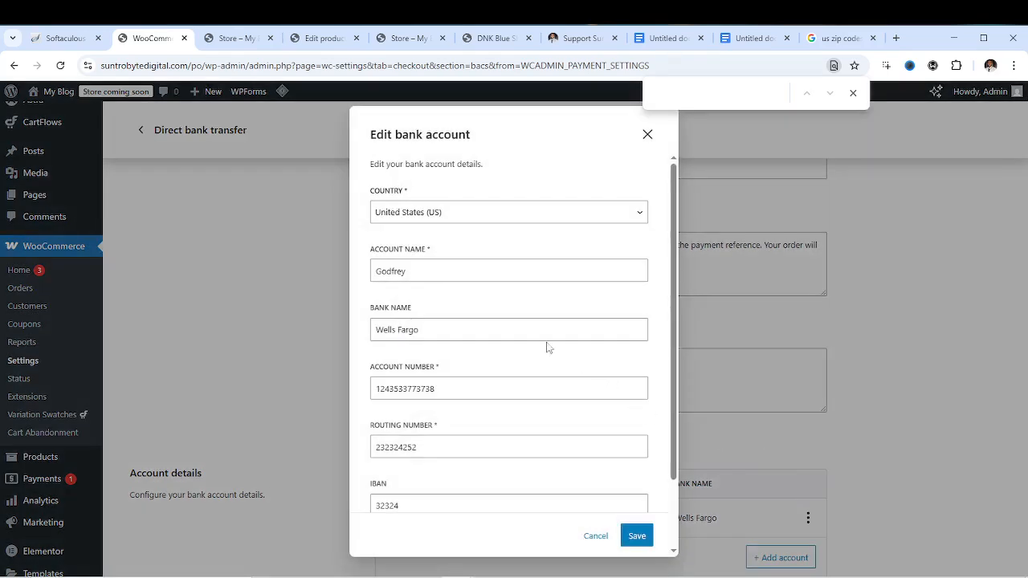
scroll(457, 226, down, 2)
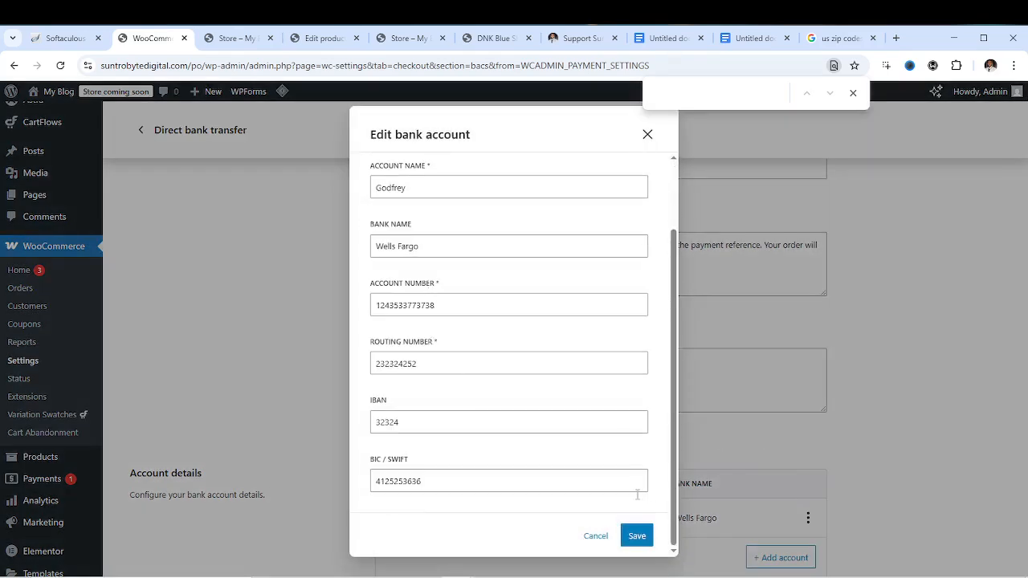
click(596, 536)
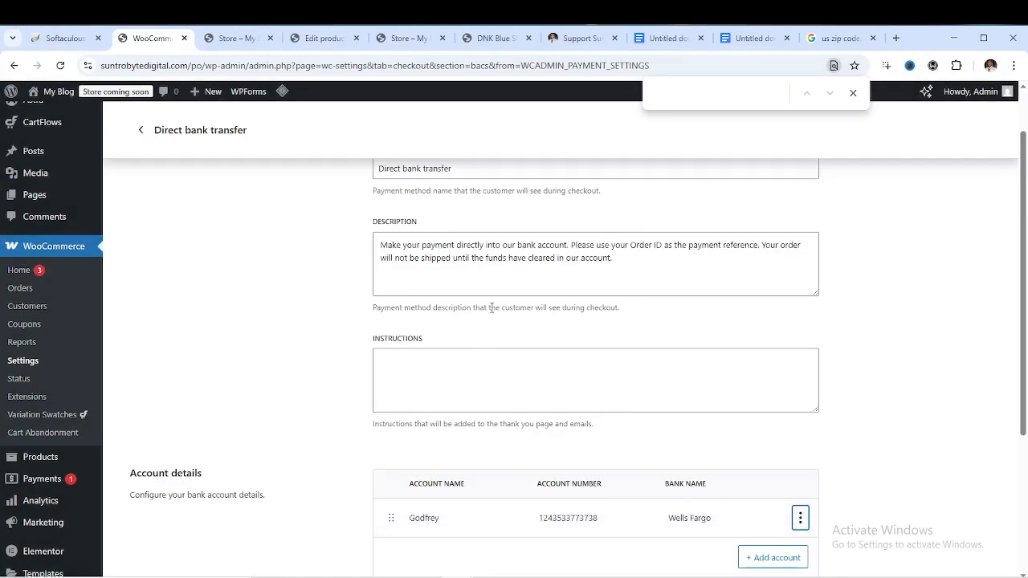
click(623, 268)
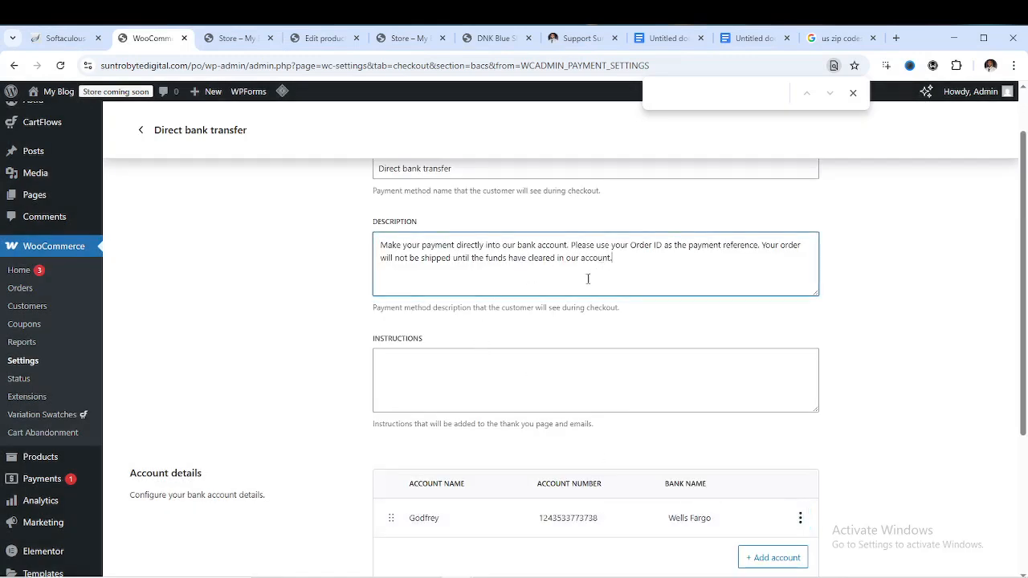
scroll(441, 294, up, 2)
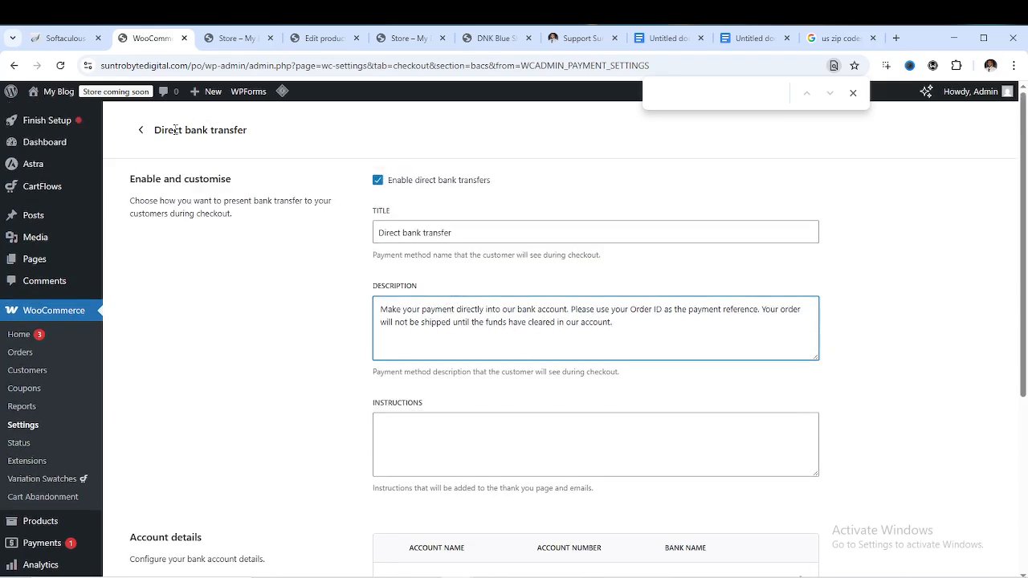
Go back through Payments settings and open WooCommerce Orders, showing #4452 on hold
click(141, 129)
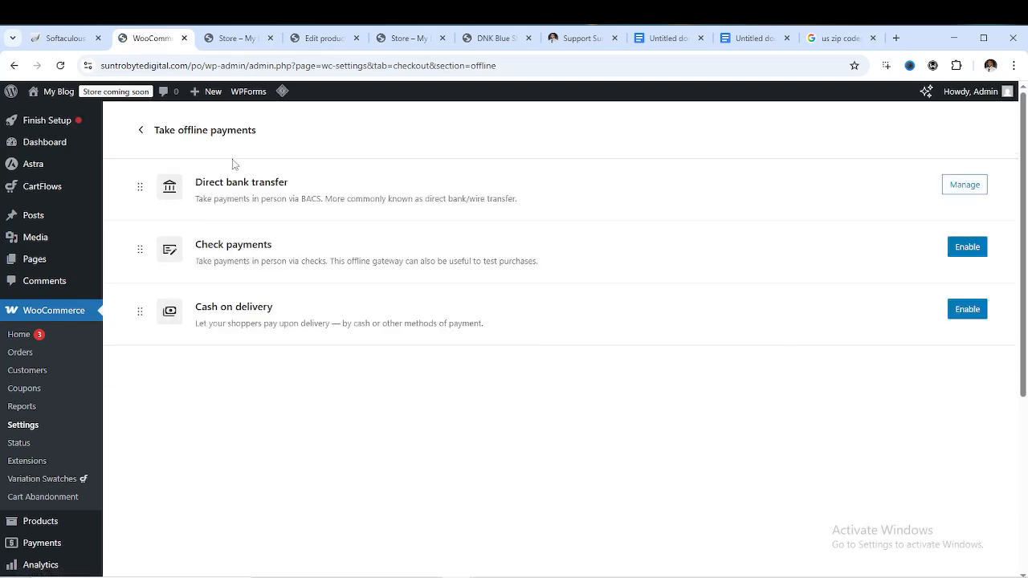
click(138, 132)
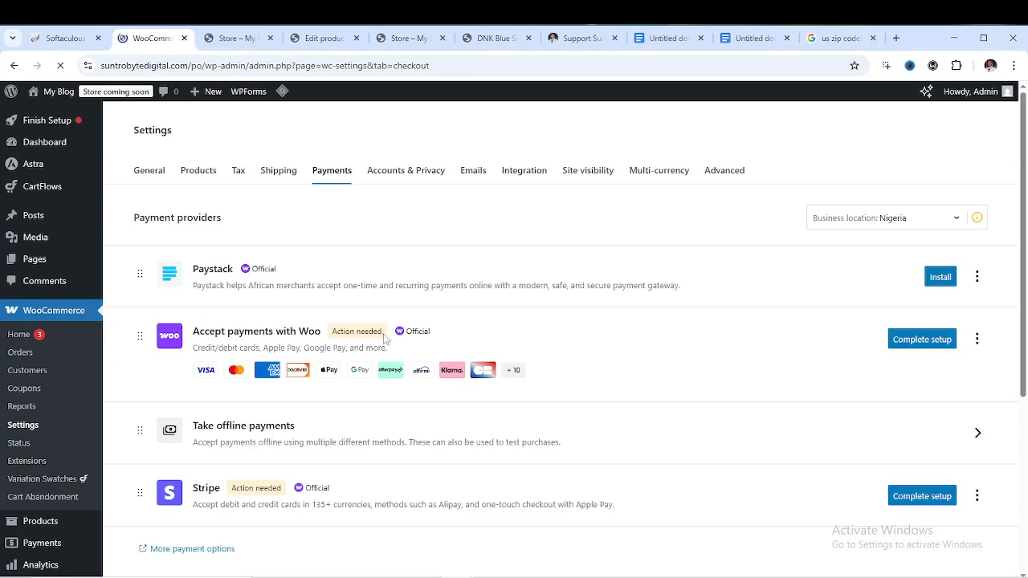
scroll(570, 353, down, 2)
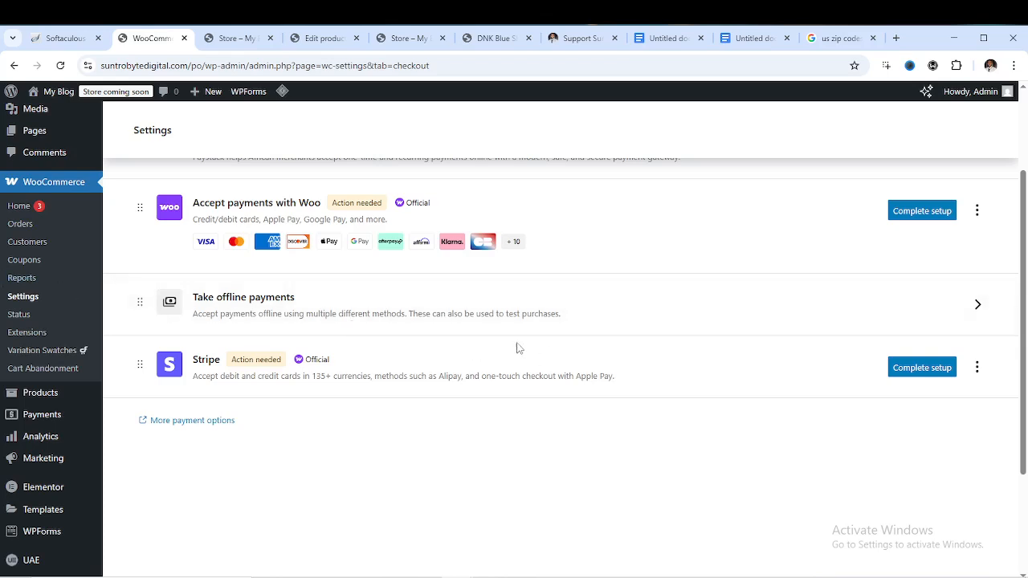
click(26, 227)
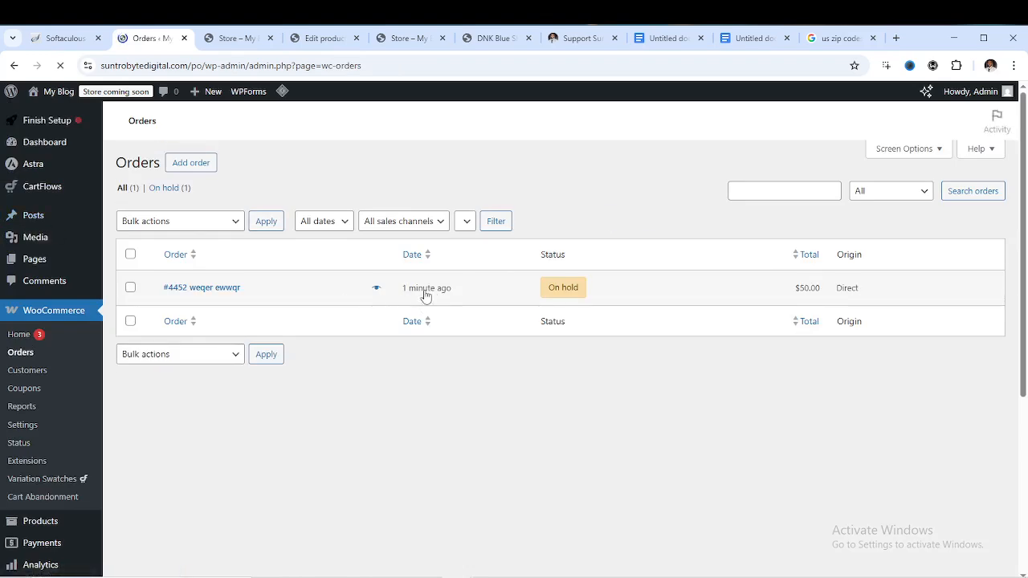
Open test order #4452, switch its status to Completed and save the order
scroll(407, 360, down, 3)
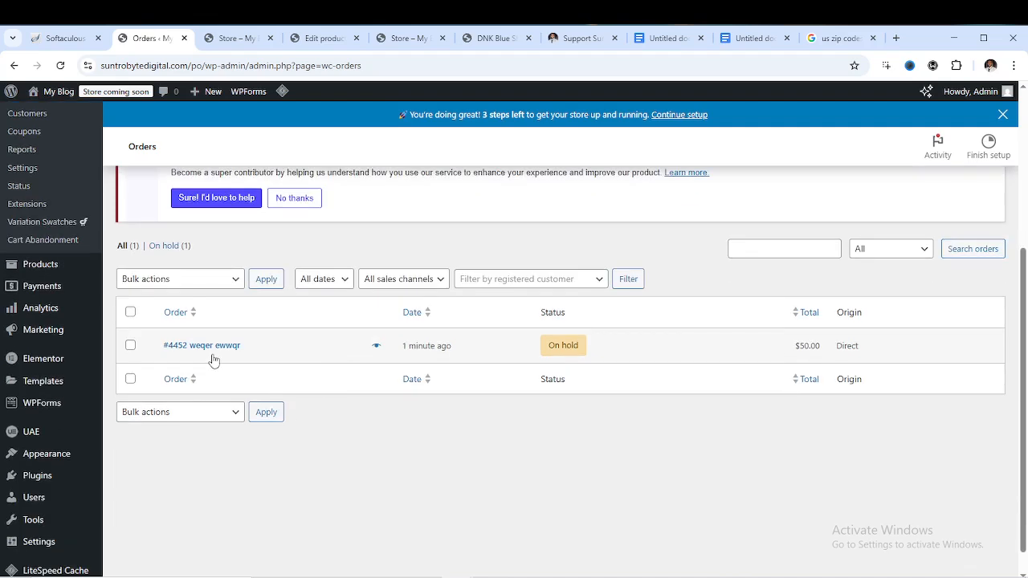
click(212, 350)
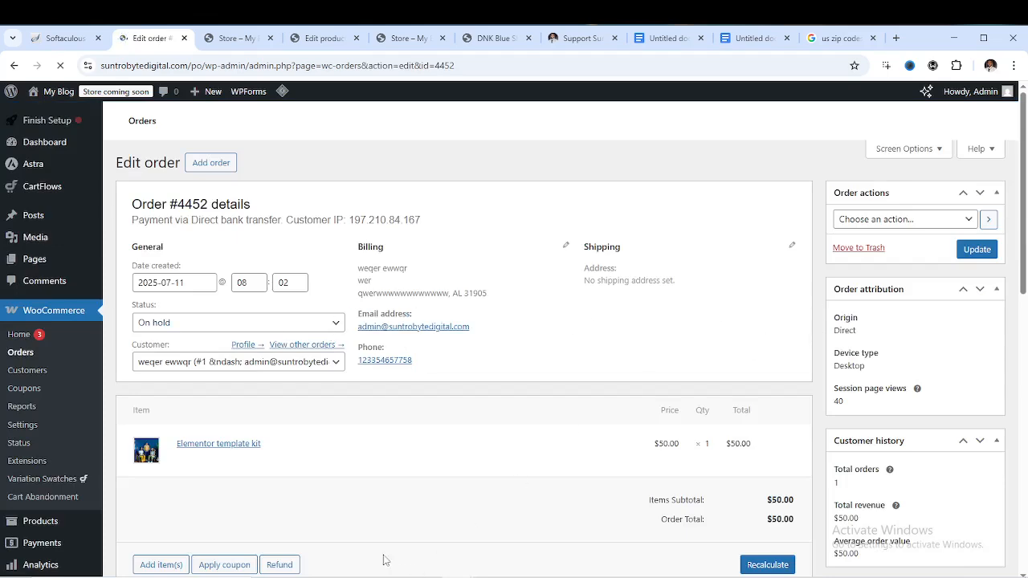
scroll(418, 406, down, 2)
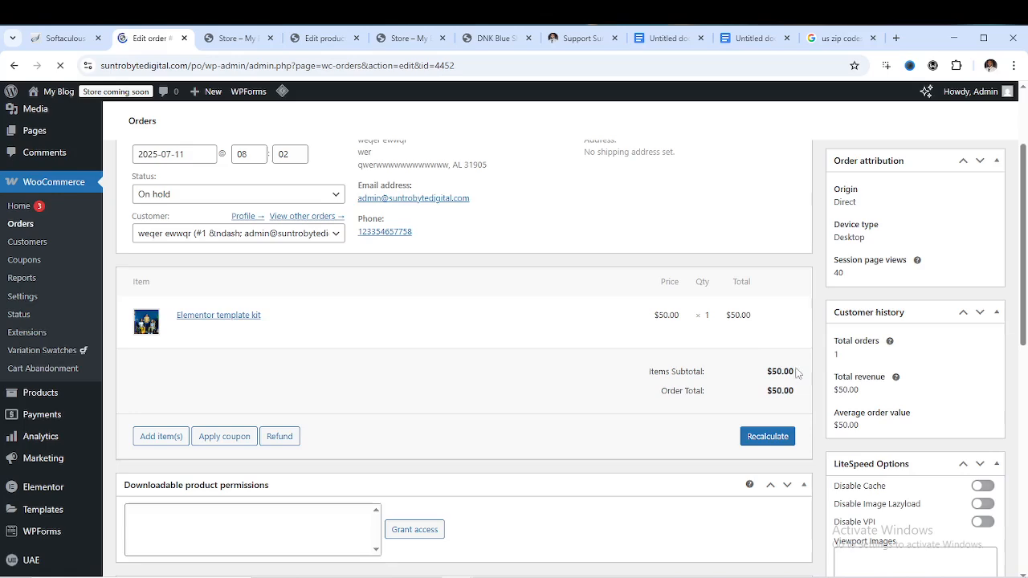
scroll(573, 371, up, 2)
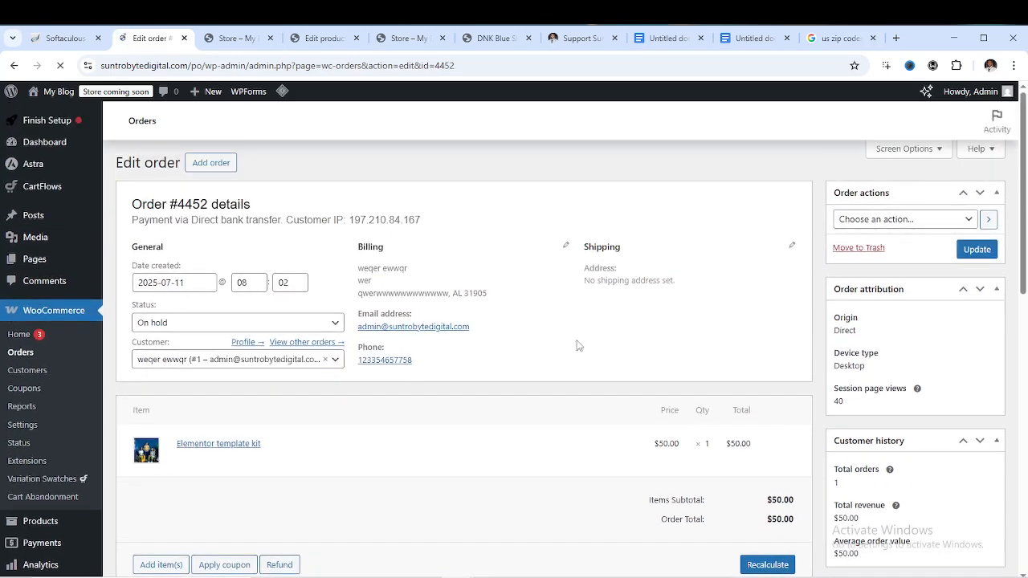
scroll(335, 360, down, 3)
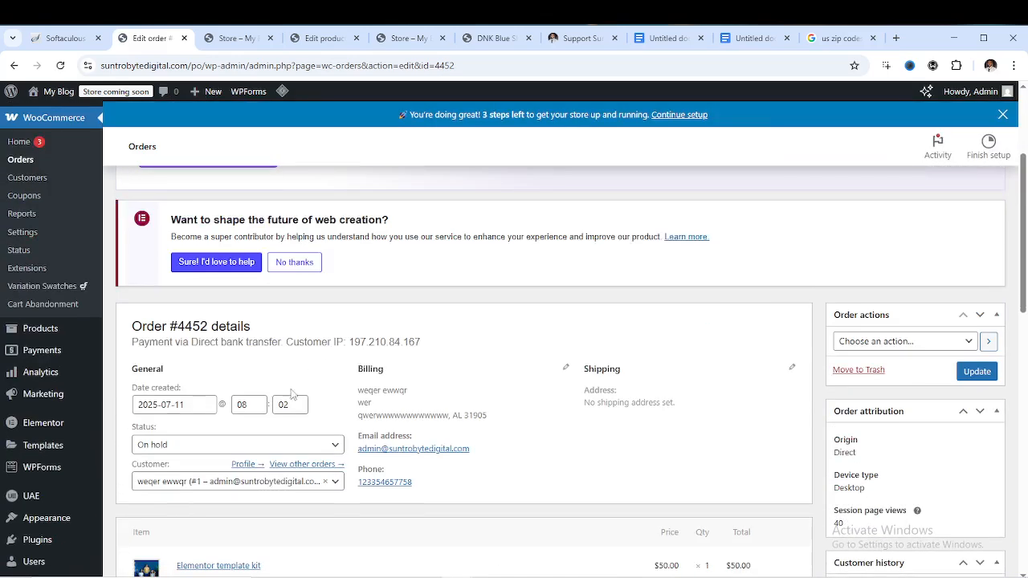
click(321, 381)
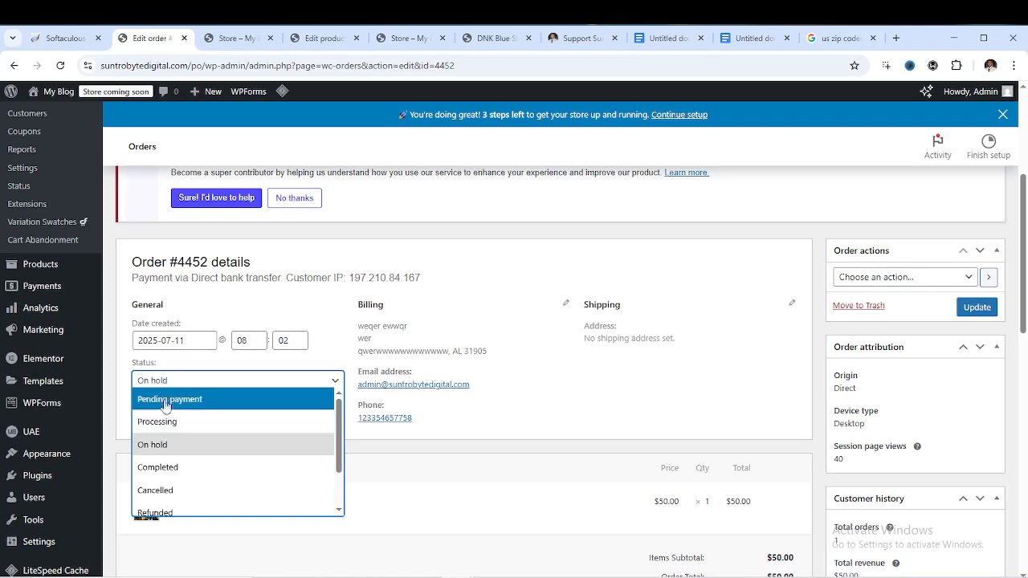
click(175, 474)
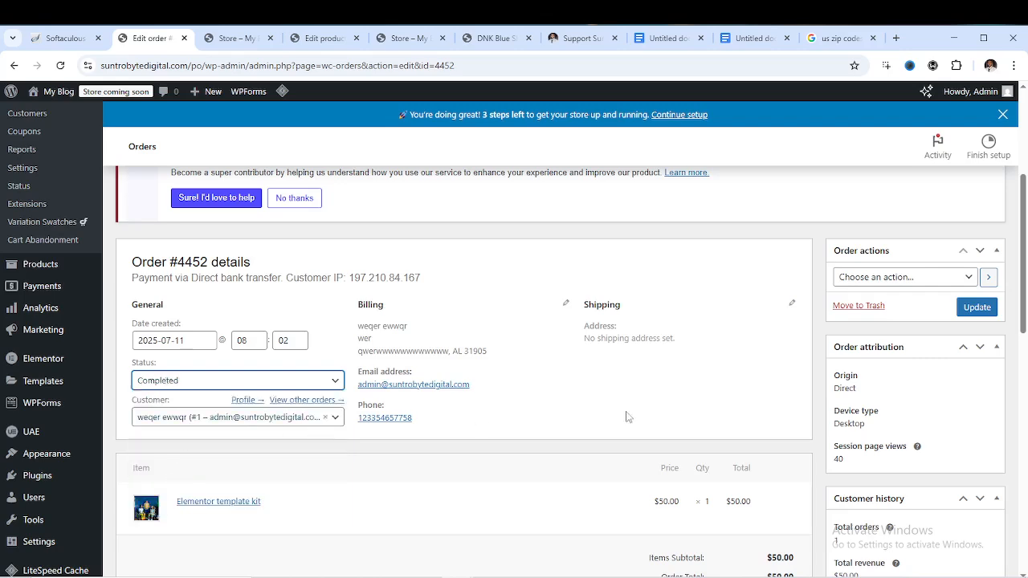
click(977, 307)
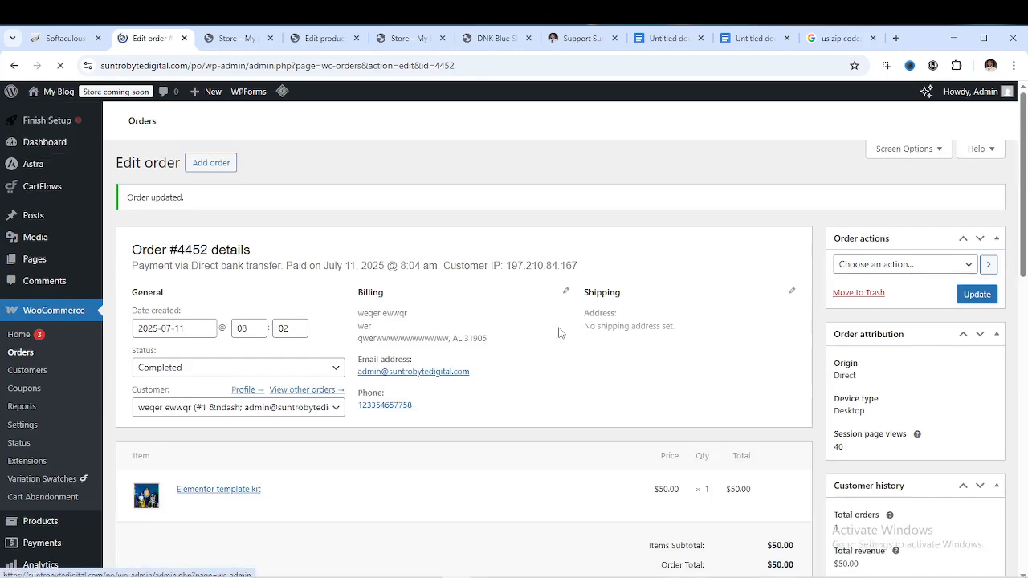
Review the saved Completed order #4452, then switch to the Ko-fi support tab
scroll(679, 331, down, 2)
scroll(679, 331, down, 2)
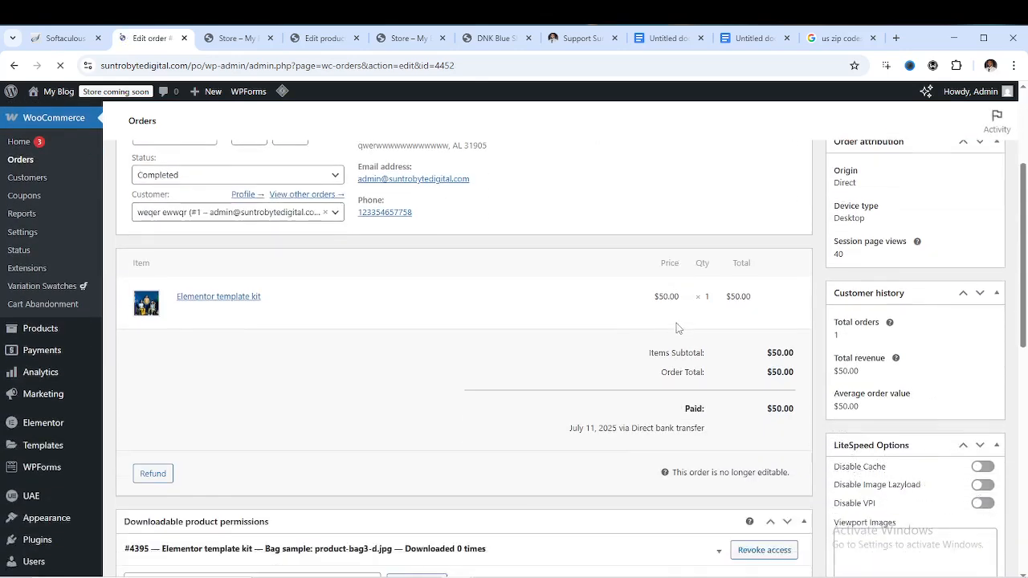
scroll(454, 326, up, 1)
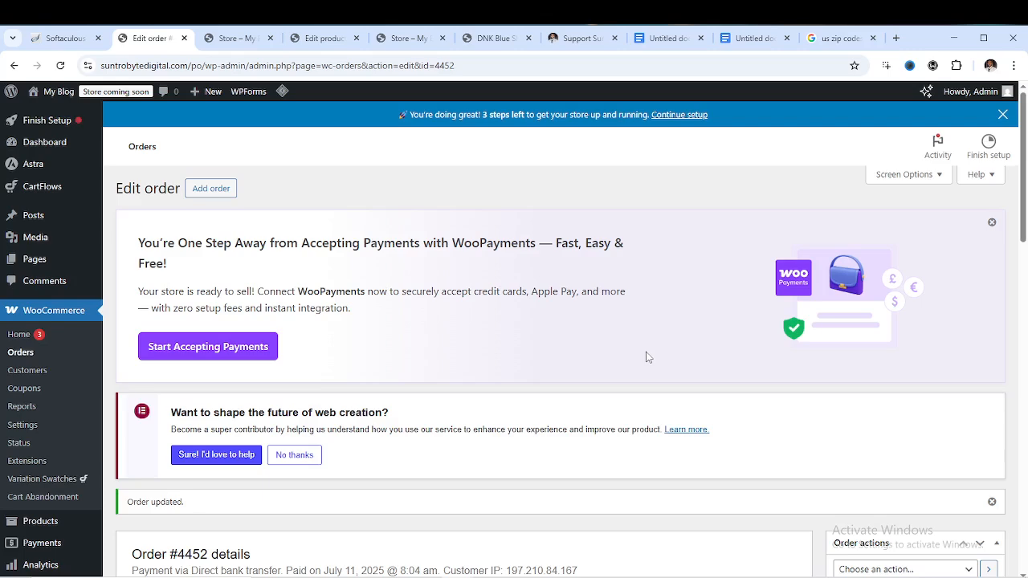
scroll(666, 303, down, 4)
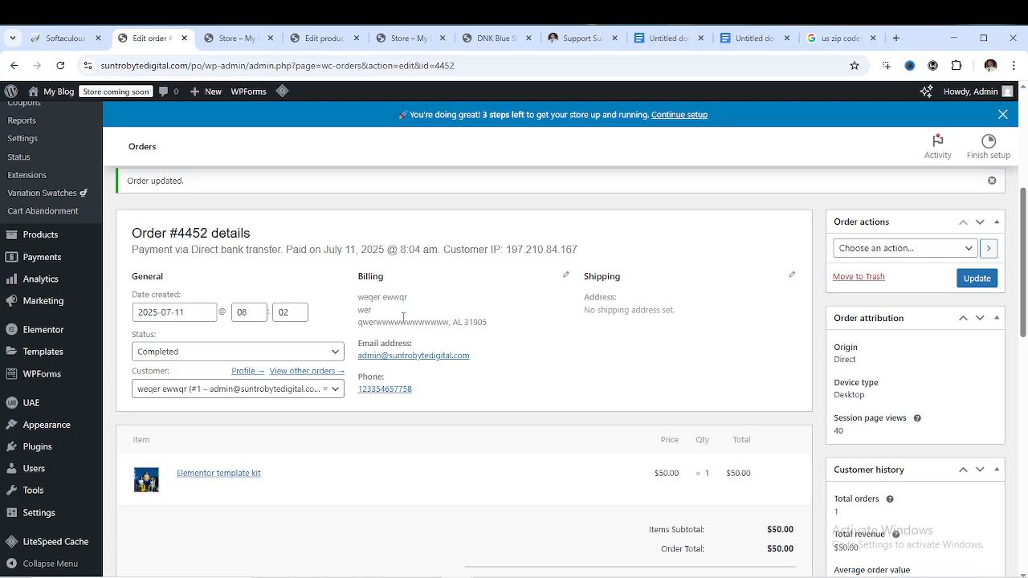
scroll(434, 386, up, 3)
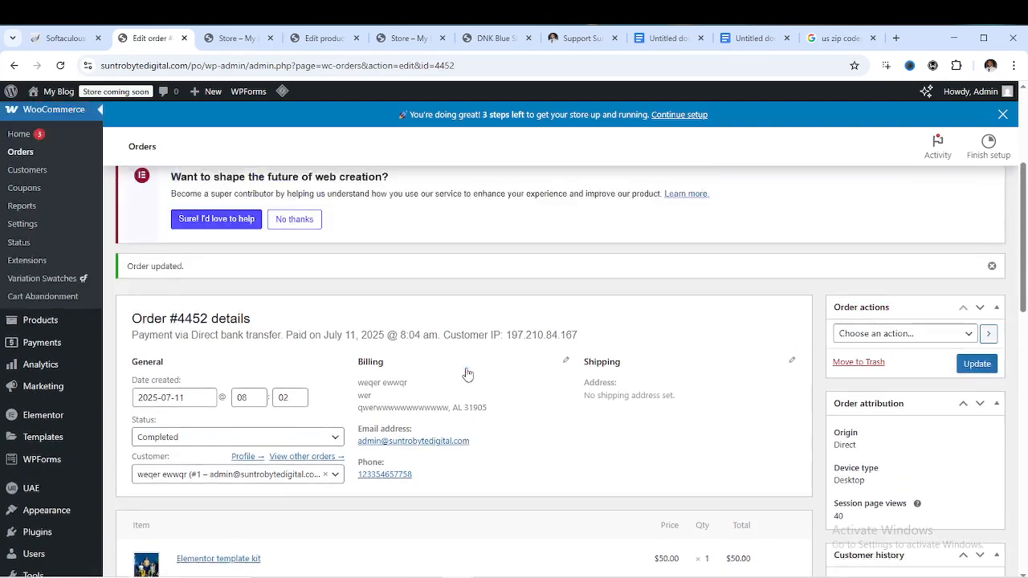
scroll(426, 402, down, 2)
scroll(421, 425, up, 3)
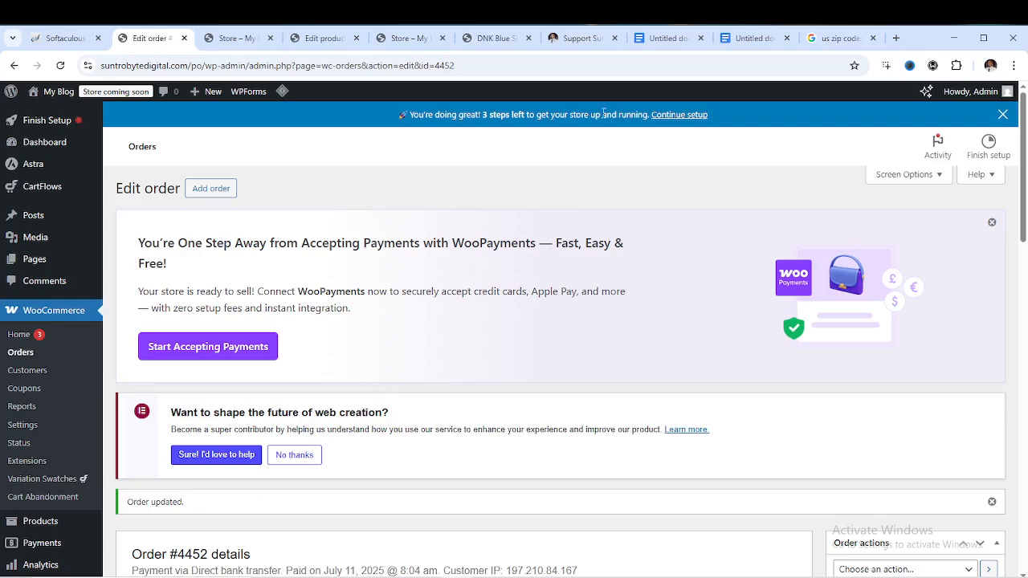
click(575, 39)
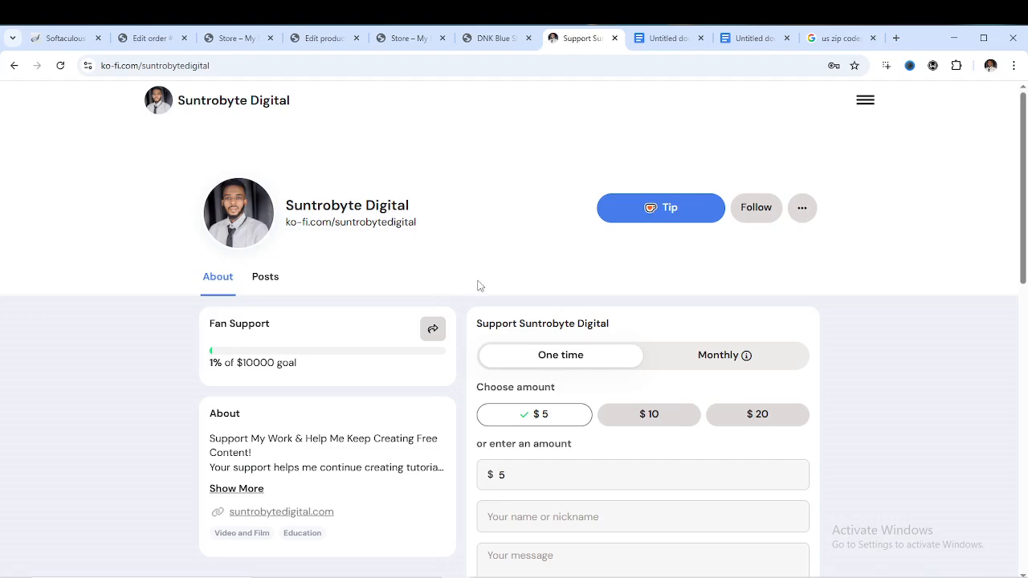
Try Ko-fi's tip form with a $10 monthly tip, then close it without tipping
scroll(479, 286, down, 2)
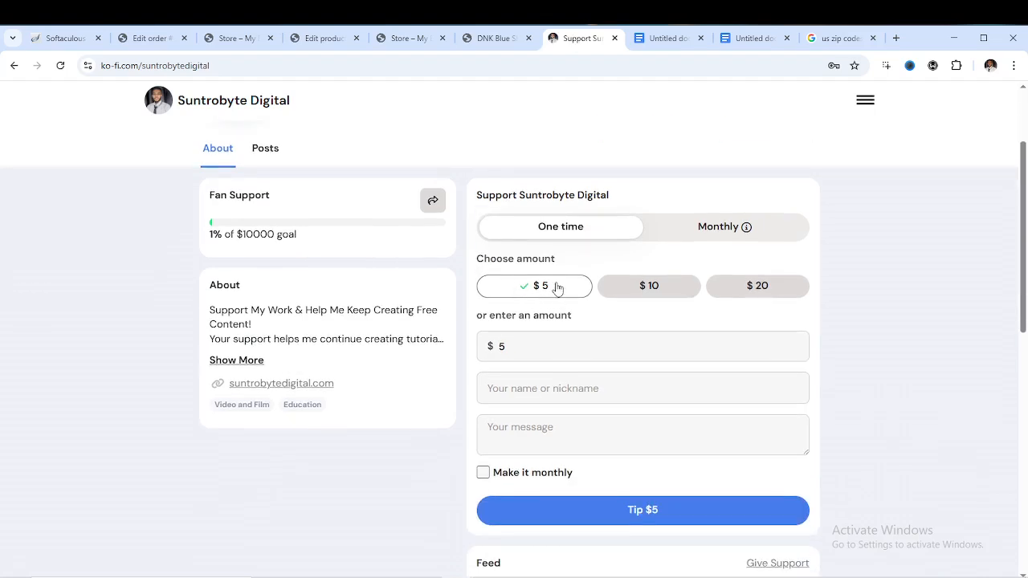
scroll(665, 240, up, 2)
click(667, 210)
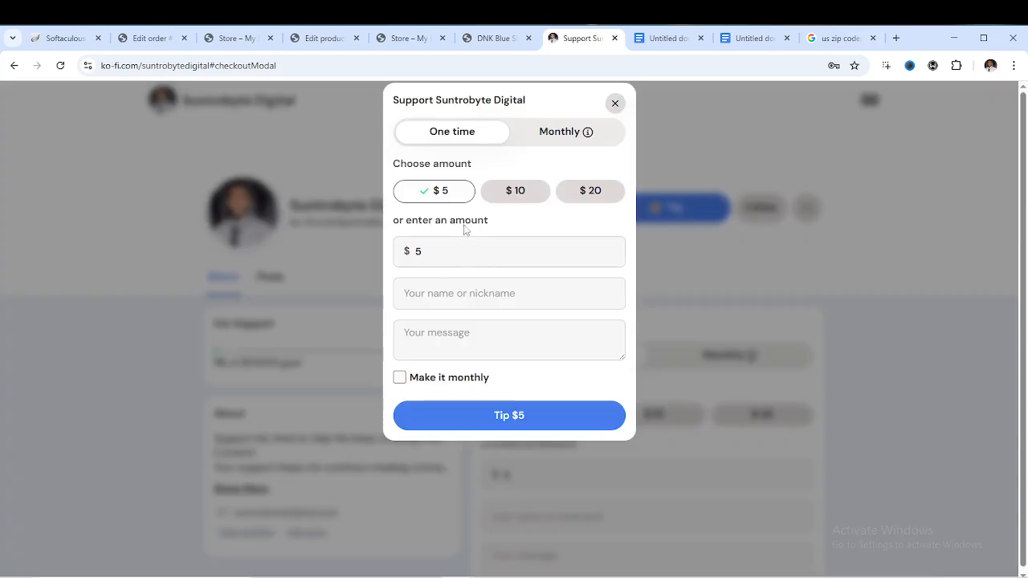
click(518, 195)
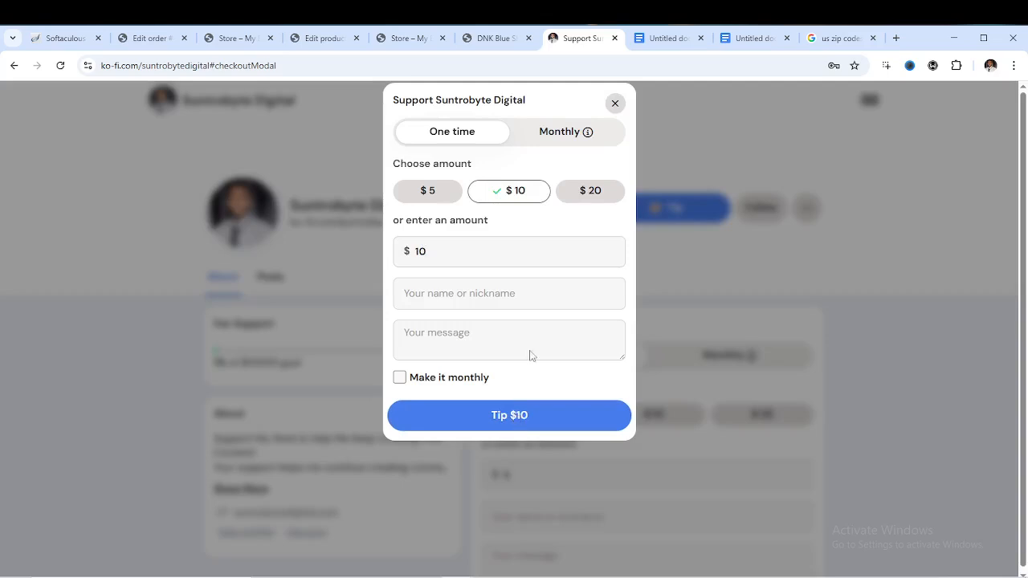
click(569, 136)
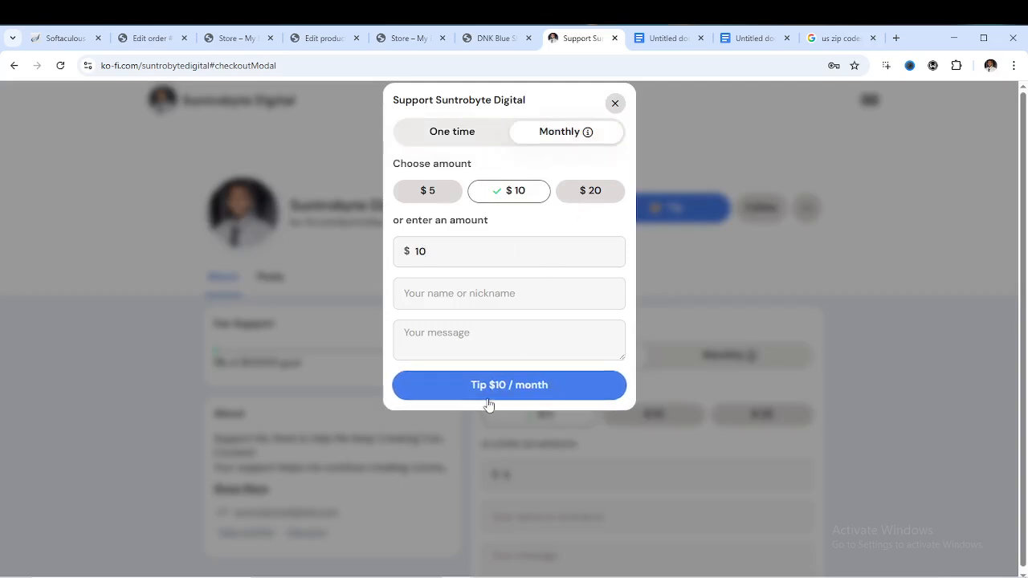
mouse_move(601, 129)
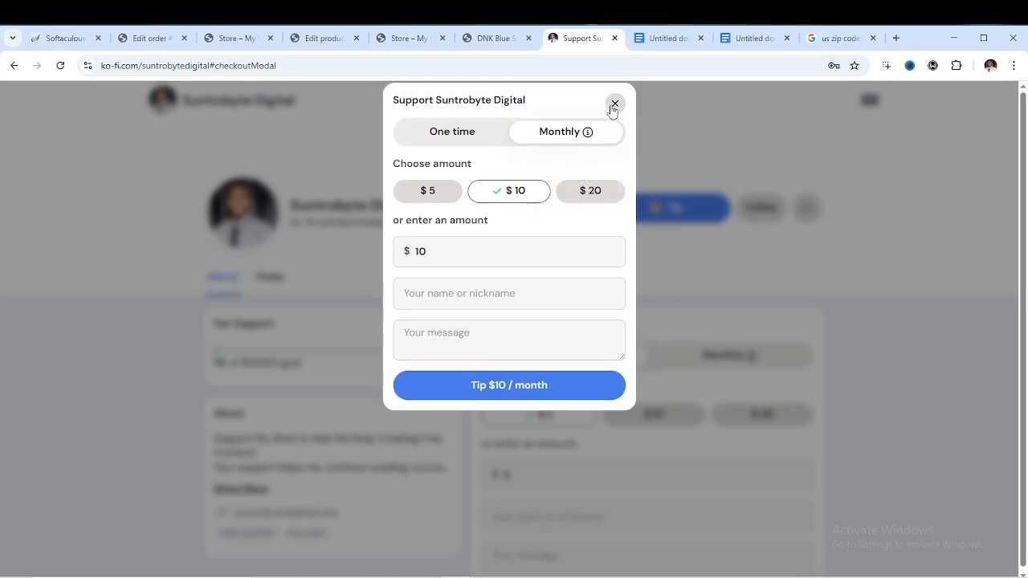
click(615, 104)
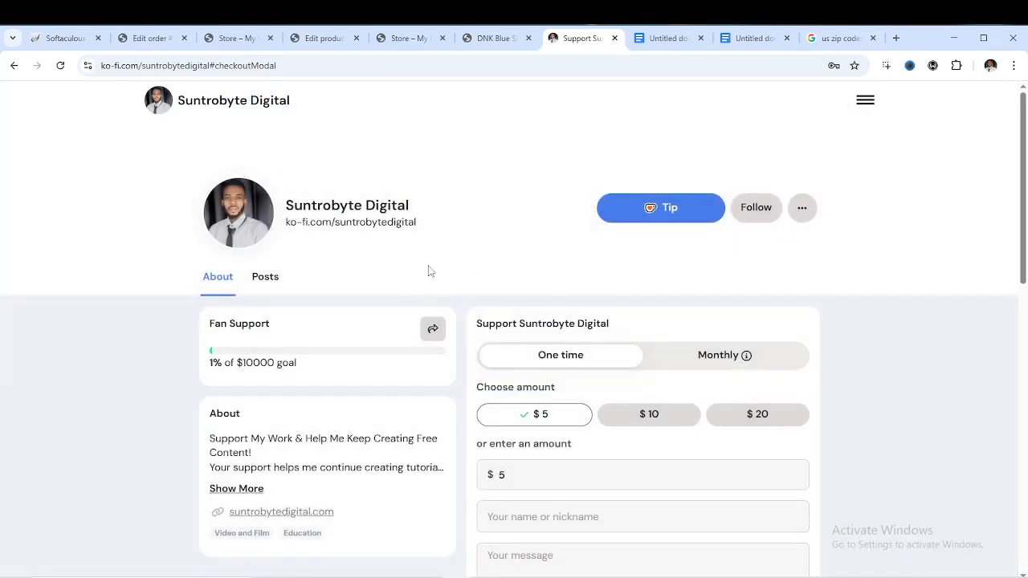
Scroll the Ko-fi page, then move over to the blank Google Docs document
scroll(578, 420, down, 3)
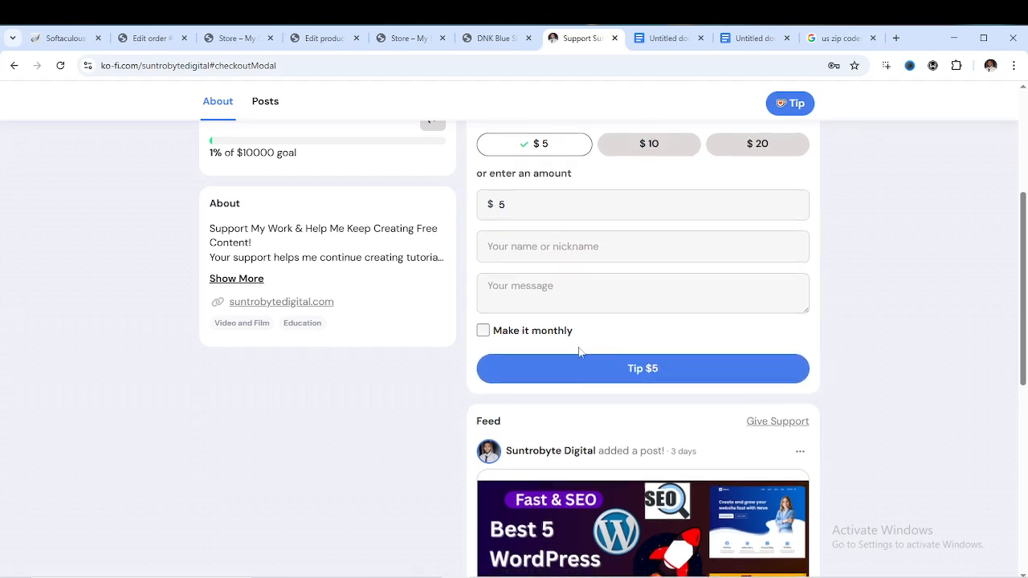
scroll(585, 345, down, 2)
scroll(587, 328, up, 3)
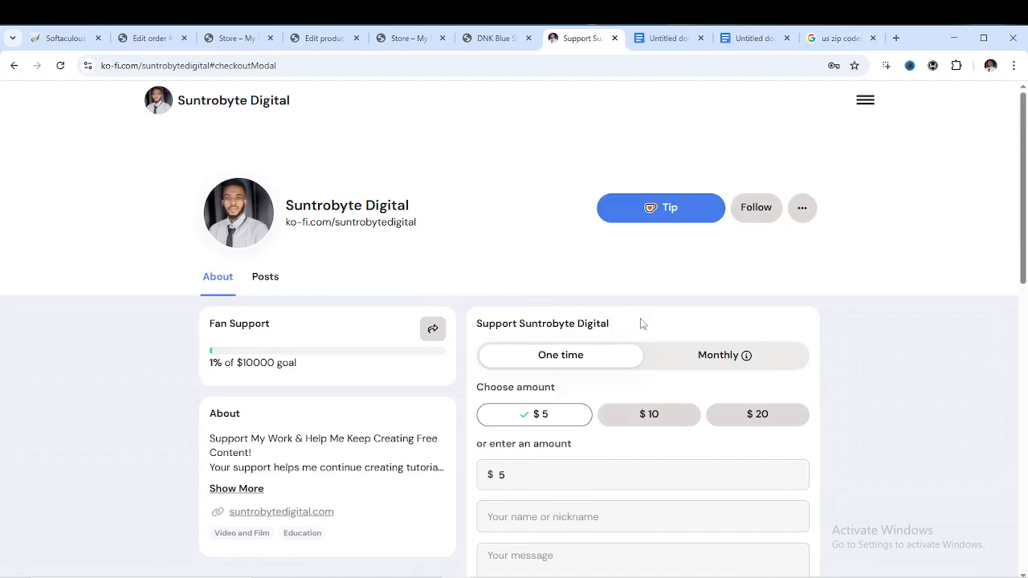
click(677, 42)
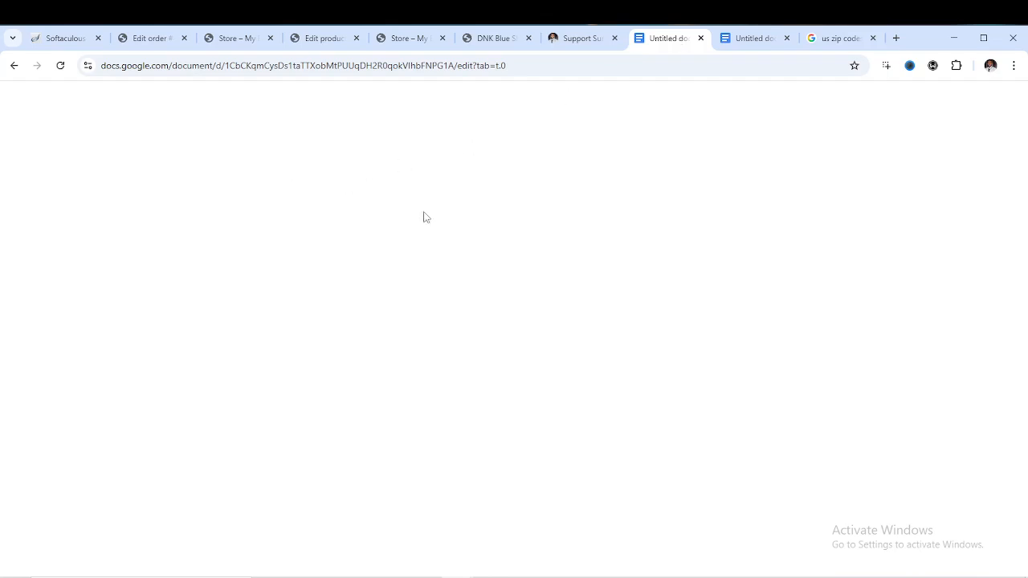